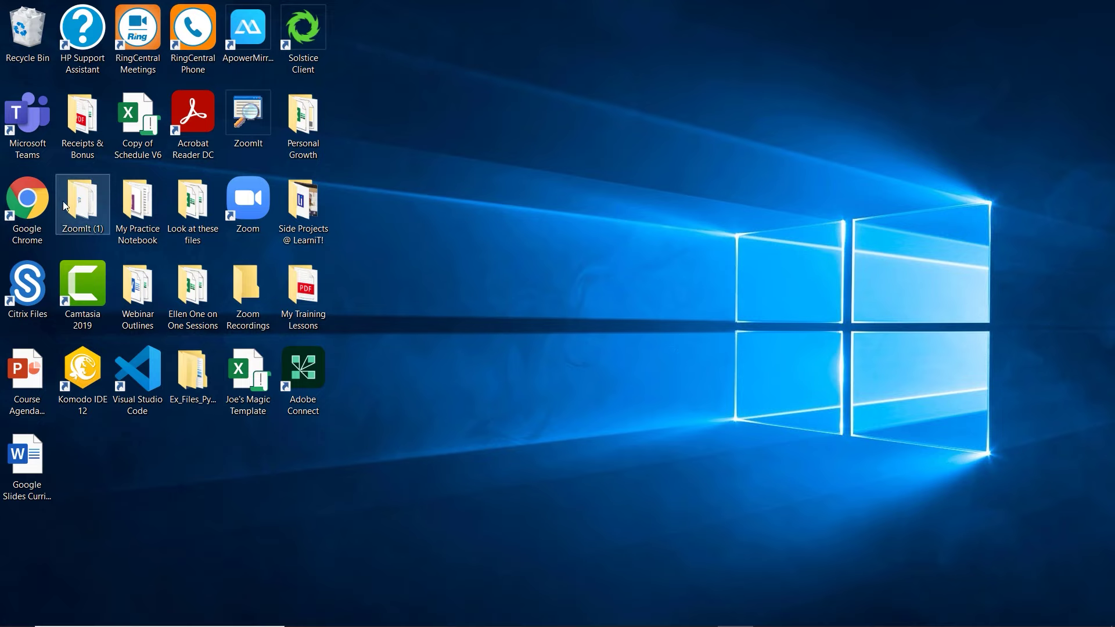
Launch Chrome and reach Google Slides through the Google apps grid
{"action": "double_click", "coordinate": [32, 192]}
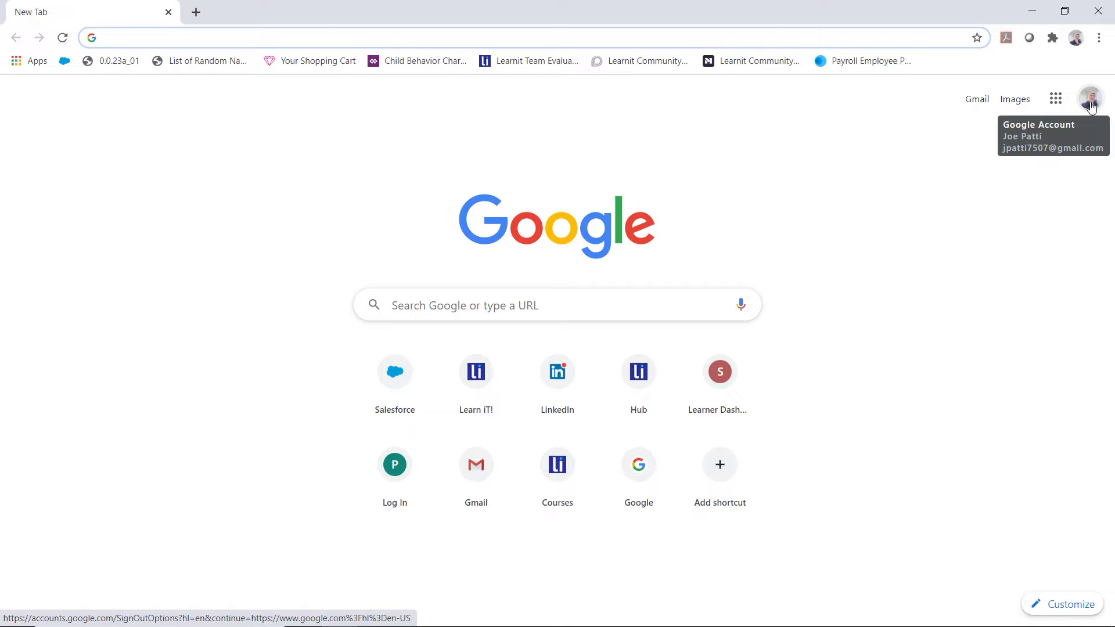
{"action": "left_click", "coordinate": [1061, 108]}
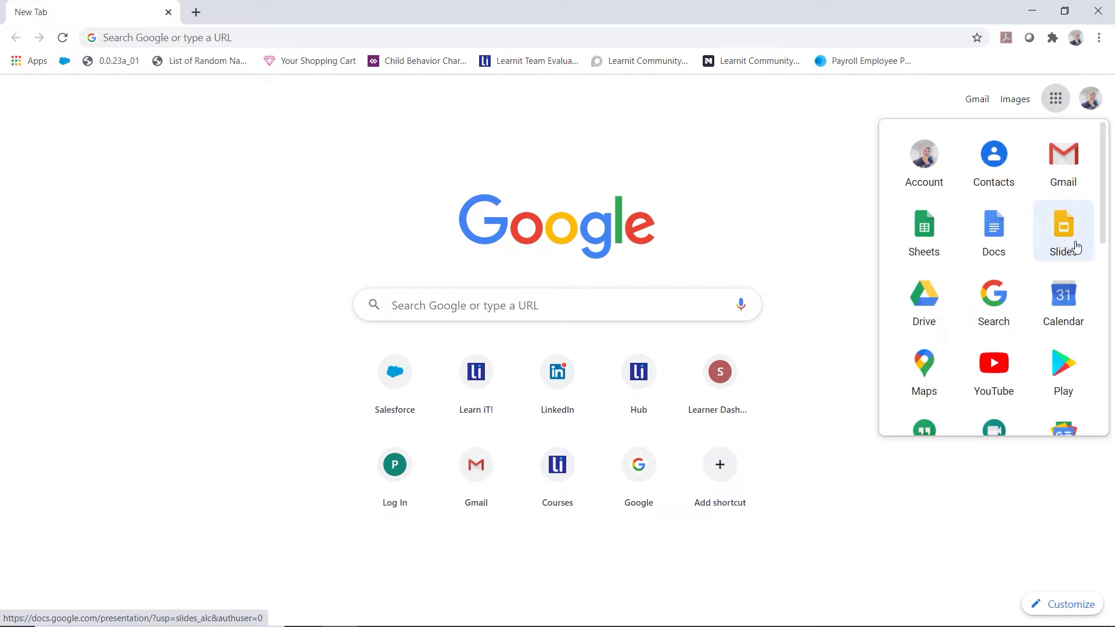
{"action": "left_click", "coordinate": [1075, 247]}
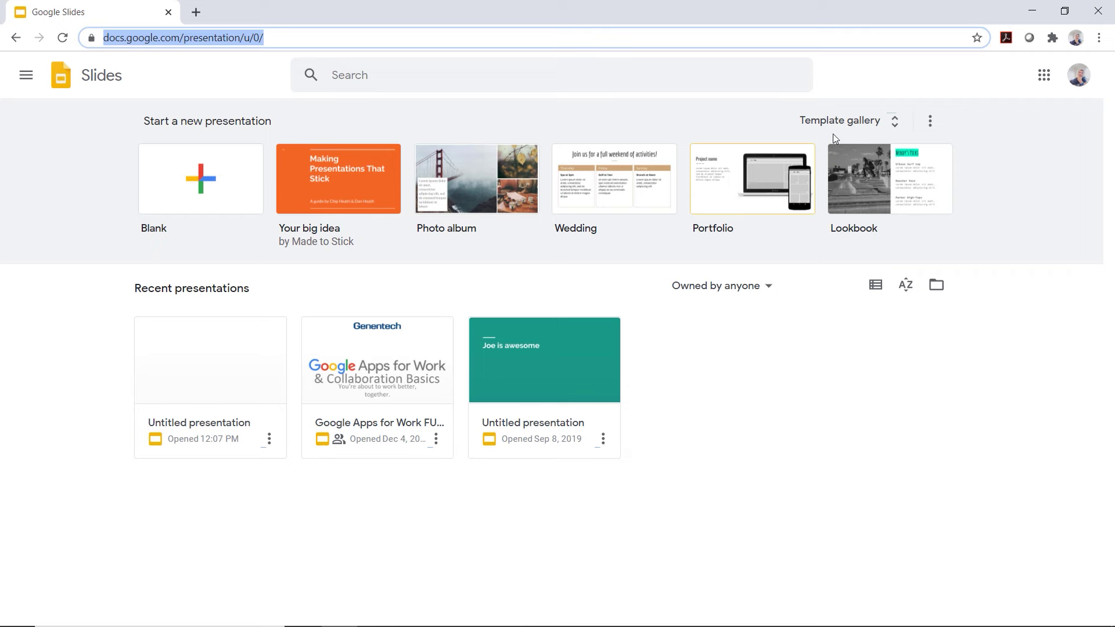
{"action": "left_click", "coordinate": [840, 121]}
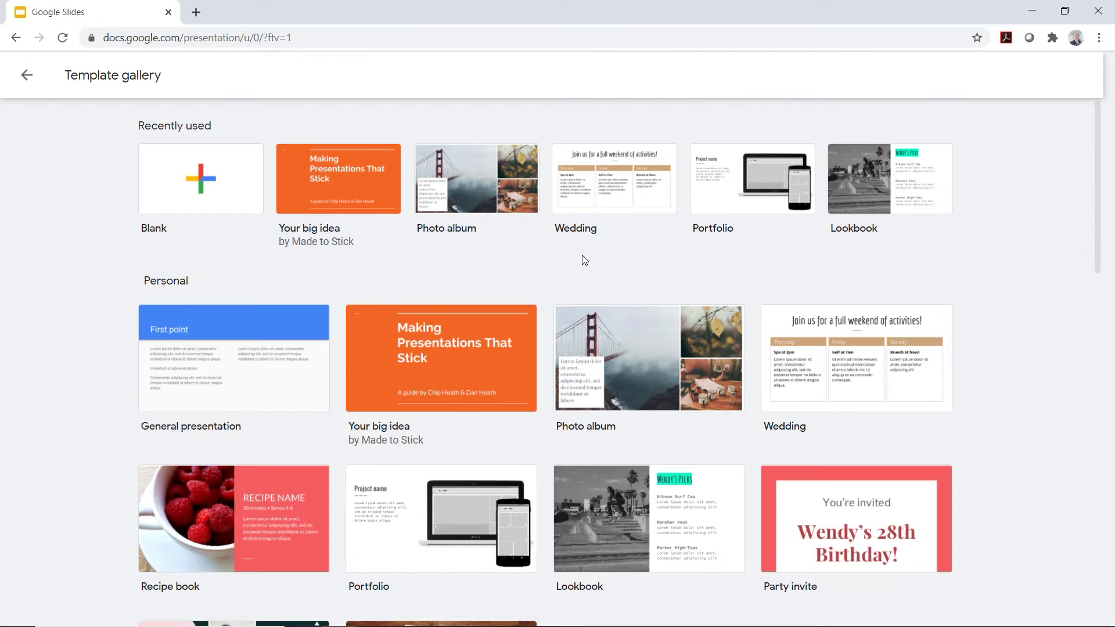
{"action": "scroll", "coordinate": [583, 259], "scroll_direction": "down", "scroll_amount": 2}
{"action": "scroll", "coordinate": [583, 258], "scroll_direction": "down", "scroll_amount": 2}
{"action": "scroll", "coordinate": [582, 258], "scroll_direction": "down", "scroll_amount": 1}
{"action": "scroll", "coordinate": [583, 258], "scroll_direction": "down", "scroll_amount": 1}
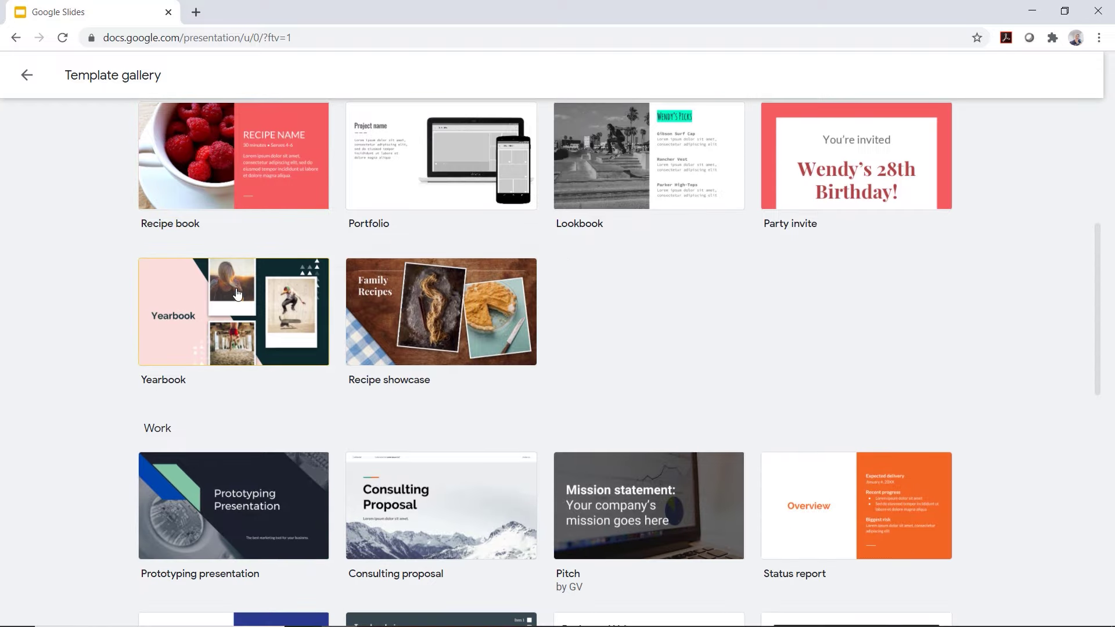
{"action": "scroll", "coordinate": [236, 290], "scroll_direction": "down", "scroll_amount": 1}
{"action": "scroll", "coordinate": [236, 290], "scroll_direction": "down", "scroll_amount": 2}
{"action": "scroll", "coordinate": [236, 290], "scroll_direction": "down", "scroll_amount": 1}
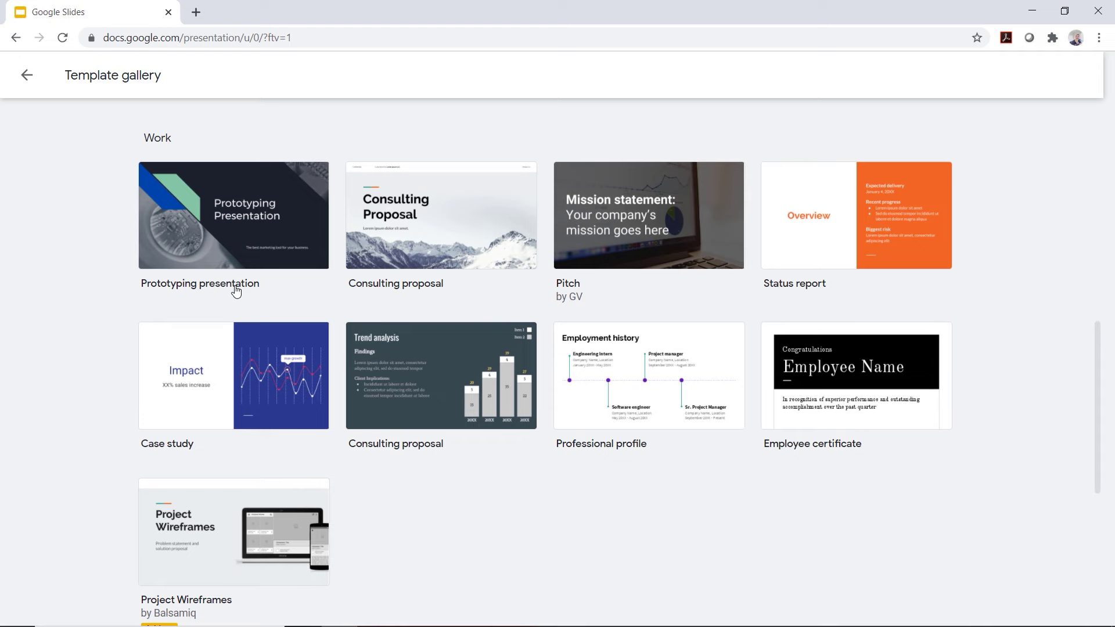
{"action": "scroll", "coordinate": [236, 290], "scroll_direction": "up", "scroll_amount": 4}
{"action": "scroll", "coordinate": [235, 290], "scroll_direction": "up", "scroll_amount": 4}
{"action": "scroll", "coordinate": [235, 291], "scroll_direction": "up", "scroll_amount": 1}
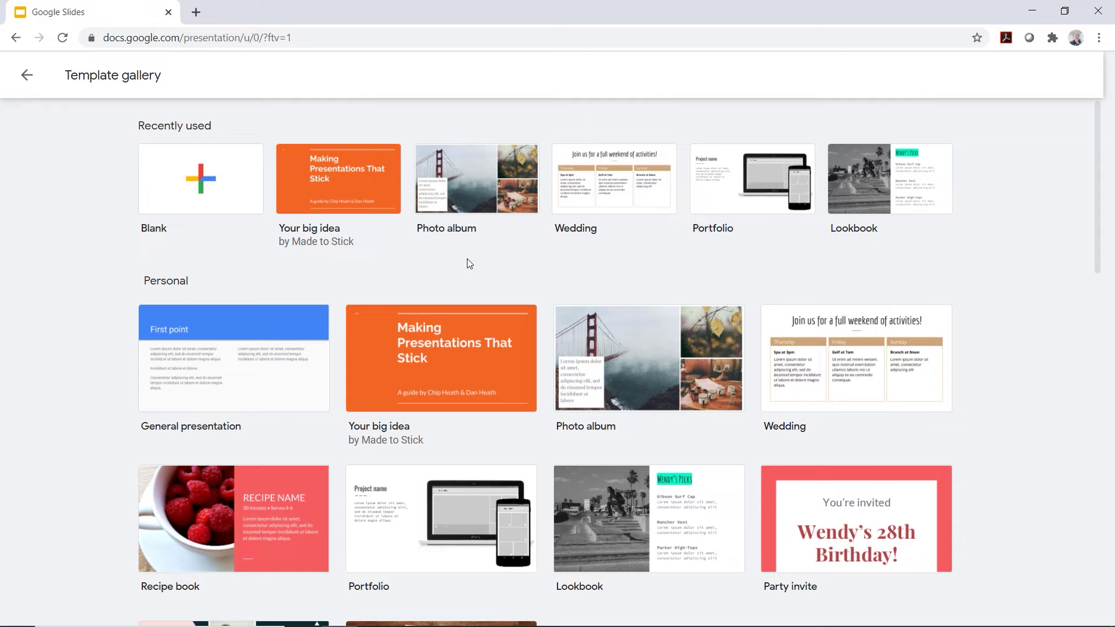
{"action": "left_click", "coordinate": [26, 82]}
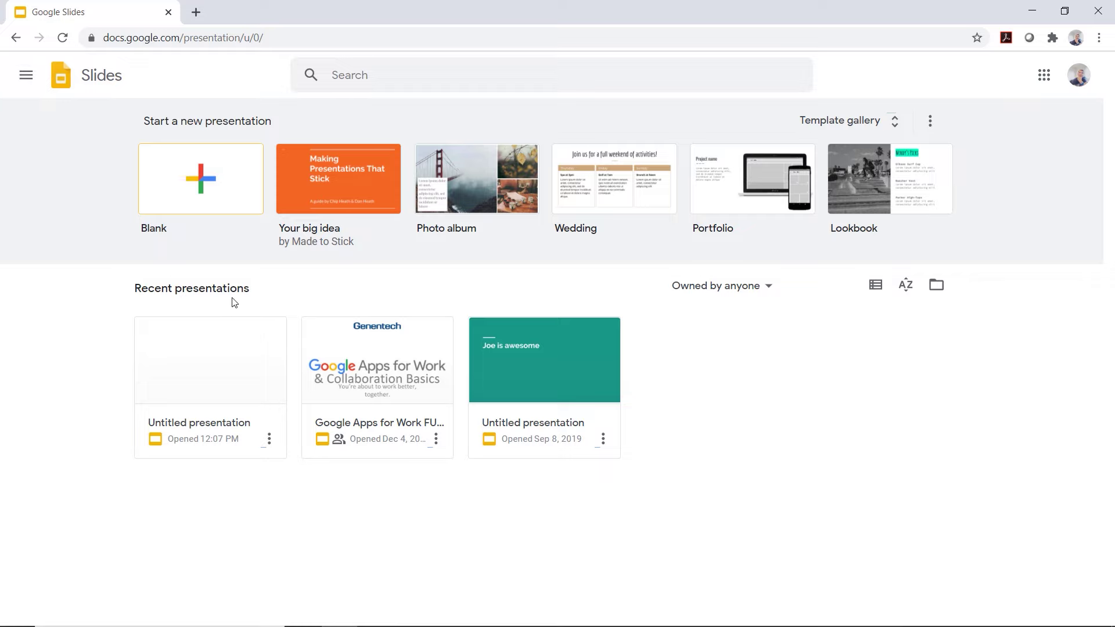
{"action": "left_click_drag", "start_coordinate": [256, 286], "coordinate": [333, 287]}
{"action": "left_click_drag", "start_coordinate": [126, 304], "coordinate": [648, 505]}
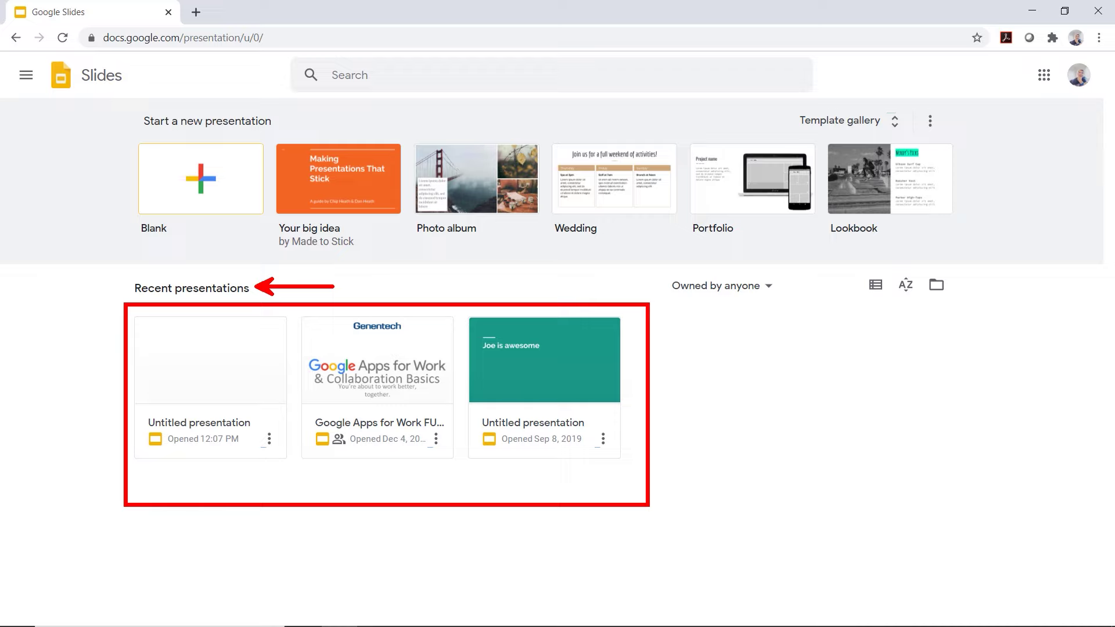
{"action": "key", "text": "Escape"}
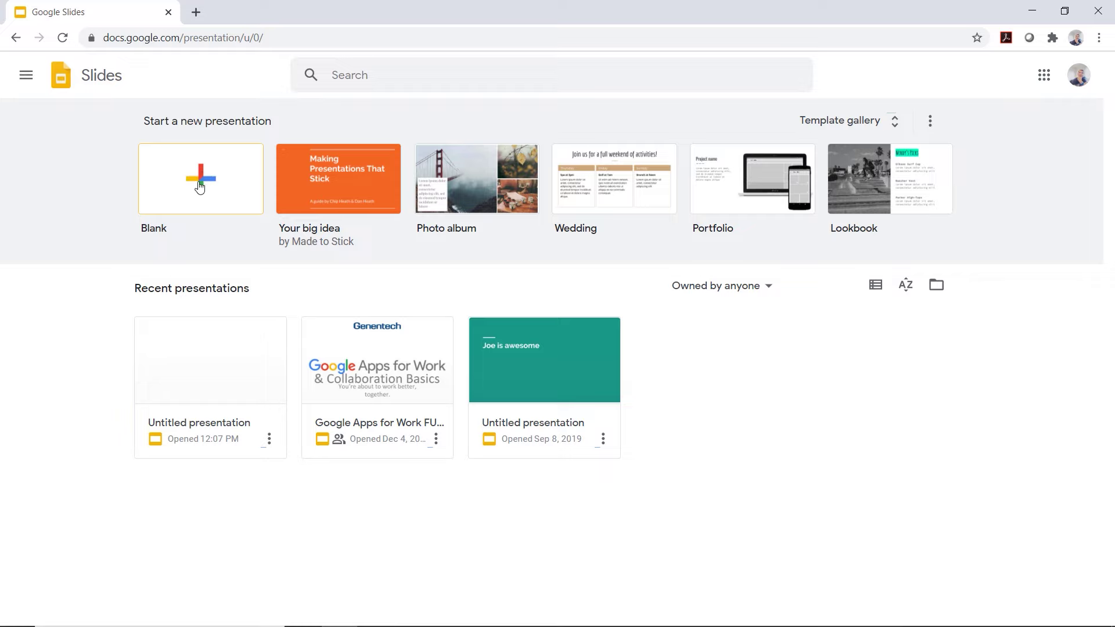
Start a Blank presentation, then look through the File menu and close it
{"action": "left_click", "coordinate": [200, 187]}
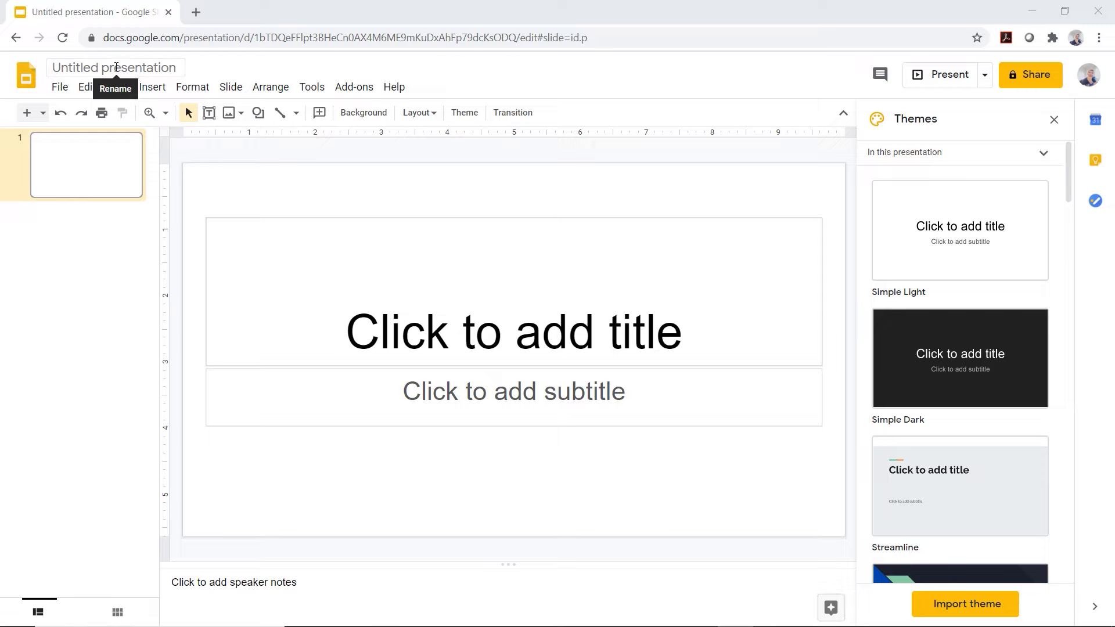
{"action": "left_click", "coordinate": [67, 86]}
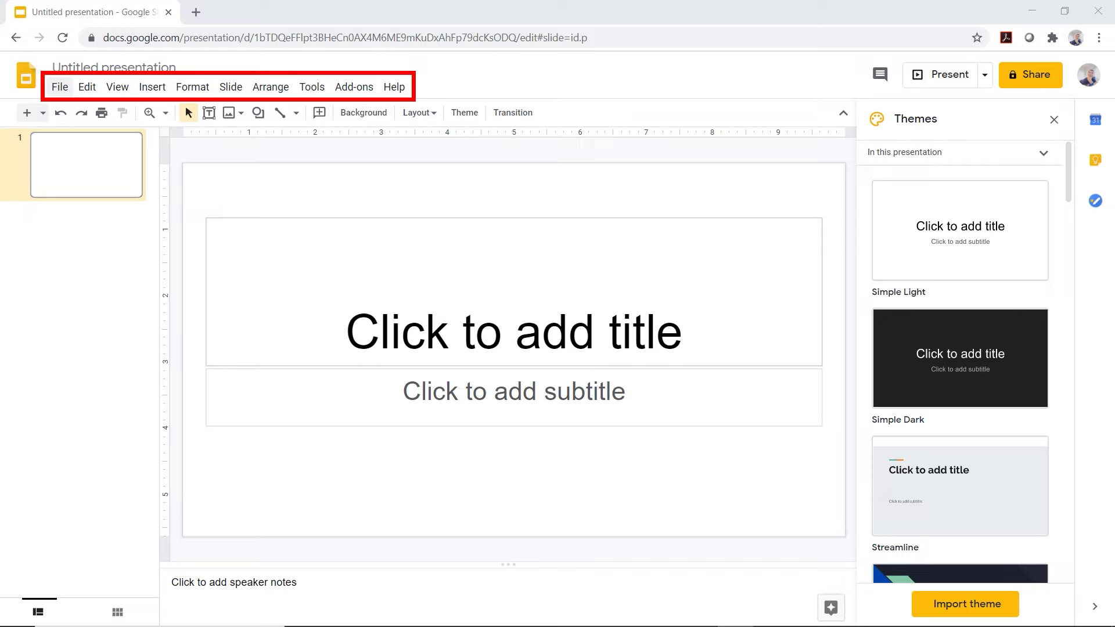
{"action": "left_click", "coordinate": [63, 90]}
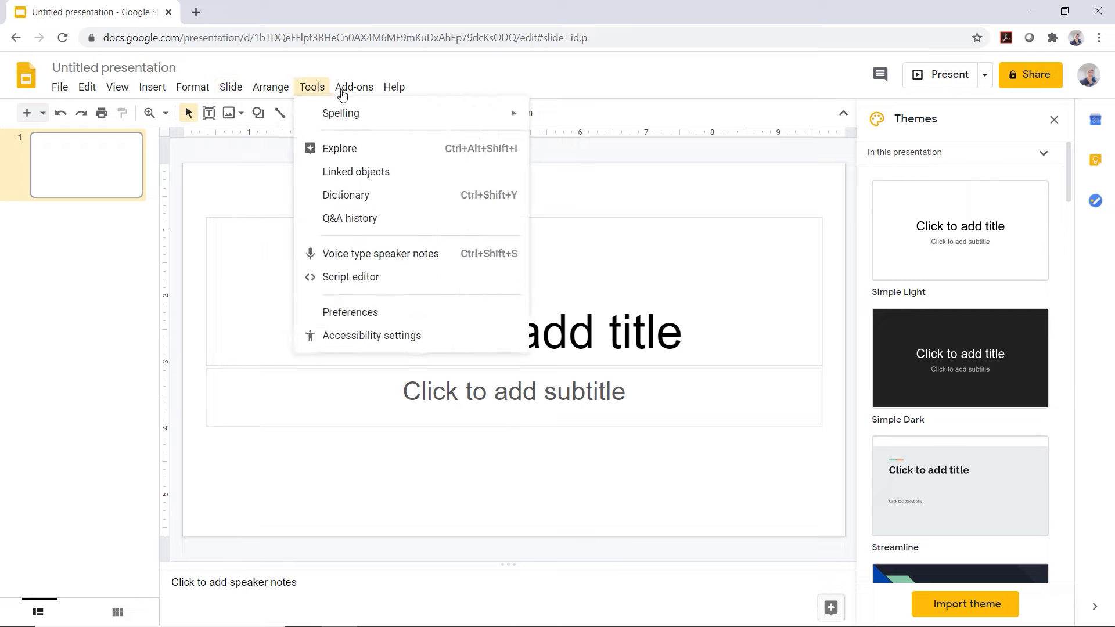
{"action": "left_click", "coordinate": [438, 79]}
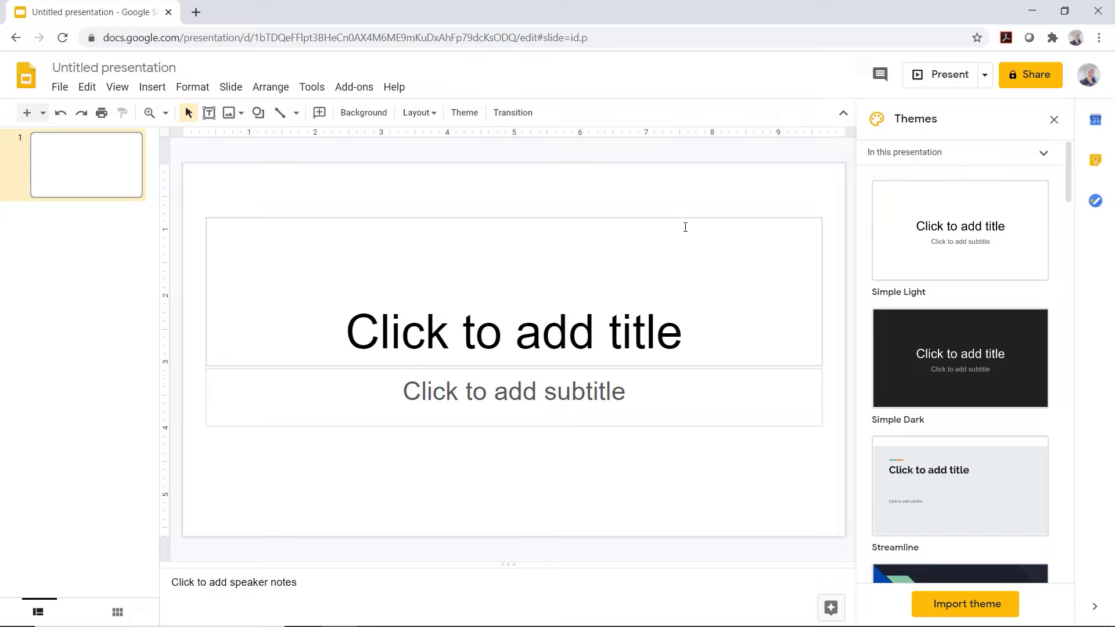
{"action": "left_click", "coordinate": [918, 332]}
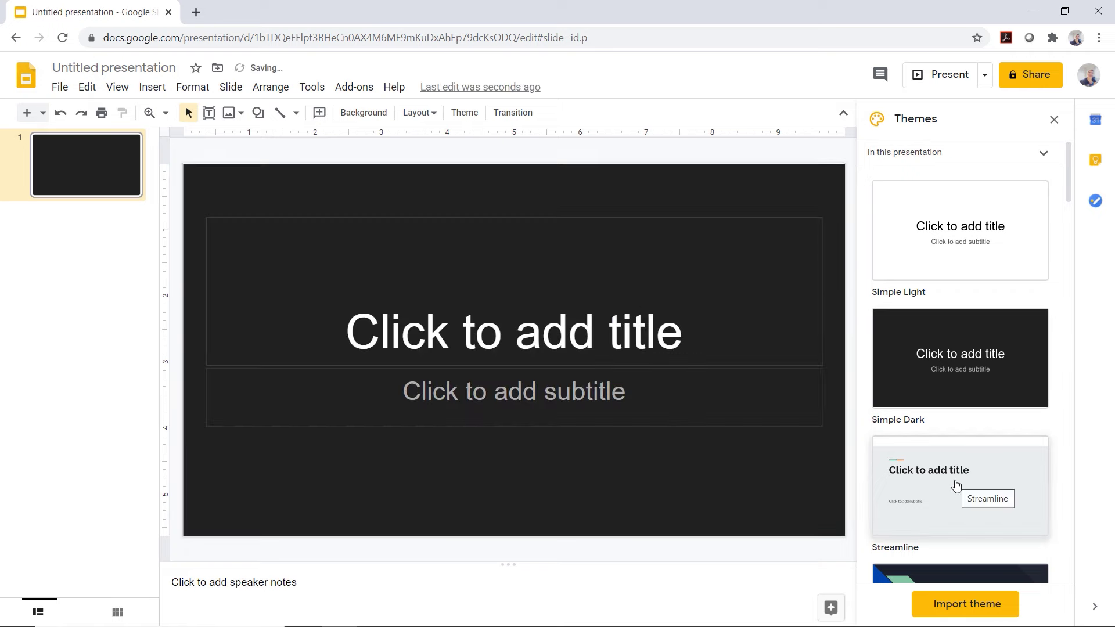
{"action": "left_click", "coordinate": [956, 484]}
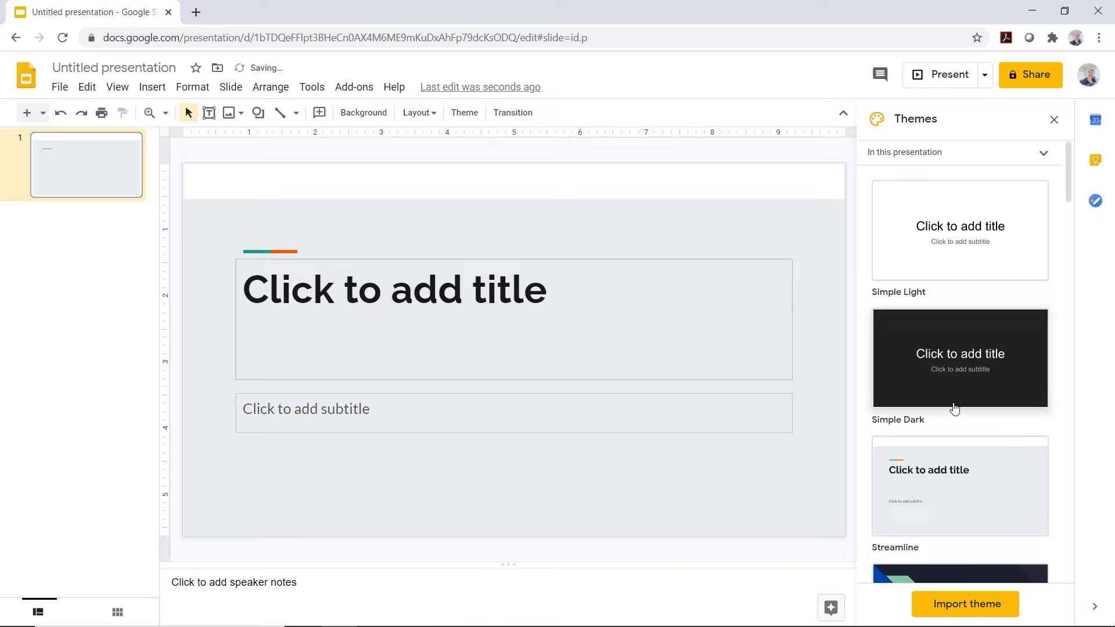
{"action": "scroll", "coordinate": [941, 391], "scroll_direction": "down", "scroll_amount": 2}
{"action": "scroll", "coordinate": [939, 386], "scroll_direction": "down", "scroll_amount": 3}
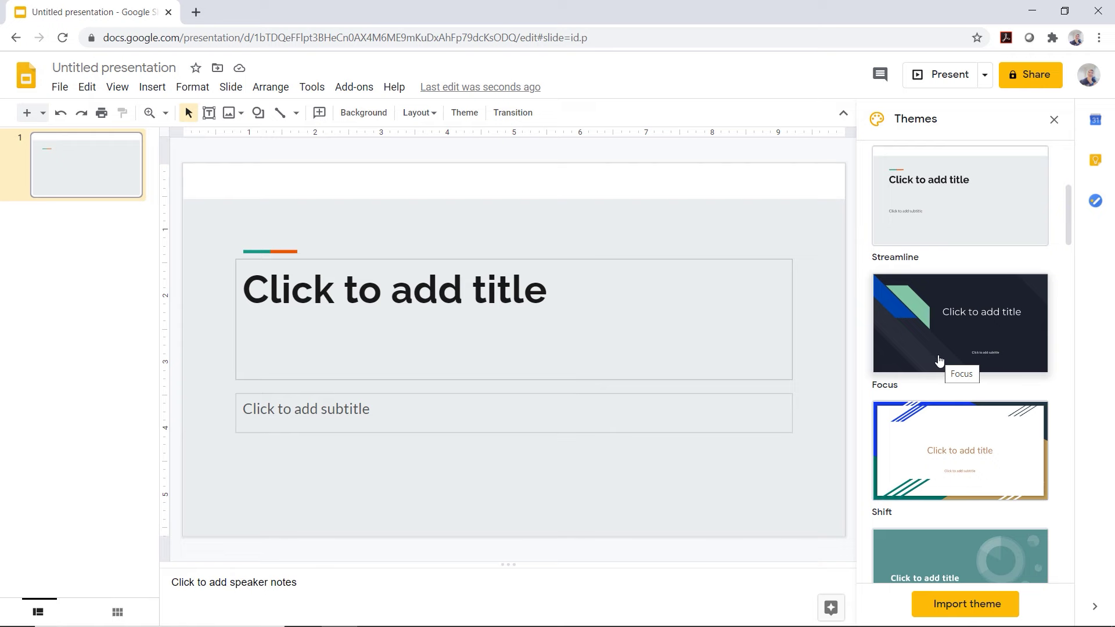
{"action": "left_click", "coordinate": [939, 361]}
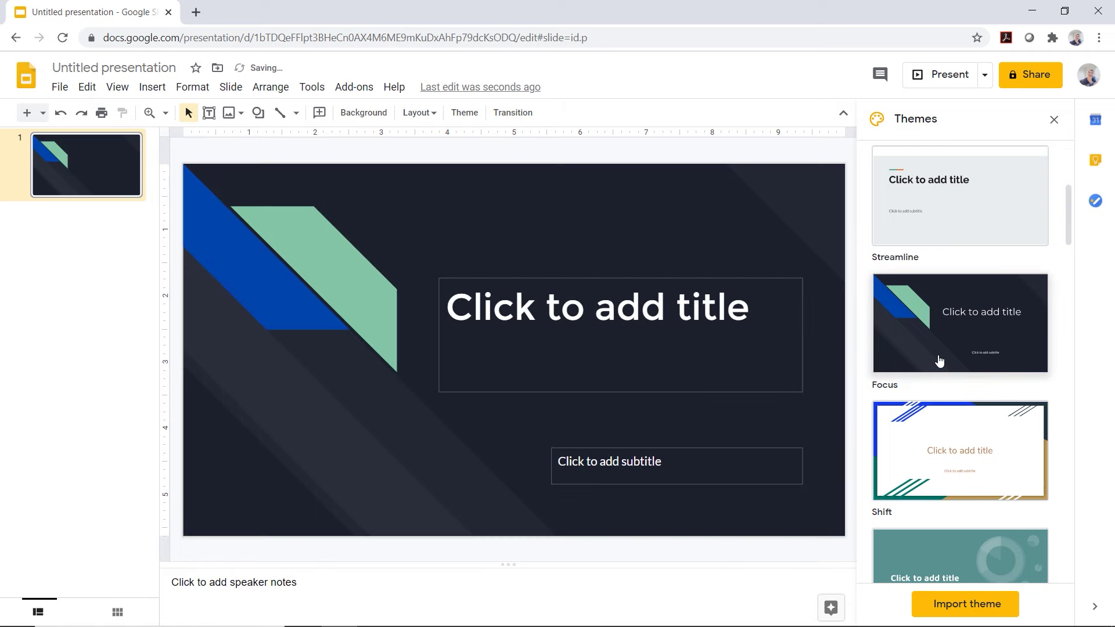
{"action": "left_click", "coordinate": [928, 250]}
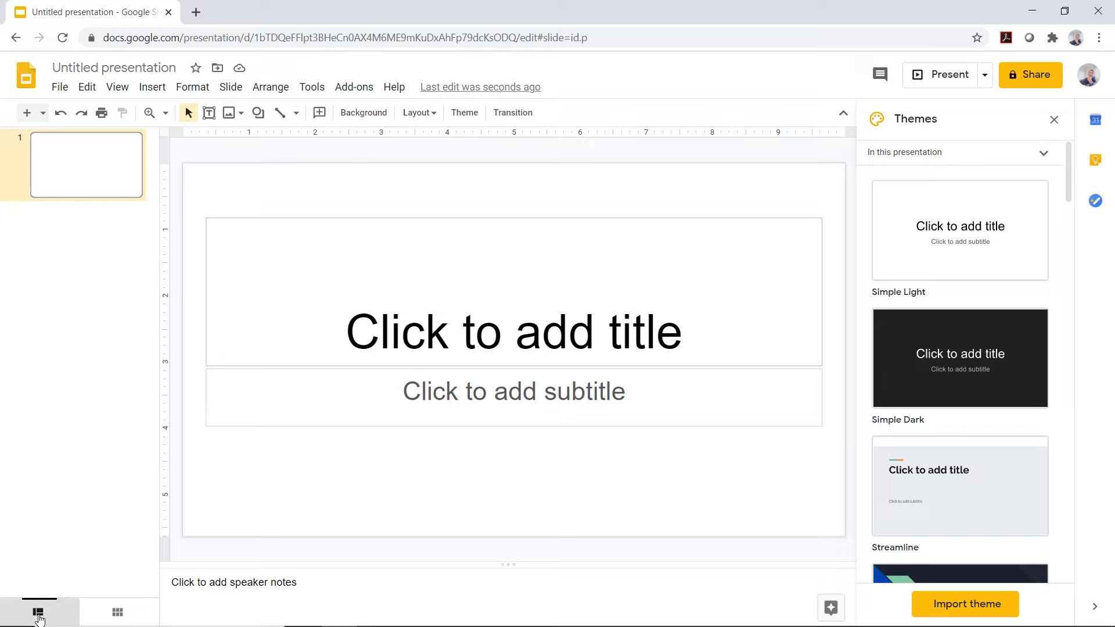
Switch the slide panel to grid view and back to filmstrip view
{"action": "left_click", "coordinate": [114, 612]}
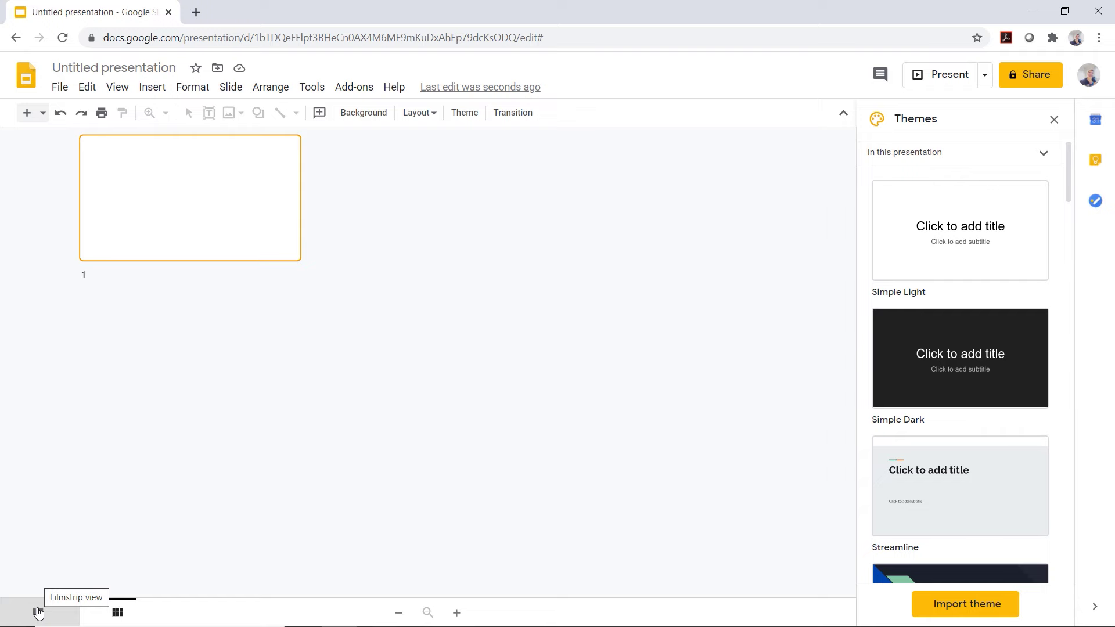
{"action": "left_click", "coordinate": [38, 612]}
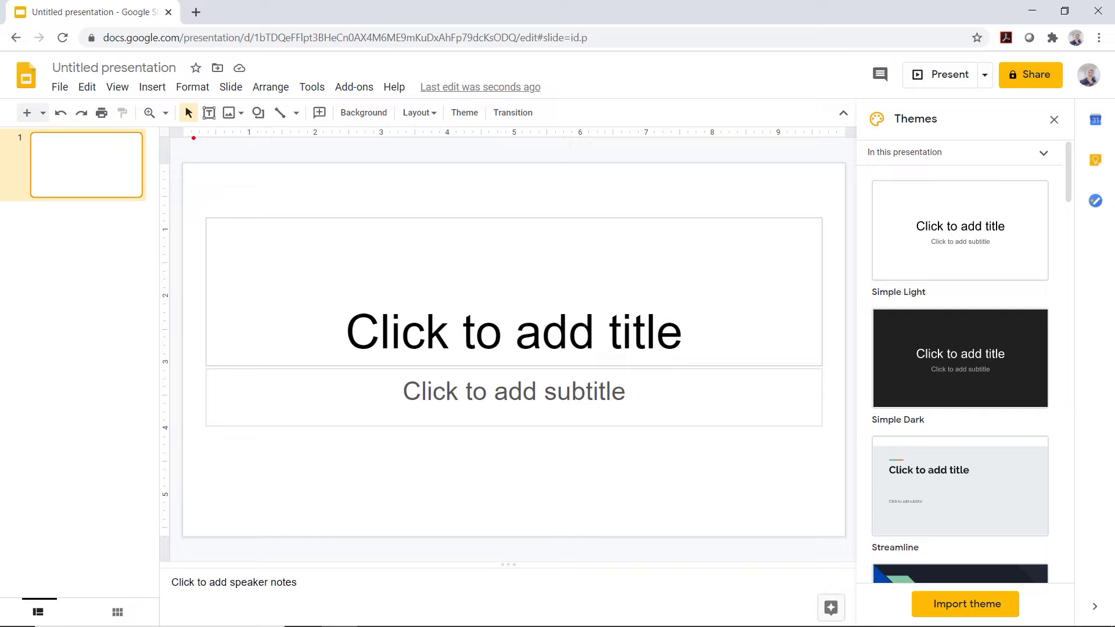
{"action": "left_click_drag", "start_coordinate": [169, 134], "coordinate": [861, 560]}
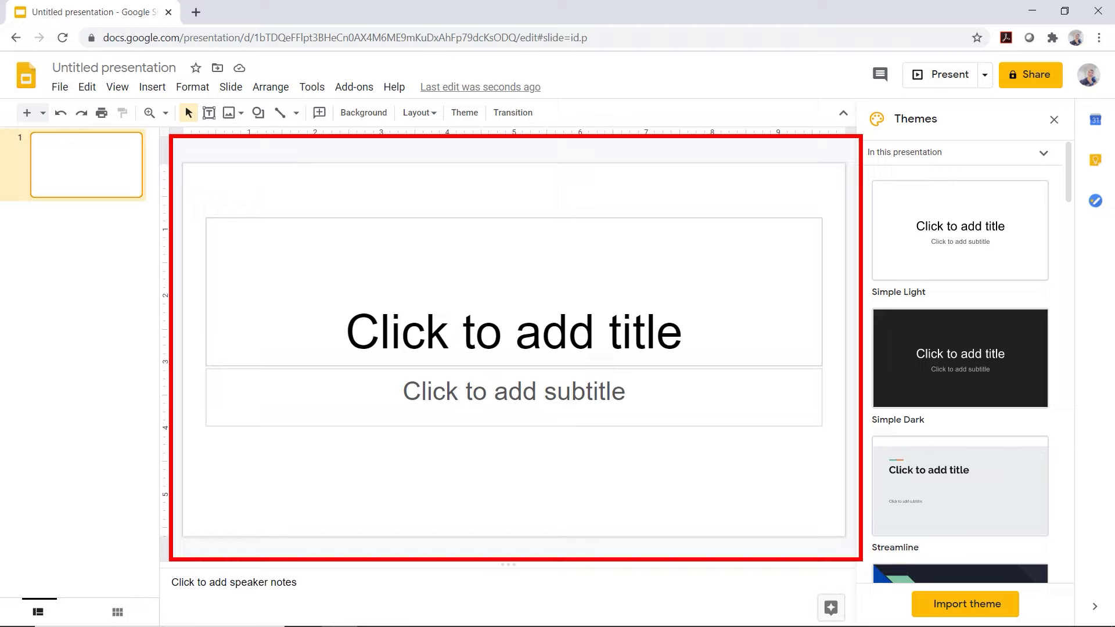
{"action": "mouse_move", "coordinate": [162, 563]}
{"action": "left_mouse_down"}
{"action": "mouse_move", "coordinate": [242, 607]}
{"action": "mouse_move", "coordinate": [852, 625]}
{"action": "left_mouse_up"}
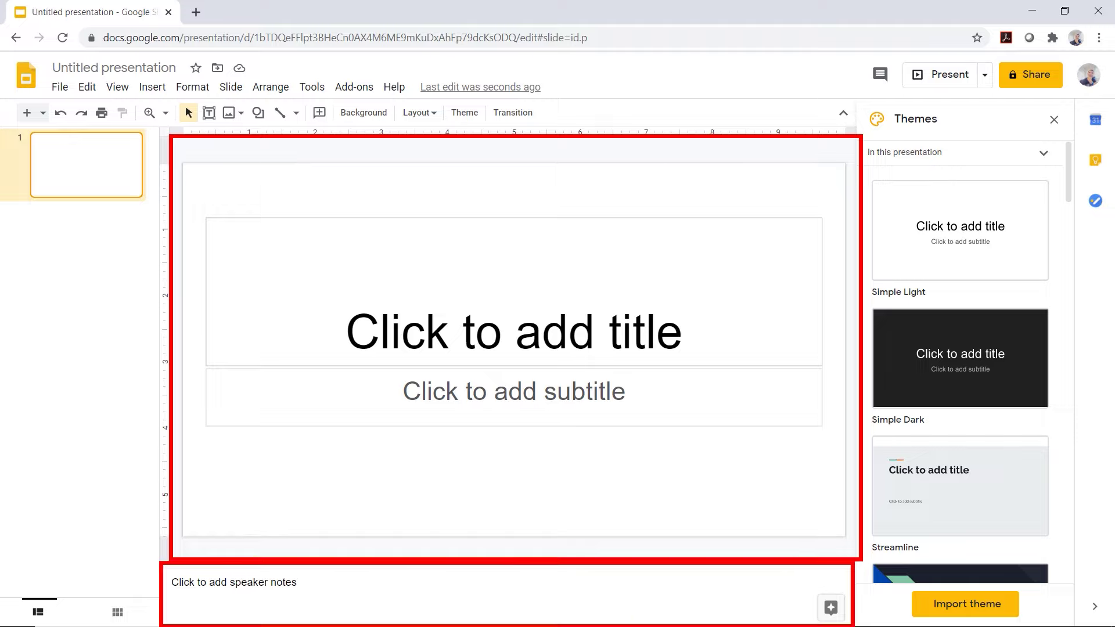
{"action": "left_click_drag", "start_coordinate": [305, 584], "coordinate": [364, 576]}
{"action": "key", "text": "Escape"}
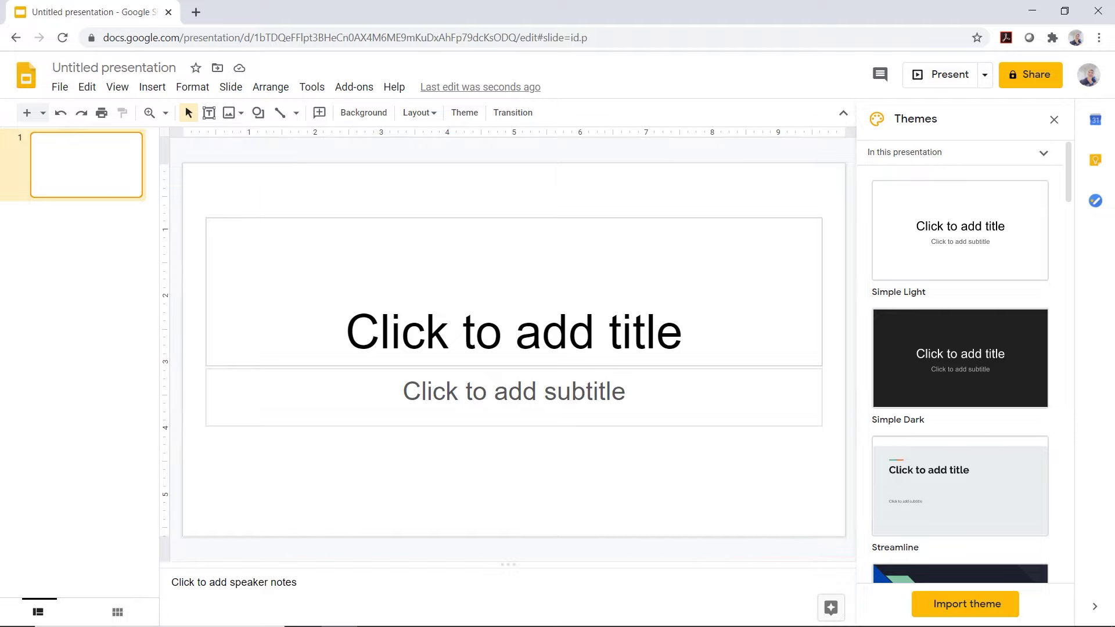
Look through the View menu, then bring up the File menu
{"action": "left_click", "coordinate": [116, 91]}
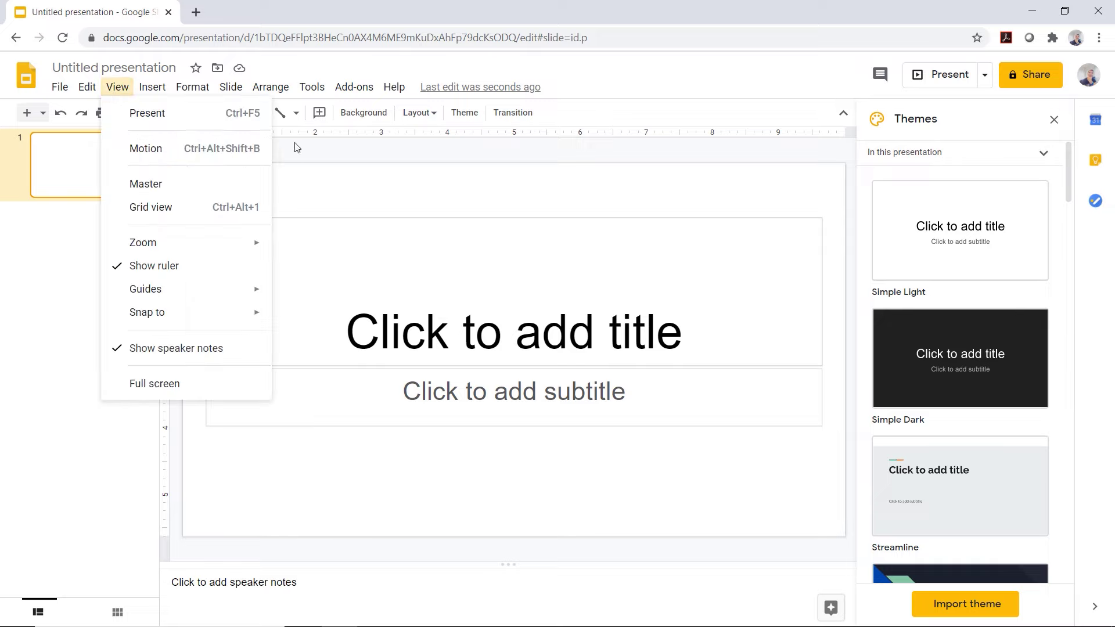
{"action": "left_click", "coordinate": [321, 152]}
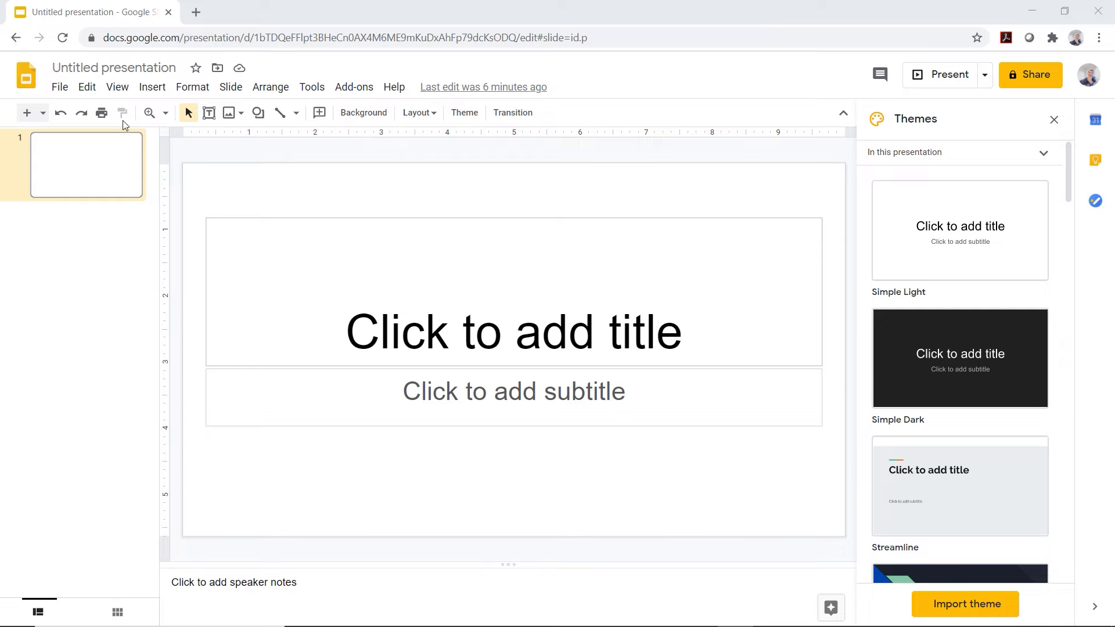
{"action": "left_click", "coordinate": [61, 88]}
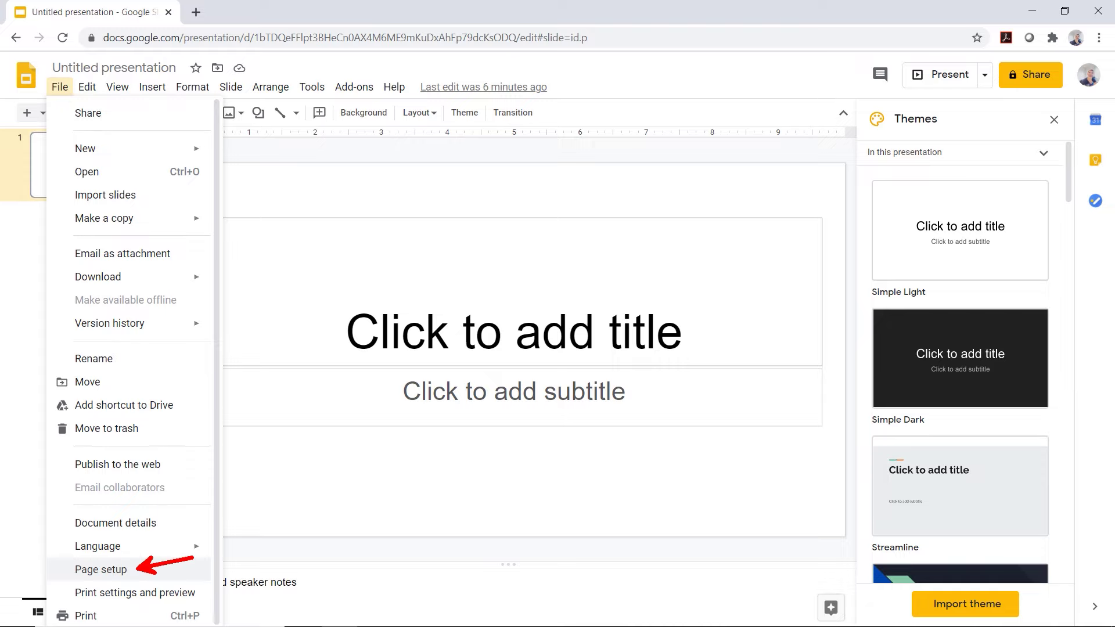
Open Page setup and apply it with Widescreen 16:9 left unchanged
{"action": "left_click", "coordinate": [142, 572]}
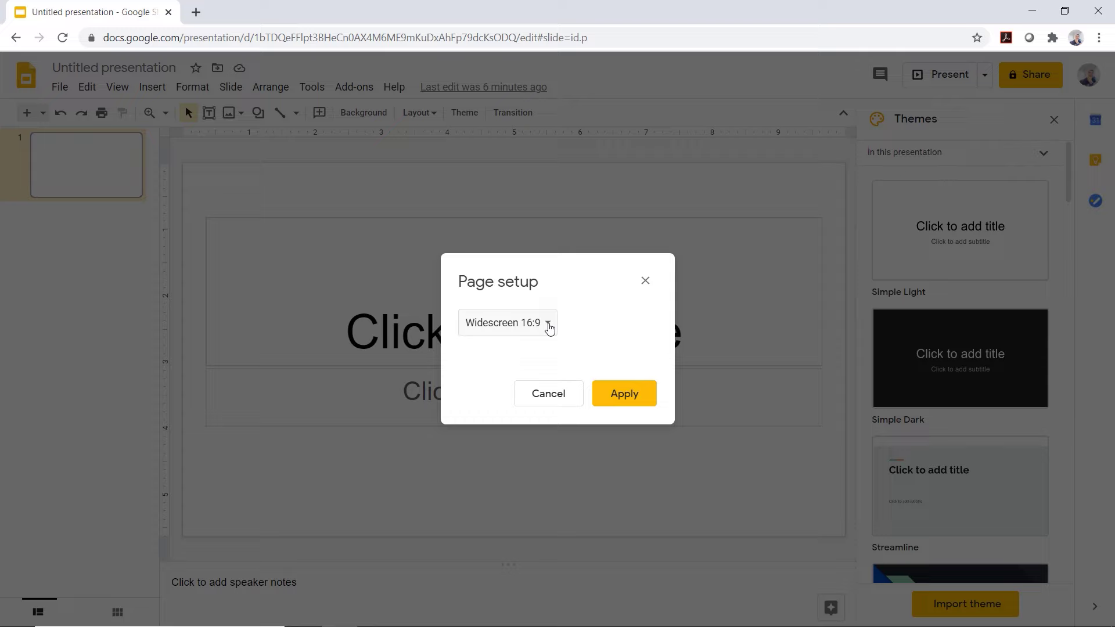
{"action": "left_click", "coordinate": [549, 329]}
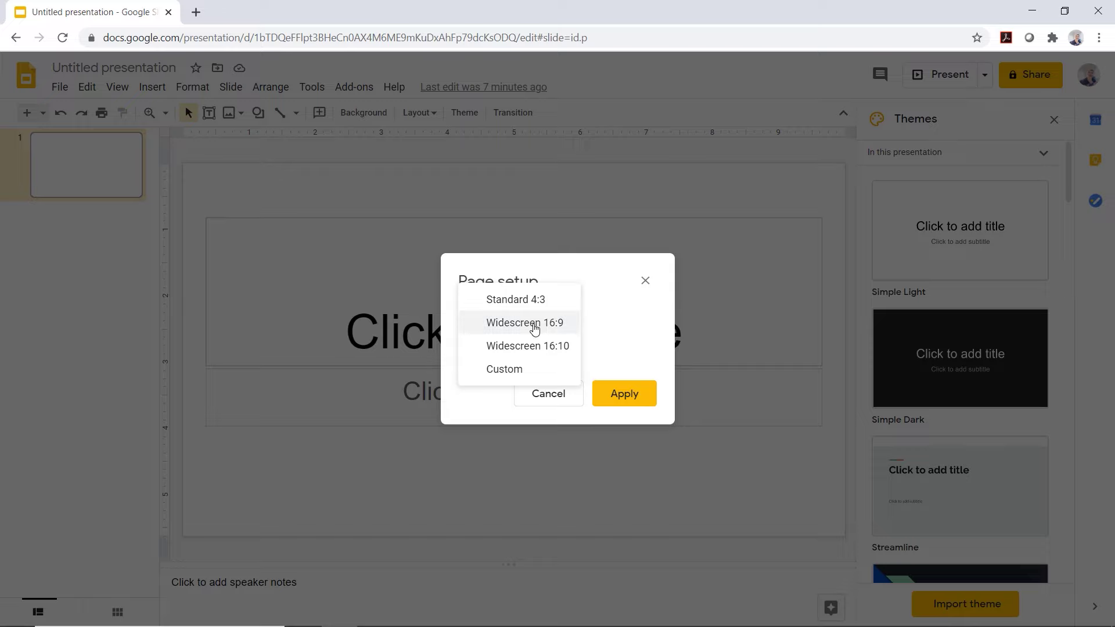
{"action": "left_click", "coordinate": [570, 333]}
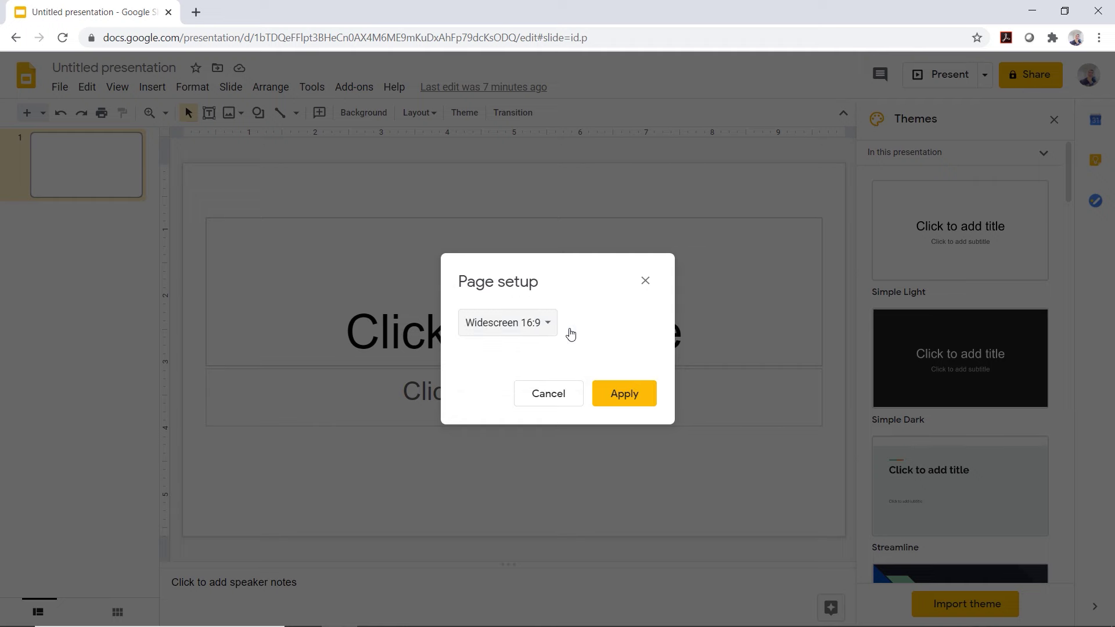
{"action": "left_click", "coordinate": [622, 399]}
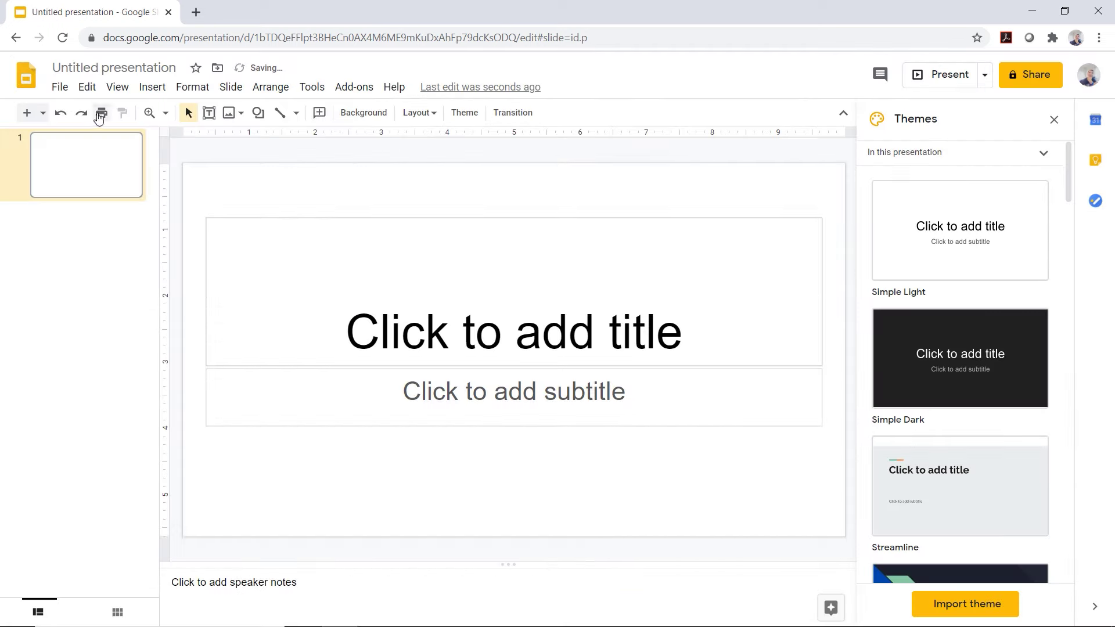
Change the slide size to Standard 4:3 in Page setup
{"action": "left_click", "coordinate": [60, 88]}
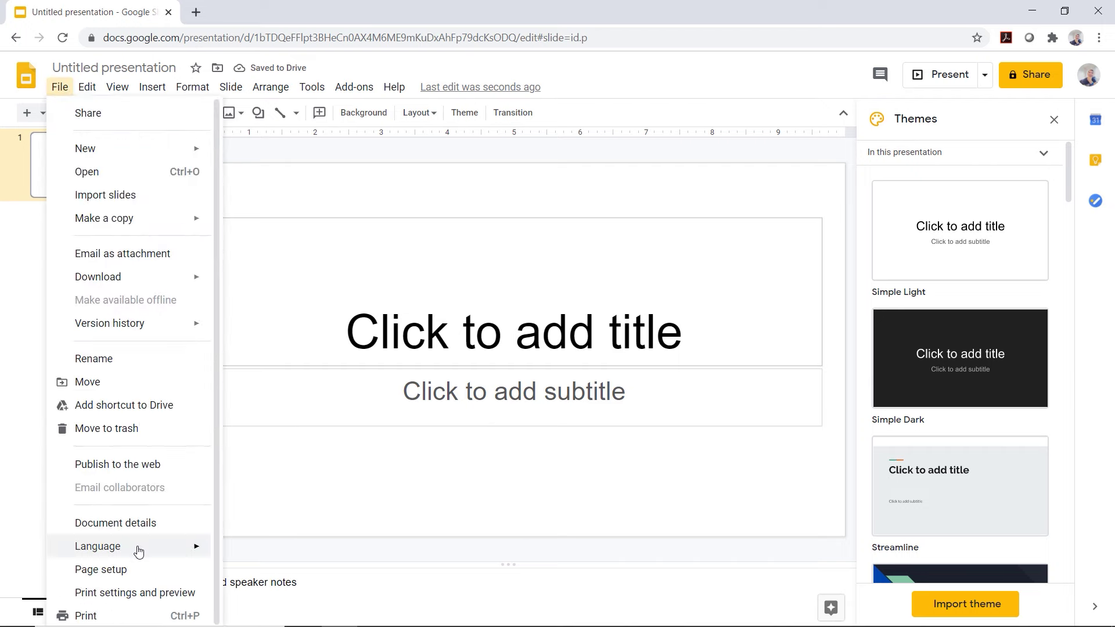
{"action": "left_click", "coordinate": [136, 570]}
{"action": "left_click", "coordinate": [488, 328]}
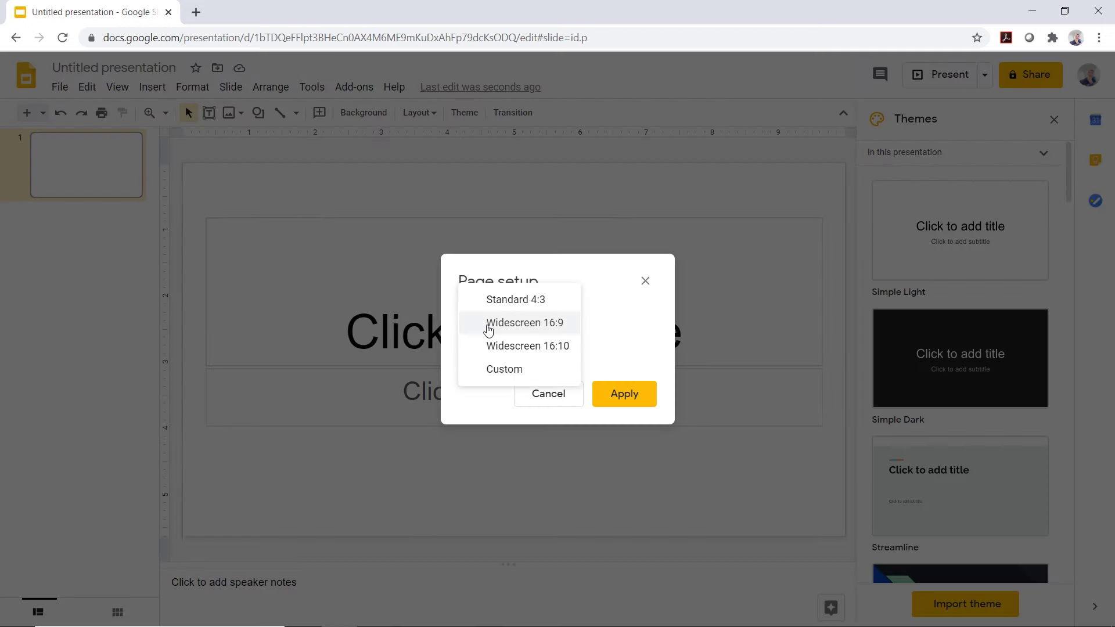
{"action": "left_click", "coordinate": [497, 308]}
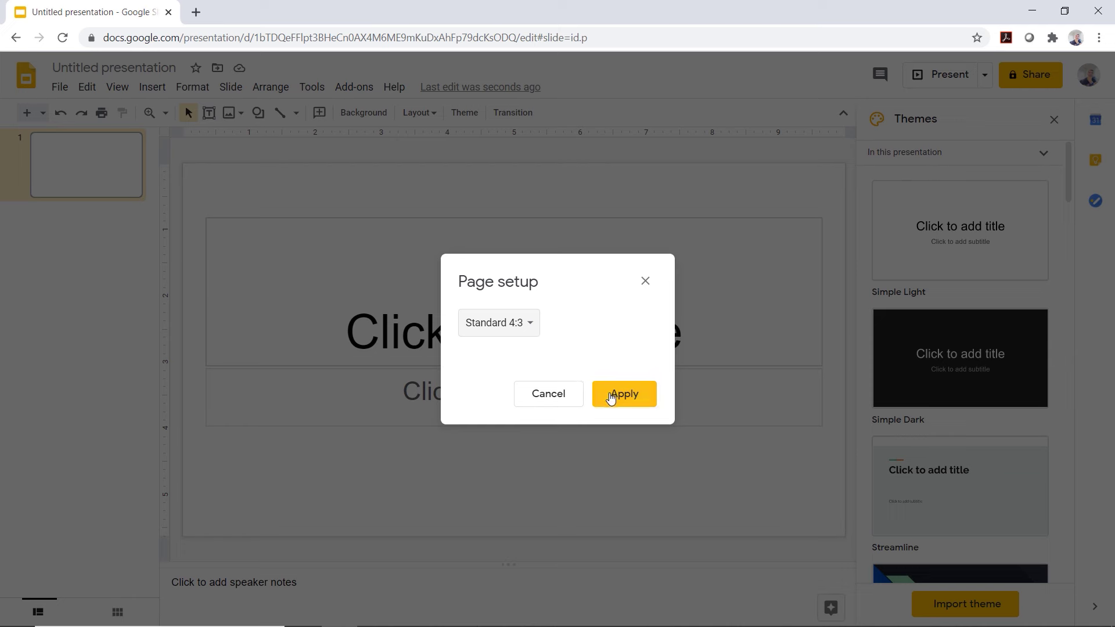
{"action": "left_click", "coordinate": [613, 395]}
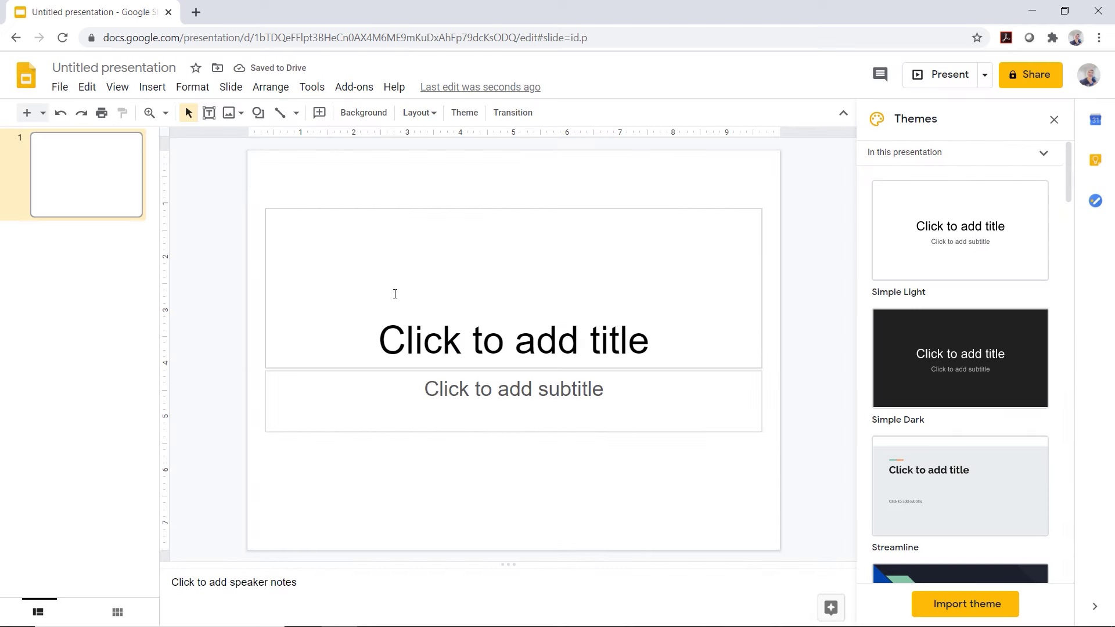
Restore the Widescreen 16:9 slide size, then browse the Insert and Slide menus
{"action": "left_click", "coordinate": [61, 88]}
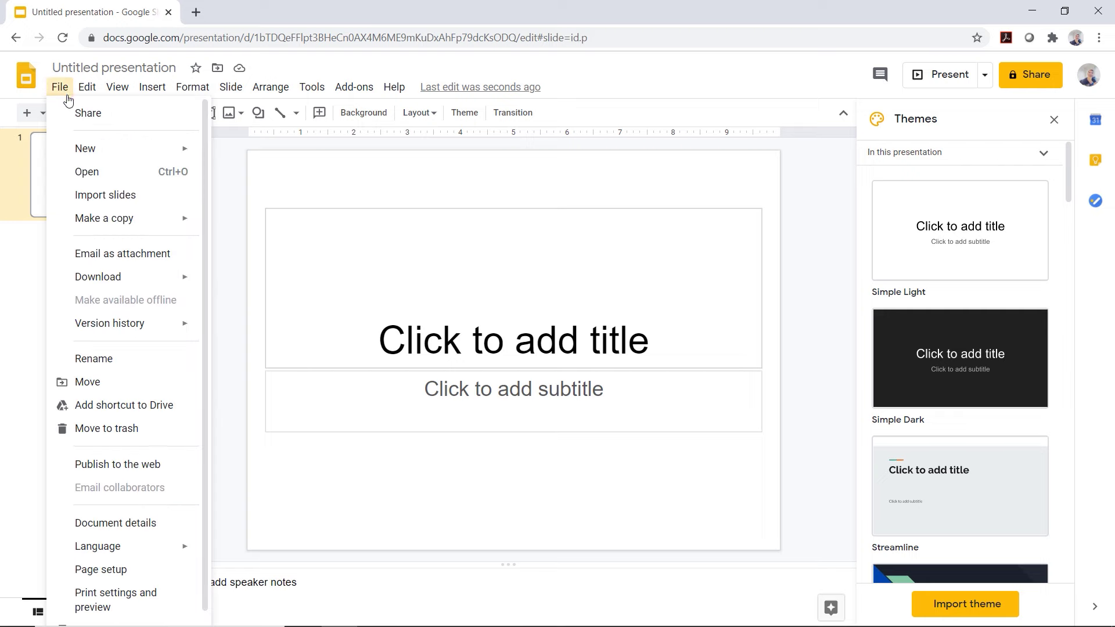
{"action": "left_click", "coordinate": [162, 572]}
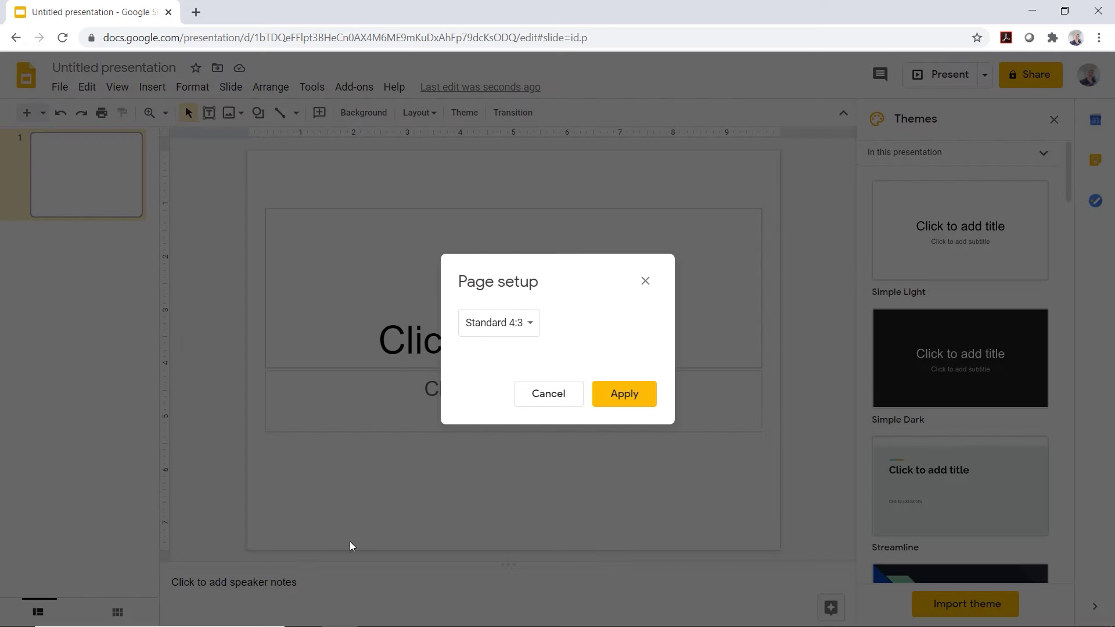
{"action": "left_click", "coordinate": [494, 322]}
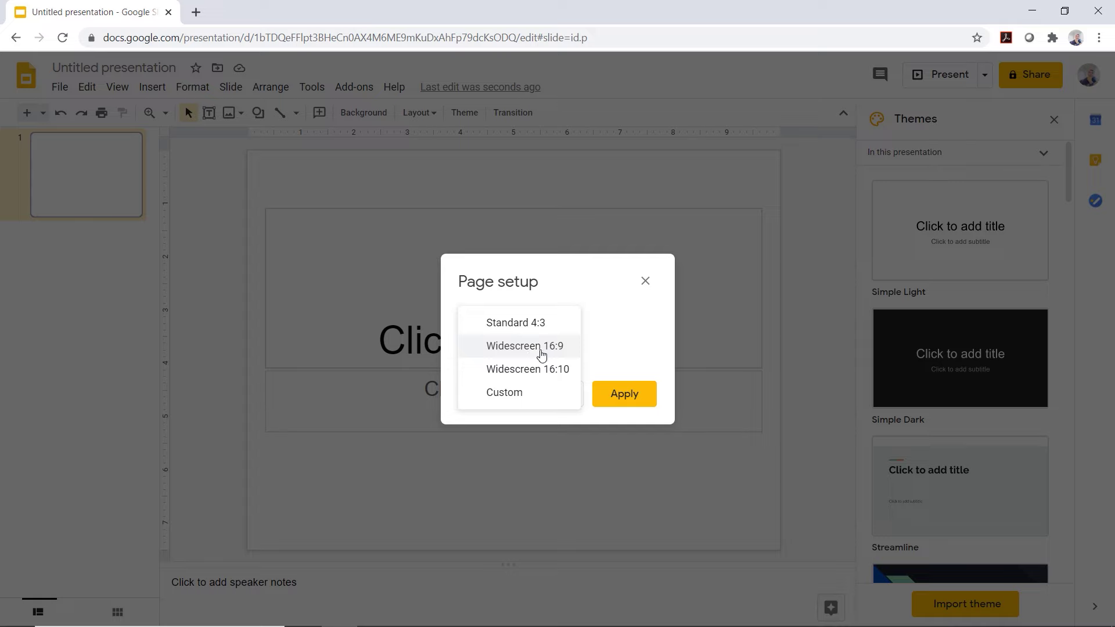
{"action": "left_click", "coordinate": [540, 352]}
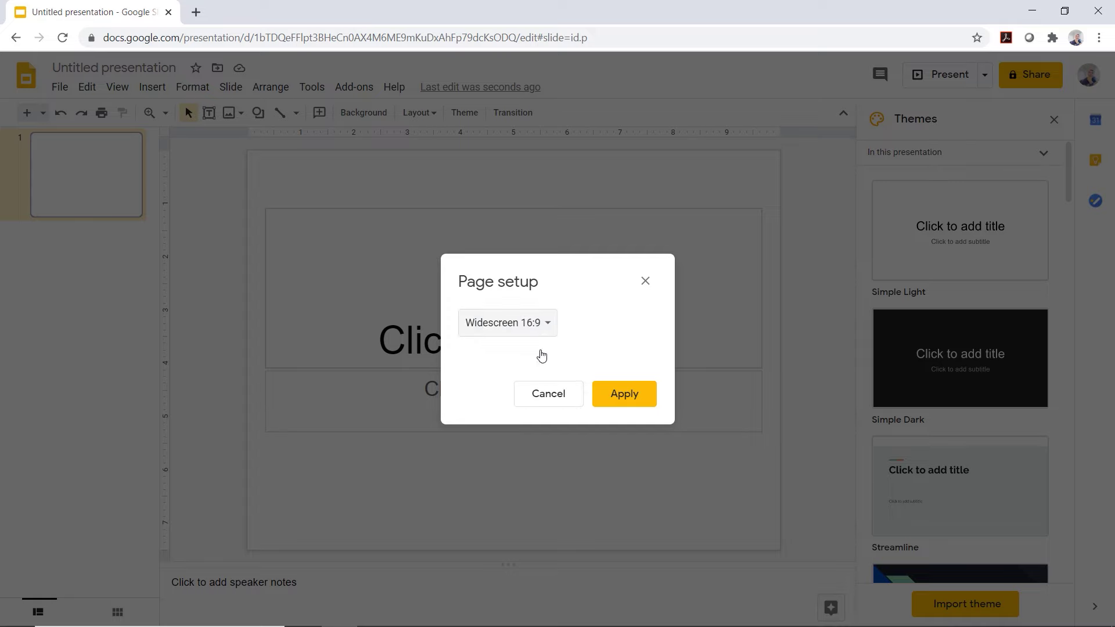
{"action": "left_click", "coordinate": [614, 405]}
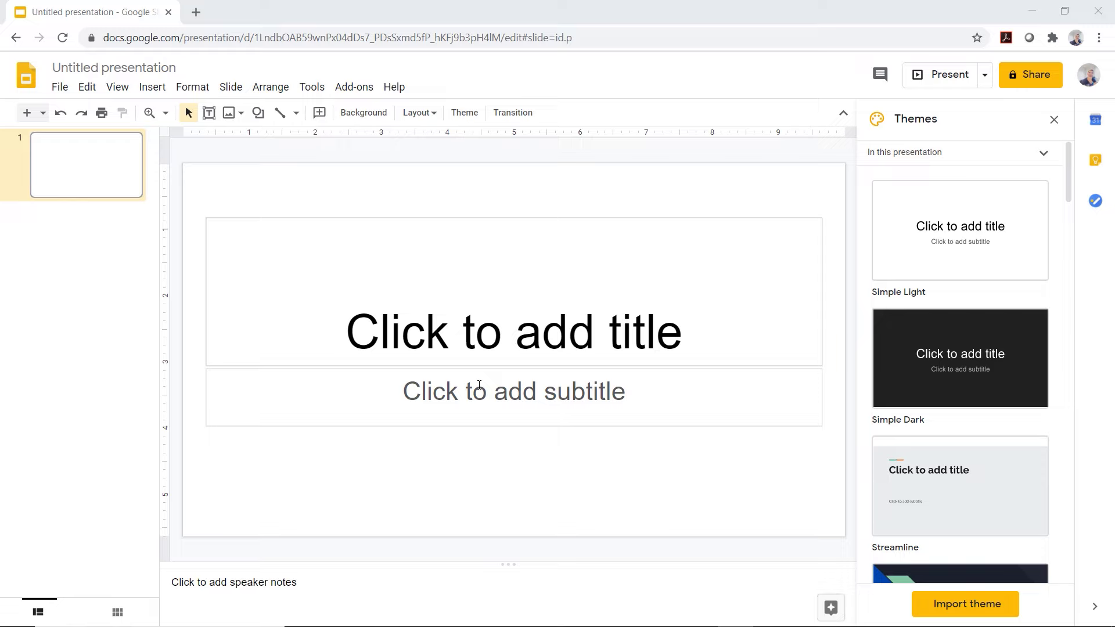
{"action": "left_click", "coordinate": [148, 90]}
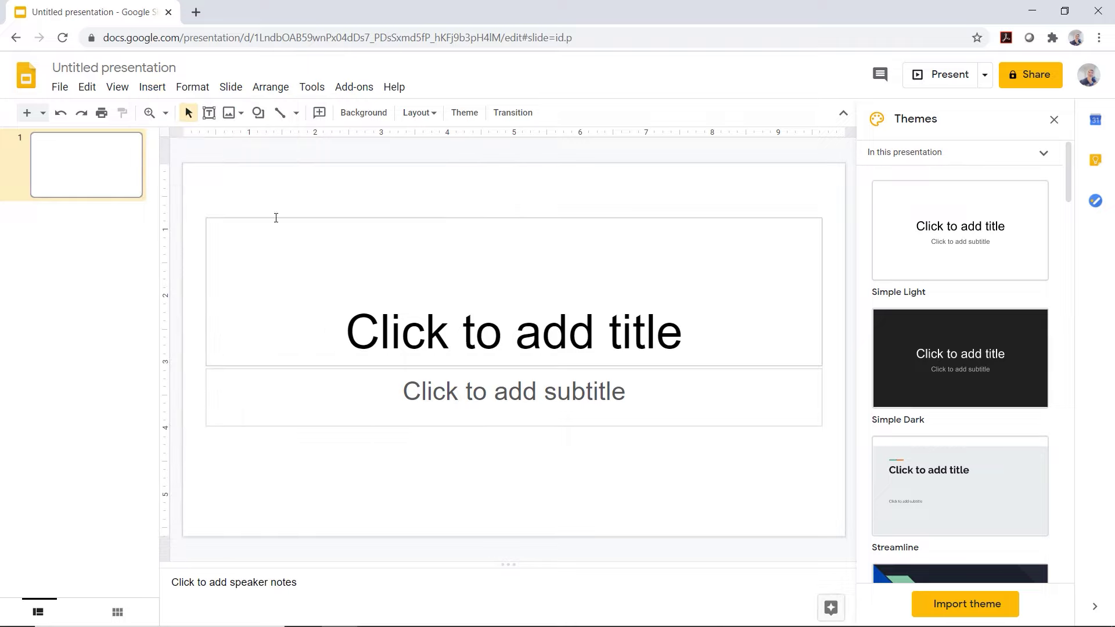
{"action": "left_click", "coordinate": [239, 89]}
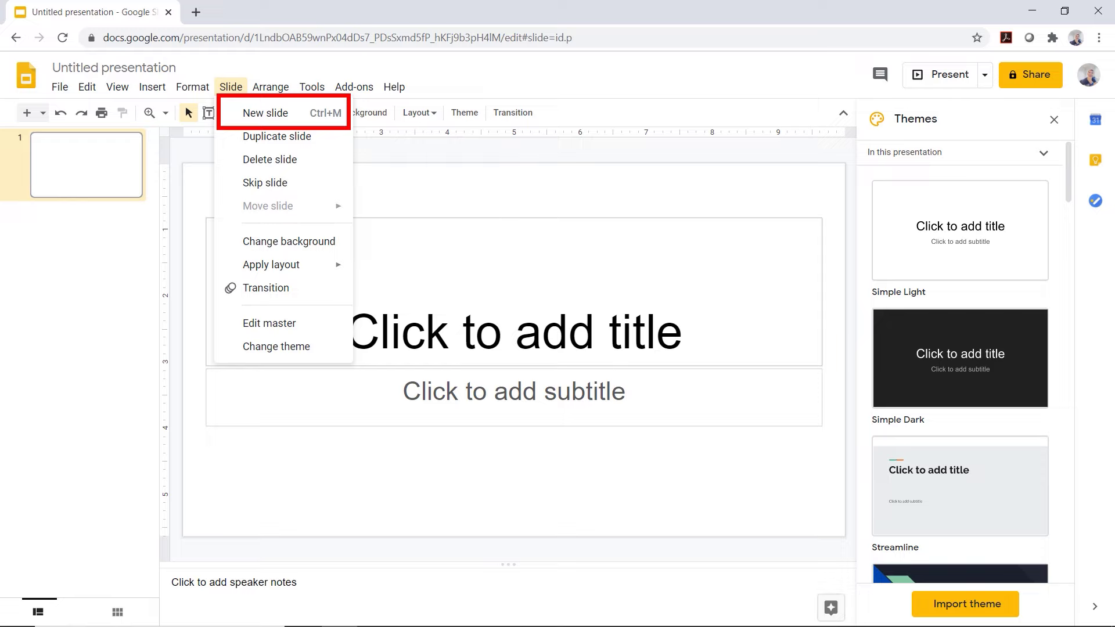
Add new slides 2, 3 and 4 after the title slide
{"action": "key", "text": "Escape"}
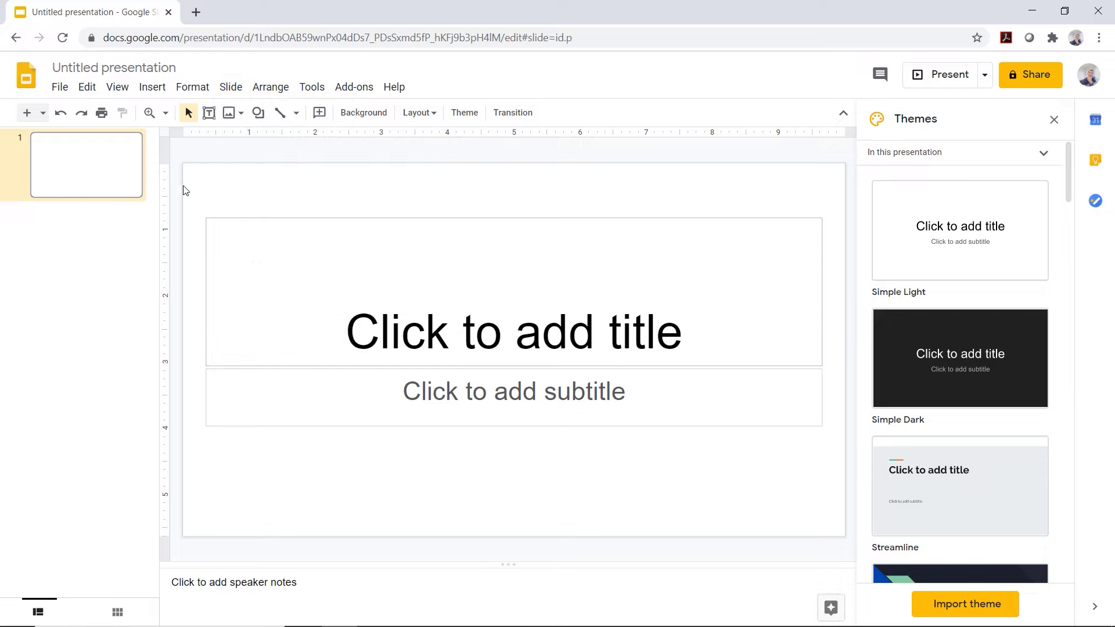
{"action": "left_click", "coordinate": [26, 114]}
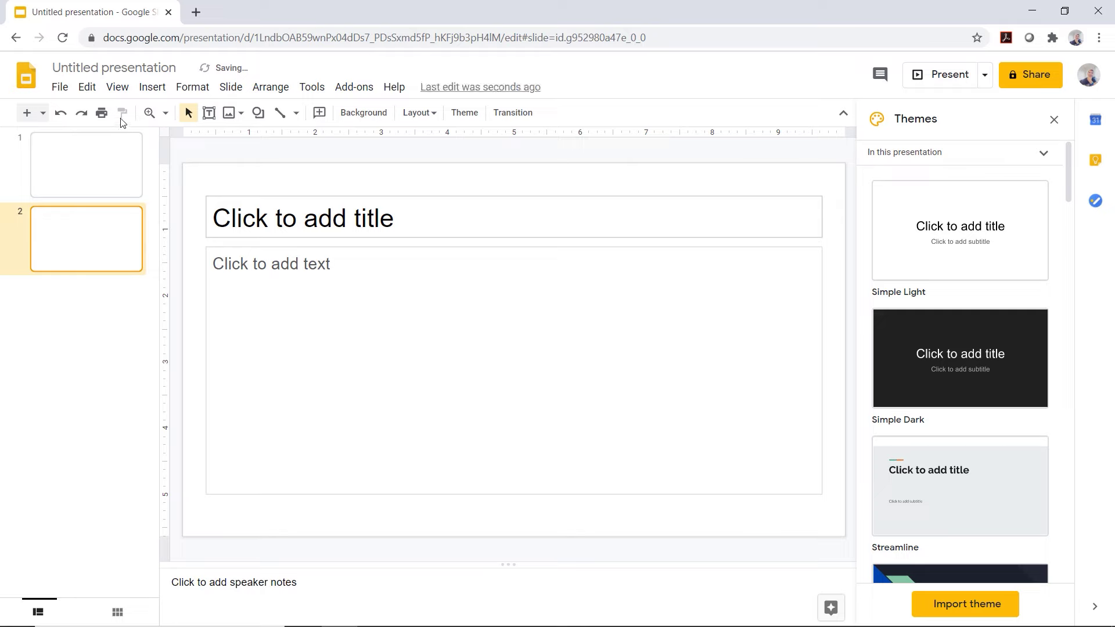
{"action": "left_click", "coordinate": [161, 93]}
{"action": "left_click", "coordinate": [206, 488]}
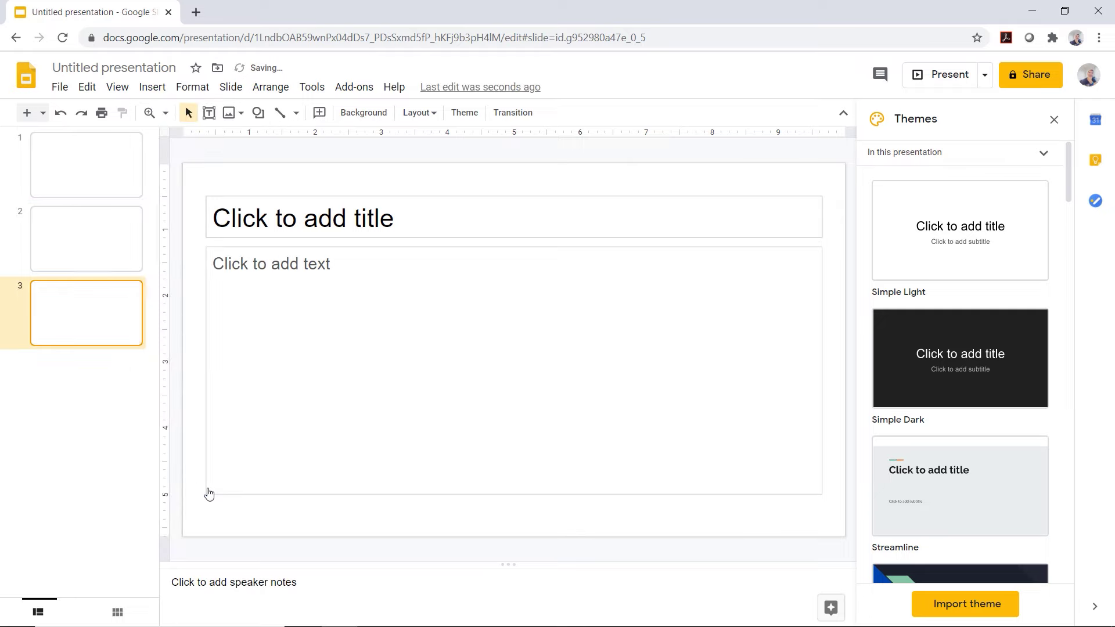
{"action": "left_click", "coordinate": [230, 89]}
{"action": "left_click", "coordinate": [243, 115]}
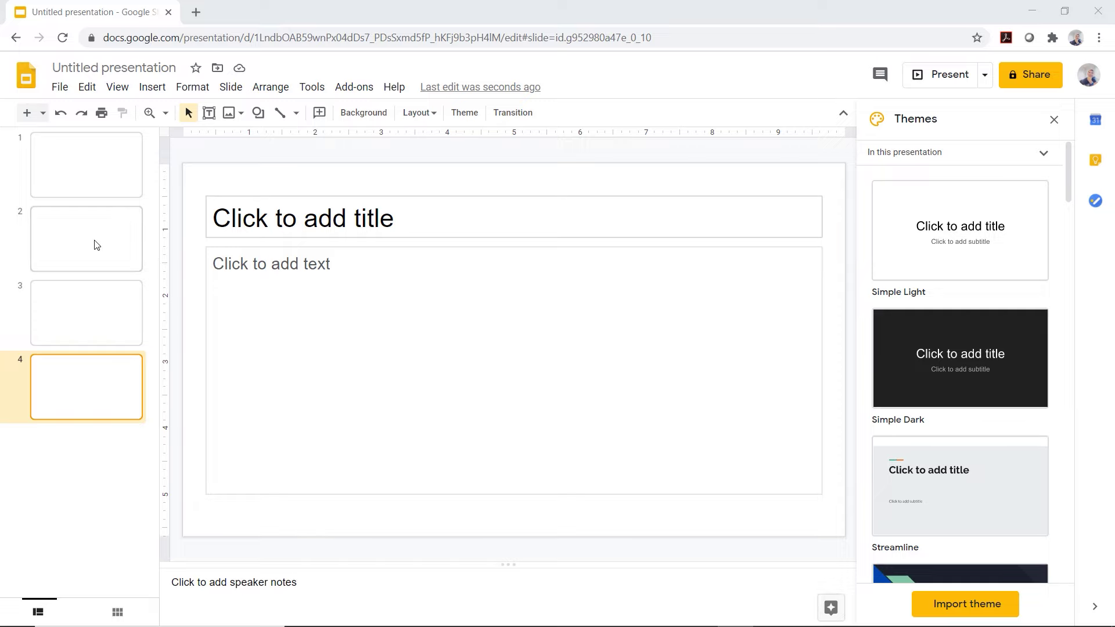
Flip through slides 1 to 4, then select slide 2 and open its Layout choices
{"action": "left_click", "coordinate": [86, 177]}
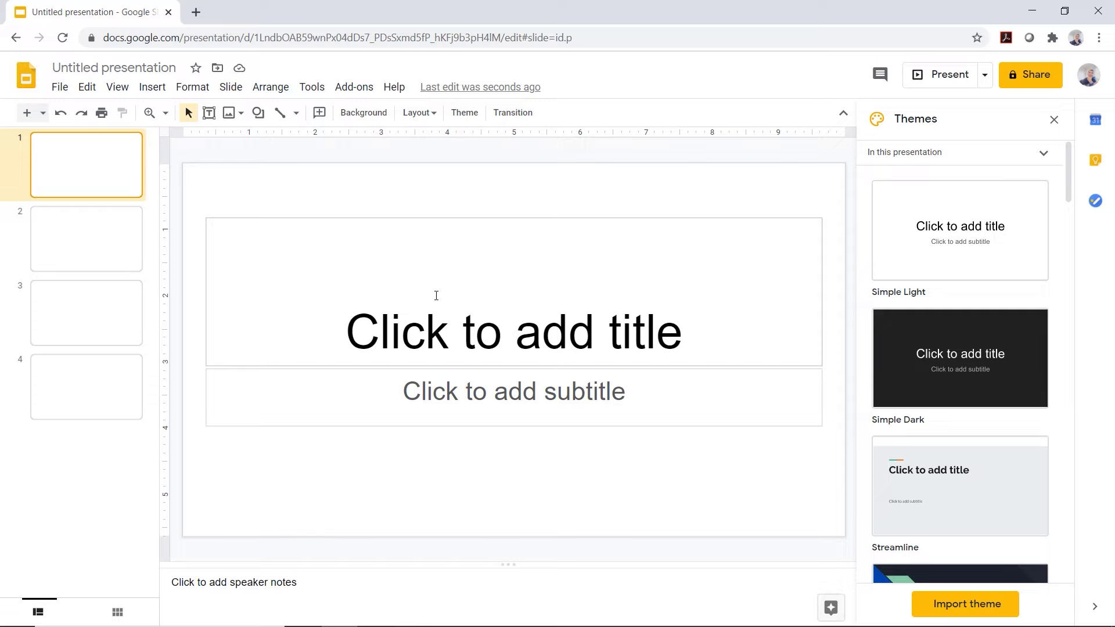
{"action": "left_click", "coordinate": [100, 236]}
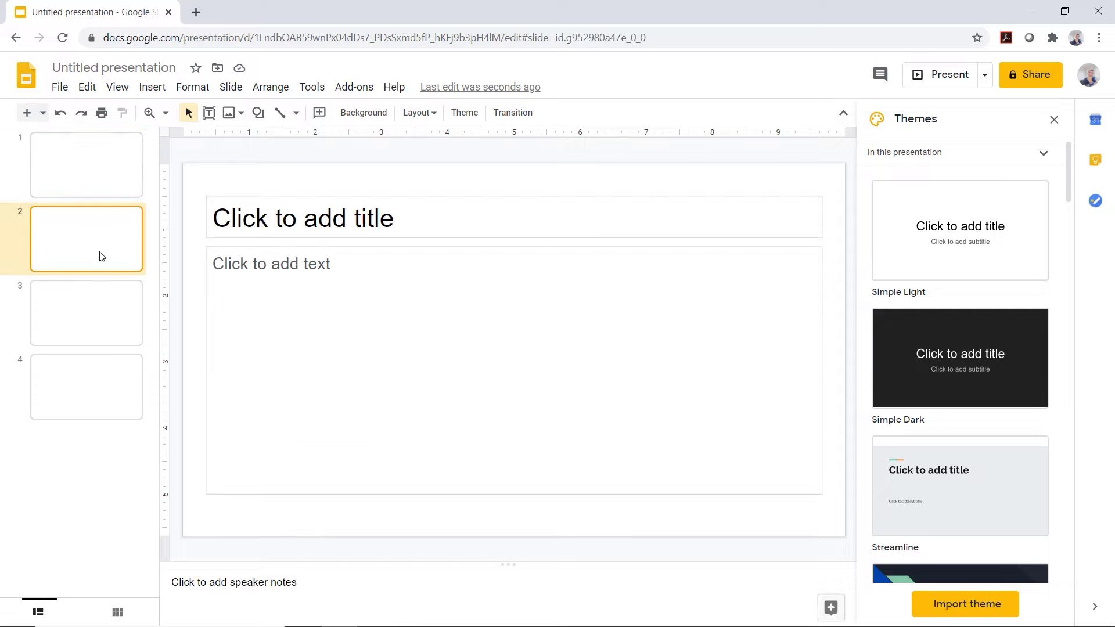
{"action": "left_click", "coordinate": [98, 320]}
{"action": "left_click", "coordinate": [98, 379]}
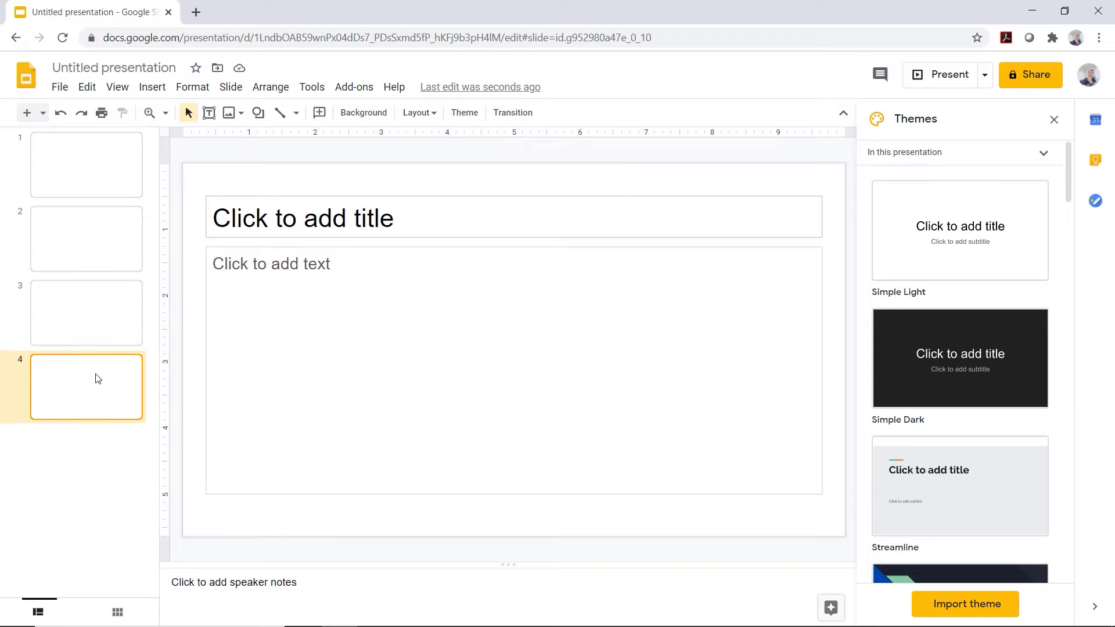
{"action": "left_click", "coordinate": [116, 163]}
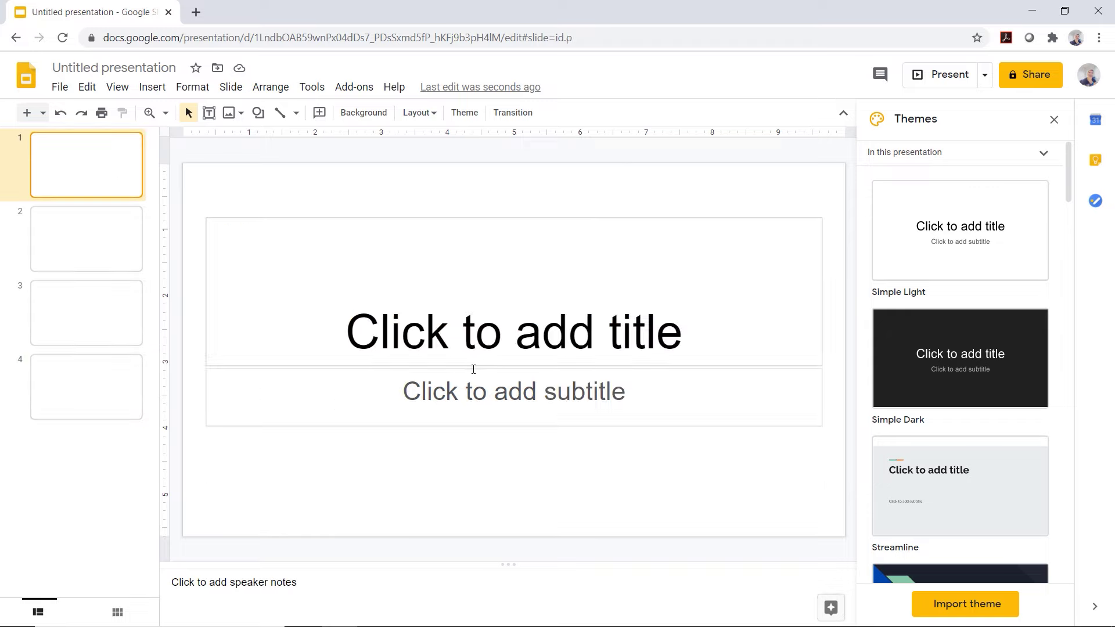
{"action": "left_click", "coordinate": [142, 251]}
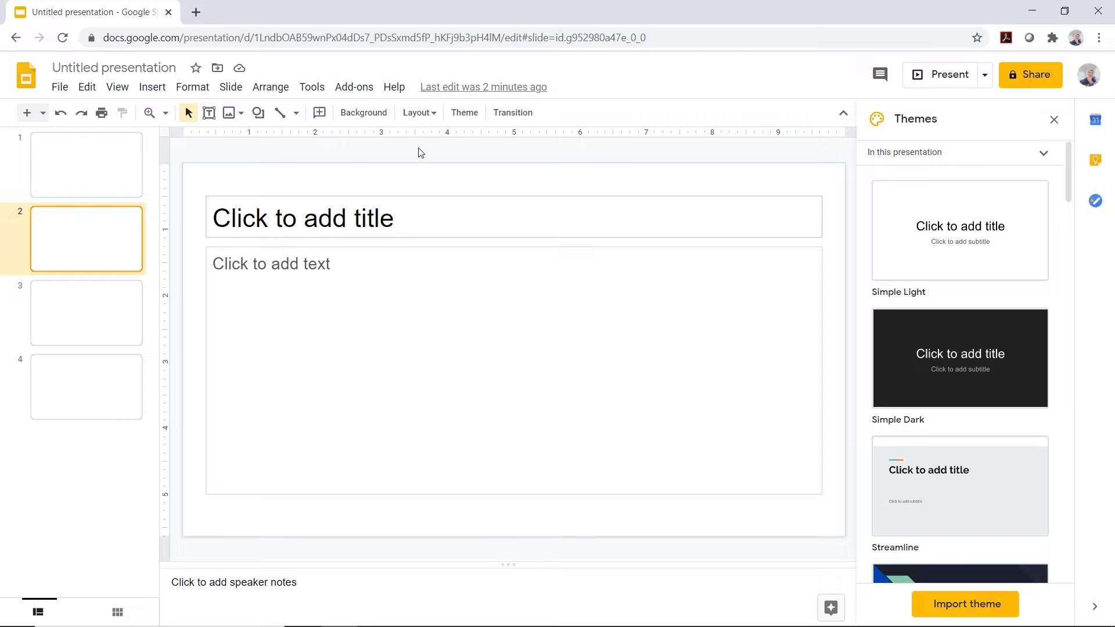
{"action": "left_click", "coordinate": [428, 119]}
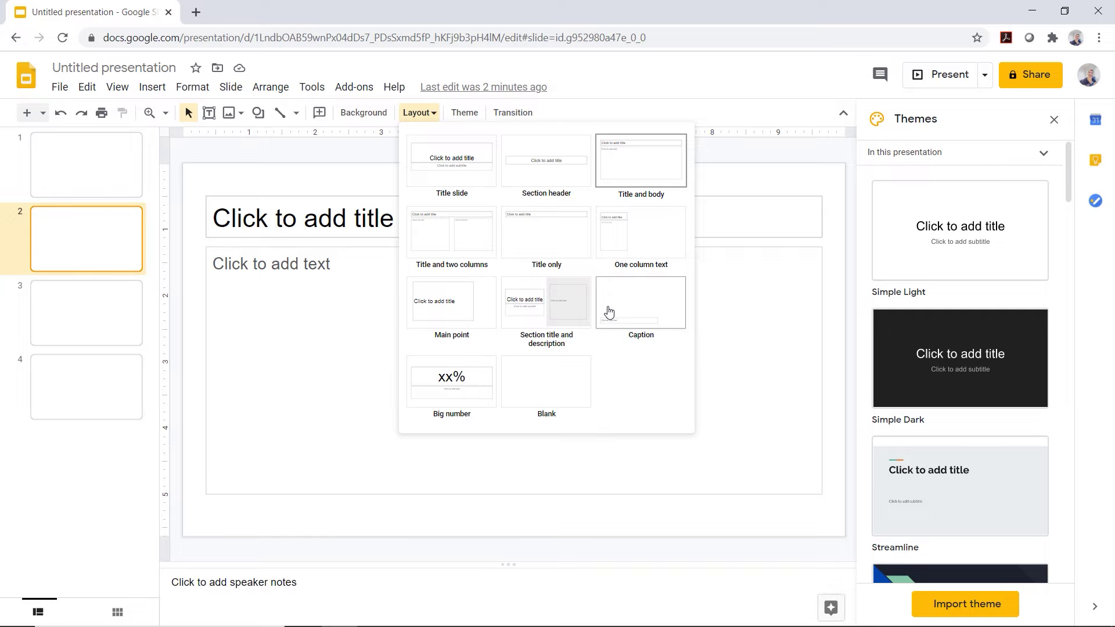
Apply the Blank layout to slide 2, then choose Insert > Text box
{"action": "left_click", "coordinate": [565, 394]}
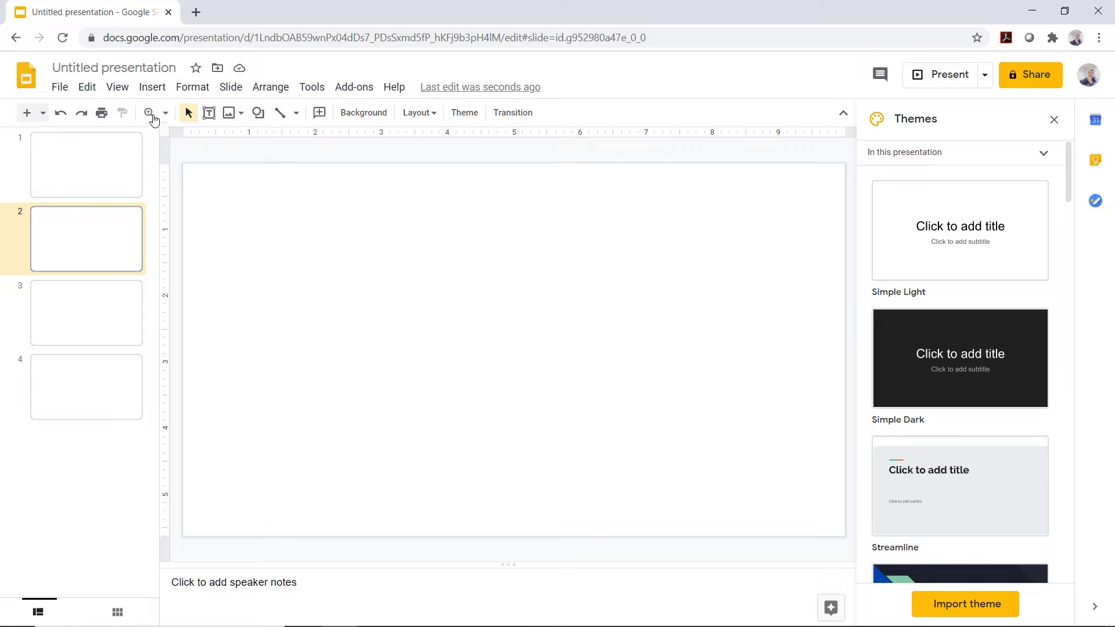
{"action": "left_click", "coordinate": [154, 88]}
{"action": "left_click", "coordinate": [209, 118]}
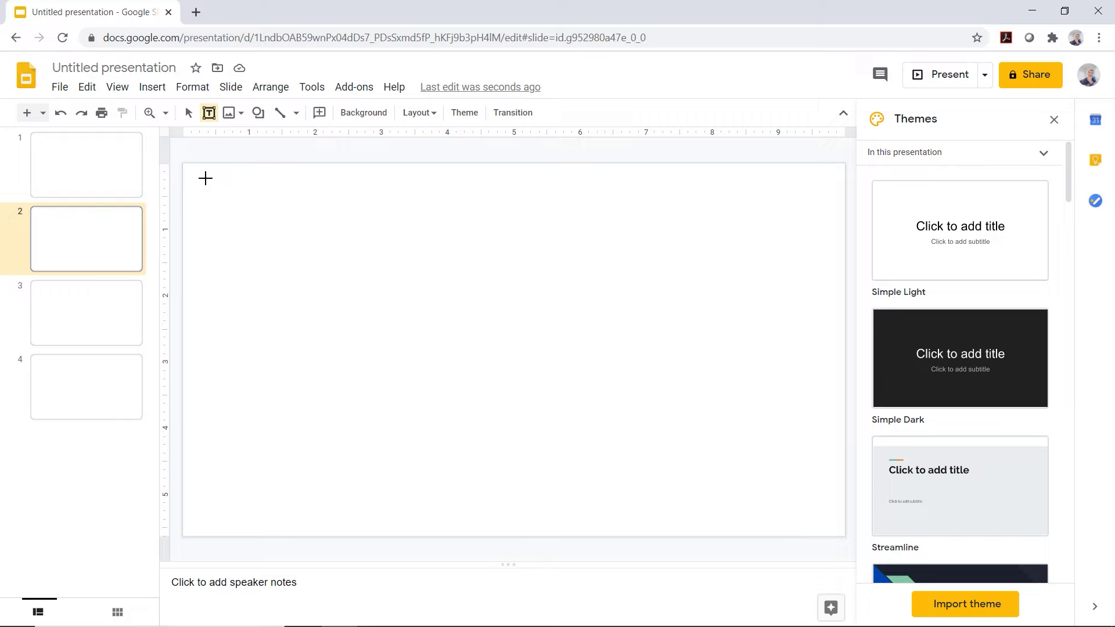
Draw a top-left text box reading 'Hello Everyone,' and 'Hope you're all having fun! :)' on two lines
{"action": "left_click_drag", "start_coordinate": [205, 178], "coordinate": [385, 322]}
{"action": "left_click_drag", "start_coordinate": [424, 377], "coordinate": [389, 511]}
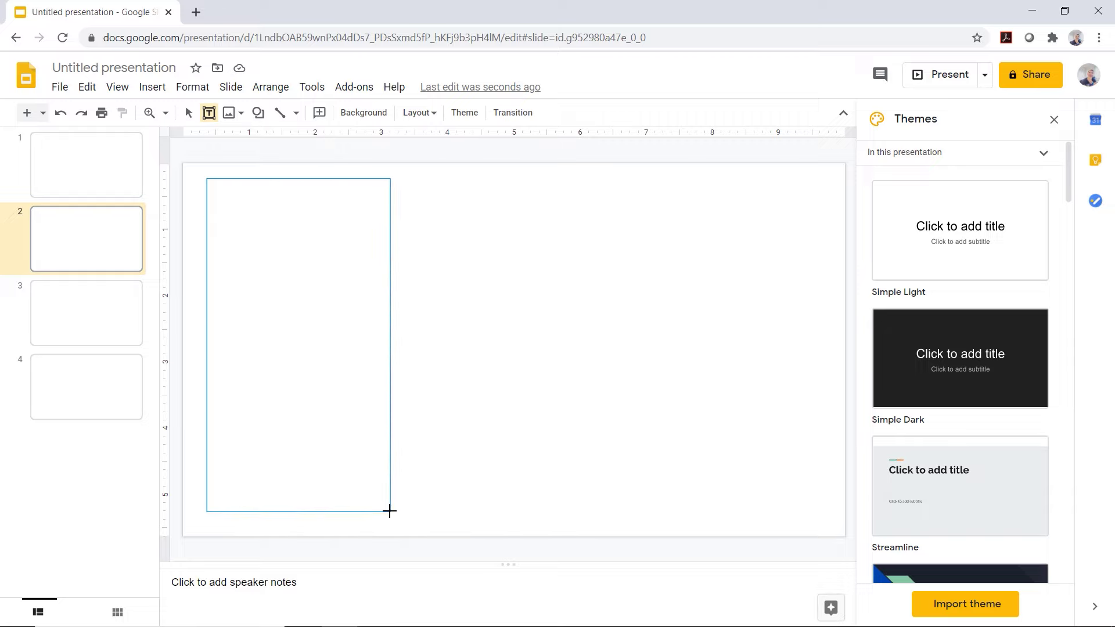
{"action": "left_click_drag", "start_coordinate": [389, 511], "coordinate": [390, 511]}
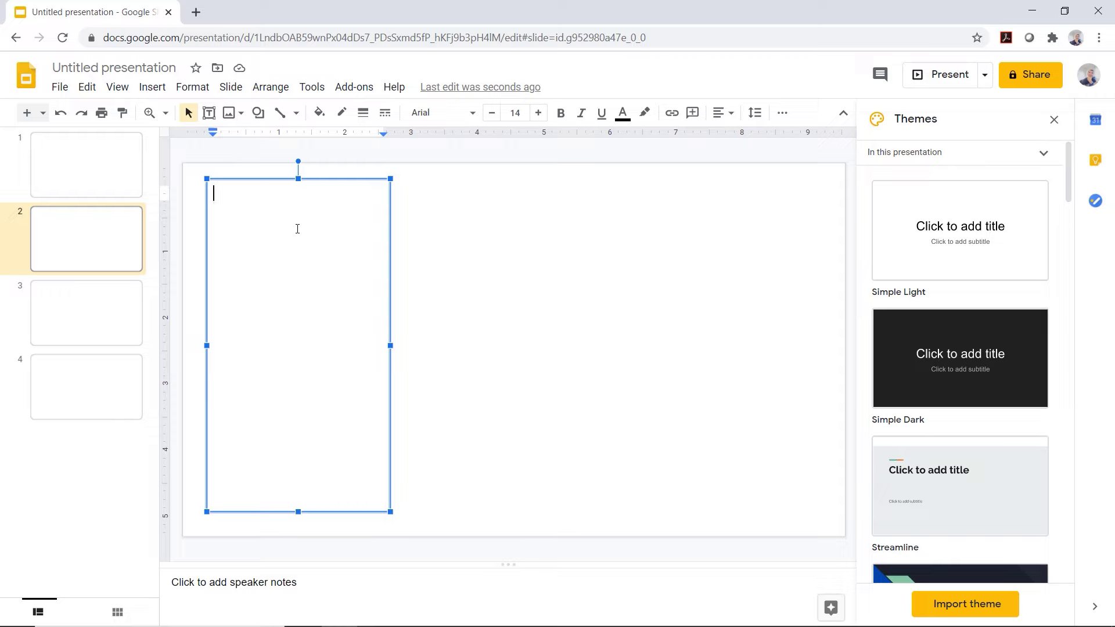
{"action": "type", "text": "Hel"}
{"action": "type", "text": "lo Everyon"}
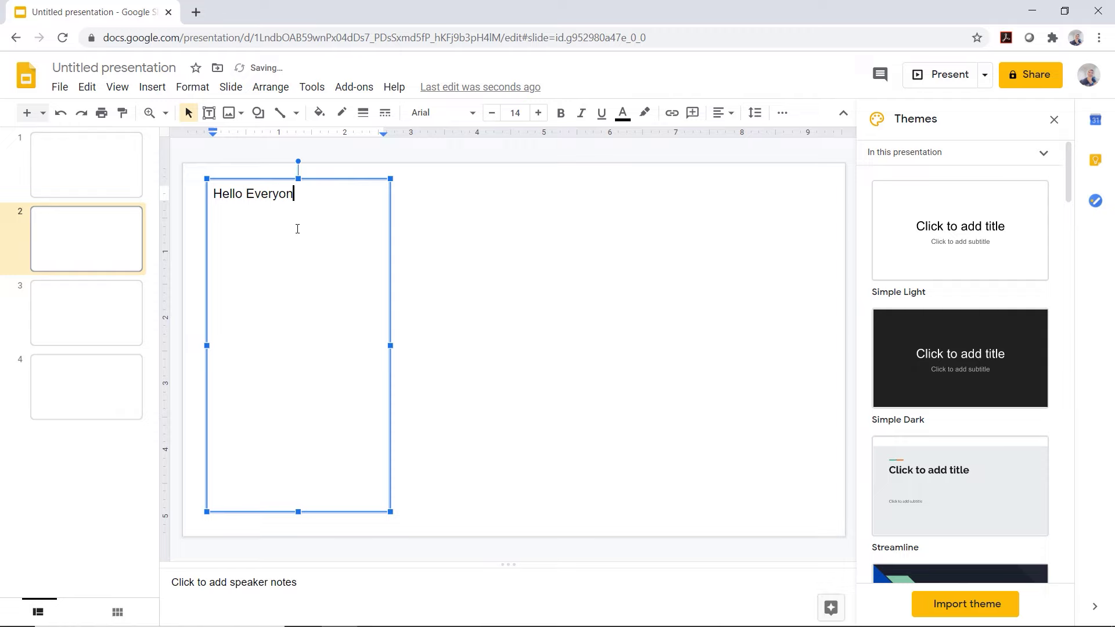
{"action": "type", "text": "e,"}
{"action": "key", "text": "Return"}
{"action": "key", "text": "Return"}
{"action": "type", "text": "Hope you're all having fun! :)"}
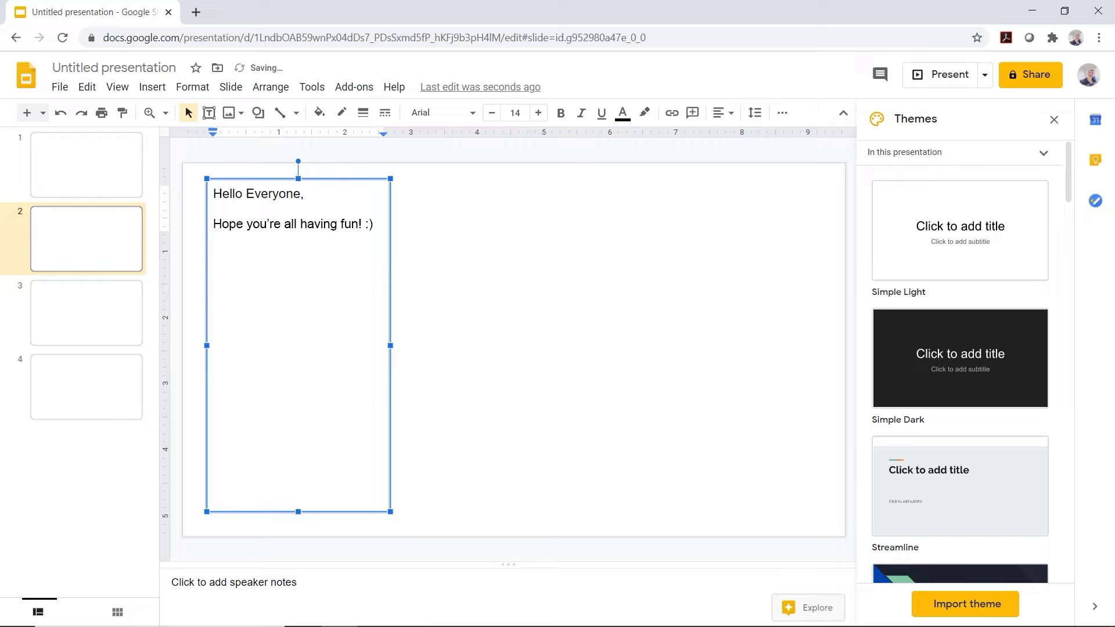
{"action": "left_click", "coordinate": [399, 253]}
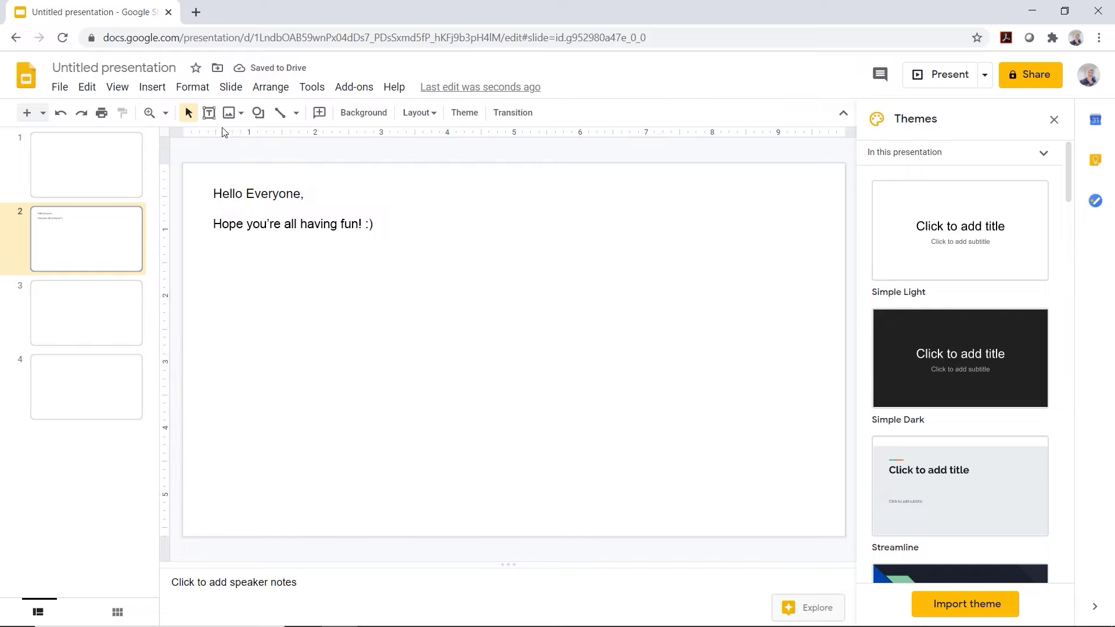
Add a second text box reading 'Yay' beside the greeting
{"action": "left_click", "coordinate": [209, 119]}
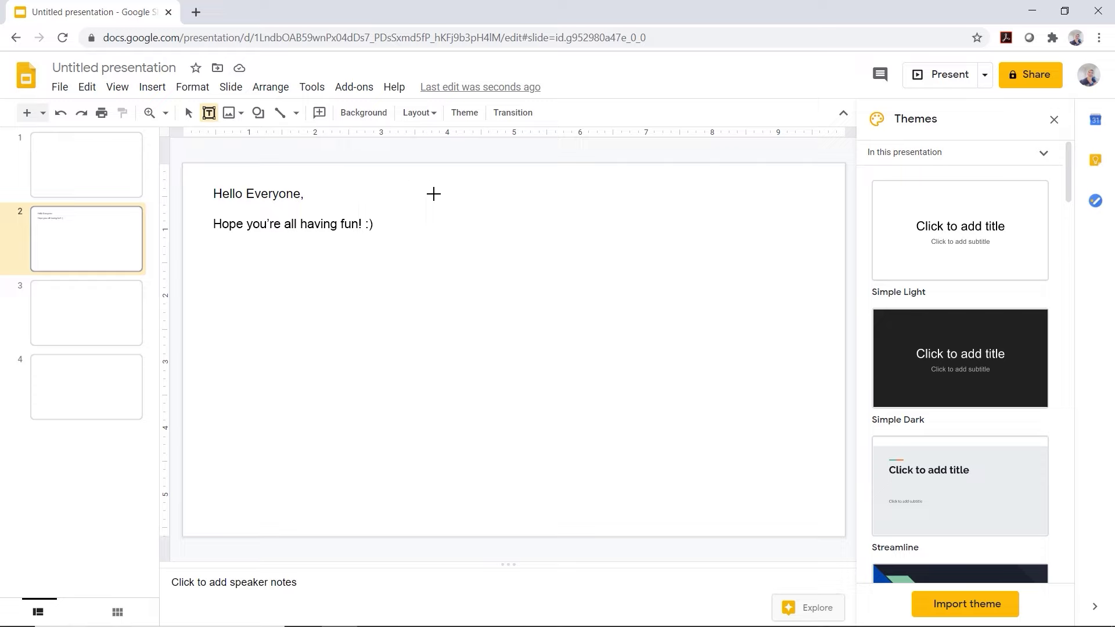
{"action": "mouse_move", "coordinate": [414, 177]}
{"action": "left_mouse_down"}
{"action": "mouse_move", "coordinate": [626, 501]}
{"action": "mouse_move", "coordinate": [612, 510]}
{"action": "left_mouse_up"}
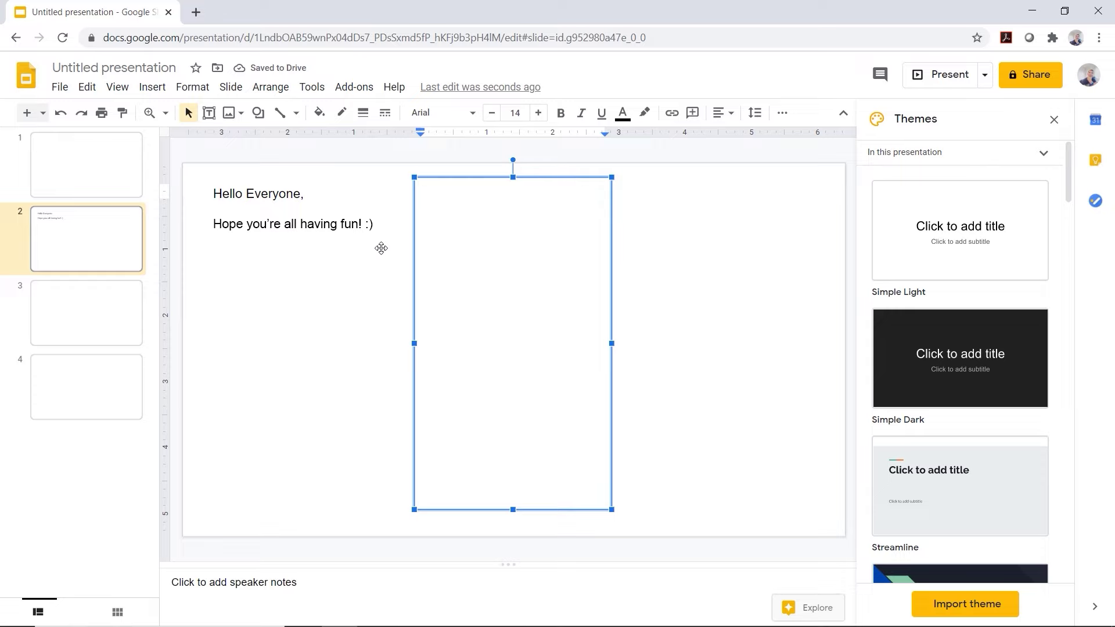
{"action": "type", "text": "Yay"}
{"action": "left_click", "coordinate": [681, 288]}
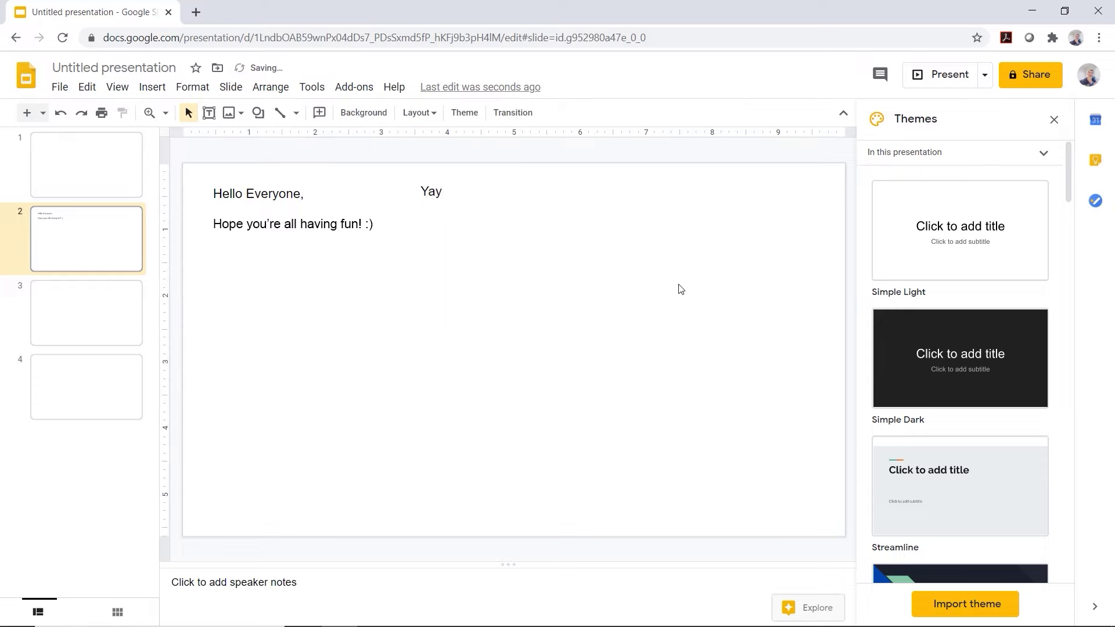
Add a third text box reading '3 text boxes :)', fixing the typo, then go to slide 3
{"action": "left_click", "coordinate": [209, 112]}
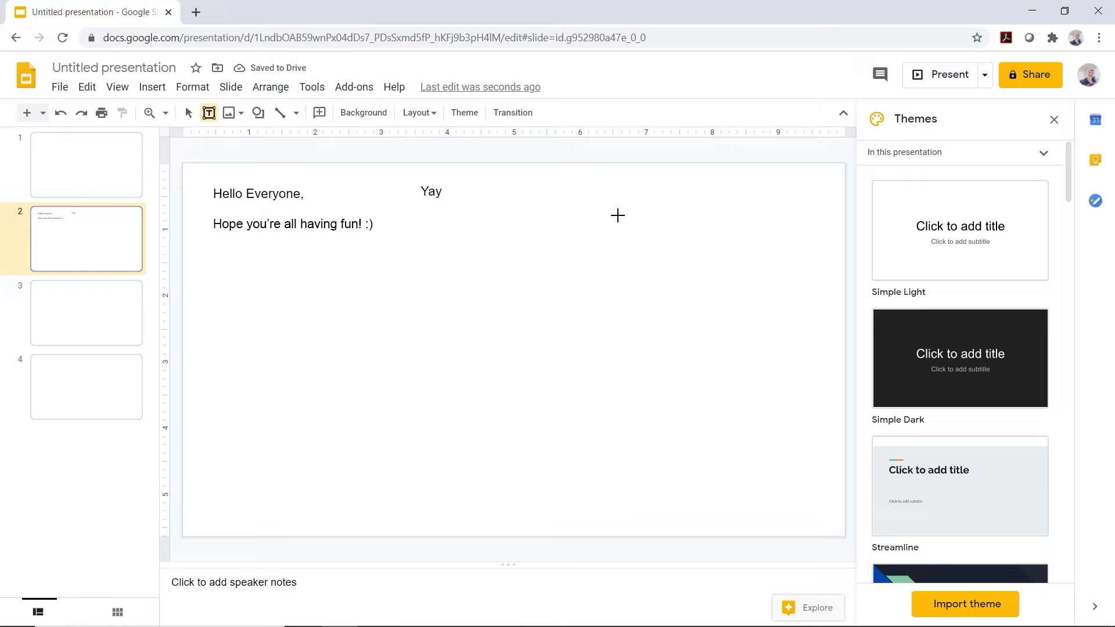
{"action": "mouse_move", "coordinate": [597, 179]}
{"action": "left_mouse_down"}
{"action": "mouse_move", "coordinate": [685, 303]}
{"action": "mouse_move", "coordinate": [806, 511]}
{"action": "left_mouse_up"}
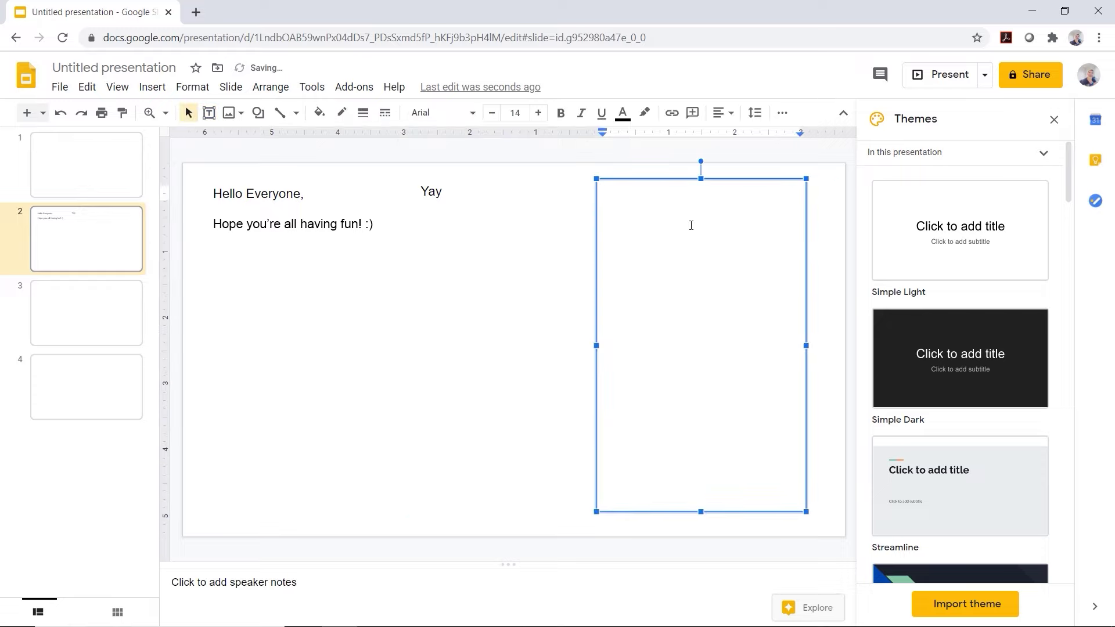
{"action": "type", "text": "# tex"}
{"action": "type", "text": "t boxes :)"}
{"action": "left_click", "coordinate": [610, 194]}
{"action": "key", "text": "BackSpace"}
{"action": "type", "text": "3"}
{"action": "left_click", "coordinate": [506, 348]}
{"action": "left_click", "coordinate": [326, 359]}
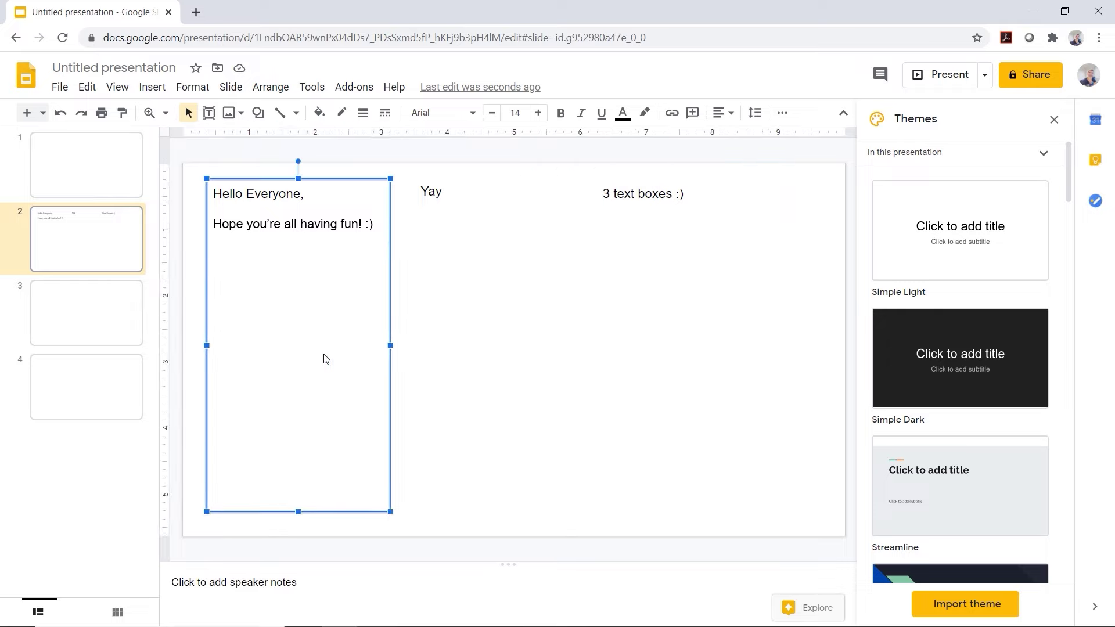
{"action": "left_click", "coordinate": [79, 321]}
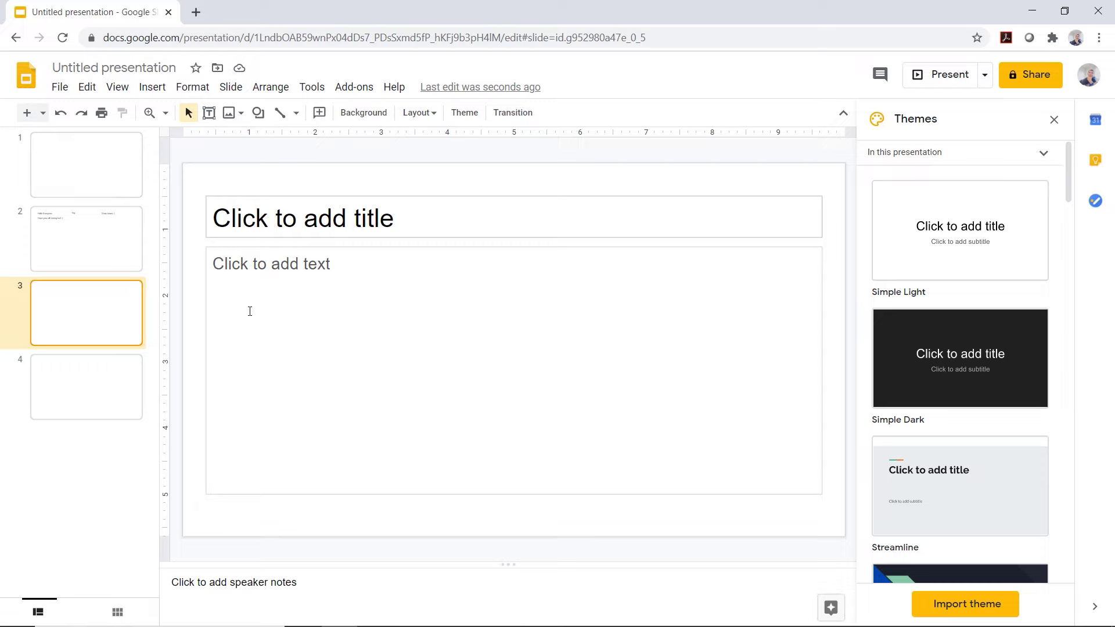
Check slide 3's layout list, then return to slide 2
{"action": "left_click", "coordinate": [419, 112]}
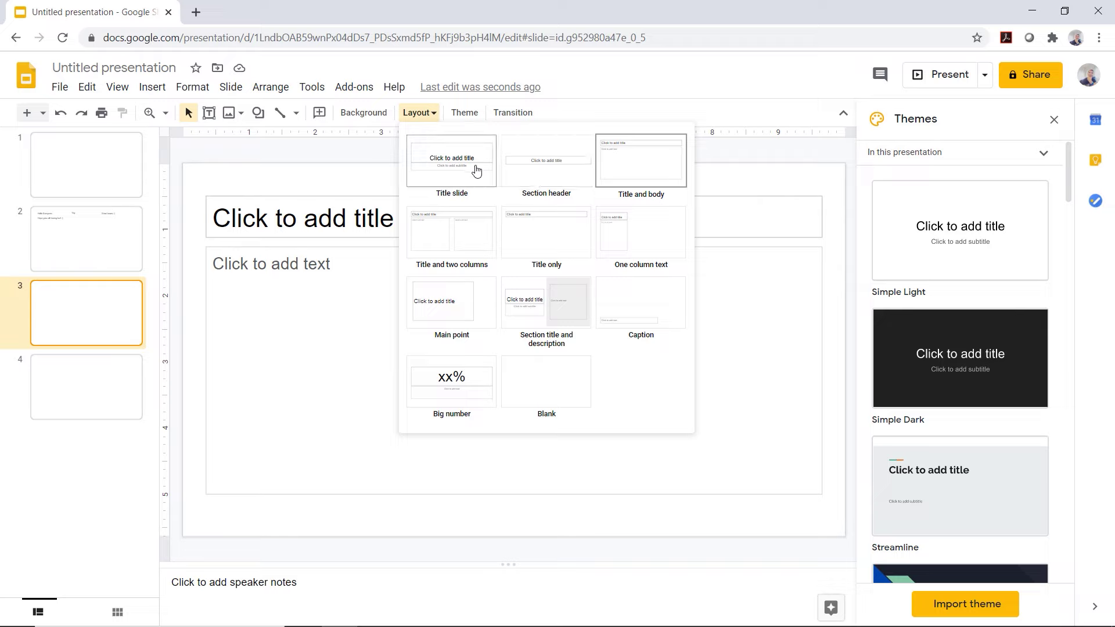
{"action": "left_click", "coordinate": [92, 228]}
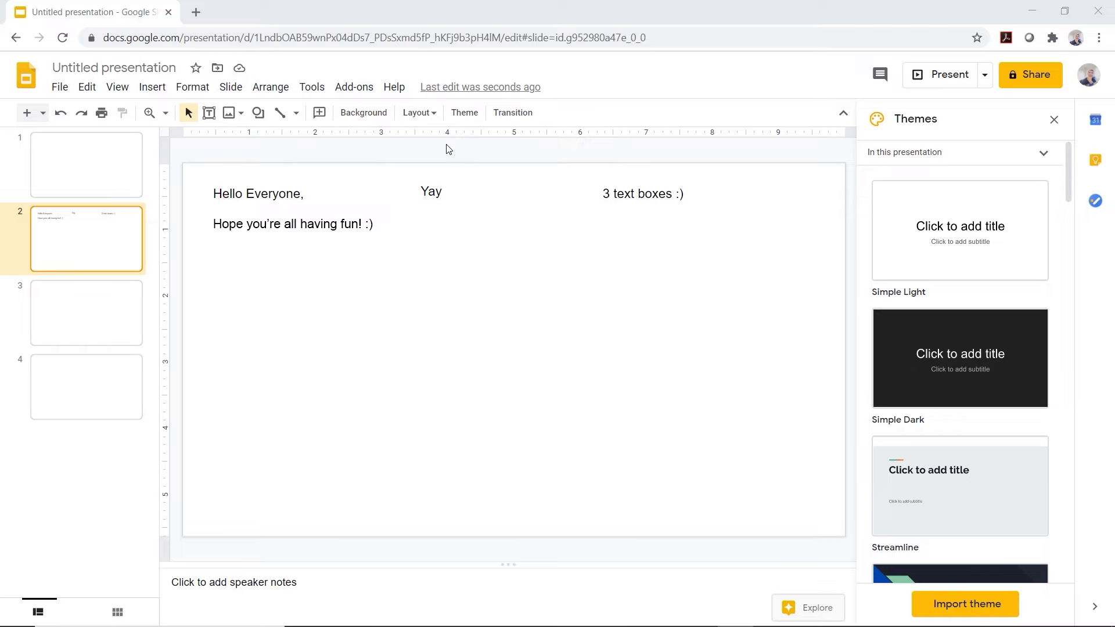
{"action": "left_click", "coordinate": [312, 250]}
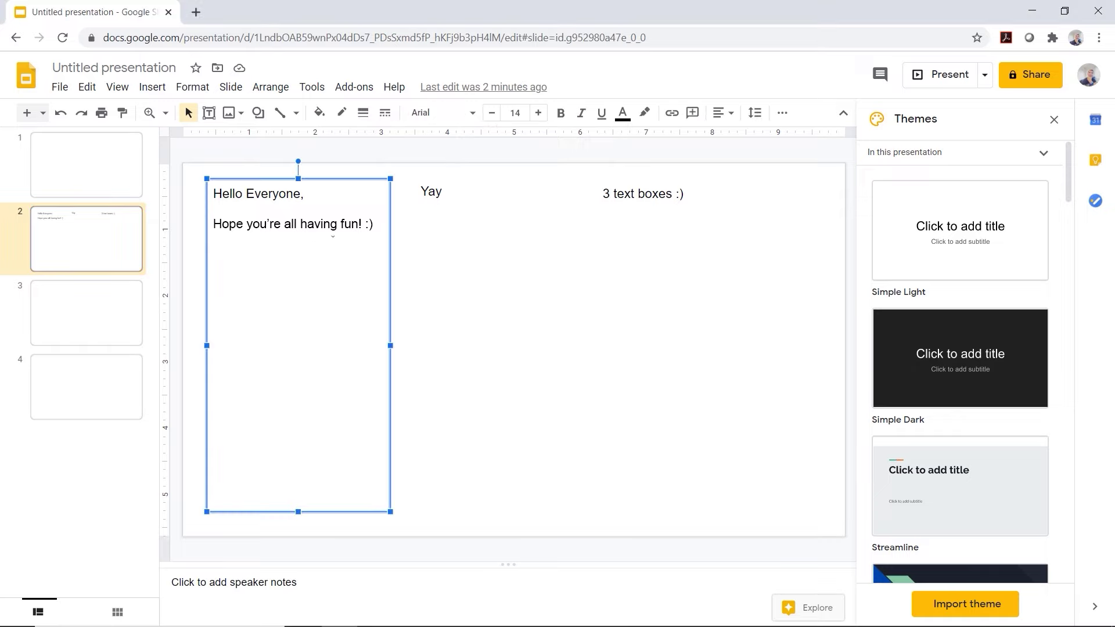
{"action": "left_click", "coordinate": [450, 217]}
{"action": "left_click", "coordinate": [672, 241]}
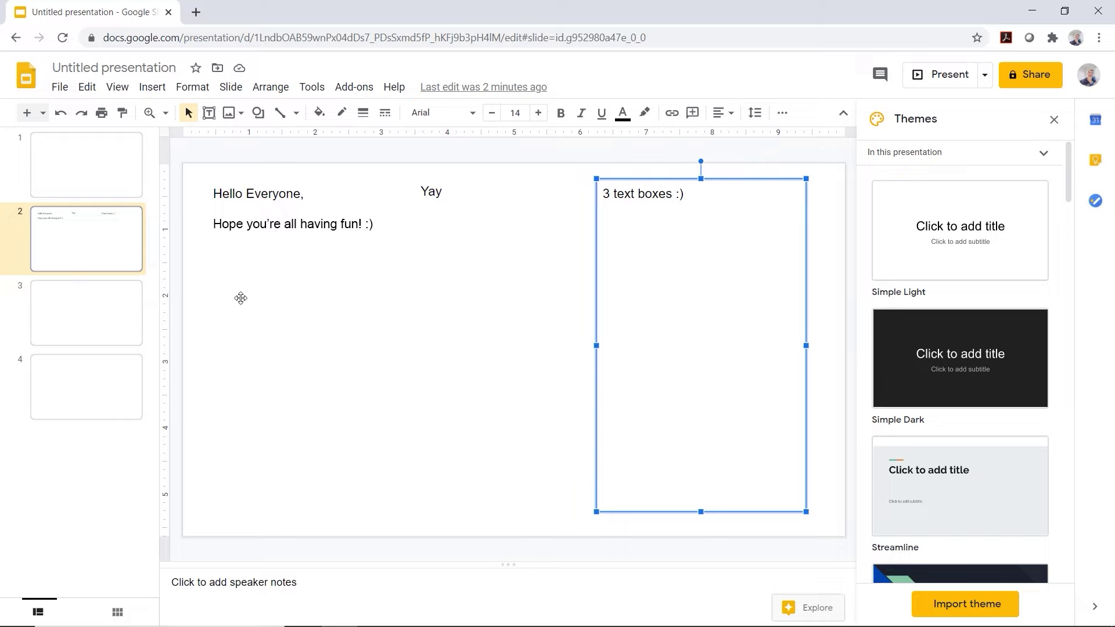
{"action": "left_click", "coordinate": [283, 154]}
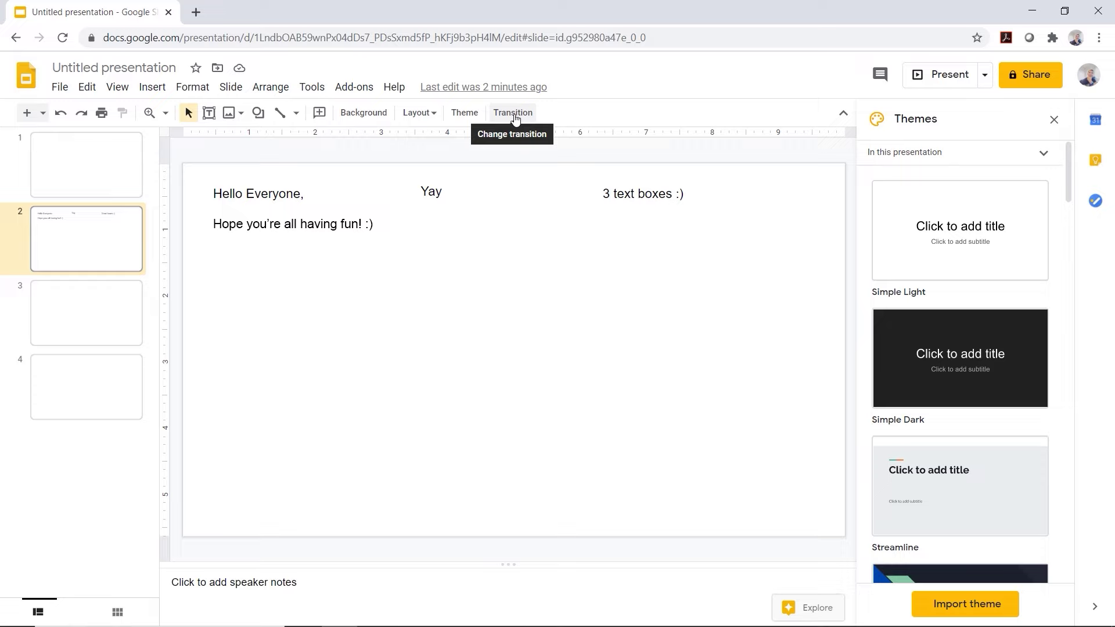
{"action": "left_click", "coordinate": [619, 223]}
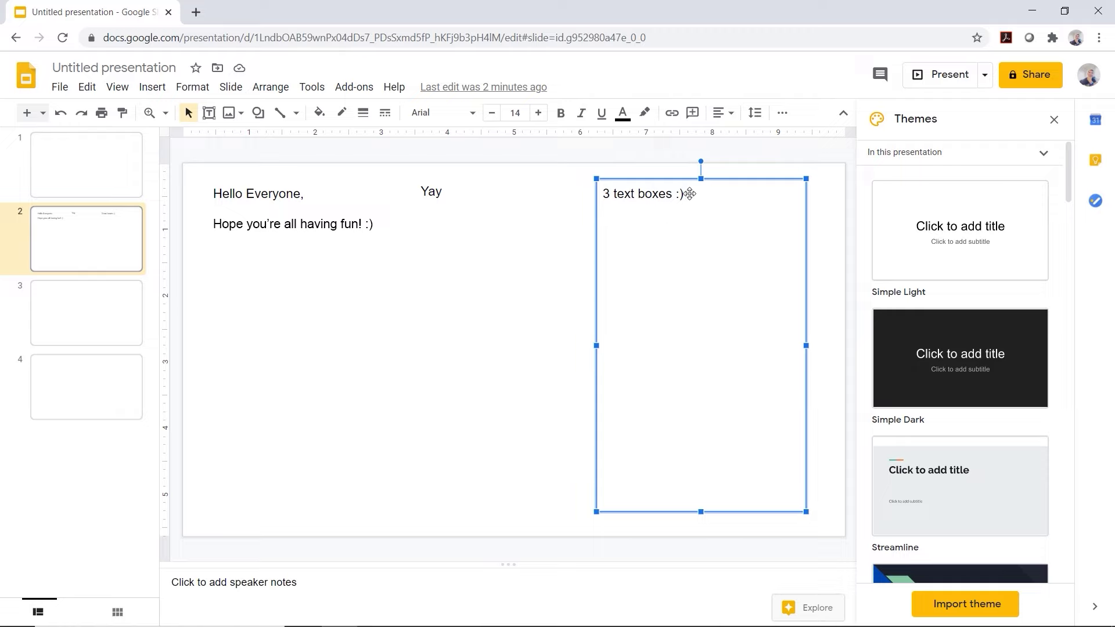
Check the alignment and More toolbar options, then open the Format menu for the '3 text boxes :)' box
{"action": "left_click", "coordinate": [723, 113]}
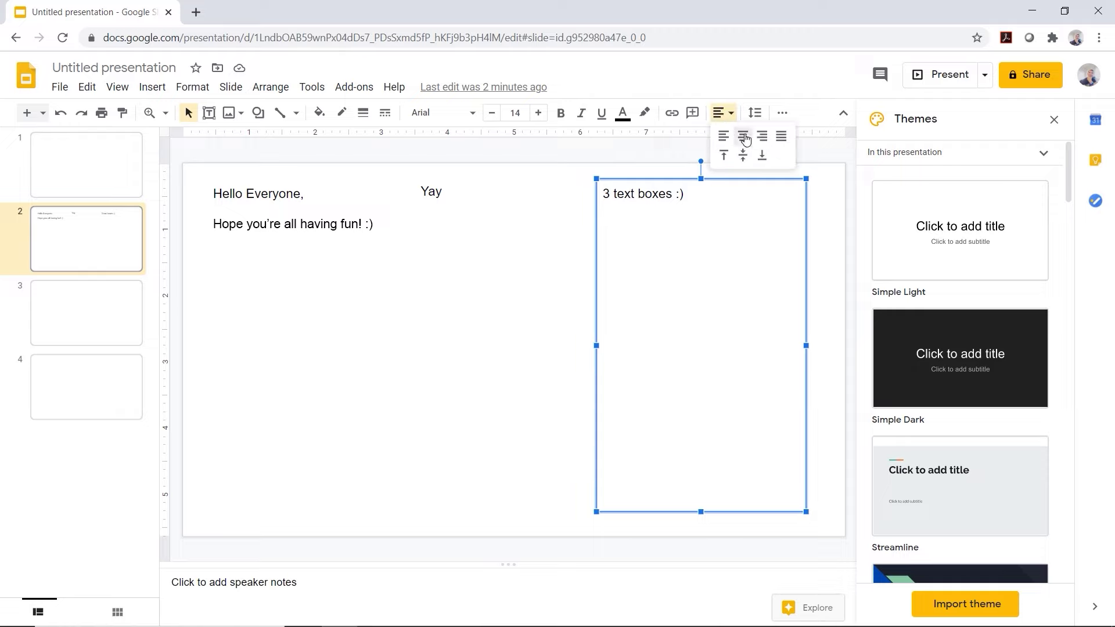
{"action": "left_click", "coordinate": [782, 113]}
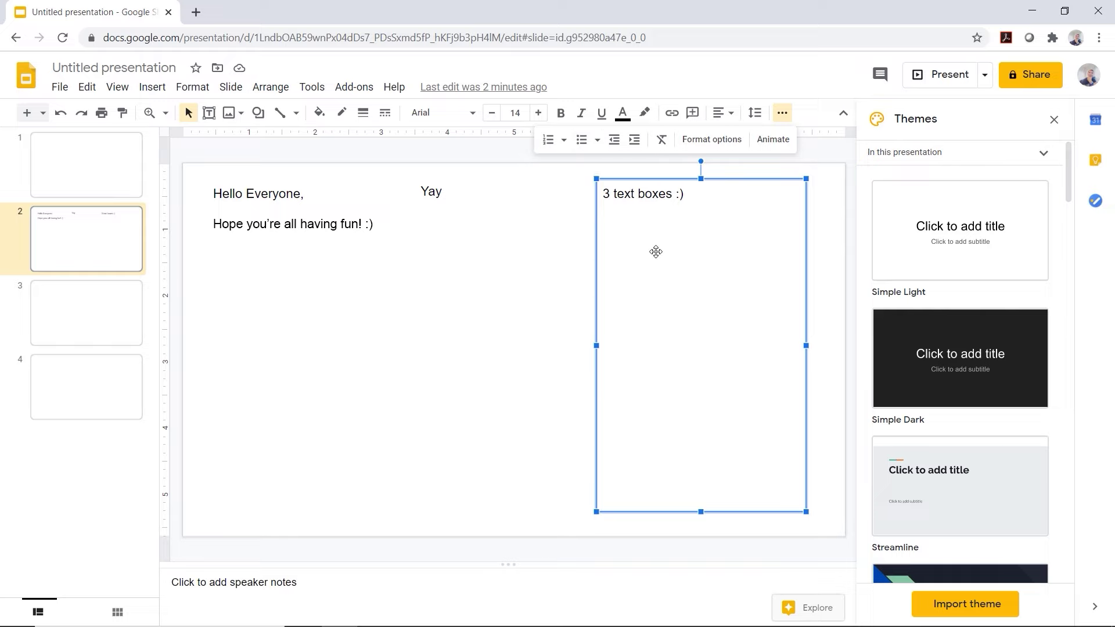
{"action": "left_click", "coordinate": [190, 91]}
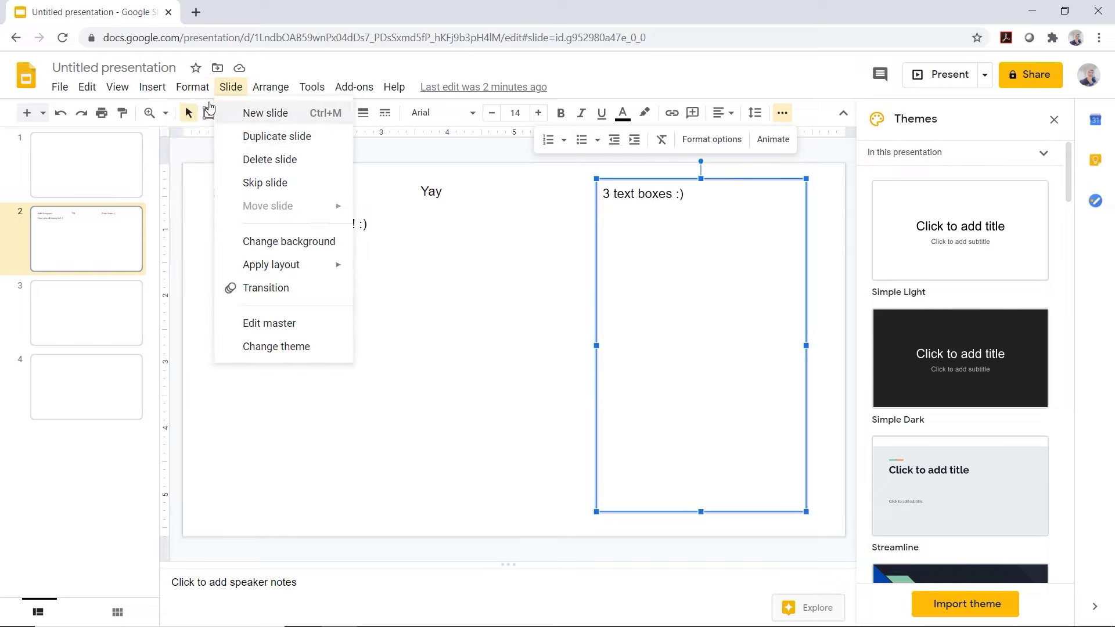
{"action": "mouse_move", "coordinate": [246, 183]}
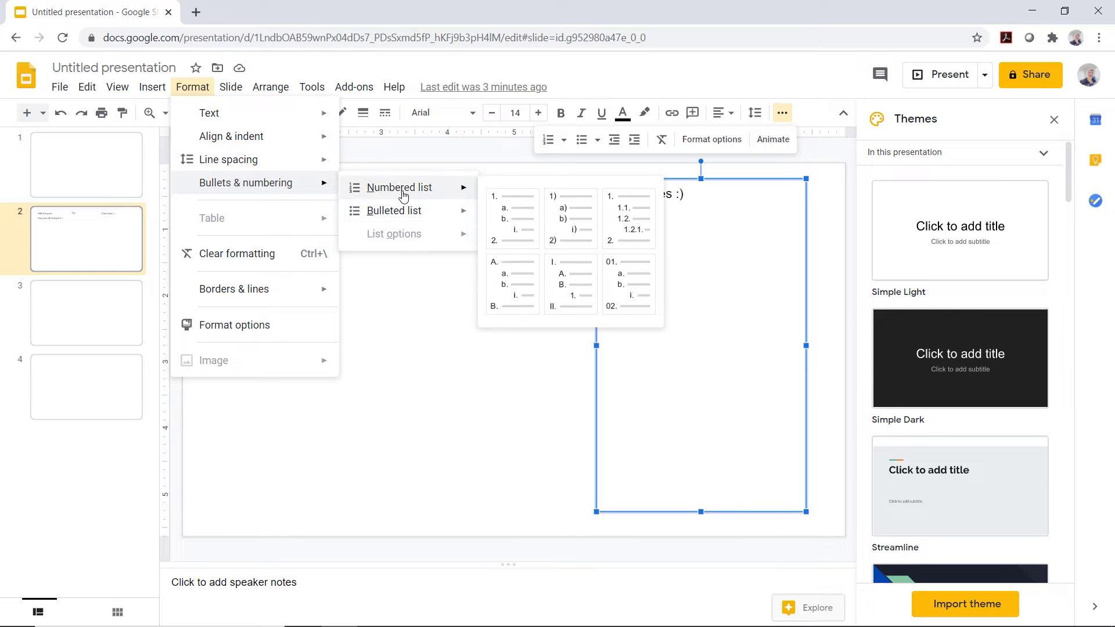
{"action": "mouse_move", "coordinate": [394, 210]}
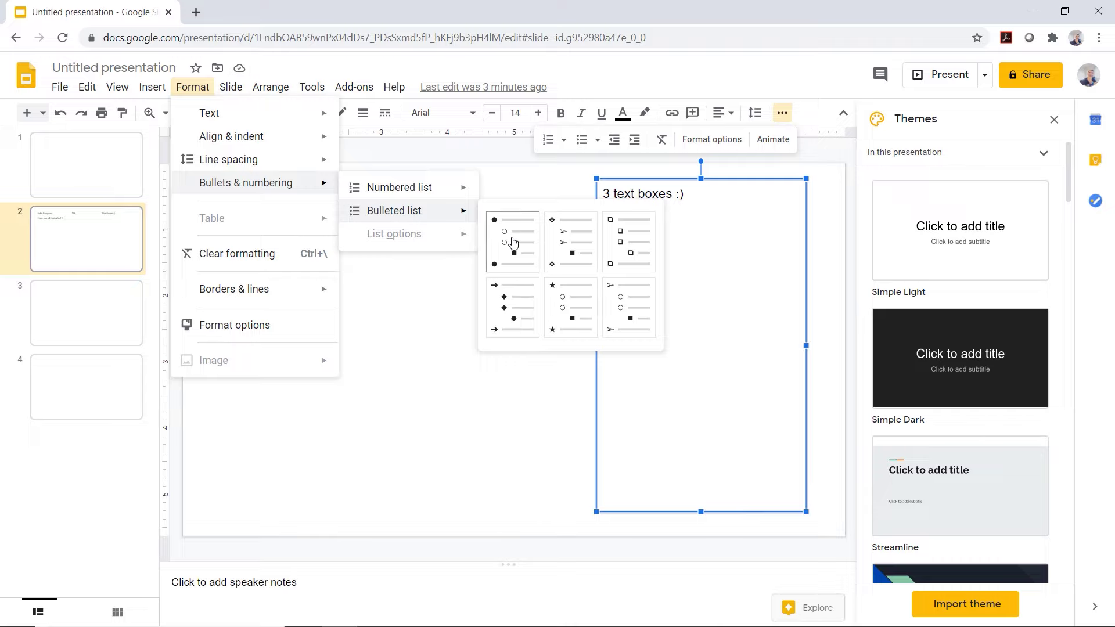
Apply the first bulleted list style and add a second bullet 'More to the list'
{"action": "left_click", "coordinate": [514, 242]}
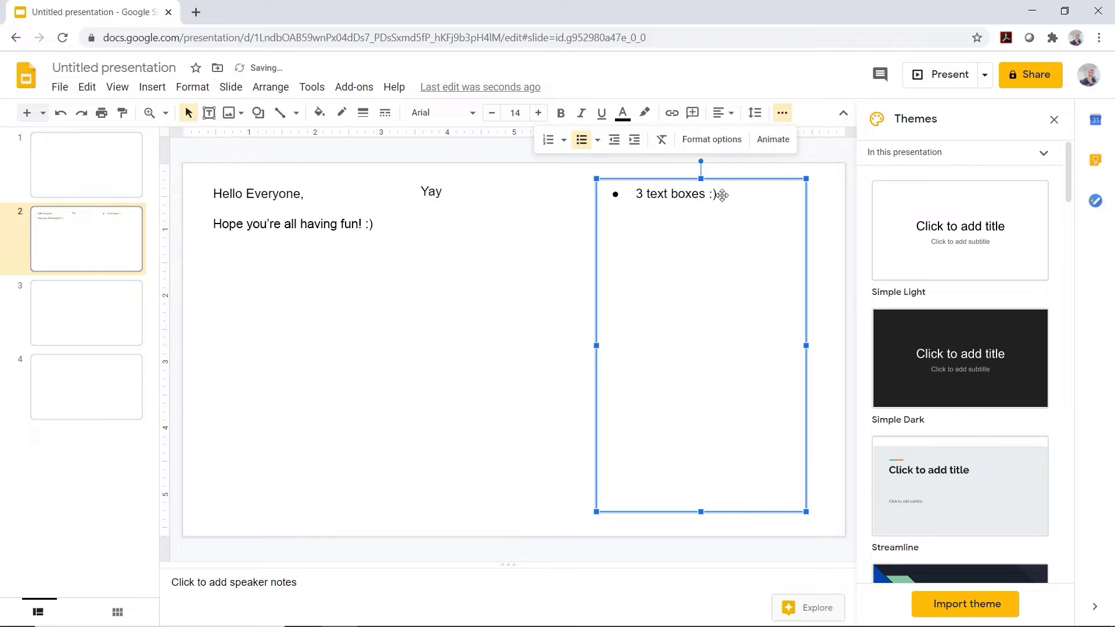
{"action": "left_click", "coordinate": [649, 194]}
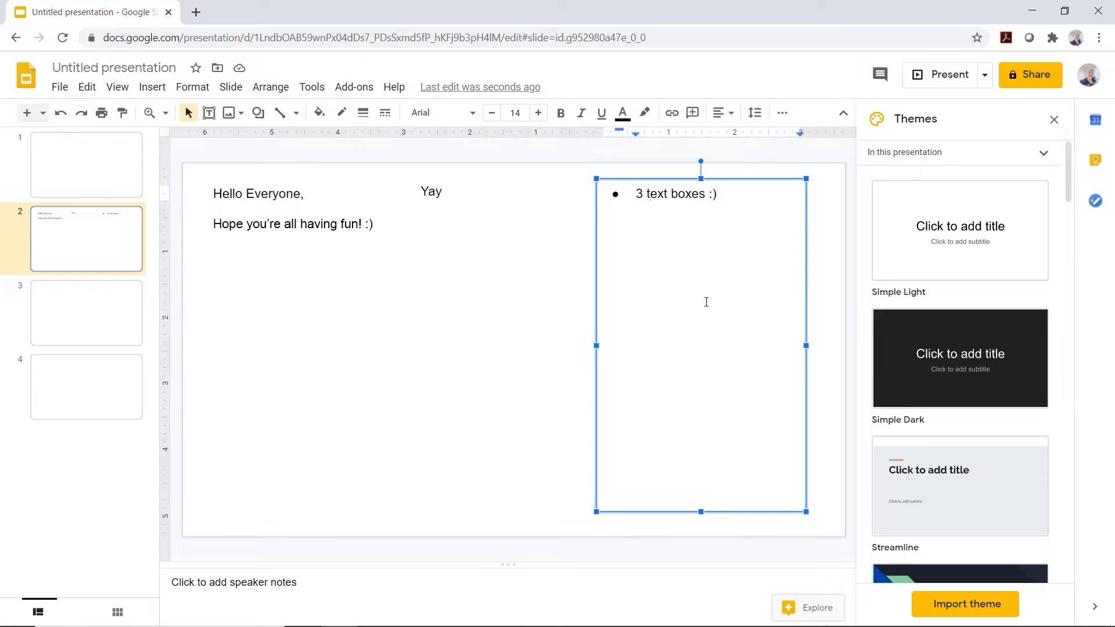
{"action": "key", "text": "Return"}
{"action": "type", "text": "Mo"}
{"action": "type", "text": "re to the "}
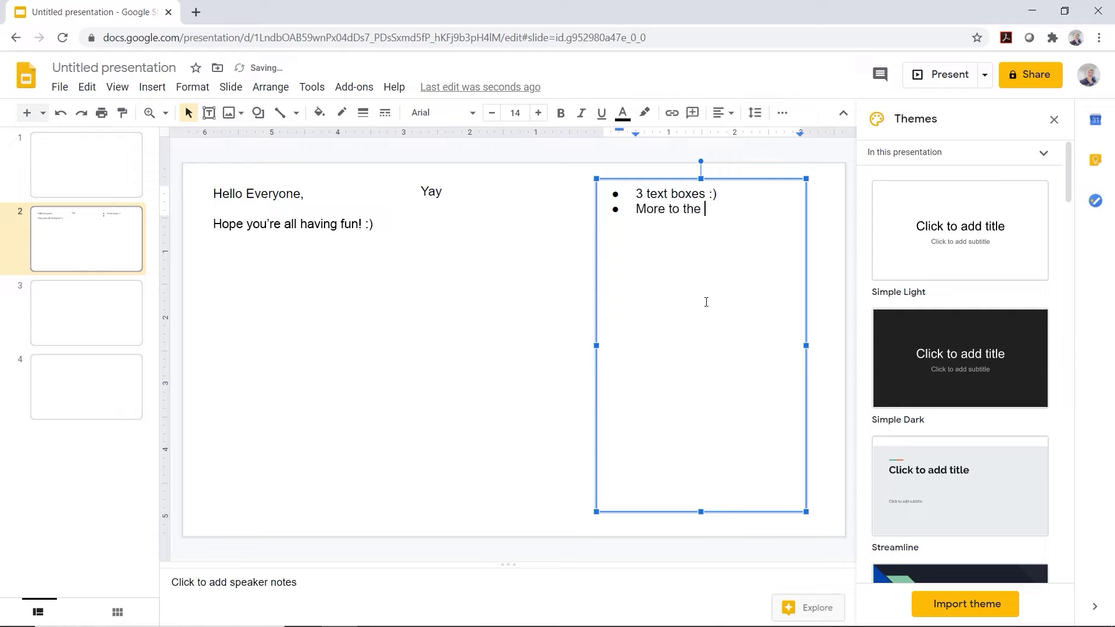
{"action": "type", "text": "list"}
Add nested sub-bullets 'Hello' and, one level deeper, 'Hi'
{"action": "key", "text": "Return"}
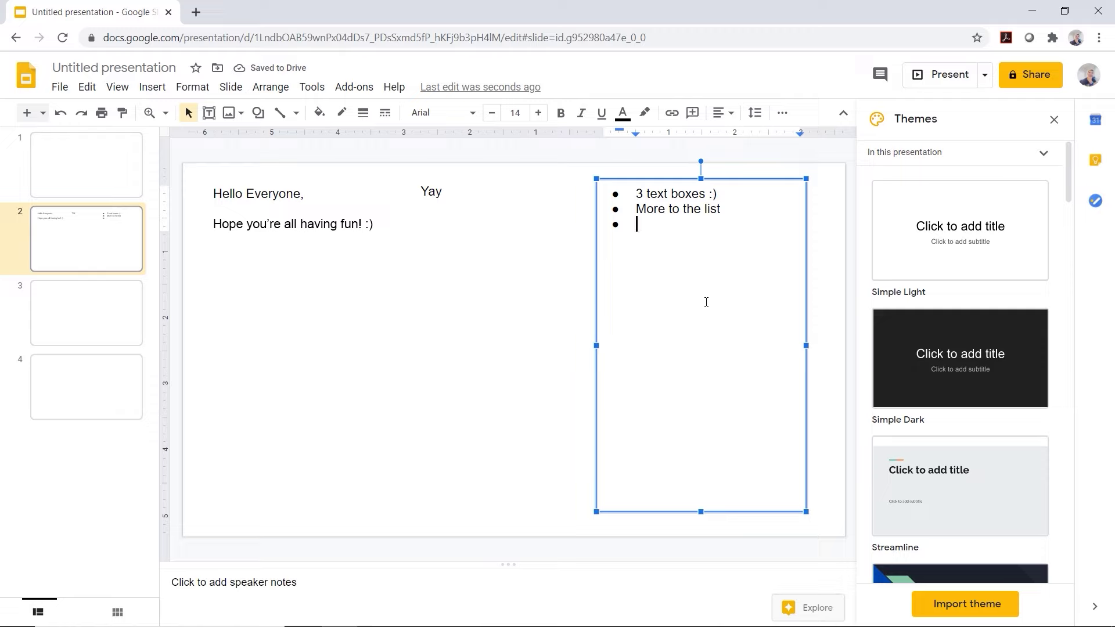
{"action": "key", "text": "Tab"}
{"action": "type", "text": "Hello"}
{"action": "key", "text": "Return"}
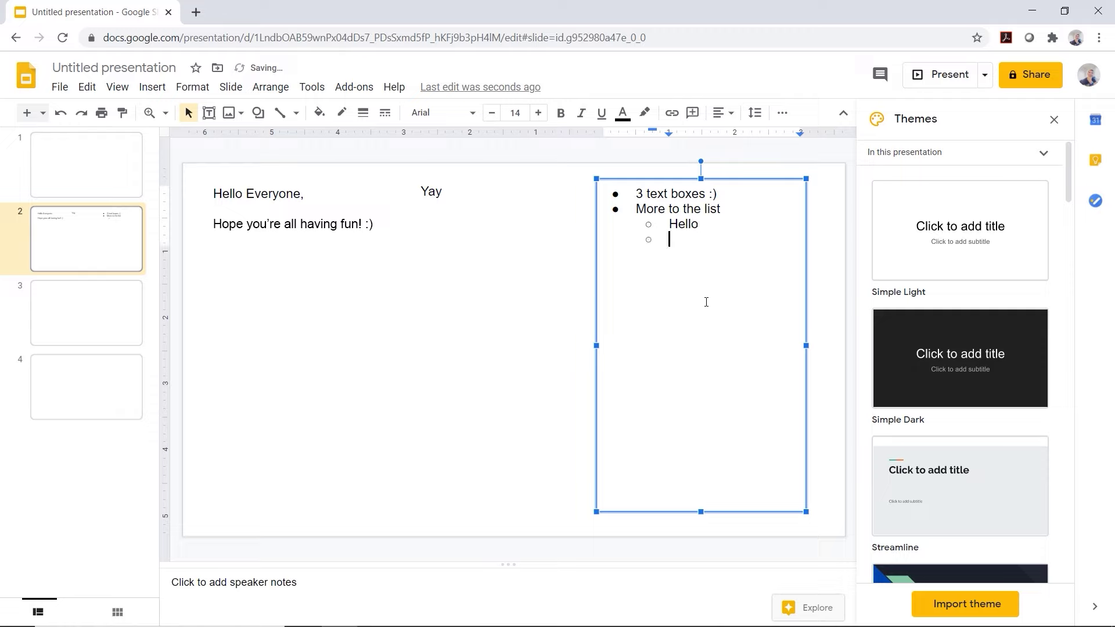
{"action": "key", "text": "Tab"}
{"action": "type", "text": "Hi"}
Move the trailing empty bullet back to the top level and deselect the box
{"action": "key", "text": "Return"}
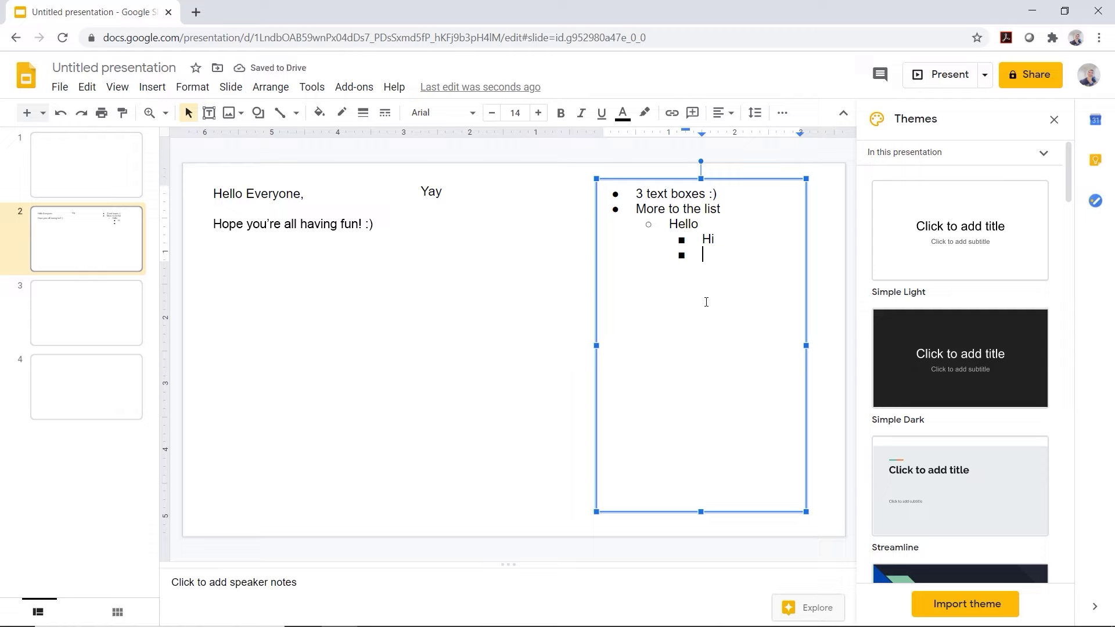
{"action": "key", "text": "shift+Tab"}
{"action": "key", "text": "shift+Tab"}
{"action": "key", "text": "Tab"}
{"action": "key", "text": "Tab"}
{"action": "key", "text": "shift+Tab"}
{"action": "key", "text": "shift+Tab"}
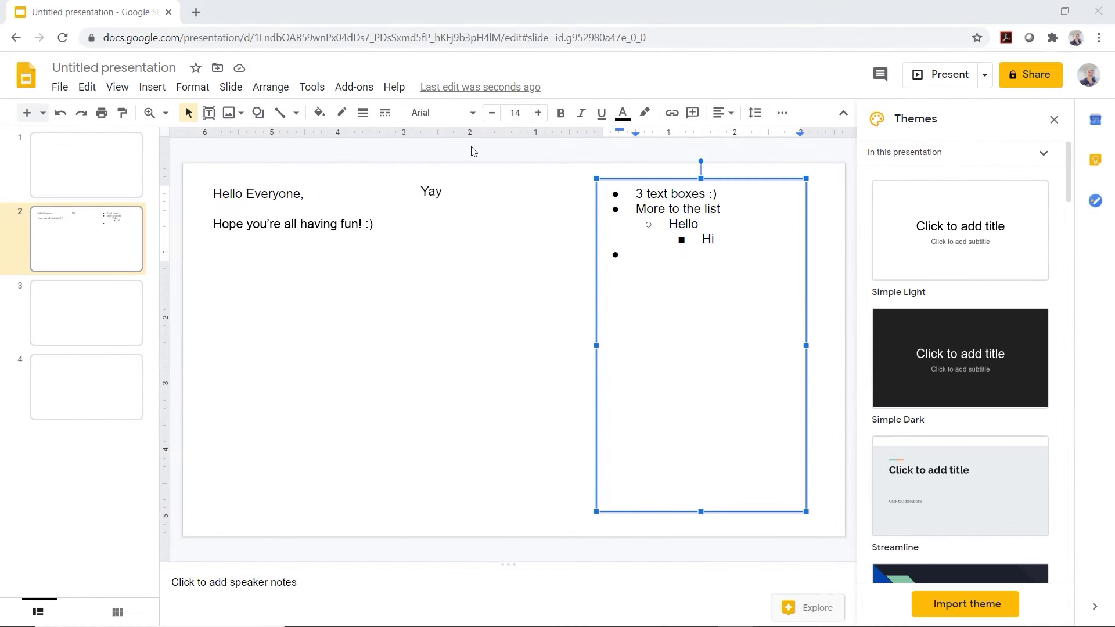
{"action": "left_click", "coordinate": [471, 150]}
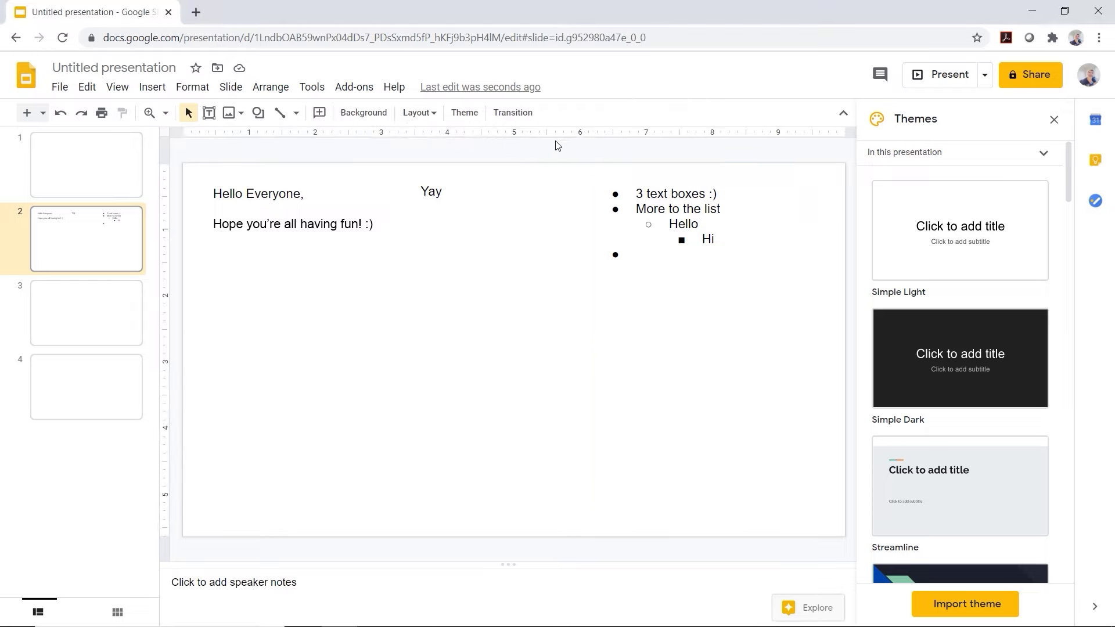
Select the word 'Yay' and change its font to Impact
{"action": "left_click", "coordinate": [451, 202]}
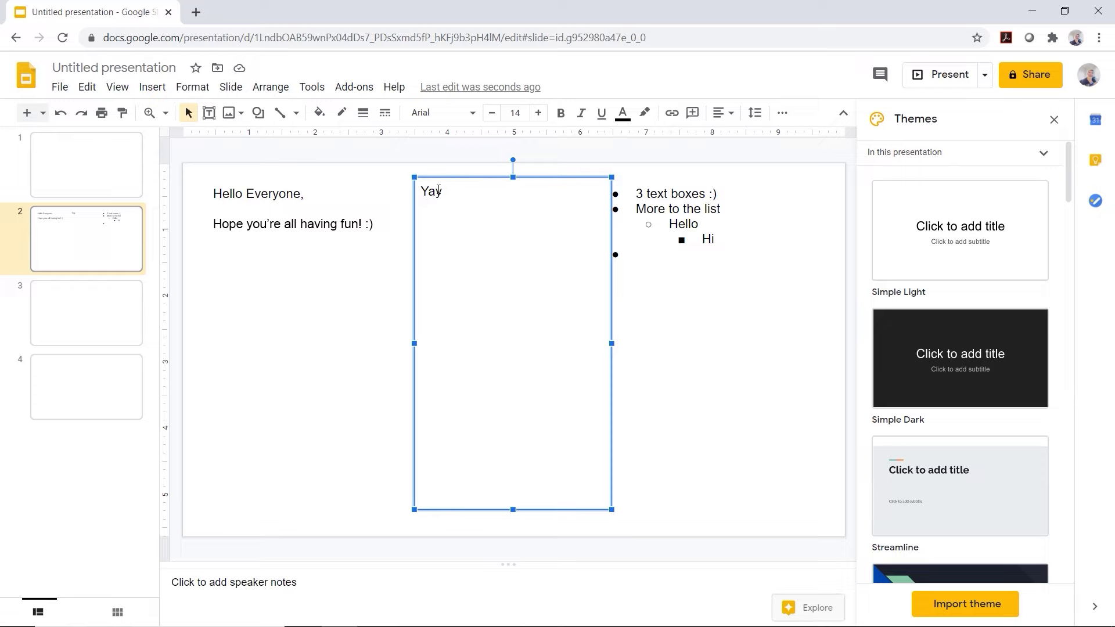
{"action": "left_click", "coordinate": [440, 189]}
{"action": "left_click_drag", "start_coordinate": [441, 190], "coordinate": [424, 190]}
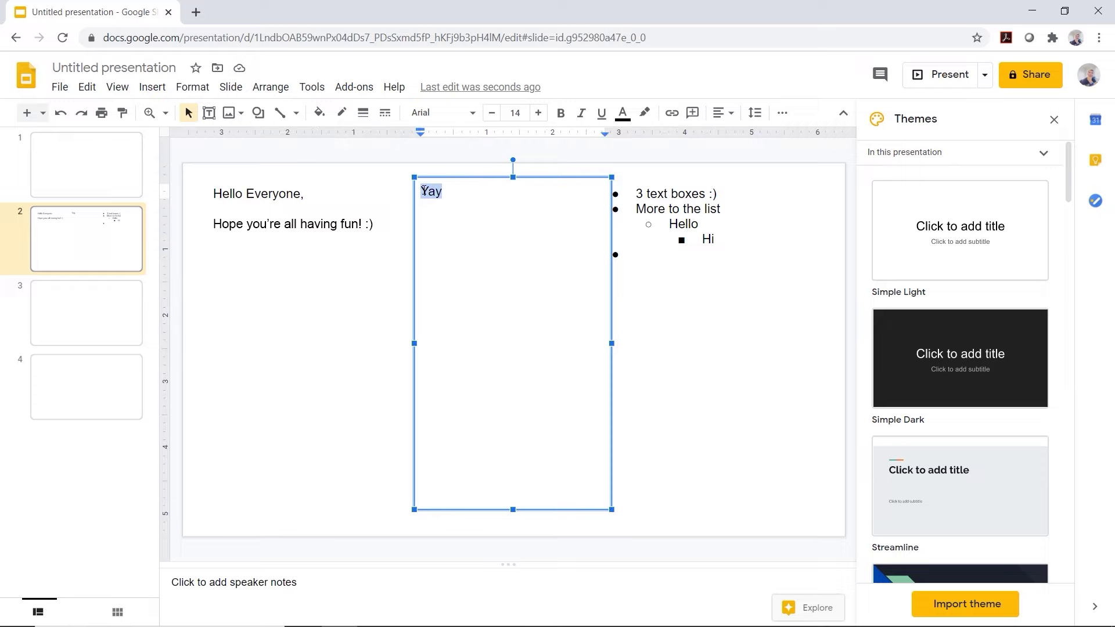
{"action": "left_click", "coordinate": [437, 191]}
{"action": "double_click", "coordinate": [437, 191]}
{"action": "left_click", "coordinate": [471, 112]}
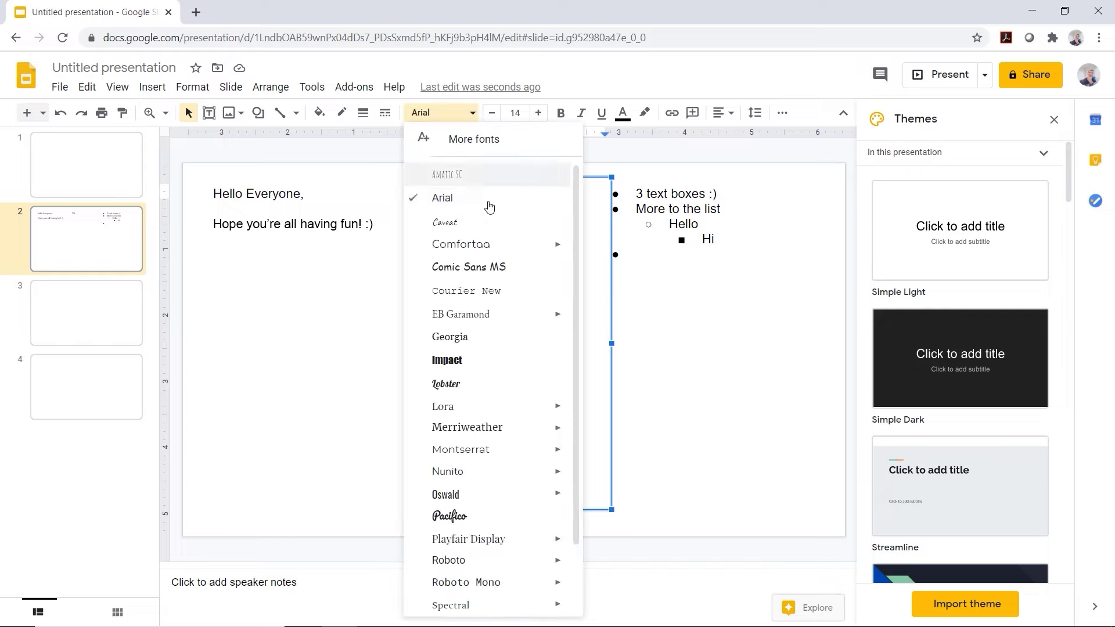
{"action": "left_click", "coordinate": [473, 364]}
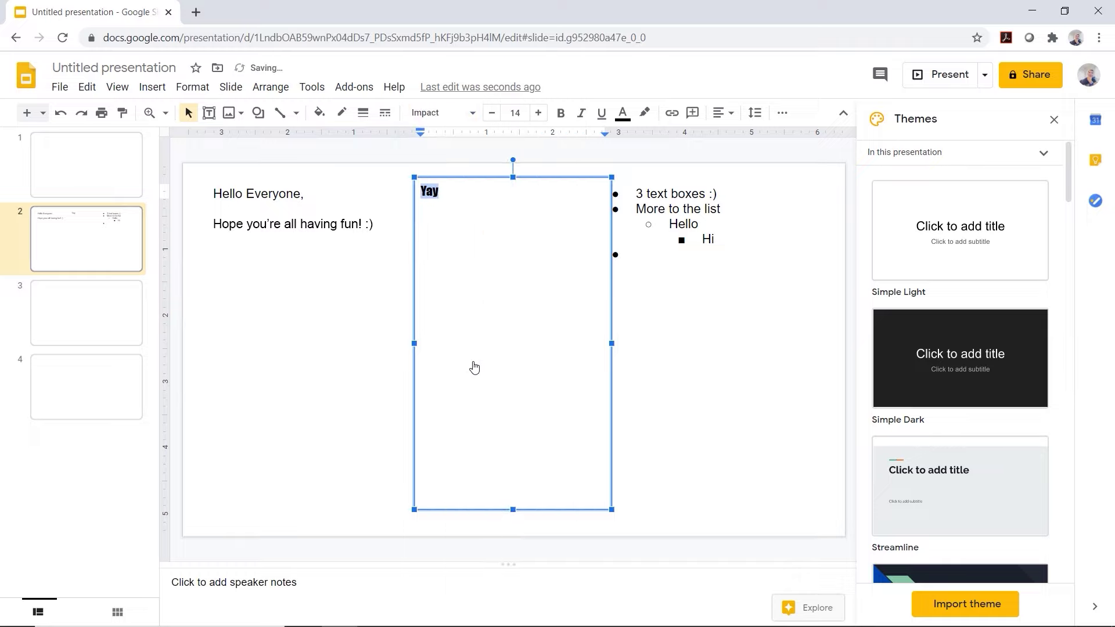
Increase the font size of 'Yay' to 34
{"action": "left_click", "coordinate": [539, 112]}
{"action": "left_click", "coordinate": [539, 113]}
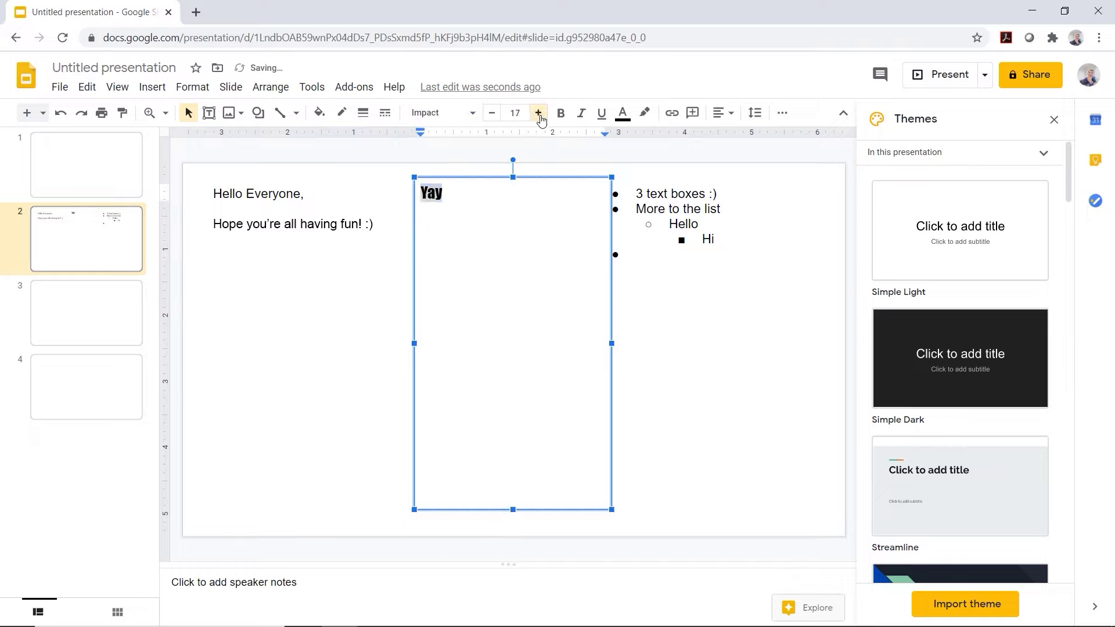
{"action": "left_click", "coordinate": [538, 113]}
{"action": "left_click", "coordinate": [538, 113]}
{"action": "left_click", "coordinate": [539, 113]}
{"action": "left_click", "coordinate": [539, 113]}
{"action": "left_click", "coordinate": [539, 112]}
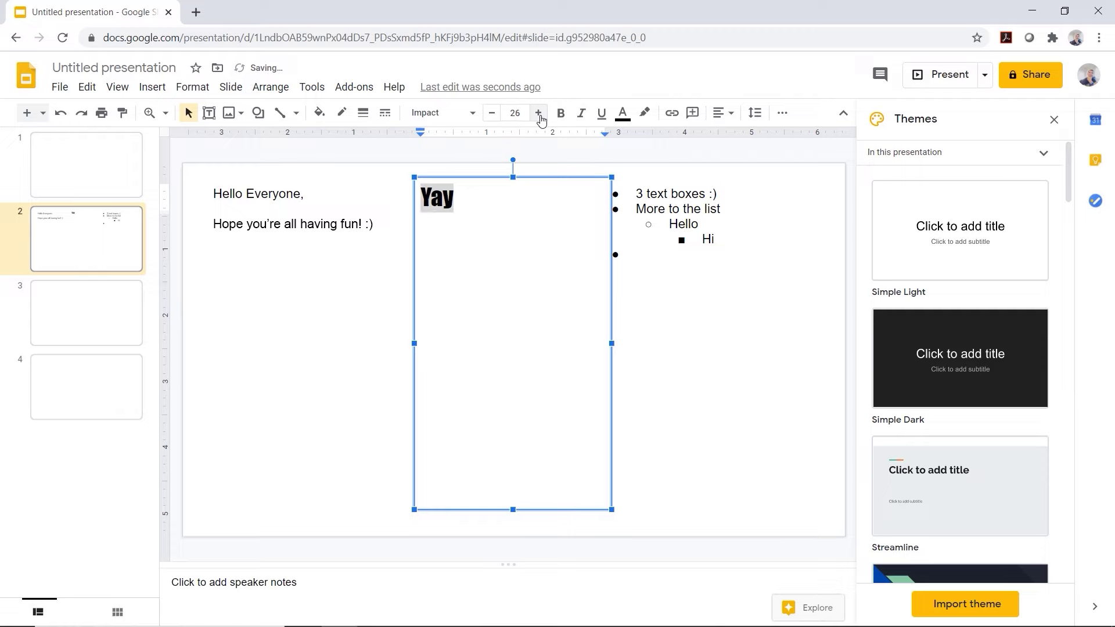
{"action": "left_click", "coordinate": [539, 112]}
{"action": "left_click", "coordinate": [539, 113]}
{"action": "left_click", "coordinate": [539, 113]}
{"action": "left_click", "coordinate": [538, 112]}
{"action": "left_click", "coordinate": [538, 112]}
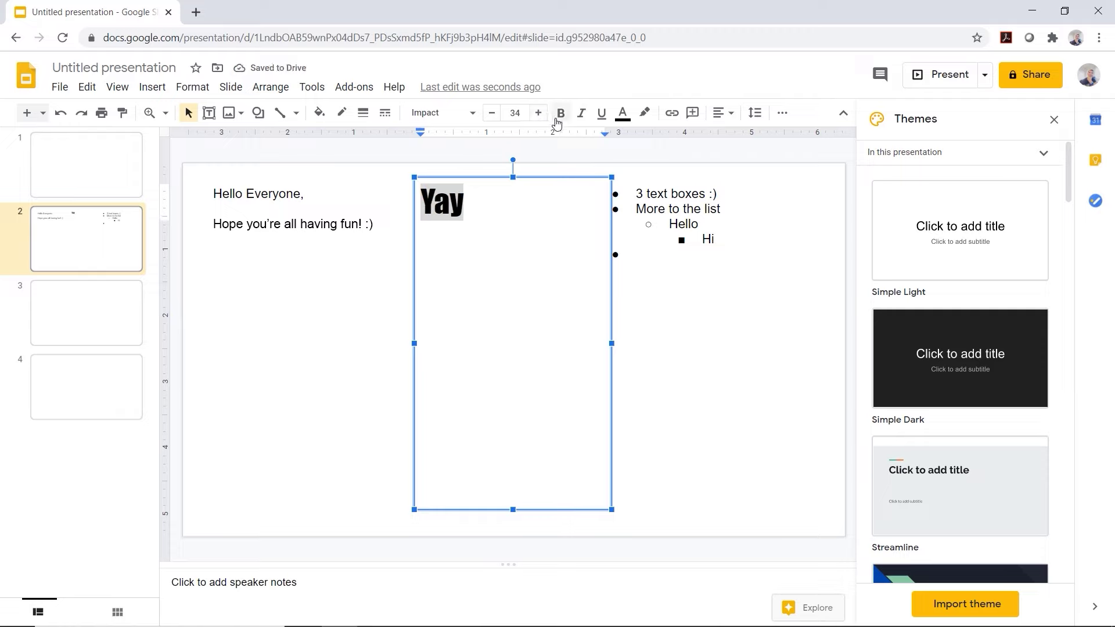
Make 'Yay' bold, italic and underlined, colored blue with a yellow highlight
{"action": "left_click", "coordinate": [562, 116]}
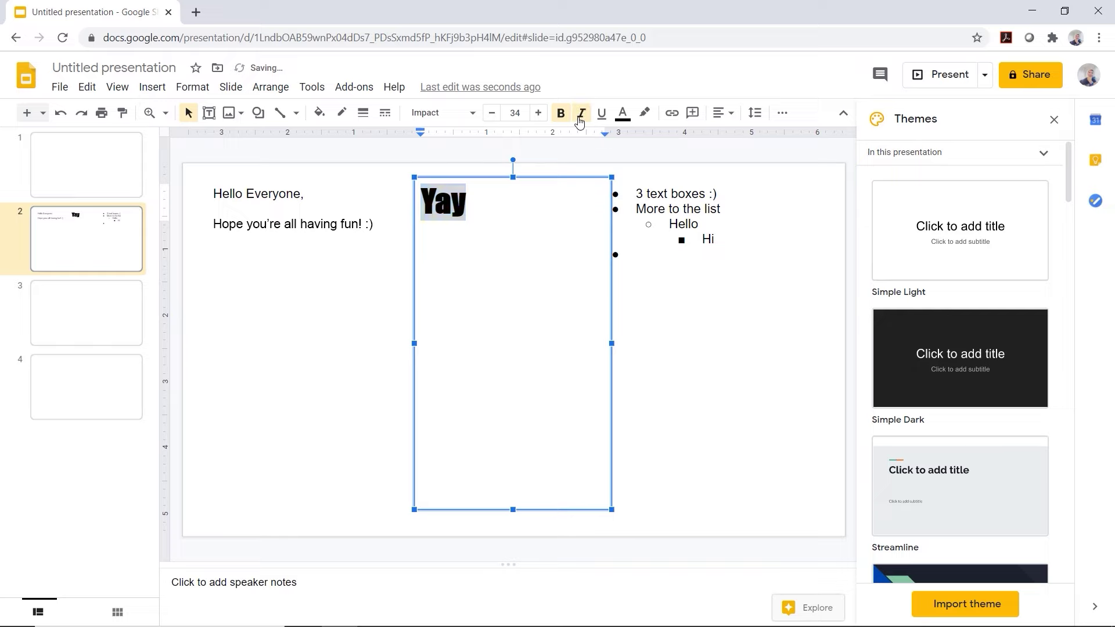
{"action": "left_click", "coordinate": [580, 114]}
{"action": "left_click", "coordinate": [604, 116]}
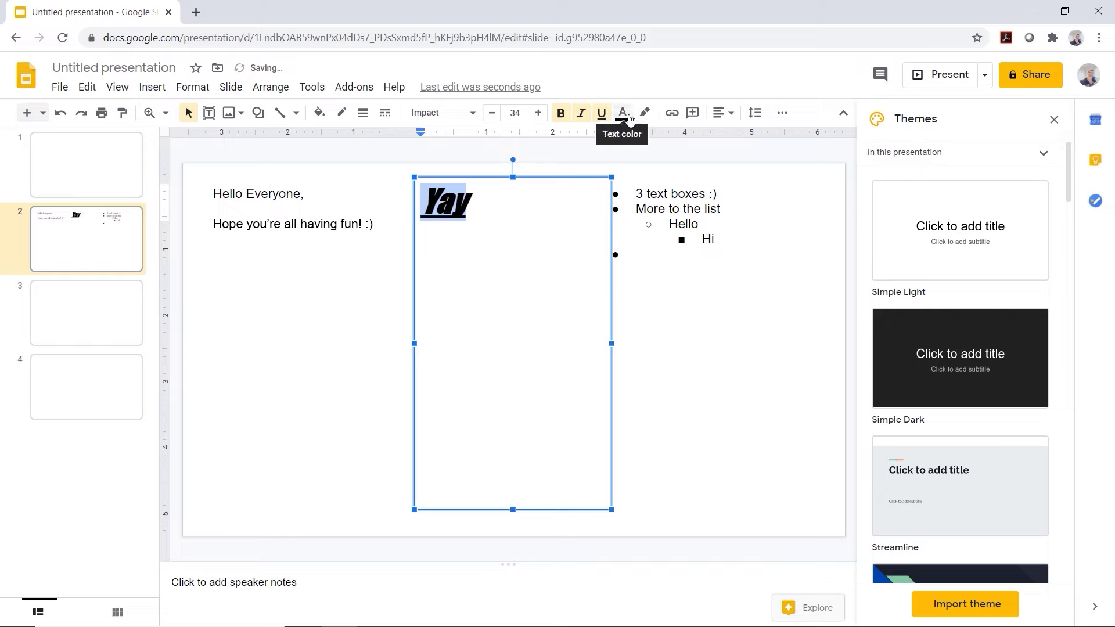
{"action": "left_click", "coordinate": [622, 113]}
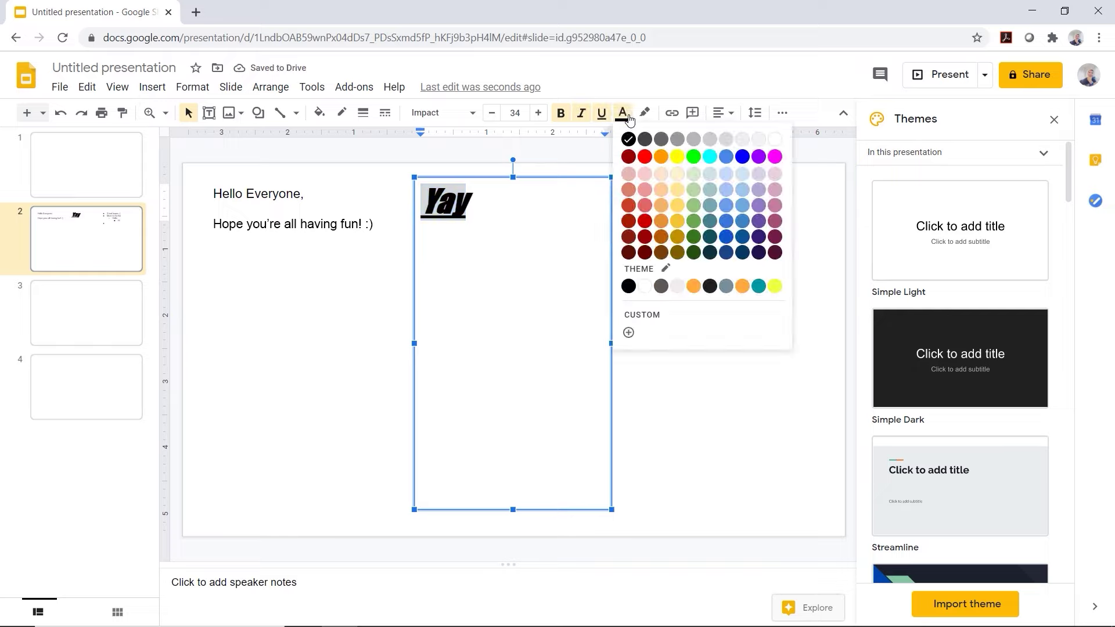
{"action": "left_click", "coordinate": [742, 158]}
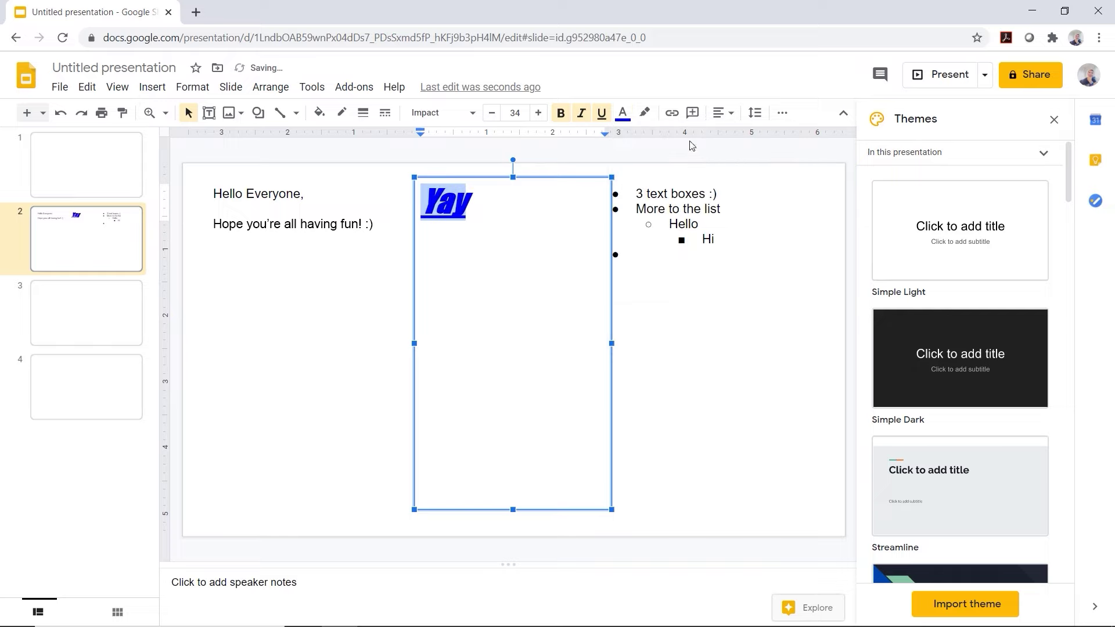
{"action": "left_click", "coordinate": [647, 116]}
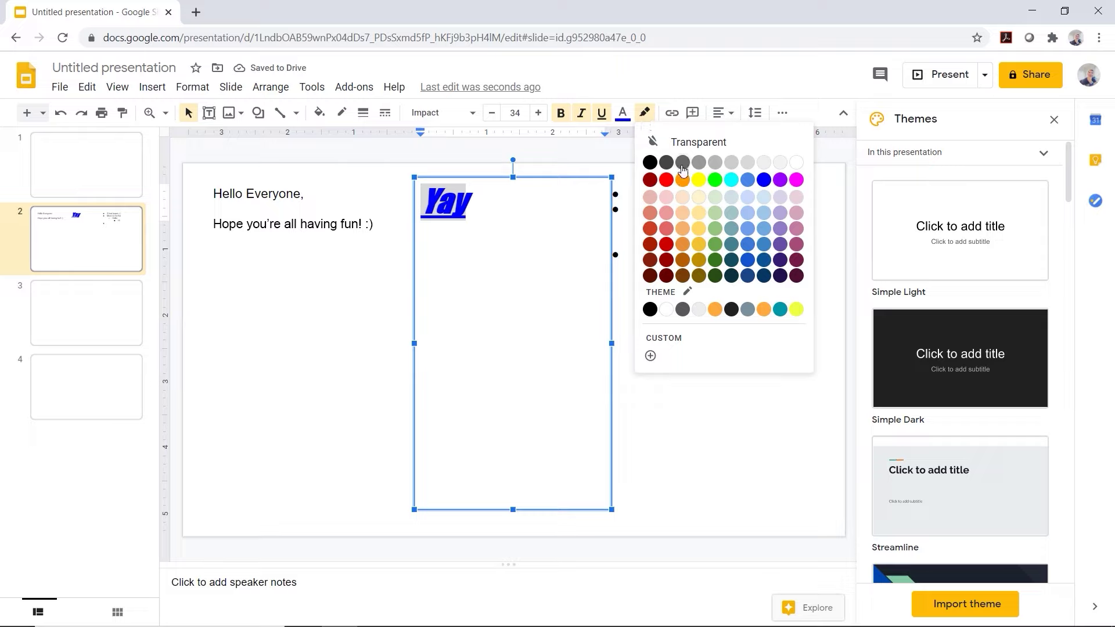
{"action": "left_click", "coordinate": [699, 180]}
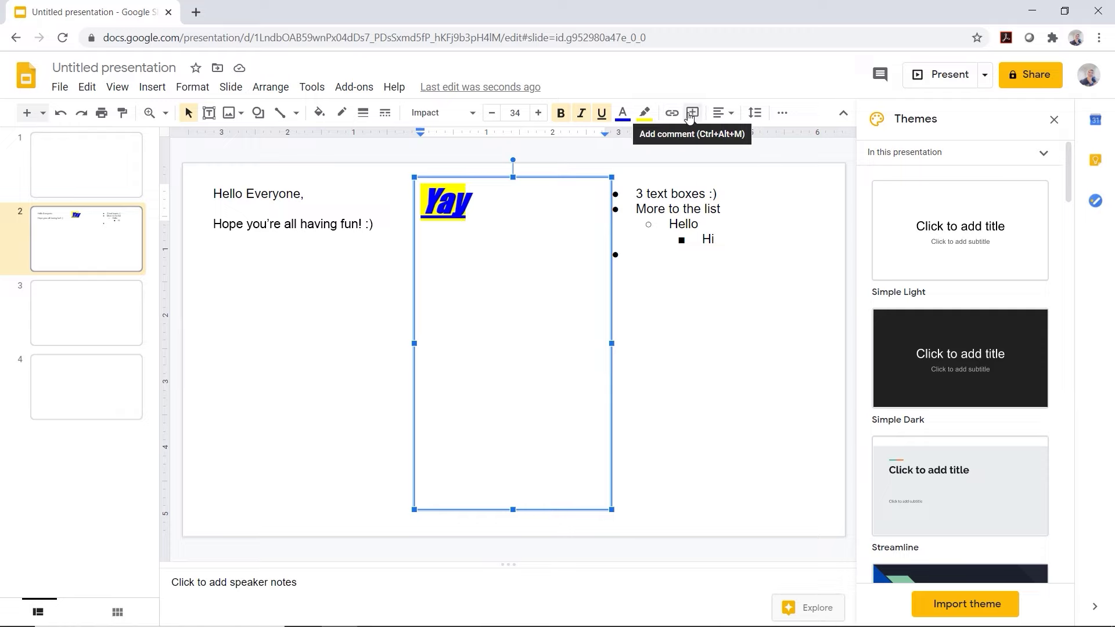
{"action": "left_click", "coordinate": [720, 114]}
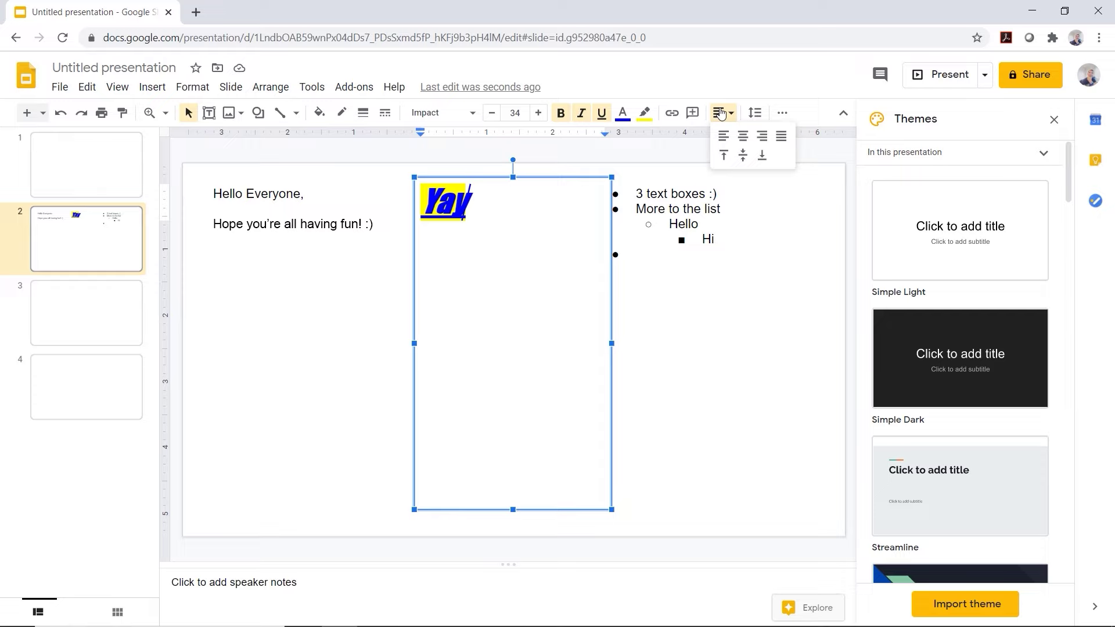
Center 'Yay' horizontally in its box, then look through the line spacing options
{"action": "left_click", "coordinate": [742, 136]}
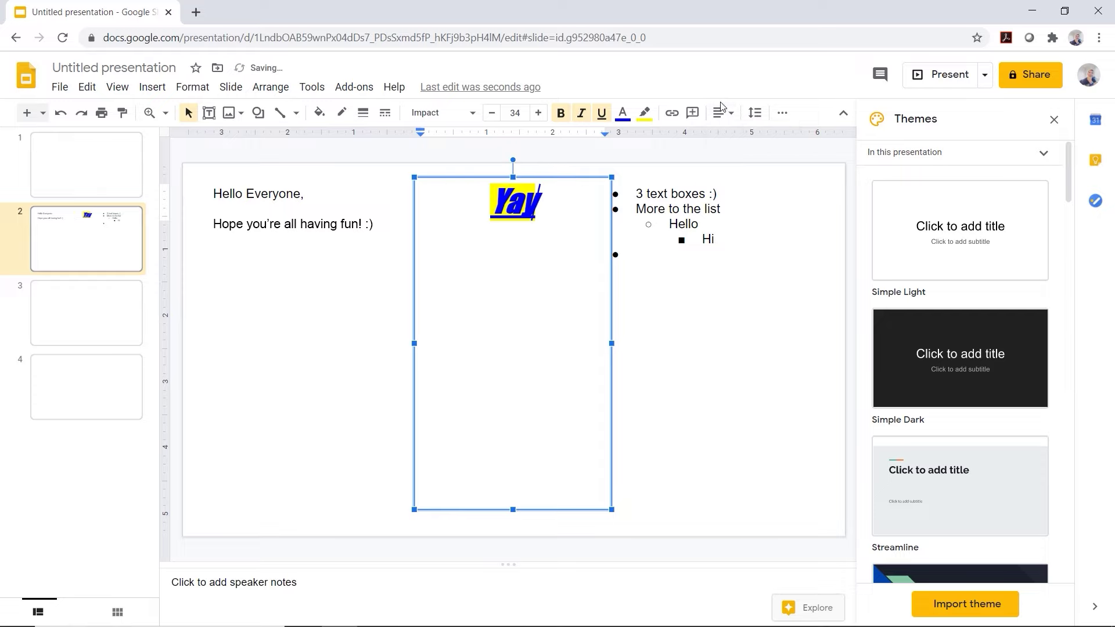
{"action": "left_click", "coordinate": [721, 111]}
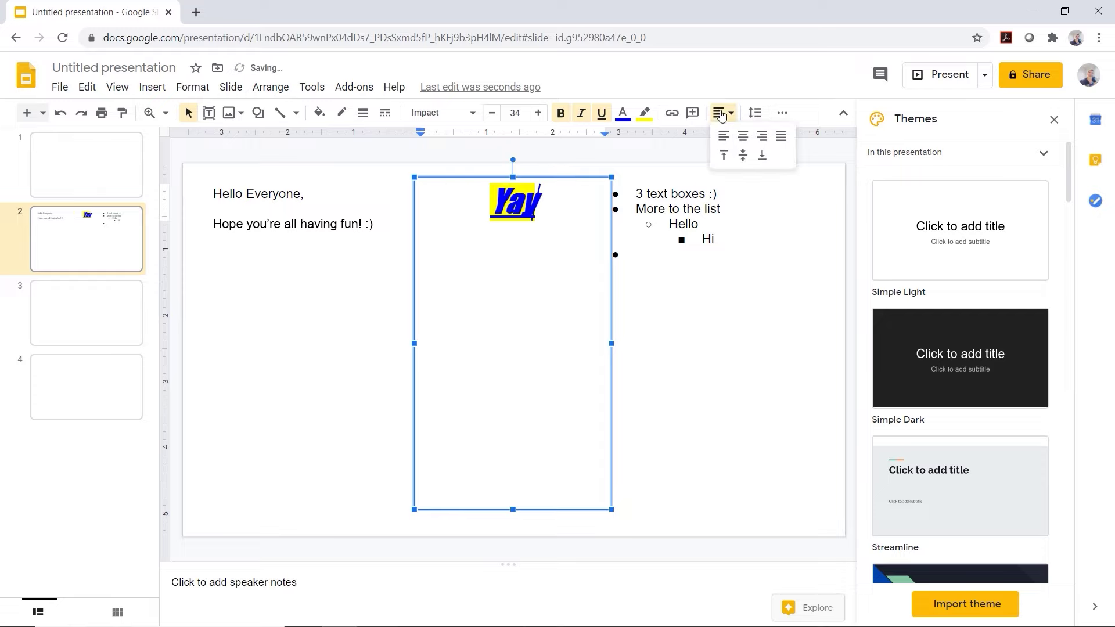
{"action": "left_click", "coordinate": [755, 114]}
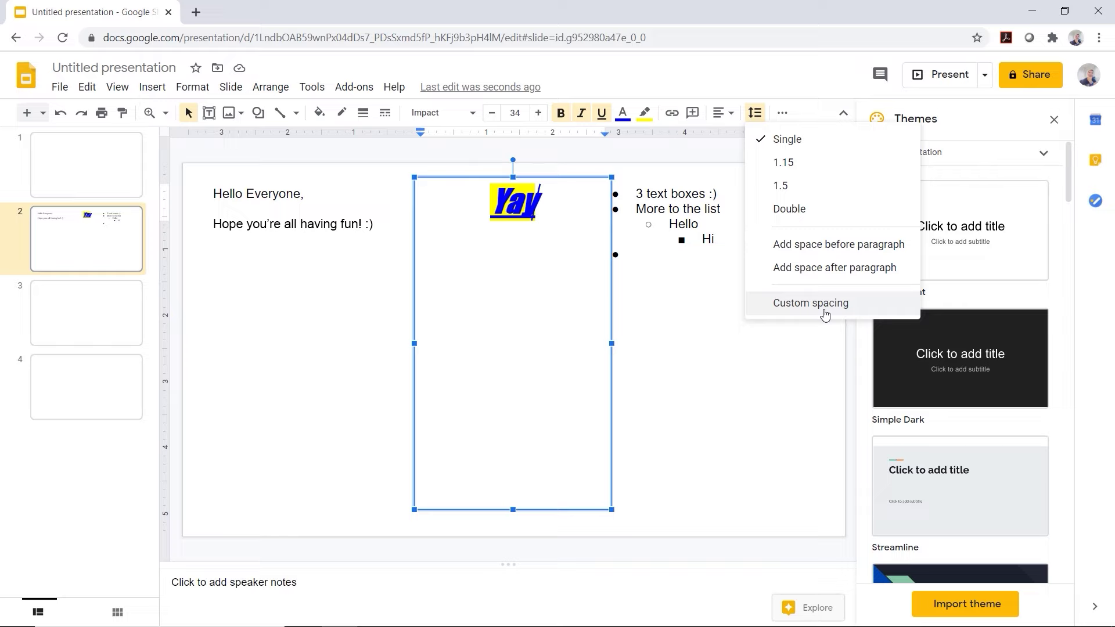
{"action": "left_click", "coordinate": [782, 114]}
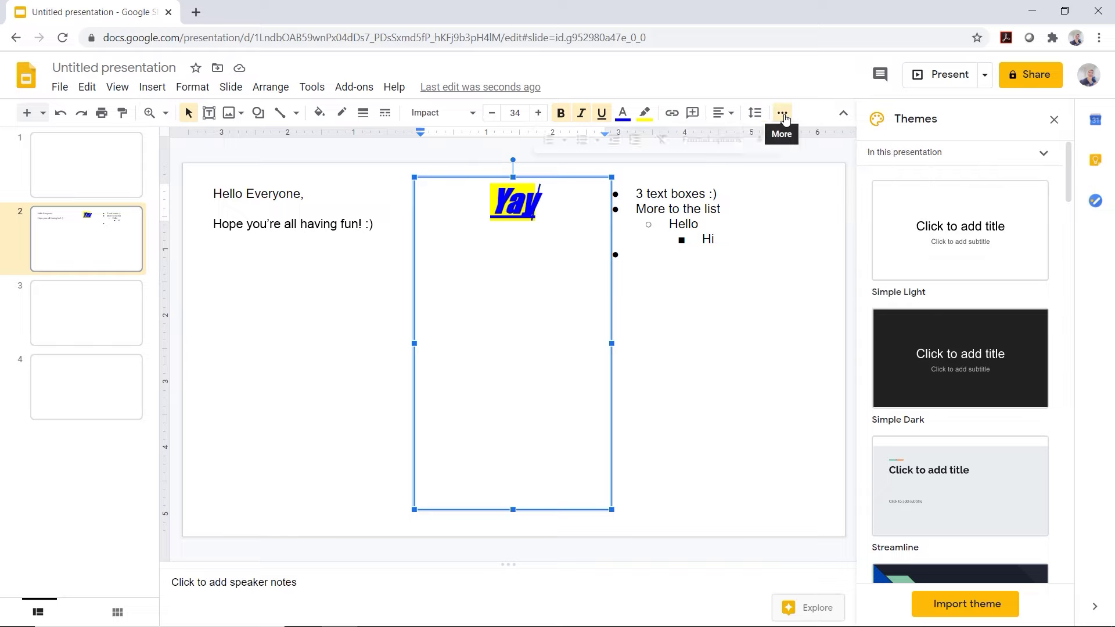
{"action": "left_click", "coordinate": [784, 116]}
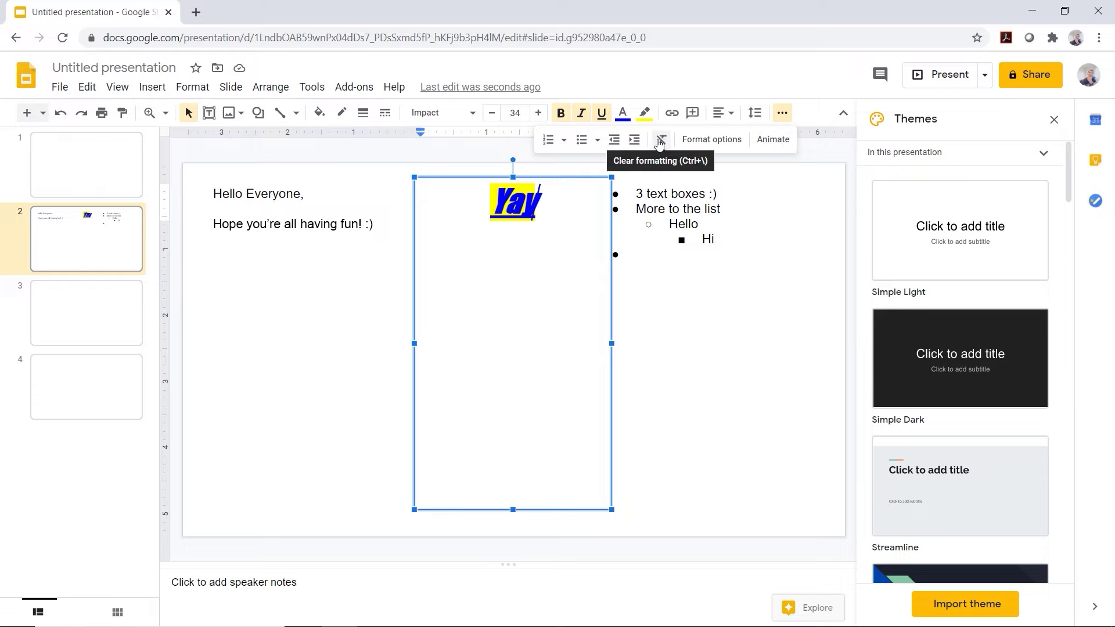
Try decreasing and increasing the indent of 'Yay', leaving it at its original indent
{"action": "left_click", "coordinate": [613, 142]}
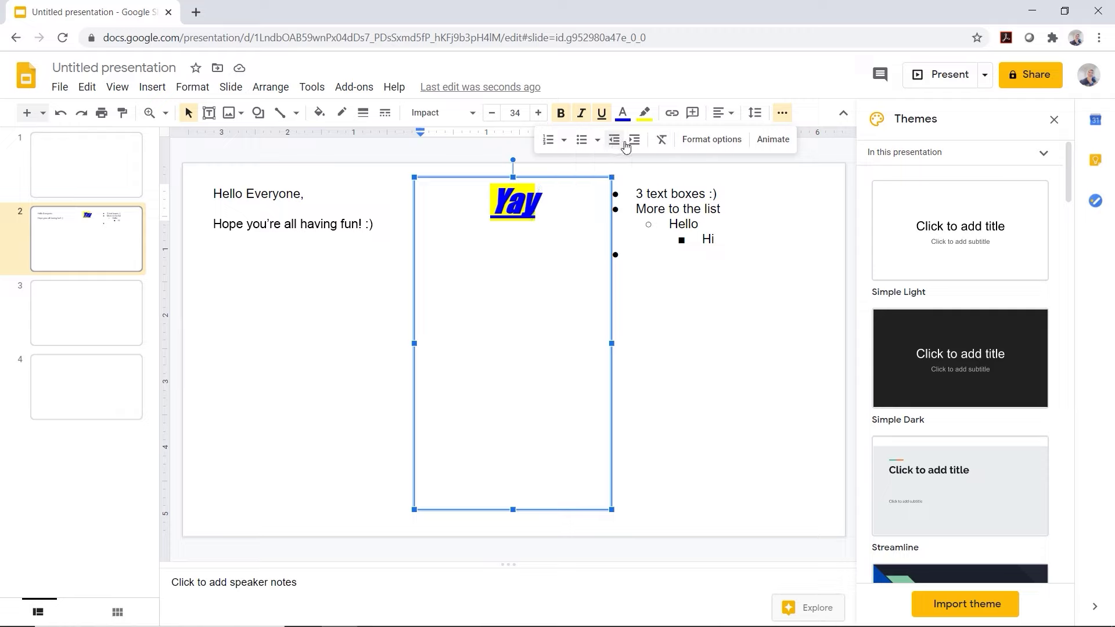
{"action": "left_click", "coordinate": [637, 145]}
{"action": "left_click", "coordinate": [617, 139]}
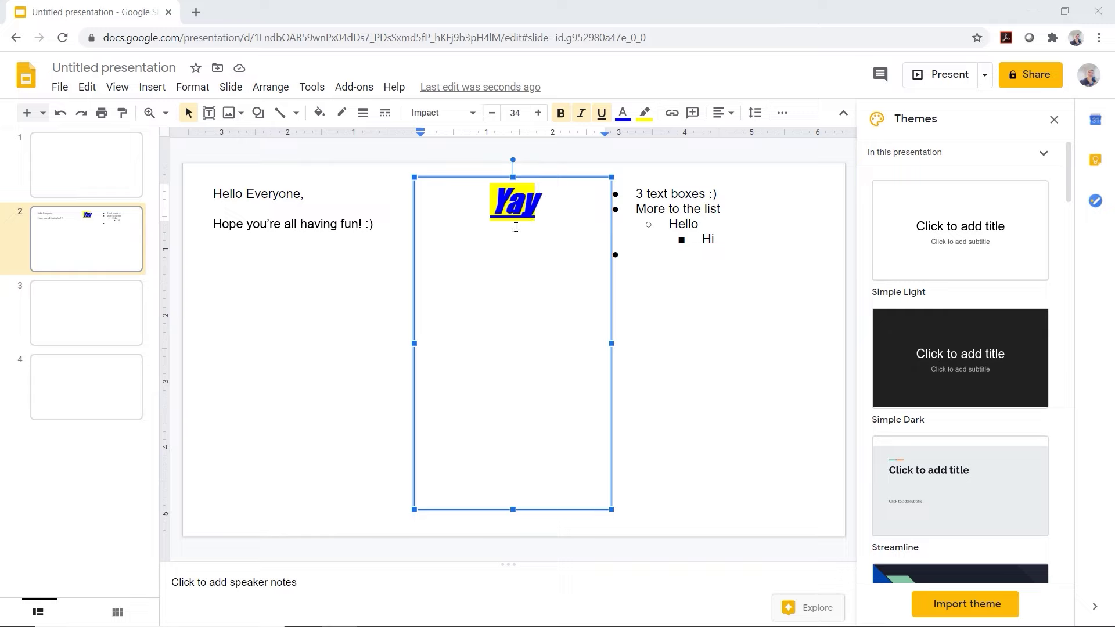
Go to slide 3 and give it the title 'About Me'
{"action": "left_click", "coordinate": [125, 305]}
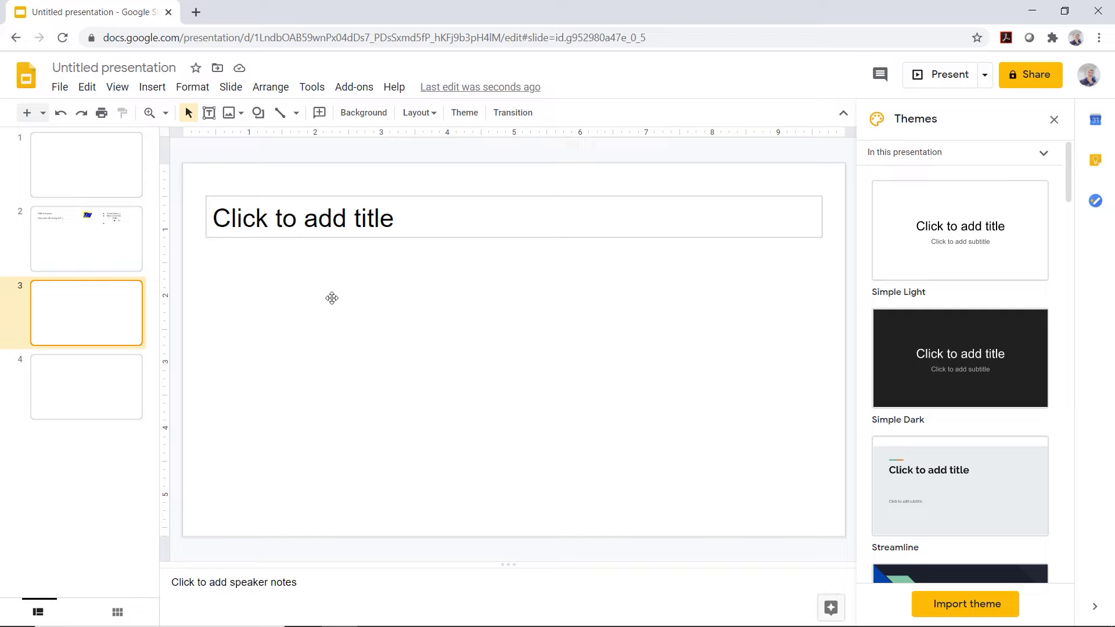
{"action": "left_click", "coordinate": [348, 216]}
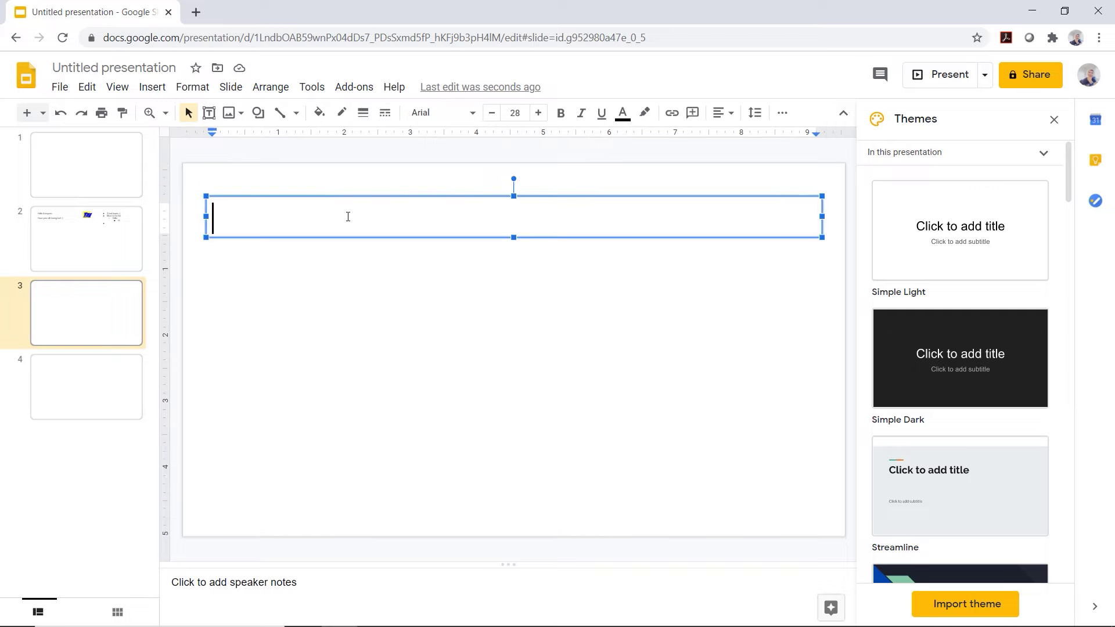
{"action": "type", "text": "Ab"}
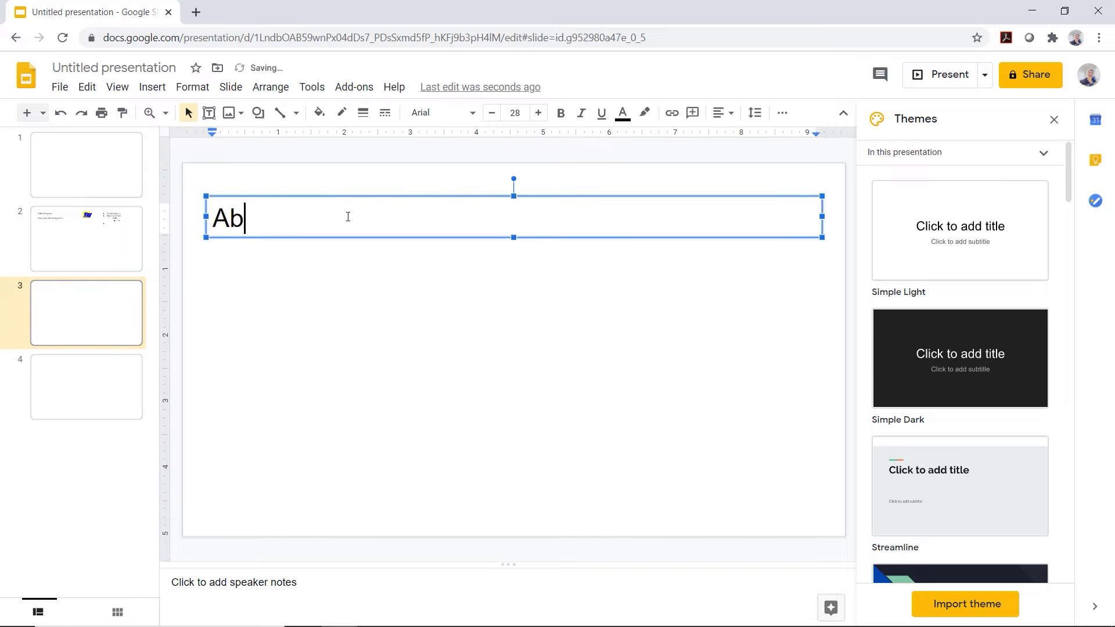
{"action": "type", "text": "out Me"}
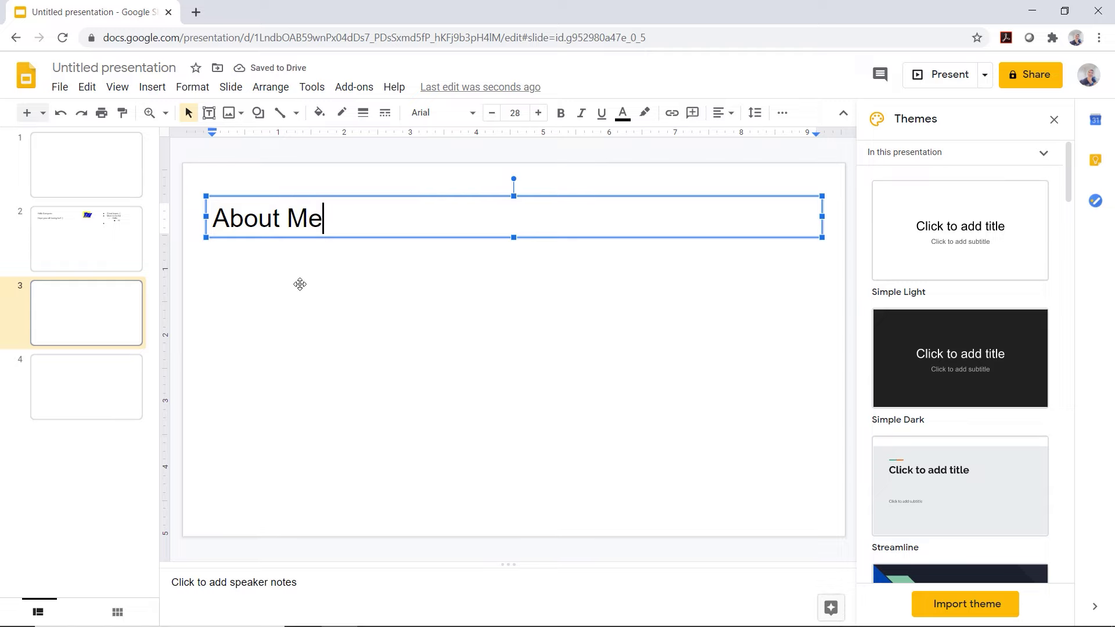
Fill the body with the presenter's first name, 'From New Jersey' and 'I love Training'
{"action": "left_click", "coordinate": [299, 284]}
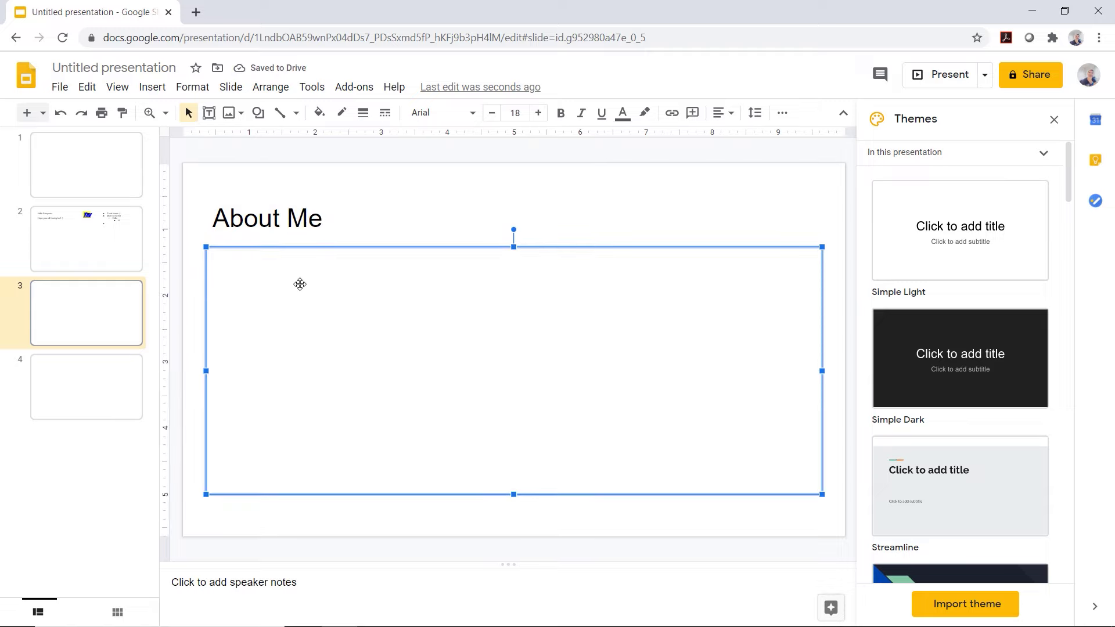
{"action": "left_click", "coordinate": [258, 278]}
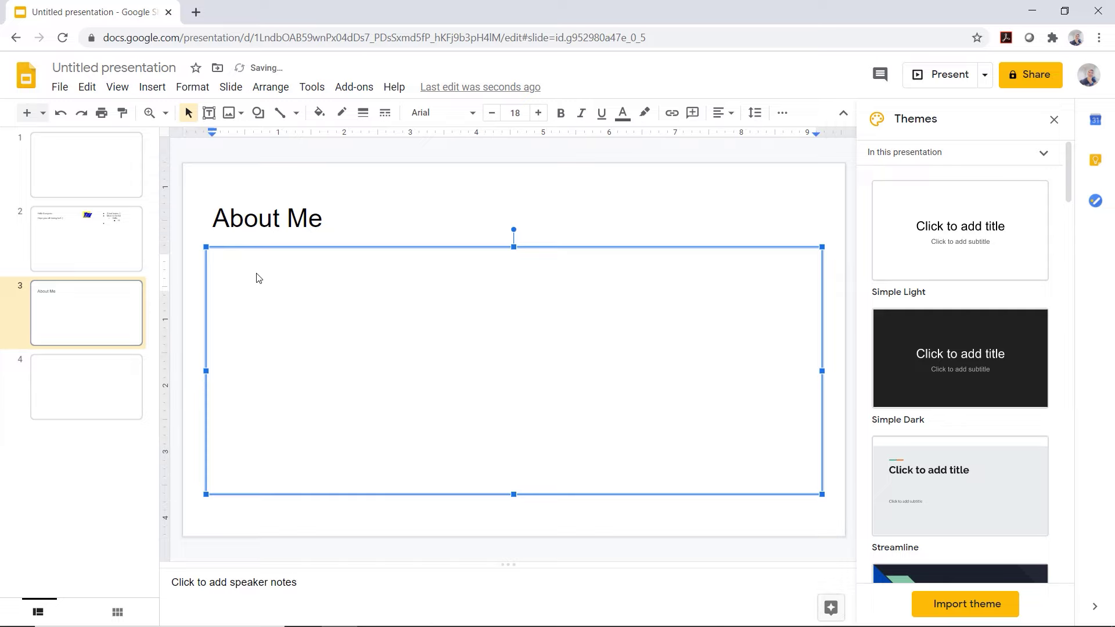
{"action": "type", "text": "Joe"}
{"action": "key", "text": "Return"}
{"action": "type", "text": "From New"}
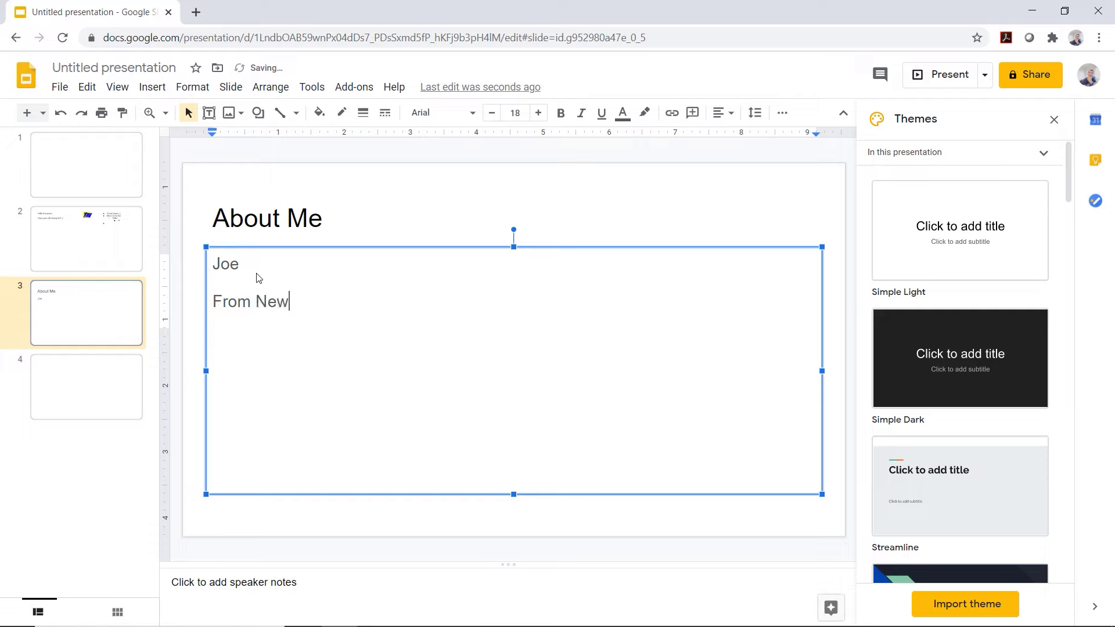
{"action": "type", "text": " Jersey"}
{"action": "key", "text": "Return"}
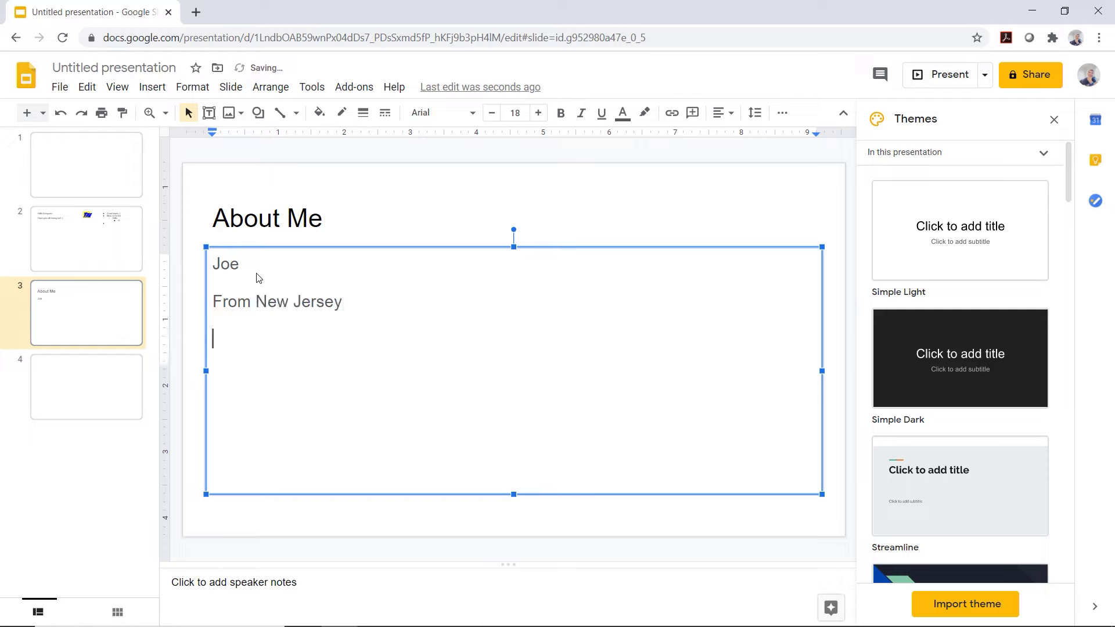
{"action": "type", "text": "I"}
{"action": "type", "text": " love Traini"}
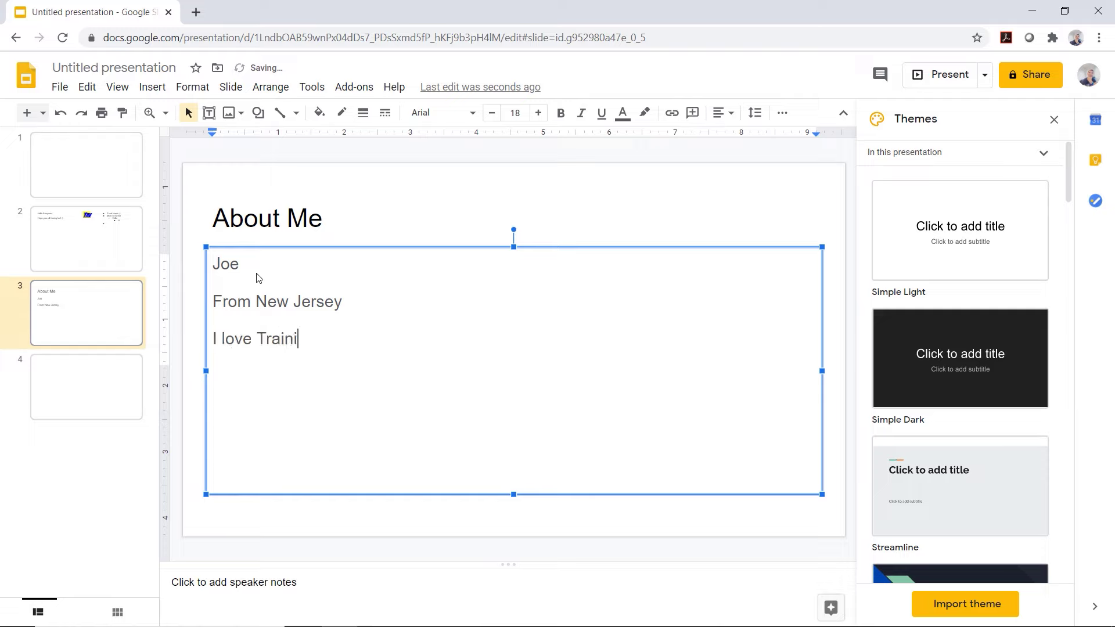
{"action": "type", "text": "ng"}
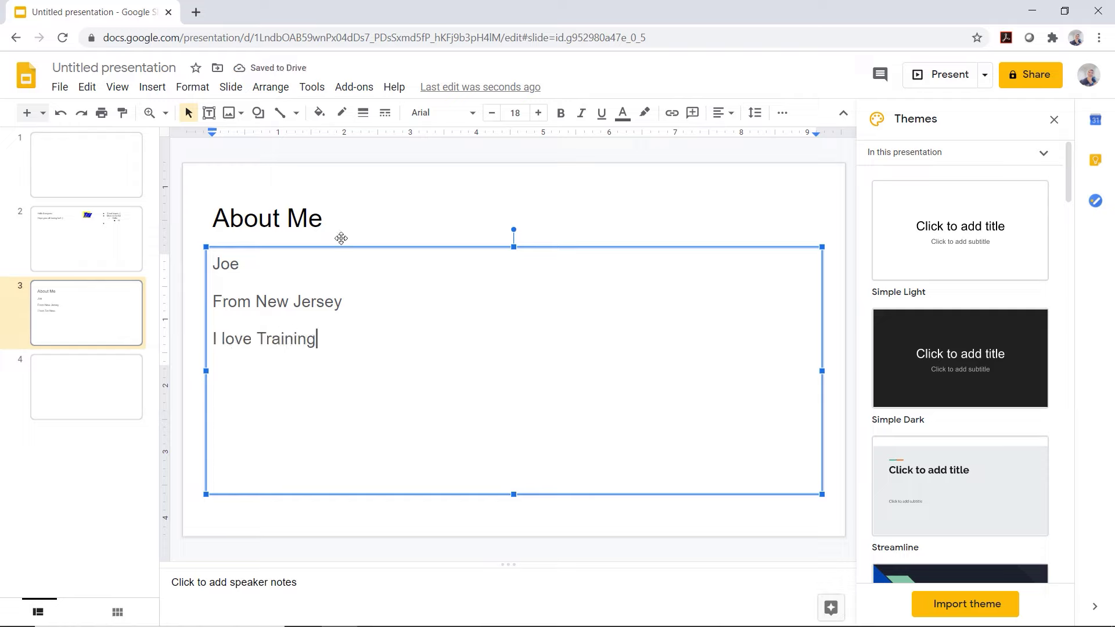
{"action": "left_click", "coordinate": [324, 216]}
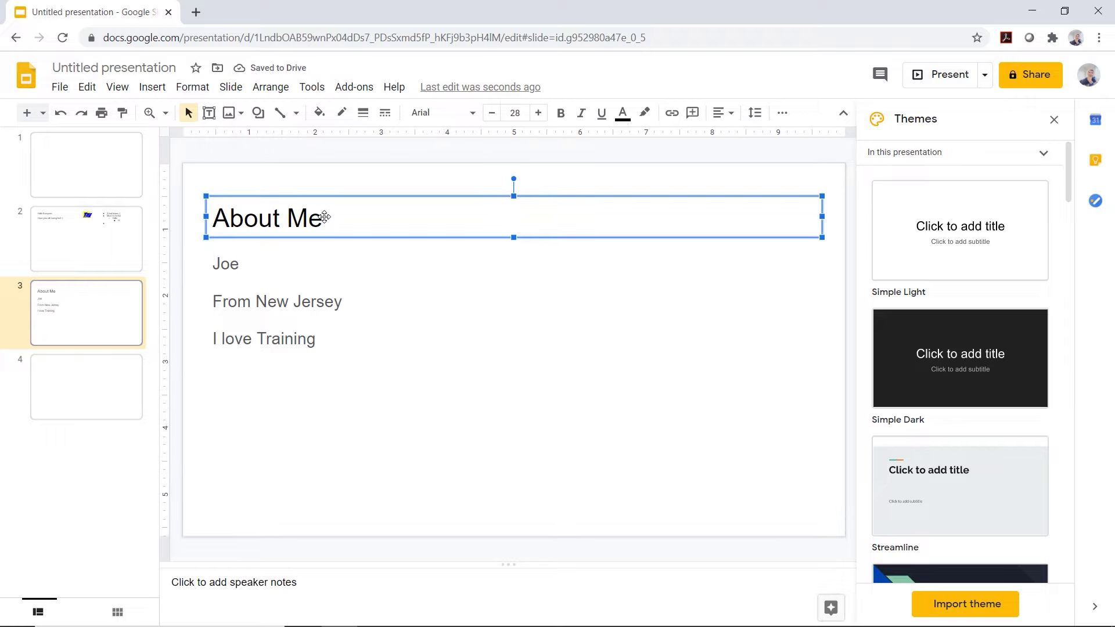
{"action": "left_click", "coordinate": [339, 260]}
{"action": "left_click", "coordinate": [332, 219]}
Apply the dark city-street photo layout suggested in Explore to slide 3
{"action": "left_click", "coordinate": [317, 94]}
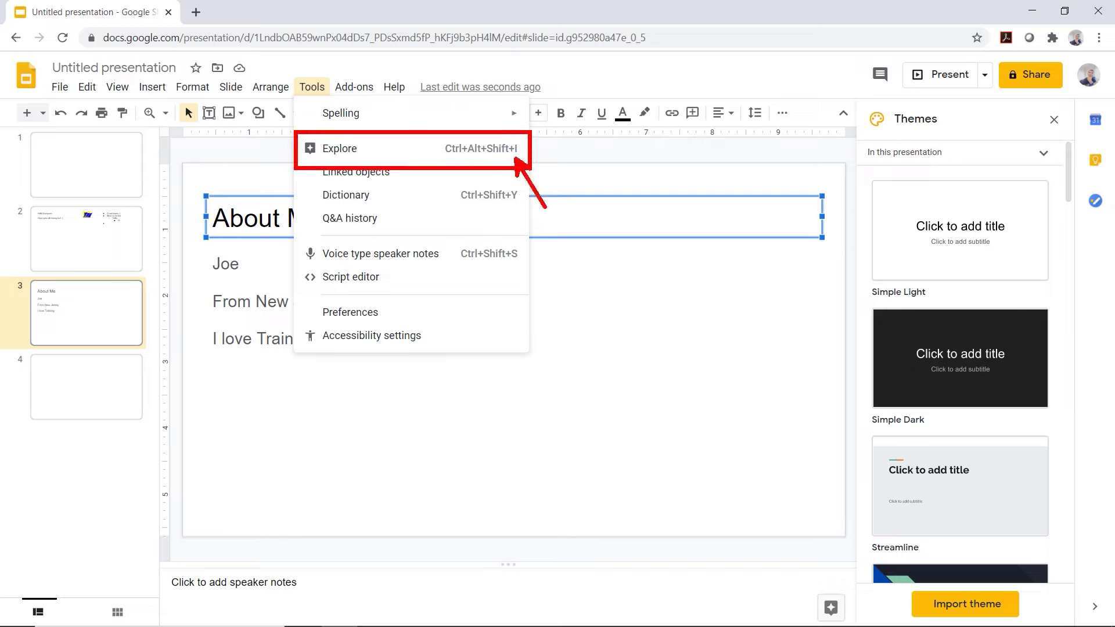
{"action": "left_click", "coordinate": [540, 203]}
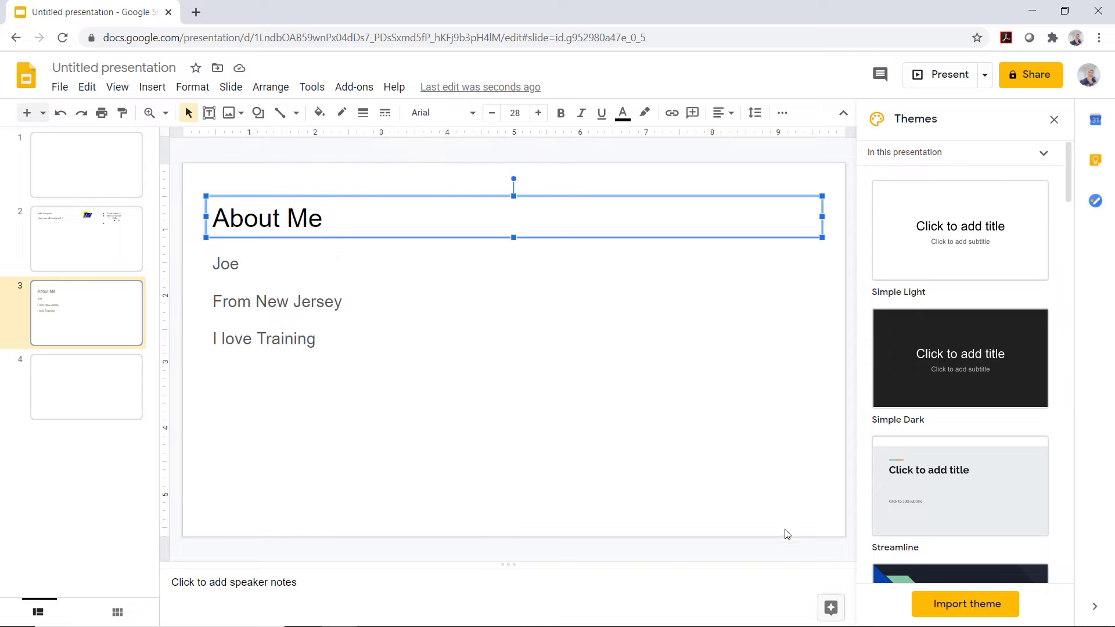
{"action": "left_click", "coordinate": [823, 613]}
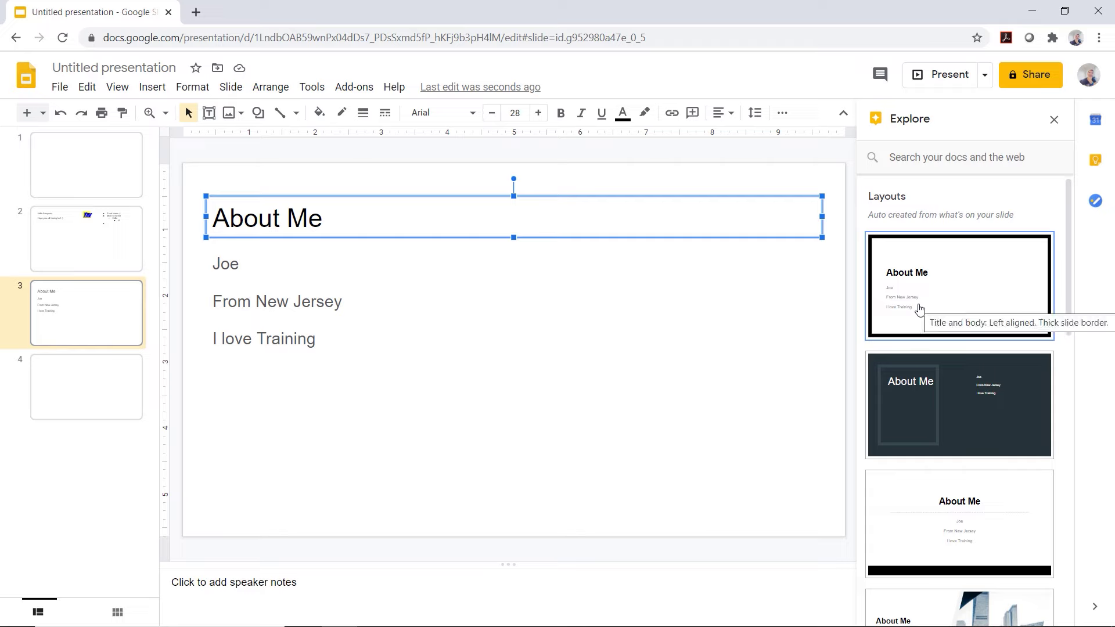
{"action": "scroll", "coordinate": [954, 395], "scroll_direction": "down", "scroll_amount": 4}
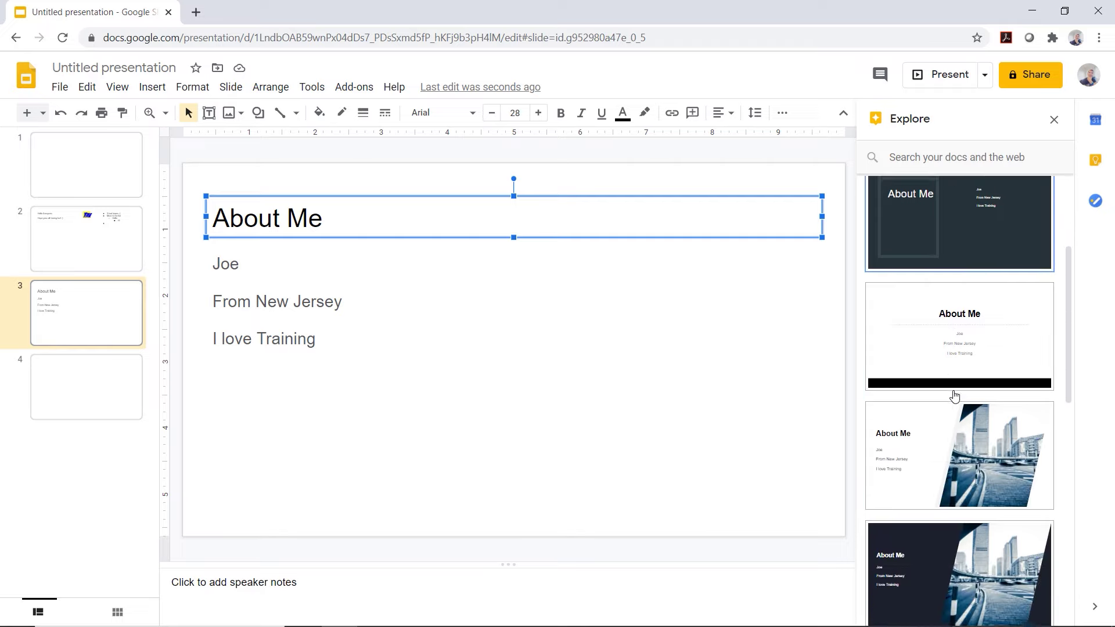
{"action": "scroll", "coordinate": [955, 418], "scroll_direction": "down", "scroll_amount": 2}
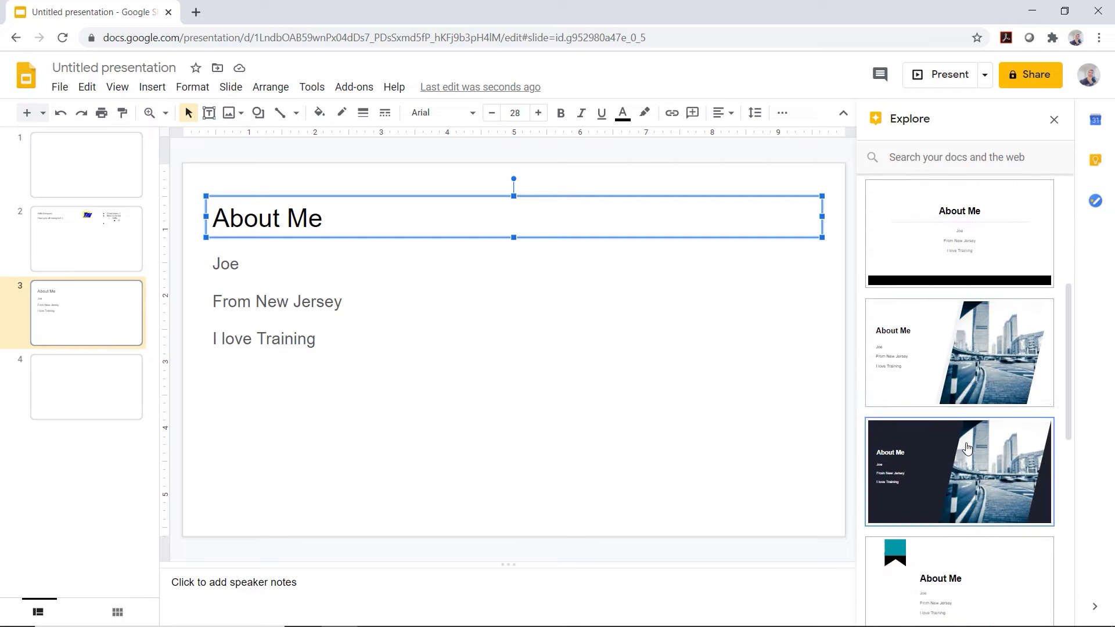
{"action": "scroll", "coordinate": [959, 503], "scroll_direction": "down", "scroll_amount": 1}
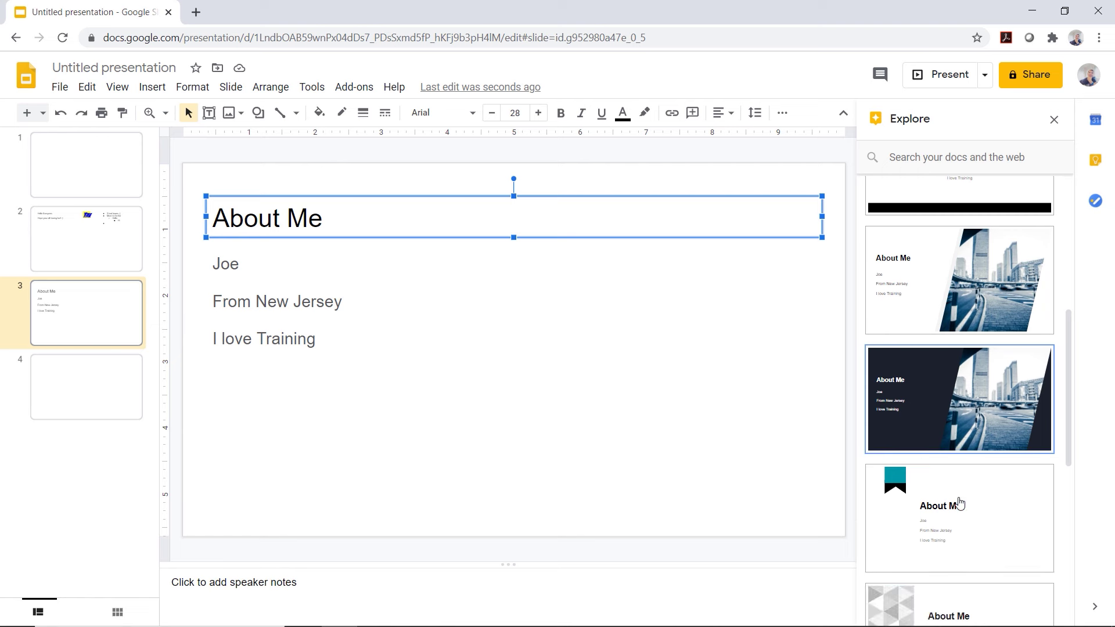
{"action": "left_click", "coordinate": [974, 403]}
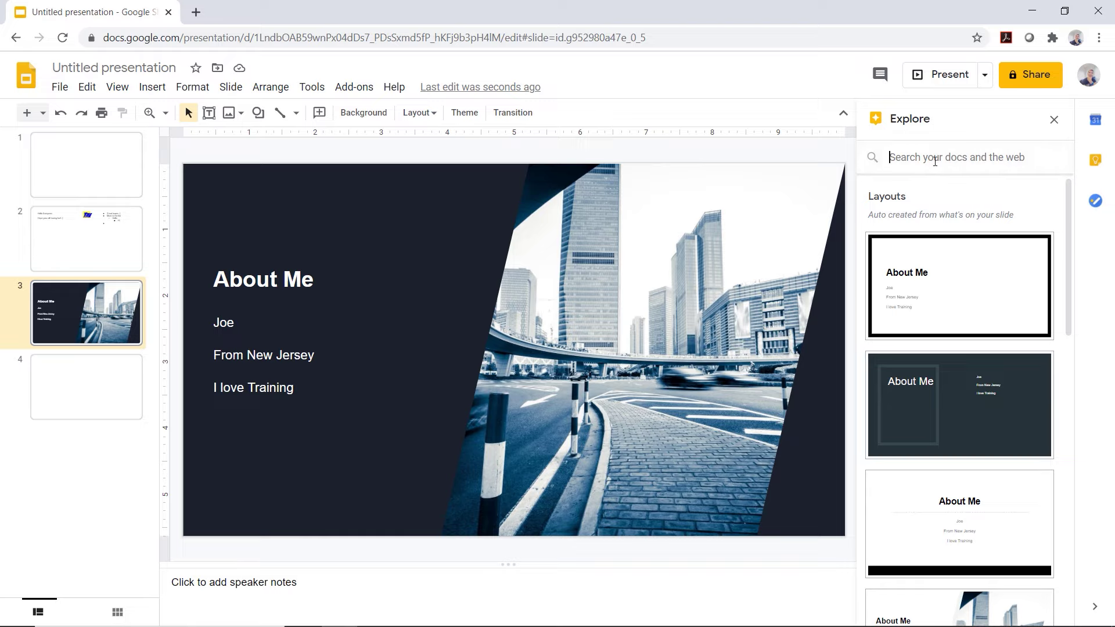
Search the web for 'New Jersey' in Explore and view more of the results
{"action": "type", "text": "New "}
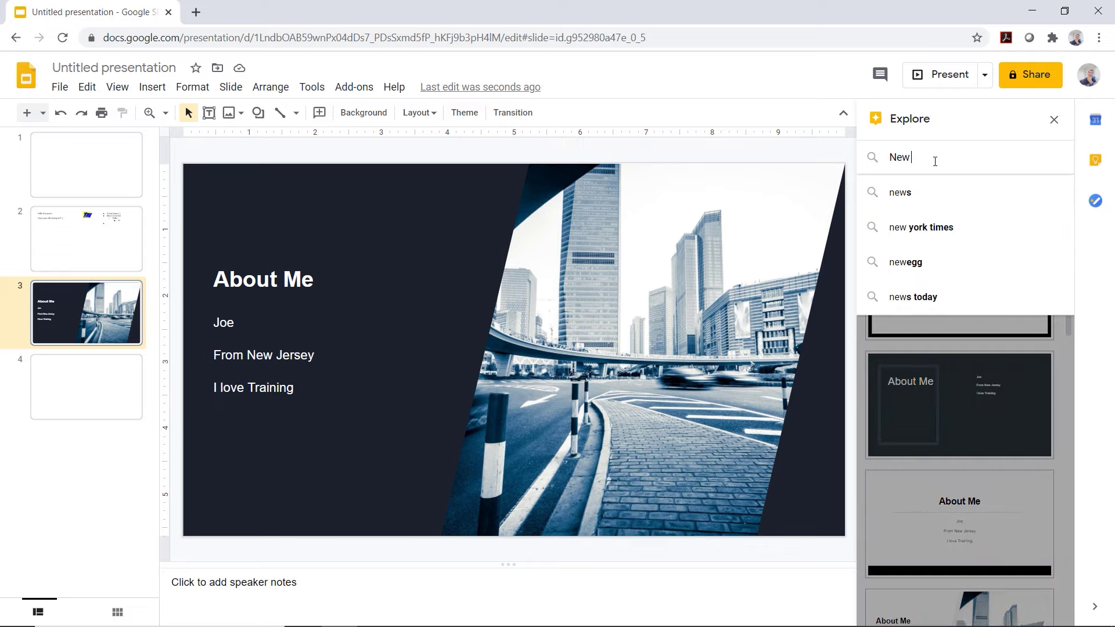
{"action": "type", "text": "Jersey"}
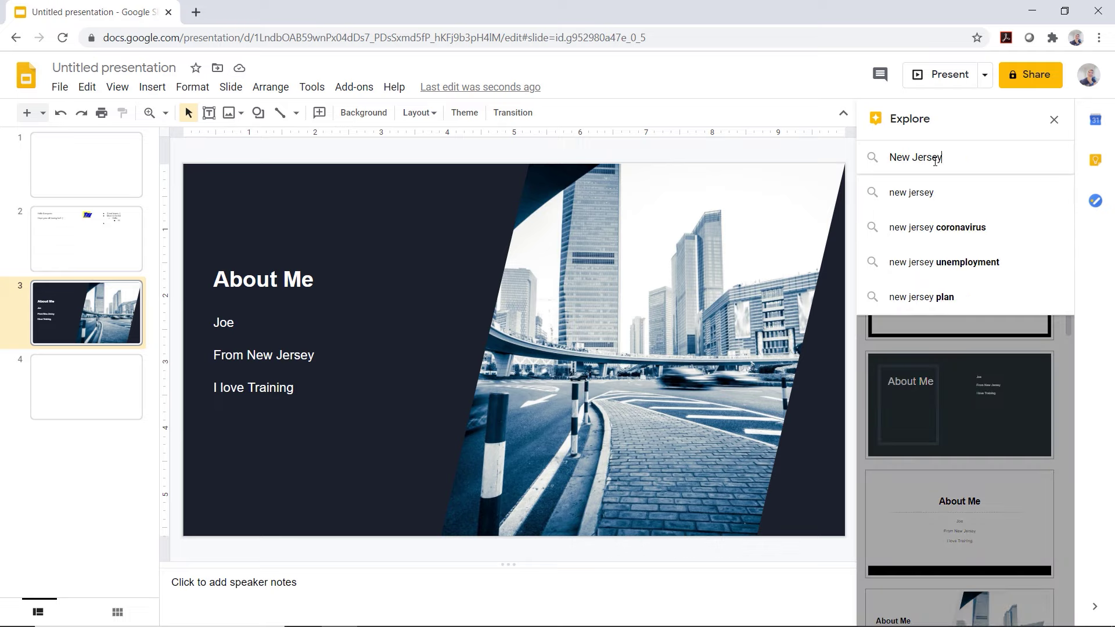
{"action": "key", "text": "Return"}
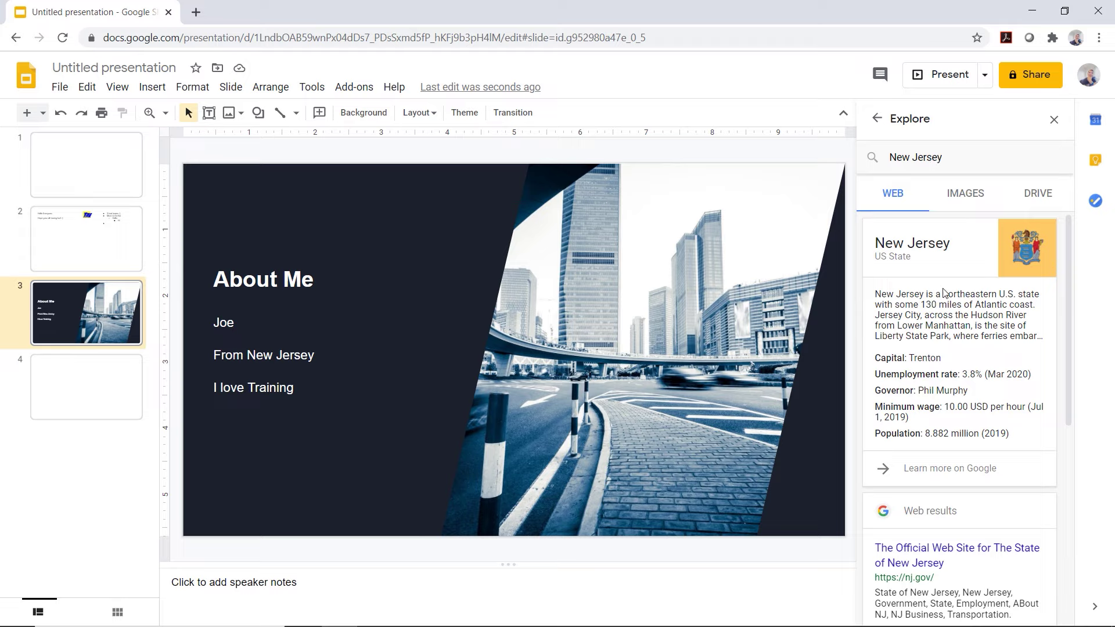
{"action": "left_click", "coordinate": [974, 206]}
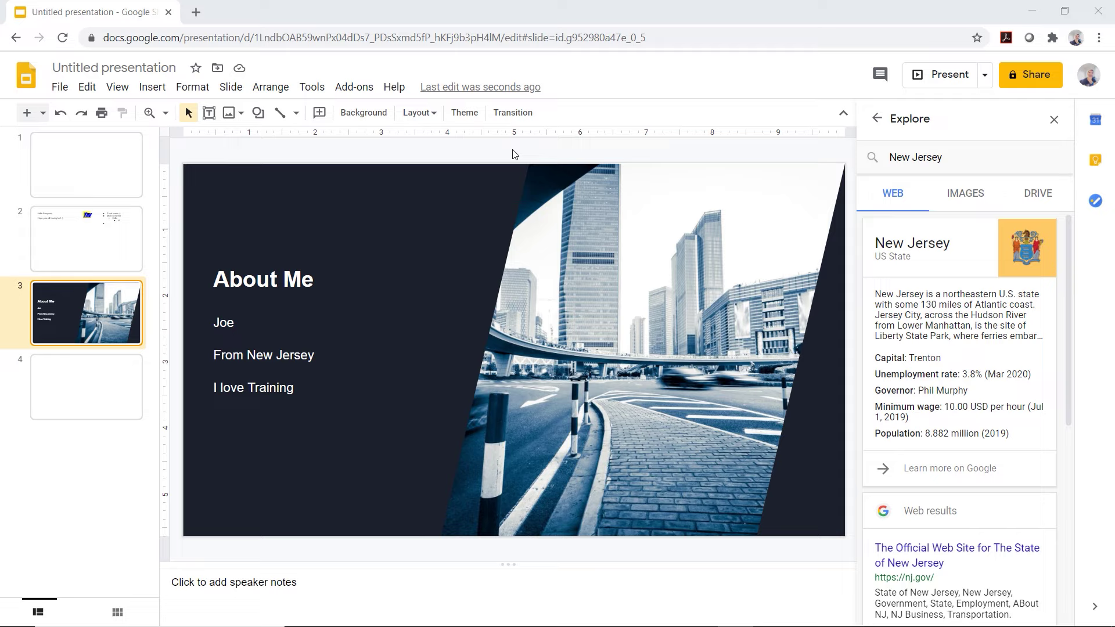
Close the side panels and enter 'Urawesome' as slide 4's title
{"action": "left_click", "coordinate": [1052, 120]}
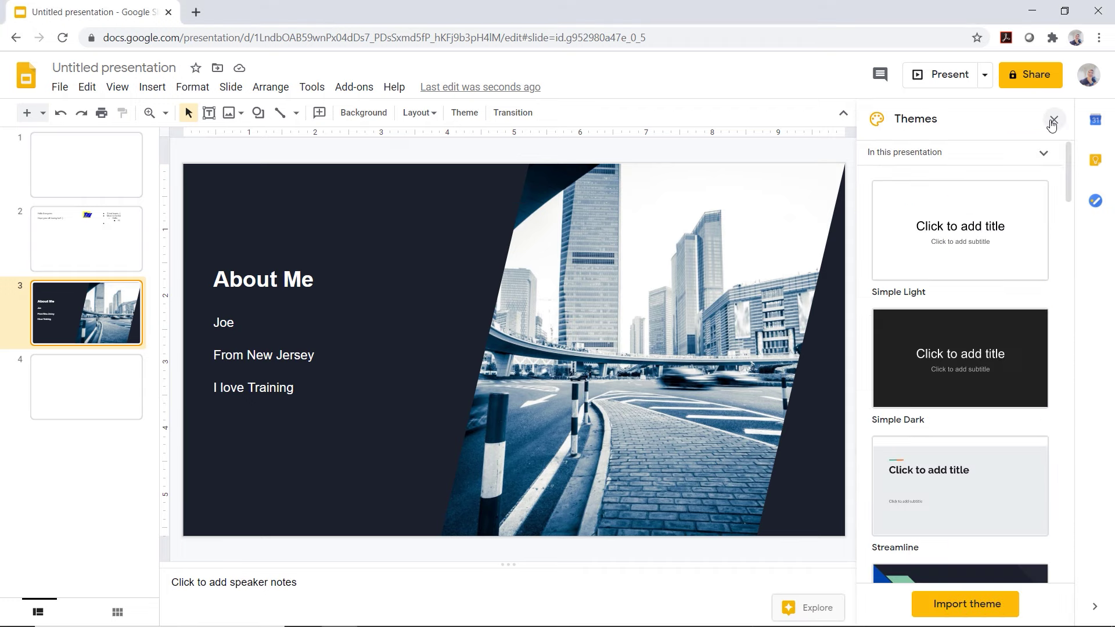
{"action": "left_click", "coordinate": [1052, 120]}
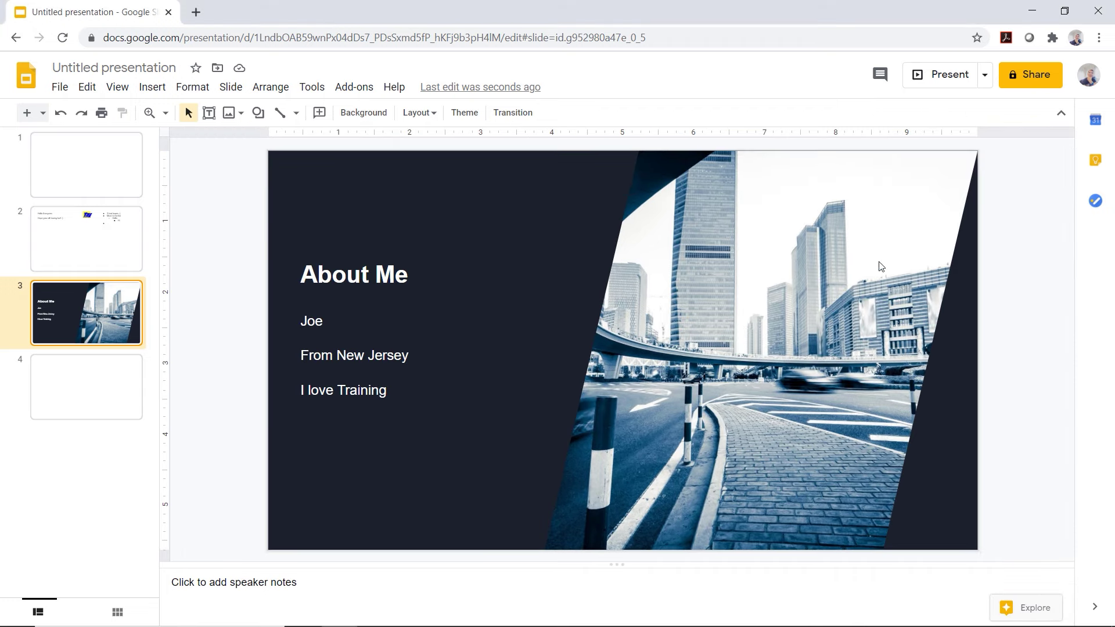
{"action": "left_click", "coordinate": [66, 382]}
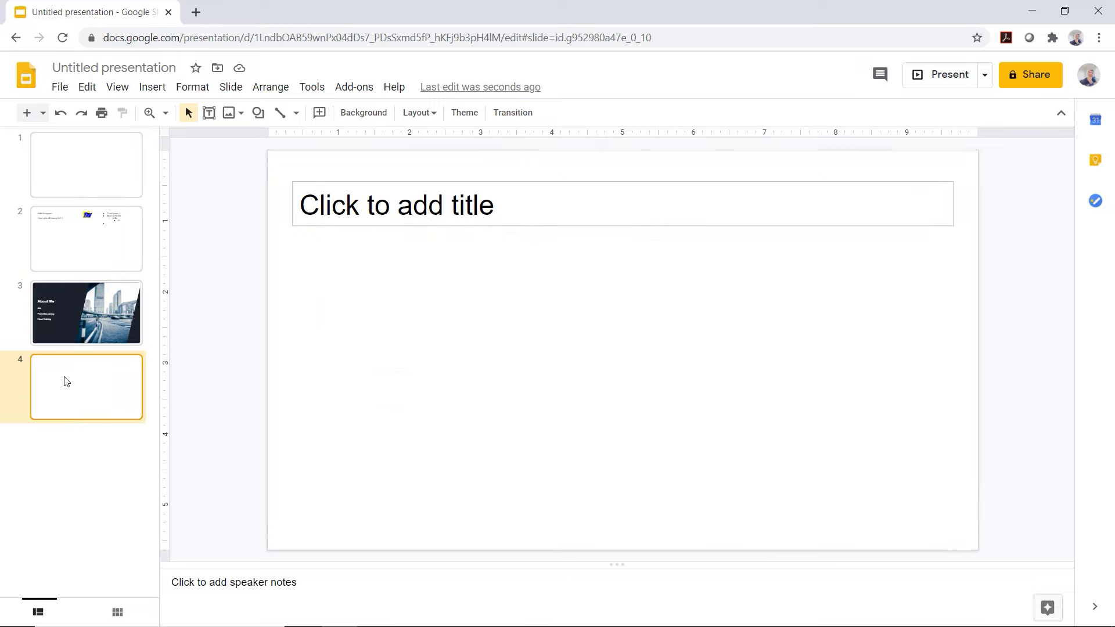
{"action": "left_click", "coordinate": [360, 201]}
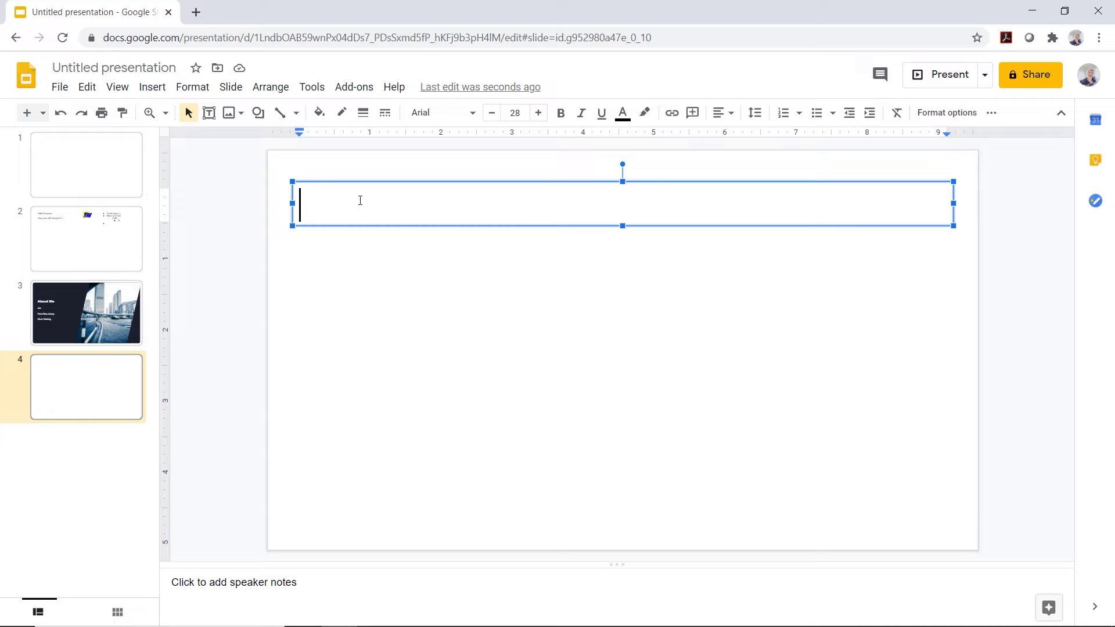
{"action": "type", "text": "Urawe"}
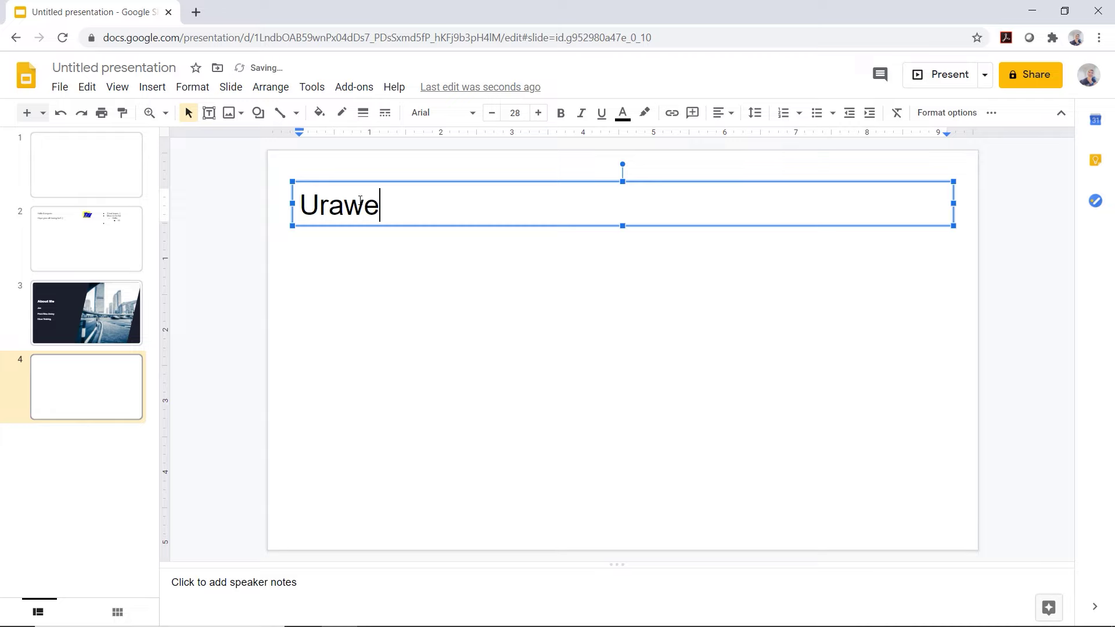
{"action": "type", "text": "some"}
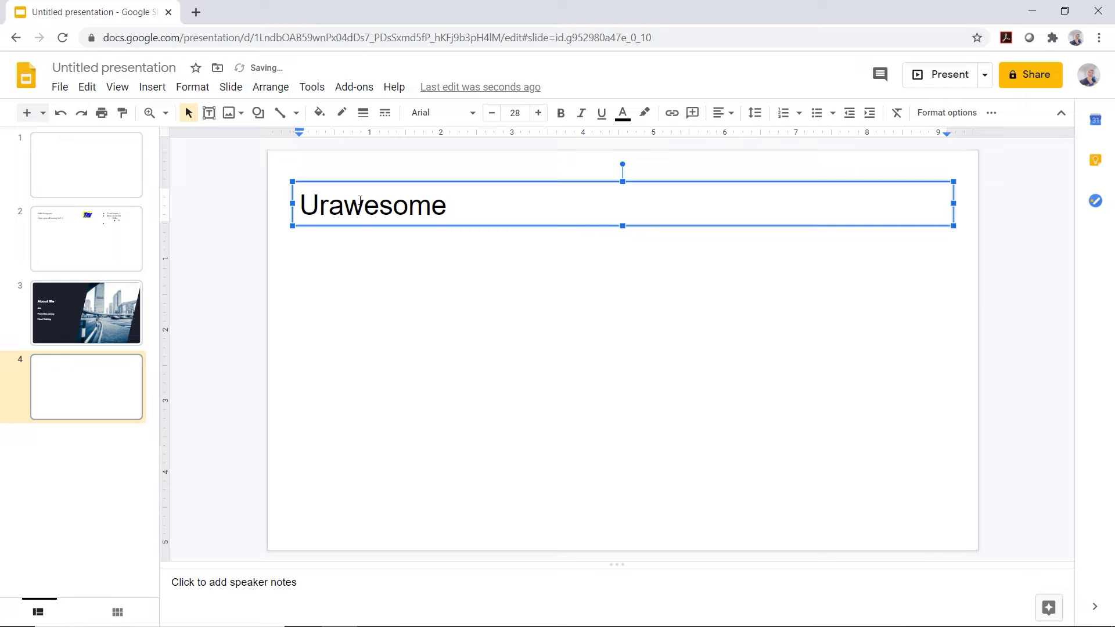
{"action": "left_click", "coordinate": [359, 292]}
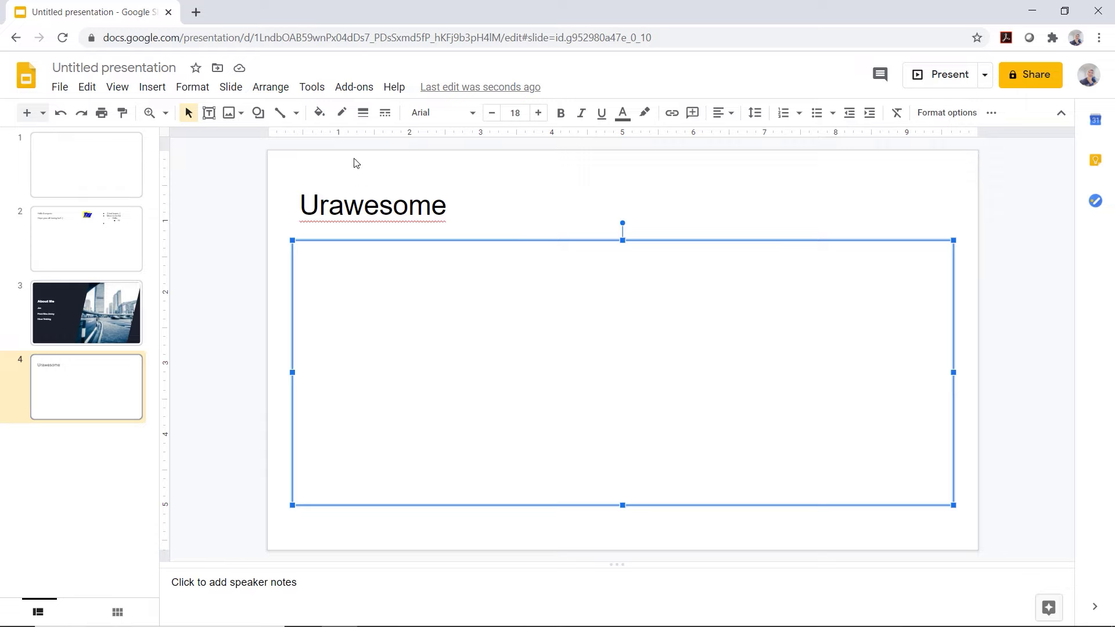
{"action": "left_click", "coordinate": [318, 90]}
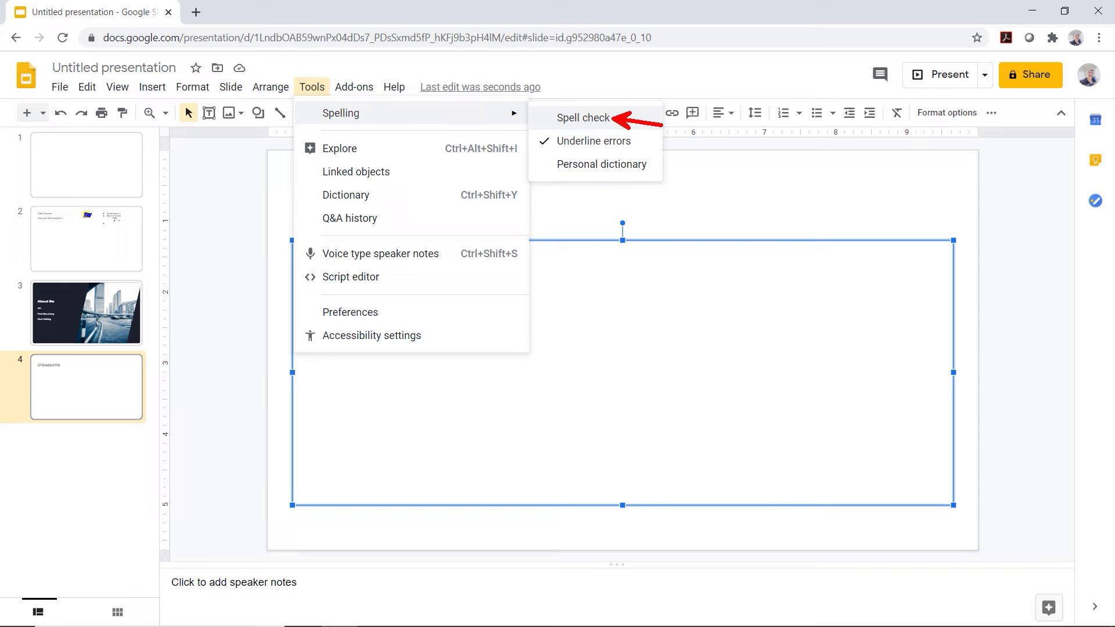
{"action": "mouse_move", "coordinate": [340, 113]}
{"action": "left_click", "coordinate": [312, 90]}
{"action": "left_click", "coordinate": [565, 118]}
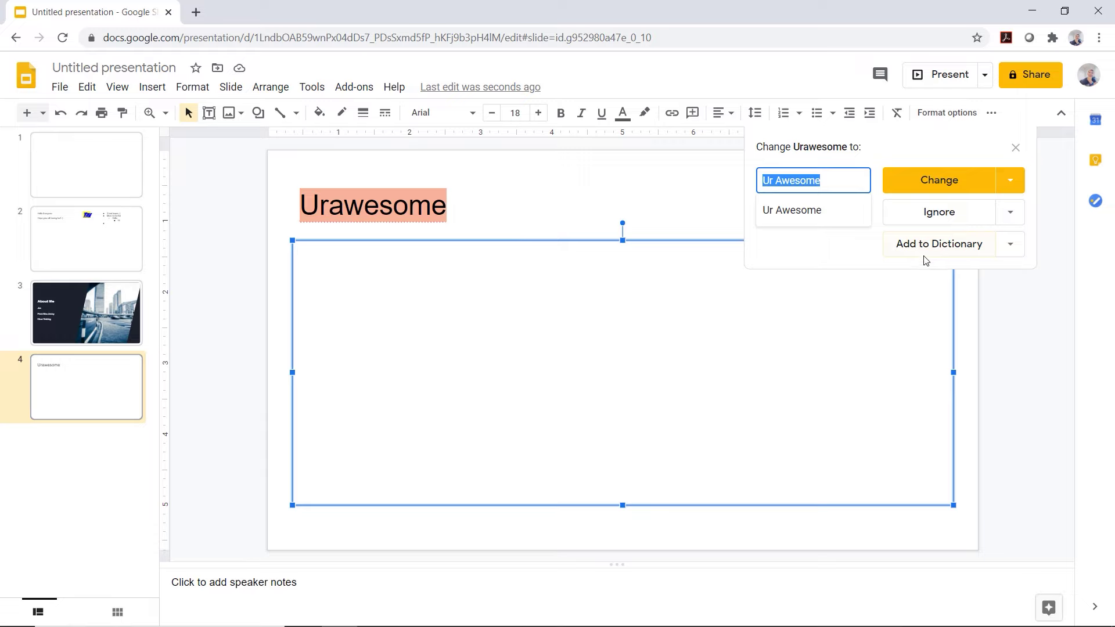
{"action": "left_click", "coordinate": [1012, 152]}
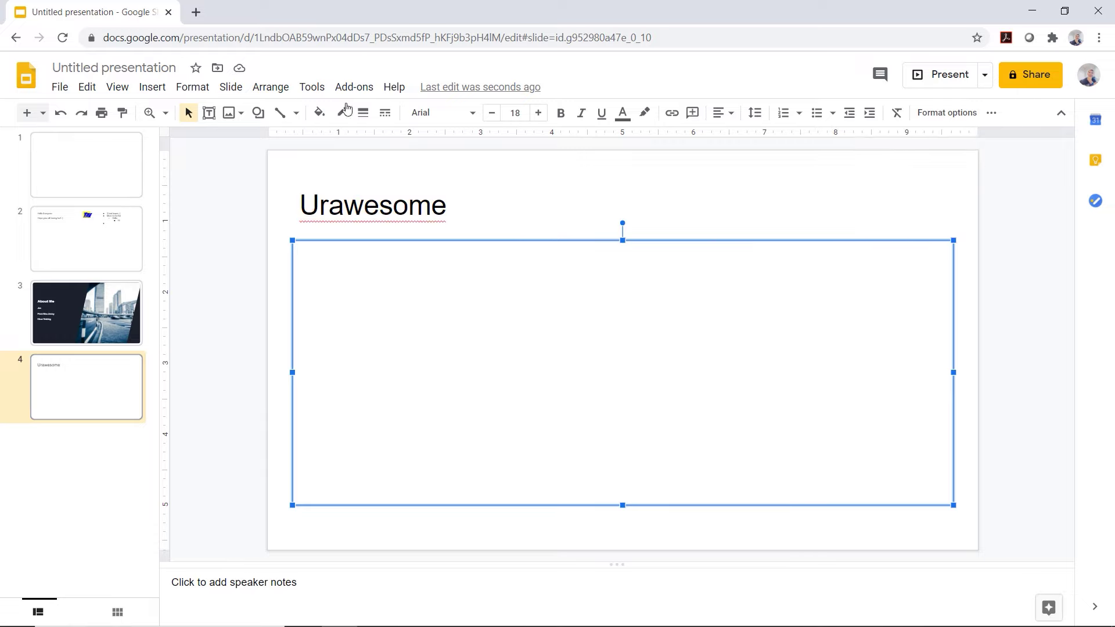
Switch spelling 'Underline errors' off and back on, then reopen the Spelling menu
{"action": "left_click", "coordinate": [321, 91]}
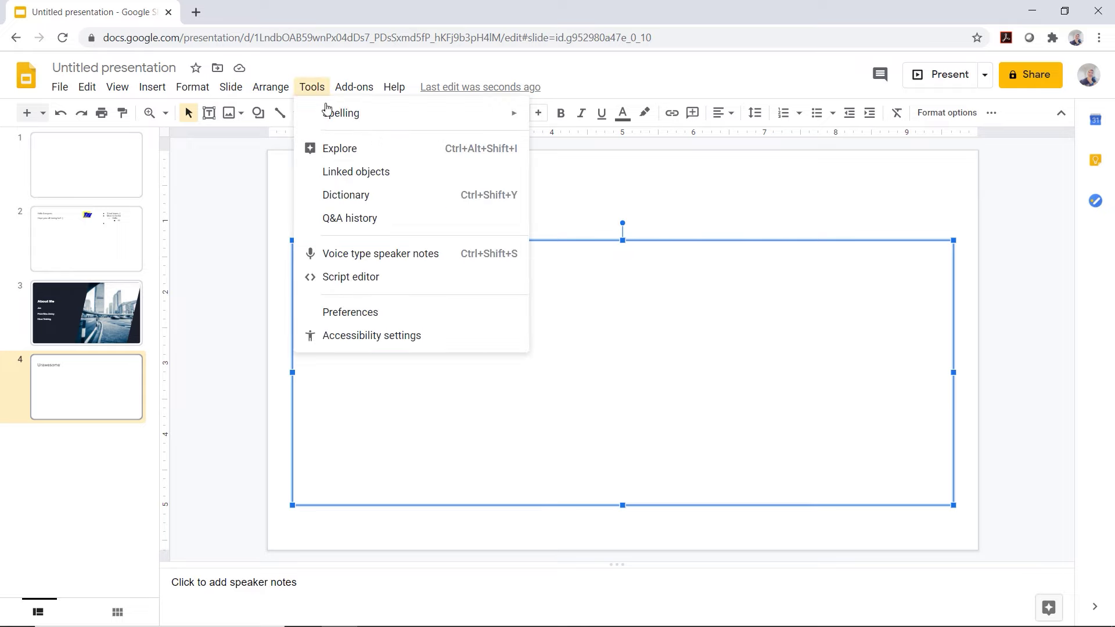
{"action": "mouse_move", "coordinate": [365, 113]}
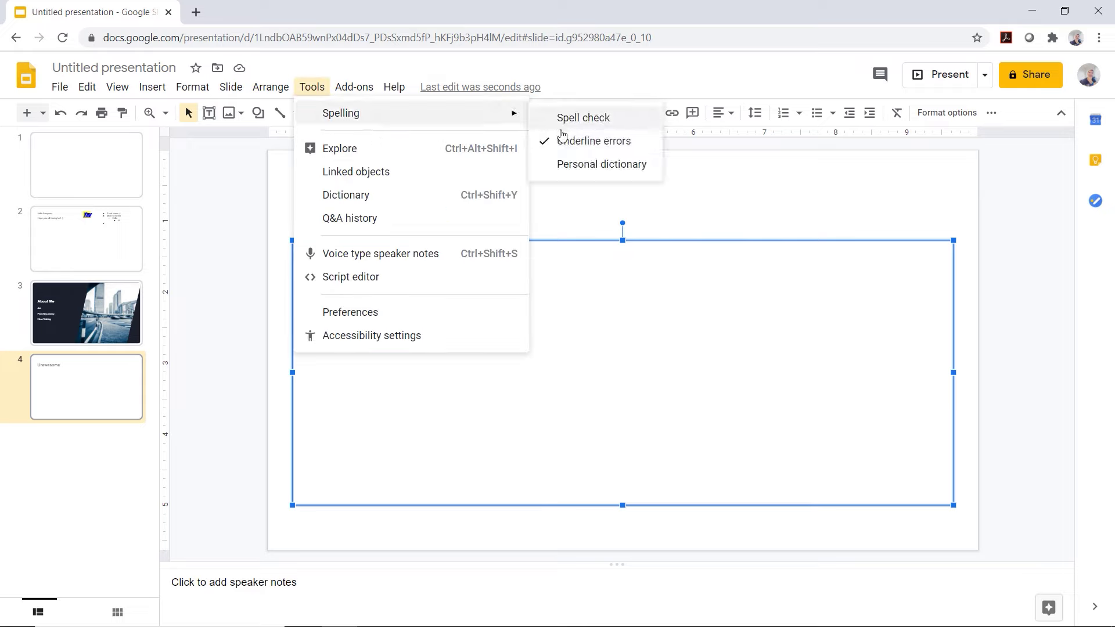
{"action": "left_click", "coordinate": [633, 148]}
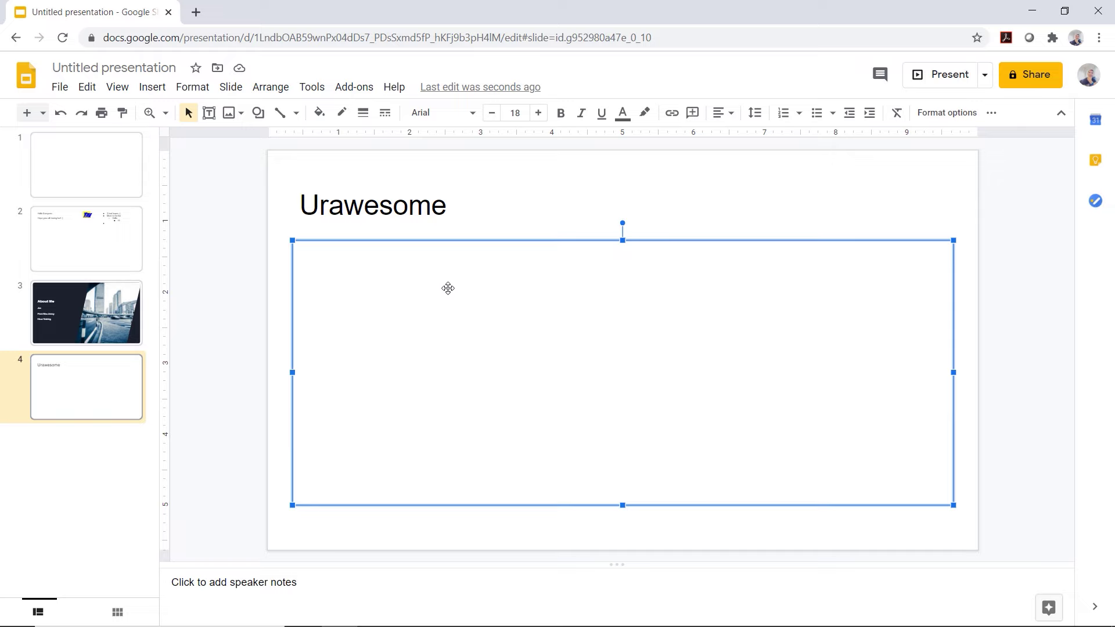
{"action": "left_click", "coordinate": [313, 89]}
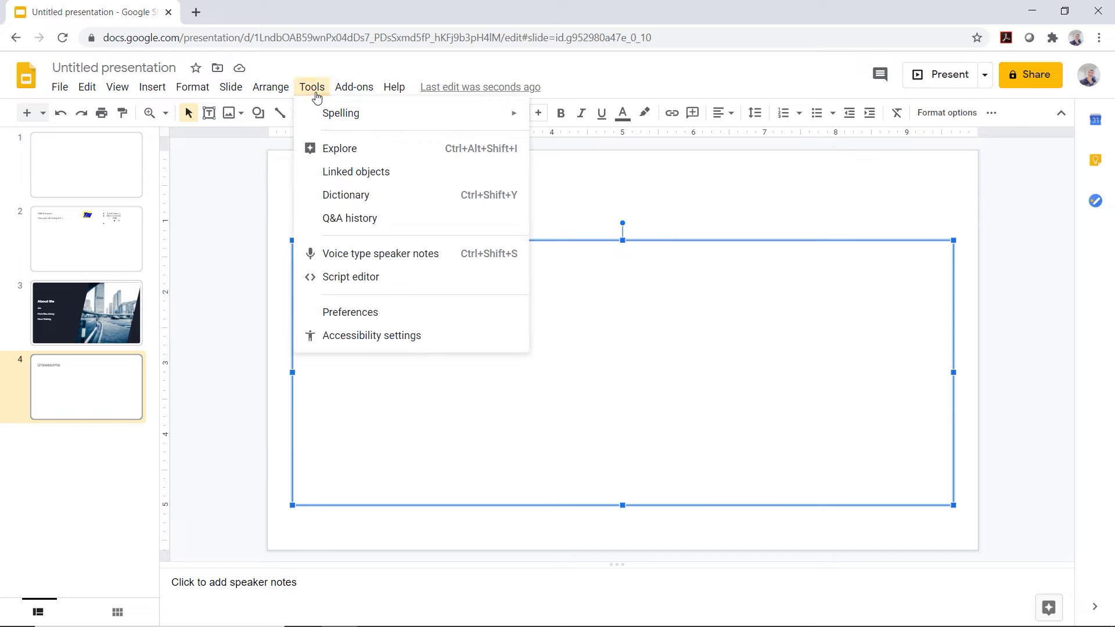
{"action": "mouse_move", "coordinate": [410, 113]}
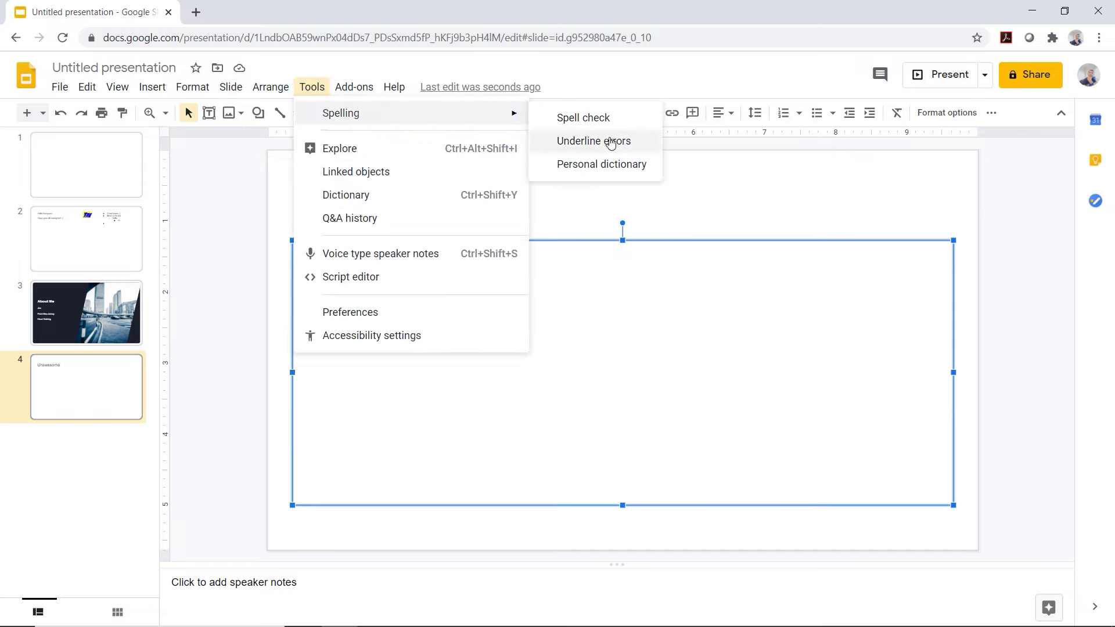
{"action": "left_click", "coordinate": [637, 148]}
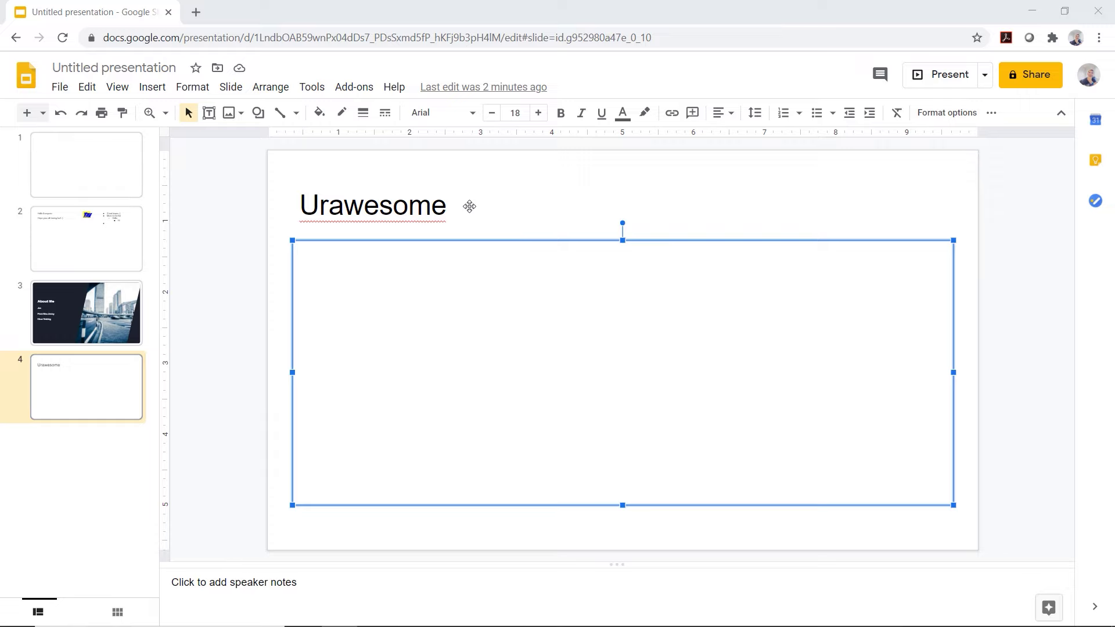
{"action": "left_click", "coordinate": [315, 94]}
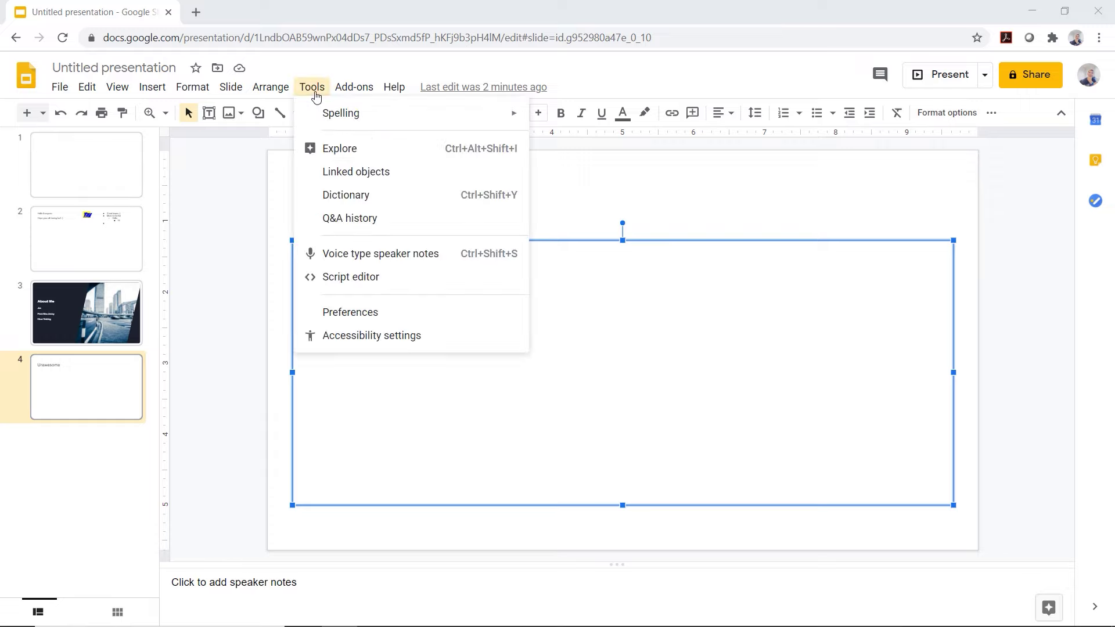
{"action": "mouse_move", "coordinate": [409, 113]}
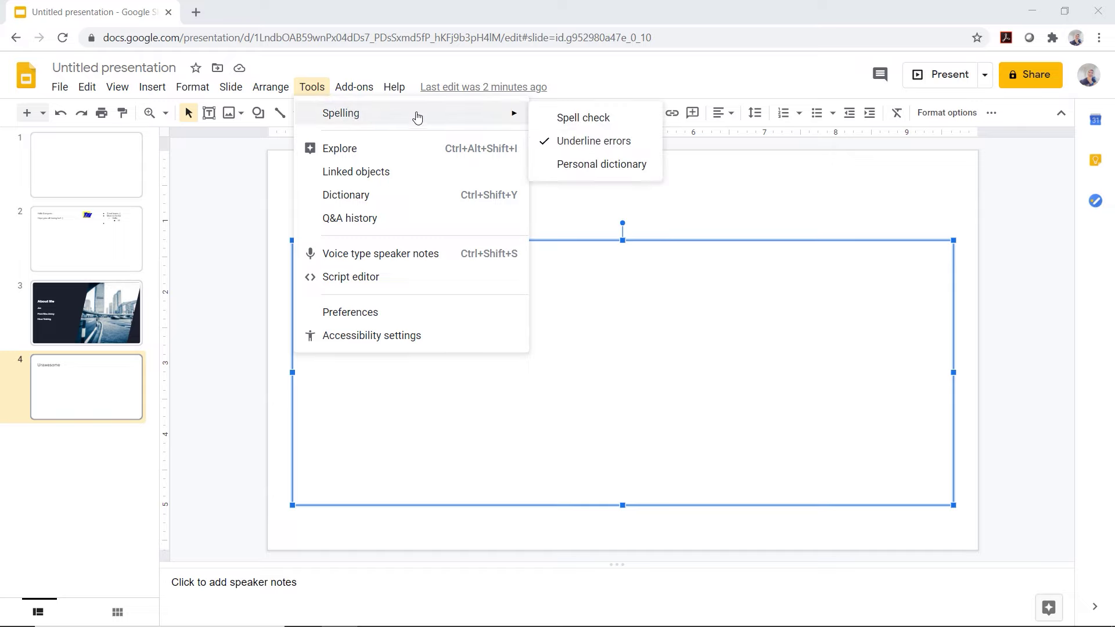
Add 'Urawesome' to the personal dictionary and confirm with OK
{"action": "left_click", "coordinate": [602, 165]}
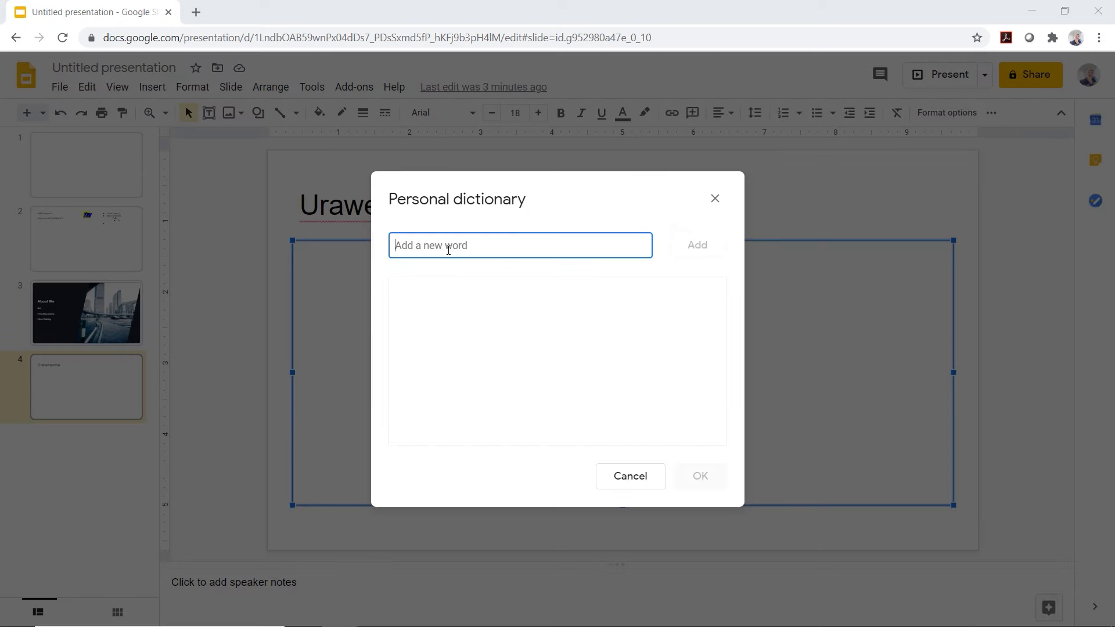
{"action": "type", "text": "U"}
{"action": "type", "text": "rawesome"}
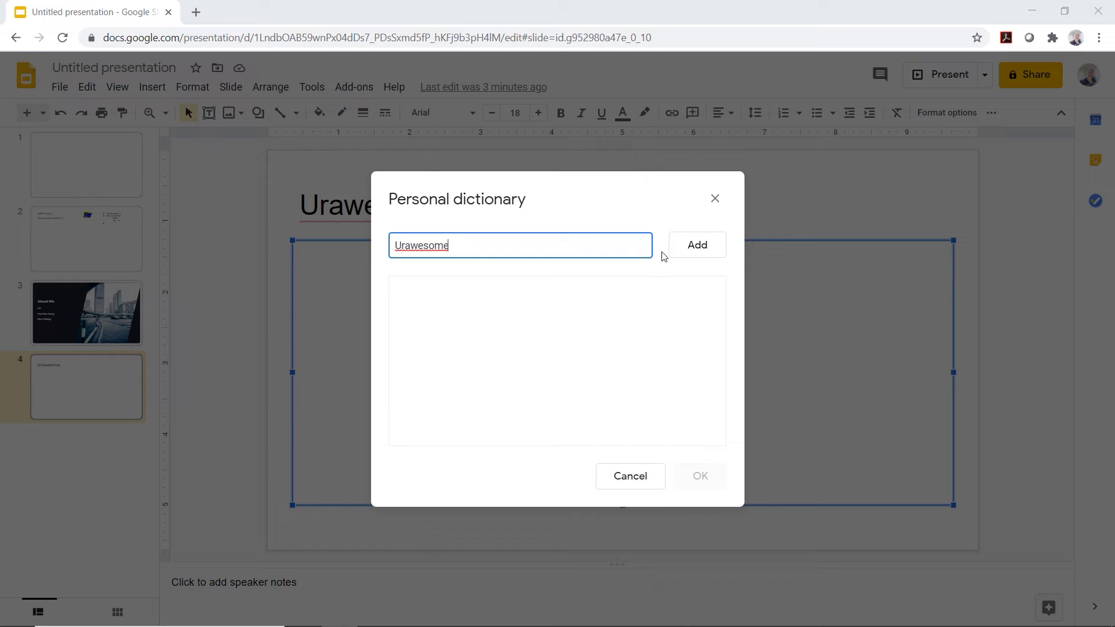
{"action": "left_click", "coordinate": [684, 250]}
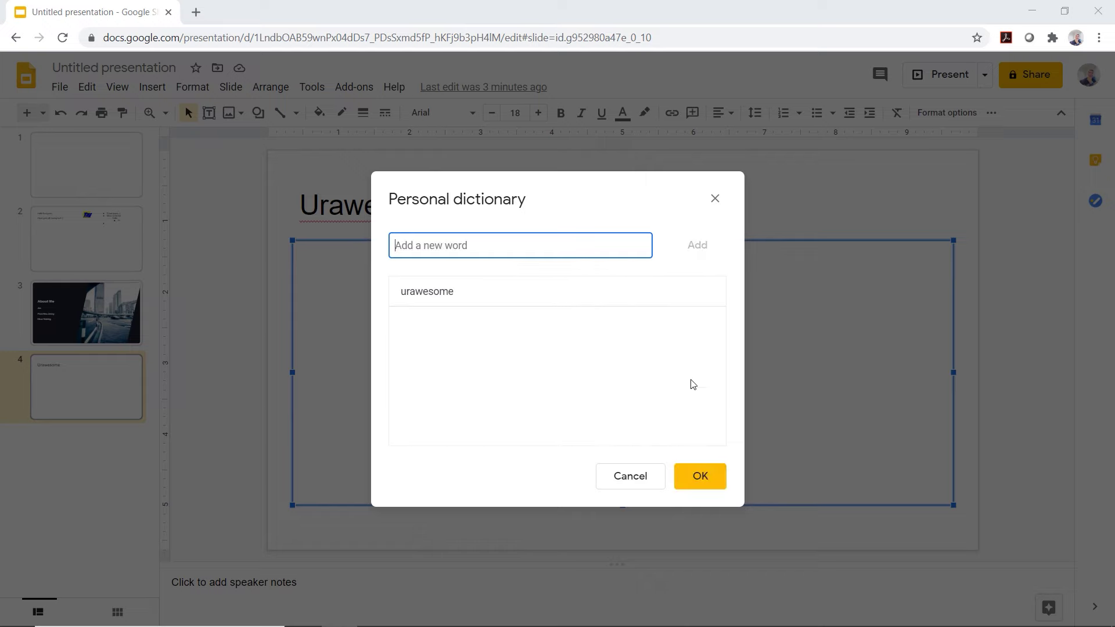
{"action": "left_click", "coordinate": [709, 481]}
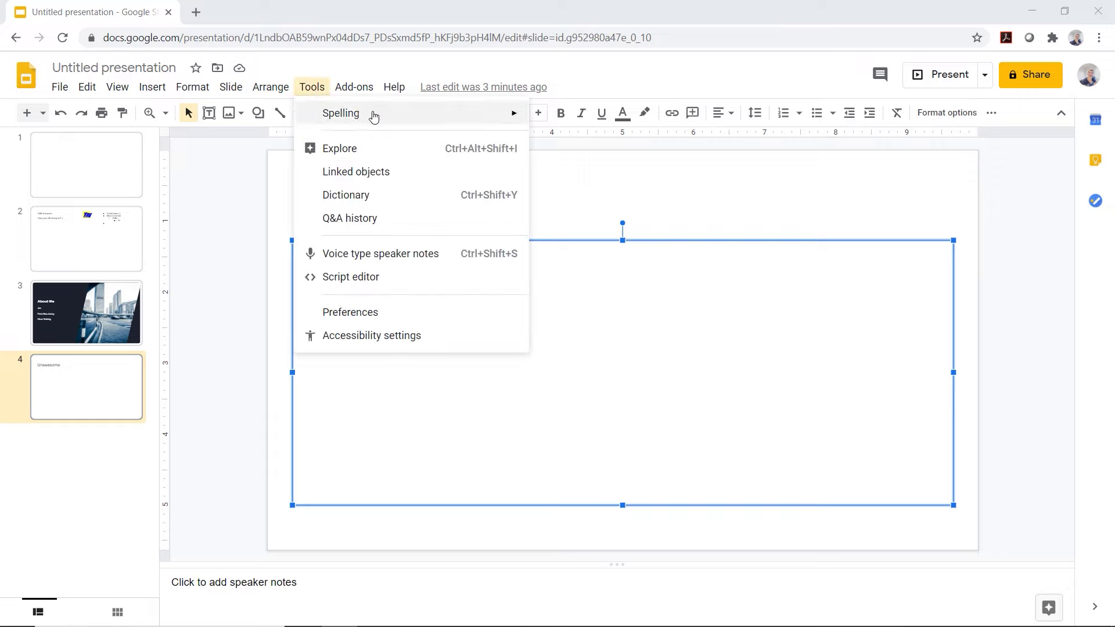
Run spell check again, then return to slide 2 with the Hello Everyone greeting
{"action": "left_click", "coordinate": [561, 129]}
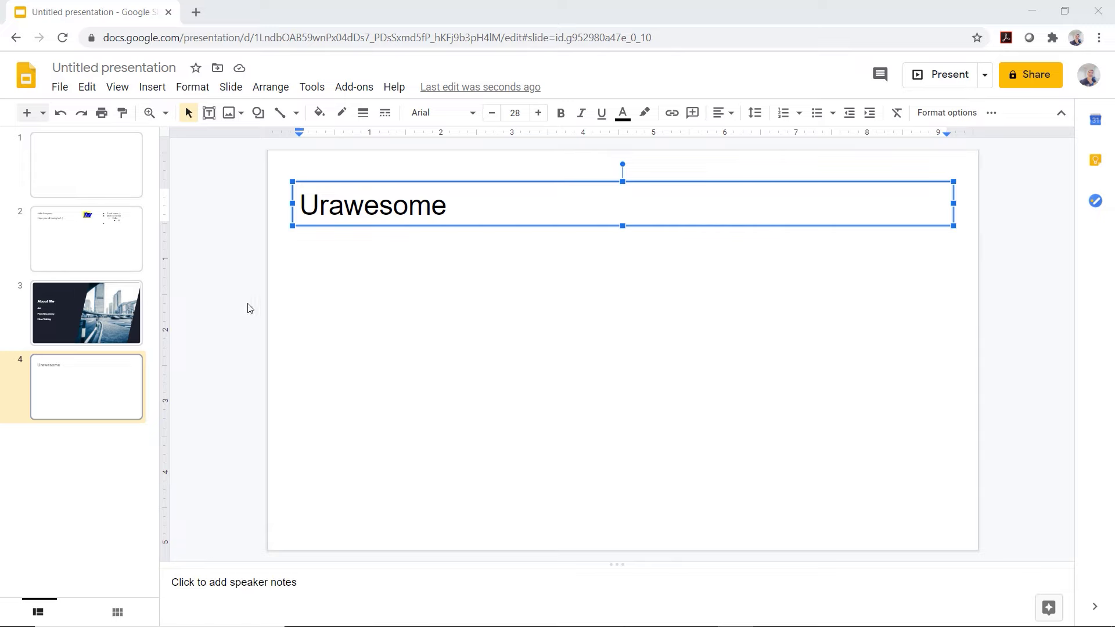
{"action": "left_click", "coordinate": [77, 313]}
{"action": "left_click", "coordinate": [75, 262]}
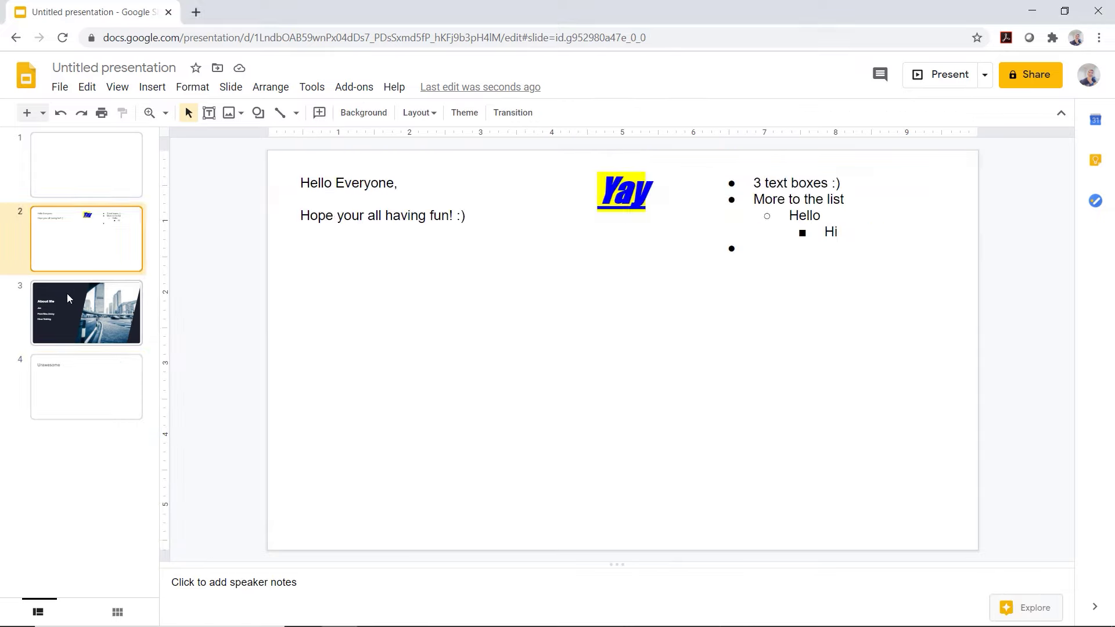
{"action": "left_click", "coordinate": [67, 295]}
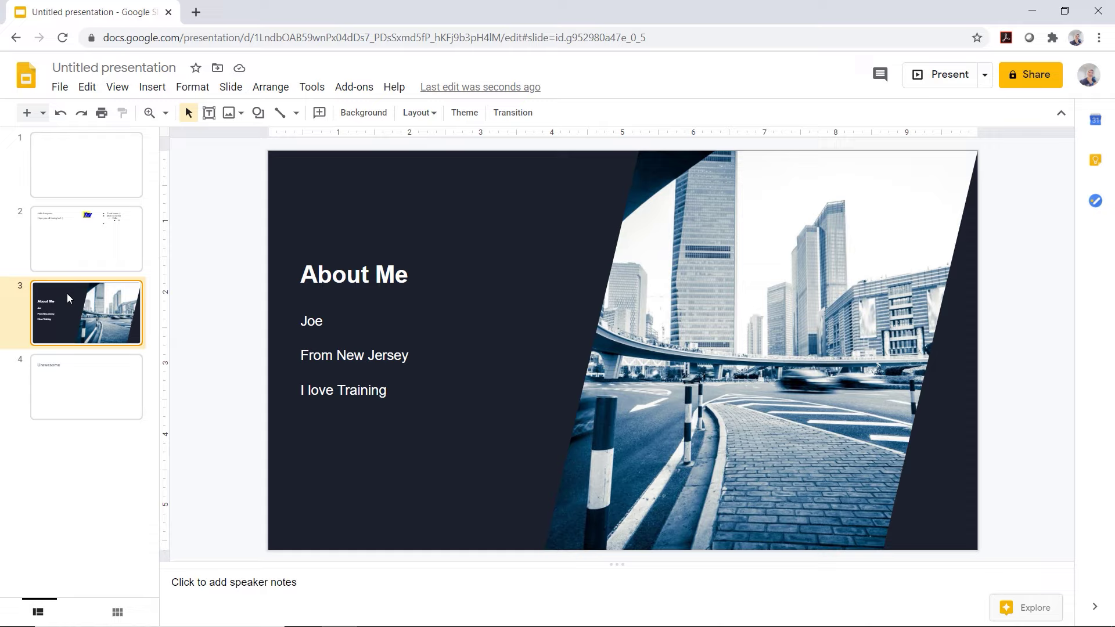
{"action": "left_click", "coordinate": [68, 243]}
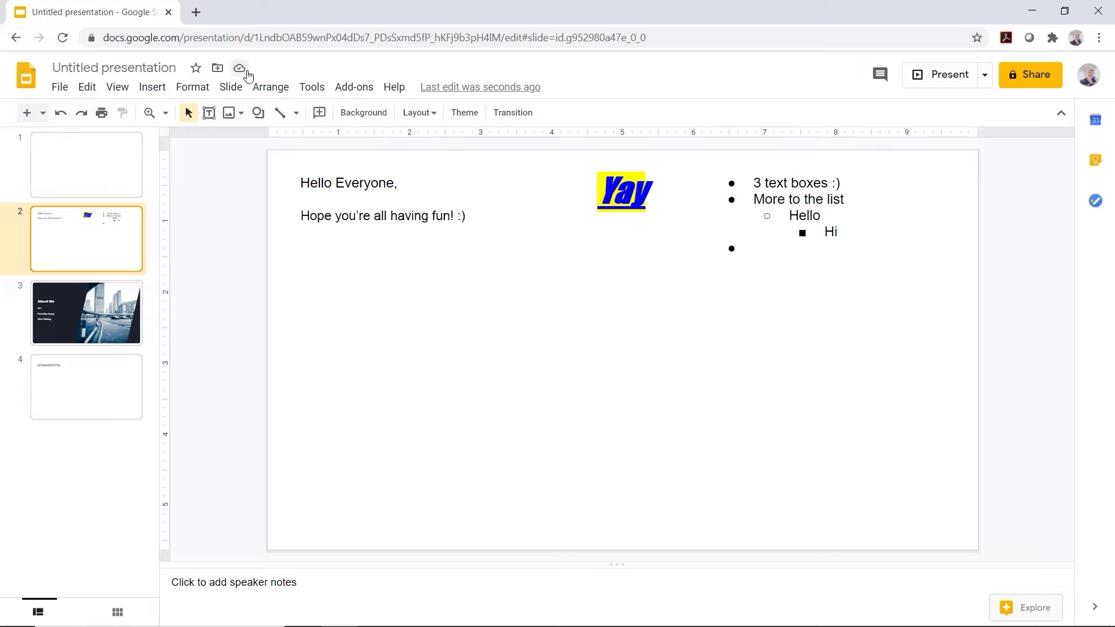
Delete the empty last bullet and the word 'Hi' from slide 2's bulleted list
{"action": "left_click", "coordinate": [743, 247]}
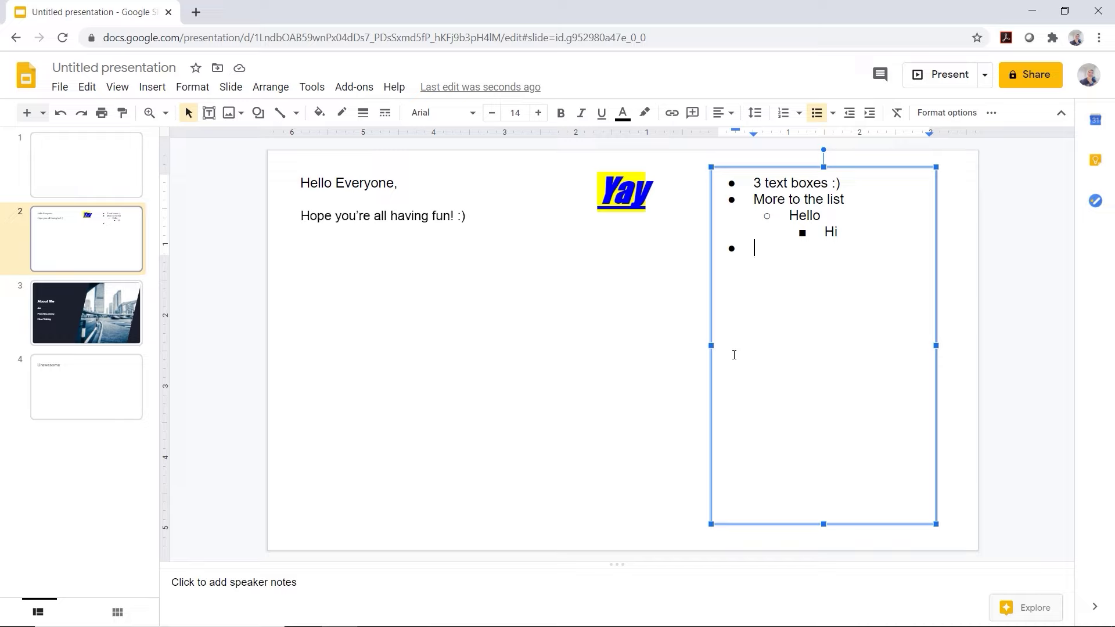
{"action": "key", "text": "BackSpace"}
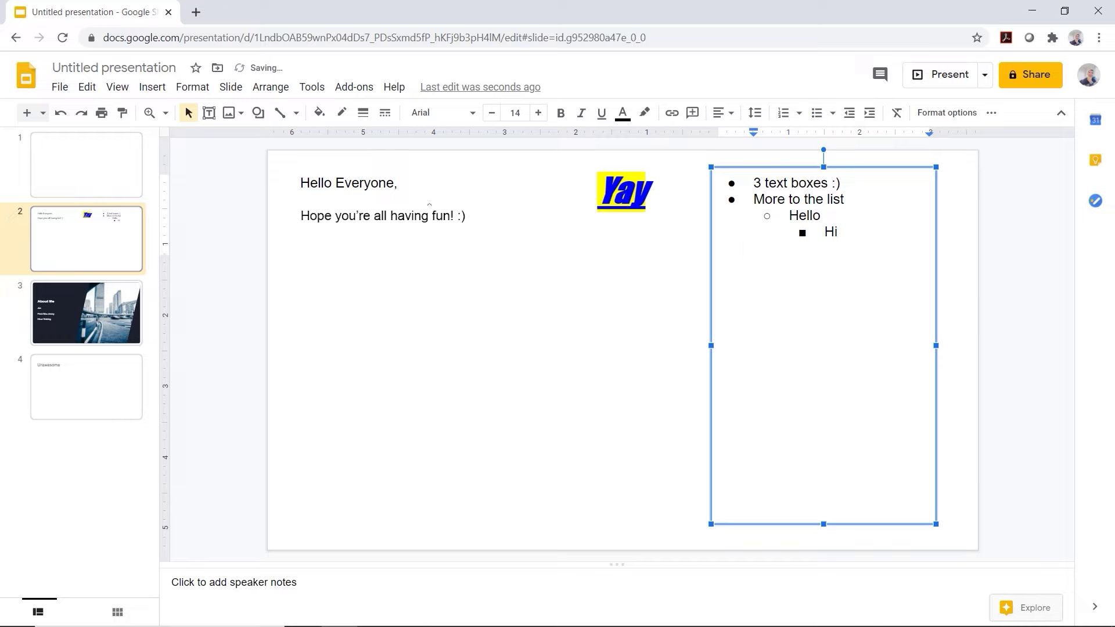
{"action": "left_click", "coordinate": [842, 232]}
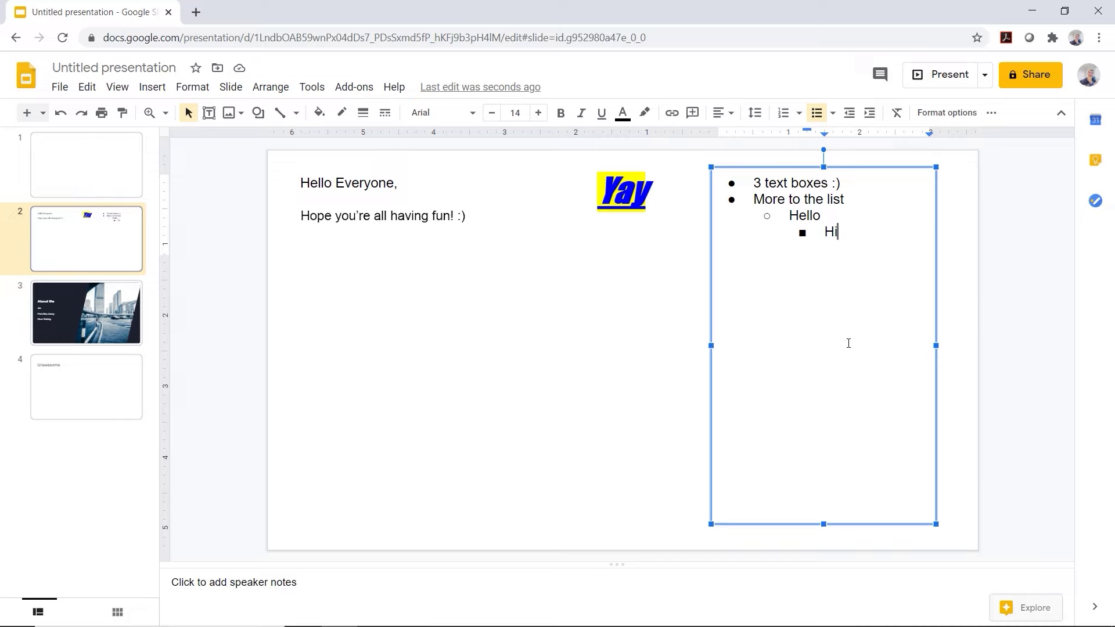
{"action": "key", "text": "BackSpace"}
{"action": "key", "text": "BackSpace"}
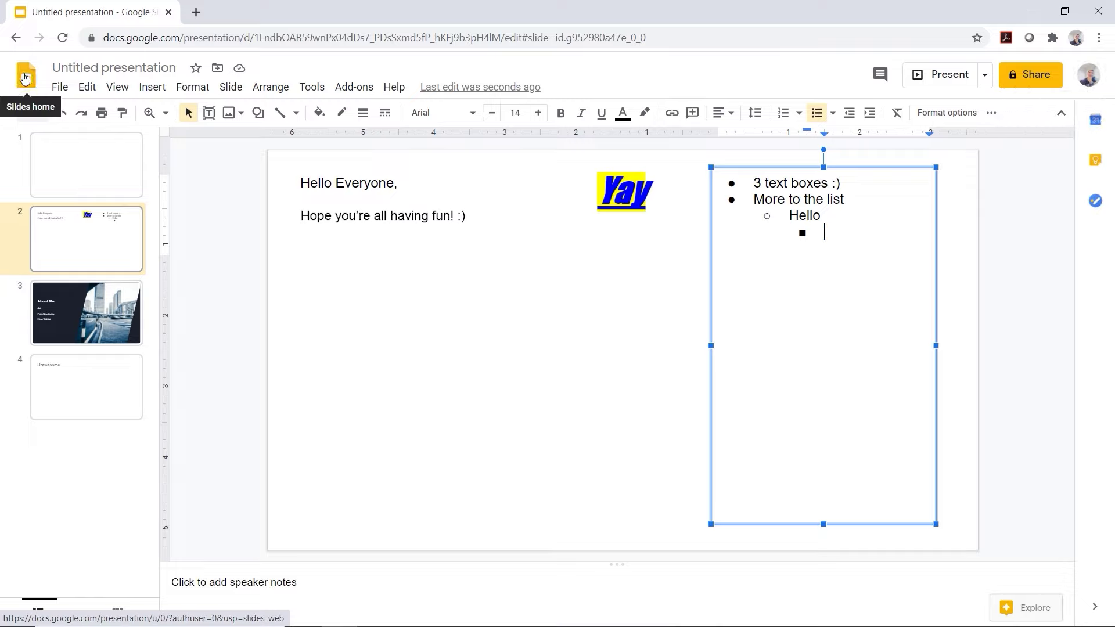
Reopen the Untitled presentation from the Slides home page
{"action": "left_click", "coordinate": [24, 78]}
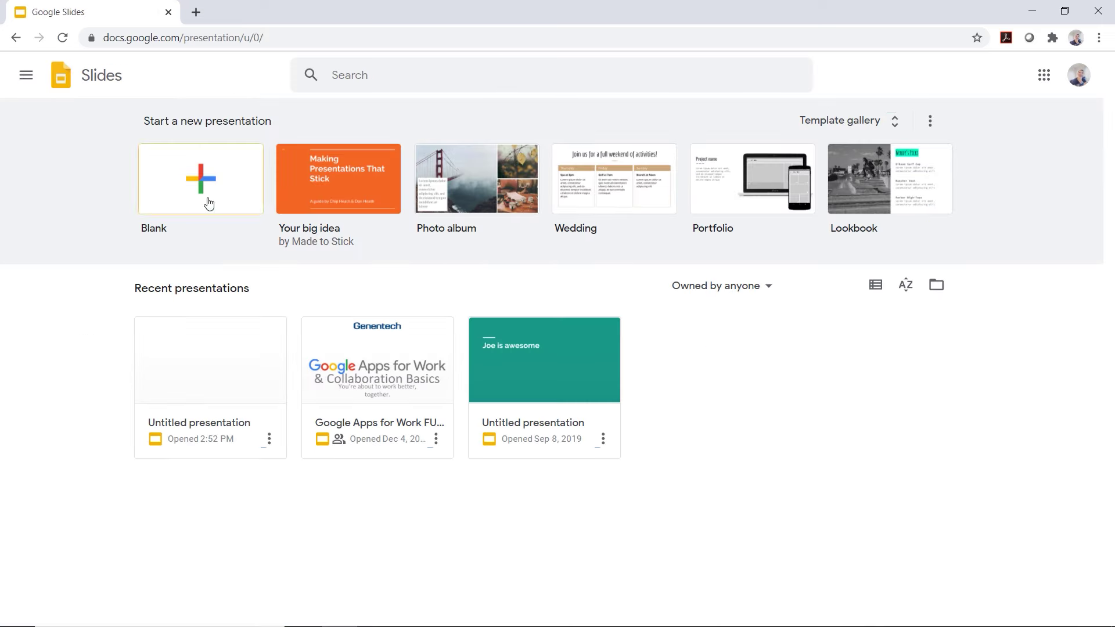
{"action": "left_click", "coordinate": [217, 430]}
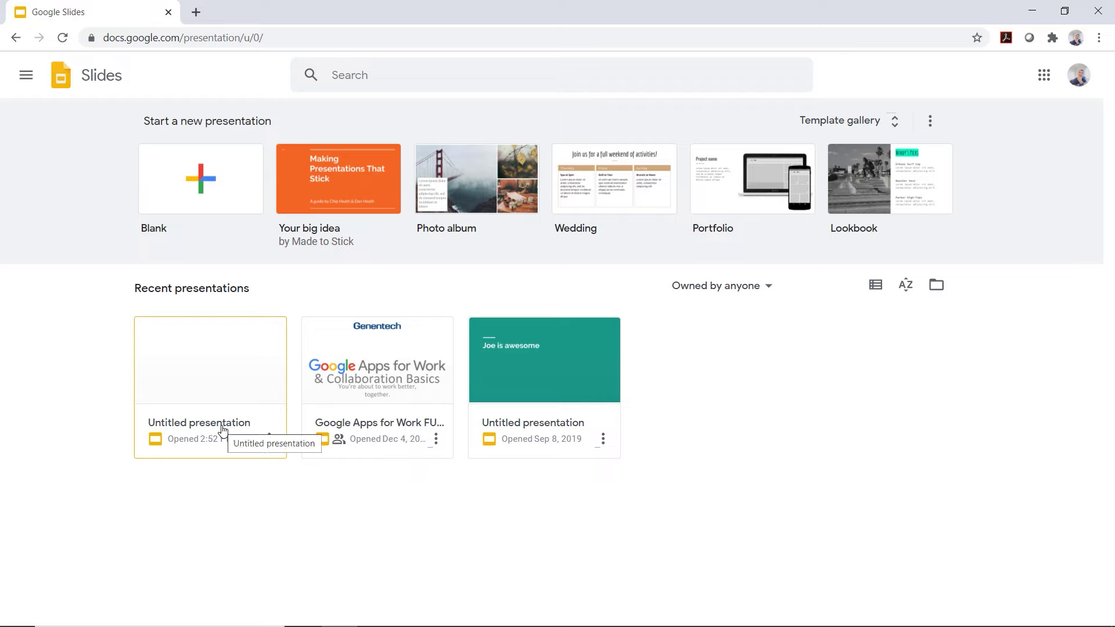
{"action": "left_click", "coordinate": [216, 381]}
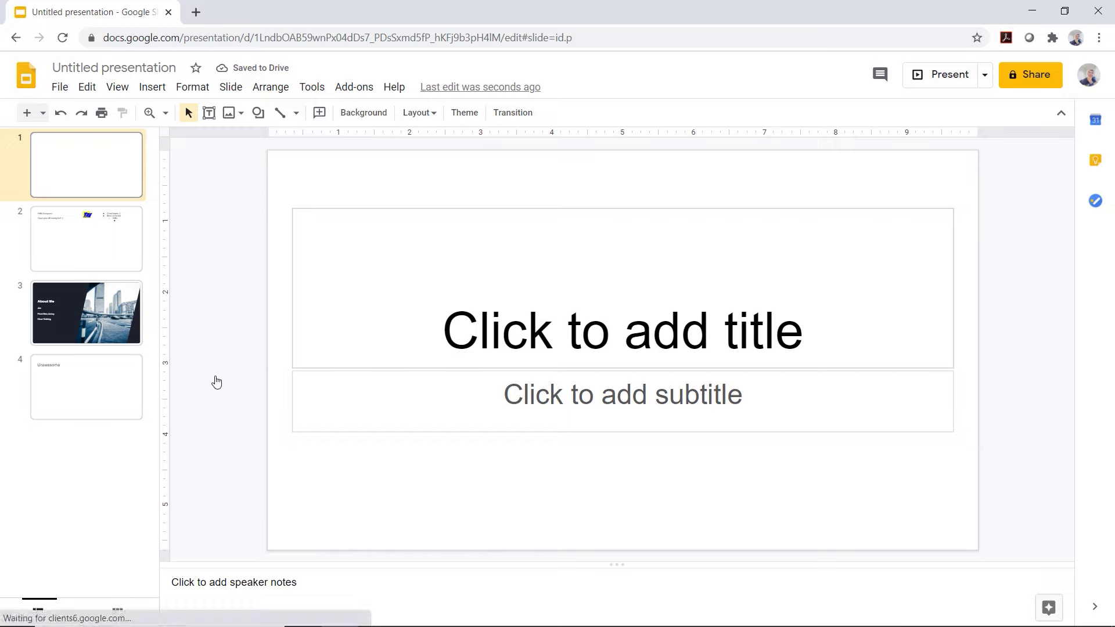
Rename the presentation to 'Joe's Fun Presentation' and show its My Drive location
{"action": "left_click", "coordinate": [118, 67]}
{"action": "type", "text": "J"}
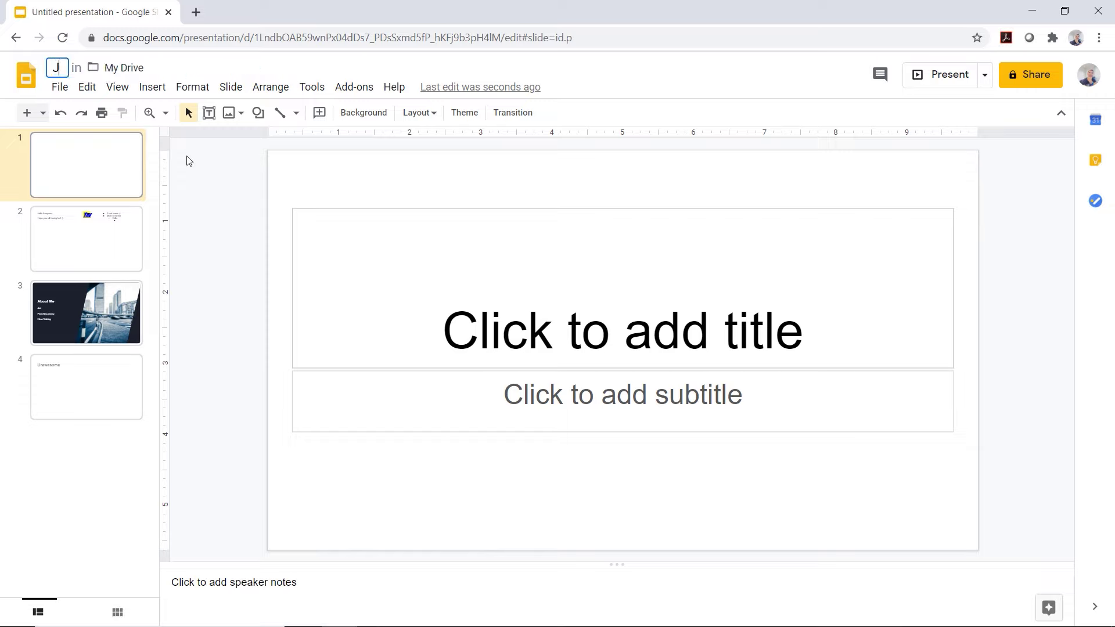
{"action": "type", "text": "oe's Fun "}
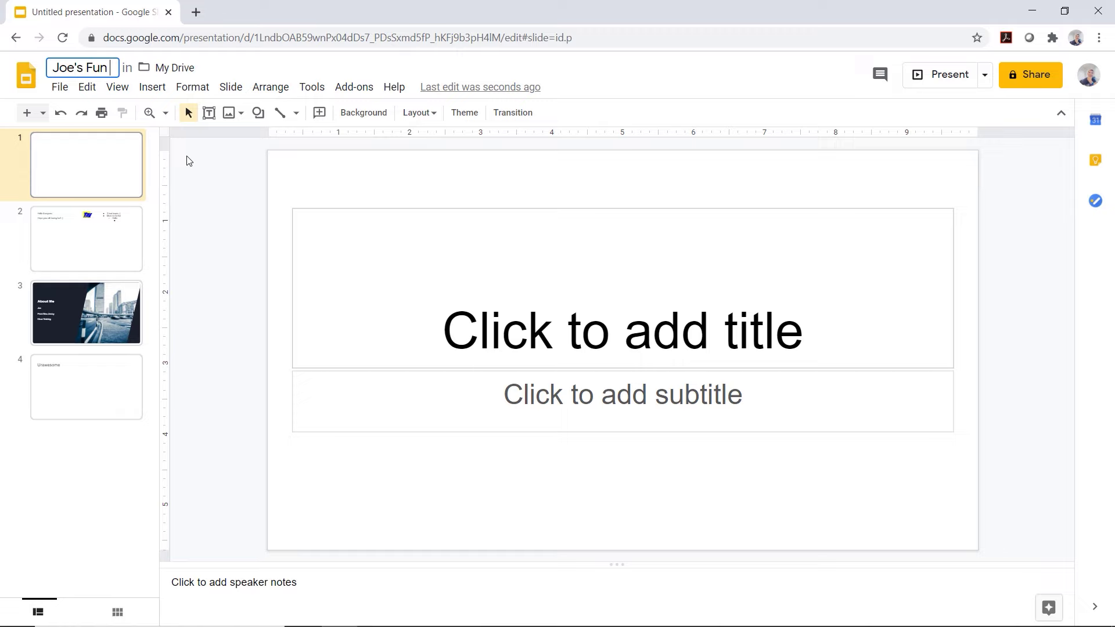
{"action": "type", "text": "Presenta"}
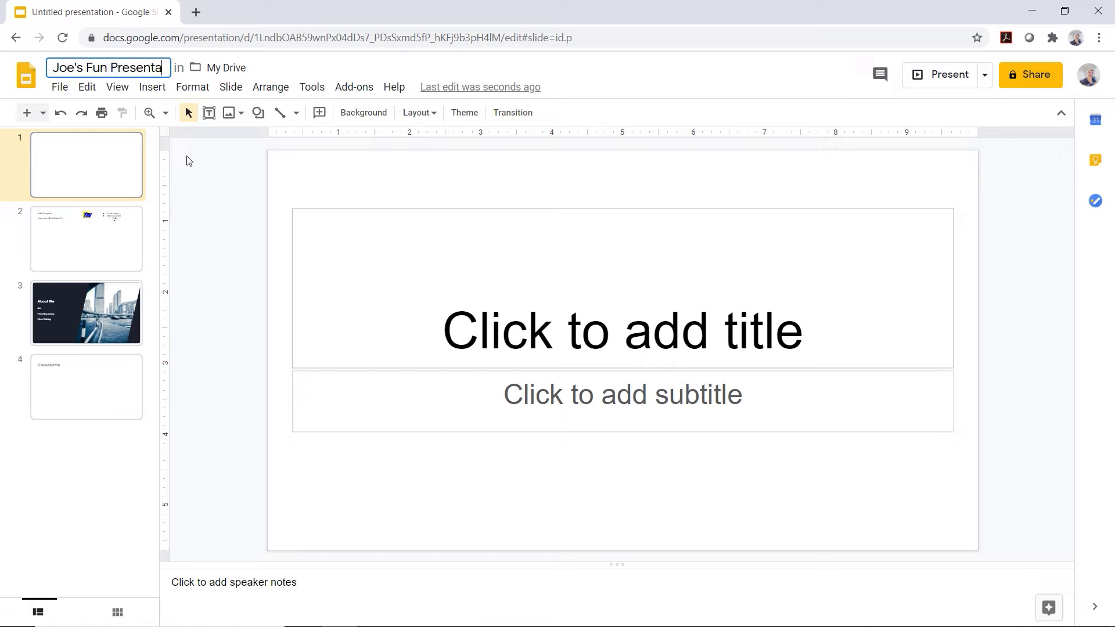
{"action": "type", "text": "tion"}
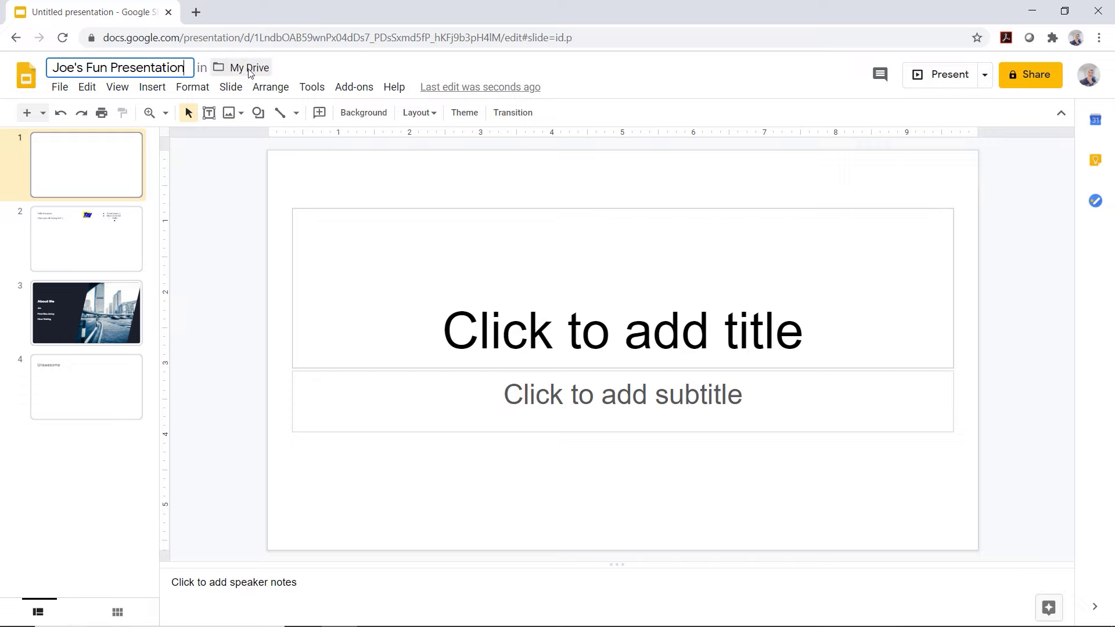
{"action": "left_click", "coordinate": [249, 68]}
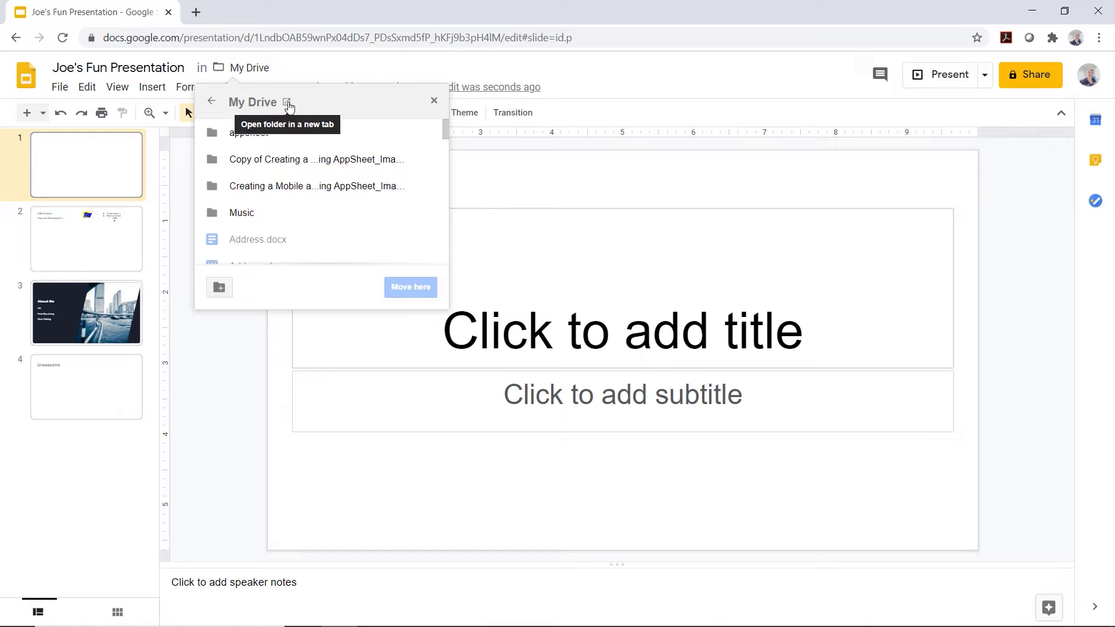
Open My Drive in a new tab, then close it and the presentation's browser window
{"action": "left_click", "coordinate": [287, 103]}
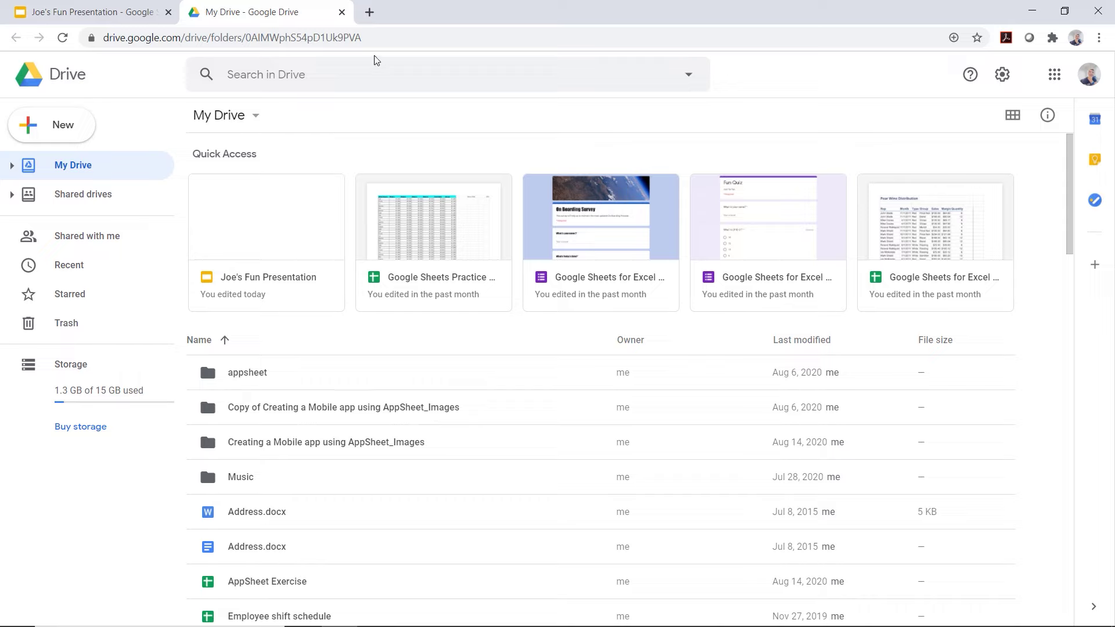
{"action": "left_click", "coordinate": [341, 12]}
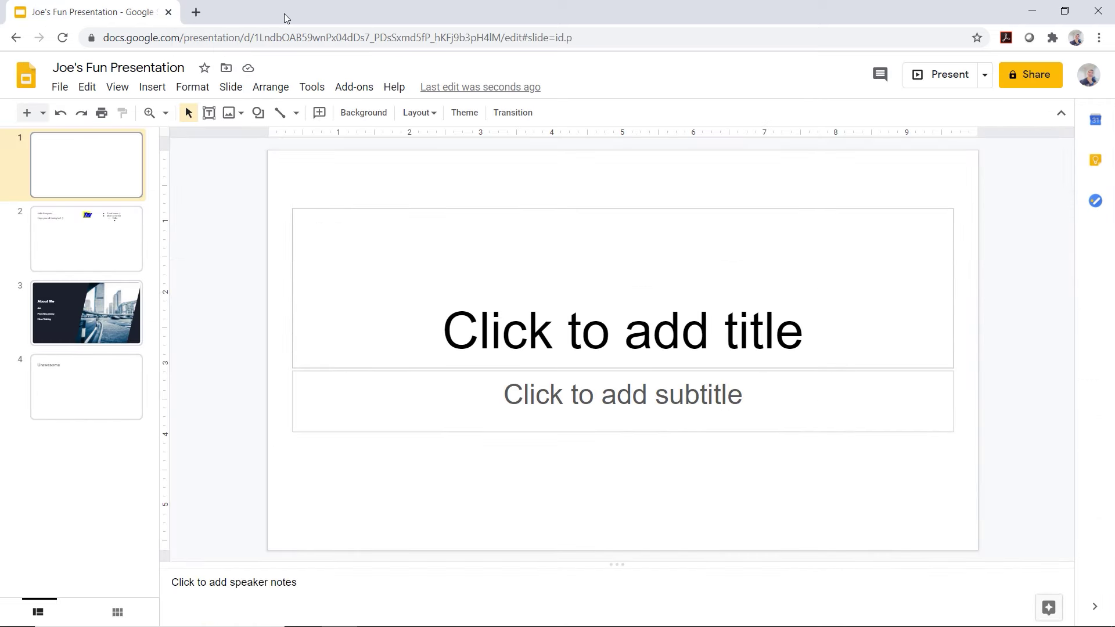
{"action": "left_click", "coordinate": [168, 13]}
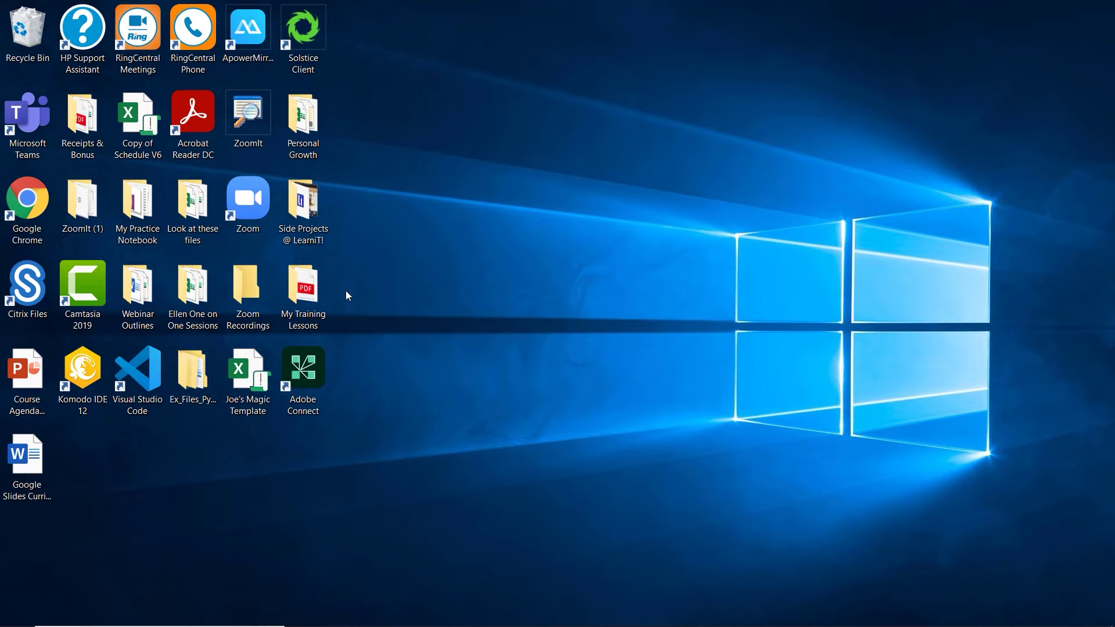
Launch Chrome, go to Google Drive and open Joe's Fun Presentation from recent files
{"action": "left_click", "coordinate": [40, 198]}
{"action": "double_click", "coordinate": [41, 198]}
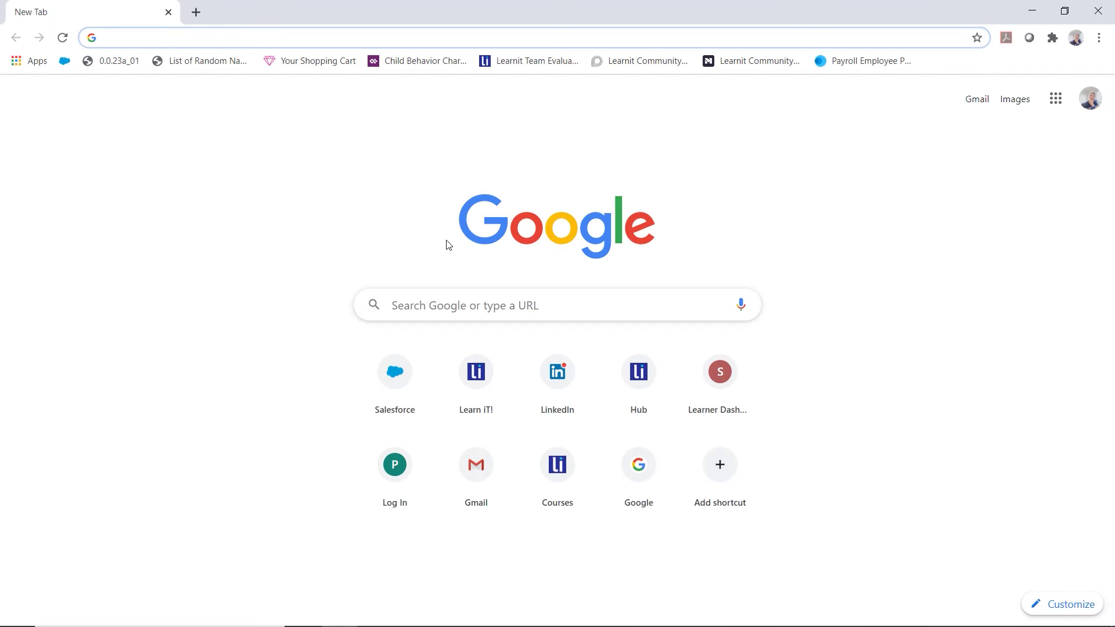
{"action": "left_click", "coordinate": [1055, 108]}
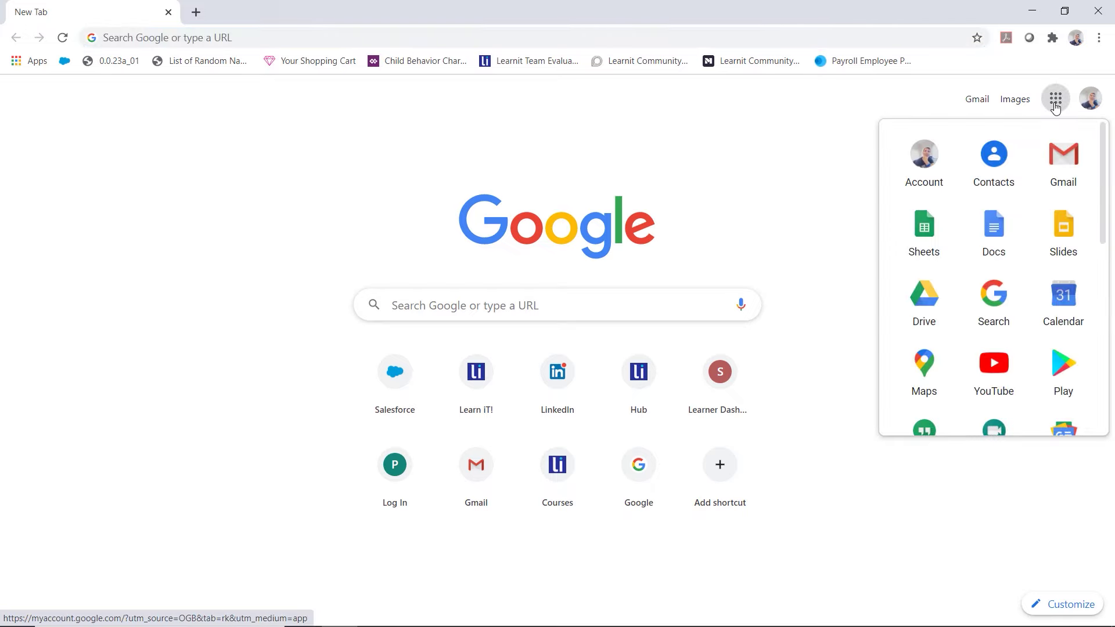
{"action": "left_click", "coordinate": [941, 323]}
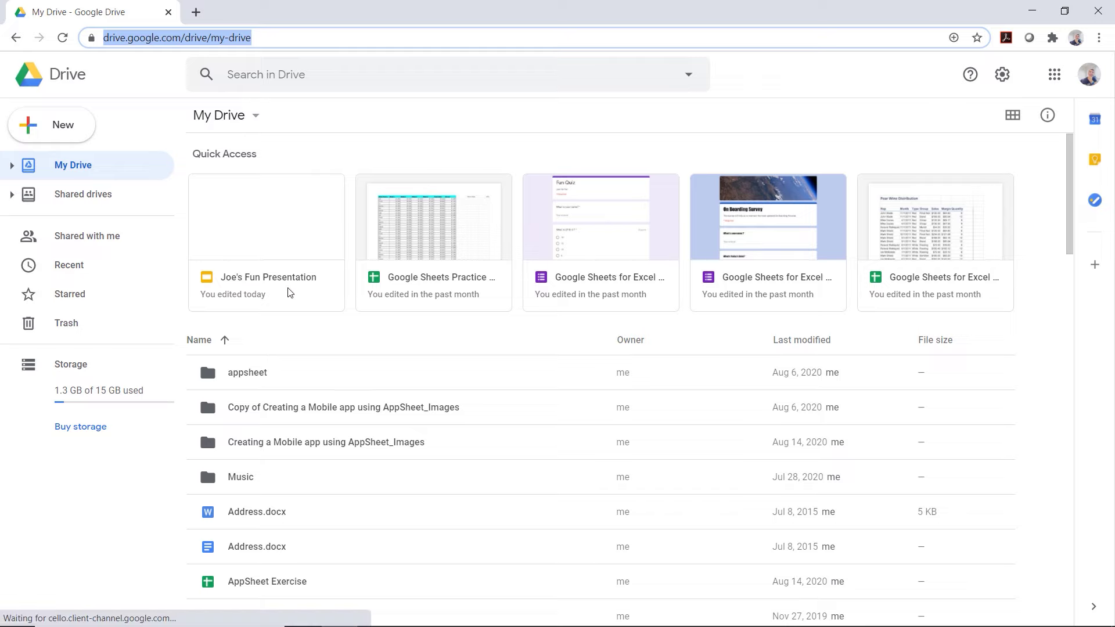
{"action": "left_click", "coordinate": [263, 235]}
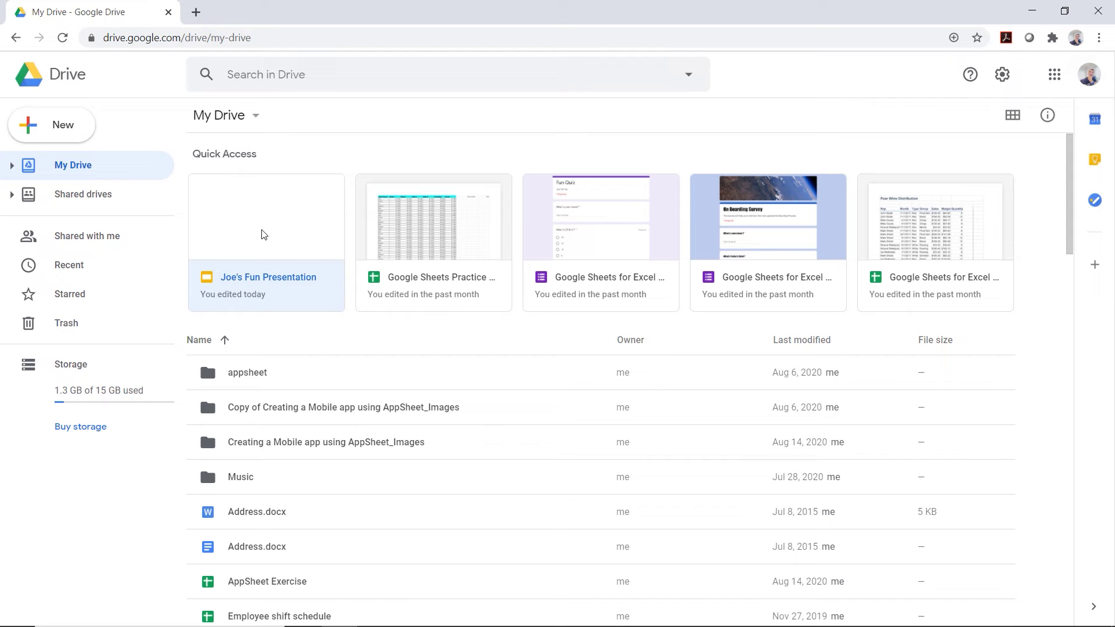
{"action": "double_click", "coordinate": [263, 235]}
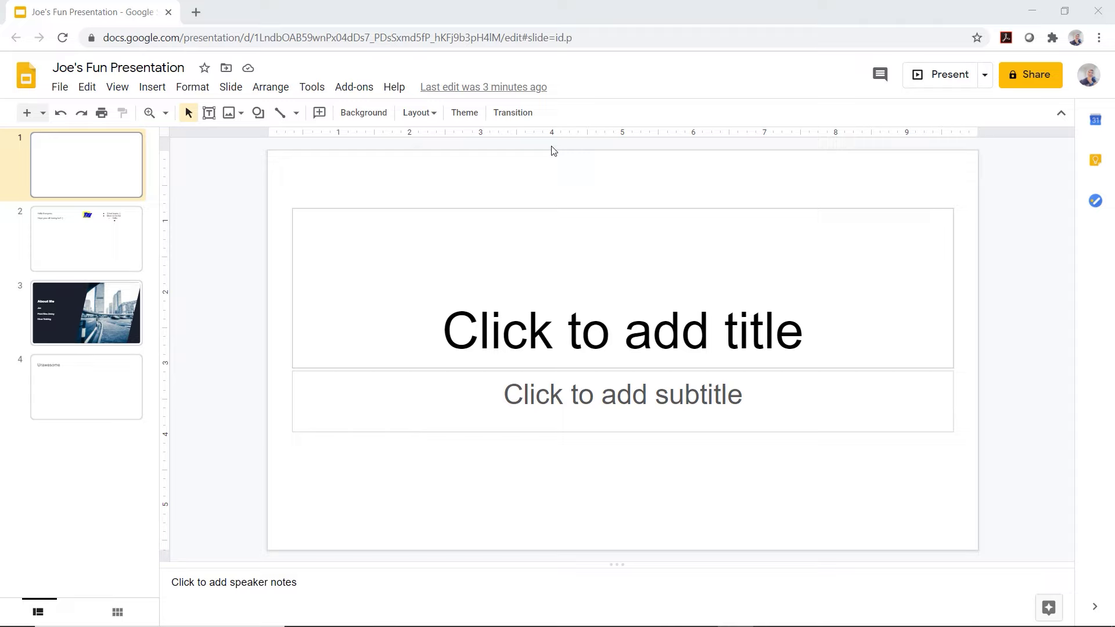
Insert a new blank slide after slide 4, Urawesome
{"action": "left_click", "coordinate": [95, 241]}
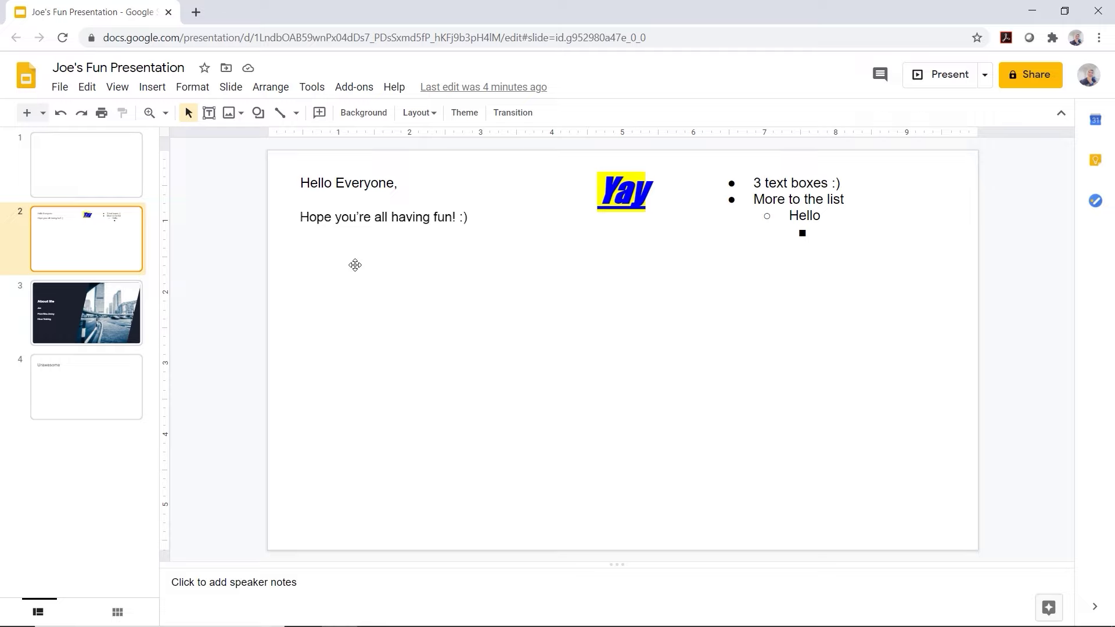
{"action": "left_click", "coordinate": [102, 381]}
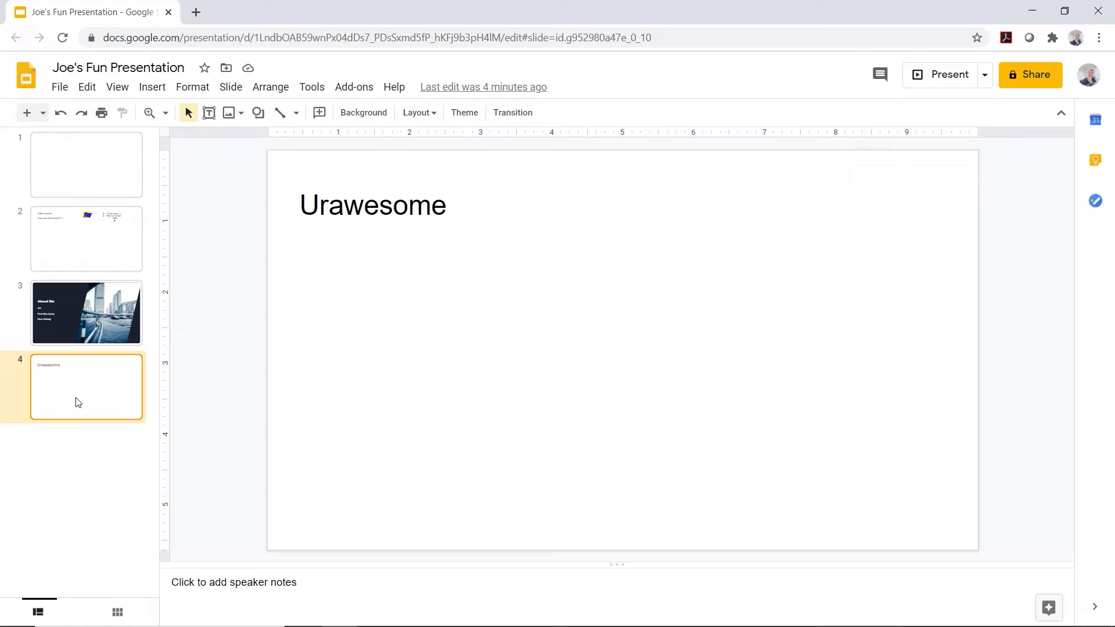
{"action": "left_click", "coordinate": [153, 87]}
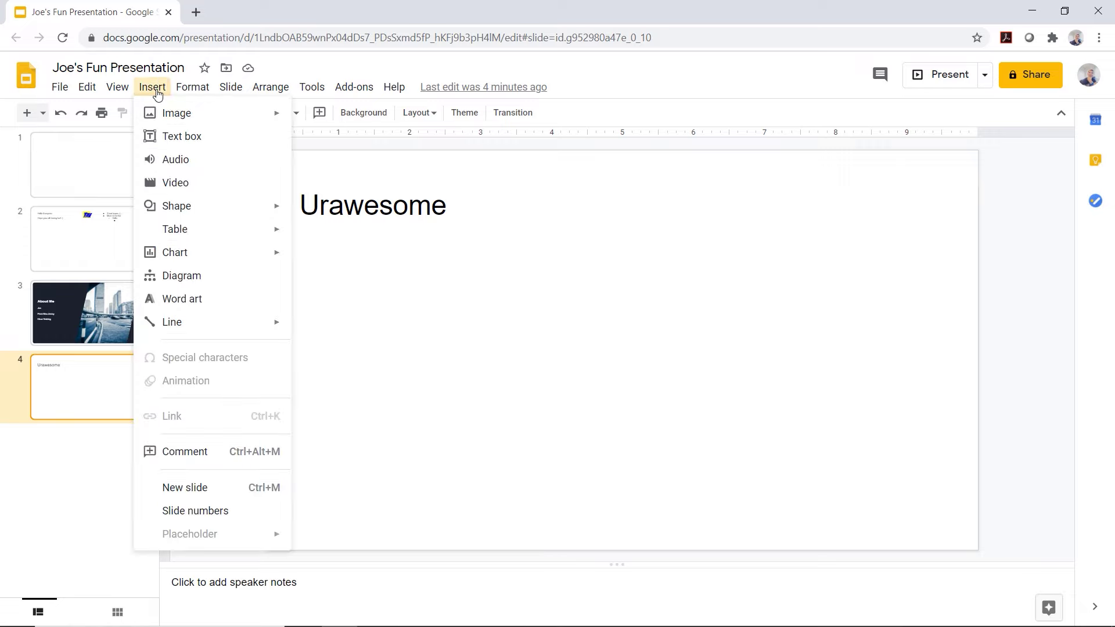
{"action": "left_click", "coordinate": [219, 489]}
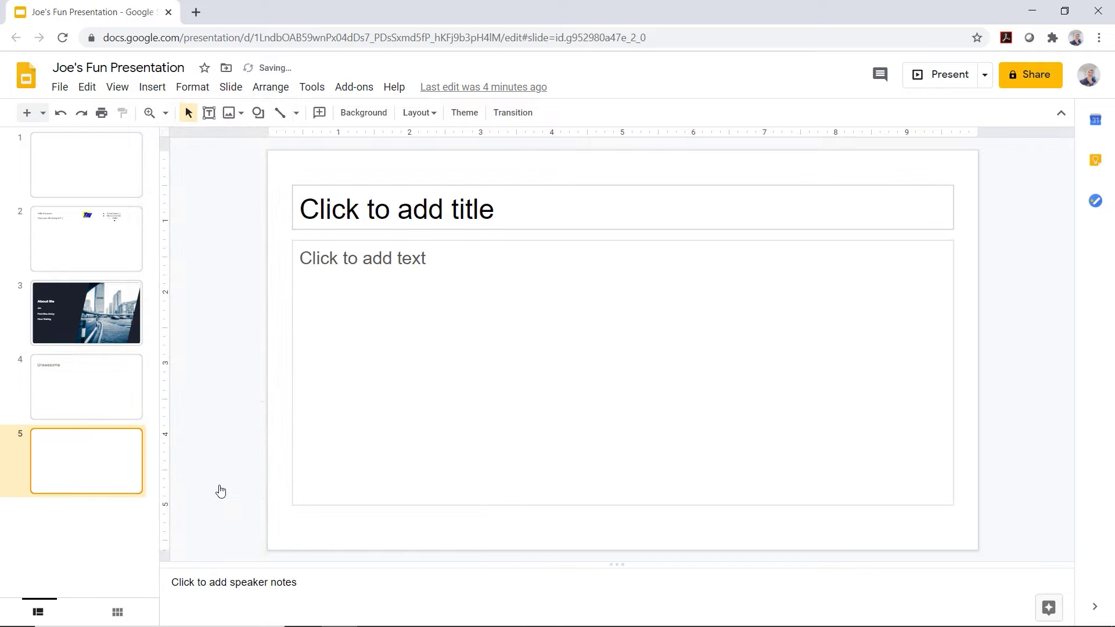
Type 'Shapes and Lines' as the slide 5 title
{"action": "left_click", "coordinate": [389, 210]}
{"action": "type", "text": "Sh"}
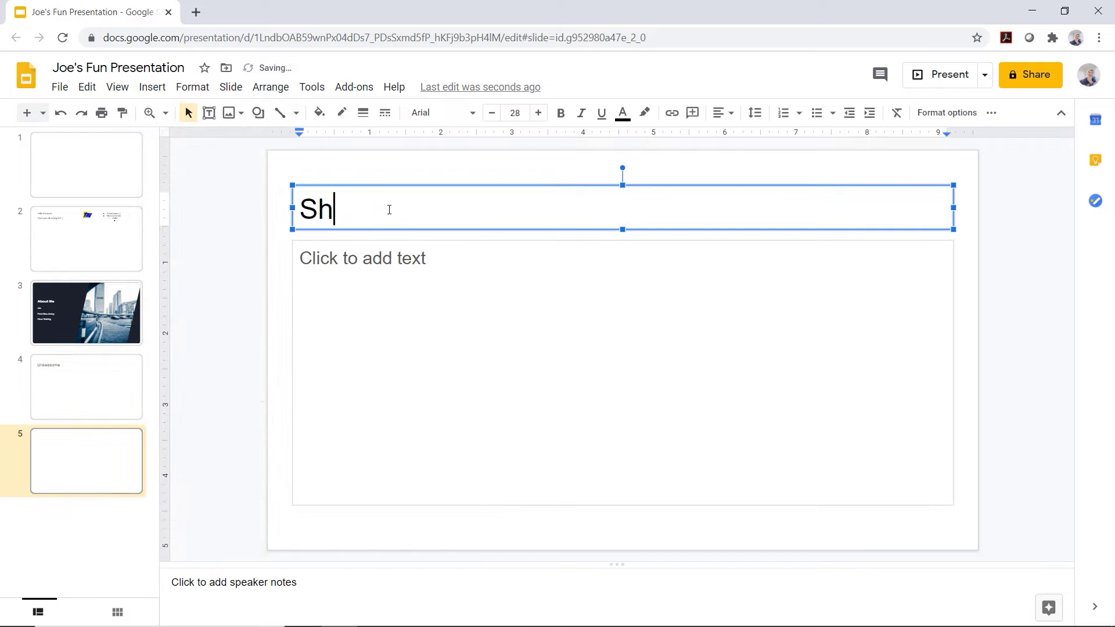
{"action": "type", "text": "apes and Li"}
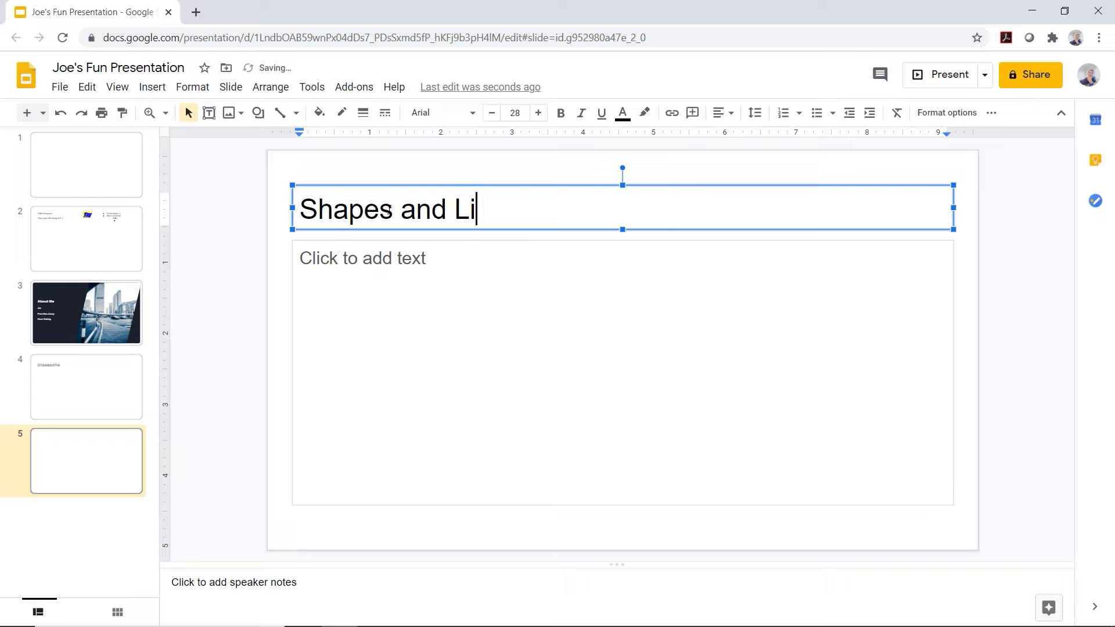
{"action": "type", "text": "nes"}
{"action": "left_click", "coordinate": [405, 288]}
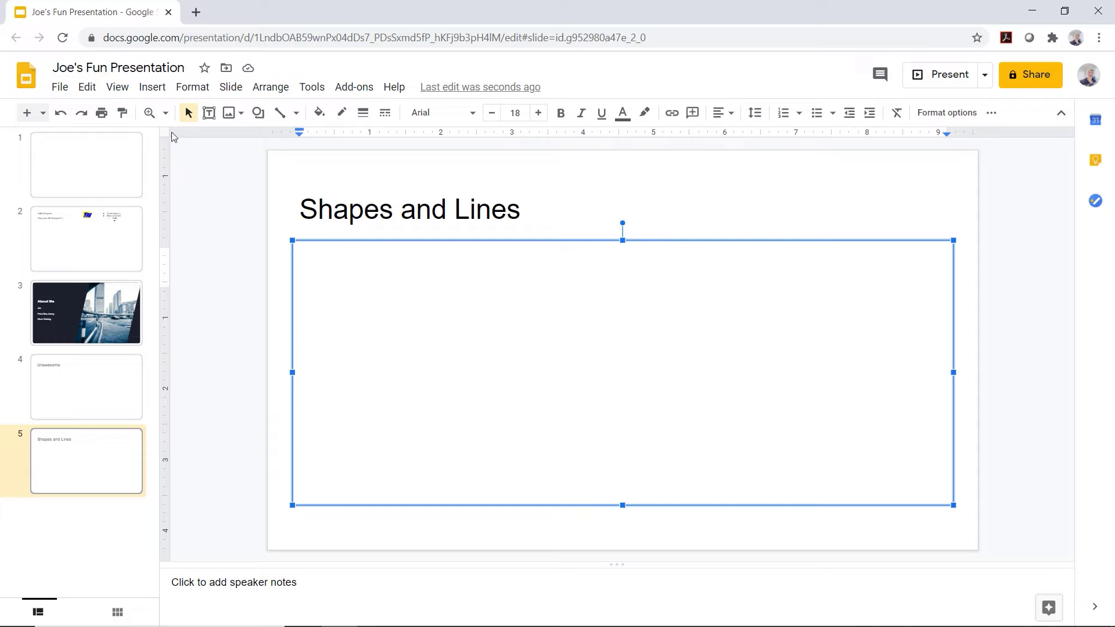
{"action": "left_click", "coordinate": [162, 97]}
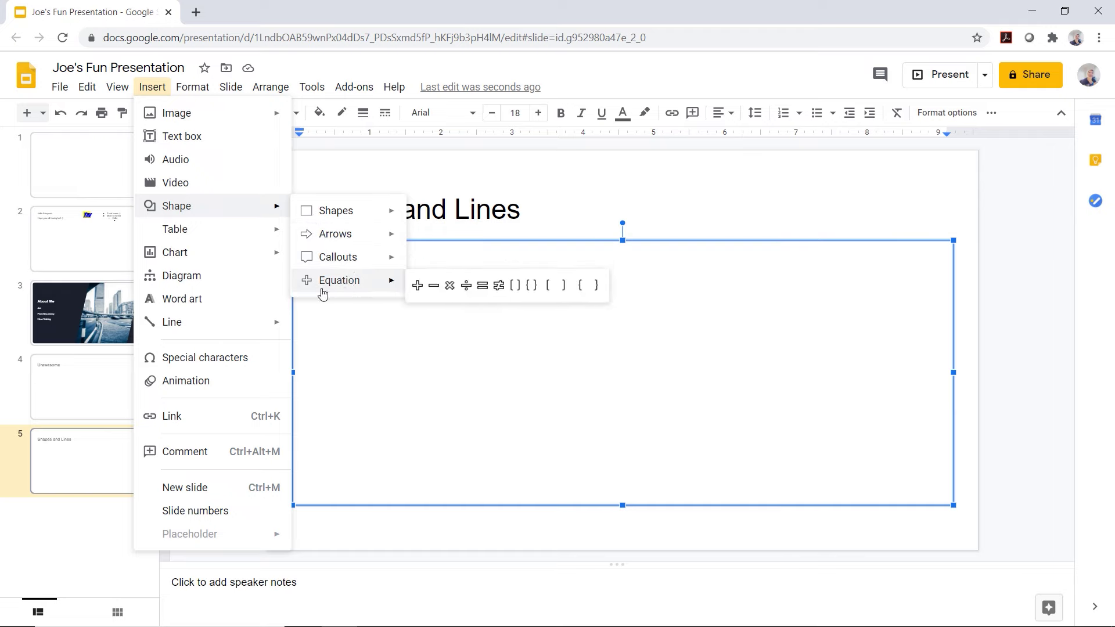
{"action": "mouse_move", "coordinate": [210, 322]}
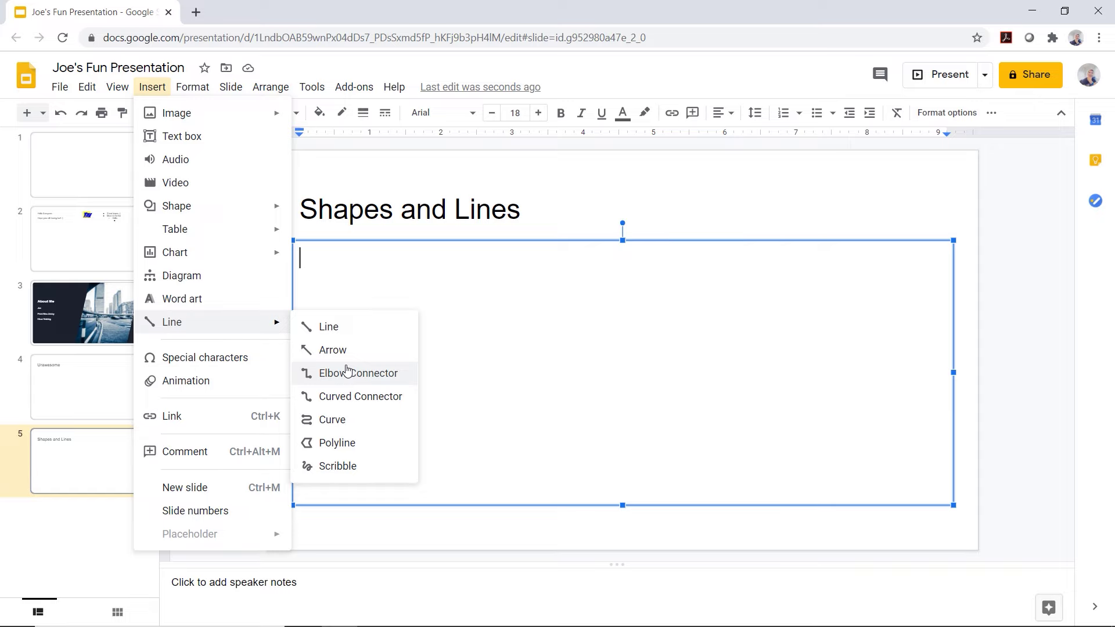
Draw an arrow line slanting down-right below the title, then shift it right and down
{"action": "left_click", "coordinate": [328, 350]}
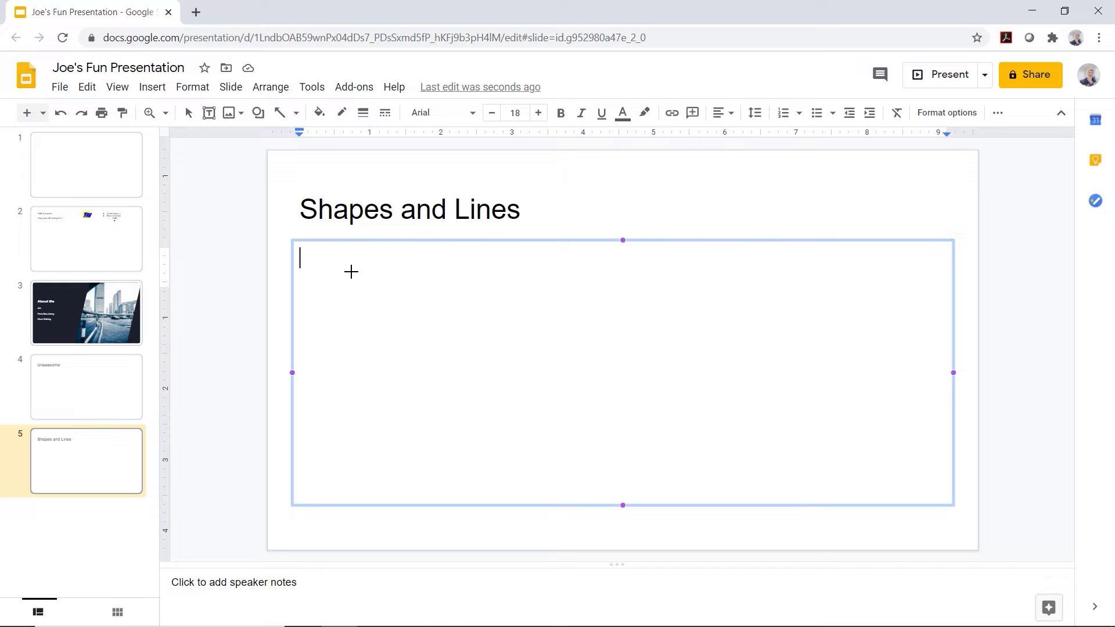
{"action": "left_click_drag", "start_coordinate": [352, 271], "coordinate": [557, 399]}
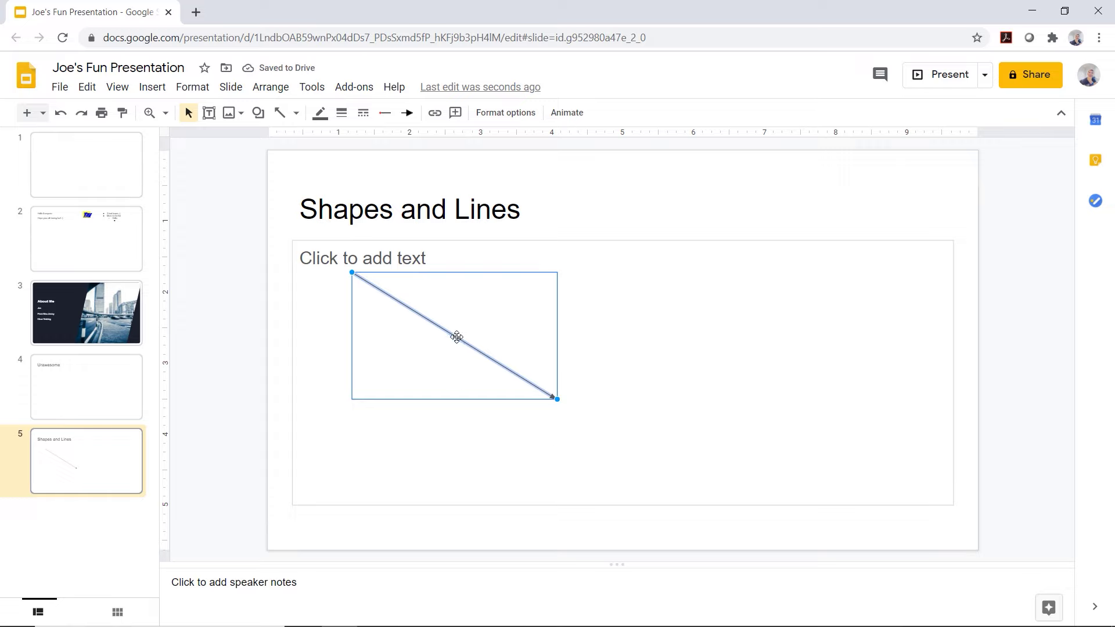
{"action": "left_click_drag", "start_coordinate": [457, 337], "coordinate": [658, 376]}
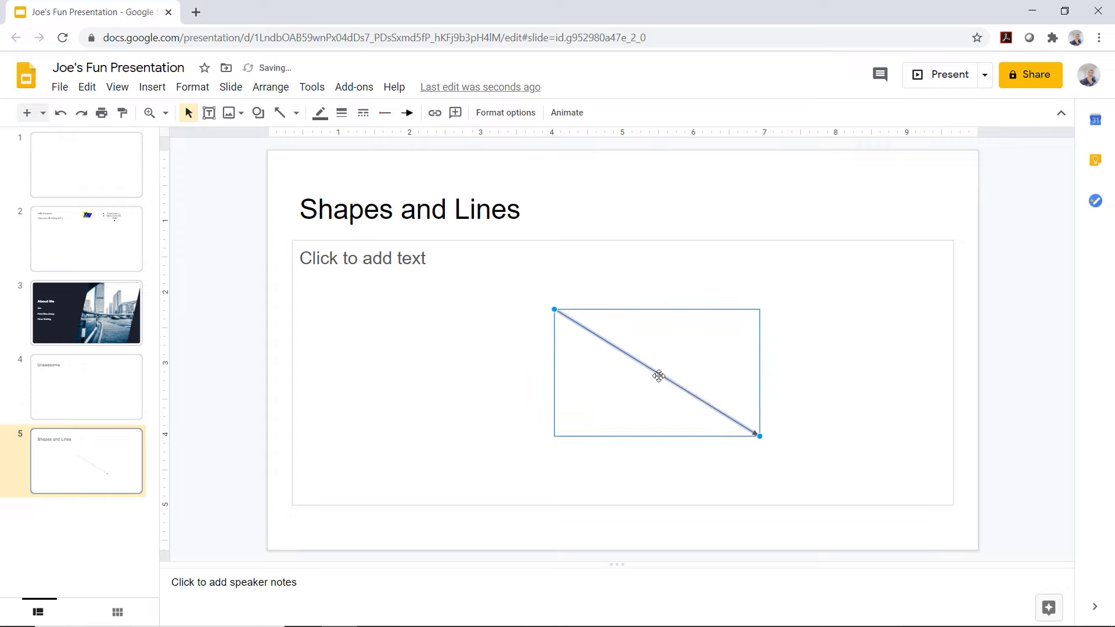
{"action": "left_click", "coordinate": [495, 377]}
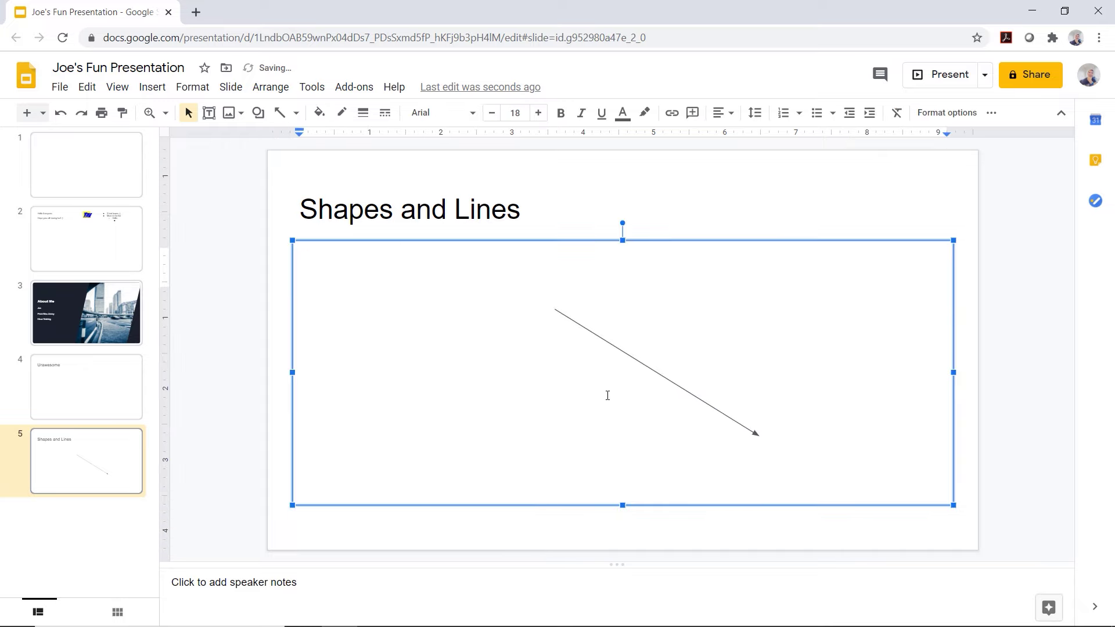
Draw a square below the title with the rectangle shape and position it
{"action": "left_click", "coordinate": [149, 90]}
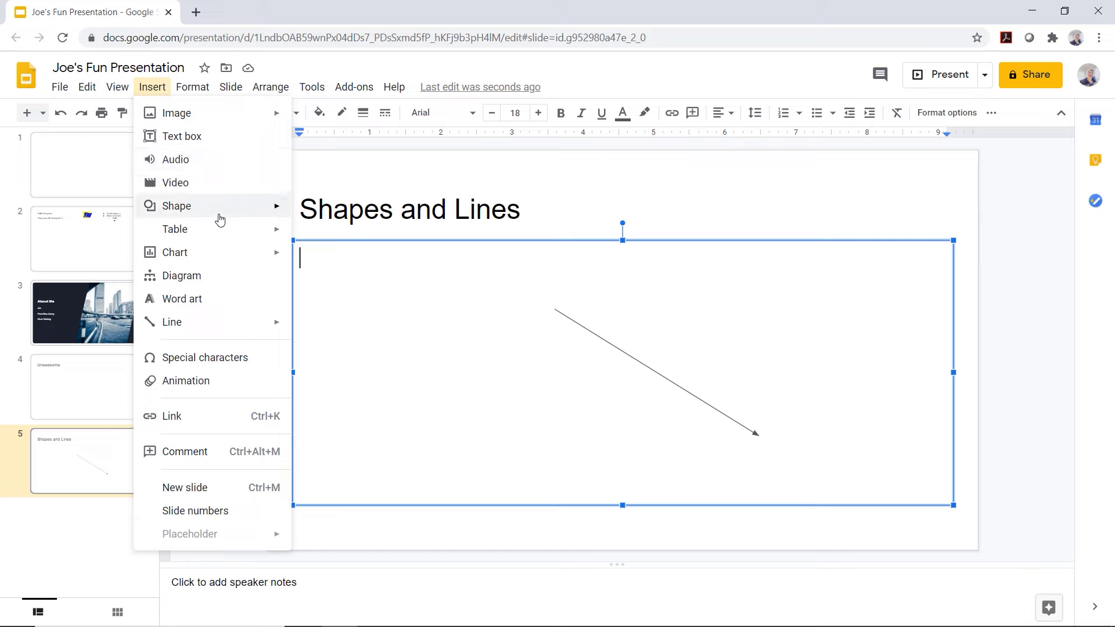
{"action": "mouse_move", "coordinate": [176, 206]}
{"action": "mouse_move", "coordinate": [335, 211]}
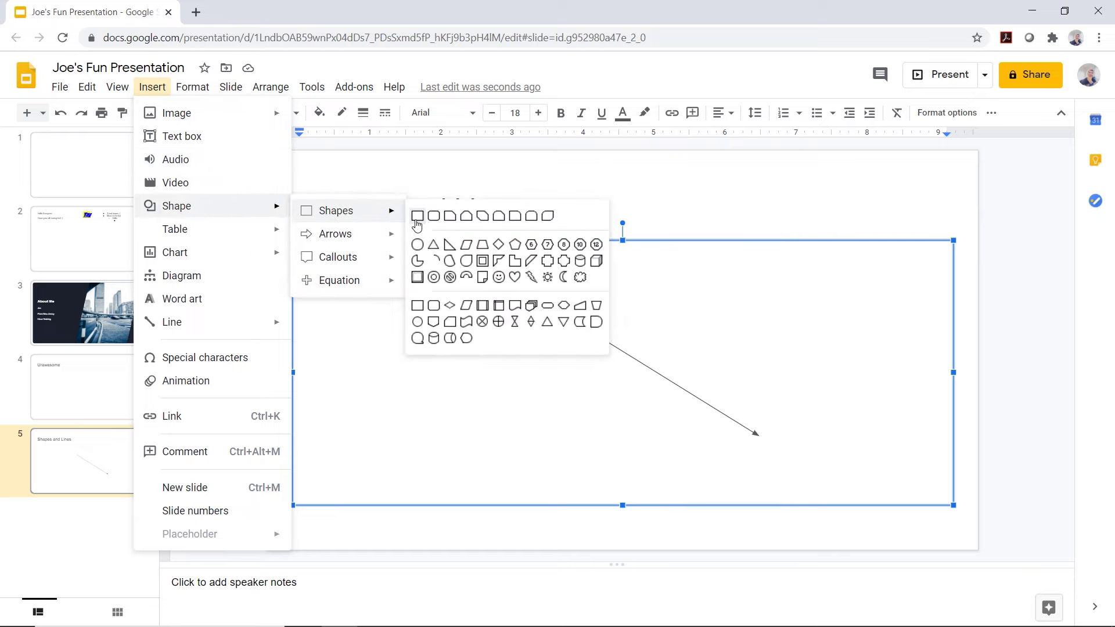
{"action": "left_click", "coordinate": [416, 218]}
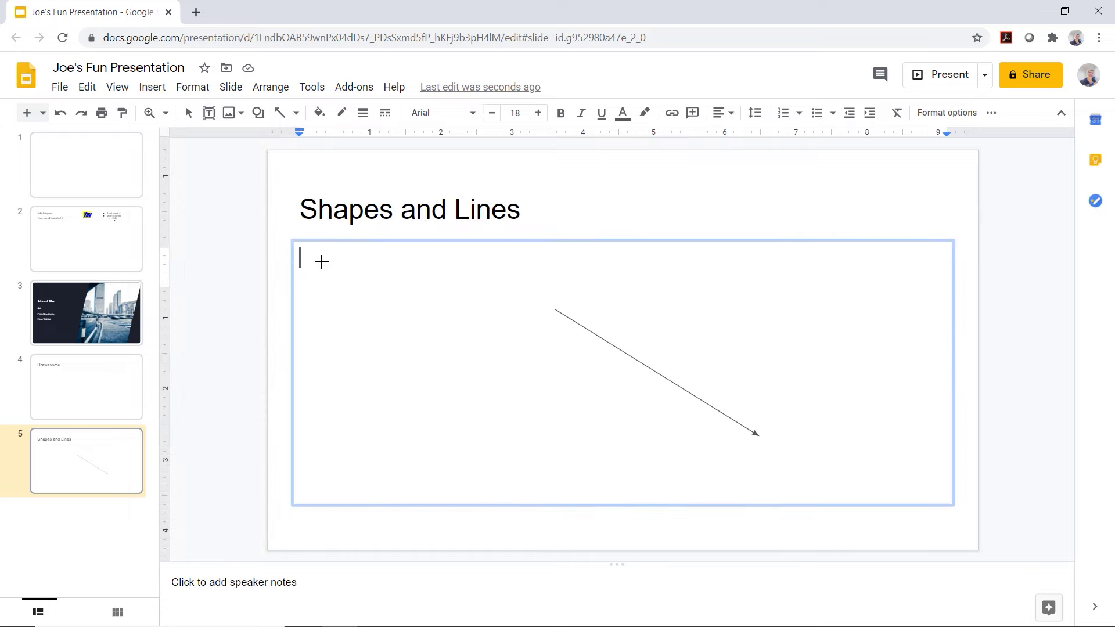
{"action": "left_click_drag", "start_coordinate": [321, 262], "coordinate": [410, 342]}
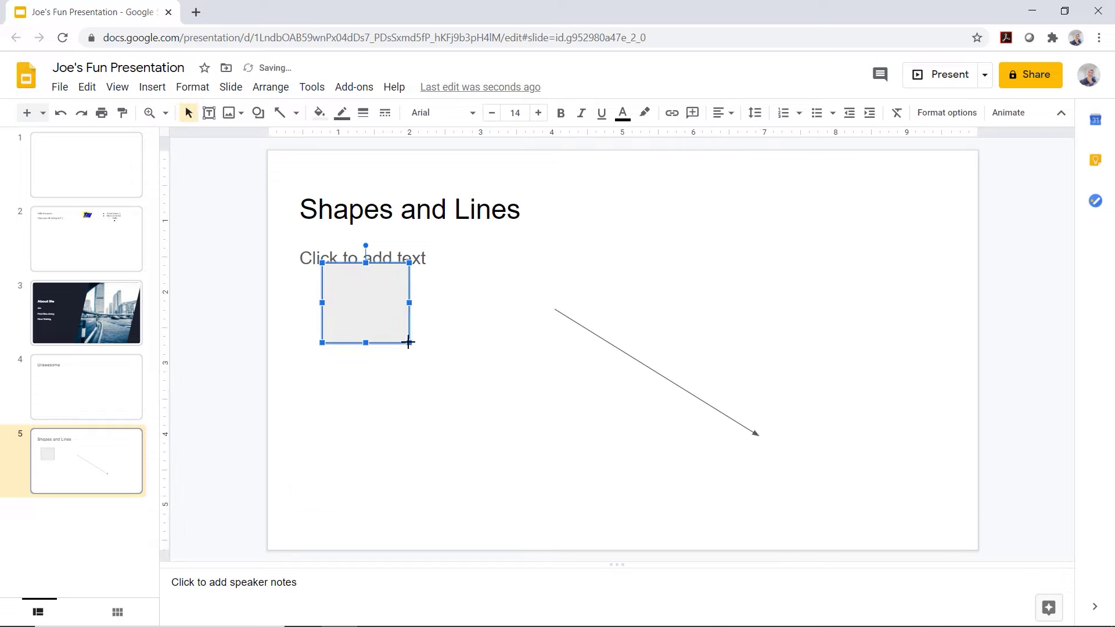
{"action": "left_click_drag", "start_coordinate": [368, 303], "coordinate": [411, 329]}
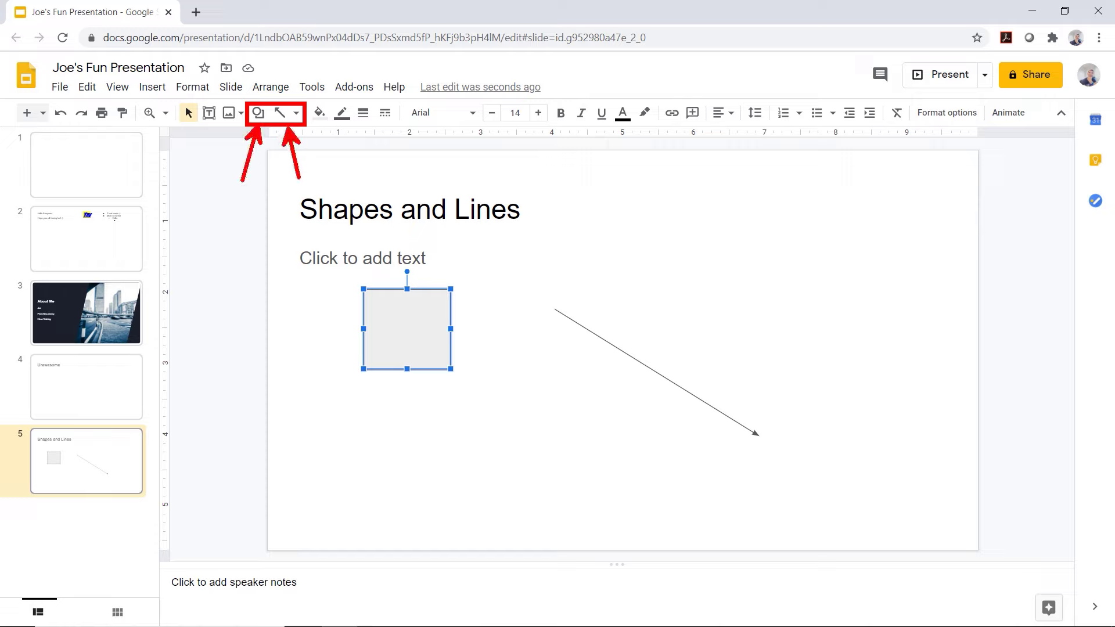
Draw a small circle with the oval shape below the square
{"action": "left_click", "coordinate": [259, 116]}
{"action": "mouse_move", "coordinate": [294, 139]}
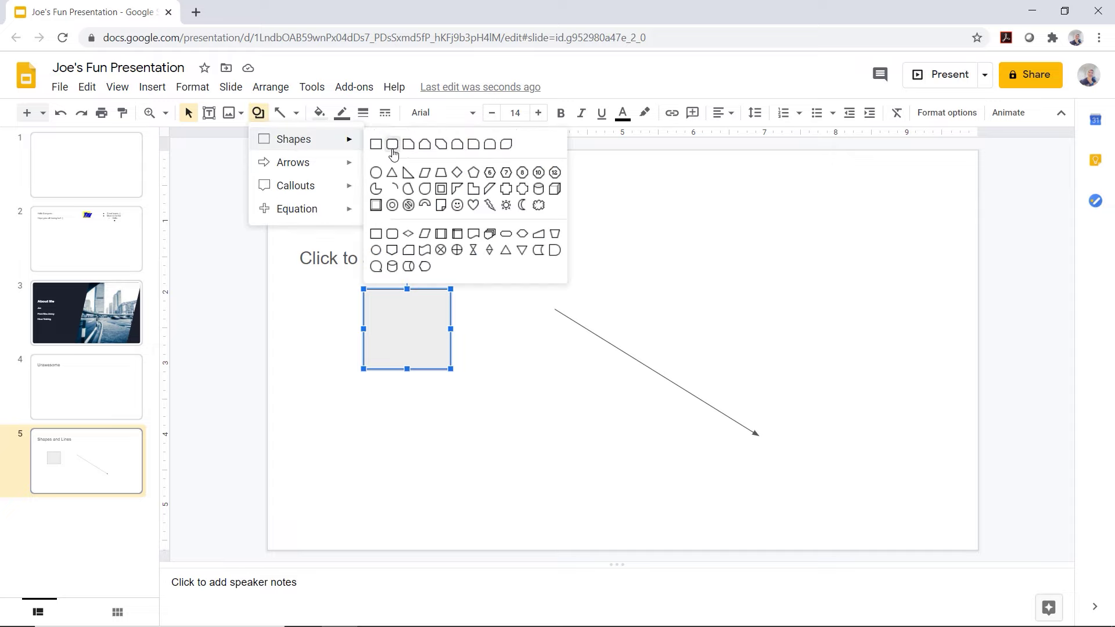
{"action": "left_click", "coordinate": [376, 173]}
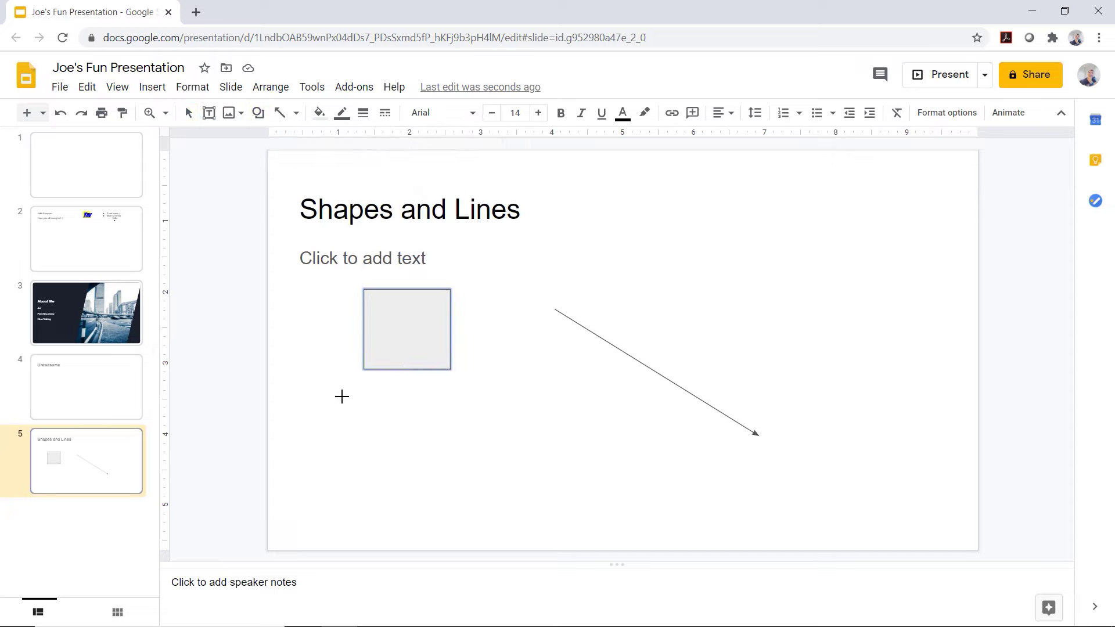
{"action": "left_click_drag", "start_coordinate": [321, 384], "coordinate": [394, 460]}
{"action": "mouse_move", "coordinate": [395, 460]}
{"action": "left_mouse_down"}
{"action": "mouse_move", "coordinate": [381, 428]}
{"action": "mouse_move", "coordinate": [399, 473]}
{"action": "mouse_move", "coordinate": [411, 465]}
{"action": "left_mouse_up"}
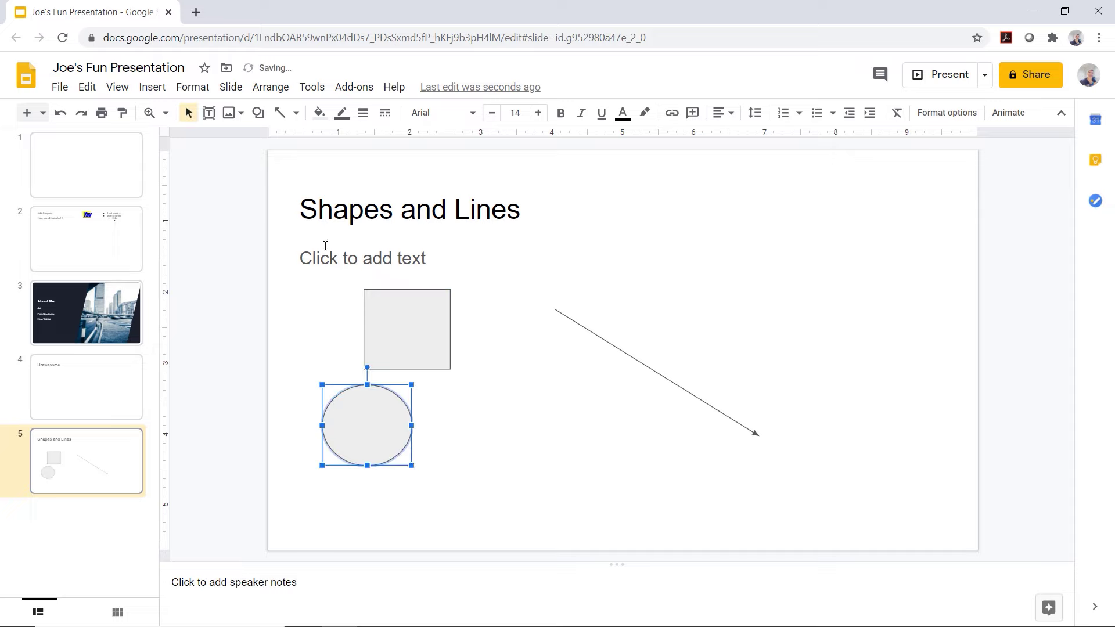
Draw a triangle beside the circle sized like the square, then move the circle slightly left
{"action": "left_click", "coordinate": [258, 113]}
{"action": "mouse_move", "coordinate": [305, 139]}
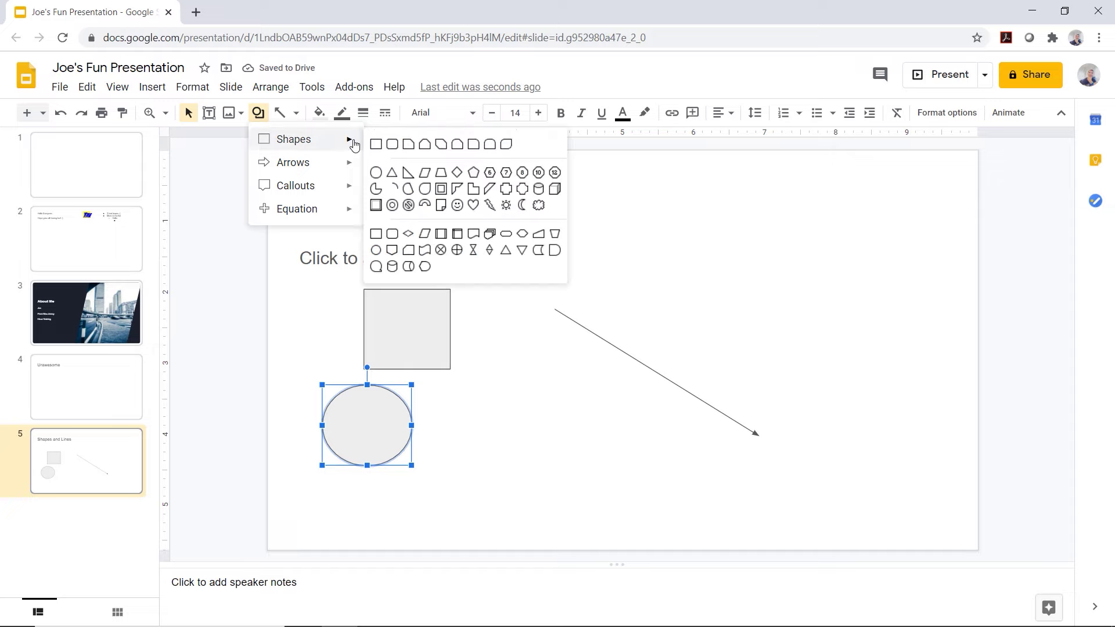
{"action": "left_click", "coordinate": [397, 176]}
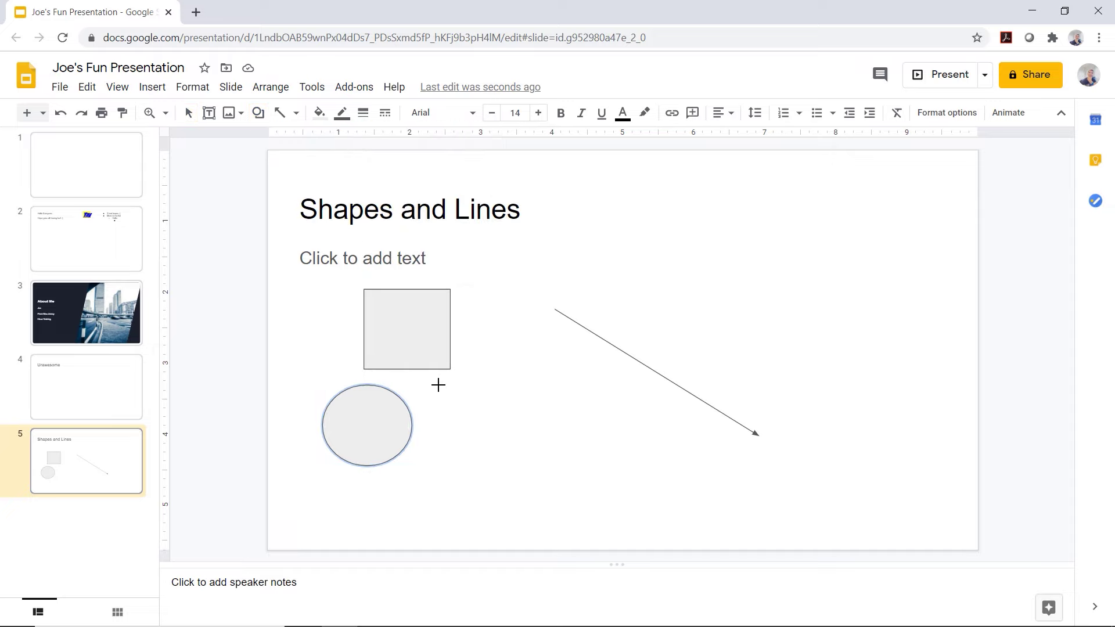
{"action": "left_click_drag", "start_coordinate": [438, 385], "coordinate": [508, 467]}
{"action": "left_click_drag", "start_coordinate": [507, 466], "coordinate": [524, 465]}
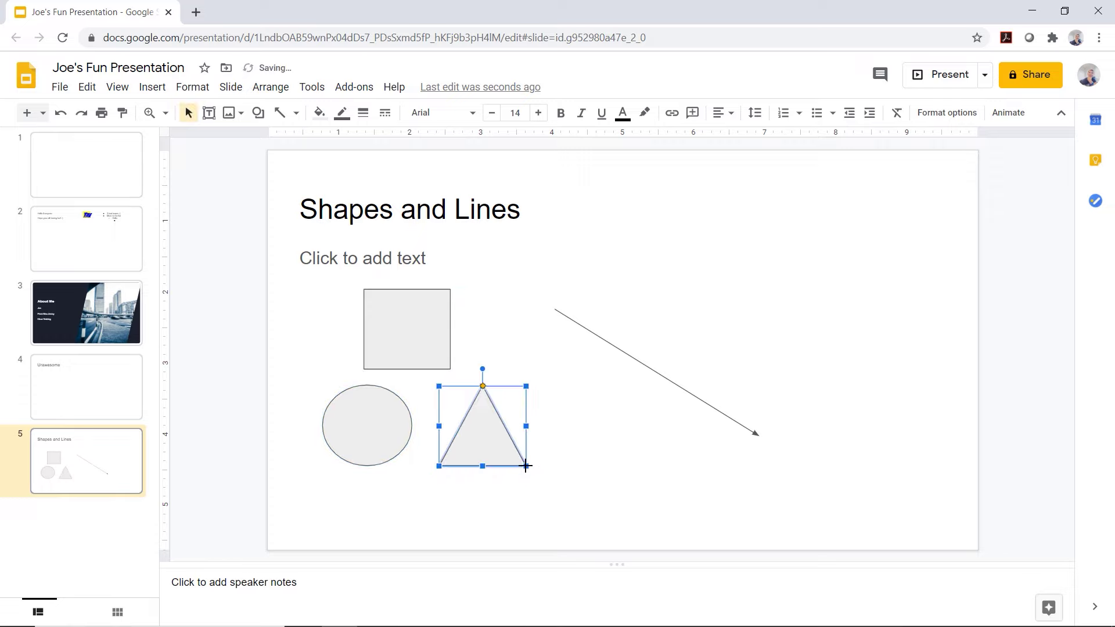
{"action": "left_click", "coordinate": [386, 430]}
{"action": "left_click_drag", "start_coordinate": [389, 427], "coordinate": [354, 423]}
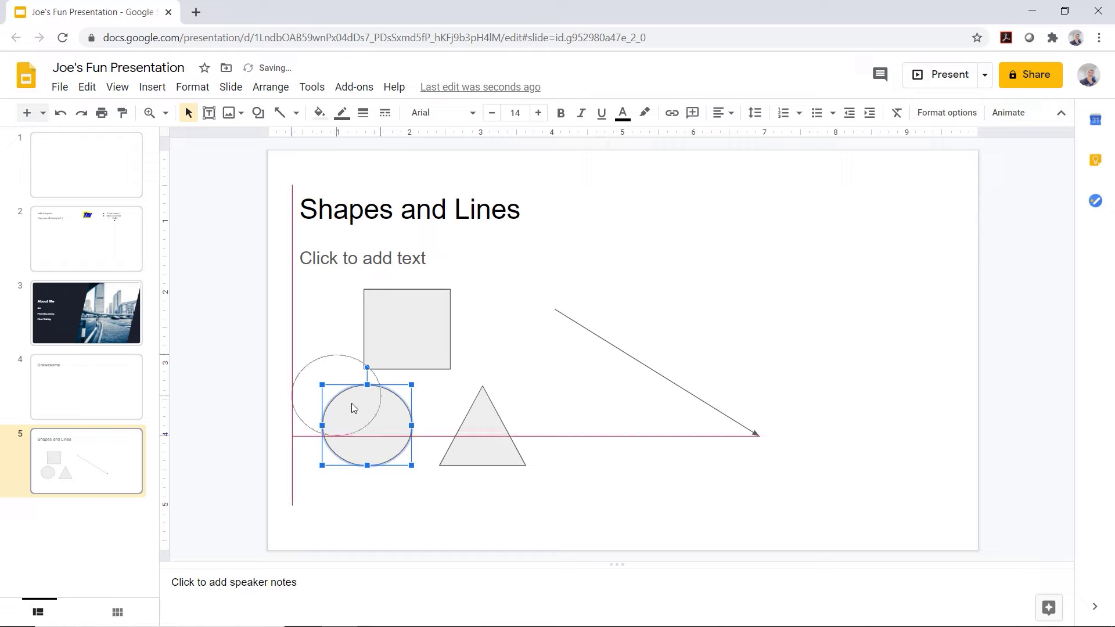
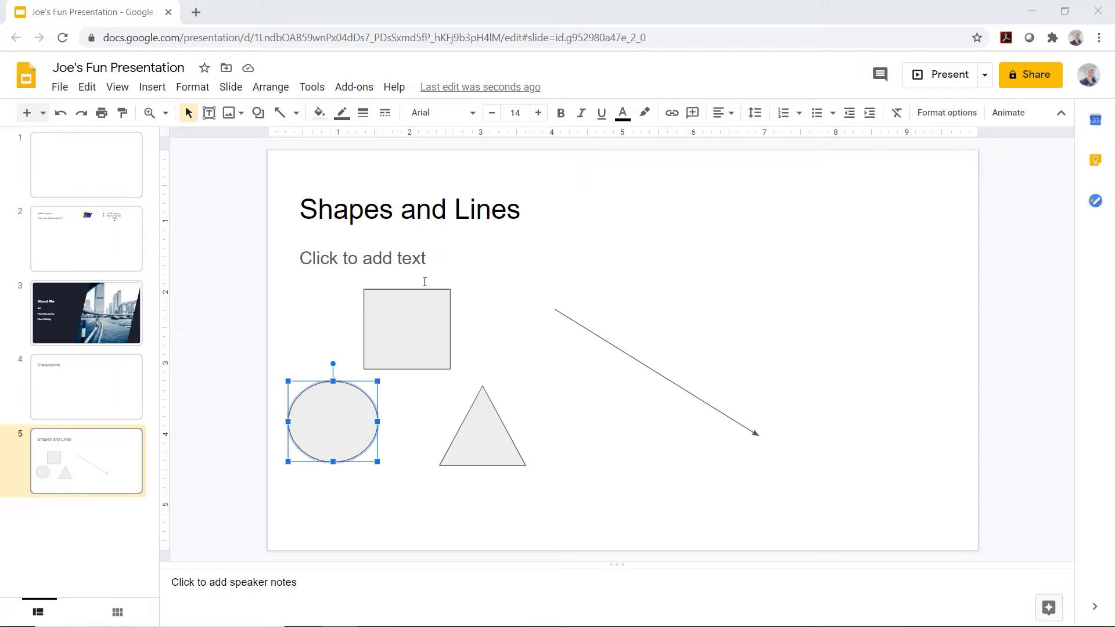
Fill the circle yellow, the square red and the triangle bright green
{"action": "left_click", "coordinate": [559, 250]}
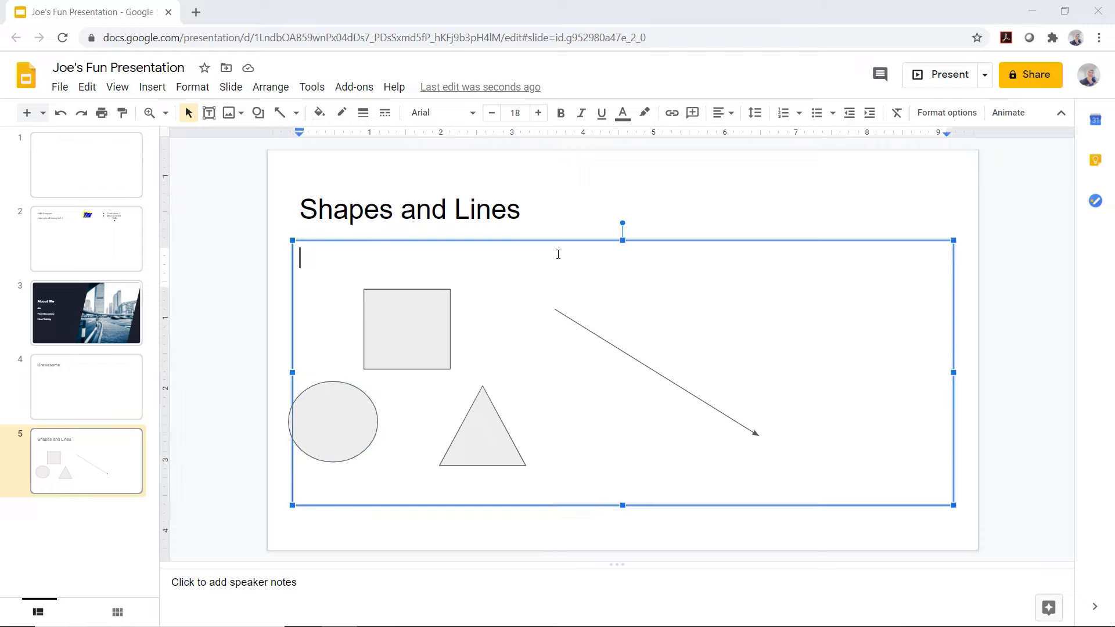
{"action": "left_click", "coordinate": [575, 168]}
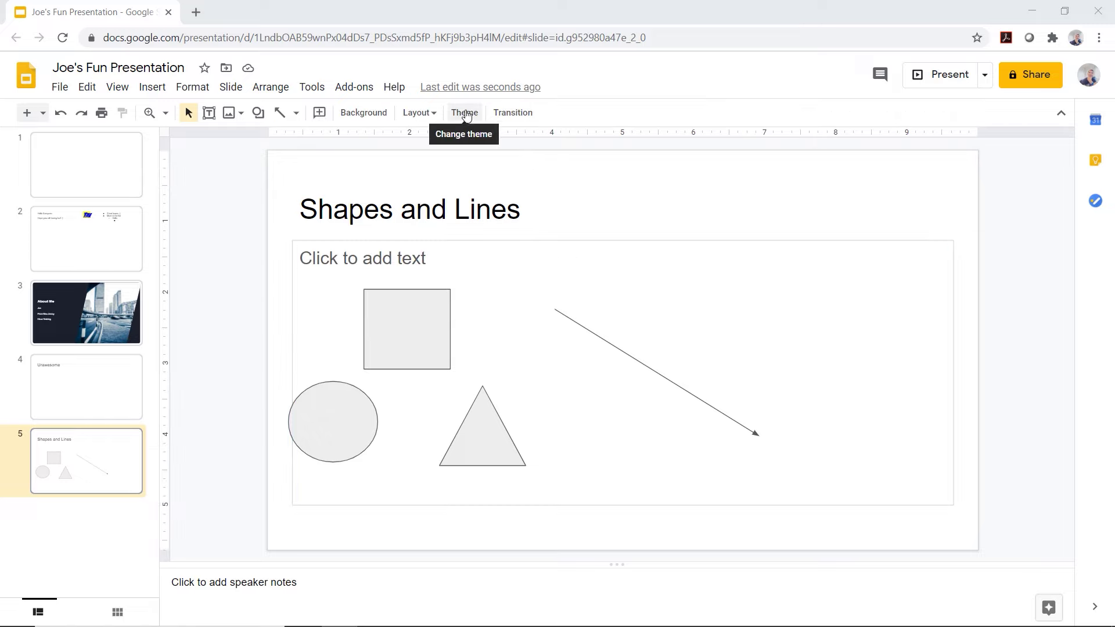
{"action": "left_click", "coordinate": [357, 424]}
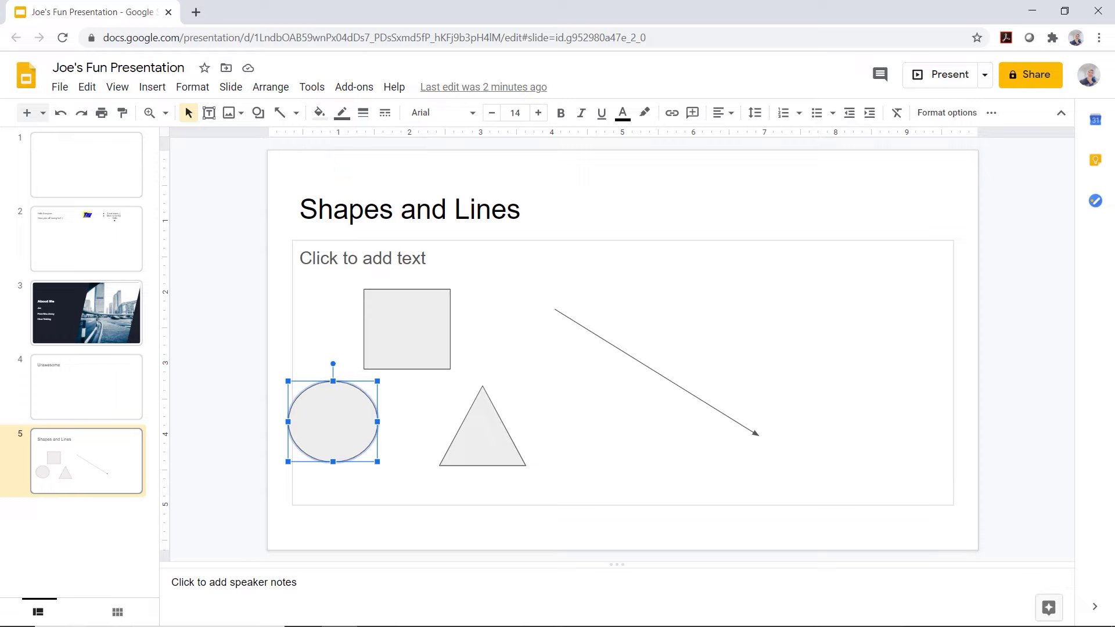
{"action": "left_click", "coordinate": [327, 120]}
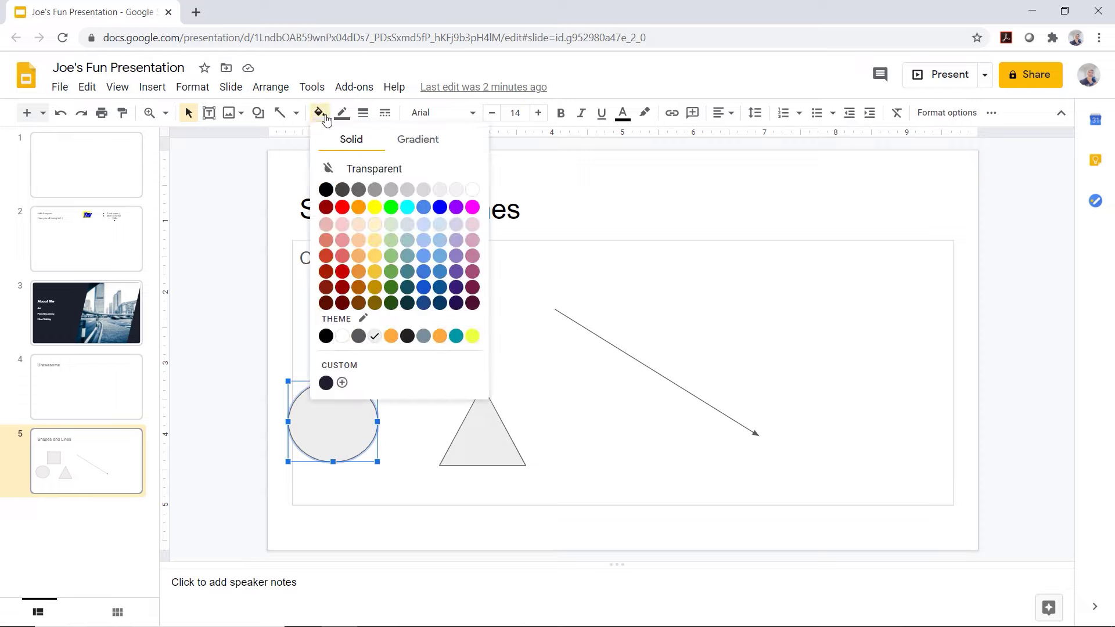
{"action": "left_click", "coordinate": [375, 208]}
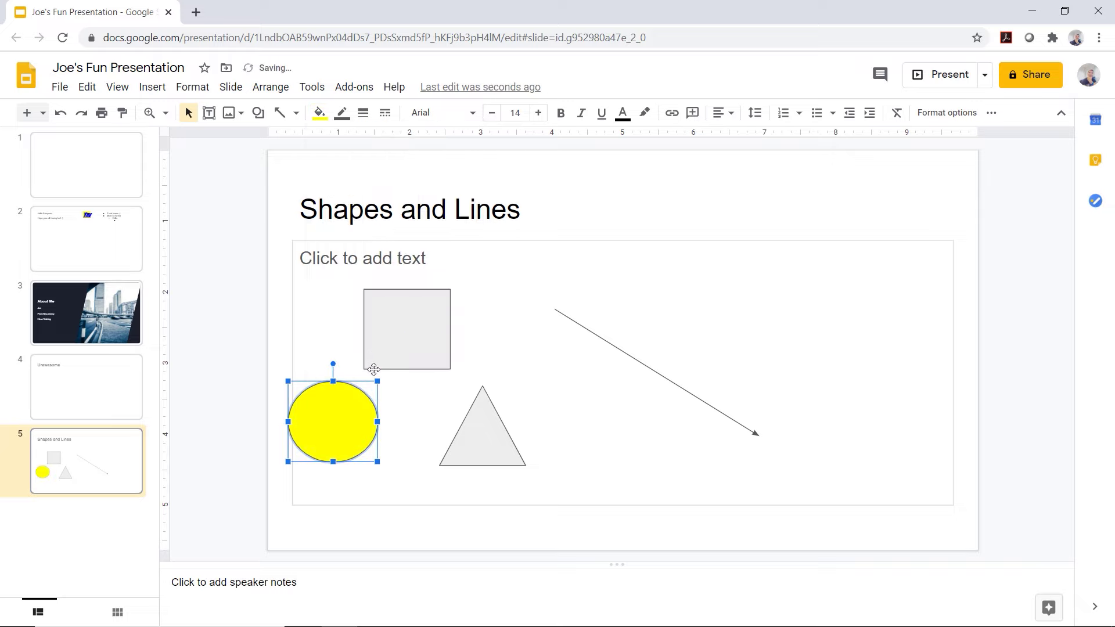
{"action": "left_click", "coordinate": [407, 330]}
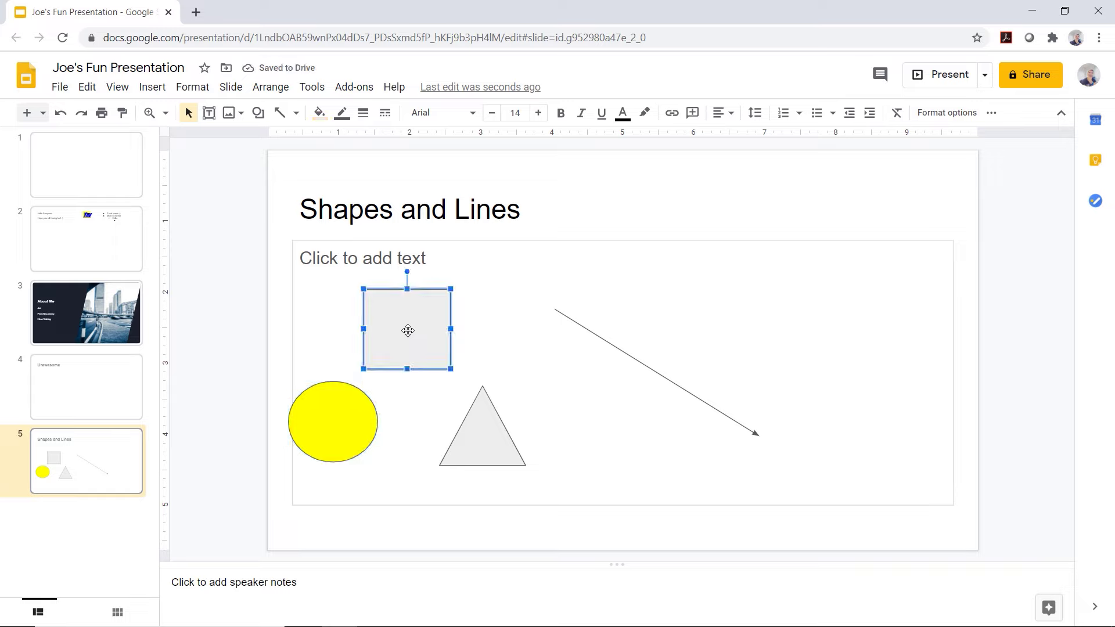
{"action": "left_click", "coordinate": [322, 122]}
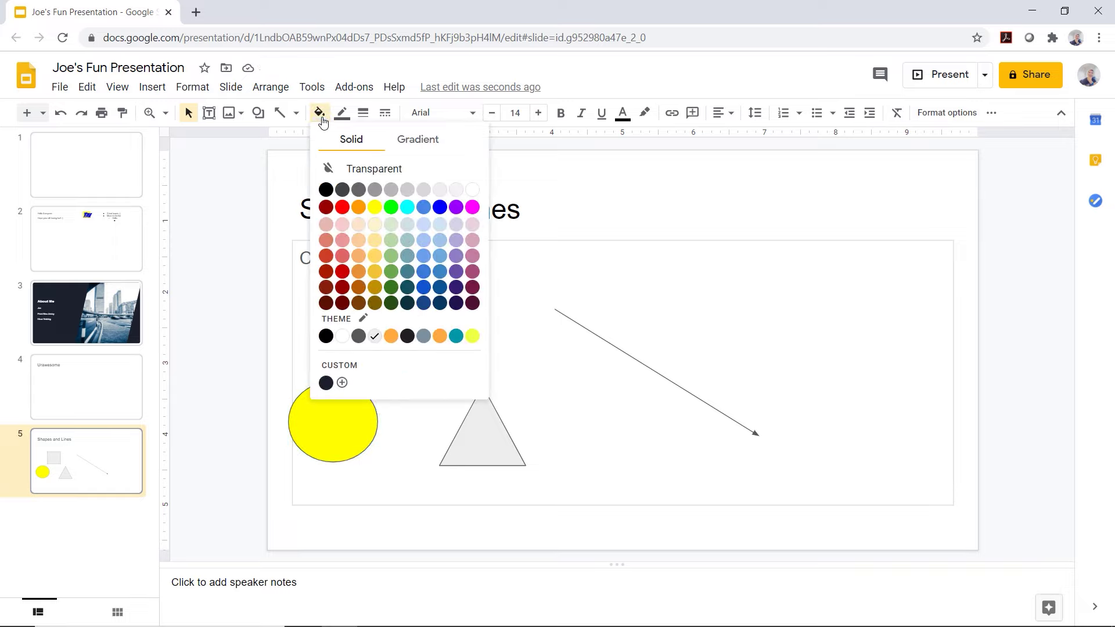
{"action": "left_click", "coordinate": [342, 211]}
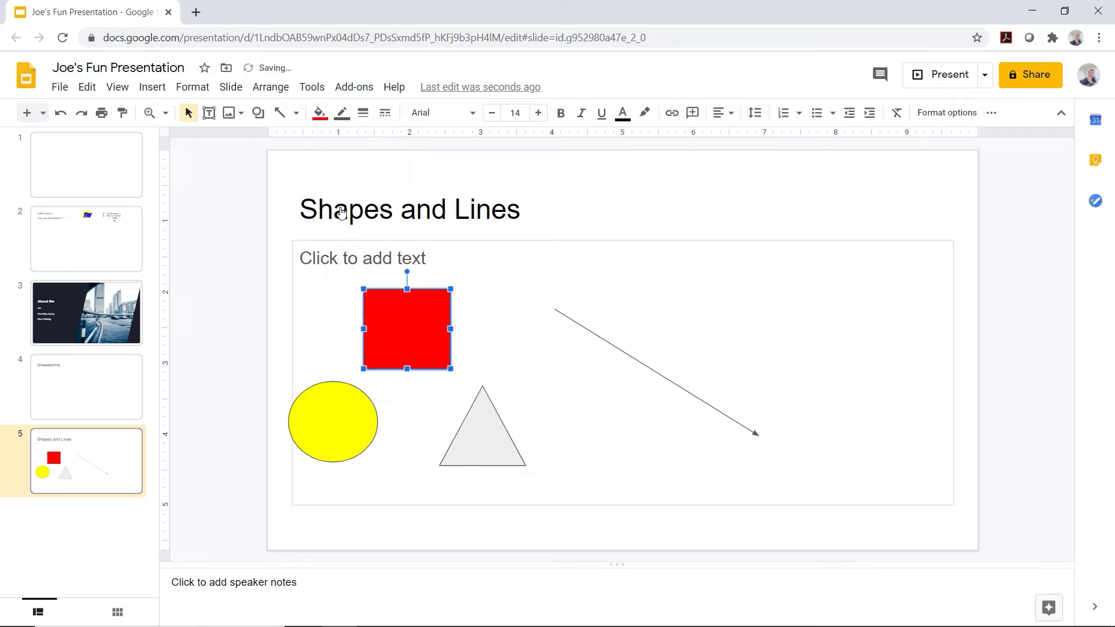
{"action": "left_click", "coordinate": [484, 435]}
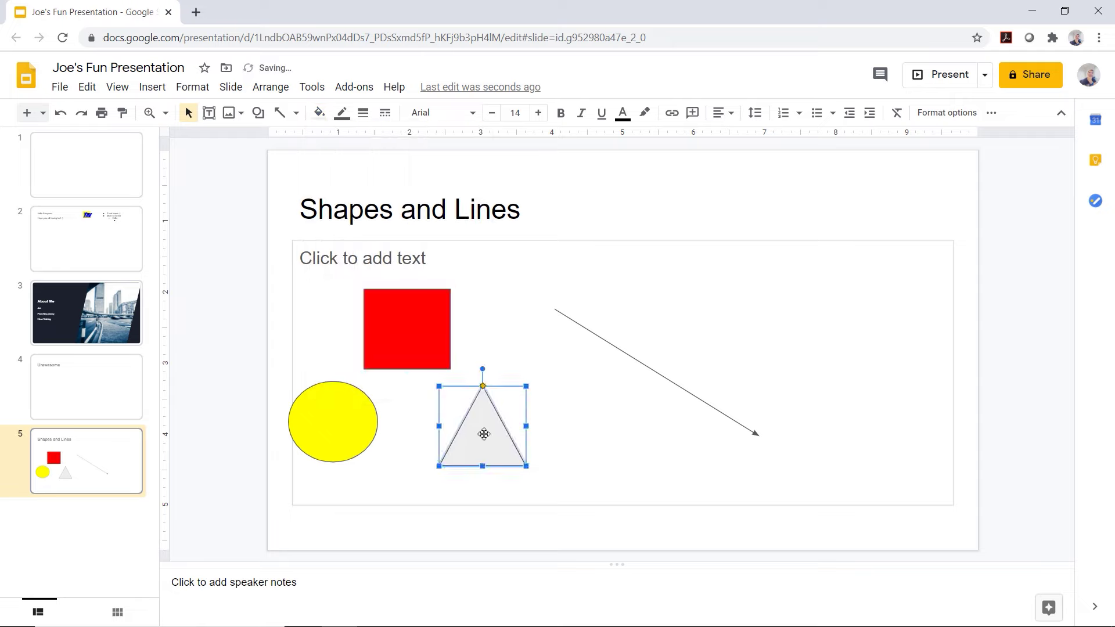
{"action": "left_click", "coordinate": [323, 120]}
{"action": "left_click", "coordinate": [391, 208]}
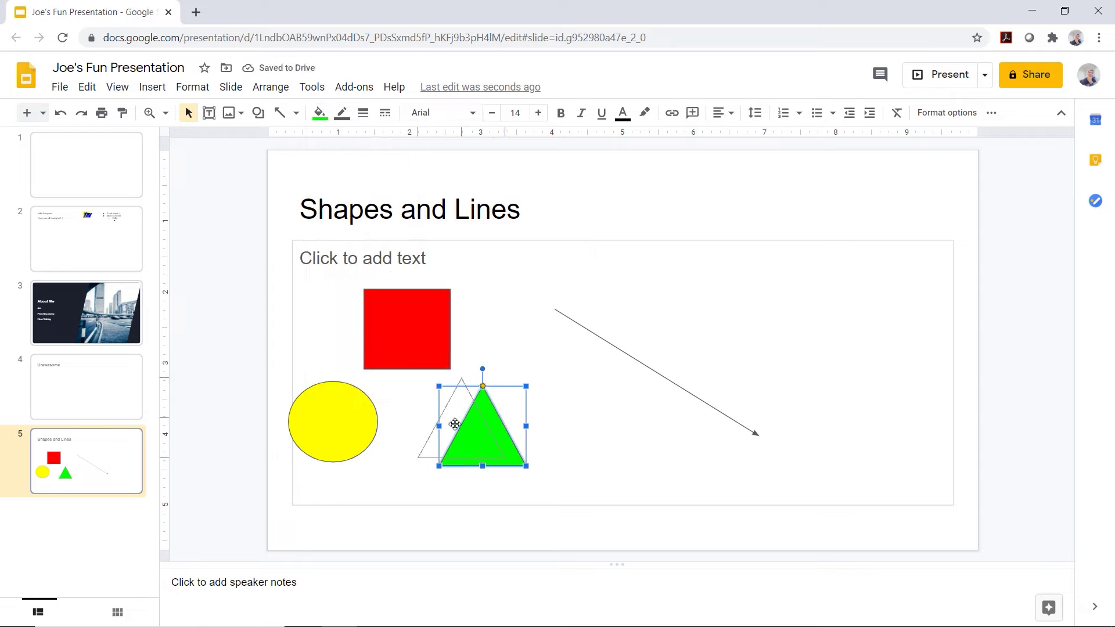
Move the triangle left, then give the triangle, square and circle green, red and yellow borders
{"action": "left_click_drag", "start_coordinate": [483, 430], "coordinate": [440, 426]}
{"action": "left_click", "coordinate": [505, 350]}
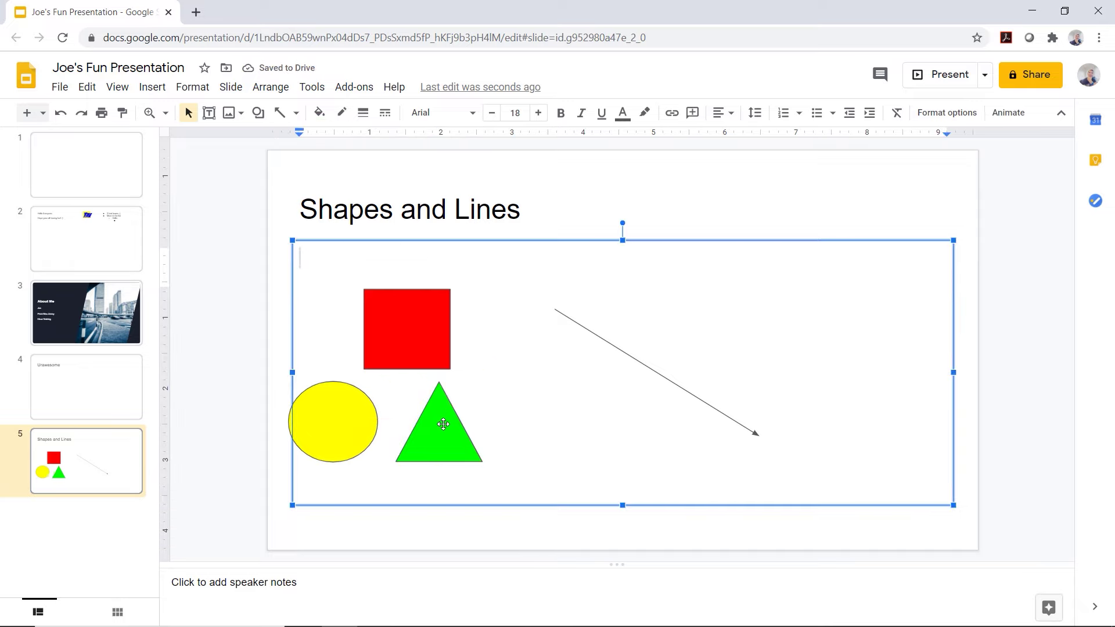
{"action": "left_click", "coordinate": [443, 424]}
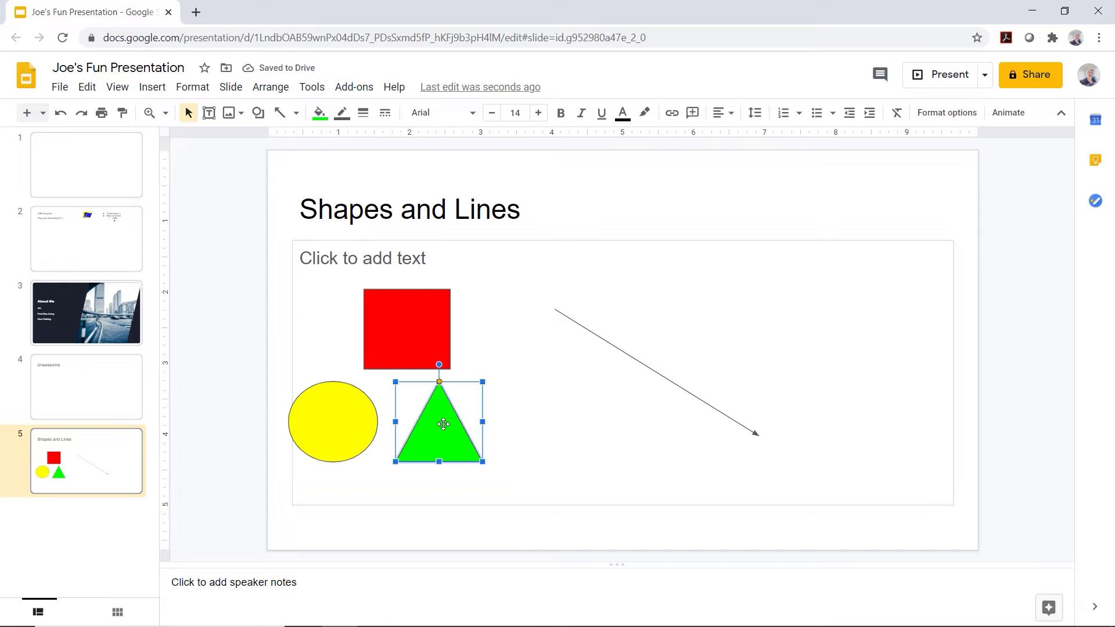
{"action": "left_click", "coordinate": [342, 120]}
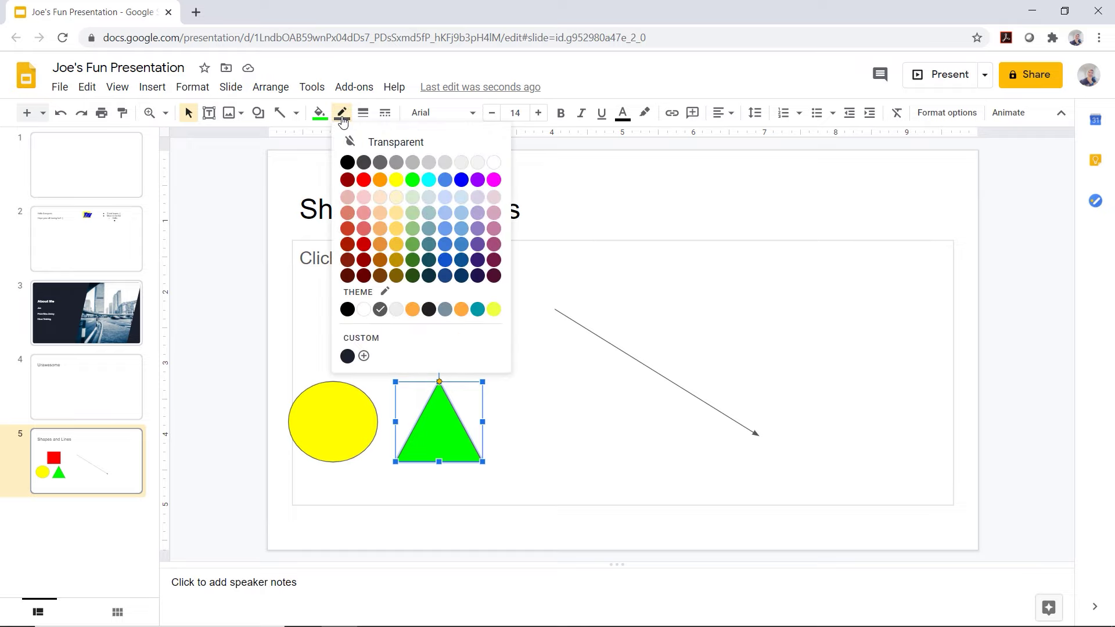
{"action": "left_click", "coordinate": [415, 181]}
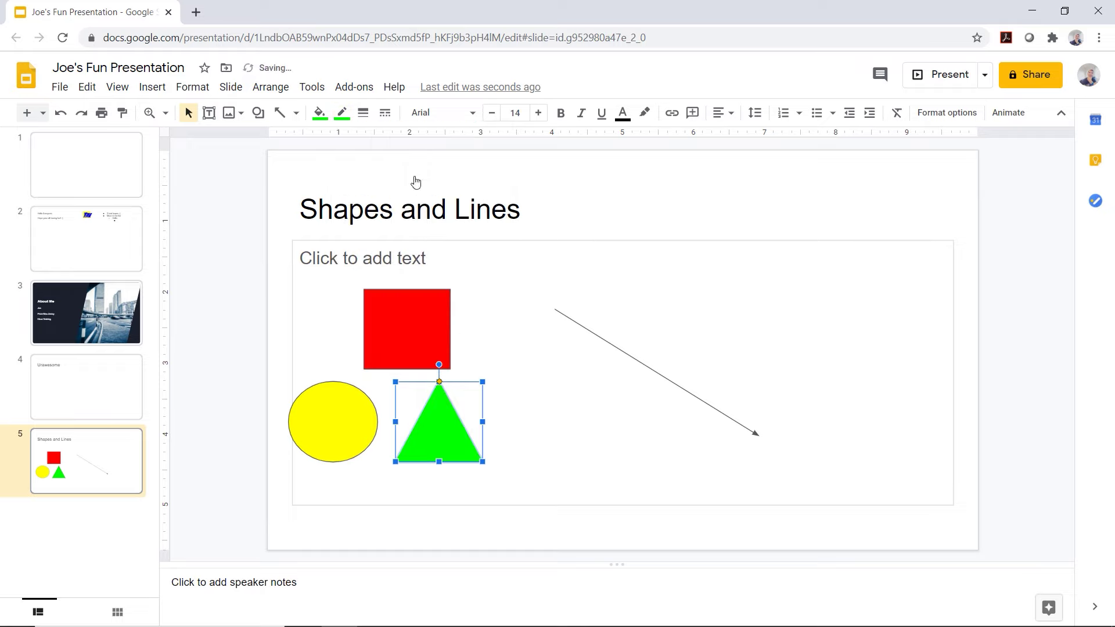
{"action": "left_click", "coordinate": [406, 316]}
{"action": "left_click", "coordinate": [342, 113]}
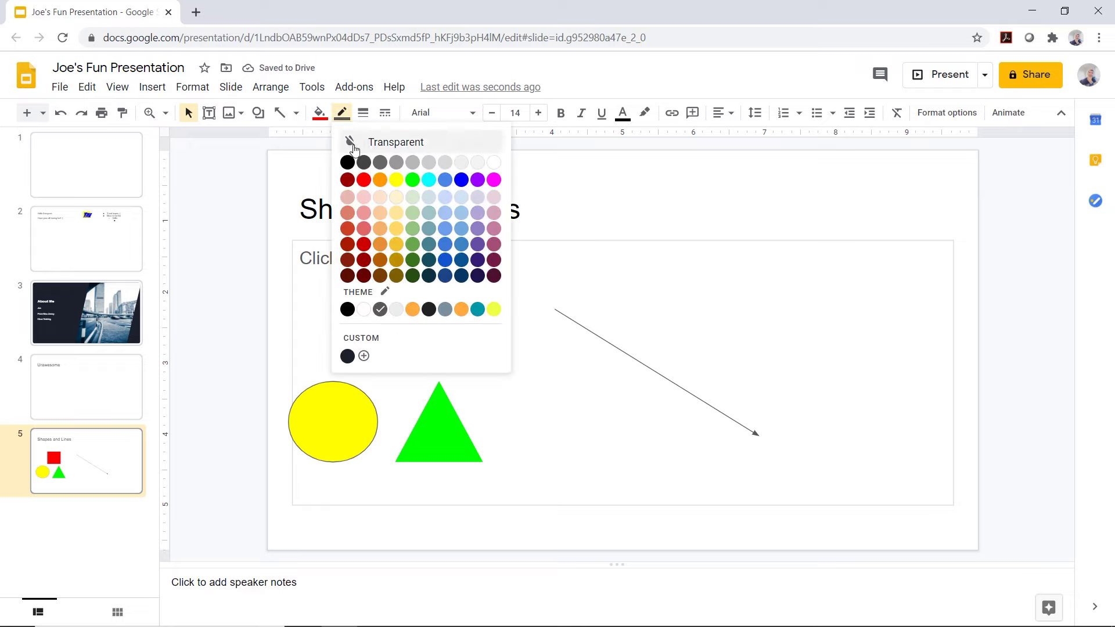
{"action": "left_click", "coordinate": [363, 179]}
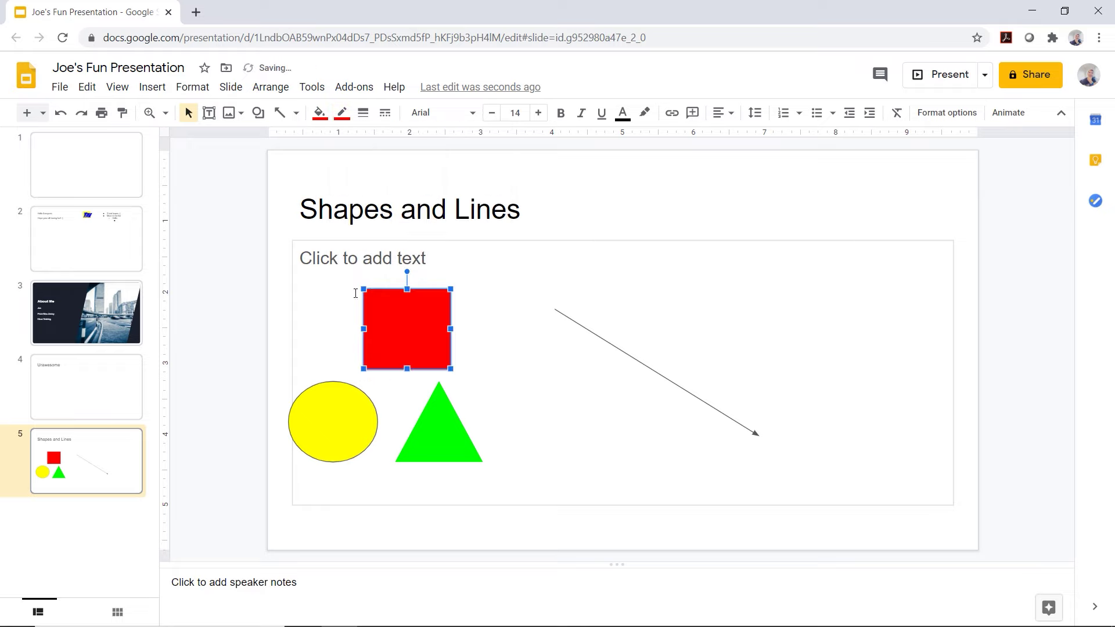
{"action": "left_click", "coordinate": [346, 417]}
{"action": "left_click", "coordinate": [342, 113]}
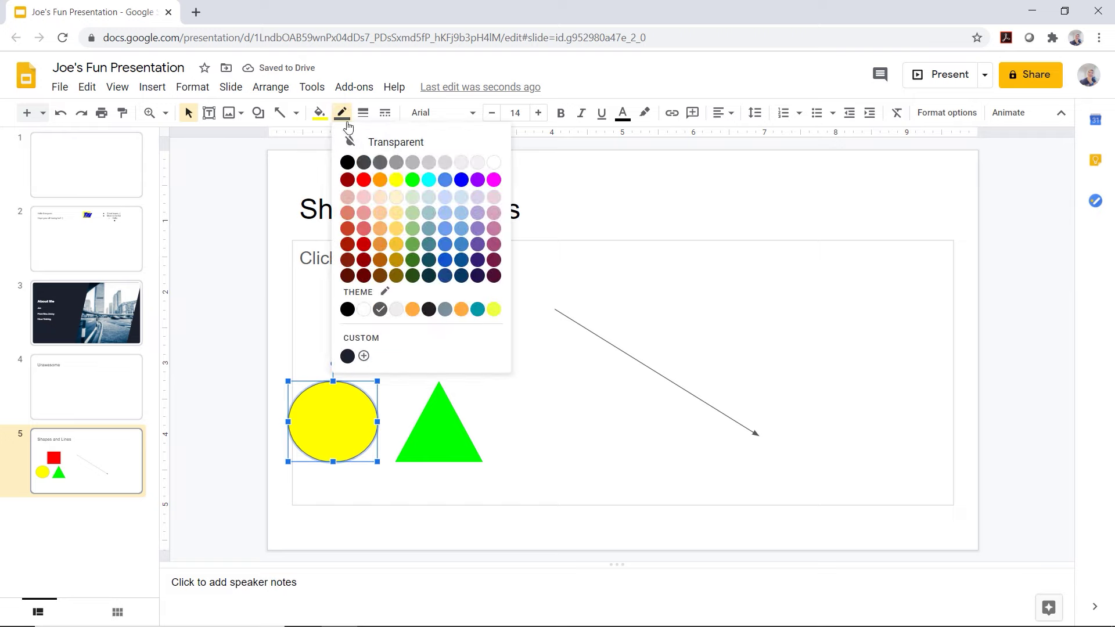
{"action": "left_click", "coordinate": [396, 179]}
{"action": "left_click", "coordinate": [465, 406]}
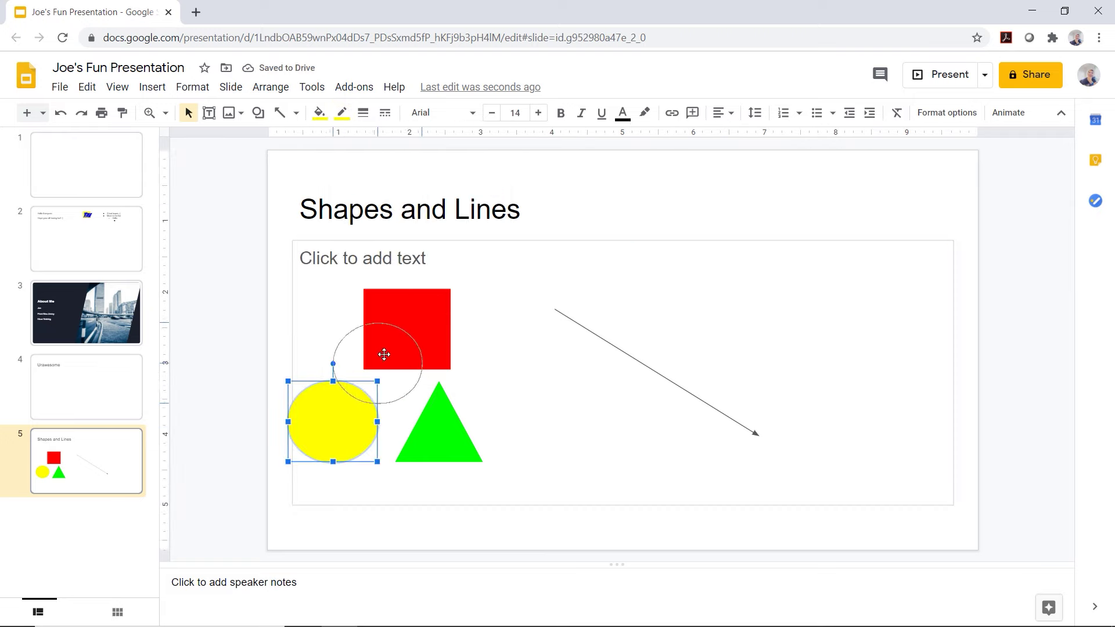
Move the circle and triangle up against the red square, then enlarge the circle, triangle and square
{"action": "left_click_drag", "start_coordinate": [386, 402], "coordinate": [427, 339]}
{"action": "left_click_drag", "start_coordinate": [436, 422], "coordinate": [458, 326]}
{"action": "mouse_move", "coordinate": [375, 363]}
{"action": "left_mouse_down"}
{"action": "mouse_move", "coordinate": [360, 390]}
{"action": "mouse_move", "coordinate": [459, 463]}
{"action": "left_mouse_up"}
{"action": "left_click", "coordinate": [462, 334]}
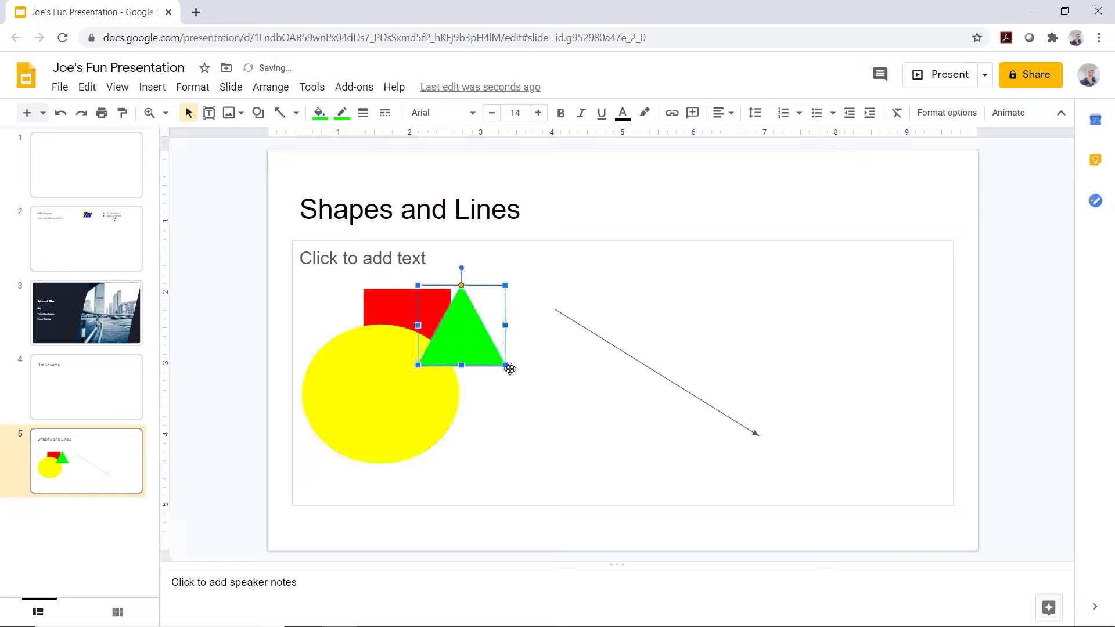
{"action": "left_click_drag", "start_coordinate": [505, 365], "coordinate": [558, 412]}
{"action": "left_click", "coordinate": [401, 309]}
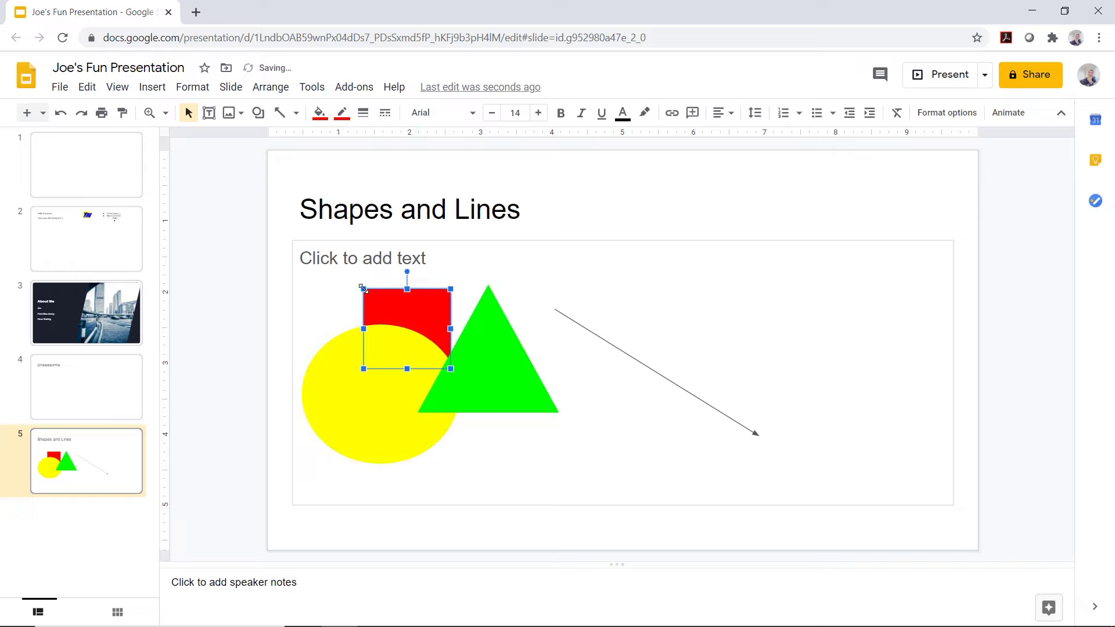
{"action": "left_click_drag", "start_coordinate": [363, 289], "coordinate": [323, 242]}
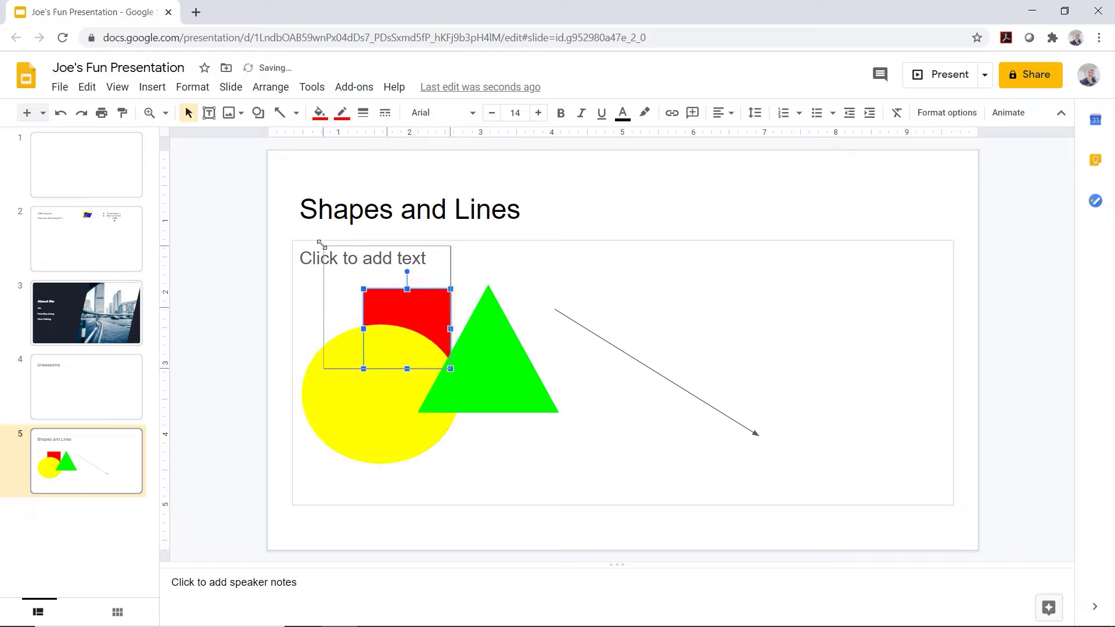
{"action": "left_click", "coordinate": [540, 264]}
Make the arrow line blue, 12px thick and dotted
{"action": "left_click", "coordinate": [612, 348]}
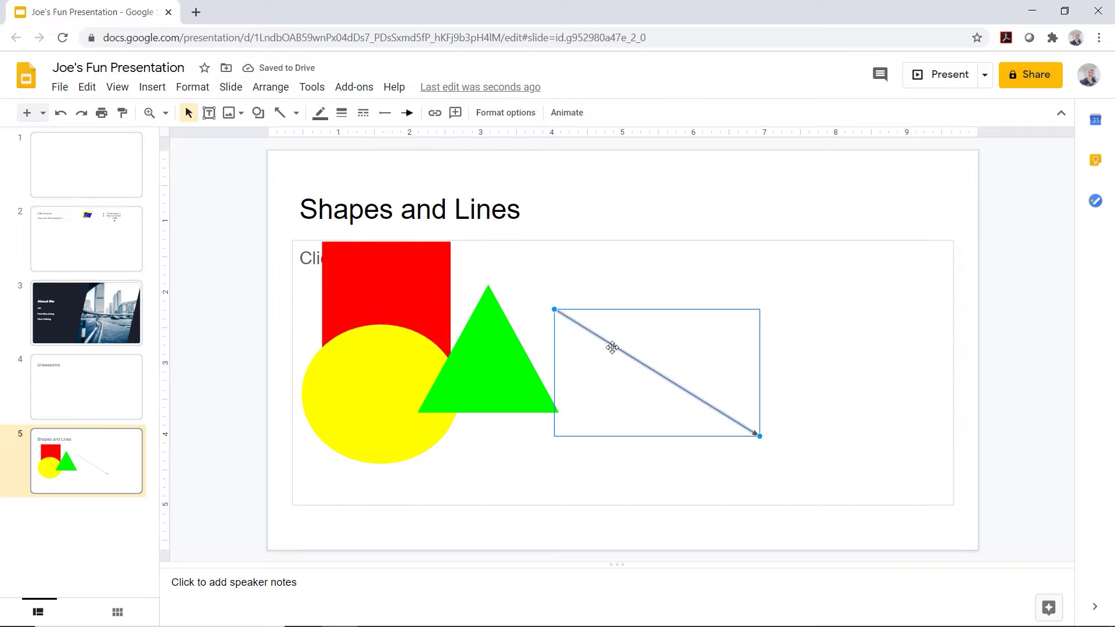
{"action": "left_click", "coordinate": [319, 114]}
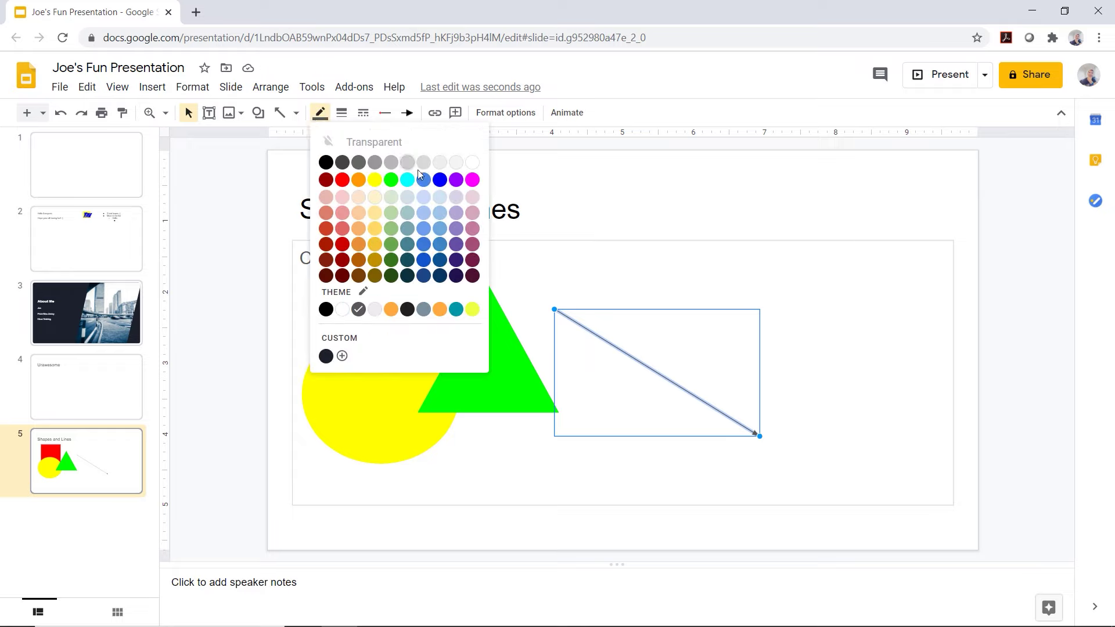
{"action": "left_click", "coordinate": [439, 180]}
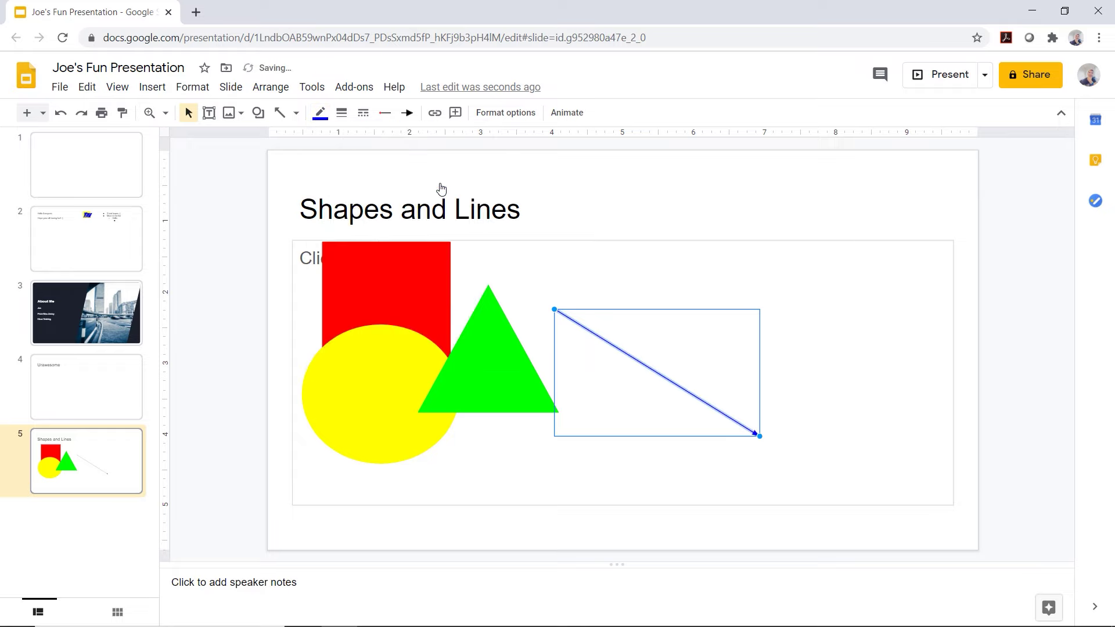
{"action": "left_click", "coordinate": [341, 118]}
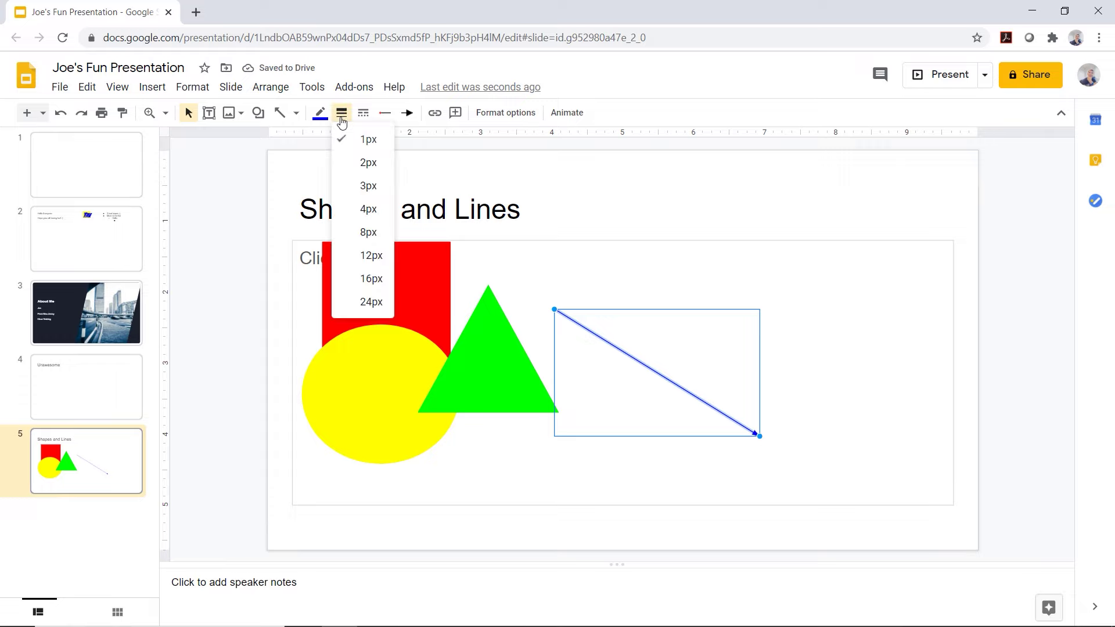
{"action": "left_click", "coordinate": [374, 257]}
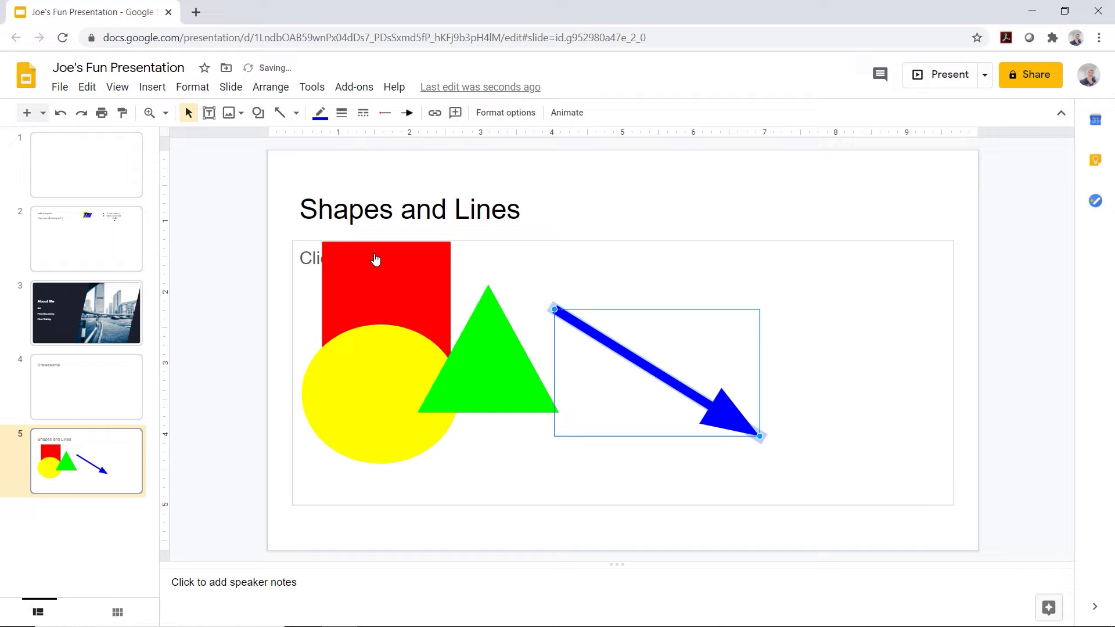
{"action": "left_click", "coordinate": [358, 115]}
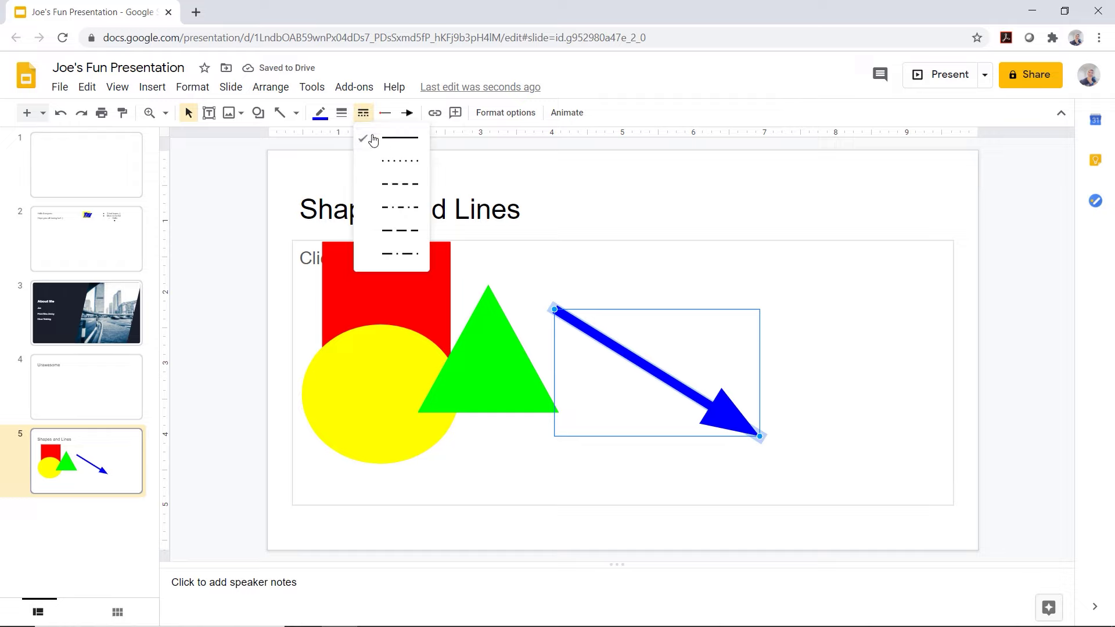
{"action": "left_click", "coordinate": [394, 162]}
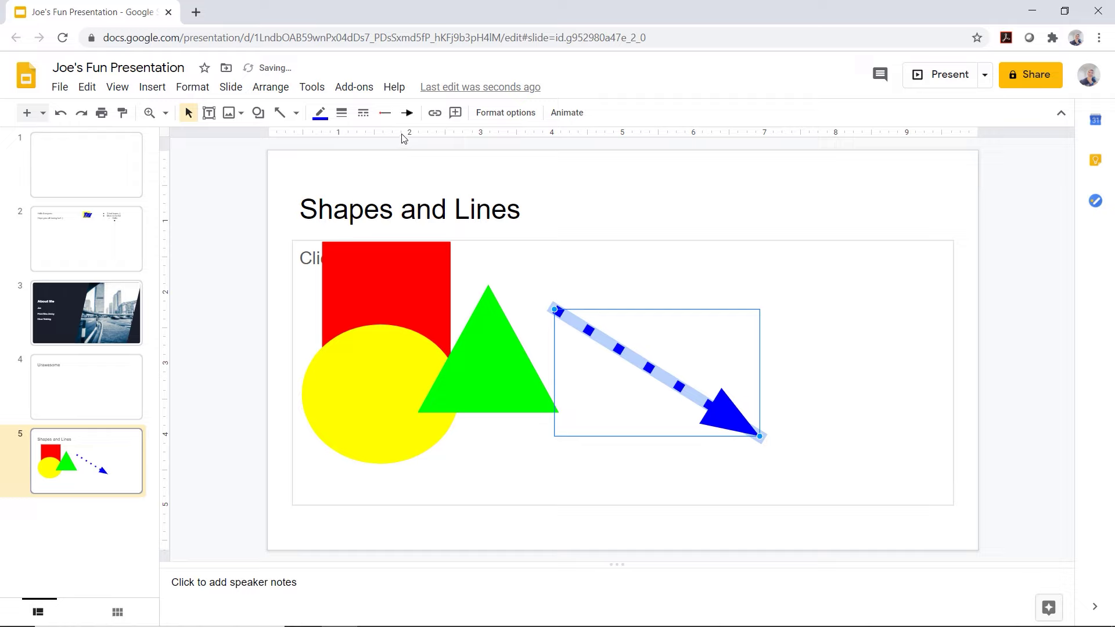
Give the line a filled-circle start and an open triangle arrowhead end
{"action": "left_click", "coordinate": [386, 113]}
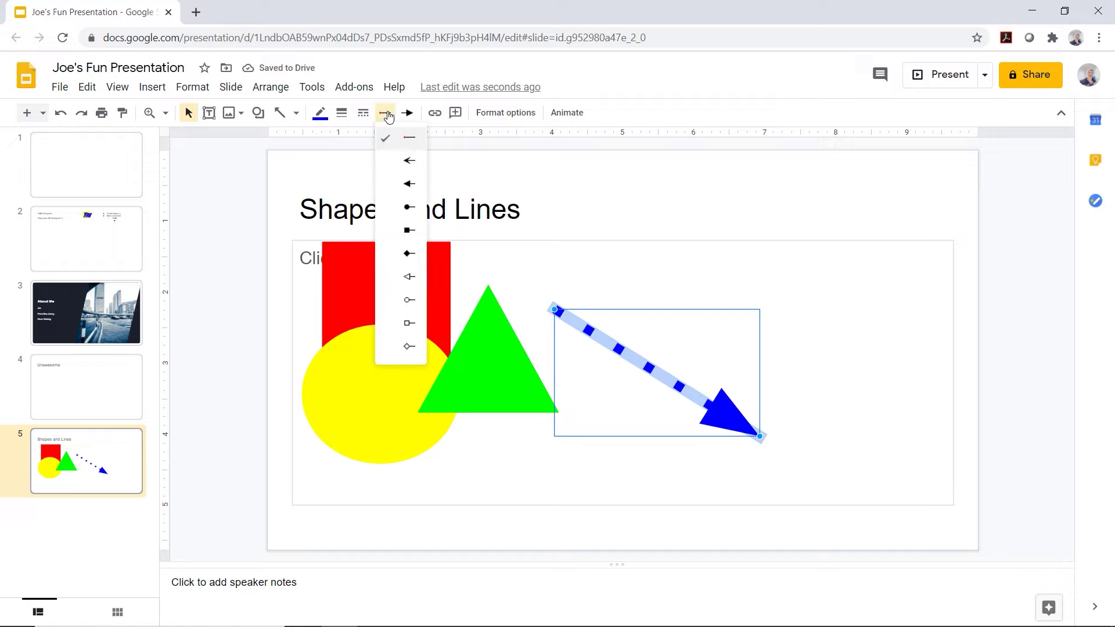
{"action": "left_click", "coordinate": [405, 161]}
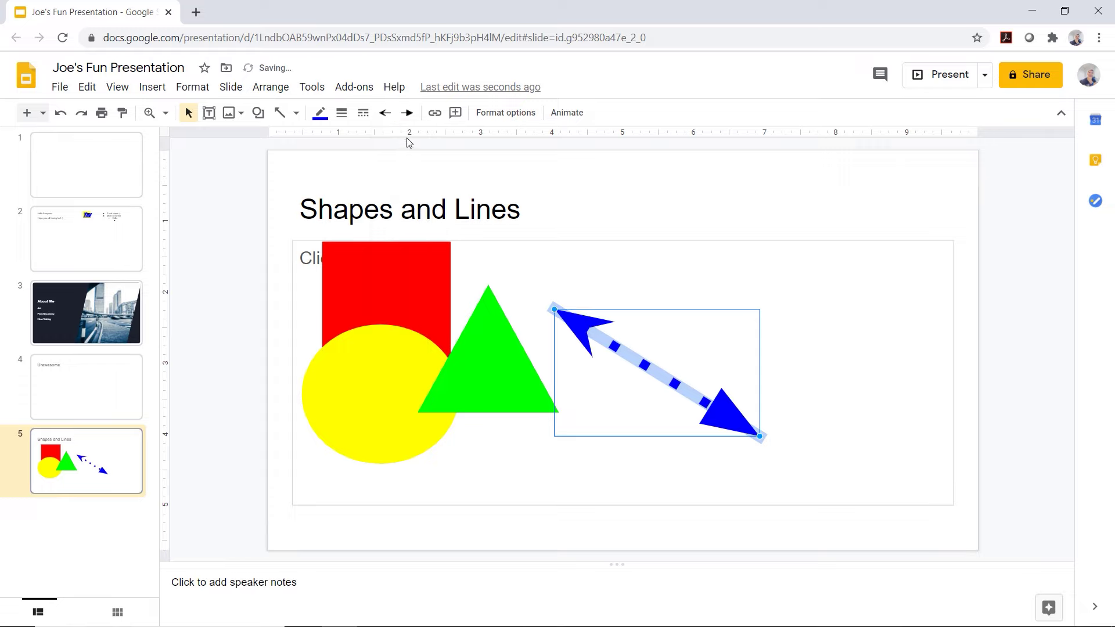
{"action": "left_click", "coordinate": [386, 113]}
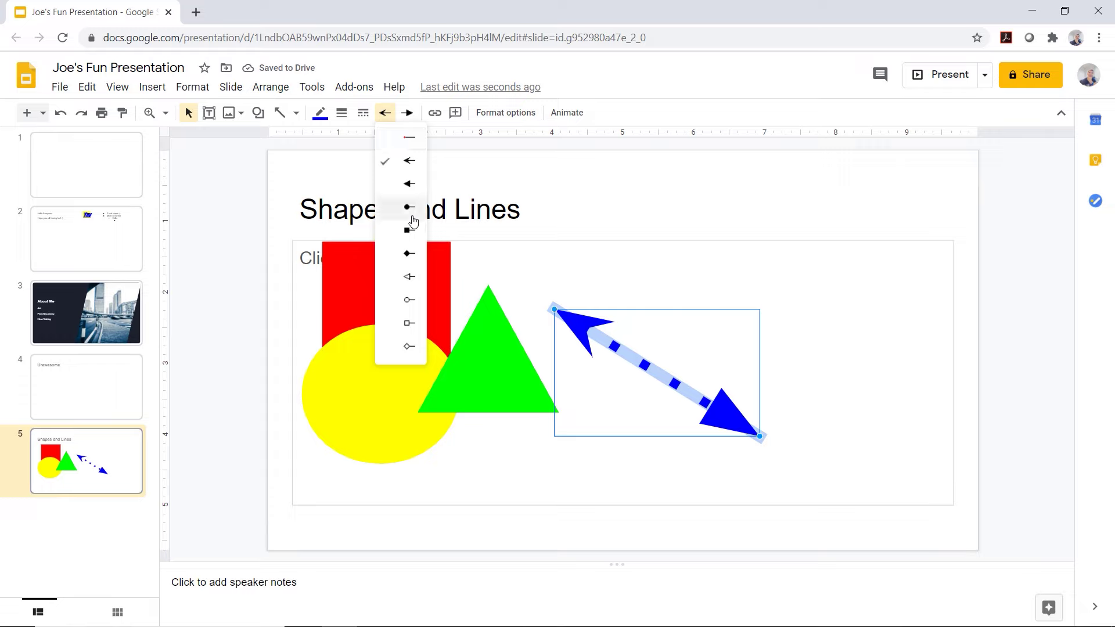
{"action": "left_click", "coordinate": [417, 213]}
{"action": "left_click", "coordinate": [409, 114]}
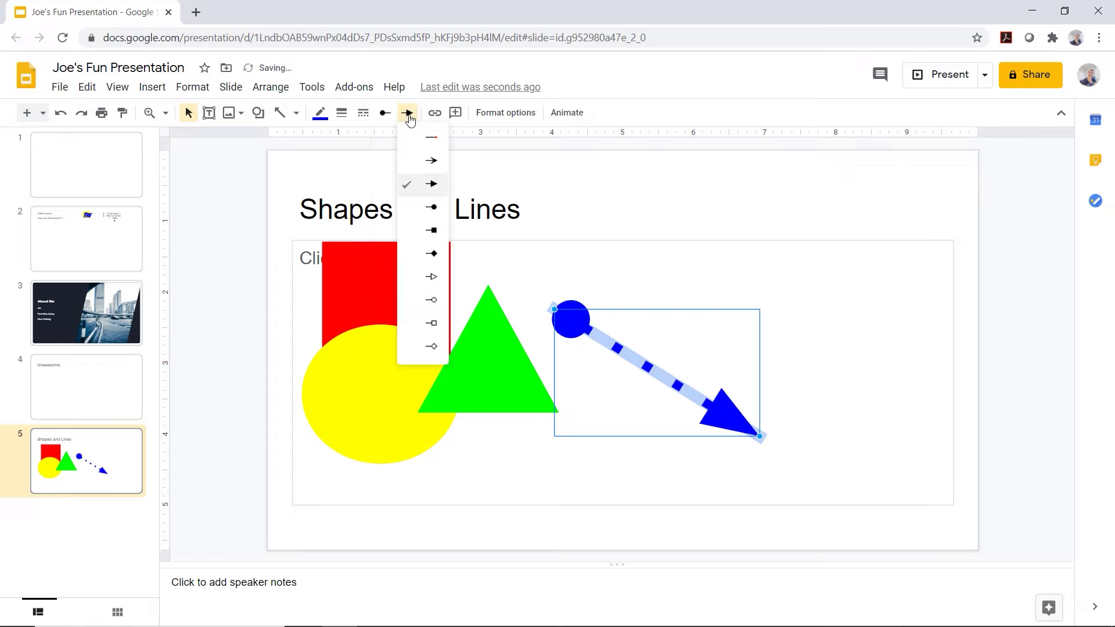
{"action": "left_click", "coordinate": [426, 280]}
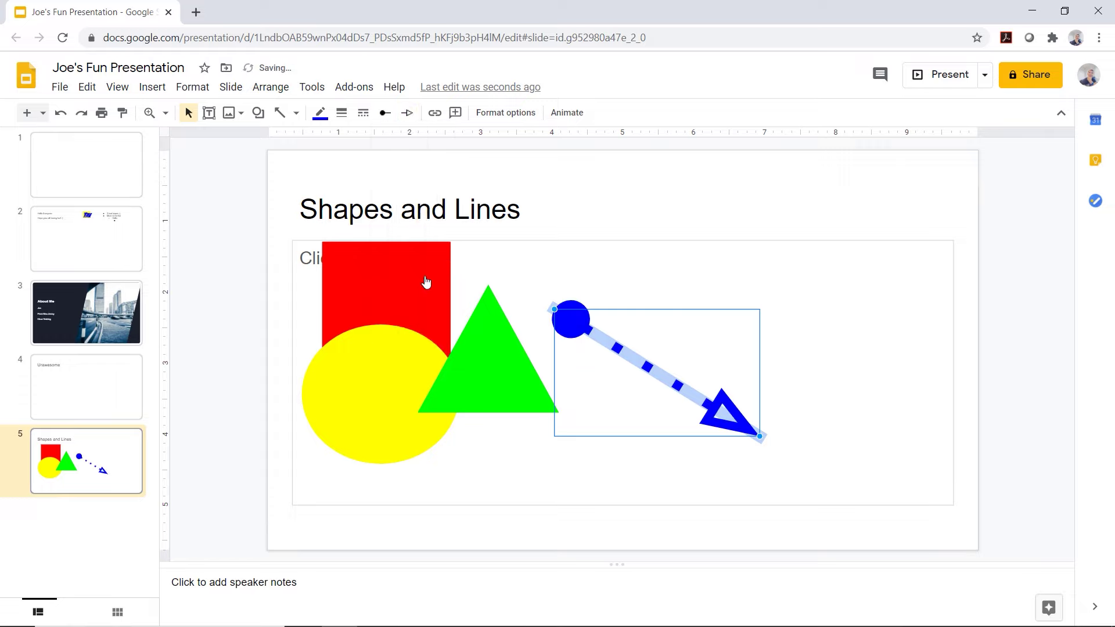
{"action": "left_click", "coordinate": [843, 319]}
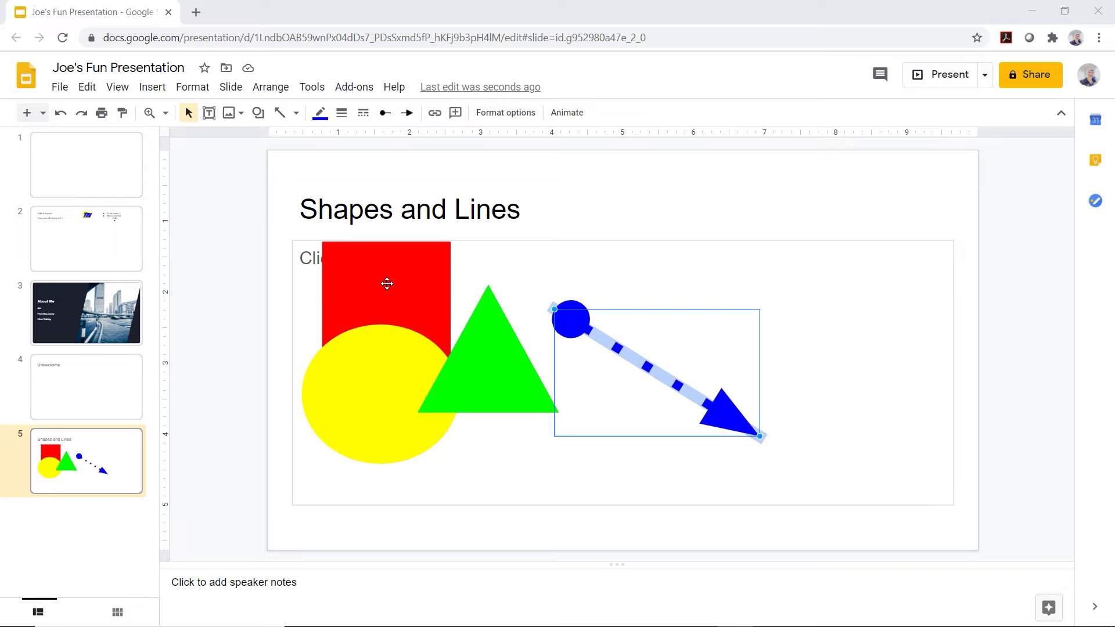
Move the red square right, the yellow ellipse up-left and the green triangle down-right
{"action": "left_click_drag", "start_coordinate": [387, 276], "coordinate": [436, 293]}
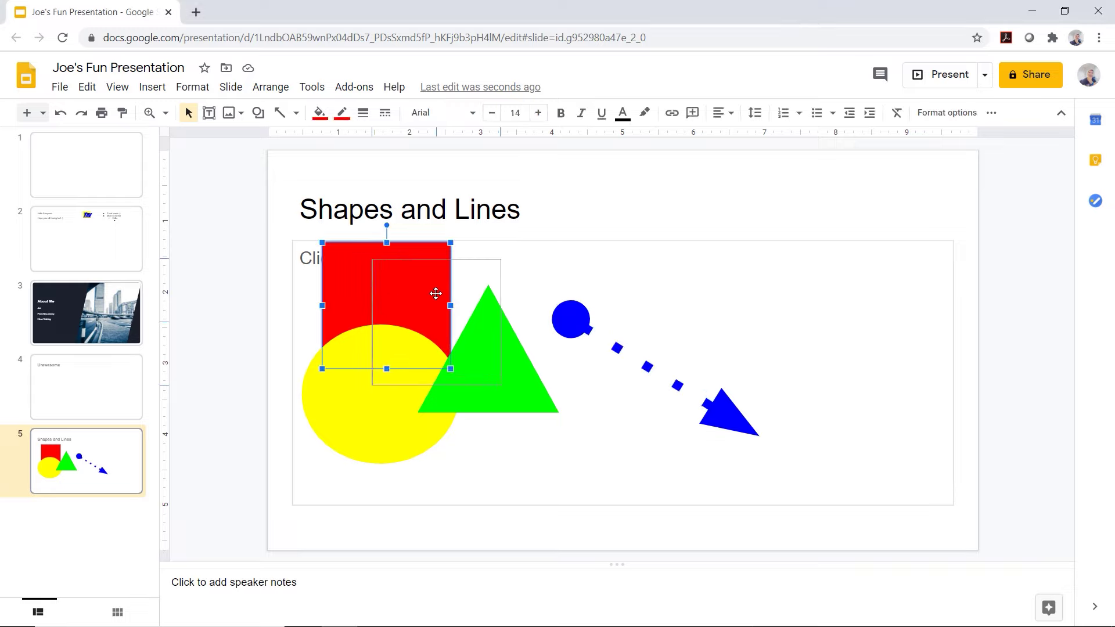
{"action": "left_click_drag", "start_coordinate": [363, 415], "coordinate": [337, 378]}
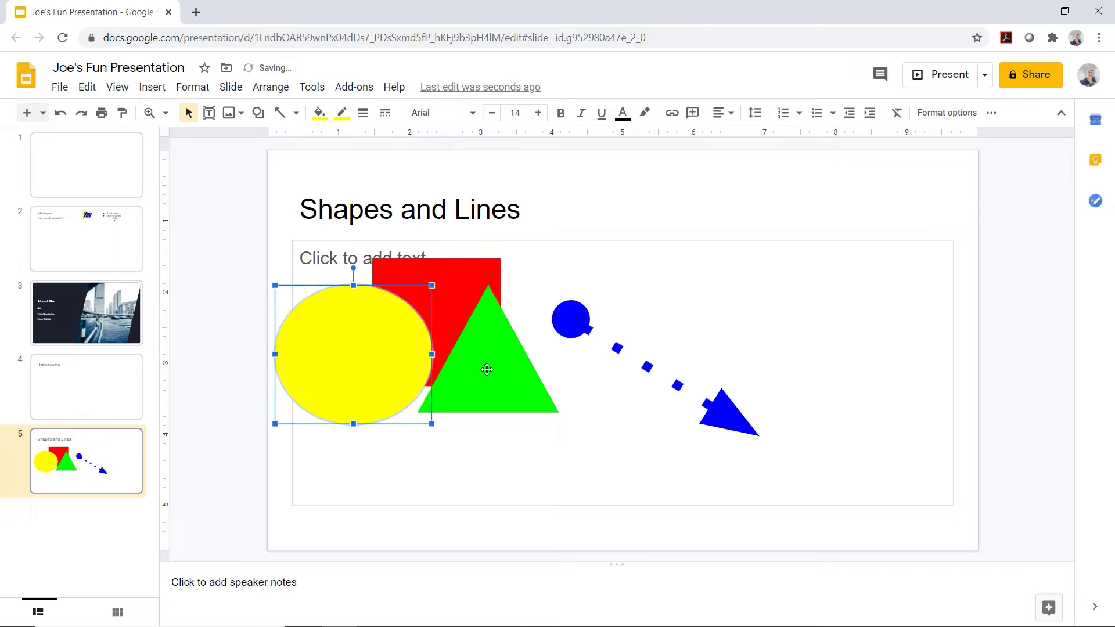
{"action": "left_click_drag", "start_coordinate": [486, 370], "coordinate": [508, 382]}
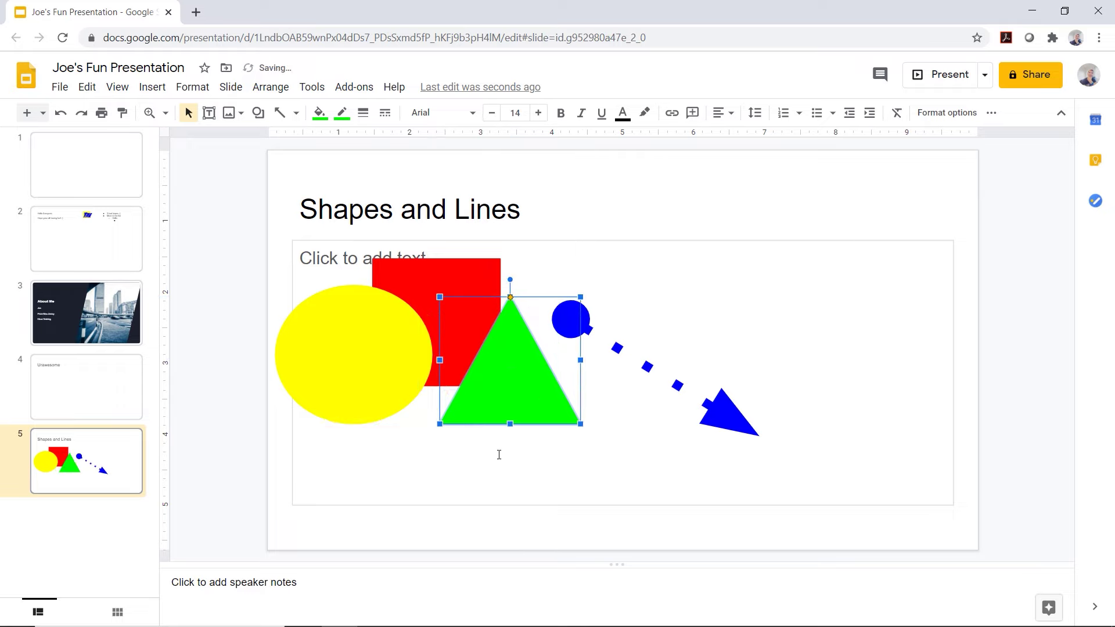
{"action": "left_click", "coordinate": [416, 442]}
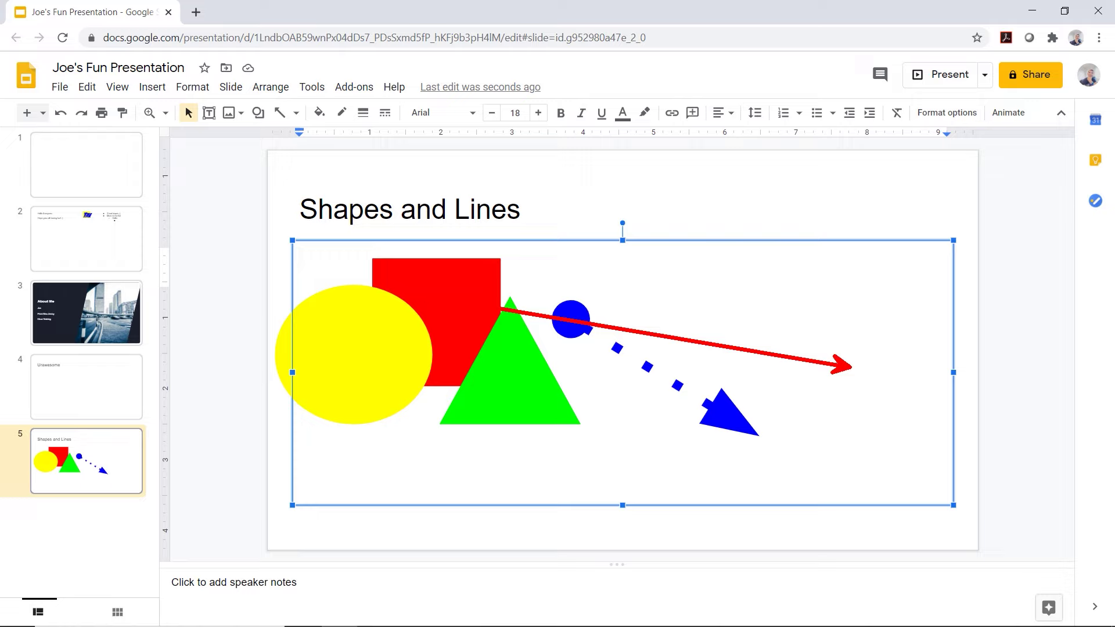
Select the yellow ellipse and the red square together
{"action": "left_click", "coordinate": [389, 327]}
{"action": "left_click", "coordinate": [445, 295]}
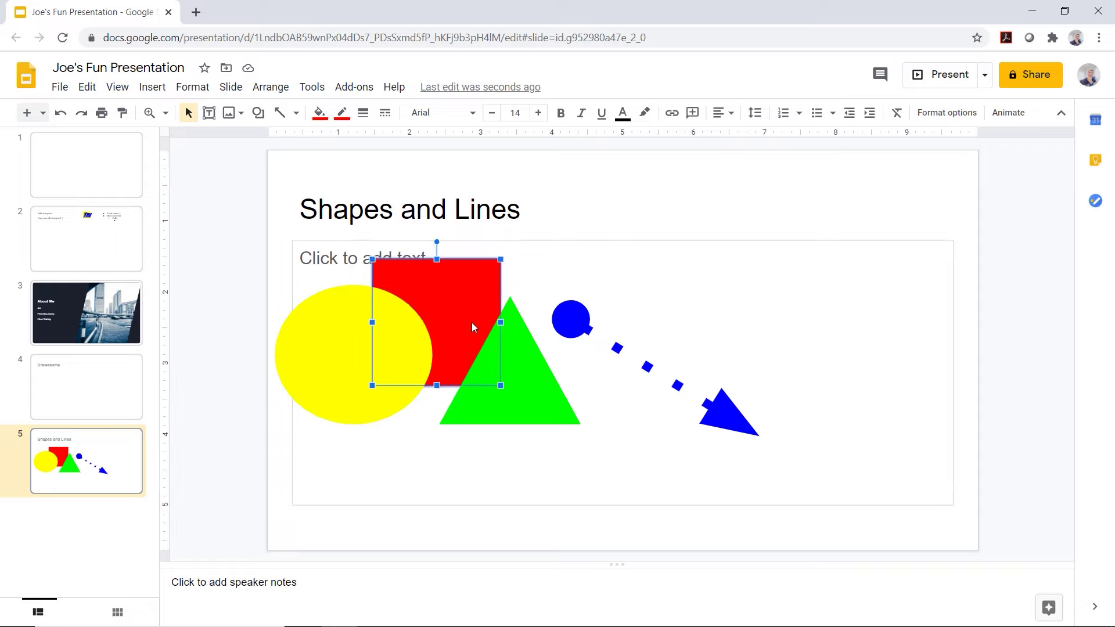
{"action": "left_click", "coordinate": [515, 359]}
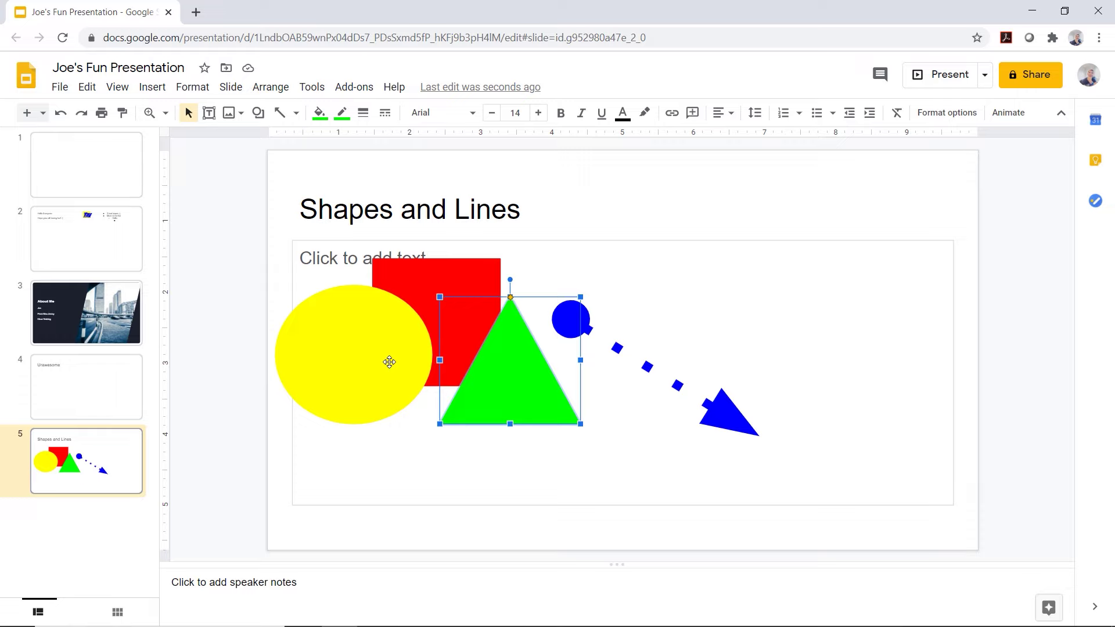
{"action": "left_click", "coordinate": [359, 349]}
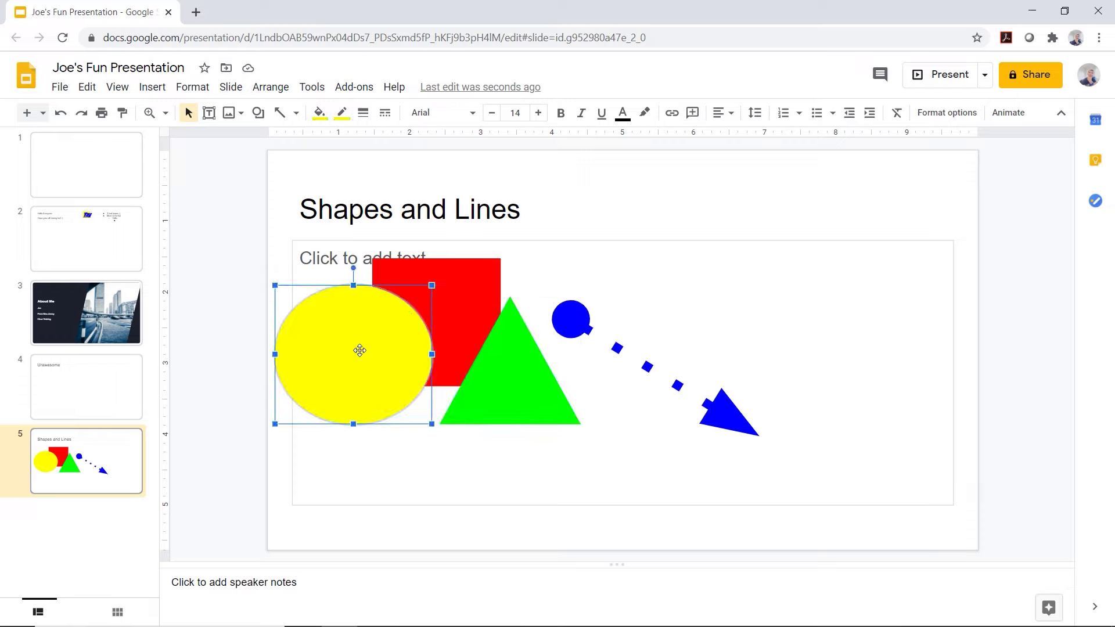
{"action": "left_click", "coordinate": [462, 294]}
{"action": "left_click", "coordinate": [493, 383]}
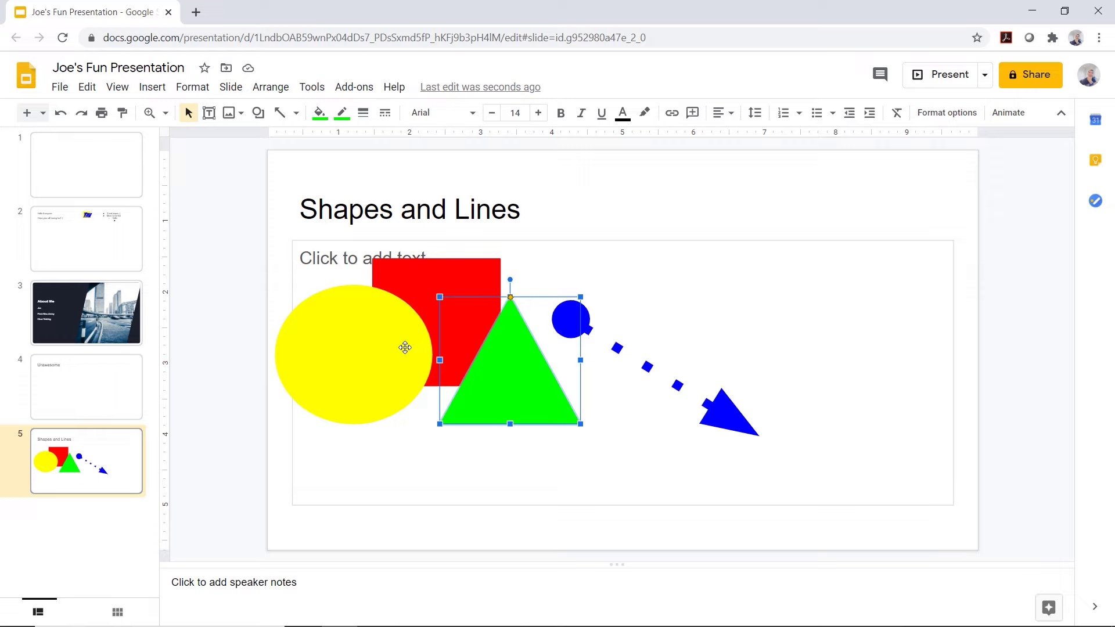
{"action": "left_click", "coordinate": [348, 361]}
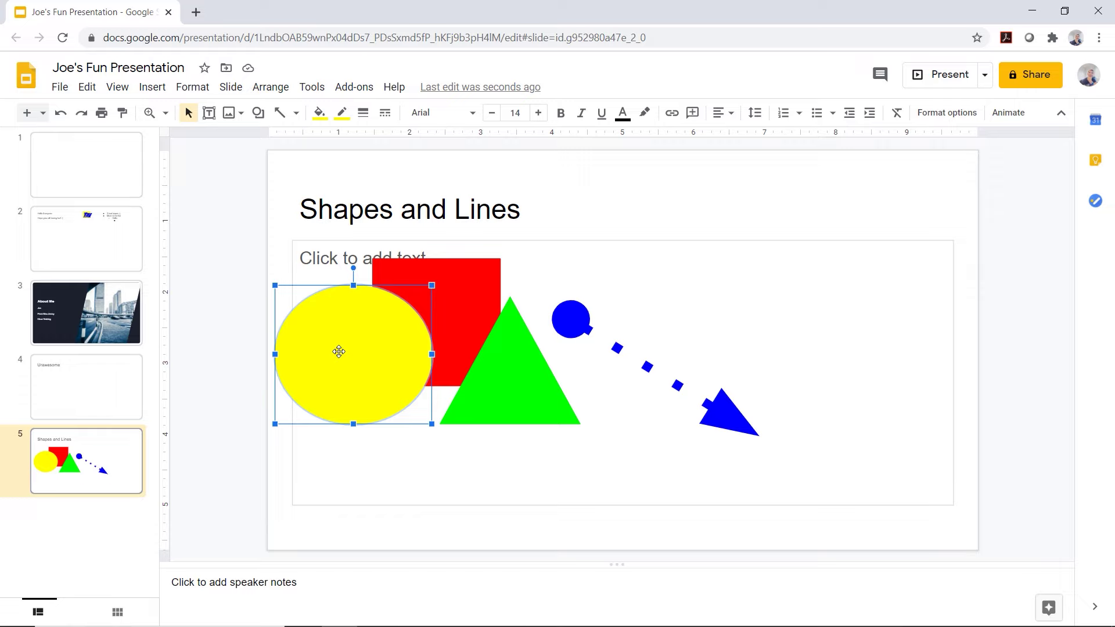
{"action": "left_click", "coordinate": [453, 292], "text": "shift"}
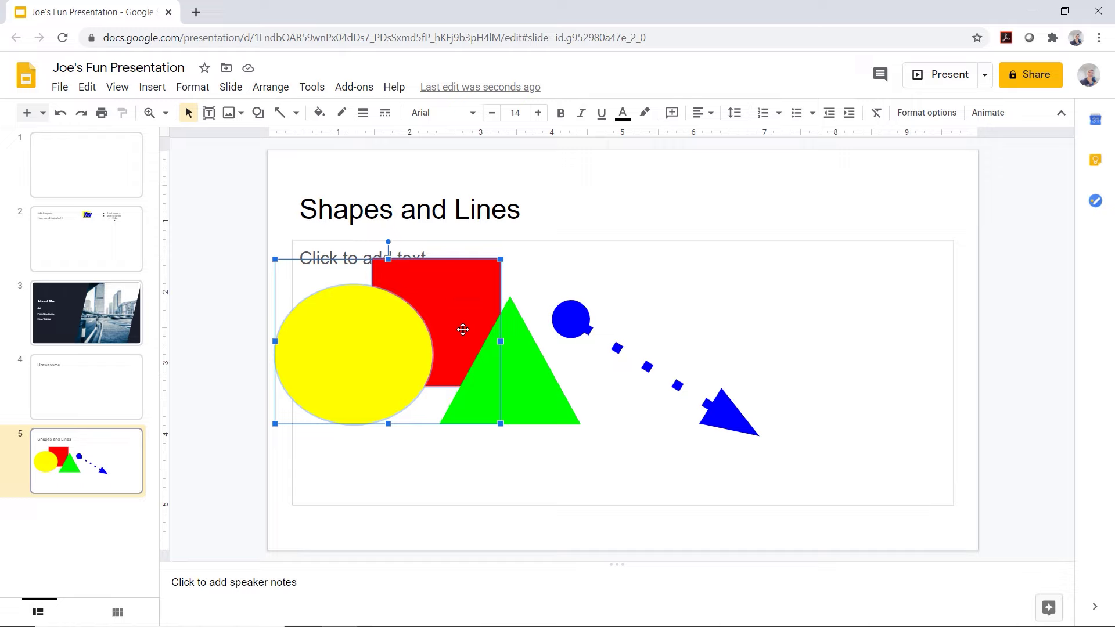
Add the green triangle to the selection and group the three shapes with Arrange > Group
{"action": "left_click", "coordinate": [523, 366], "text": "shift"}
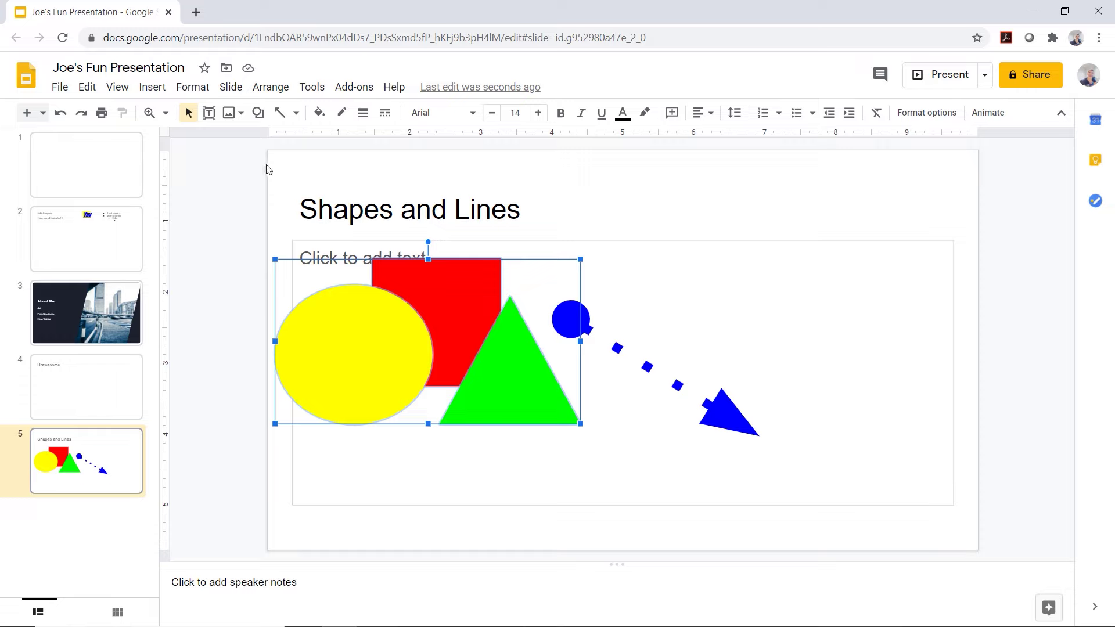
{"action": "left_click", "coordinate": [271, 87]}
{"action": "left_click", "coordinate": [270, 87]}
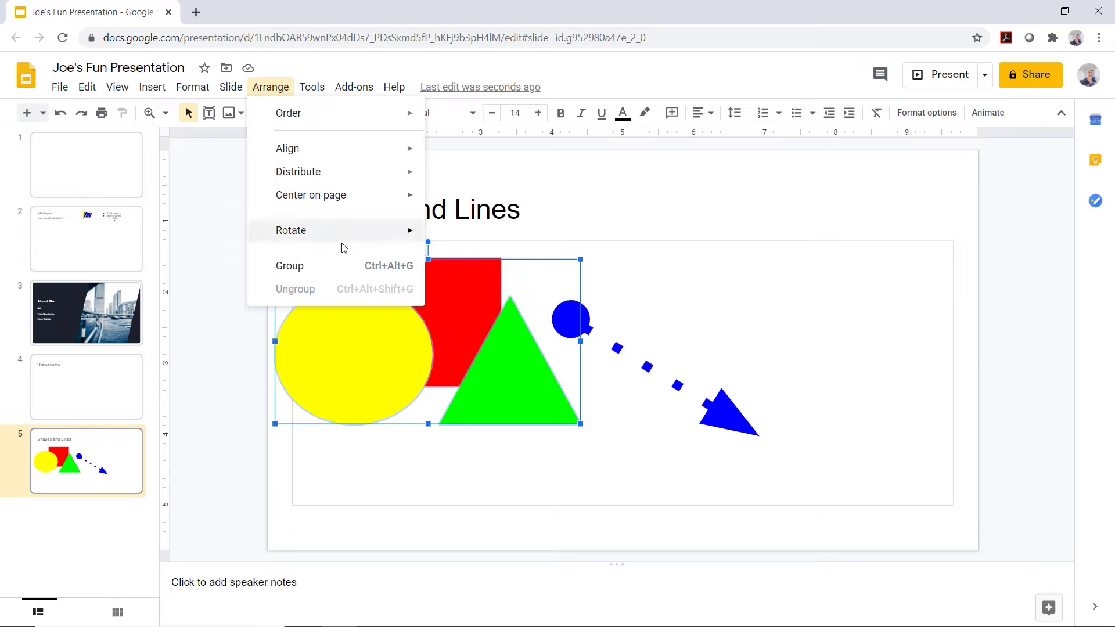
{"action": "left_click", "coordinate": [340, 267]}
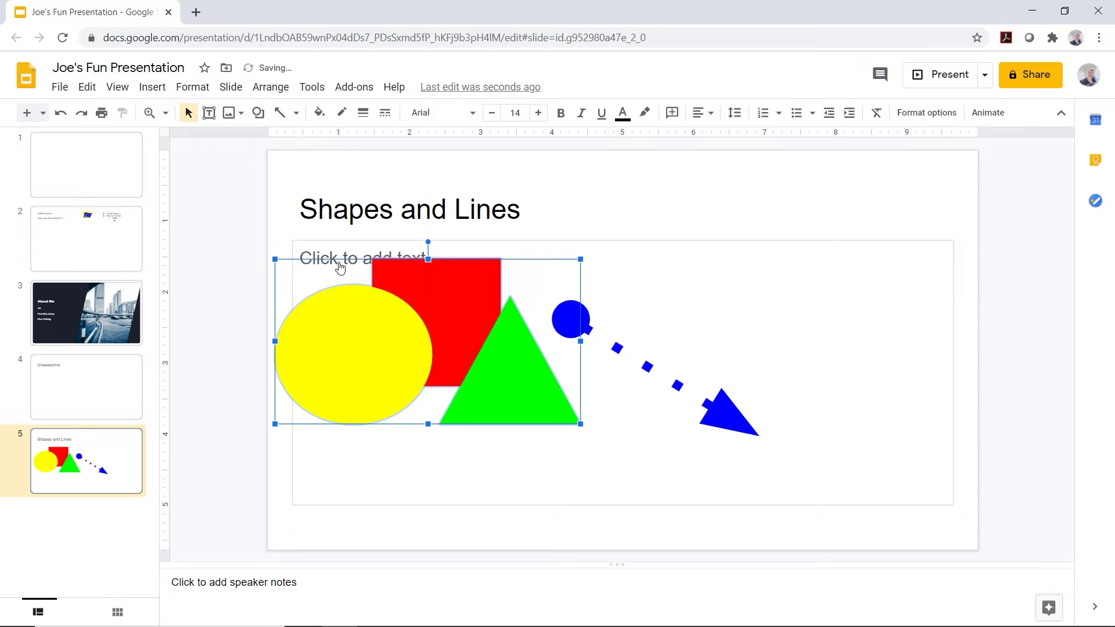
{"action": "left_click", "coordinate": [388, 351]}
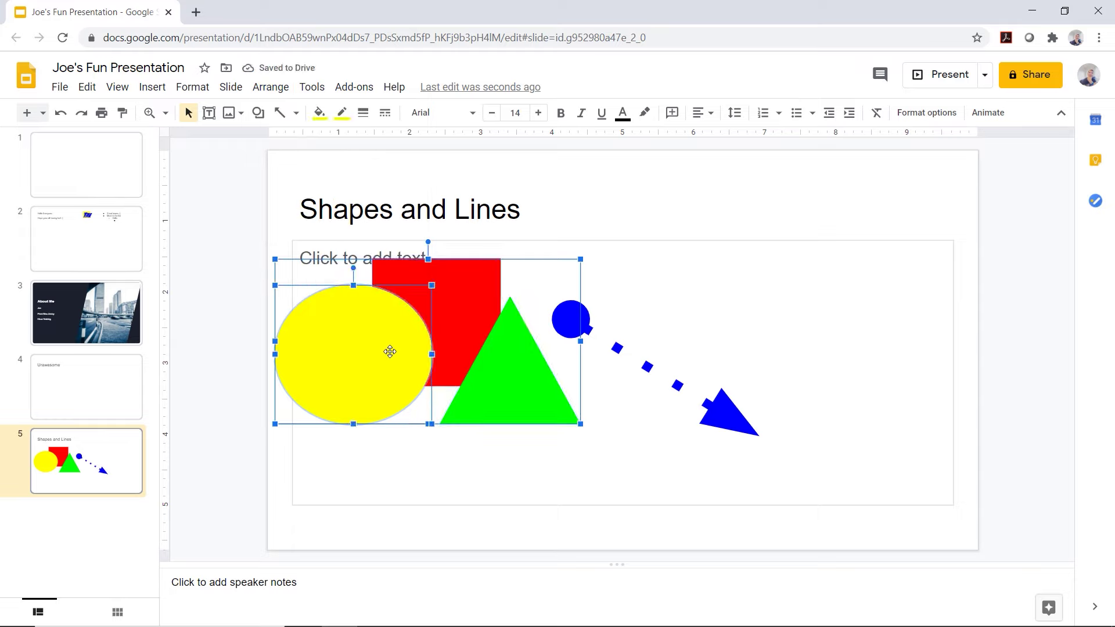
{"action": "left_click", "coordinate": [560, 214]}
{"action": "left_click", "coordinate": [465, 300]}
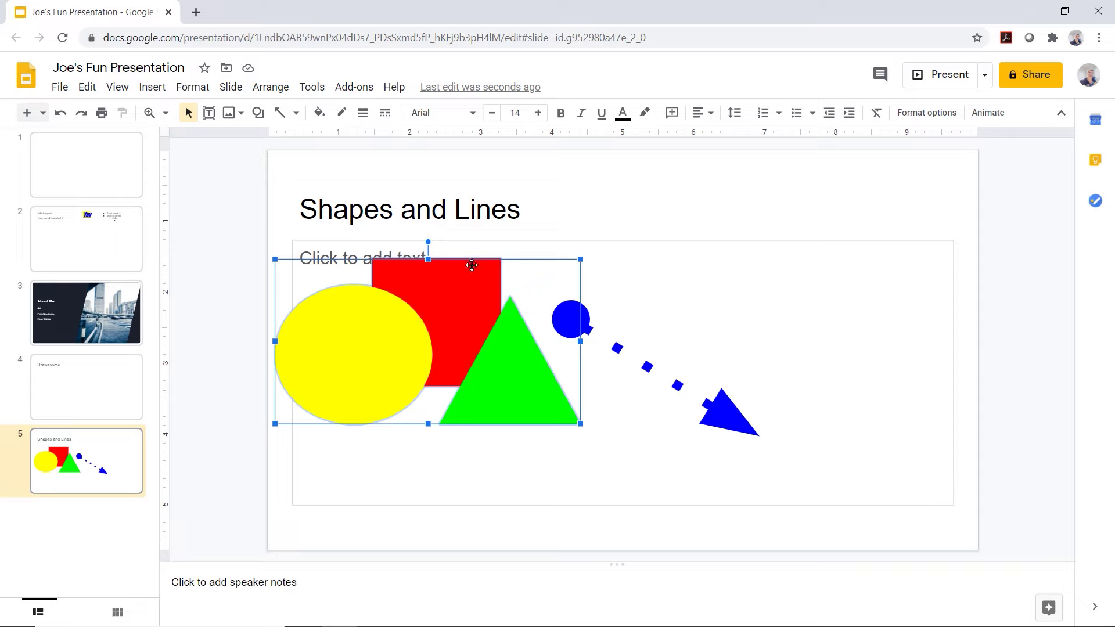
Move the shape group to the slide's right side and the dashed arrow to the left
{"action": "left_click_drag", "start_coordinate": [472, 265], "coordinate": [819, 304]}
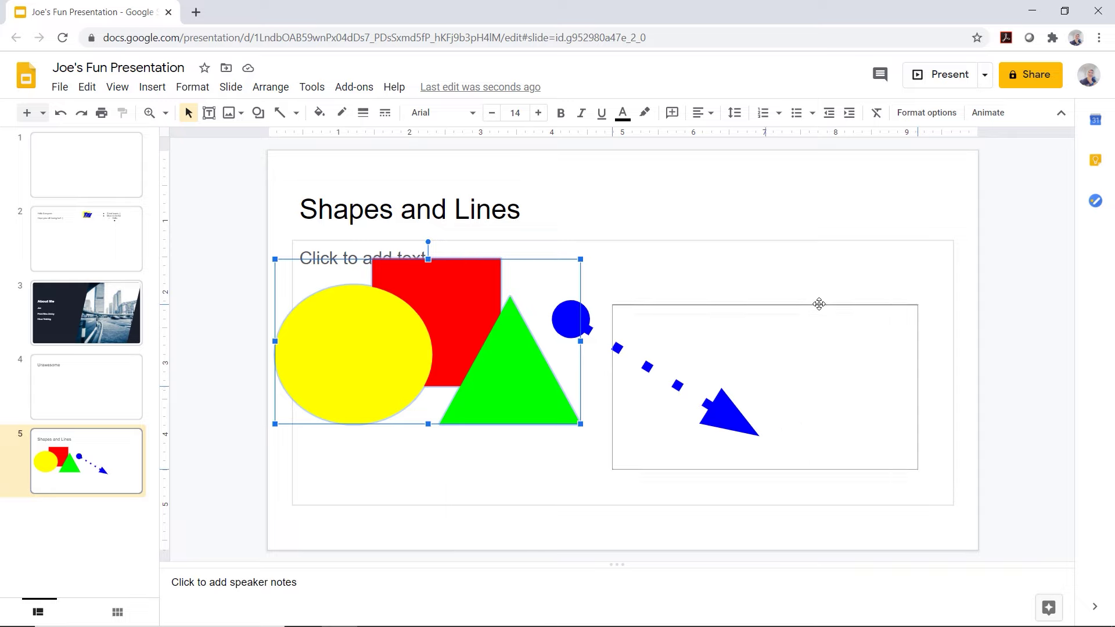
{"action": "left_click_drag", "start_coordinate": [818, 304], "coordinate": [833, 258]}
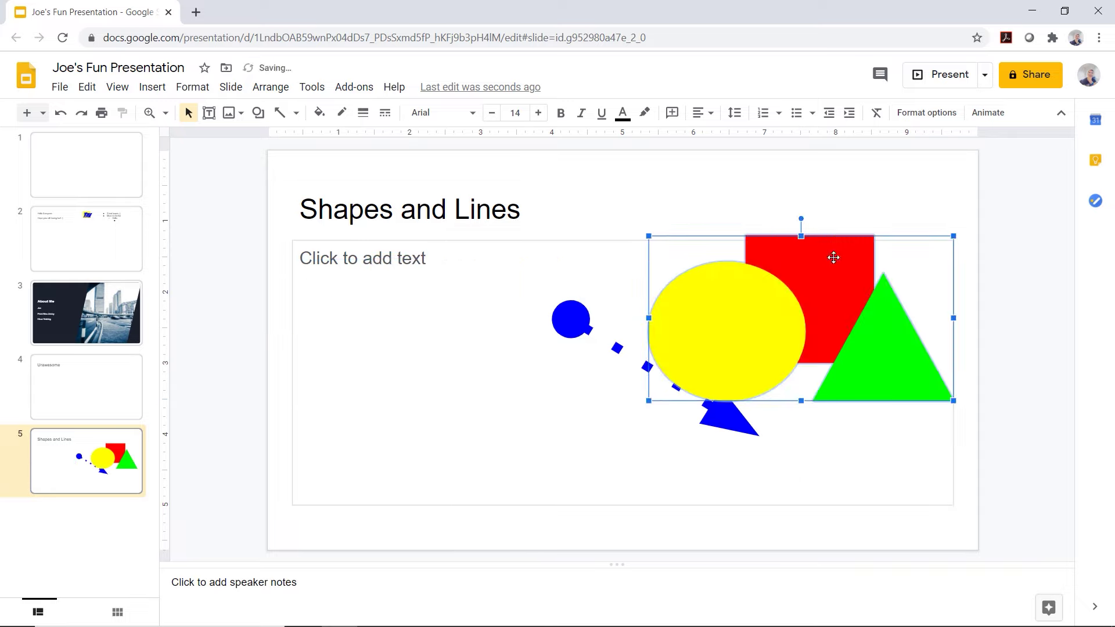
{"action": "left_click", "coordinate": [580, 325]}
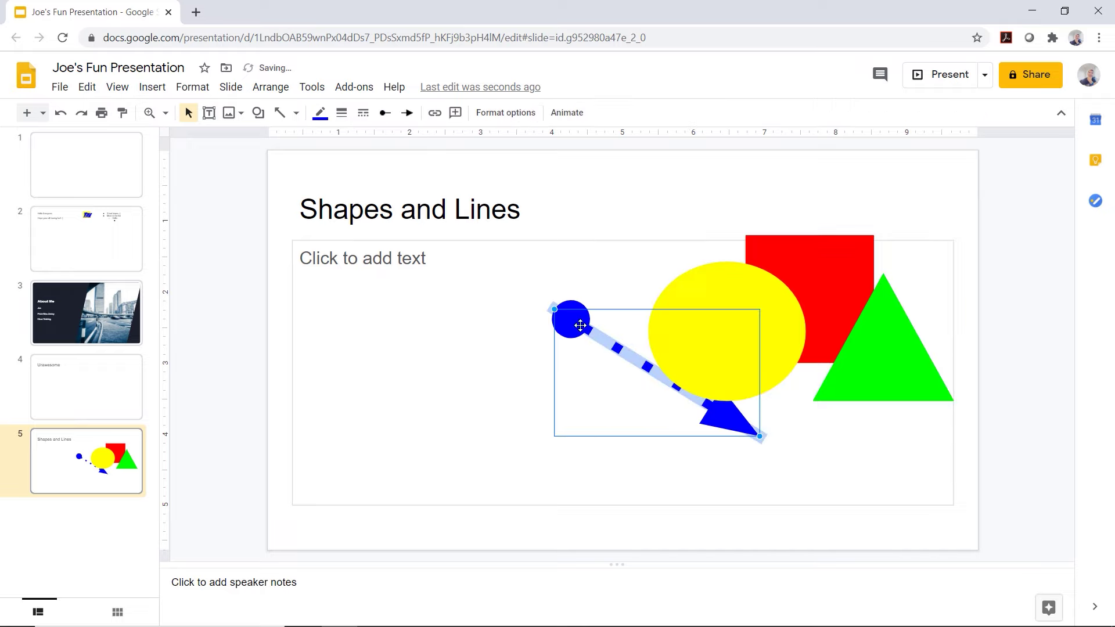
{"action": "left_click_drag", "start_coordinate": [580, 325], "coordinate": [359, 347]}
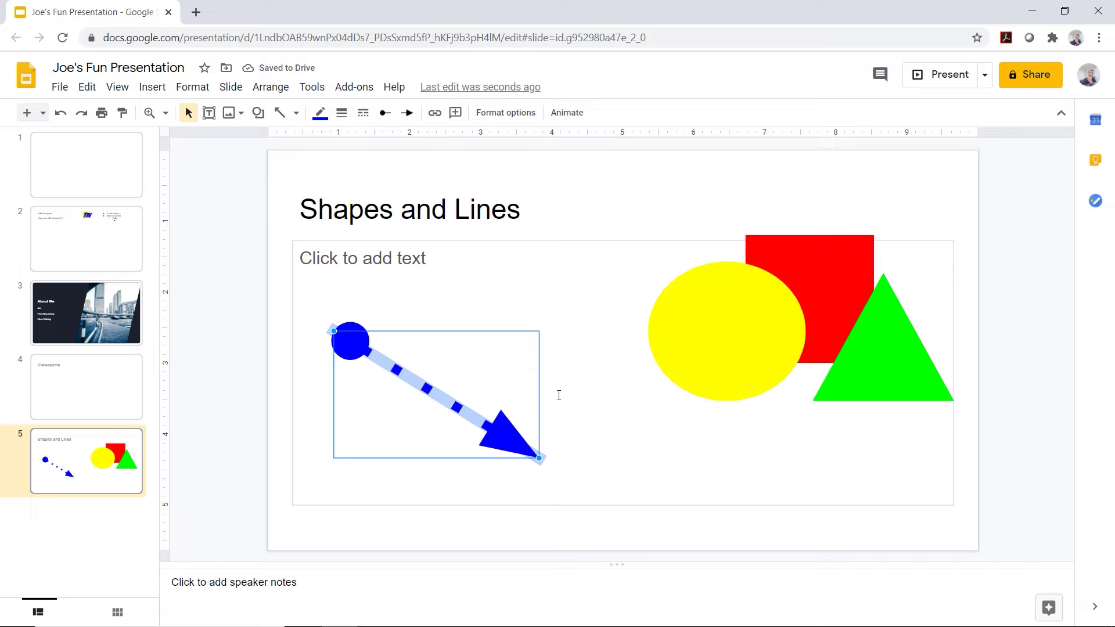
Ungroup the three shapes with Arrange > Ungroup
{"action": "left_click", "coordinate": [766, 335]}
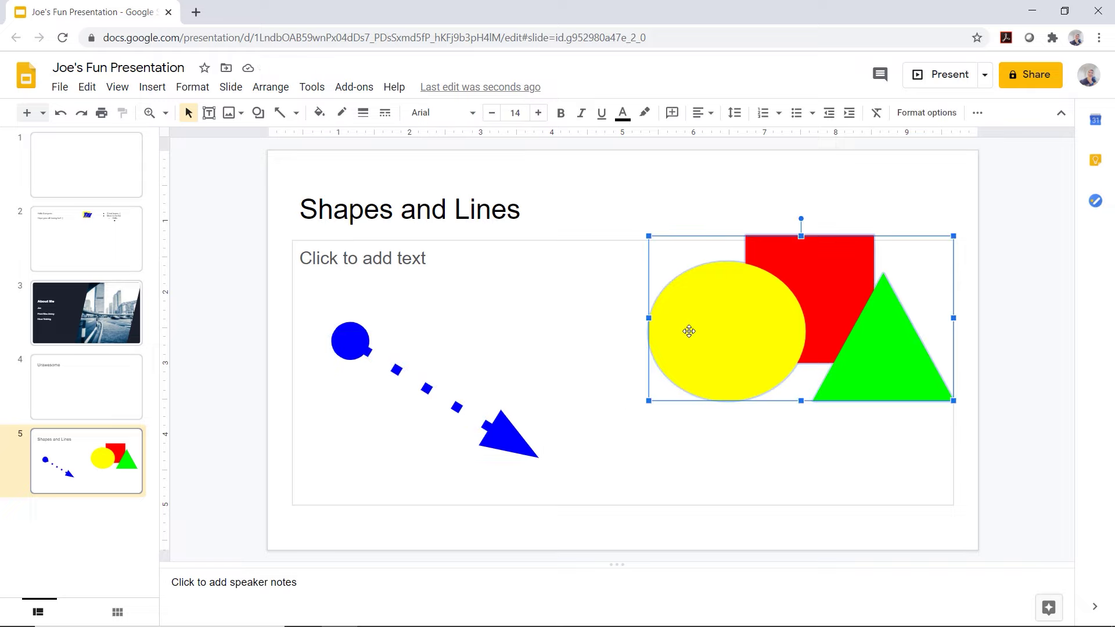
{"action": "left_click", "coordinate": [274, 90]}
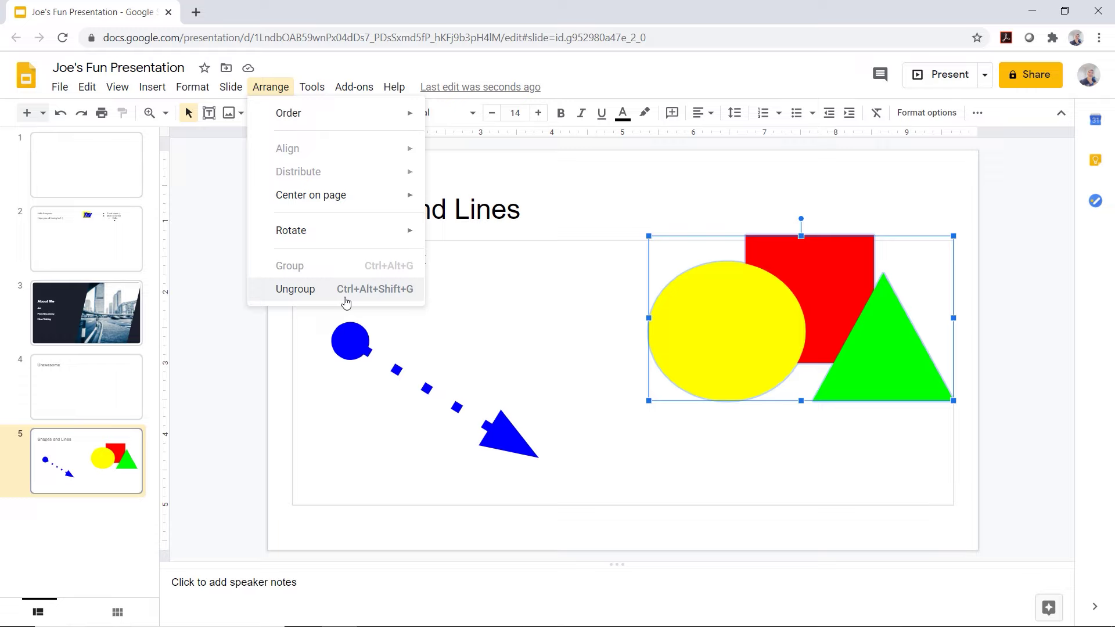
{"action": "left_click", "coordinate": [325, 293]}
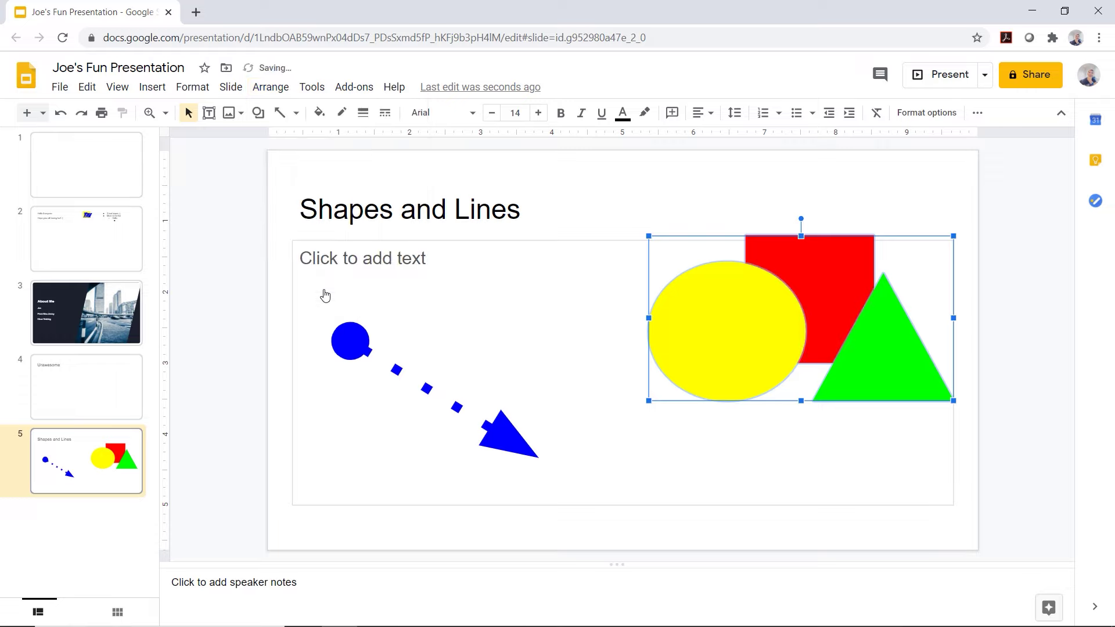
{"action": "left_click", "coordinate": [779, 443]}
{"action": "left_click", "coordinate": [778, 346]}
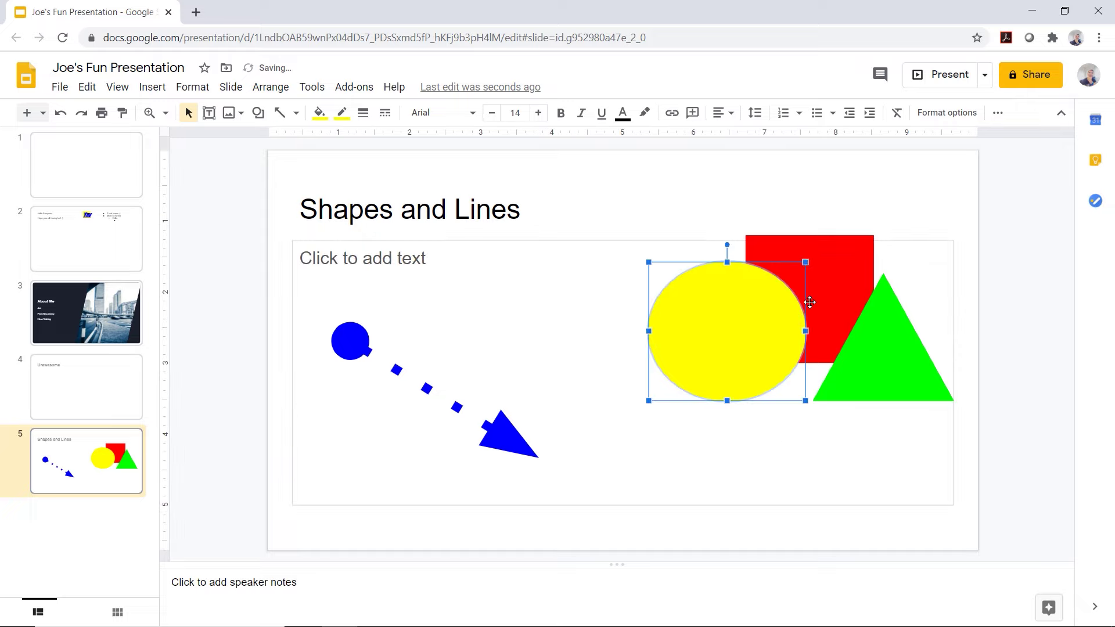
{"action": "left_click", "coordinate": [820, 289]}
{"action": "left_click", "coordinate": [908, 363]}
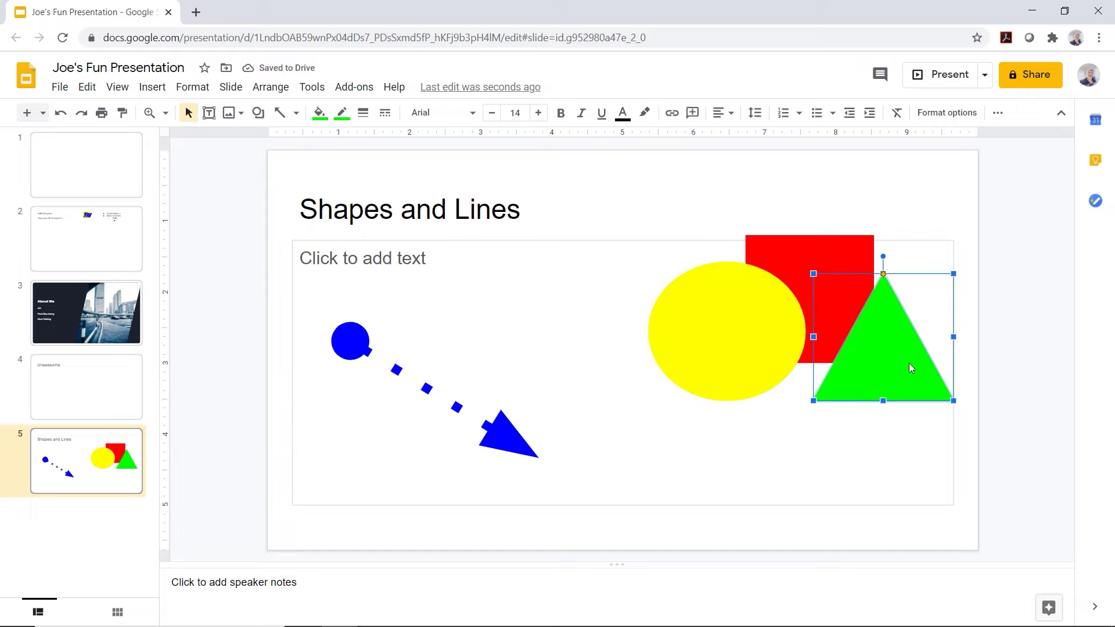
Move the yellow ellipse right and the green triangle left onto it
{"action": "left_click", "coordinate": [763, 352]}
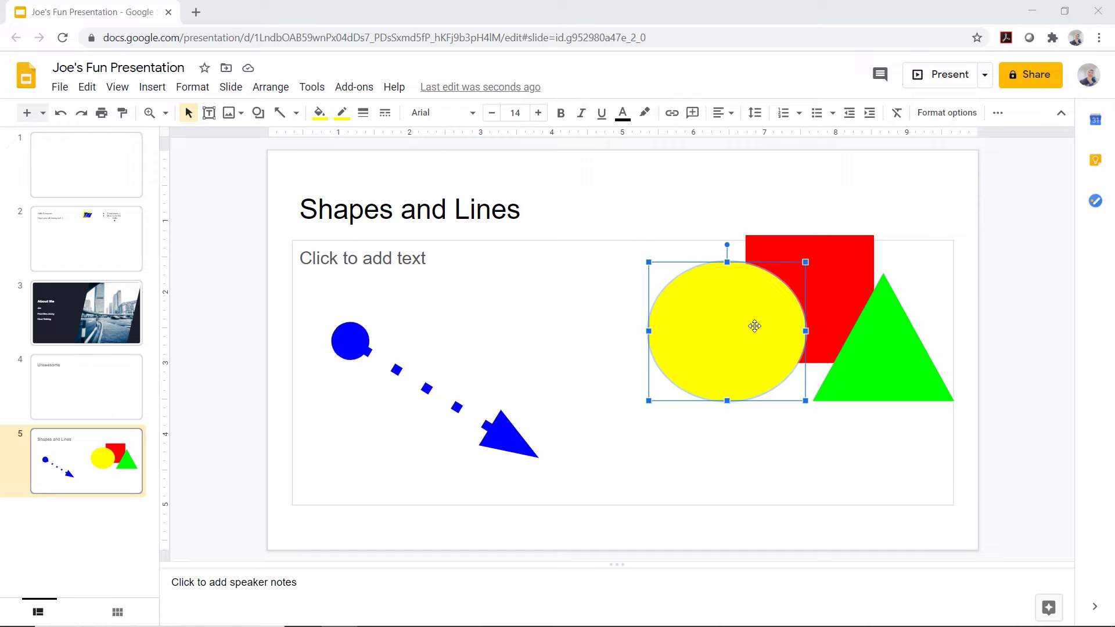
{"action": "left_click_drag", "start_coordinate": [754, 326], "coordinate": [822, 322]}
{"action": "mouse_move", "coordinate": [791, 325]}
{"action": "left_mouse_down"}
{"action": "mouse_move", "coordinate": [824, 317]}
{"action": "mouse_move", "coordinate": [793, 292]}
{"action": "mouse_move", "coordinate": [769, 291]}
{"action": "mouse_move", "coordinate": [752, 321]}
{"action": "mouse_move", "coordinate": [824, 325]}
{"action": "left_mouse_up"}
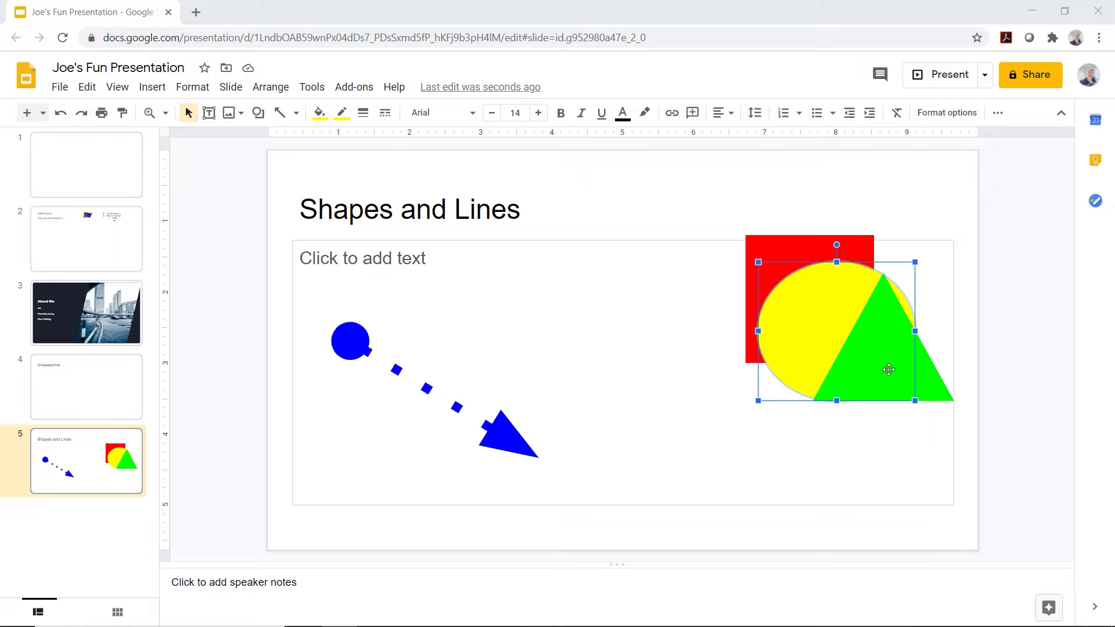
{"action": "left_click_drag", "start_coordinate": [885, 348], "coordinate": [845, 353]}
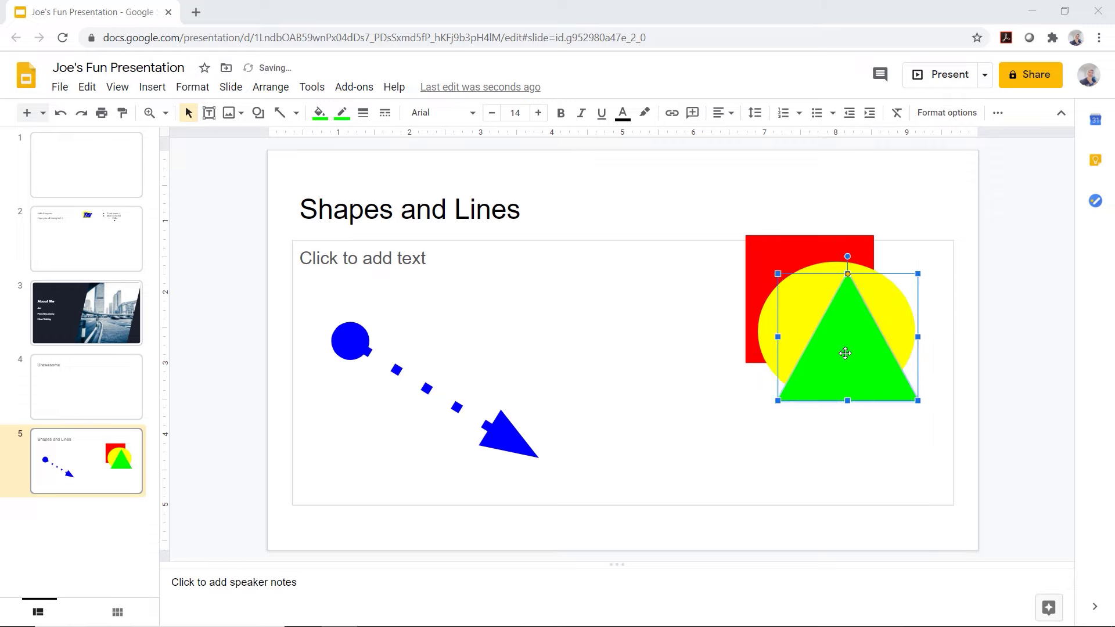
{"action": "left_click", "coordinate": [767, 318]}
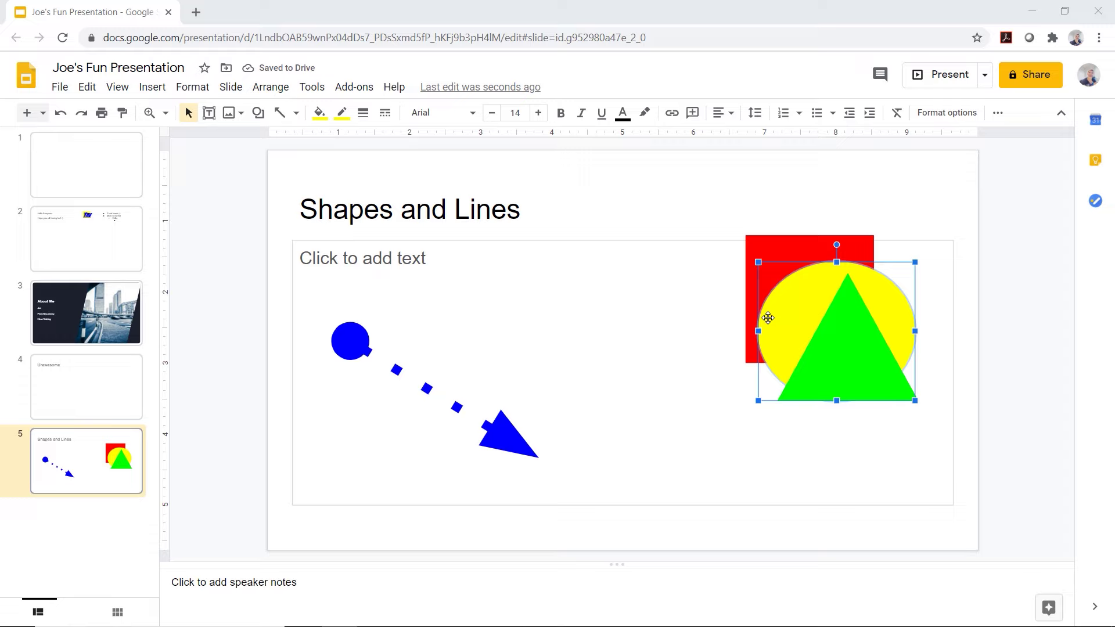
Shift the red square down-right and the yellow circle up-left so they partly overlap
{"action": "left_click", "coordinate": [764, 245]}
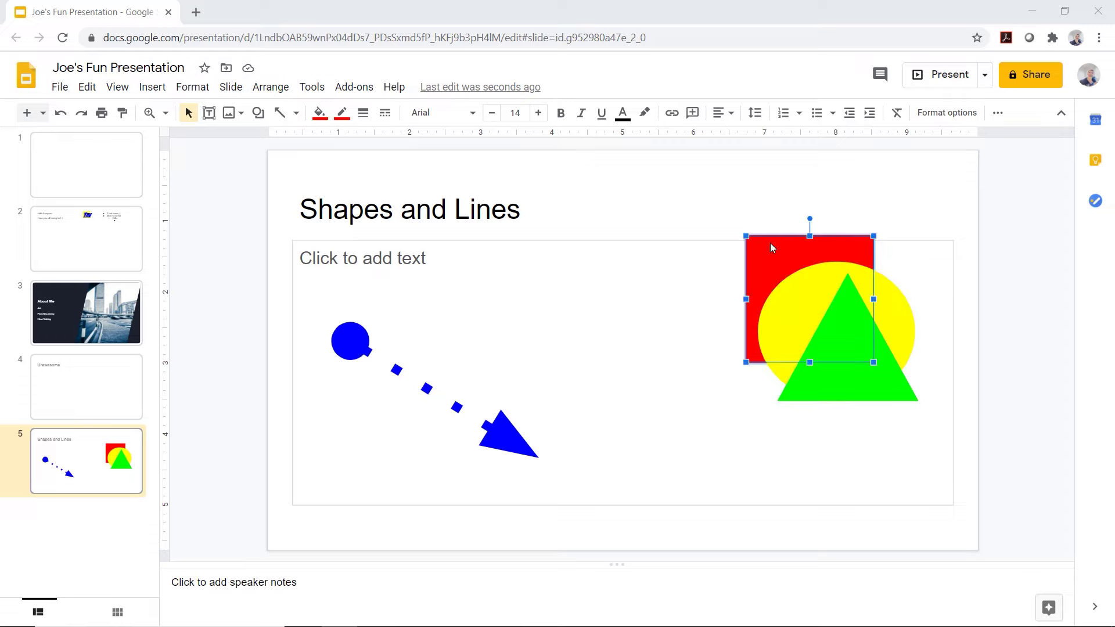
{"action": "left_click_drag", "start_coordinate": [755, 263], "coordinate": [802, 304]}
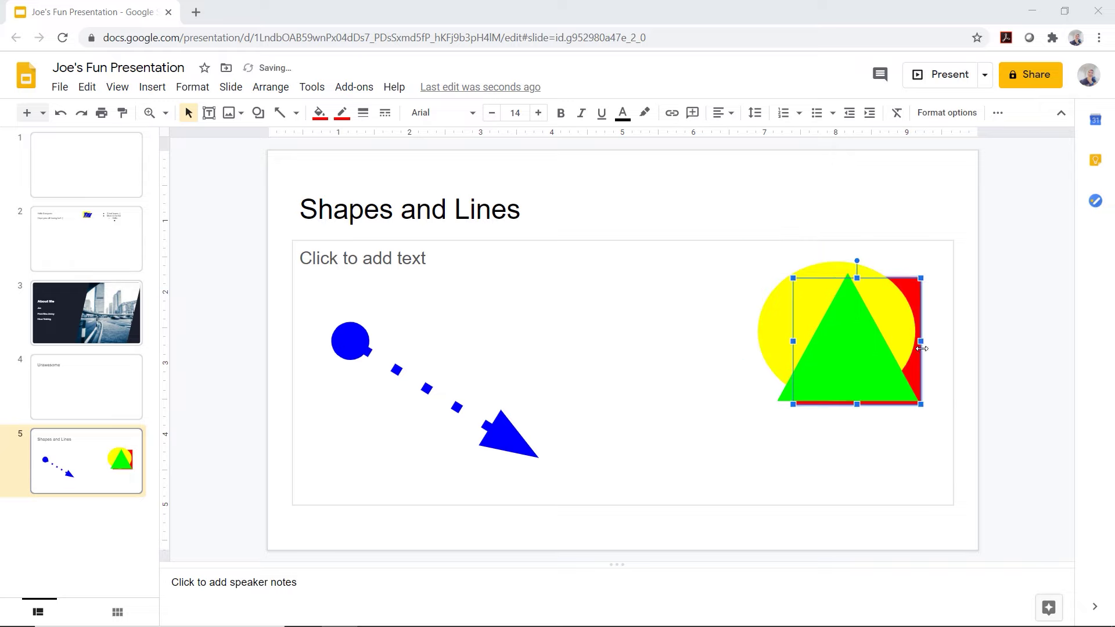
{"action": "mouse_move", "coordinate": [900, 356]}
{"action": "left_mouse_down"}
{"action": "mouse_move", "coordinate": [888, 294]}
{"action": "mouse_move", "coordinate": [805, 286]}
{"action": "left_mouse_up"}
{"action": "left_click", "coordinate": [893, 319]}
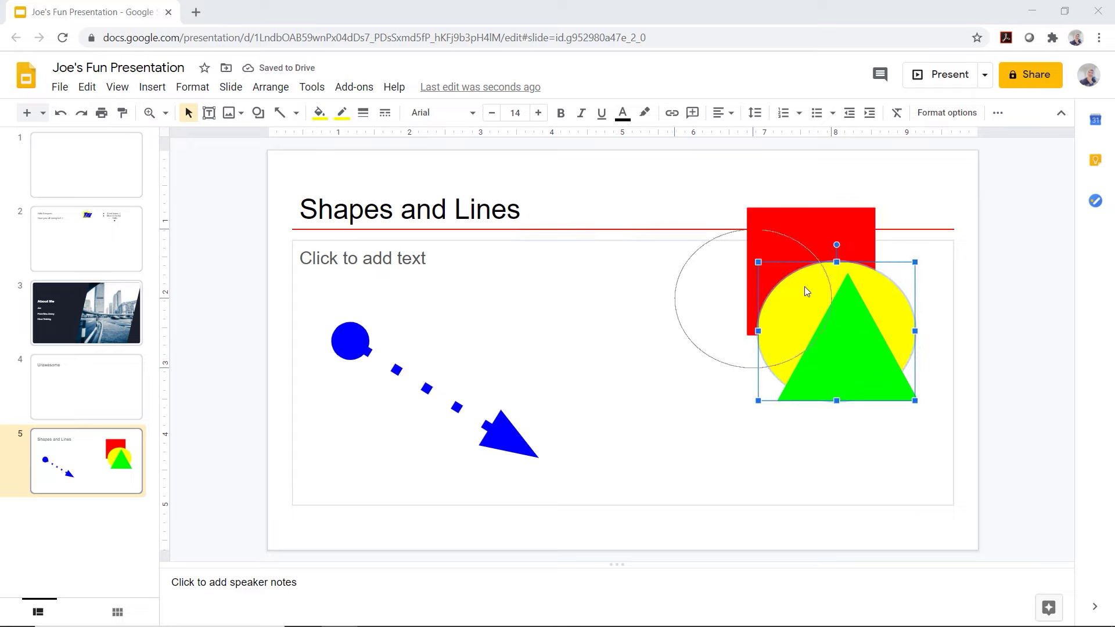
{"action": "mouse_move", "coordinate": [841, 327]}
{"action": "left_mouse_down"}
{"action": "mouse_move", "coordinate": [859, 307]}
{"action": "mouse_move", "coordinate": [720, 308]}
{"action": "left_mouse_up"}
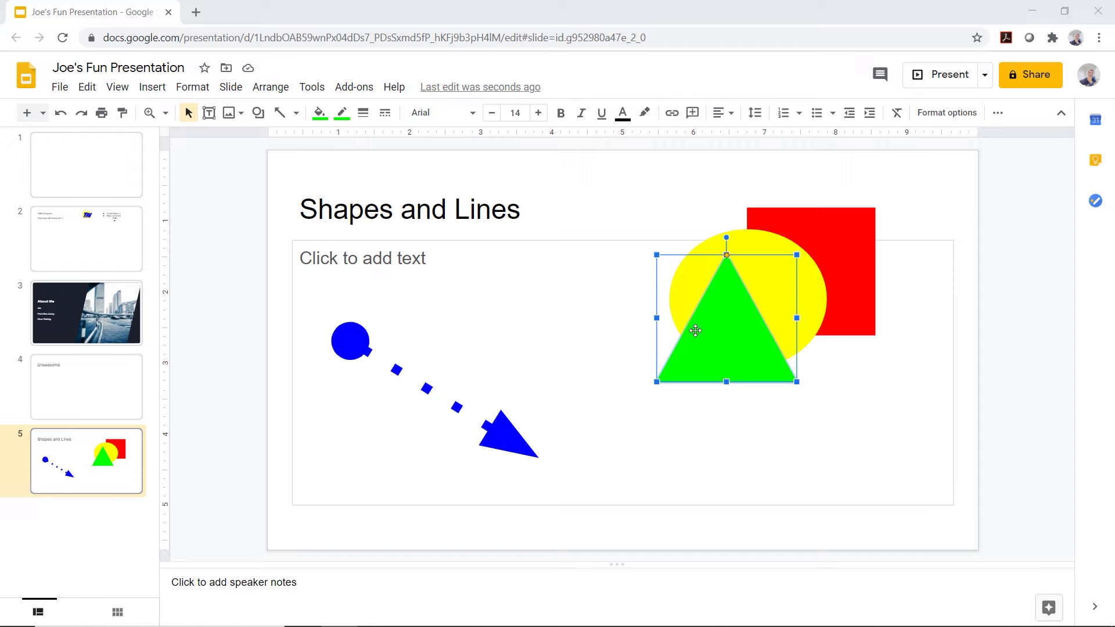
{"action": "left_click", "coordinate": [281, 91]}
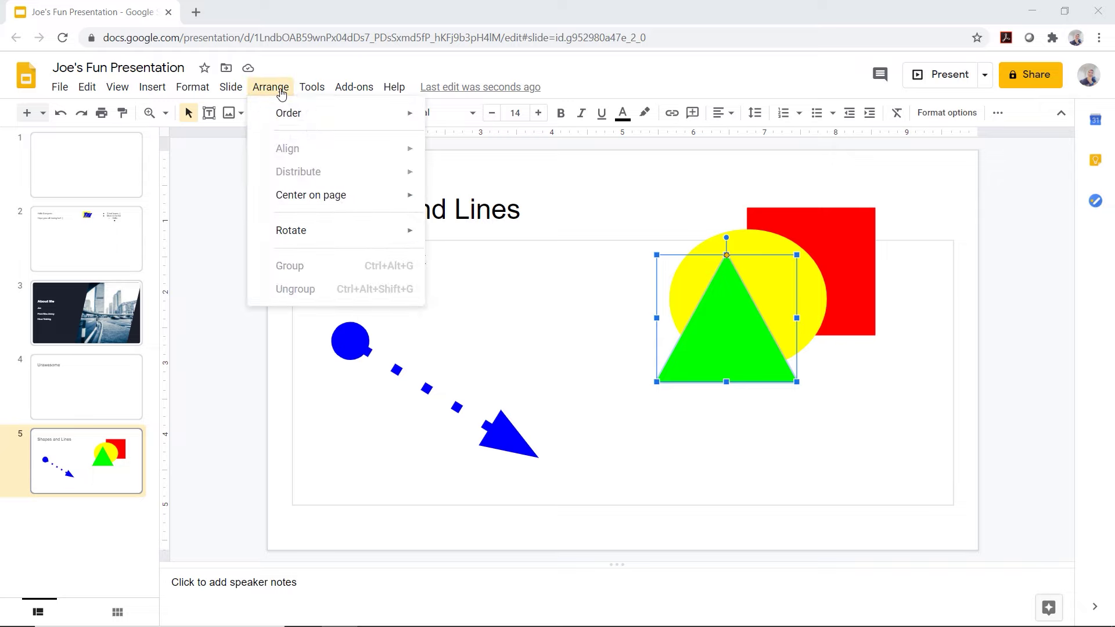
{"action": "mouse_move", "coordinate": [296, 112]}
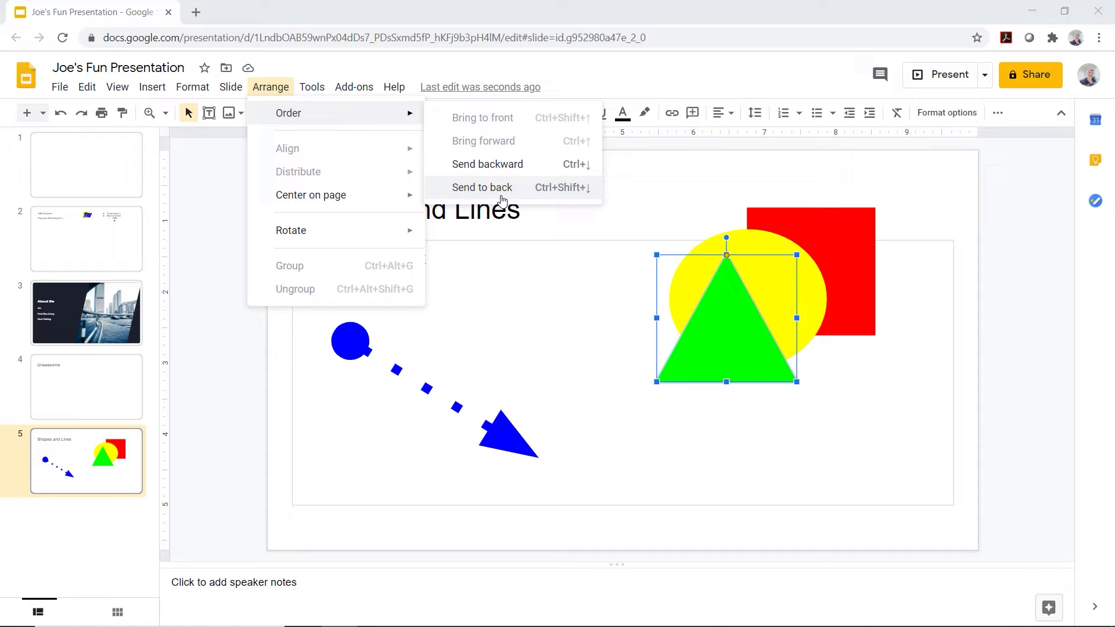
Send the green triangle backward twice and reposition the circle, square and triangle
{"action": "left_click", "coordinate": [534, 169]}
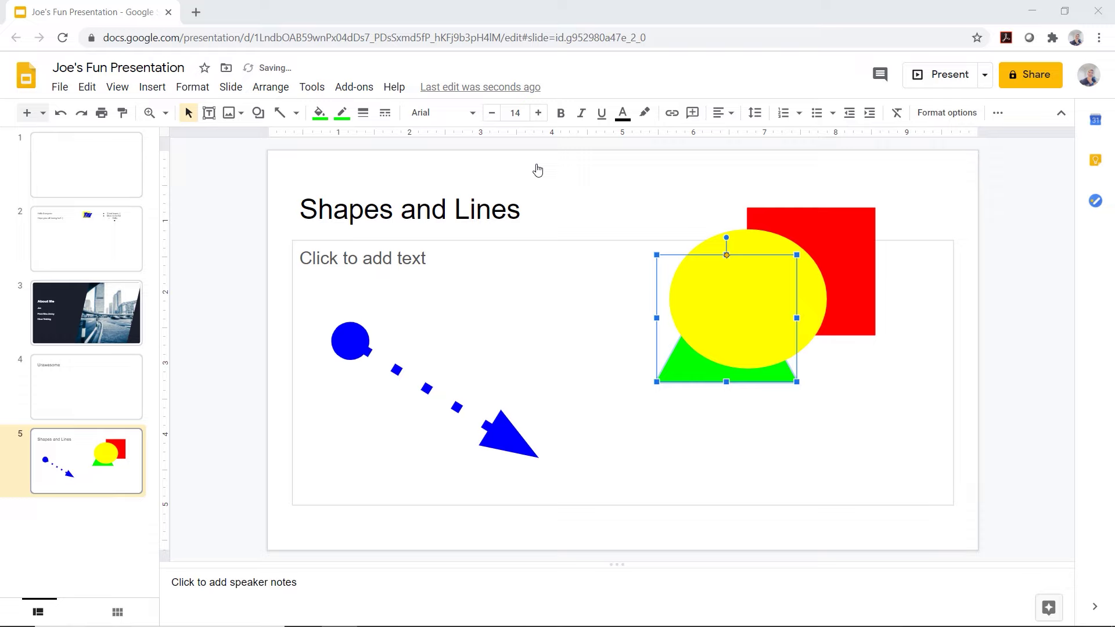
{"action": "left_click_drag", "start_coordinate": [733, 298], "coordinate": [657, 325]}
{"action": "mouse_move", "coordinate": [794, 260]}
{"action": "left_mouse_down"}
{"action": "mouse_move", "coordinate": [794, 302]}
{"action": "mouse_move", "coordinate": [773, 287]}
{"action": "left_mouse_up"}
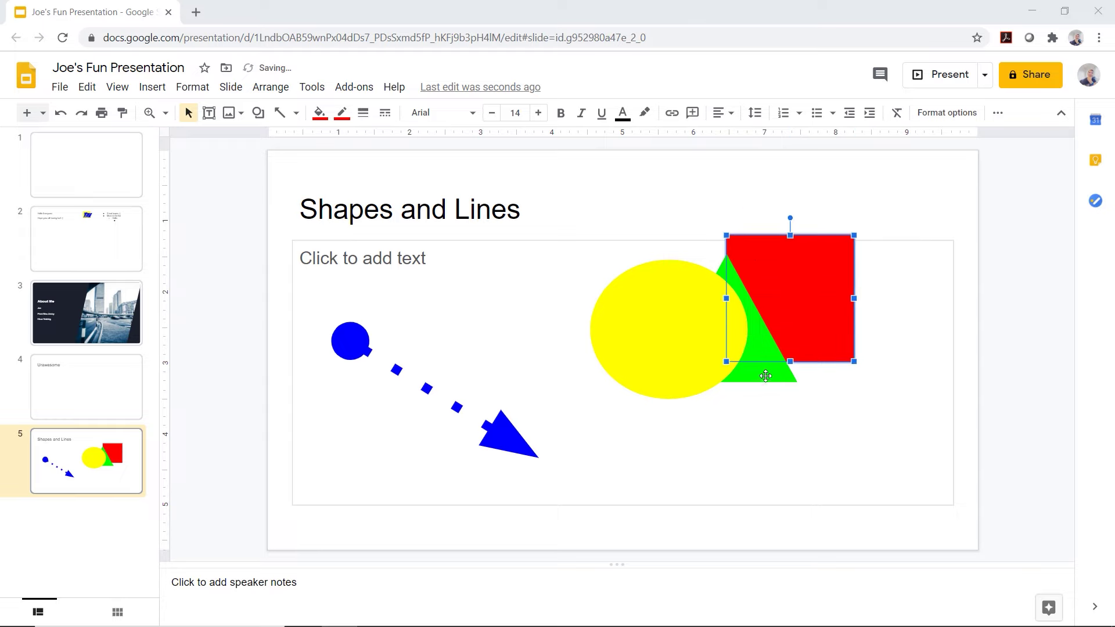
{"action": "mouse_move", "coordinate": [758, 348]}
{"action": "left_mouse_down"}
{"action": "mouse_move", "coordinate": [788, 337]}
{"action": "mouse_move", "coordinate": [770, 359]}
{"action": "left_mouse_up"}
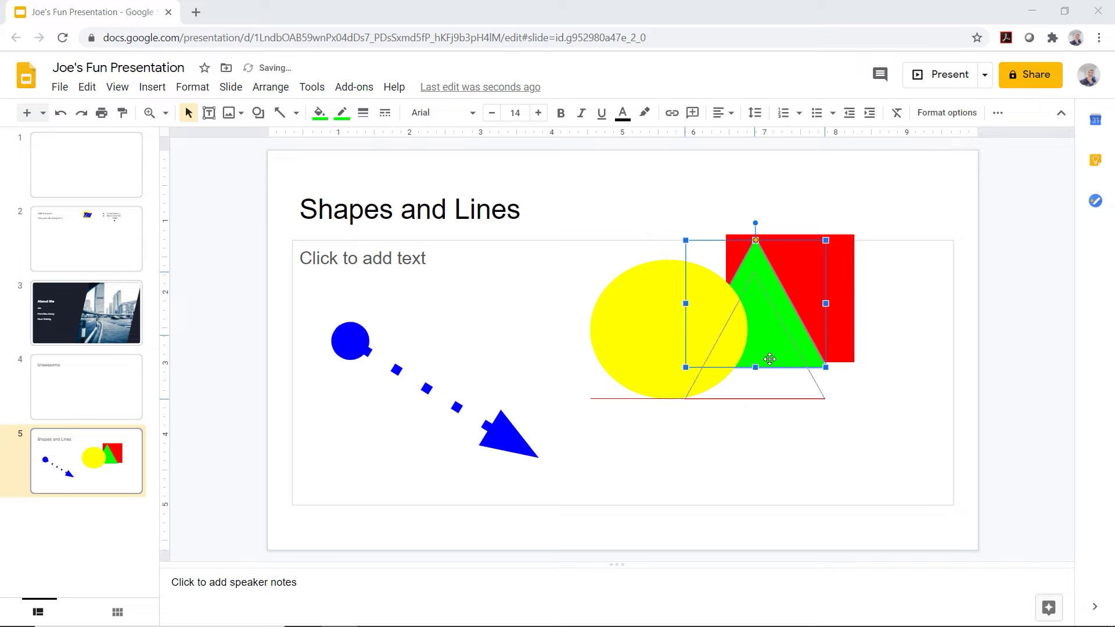
{"action": "left_click", "coordinate": [268, 87]}
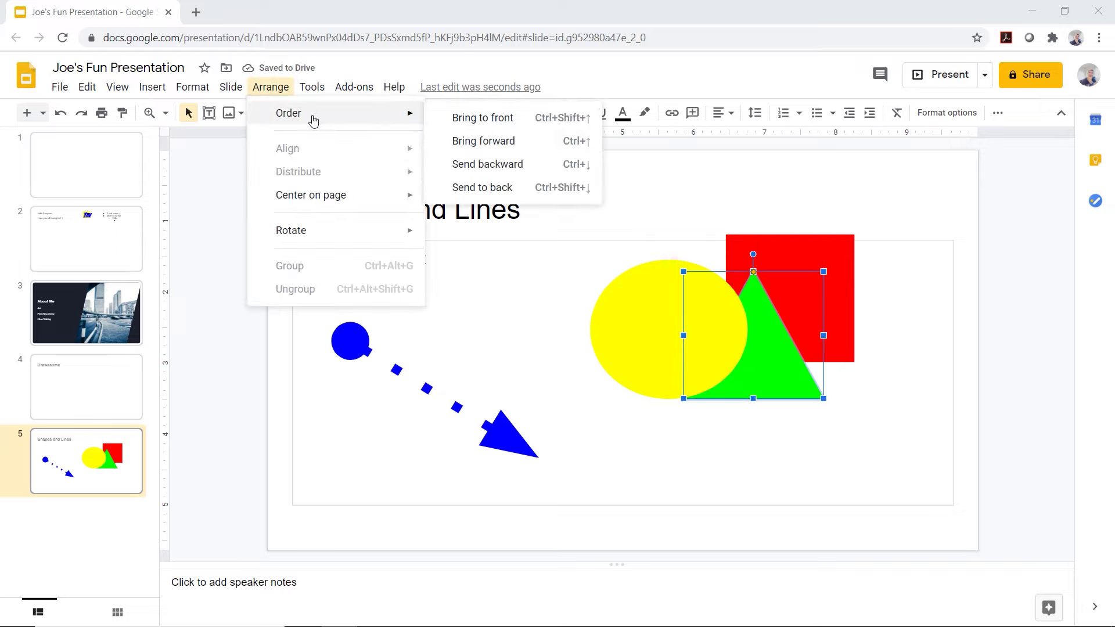
{"action": "left_click", "coordinate": [527, 165]}
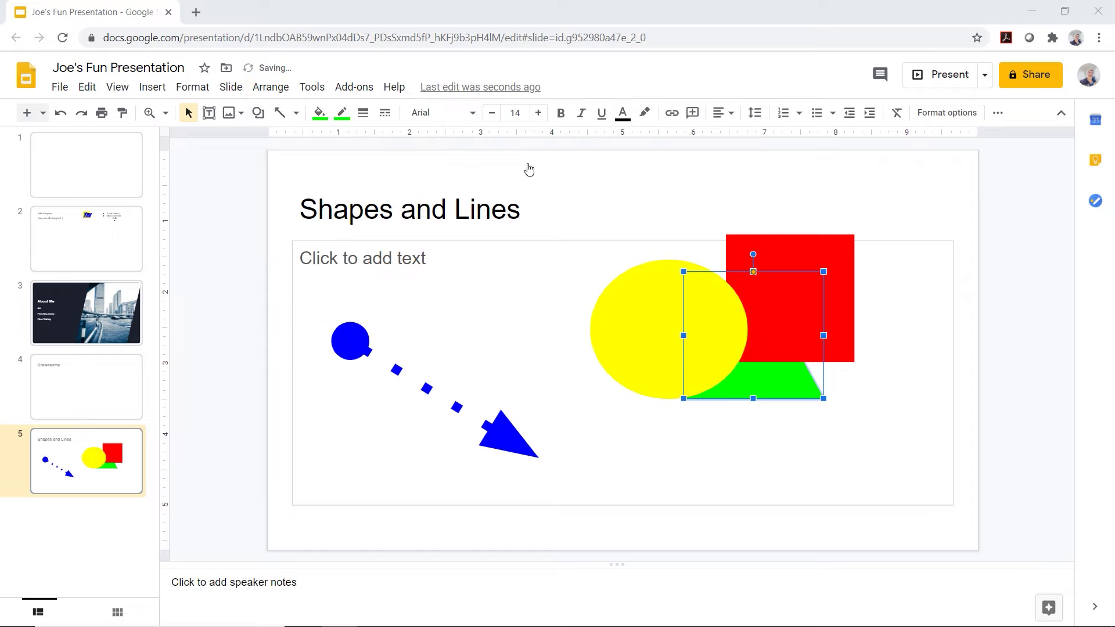
{"action": "left_click_drag", "start_coordinate": [775, 383], "coordinate": [851, 334]}
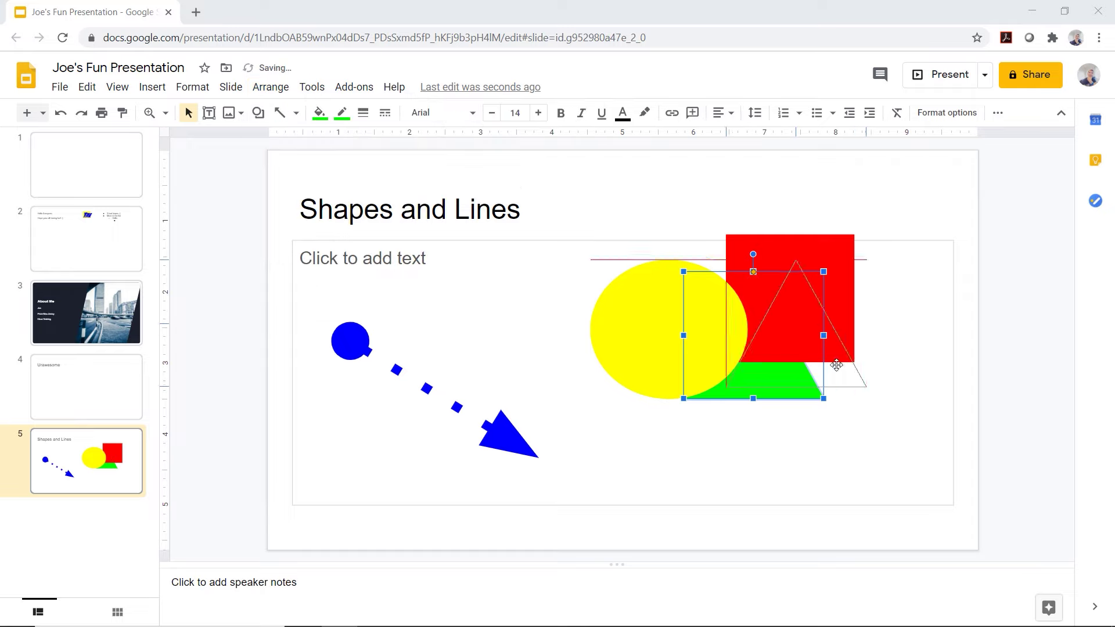
{"action": "left_click_drag", "start_coordinate": [809, 283], "coordinate": [824, 308]}
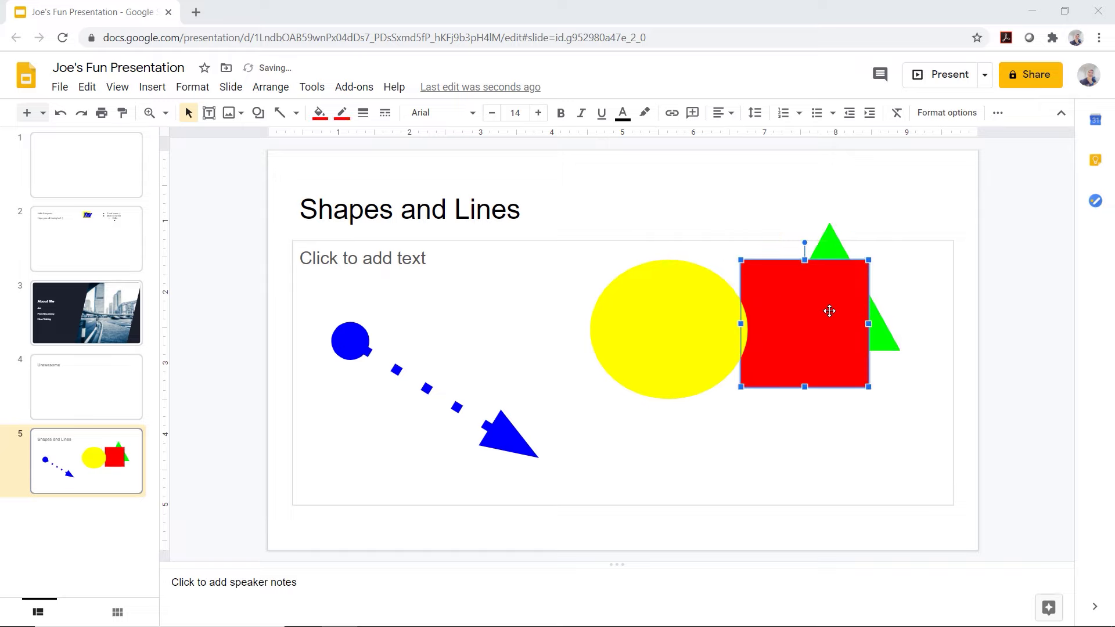
{"action": "mouse_move", "coordinate": [697, 318]}
{"action": "left_mouse_down"}
{"action": "mouse_move", "coordinate": [802, 373]}
{"action": "mouse_move", "coordinate": [772, 343]}
{"action": "left_mouse_up"}
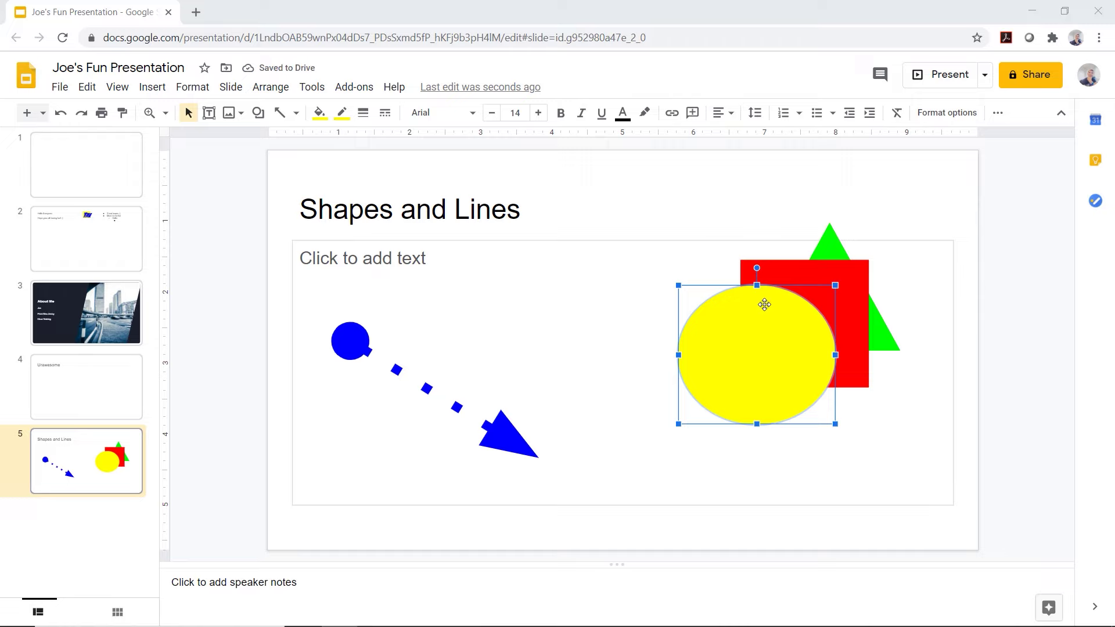
Bring the green triangle to the front and move it left onto the yellow circle
{"action": "left_click", "coordinate": [826, 247]}
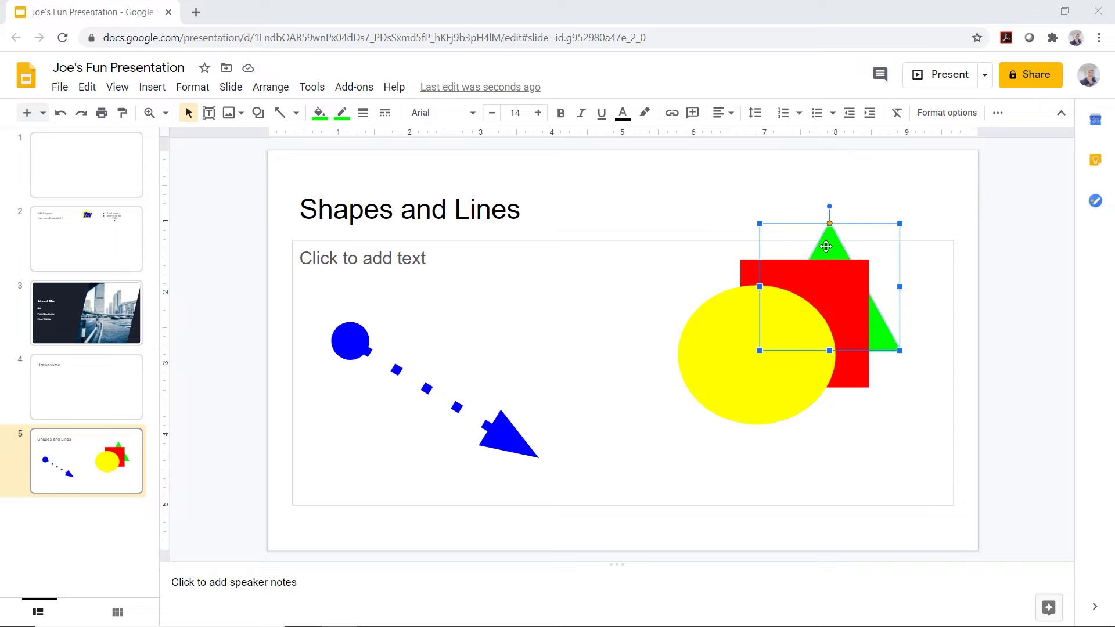
{"action": "left_click", "coordinate": [283, 95]}
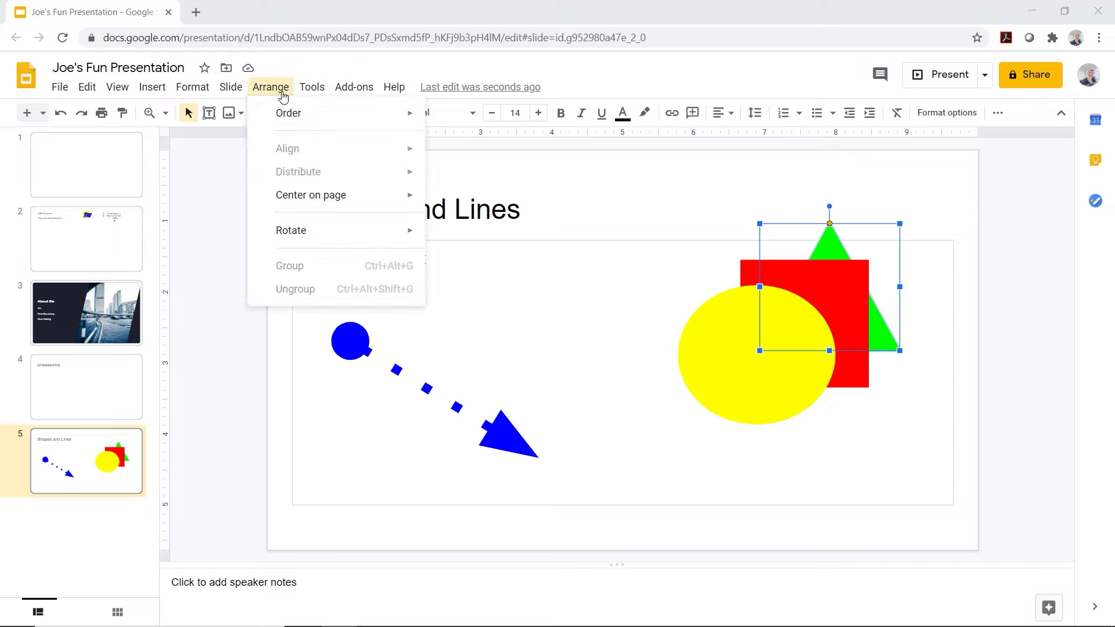
{"action": "mouse_move", "coordinate": [288, 113]}
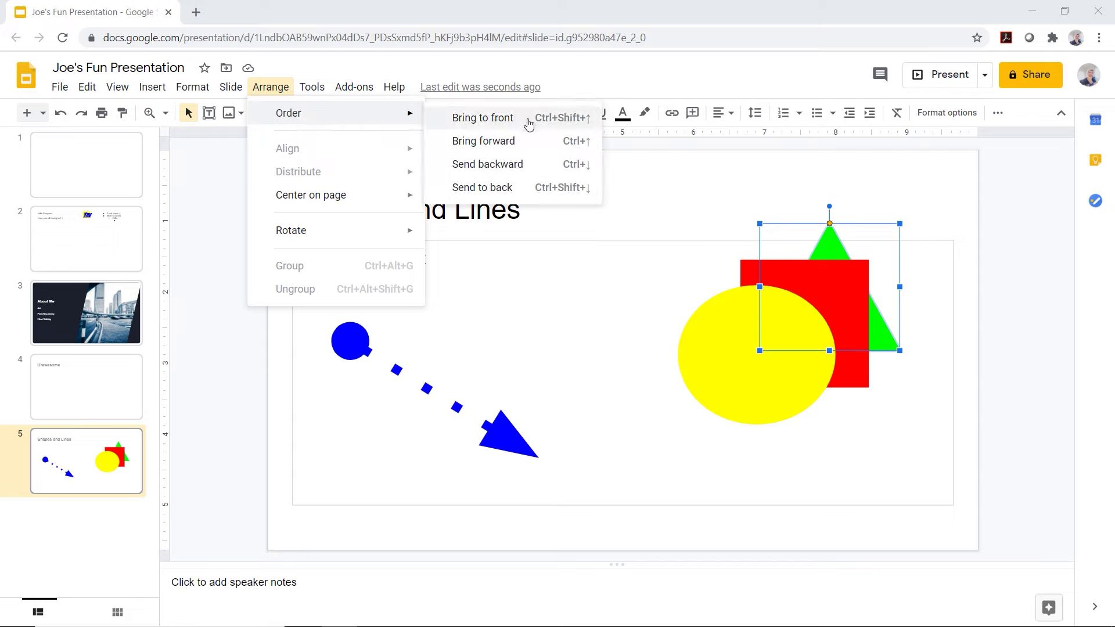
{"action": "left_click", "coordinate": [529, 124]}
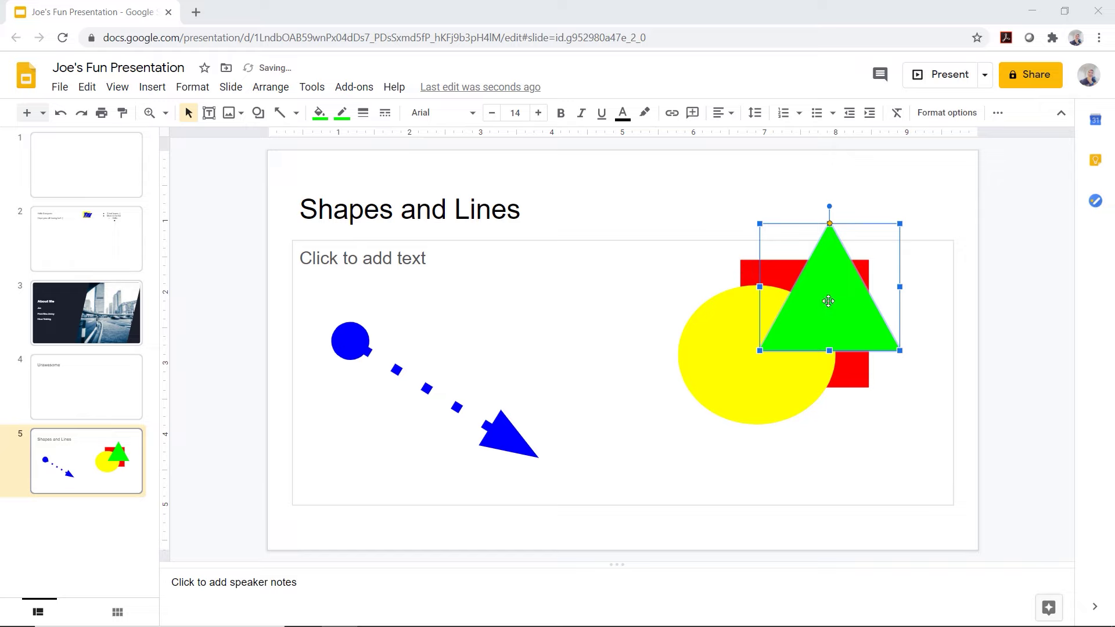
{"action": "mouse_move", "coordinate": [807, 312]}
{"action": "left_mouse_down"}
{"action": "mouse_move", "coordinate": [710, 364]}
{"action": "mouse_move", "coordinate": [731, 312]}
{"action": "mouse_move", "coordinate": [684, 326]}
{"action": "left_mouse_up"}
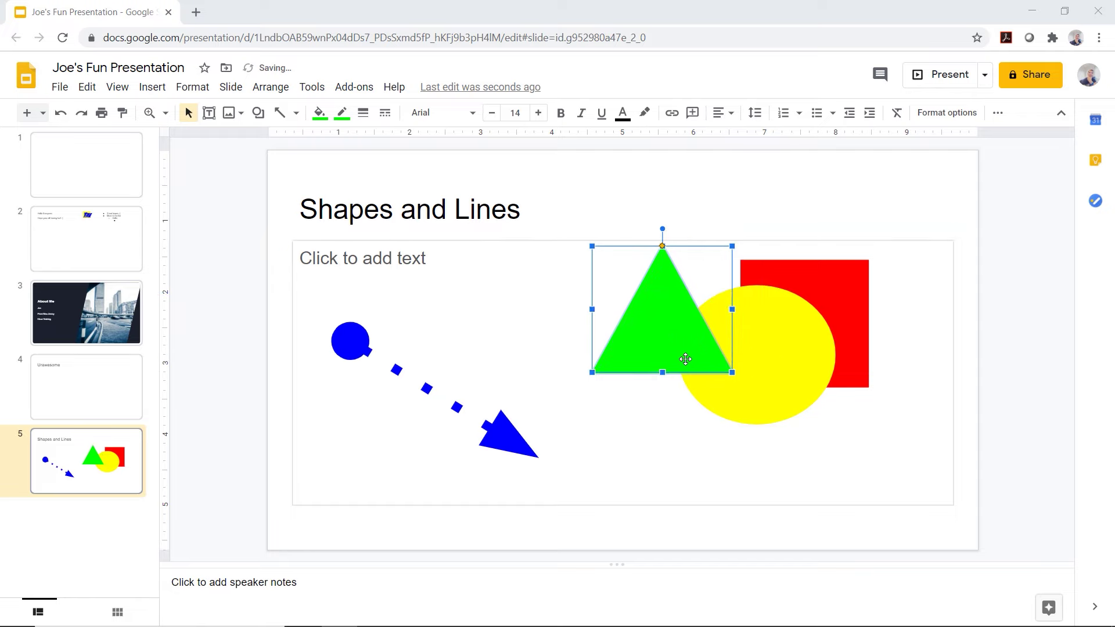
{"action": "left_click", "coordinate": [380, 211]}
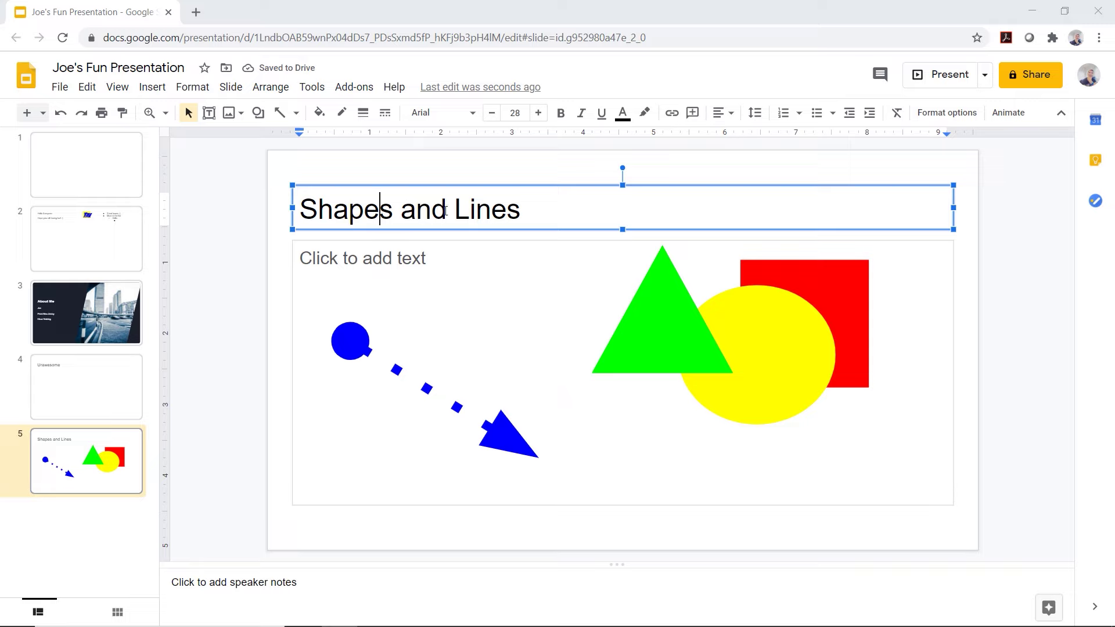
Draw a grey rounded rectangle at the slide's top-left
{"action": "left_click", "coordinate": [481, 298]}
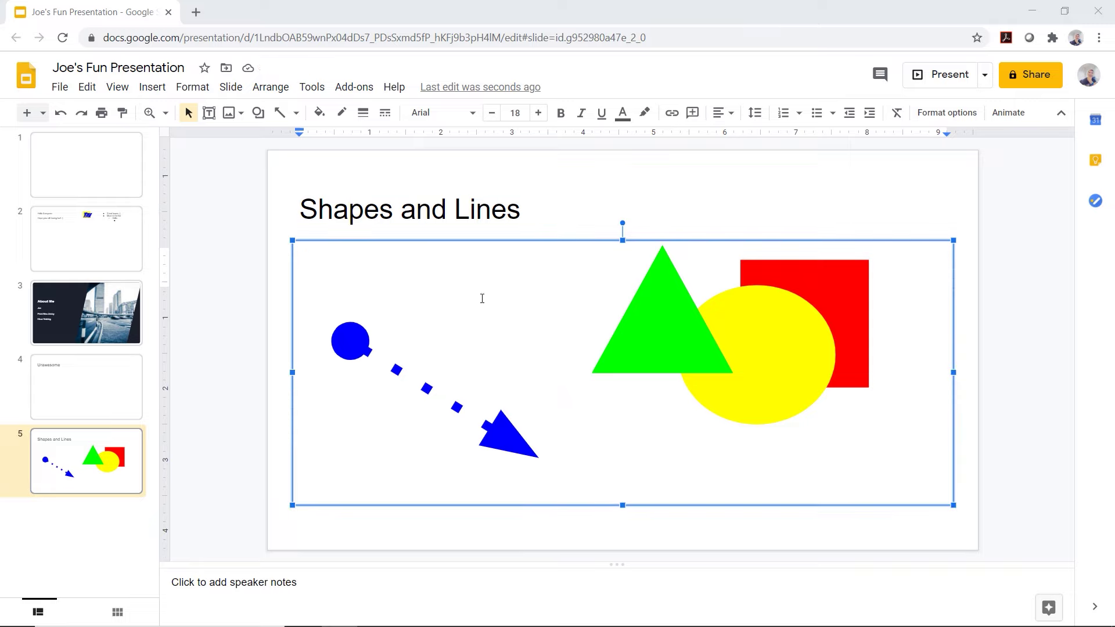
{"action": "left_click", "coordinate": [153, 90]}
{"action": "mouse_move", "coordinate": [177, 205]}
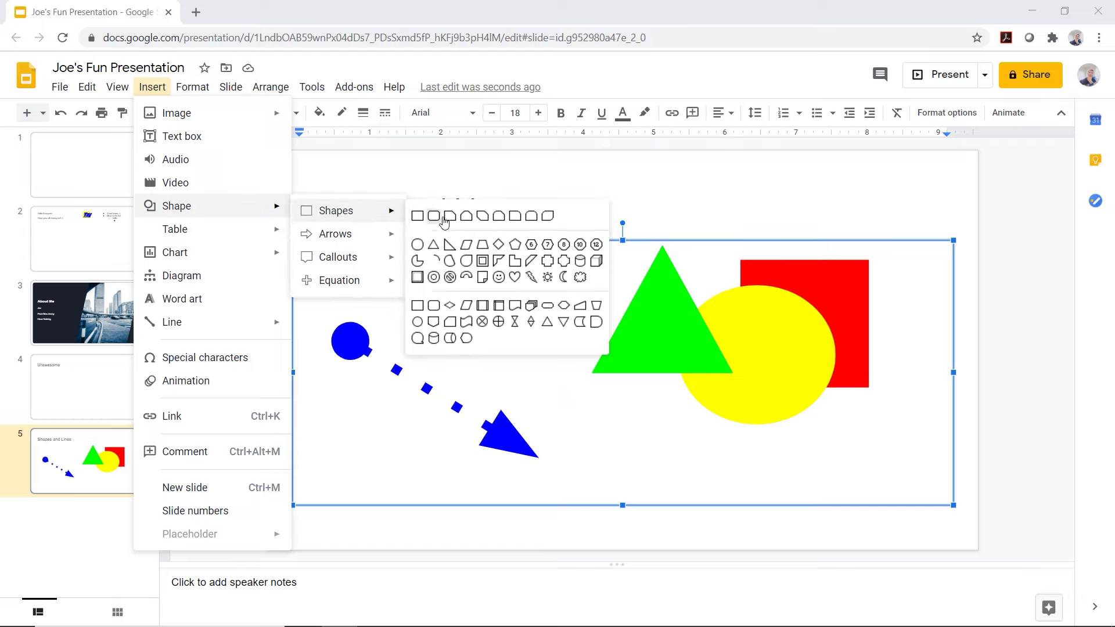
{"action": "mouse_move", "coordinate": [336, 211]}
{"action": "left_click", "coordinate": [549, 217]}
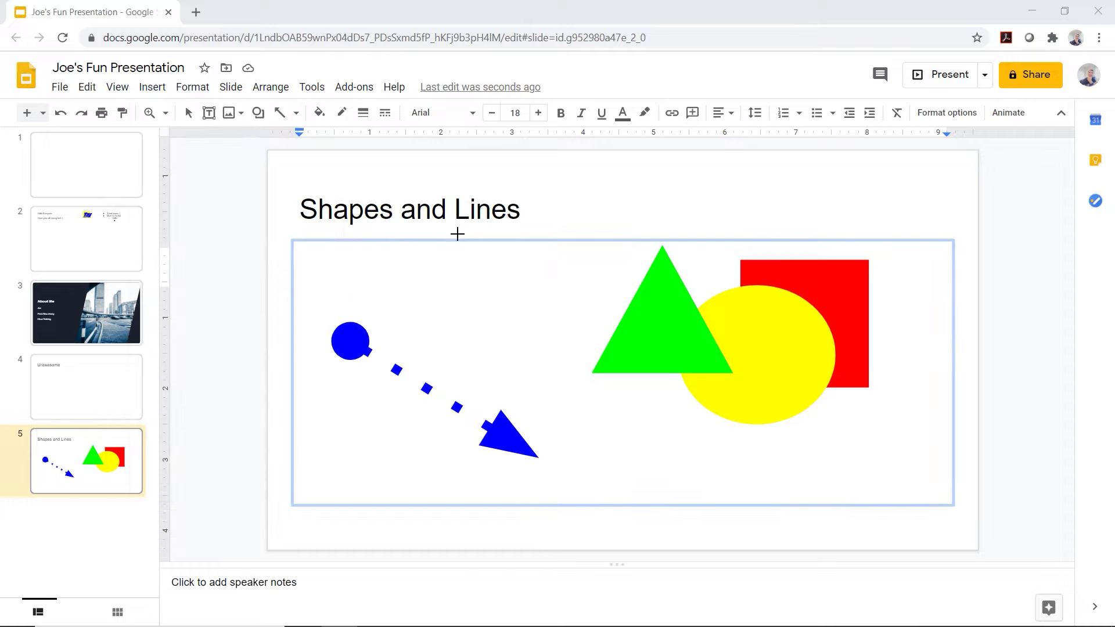
{"action": "left_click_drag", "start_coordinate": [278, 173], "coordinate": [575, 238]}
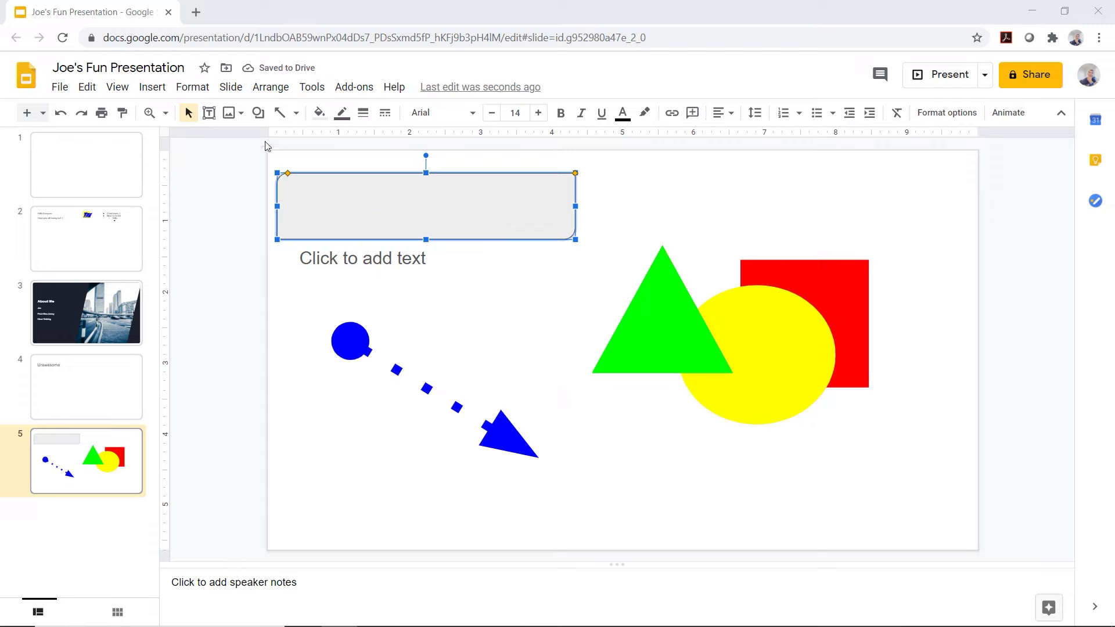
Send the rectangle backward twice behind the title and move the title into it
{"action": "left_click", "coordinate": [255, 88]}
{"action": "mouse_move", "coordinate": [296, 113]}
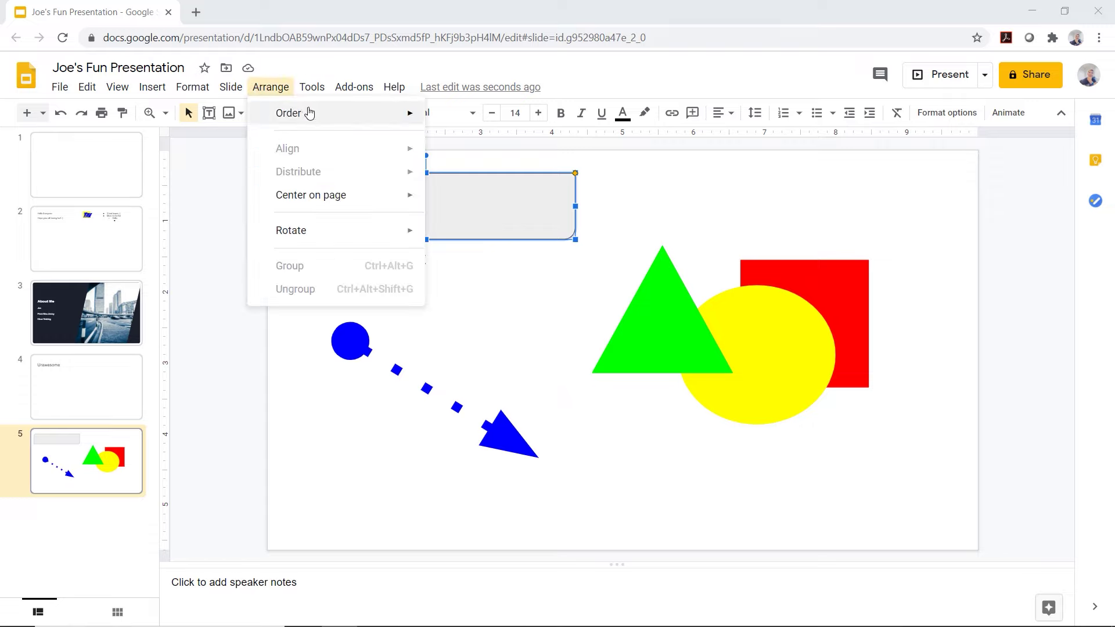
{"action": "left_click", "coordinate": [518, 165]}
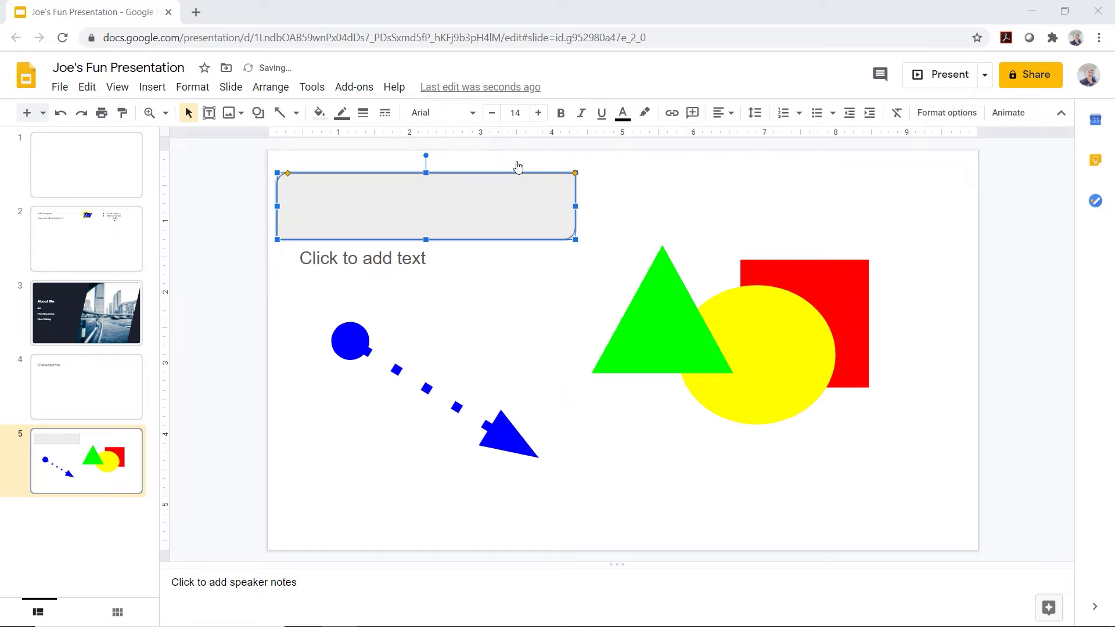
{"action": "left_click", "coordinate": [272, 89]}
{"action": "mouse_move", "coordinate": [296, 113]}
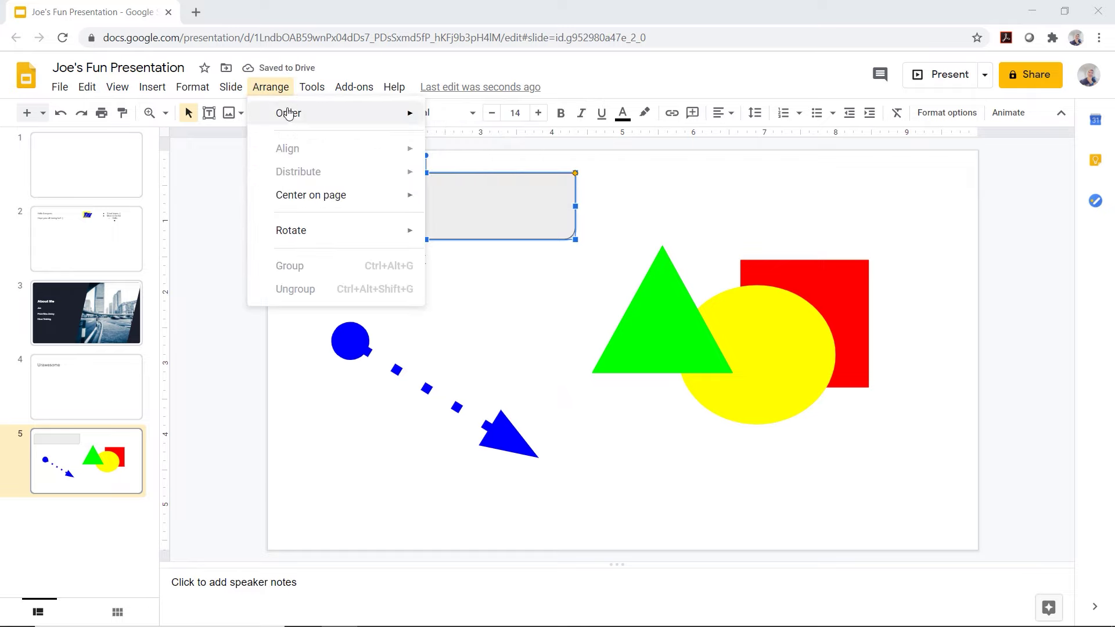
{"action": "left_click", "coordinate": [495, 188]}
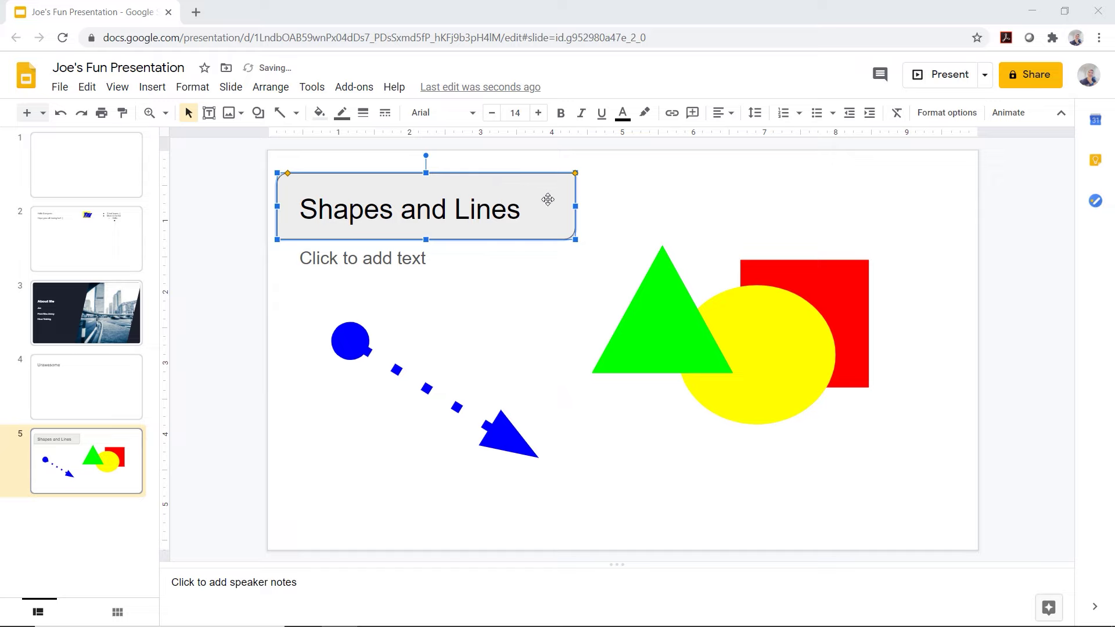
{"action": "mouse_move", "coordinate": [544, 196]}
{"action": "left_mouse_down"}
{"action": "mouse_move", "coordinate": [530, 198]}
{"action": "mouse_move", "coordinate": [522, 183]}
{"action": "mouse_move", "coordinate": [539, 181]}
{"action": "mouse_move", "coordinate": [523, 216]}
{"action": "left_mouse_up"}
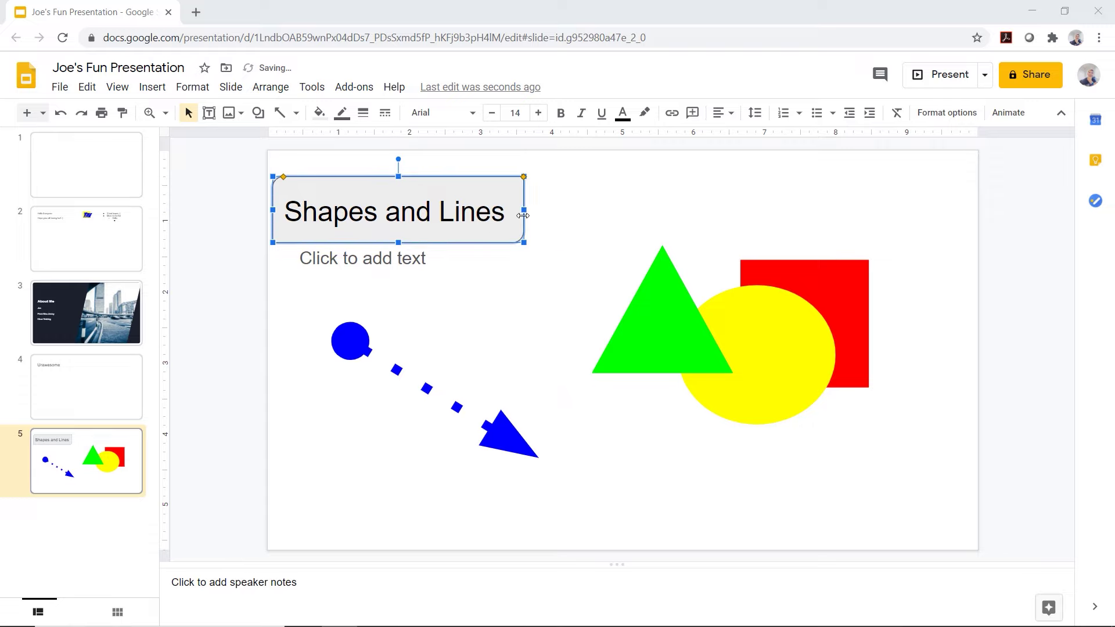
Fill the rounded rectangle behind the 'Shapes and Lines' title with cyan
{"action": "left_click", "coordinate": [319, 113]}
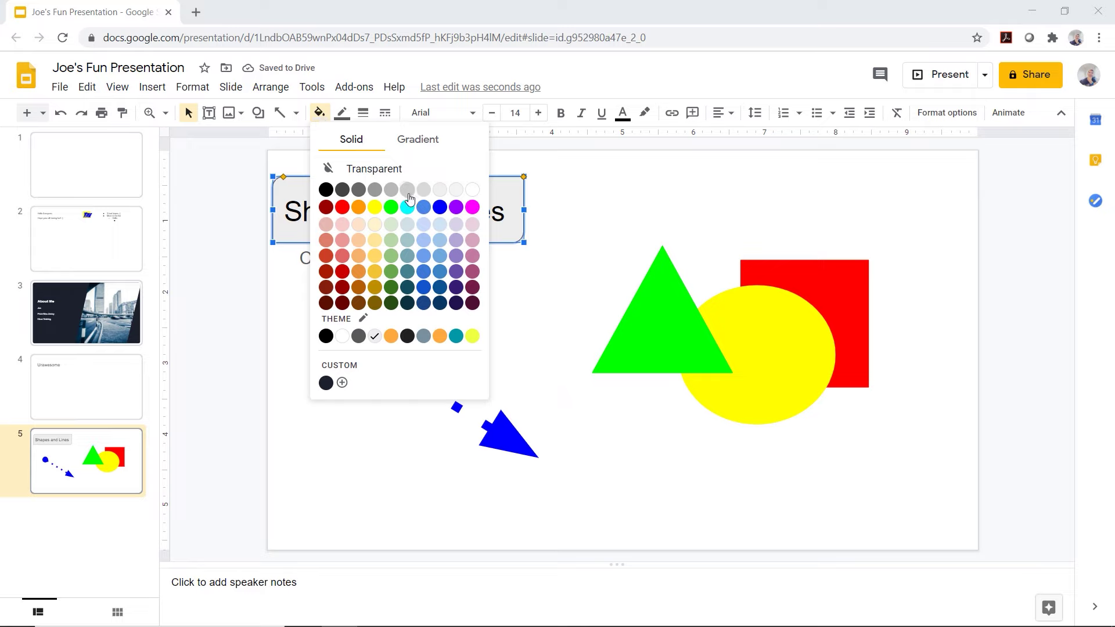
{"action": "left_click", "coordinate": [410, 212]}
{"action": "left_click", "coordinate": [545, 212]}
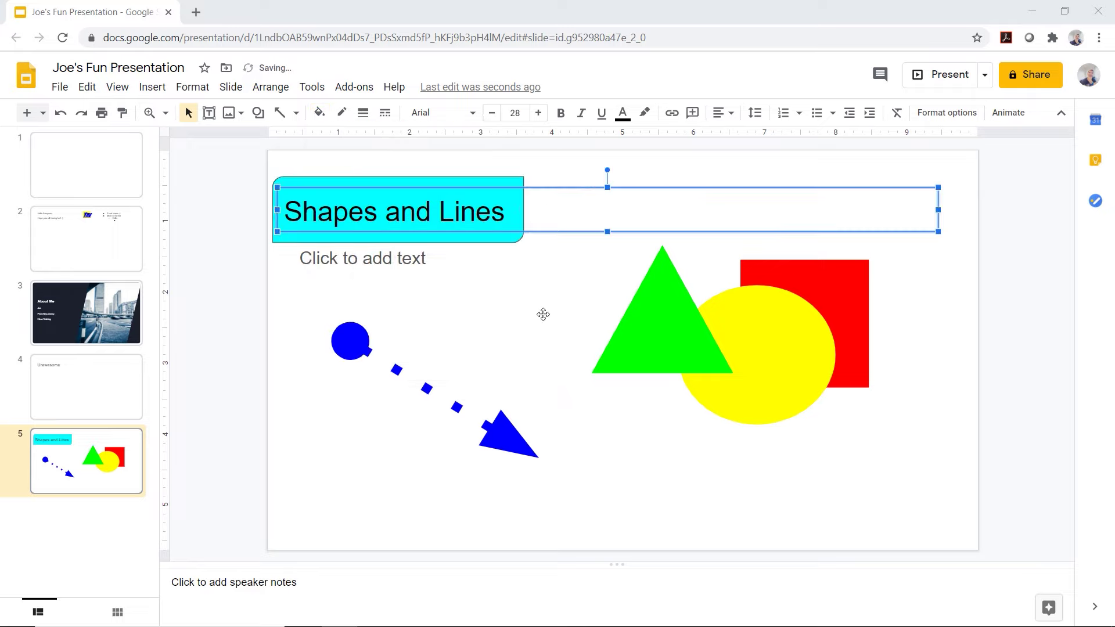
{"action": "left_click", "coordinate": [542, 314]}
{"action": "left_click", "coordinate": [988, 214]}
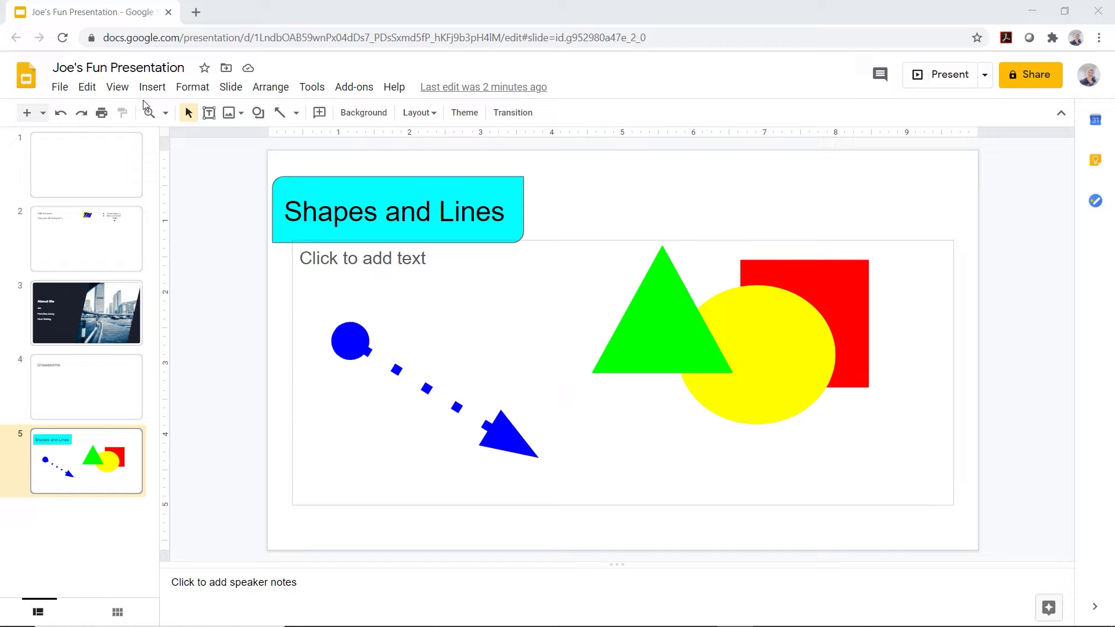
Add a sixth slide titled 'Dogs' and put the cursor in its empty body box
{"action": "left_click", "coordinate": [27, 112]}
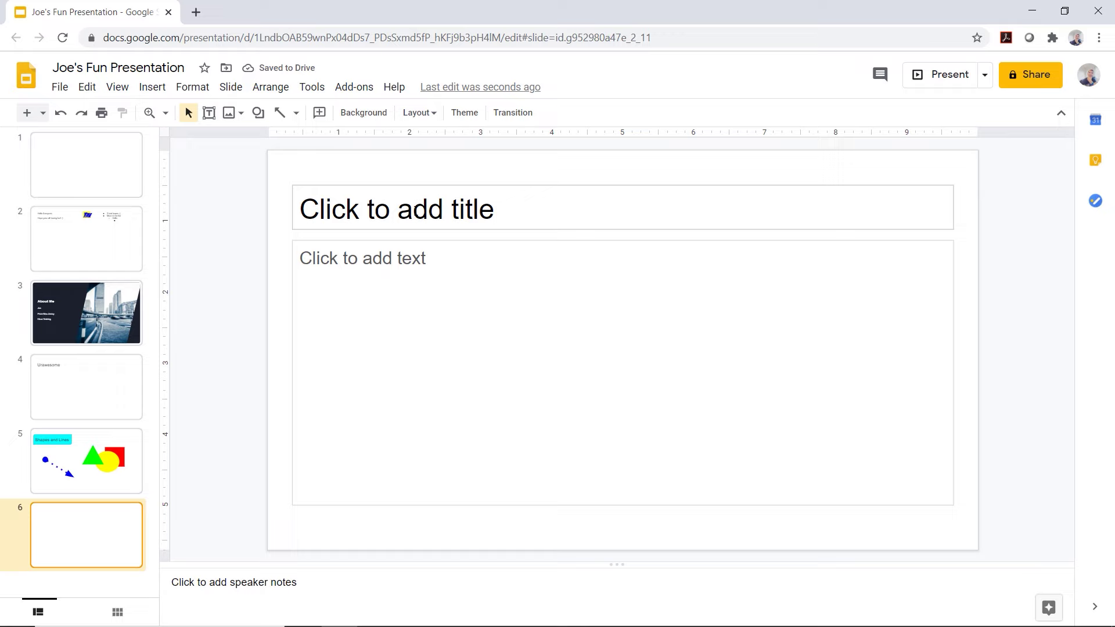
{"action": "left_click", "coordinate": [415, 211]}
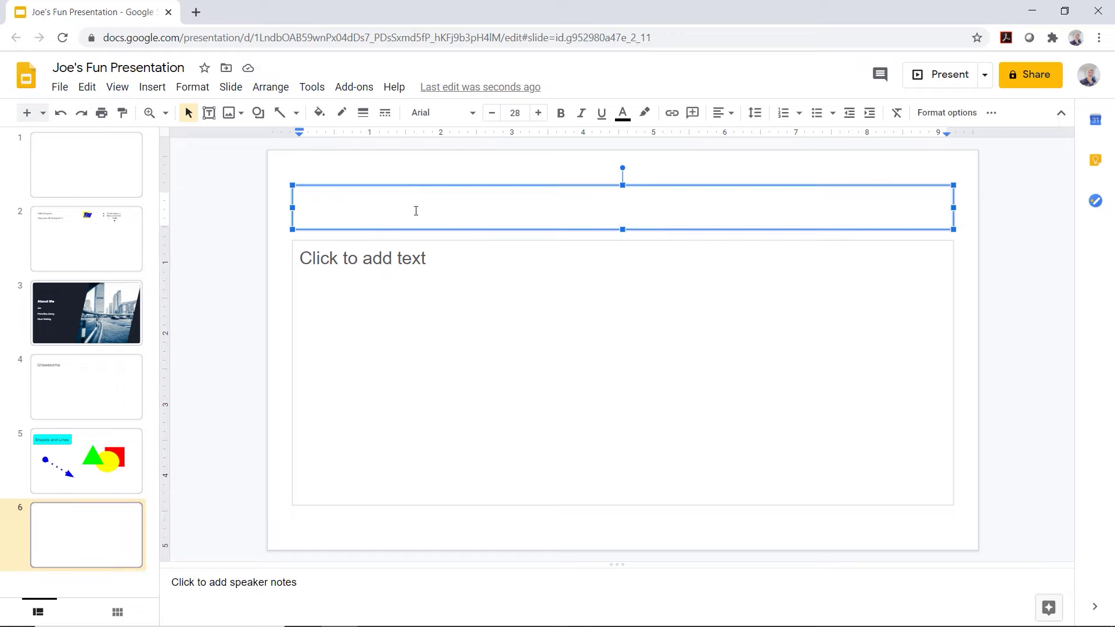
{"action": "type", "text": "Do"}
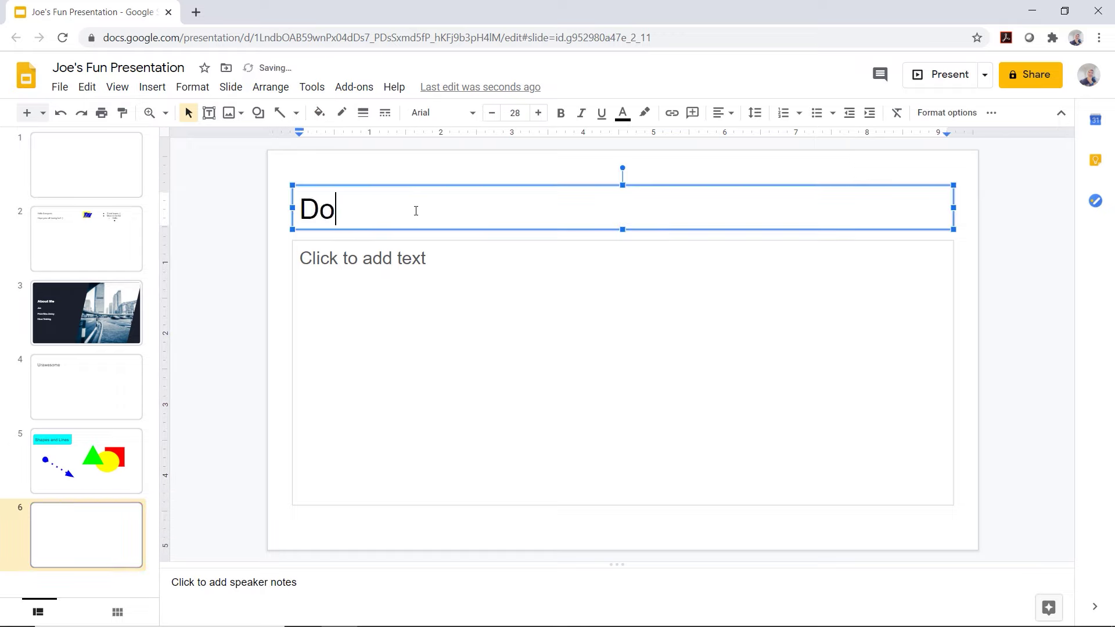
{"action": "type", "text": "gs"}
{"action": "left_click", "coordinate": [405, 265]}
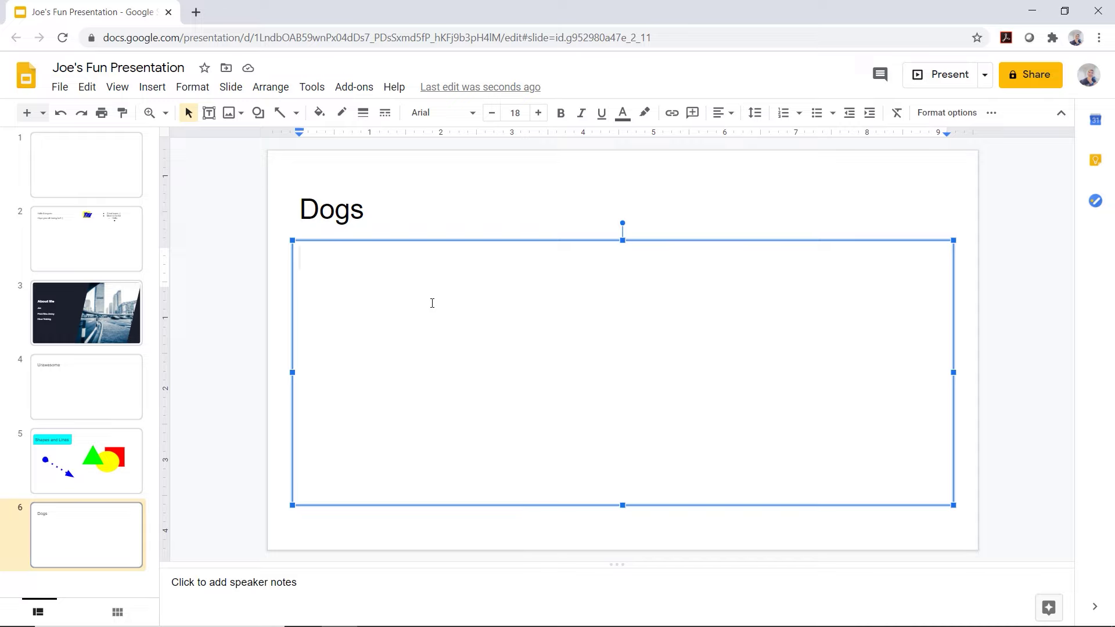
Bring up the image insertion choices through the Insert menu and the toolbar image dropdown
{"action": "left_click", "coordinate": [152, 92]}
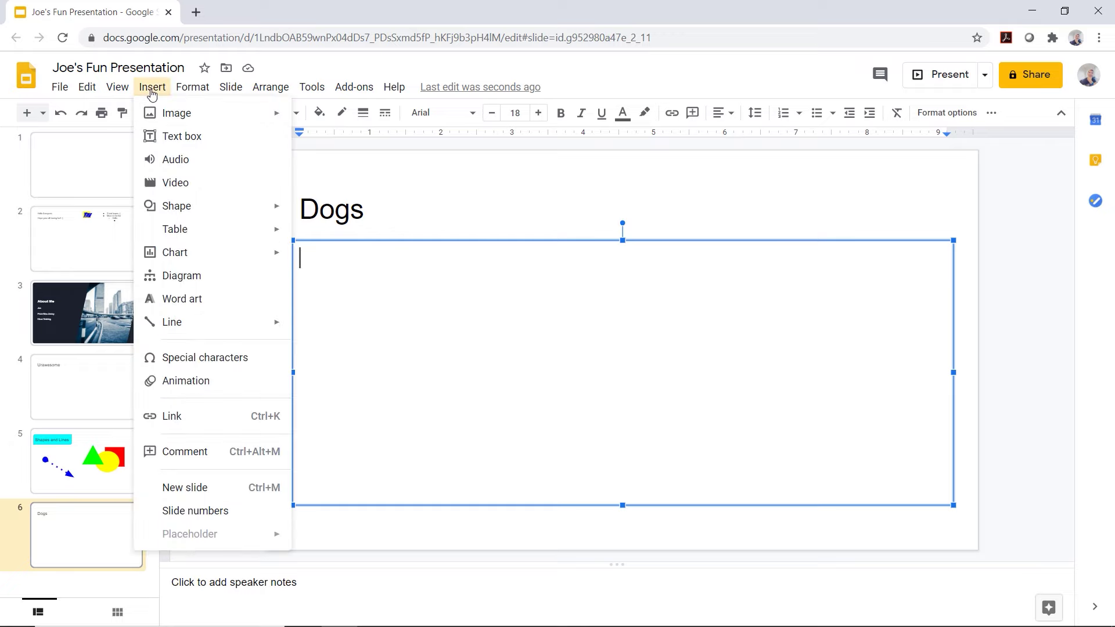
{"action": "mouse_move", "coordinate": [176, 114]}
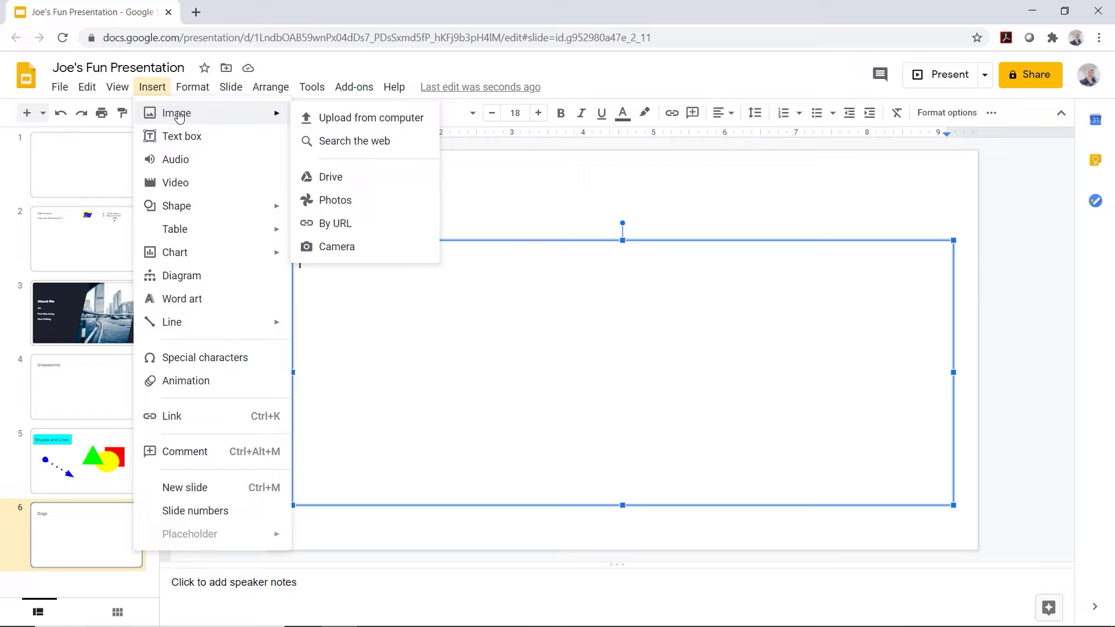
{"action": "left_click", "coordinate": [177, 114]}
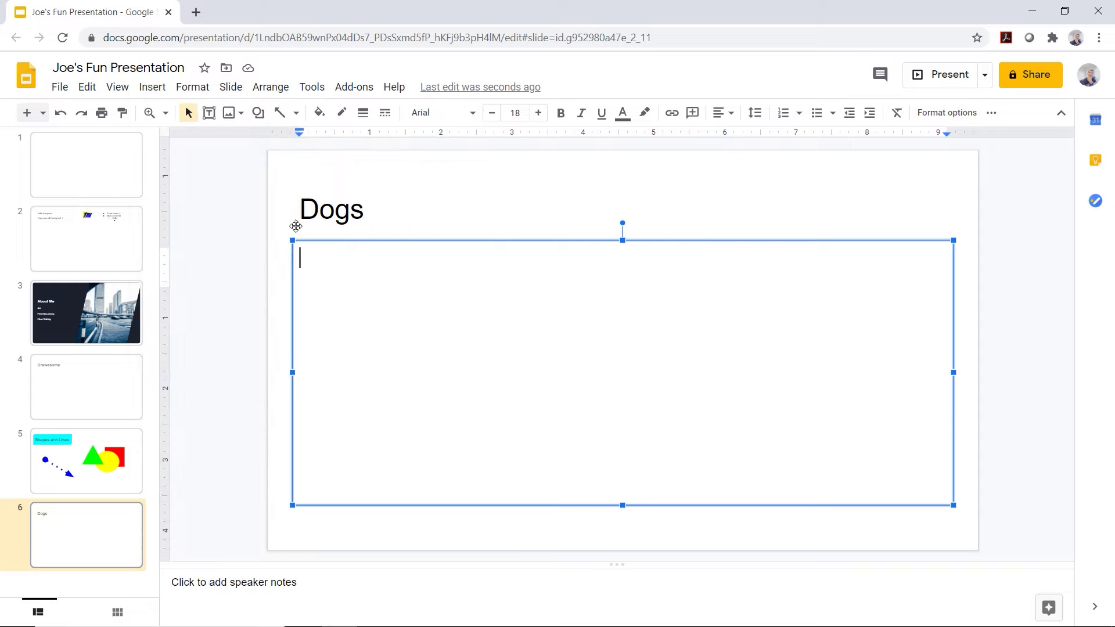
{"action": "left_click", "coordinate": [240, 115]}
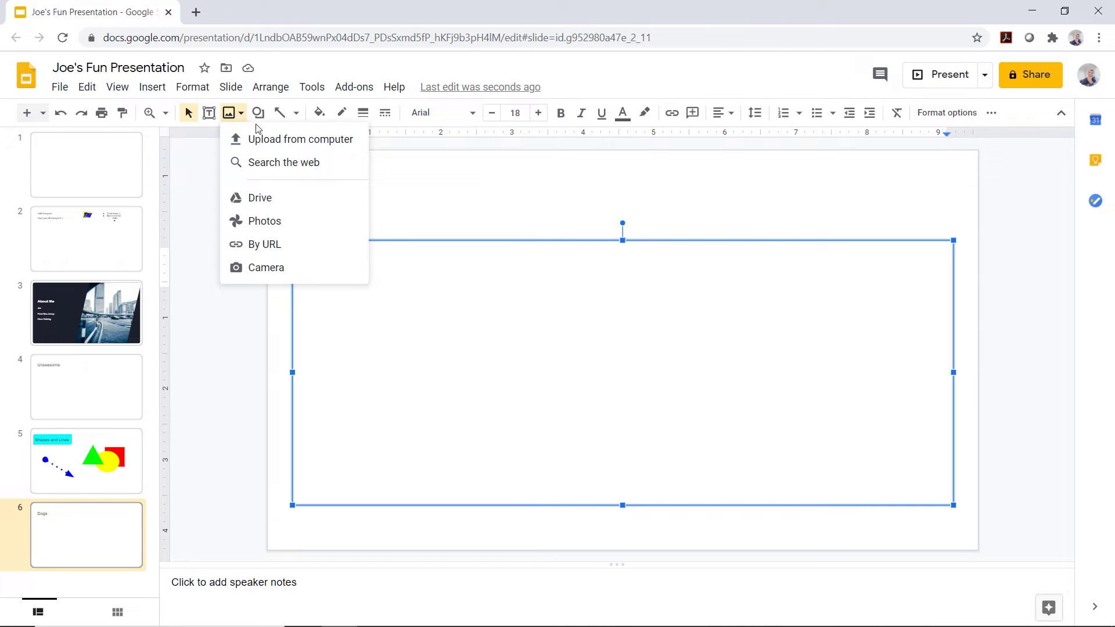
Search the web for 'dogs' and insert the white puppy photo onto slide 6
{"action": "left_click", "coordinate": [306, 165]}
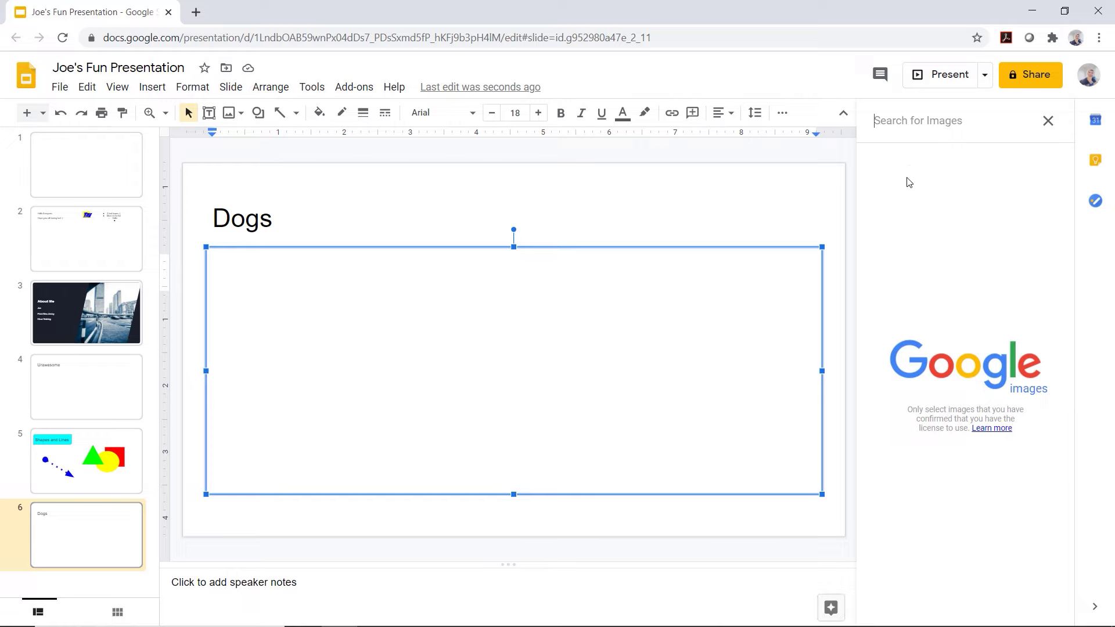
{"action": "type", "text": "d"}
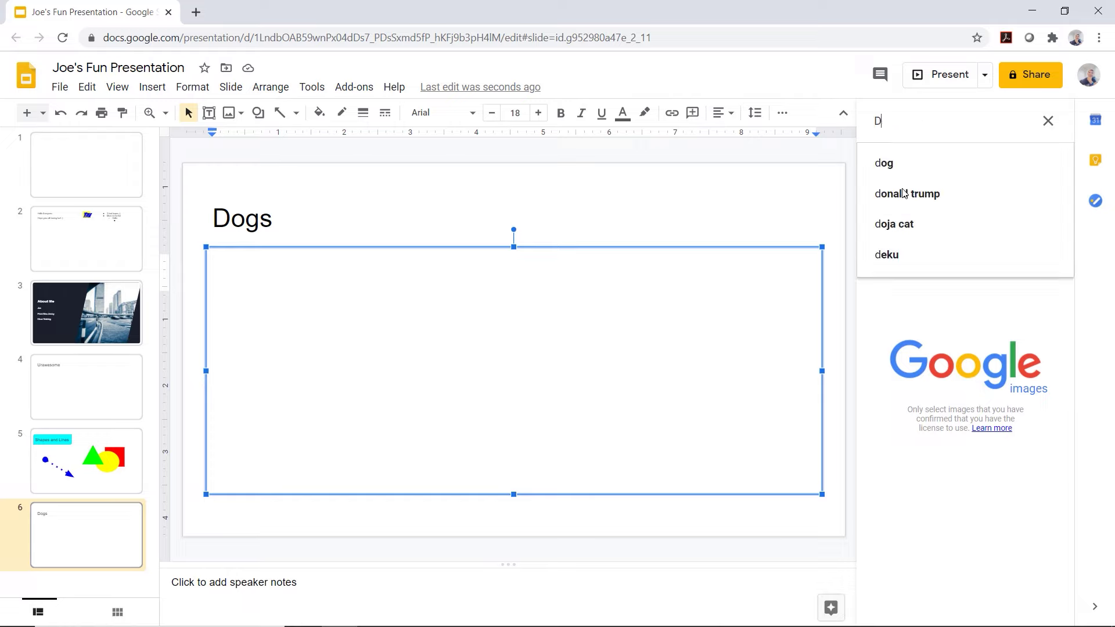
{"action": "type", "text": "ogs"}
{"action": "key", "text": "Return"}
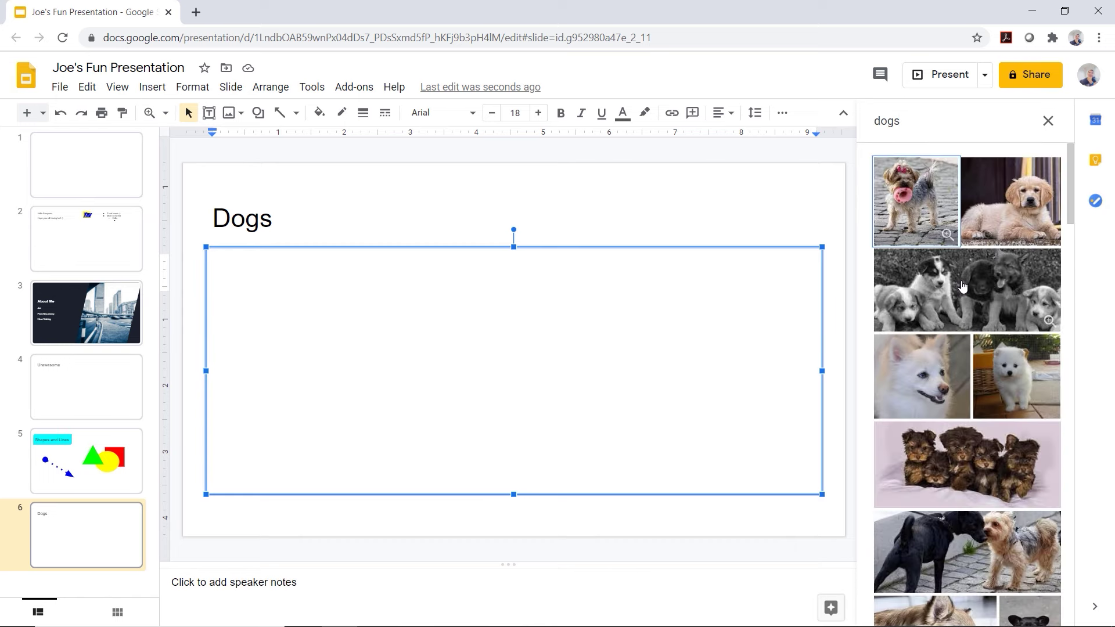
{"action": "scroll", "coordinate": [962, 286], "scroll_direction": "down", "scroll_amount": 1}
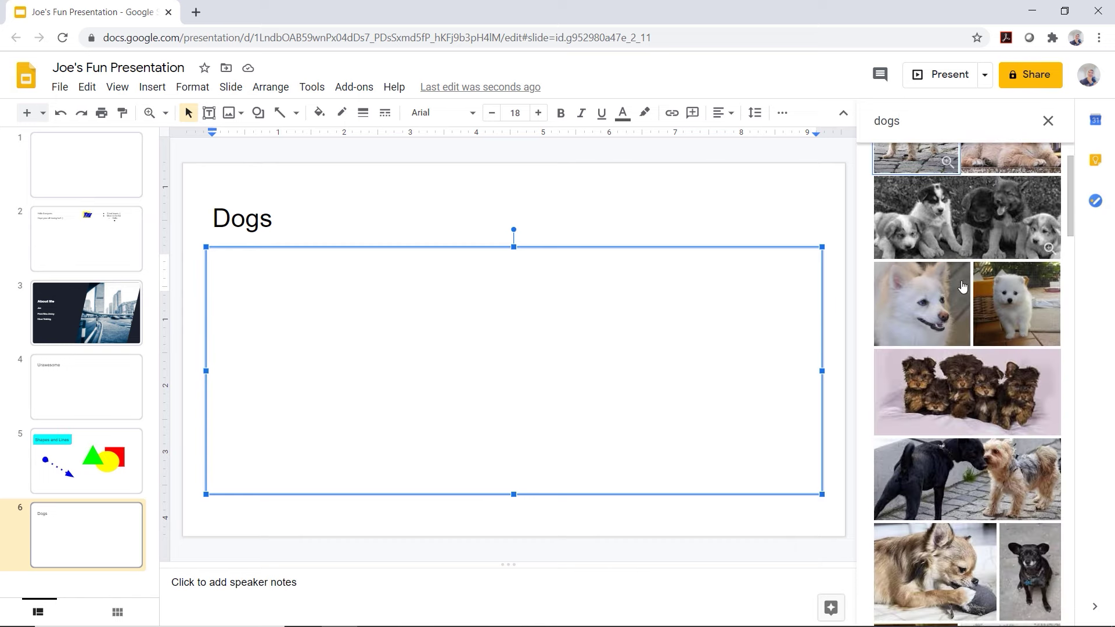
{"action": "left_click", "coordinate": [1013, 302]}
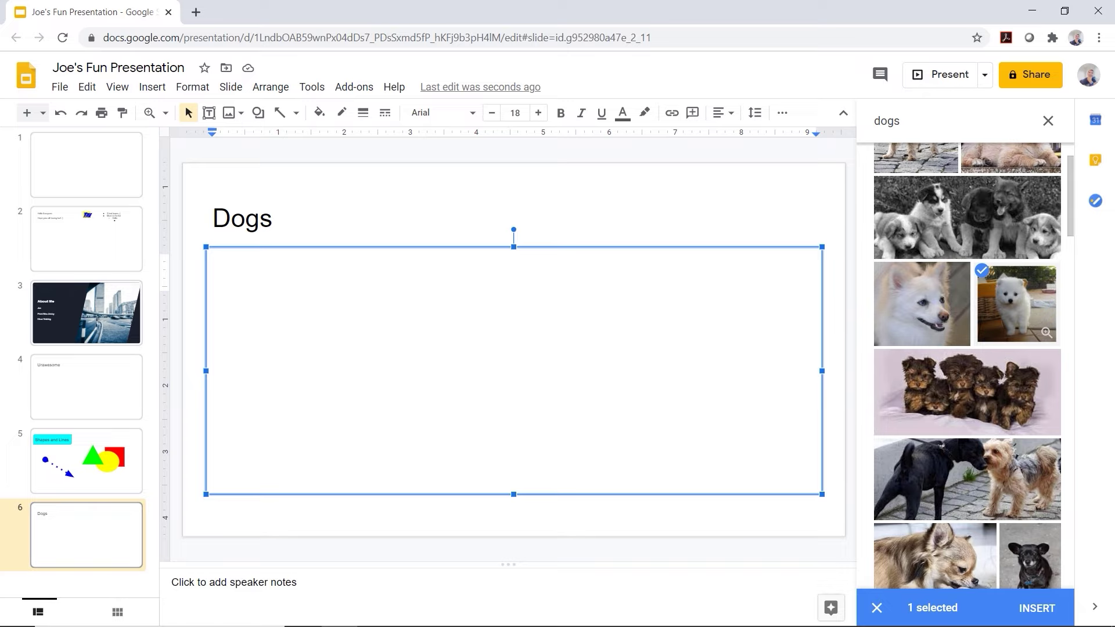
{"action": "left_click", "coordinate": [1033, 615]}
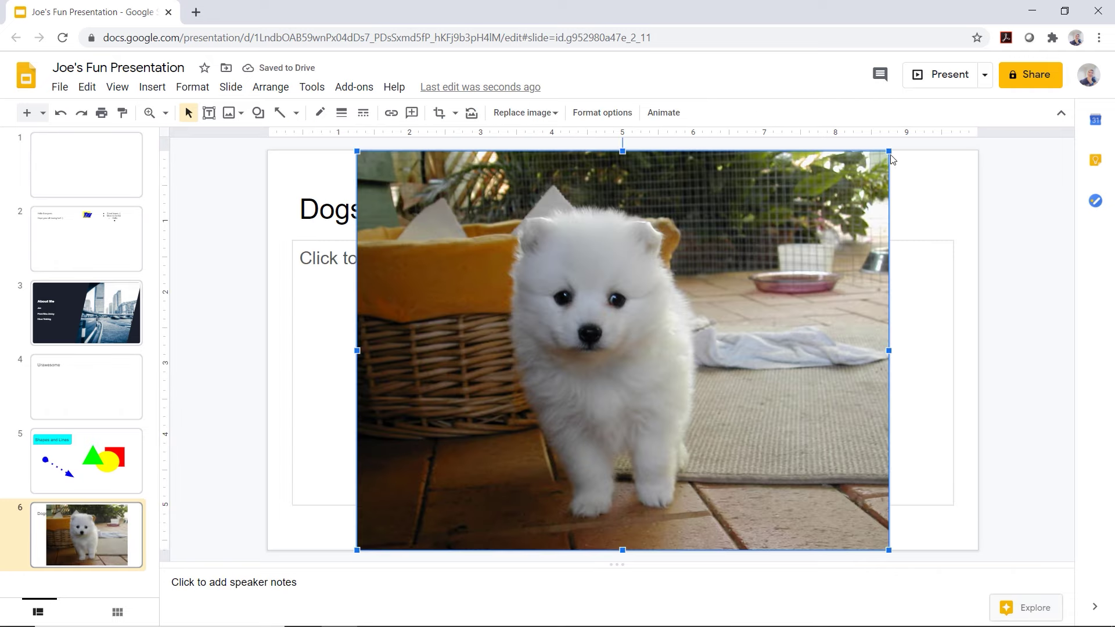
Shrink the puppy photo, move it up-right beside the title, and view Replace image options
{"action": "mouse_move", "coordinate": [889, 151]}
{"action": "left_mouse_down"}
{"action": "mouse_move", "coordinate": [788, 367]}
{"action": "mouse_move", "coordinate": [734, 377]}
{"action": "left_mouse_up"}
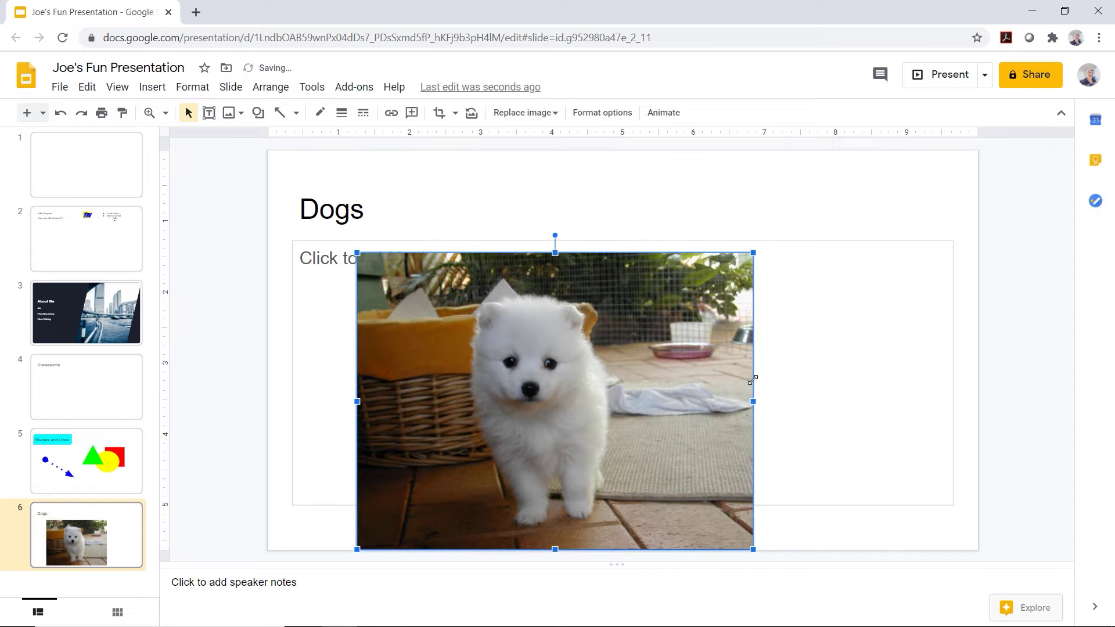
{"action": "left_click_drag", "start_coordinate": [633, 387], "coordinate": [718, 332]}
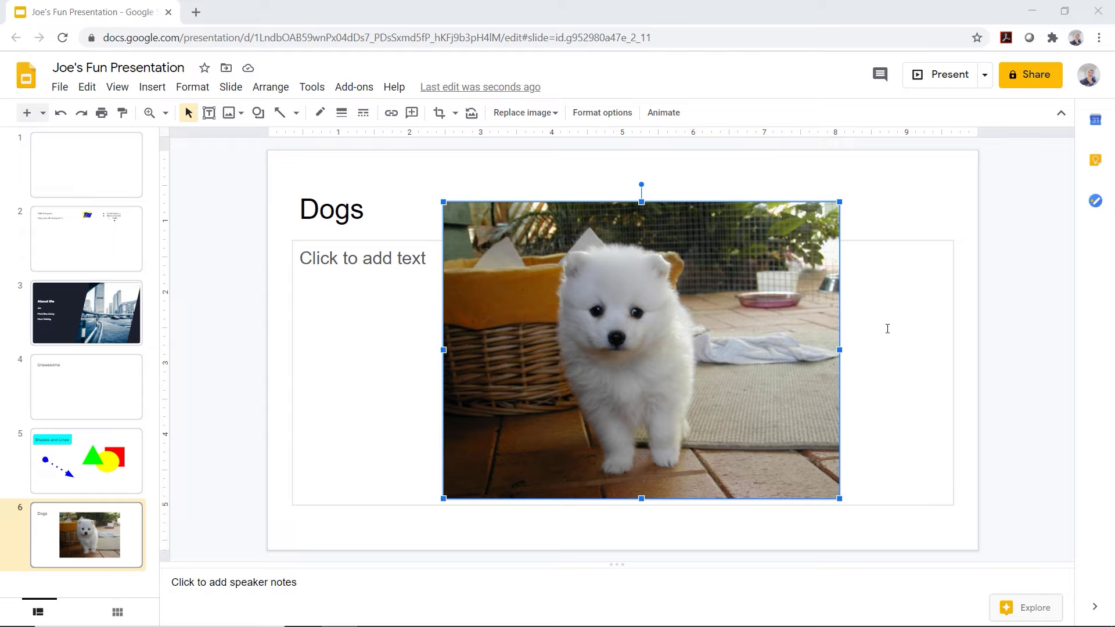
{"action": "left_click", "coordinate": [894, 202]}
{"action": "left_click", "coordinate": [940, 347]}
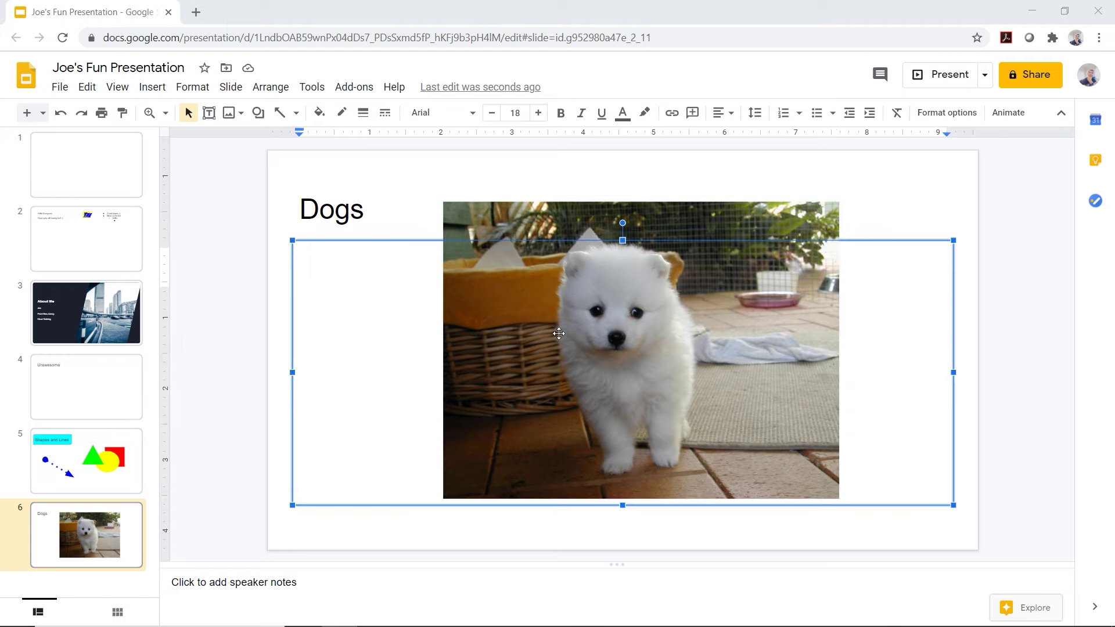
{"action": "left_click", "coordinate": [592, 306]}
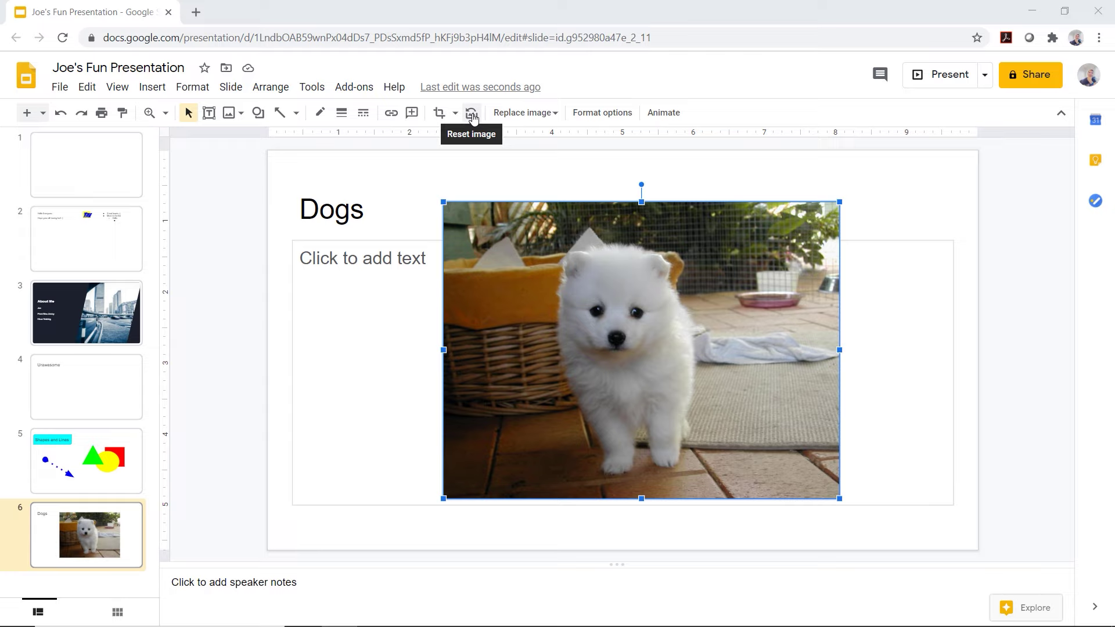
{"action": "left_click", "coordinate": [553, 114]}
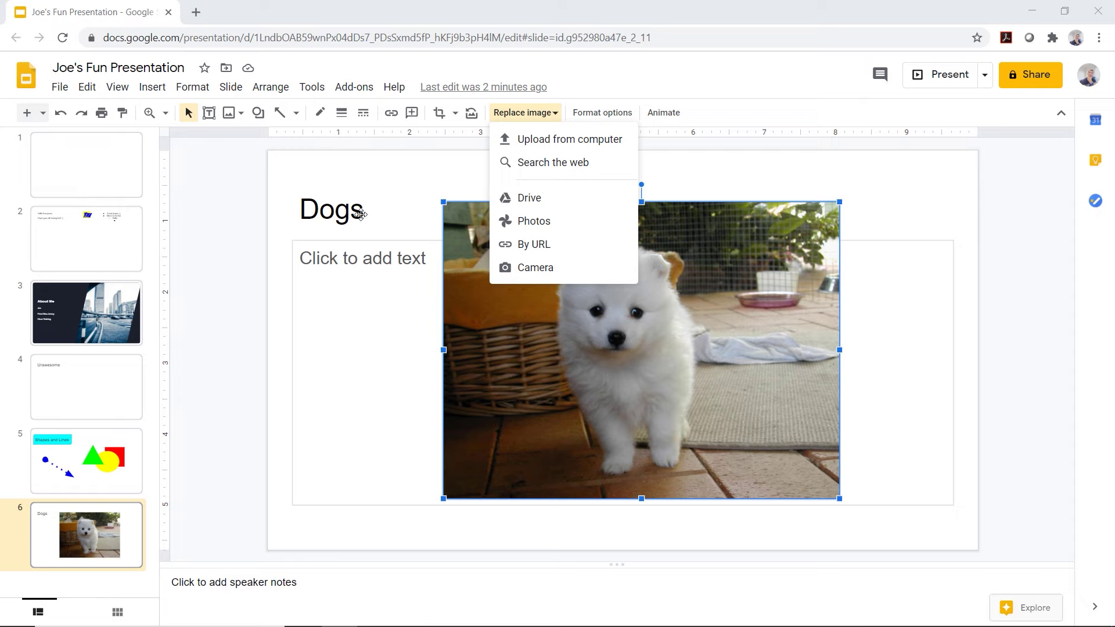
Give the puppy photo a blue border with an 8px border weight
{"action": "left_click", "coordinate": [321, 114]}
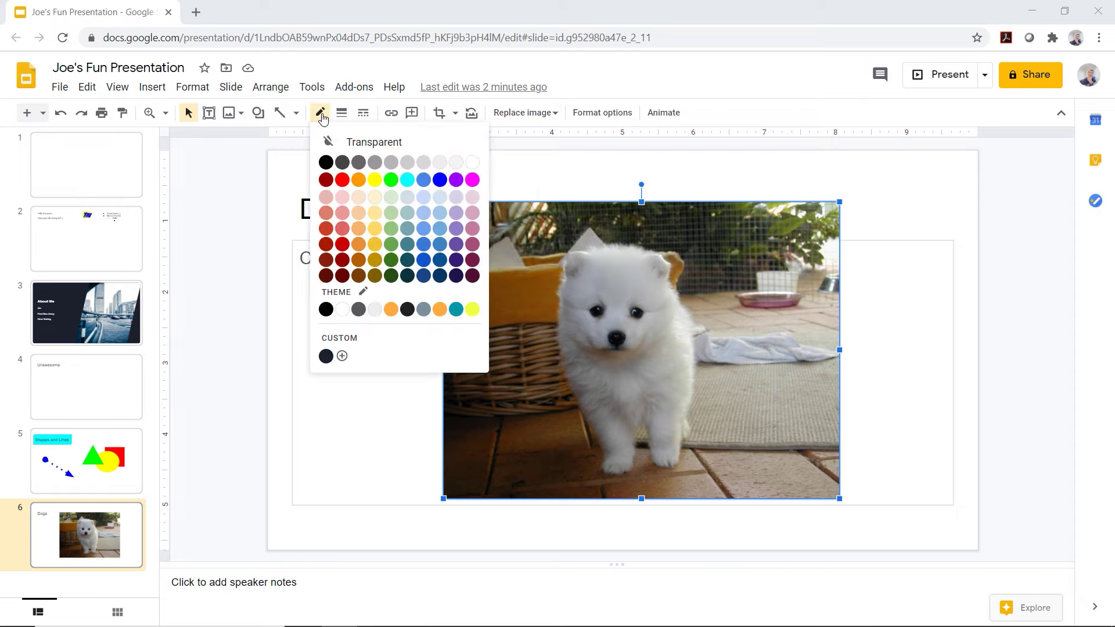
{"action": "left_click", "coordinate": [439, 179]}
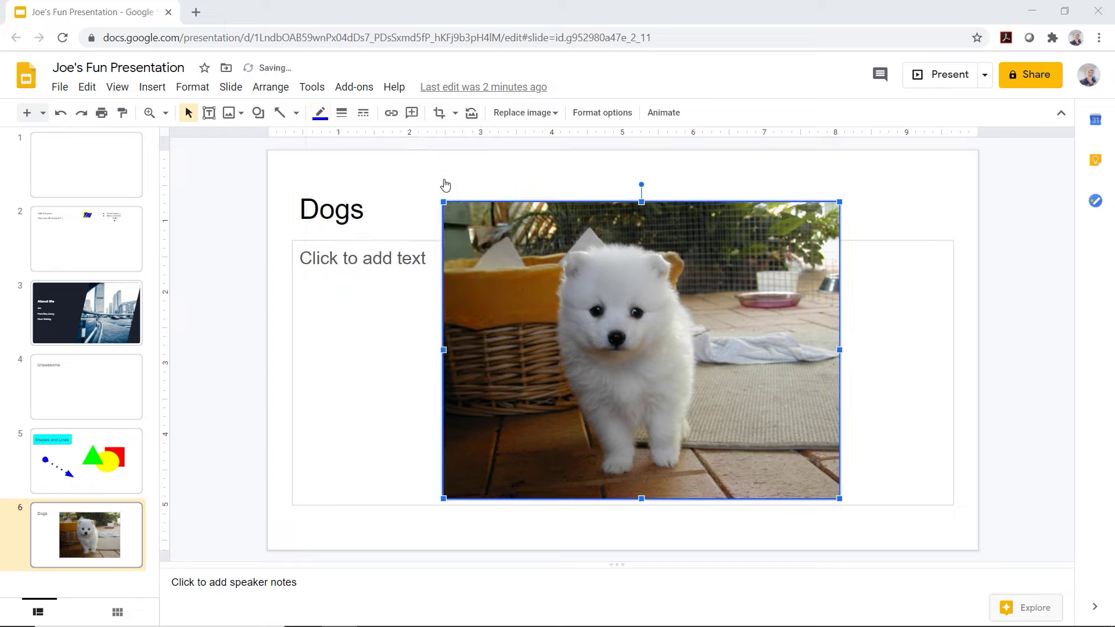
{"action": "left_click", "coordinate": [409, 334]}
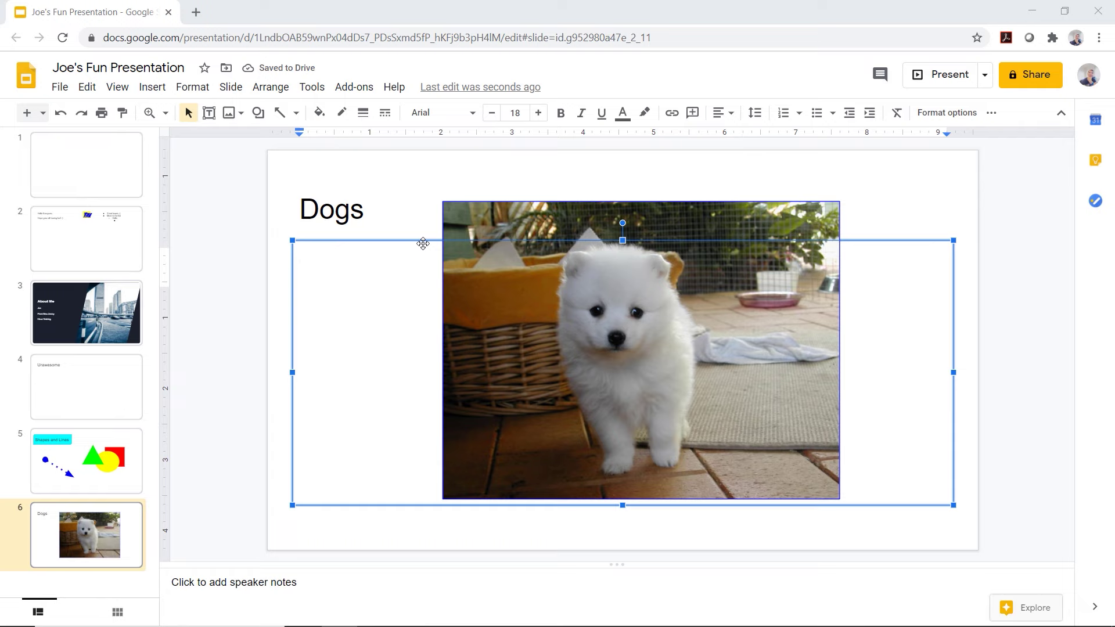
{"action": "key", "text": "Escape"}
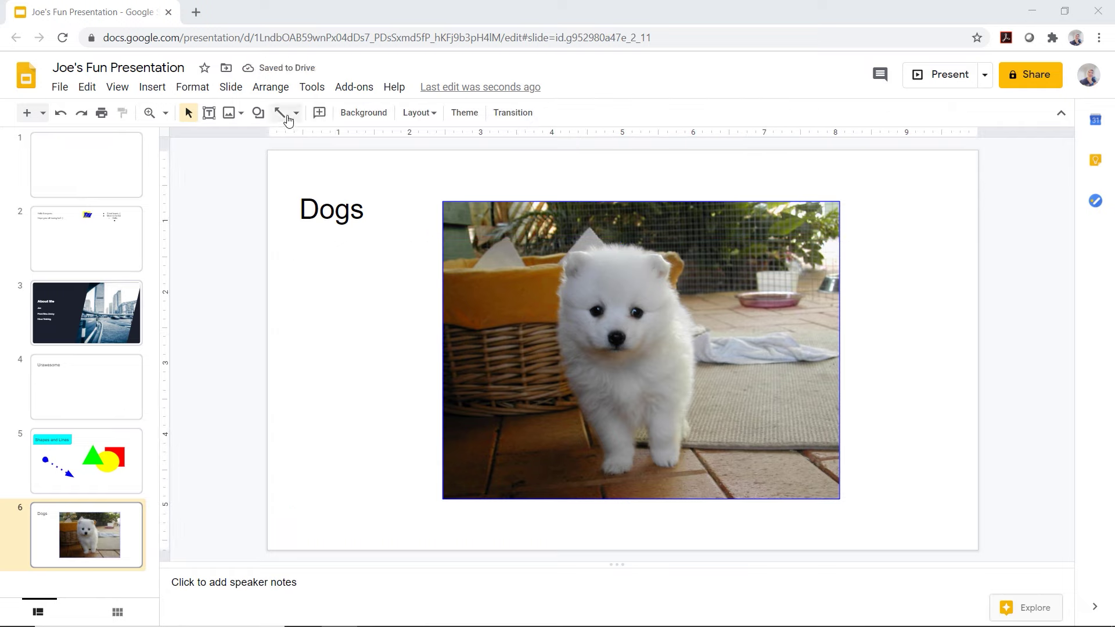
{"action": "left_click", "coordinate": [488, 233]}
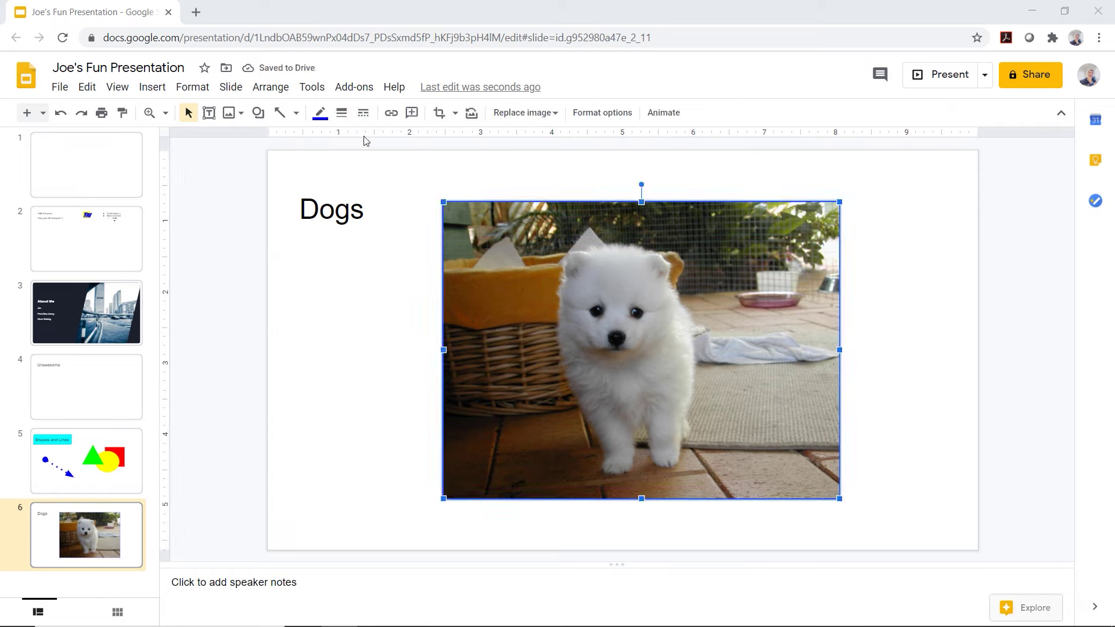
{"action": "left_click", "coordinate": [342, 113]}
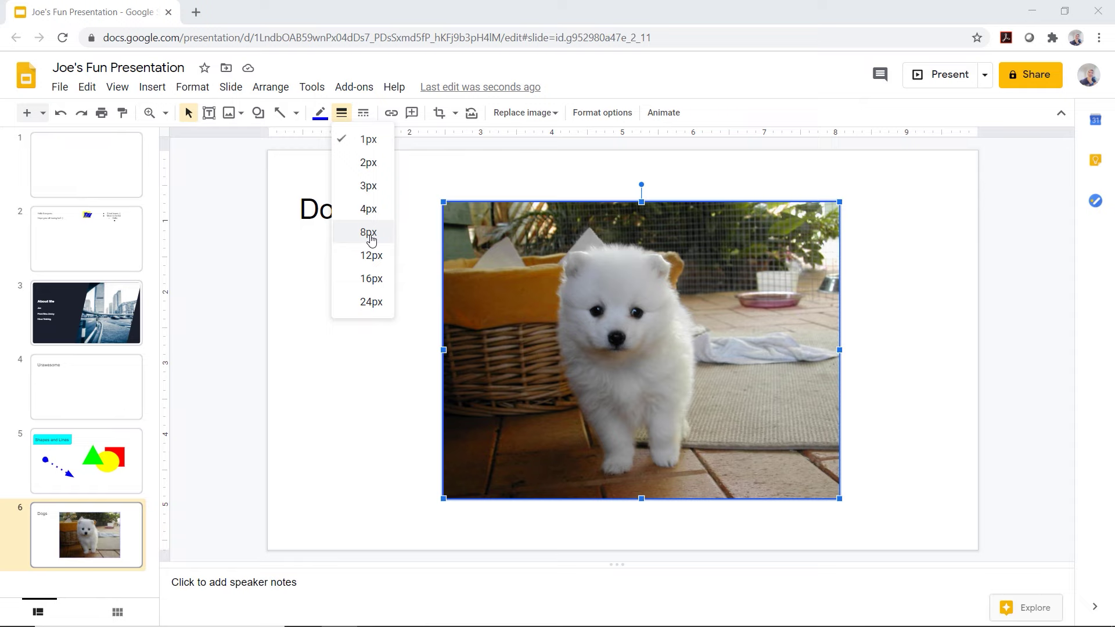
{"action": "left_click", "coordinate": [371, 240]}
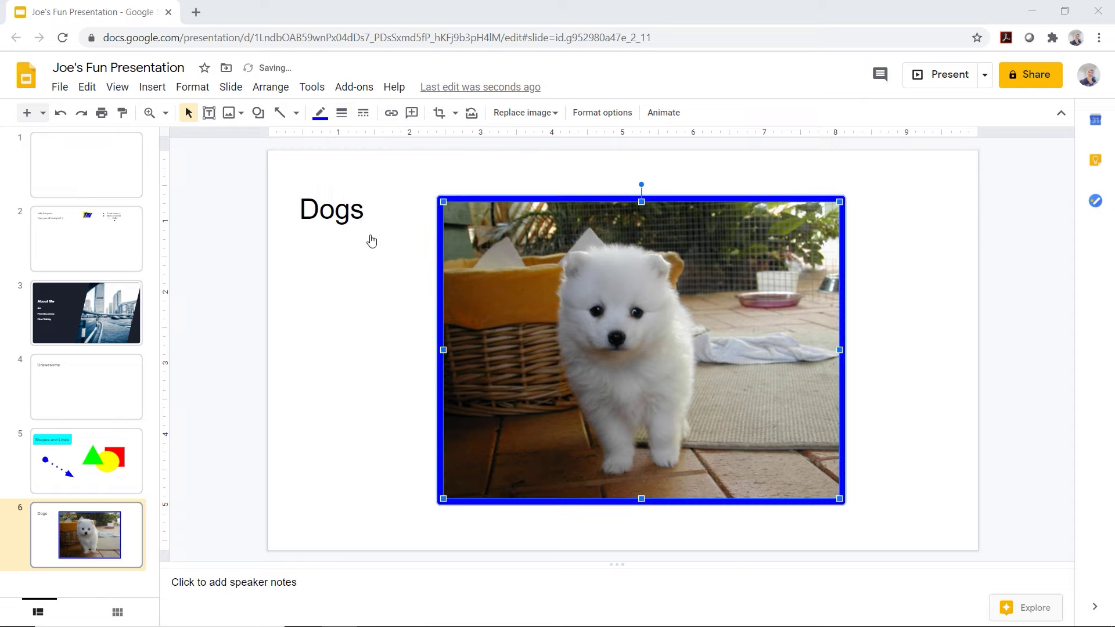
{"action": "left_click", "coordinate": [441, 117]}
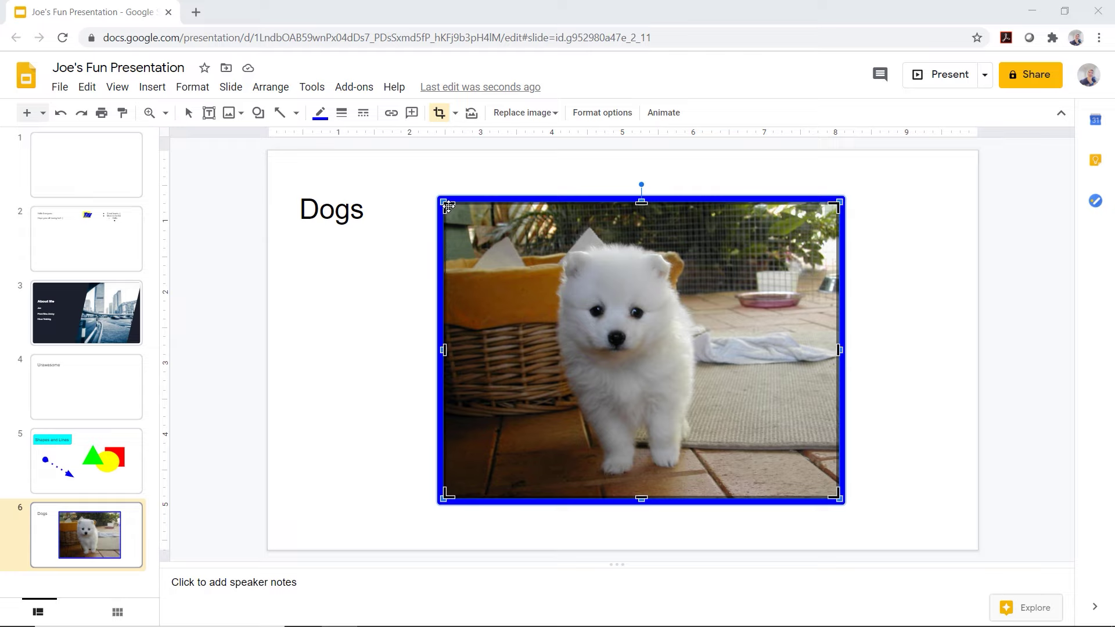
Crop the photo's left, top and right edges around the puppy, then shift it up-left
{"action": "left_click_drag", "start_coordinate": [446, 205], "coordinate": [547, 223]}
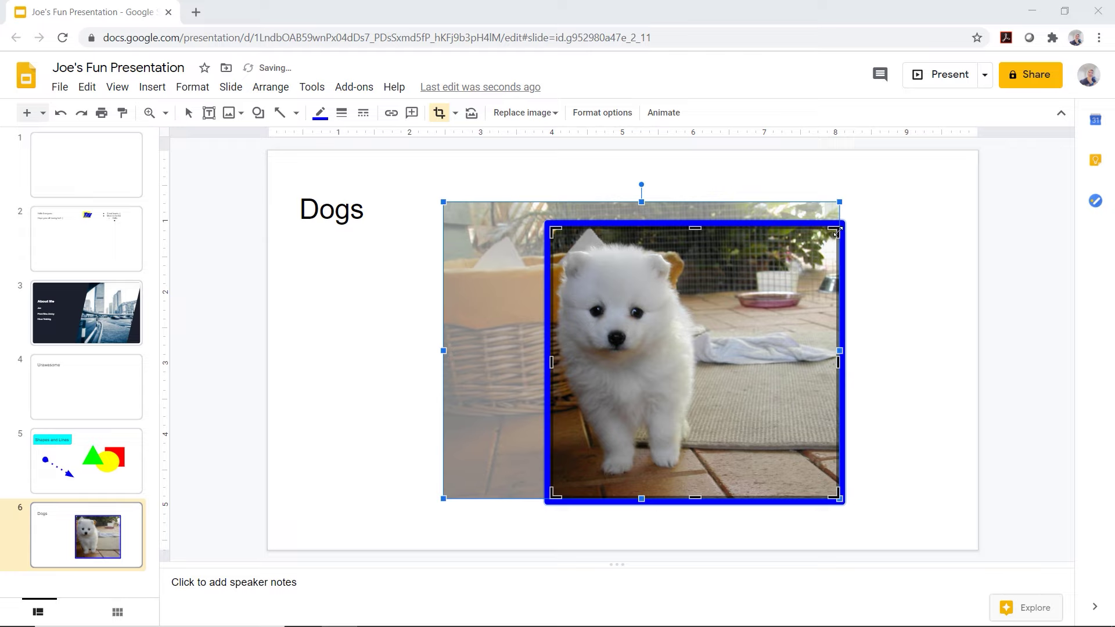
{"action": "left_click_drag", "start_coordinate": [836, 232], "coordinate": [725, 233]}
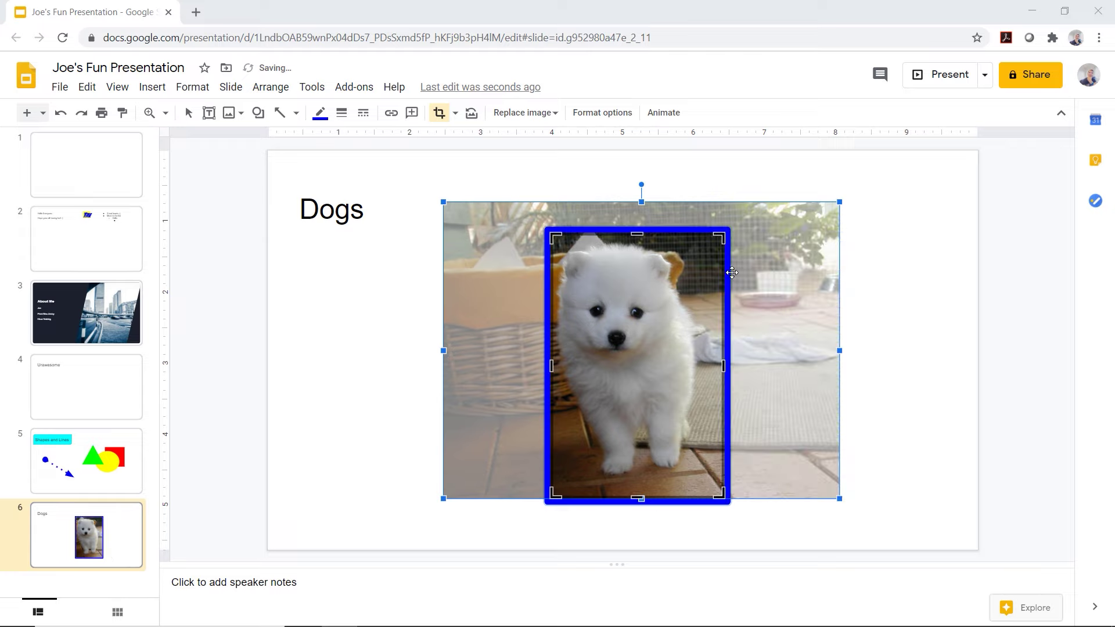
{"action": "left_click", "coordinate": [438, 118]}
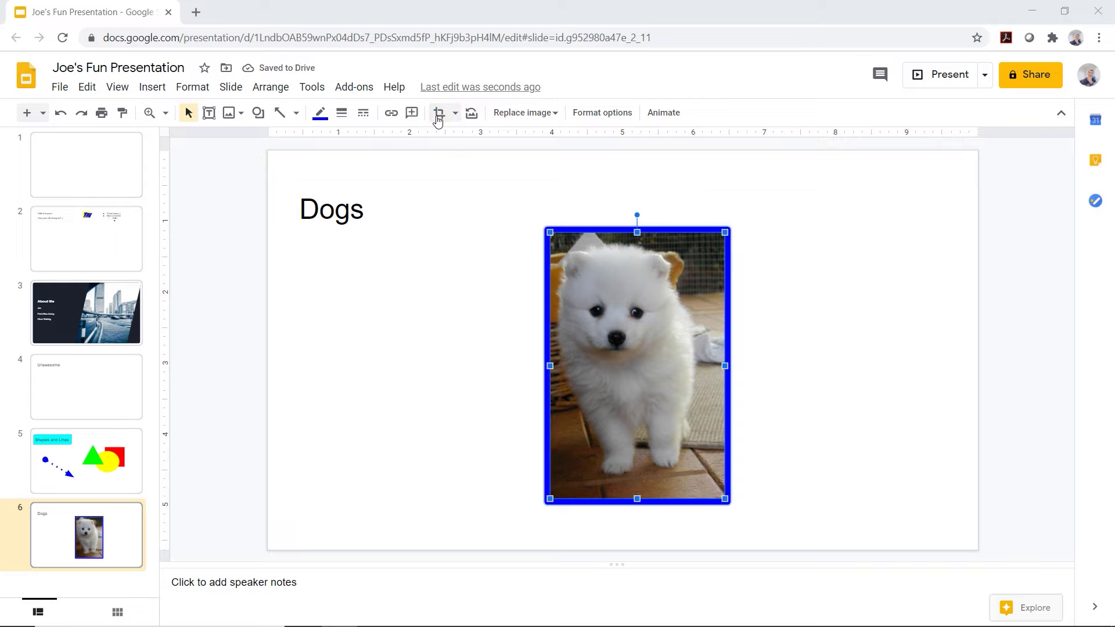
{"action": "left_click_drag", "start_coordinate": [620, 354], "coordinate": [540, 325]}
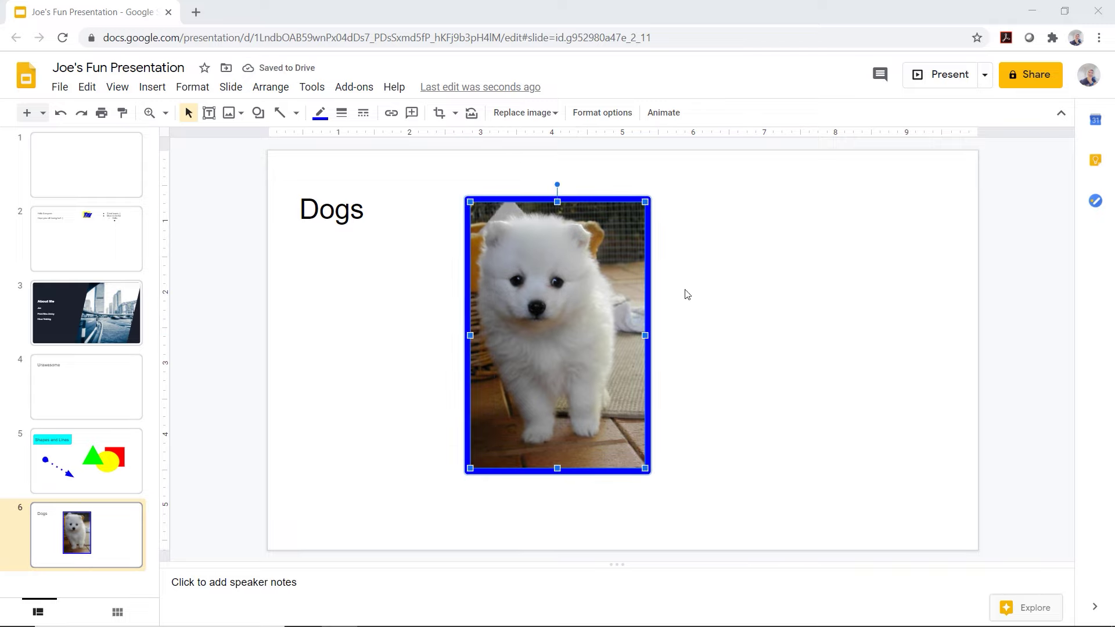
Move the cropped photo to the slide's right edge and enlarge it to fill that side
{"action": "left_click", "coordinate": [714, 267]}
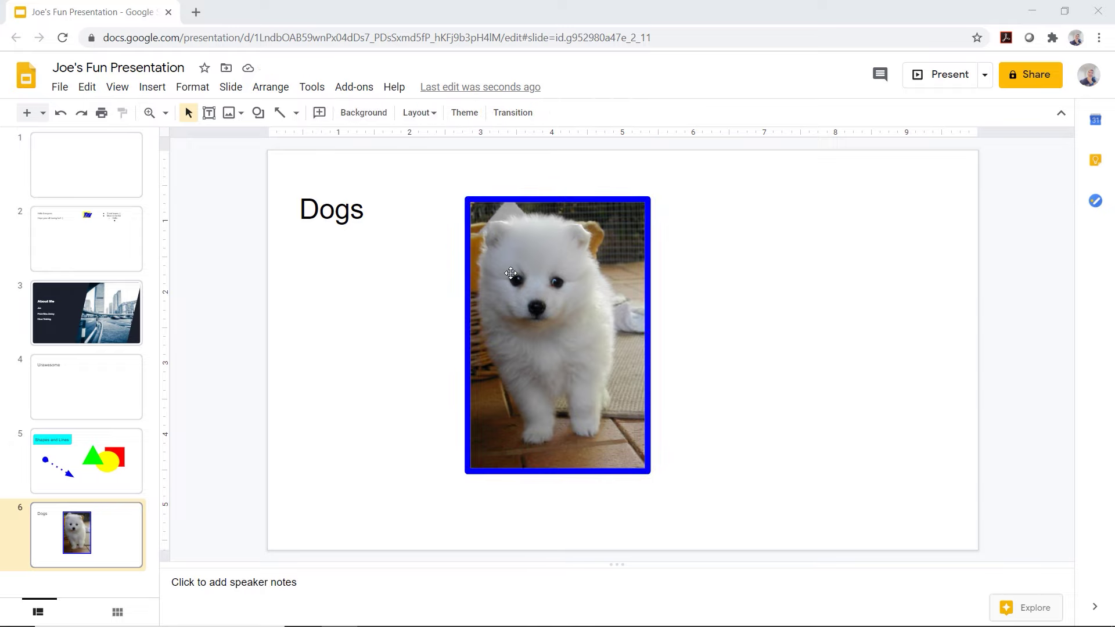
{"action": "left_click_drag", "start_coordinate": [510, 272], "coordinate": [857, 367]}
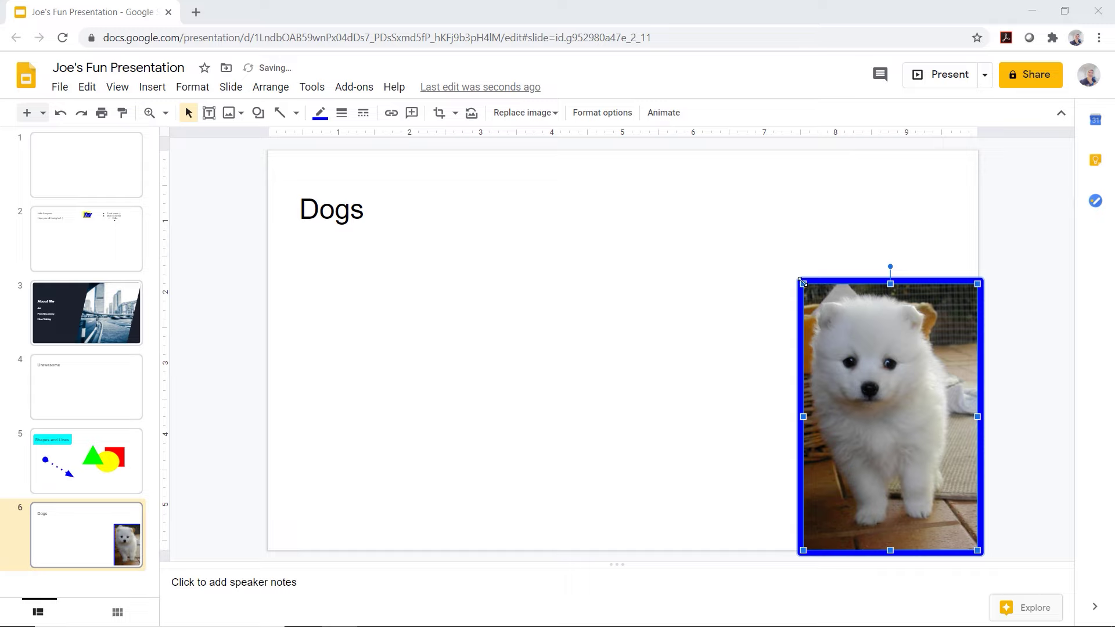
{"action": "left_click_drag", "start_coordinate": [802, 282], "coordinate": [716, 282]}
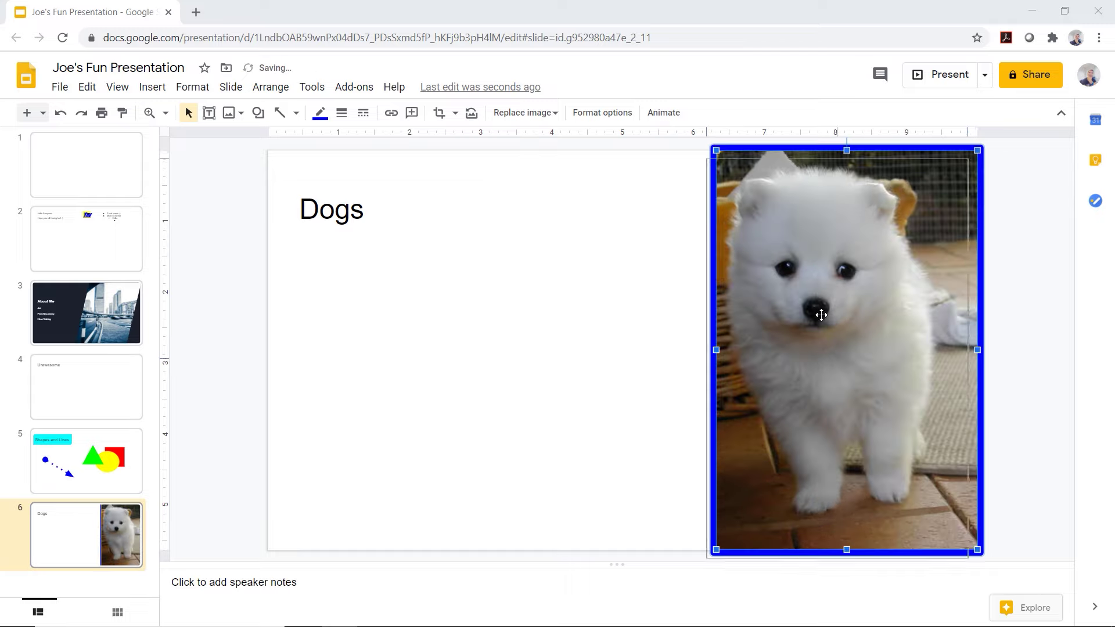
{"action": "left_click", "coordinate": [575, 310]}
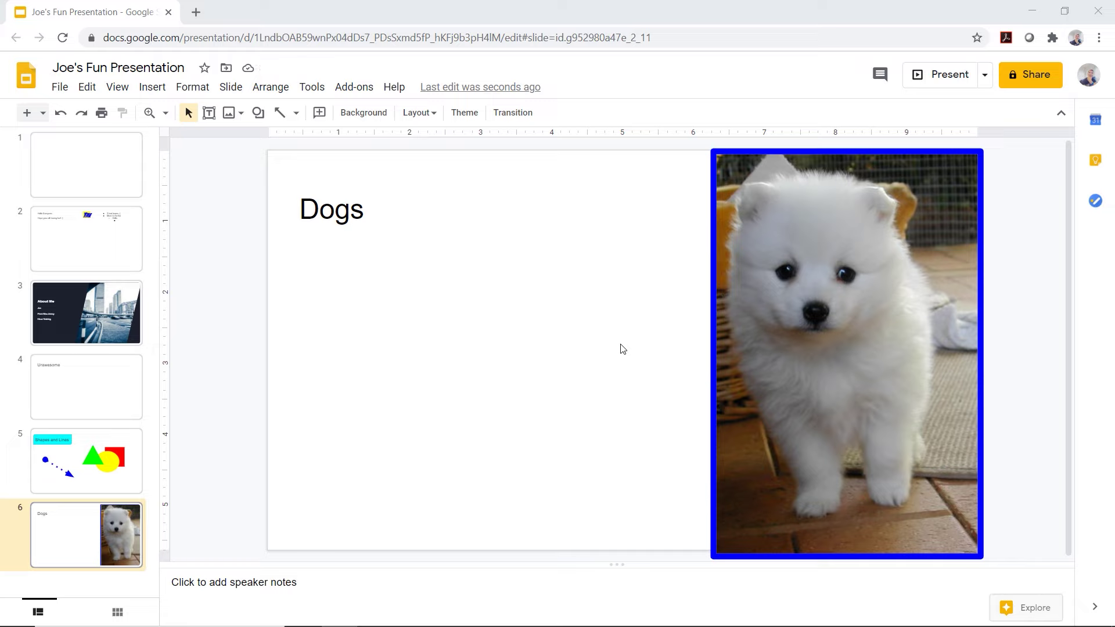
Reset the puppy photo to its original uncropped image without the blue border
{"action": "left_click", "coordinate": [762, 328]}
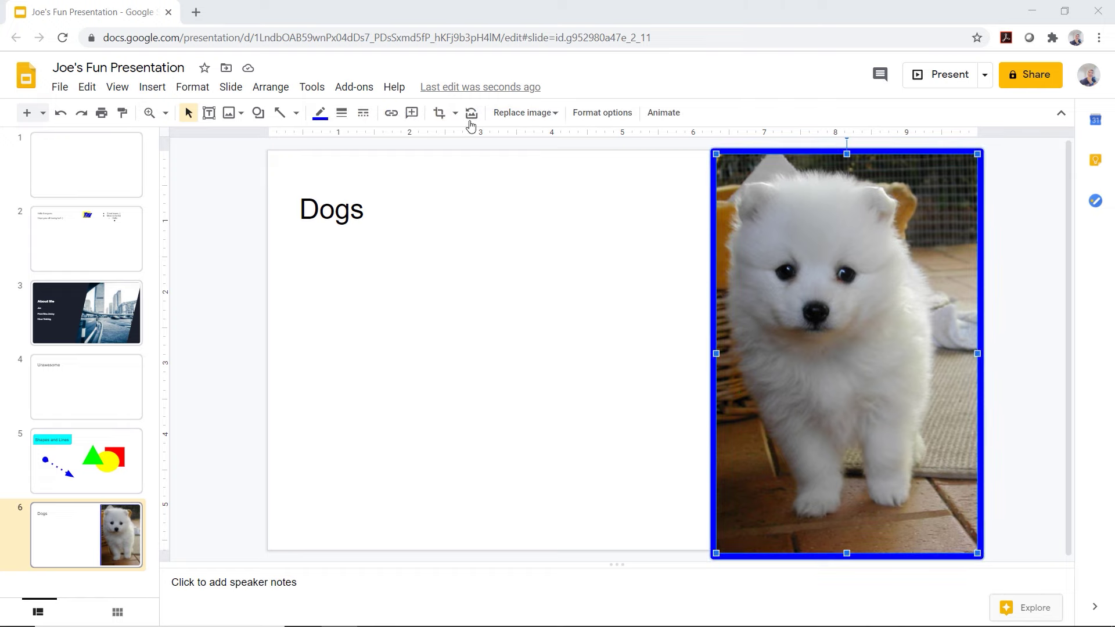
{"action": "left_click", "coordinate": [471, 114]}
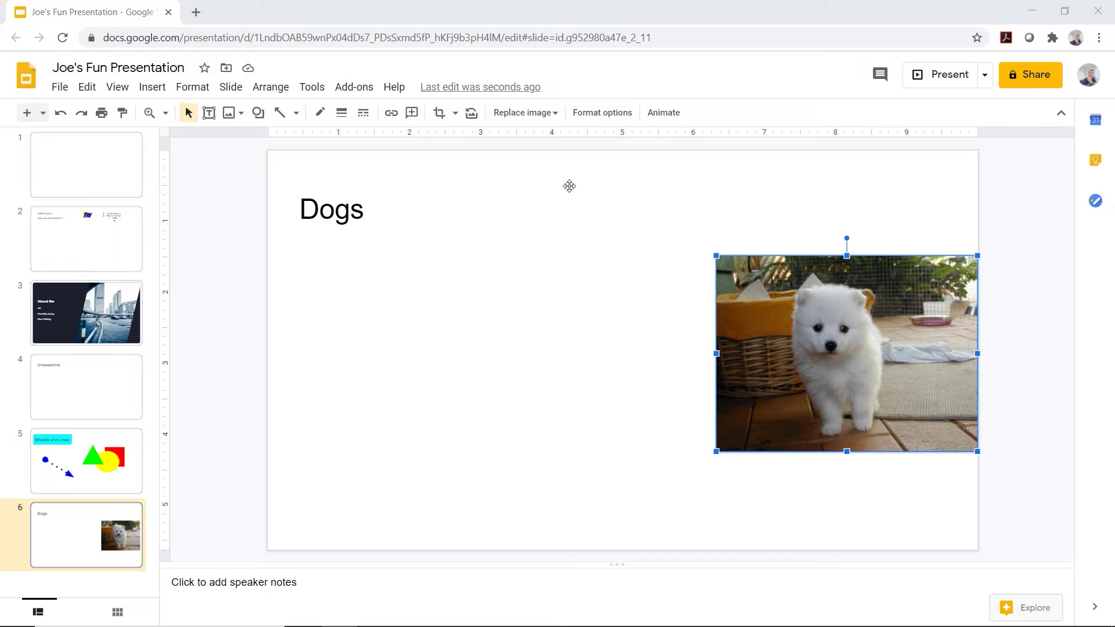
Open the Insert Video dialog, check the Google Drive tab, then return to Search
{"action": "left_click", "coordinate": [152, 87]}
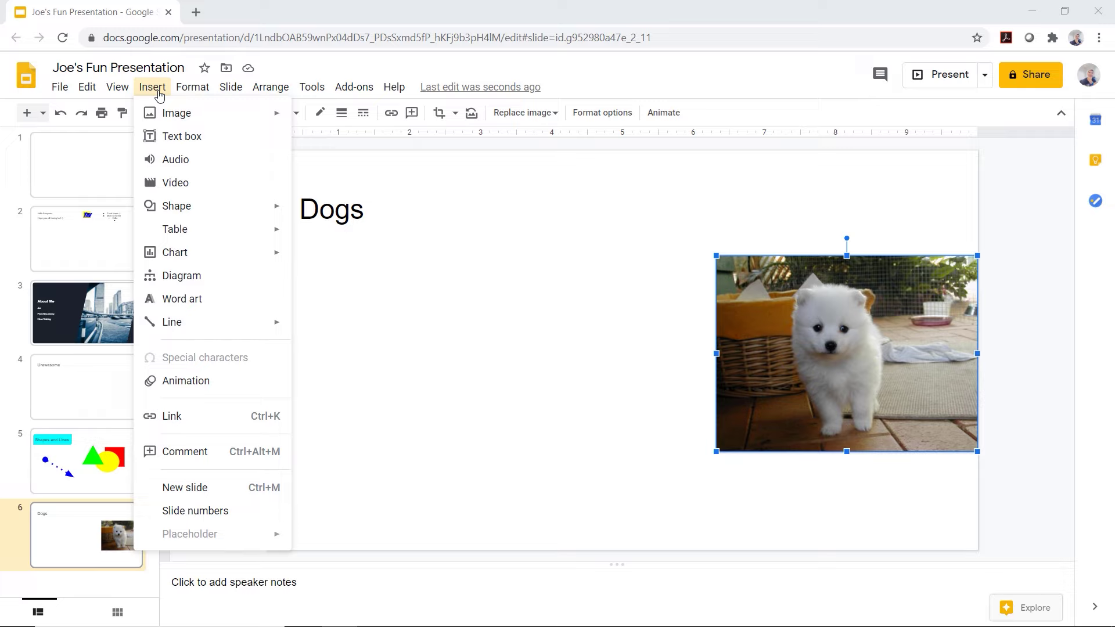
{"action": "left_click", "coordinate": [199, 186]}
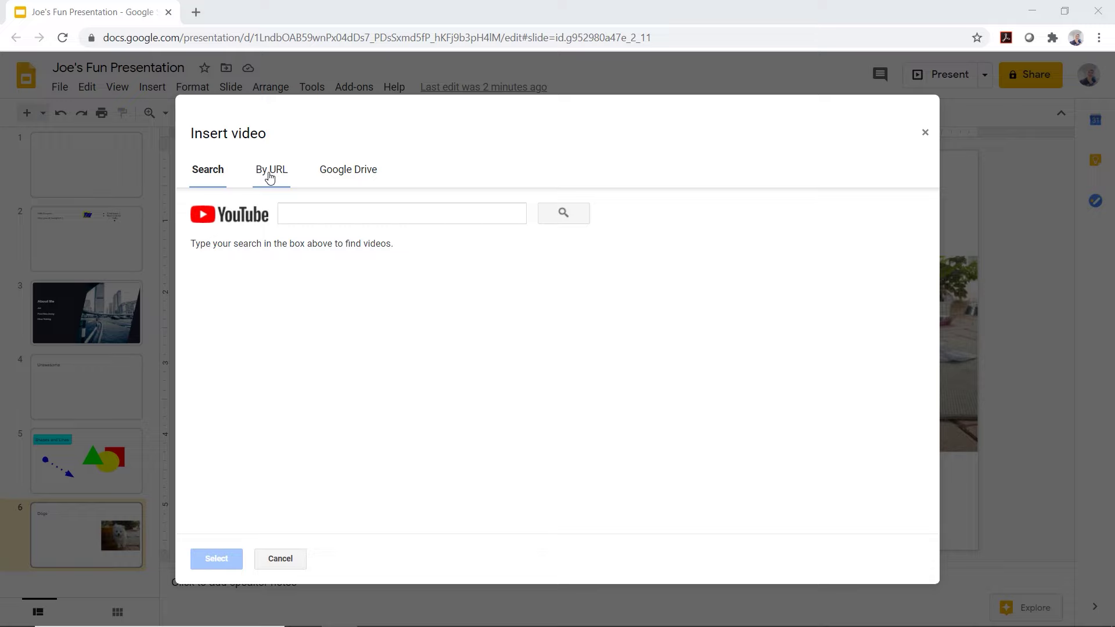
{"action": "left_click", "coordinate": [349, 170]}
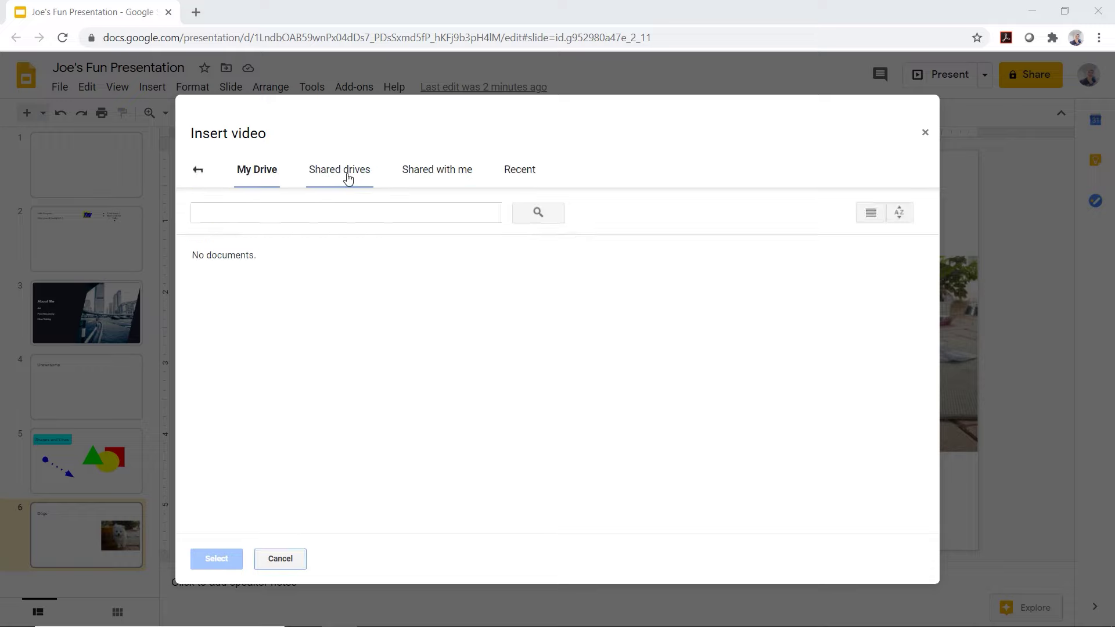
{"action": "left_click", "coordinate": [198, 171]}
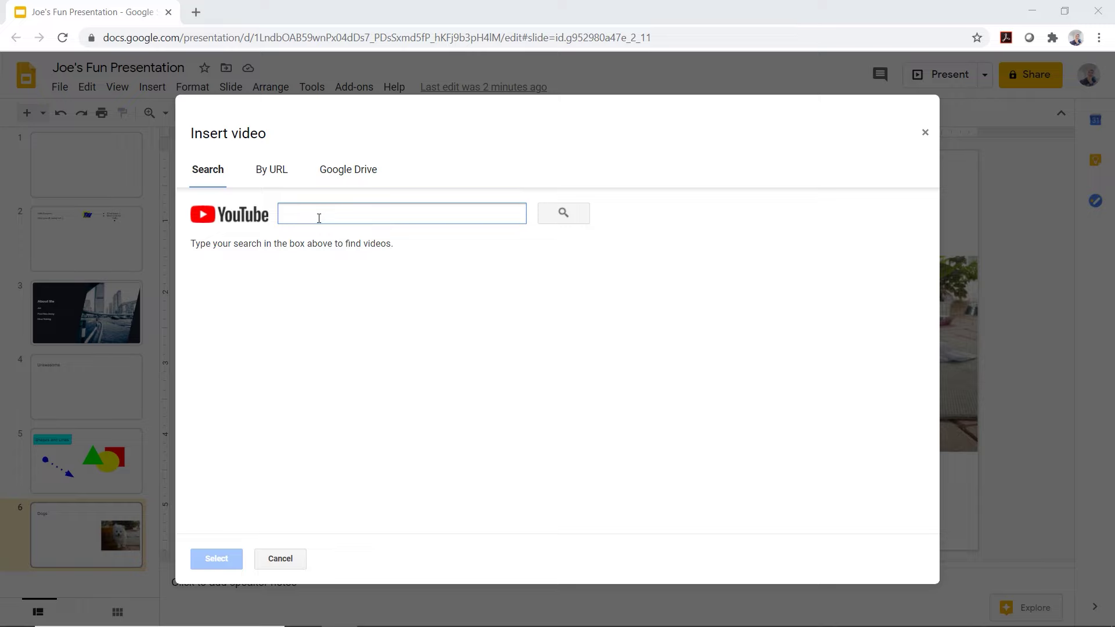
Search YouTube for 'puppies 10 second video' and browse through the results
{"action": "type", "text": "pu"}
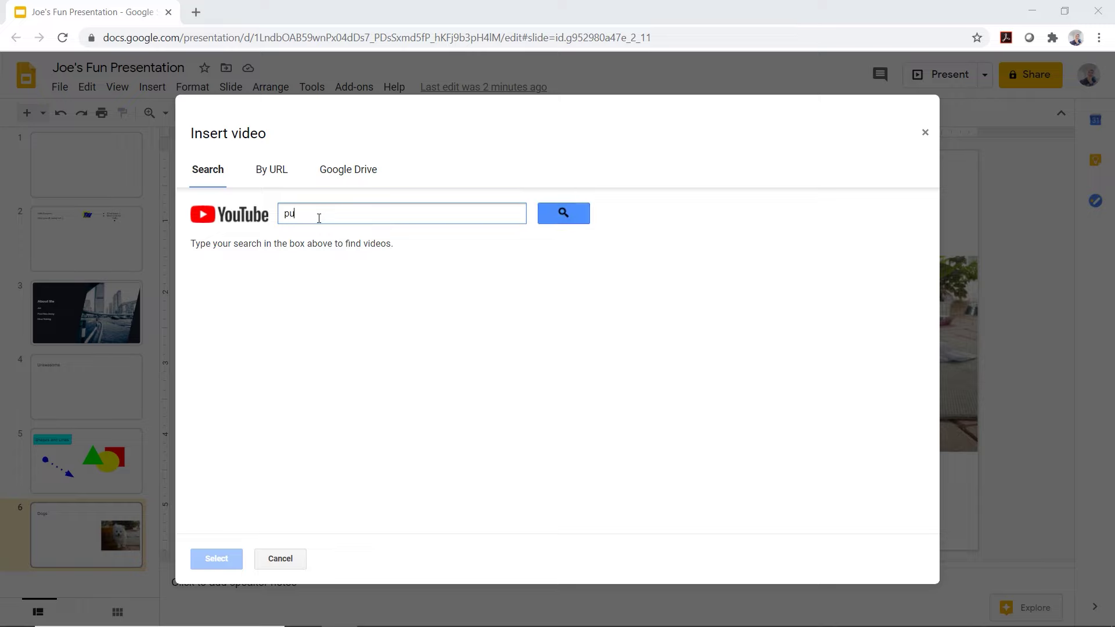
{"action": "type", "text": "ppies 10 s"}
{"action": "type", "text": "econd video"}
{"action": "key", "text": "Return"}
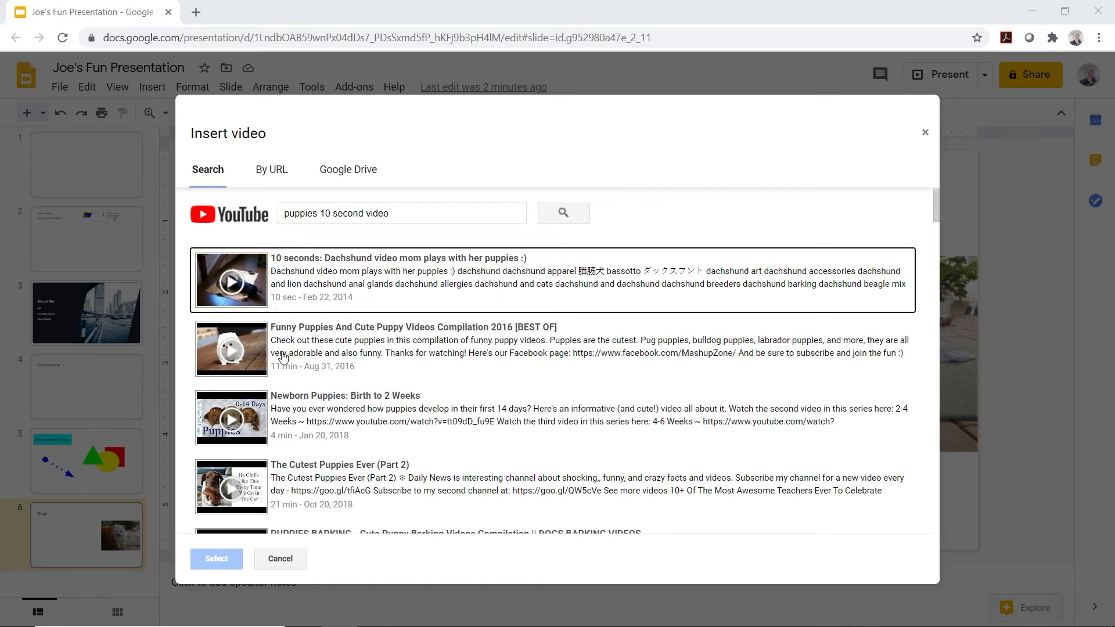
{"action": "scroll", "coordinate": [305, 366], "scroll_direction": "down", "scroll_amount": 1}
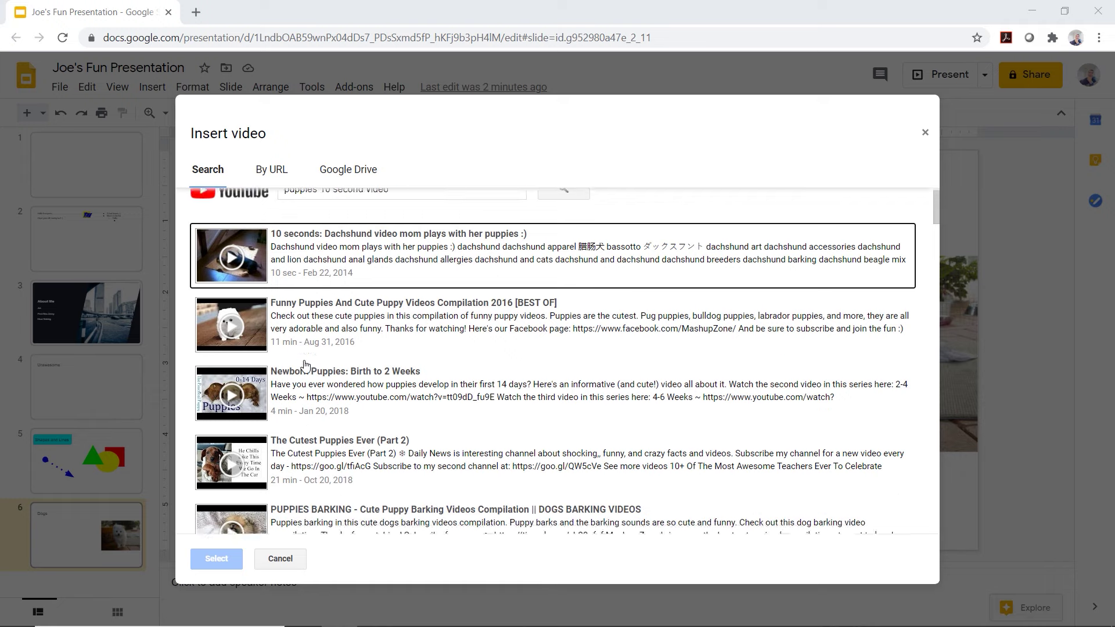
{"action": "scroll", "coordinate": [305, 366], "scroll_direction": "down", "scroll_amount": 1}
{"action": "scroll", "coordinate": [304, 366], "scroll_direction": "down", "scroll_amount": 2}
{"action": "scroll", "coordinate": [305, 365], "scroll_direction": "down", "scroll_amount": 1}
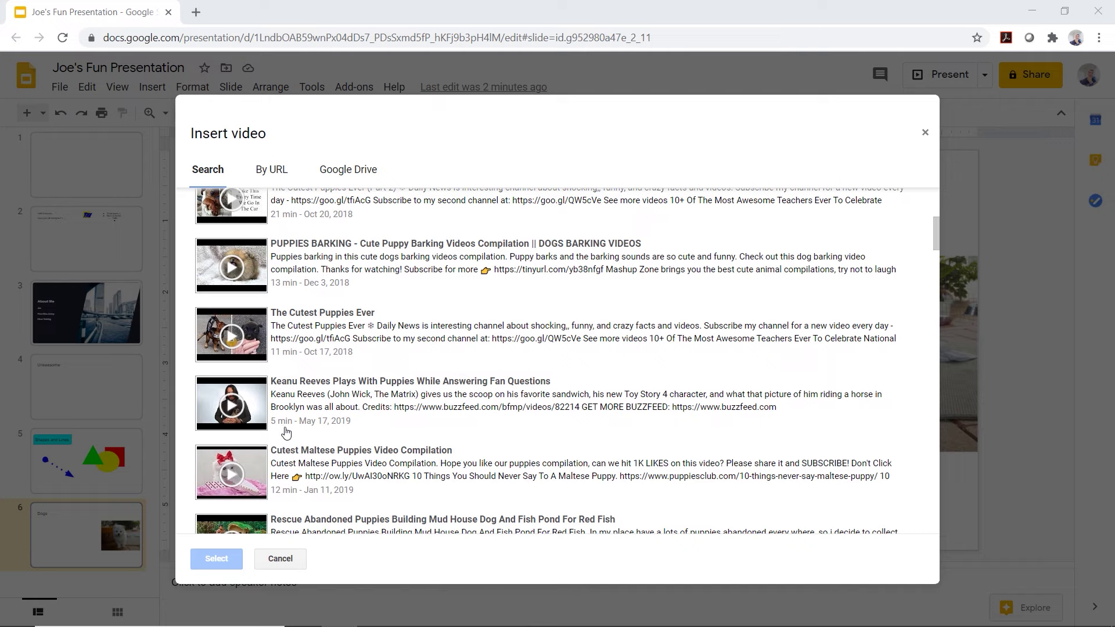
{"action": "scroll", "coordinate": [282, 428], "scroll_direction": "down", "scroll_amount": 2}
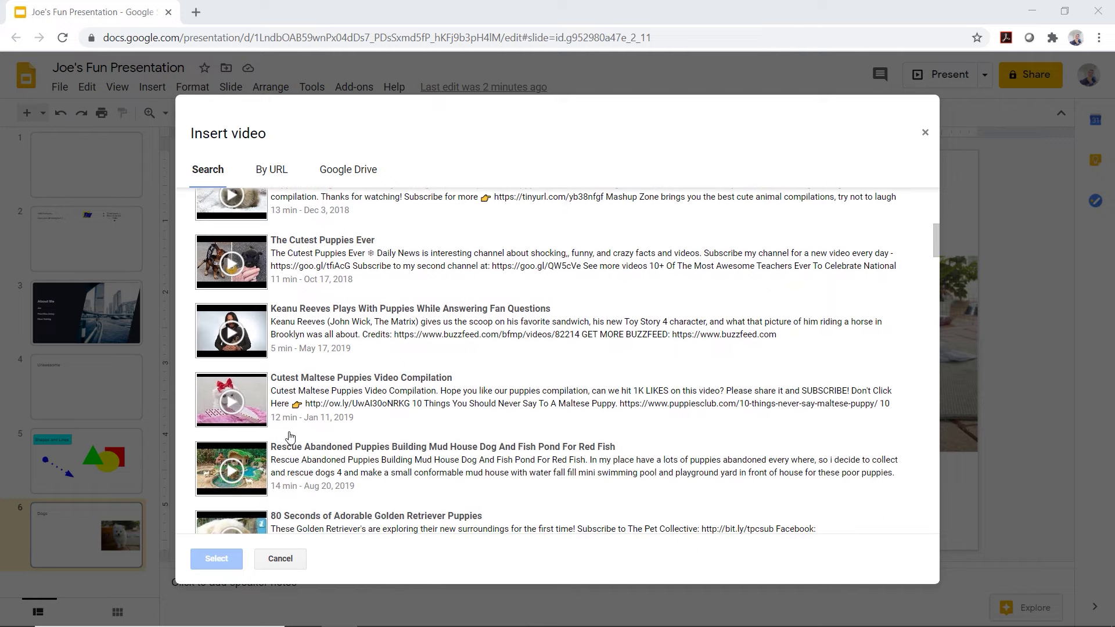
{"action": "scroll", "coordinate": [330, 441], "scroll_direction": "down", "scroll_amount": 1}
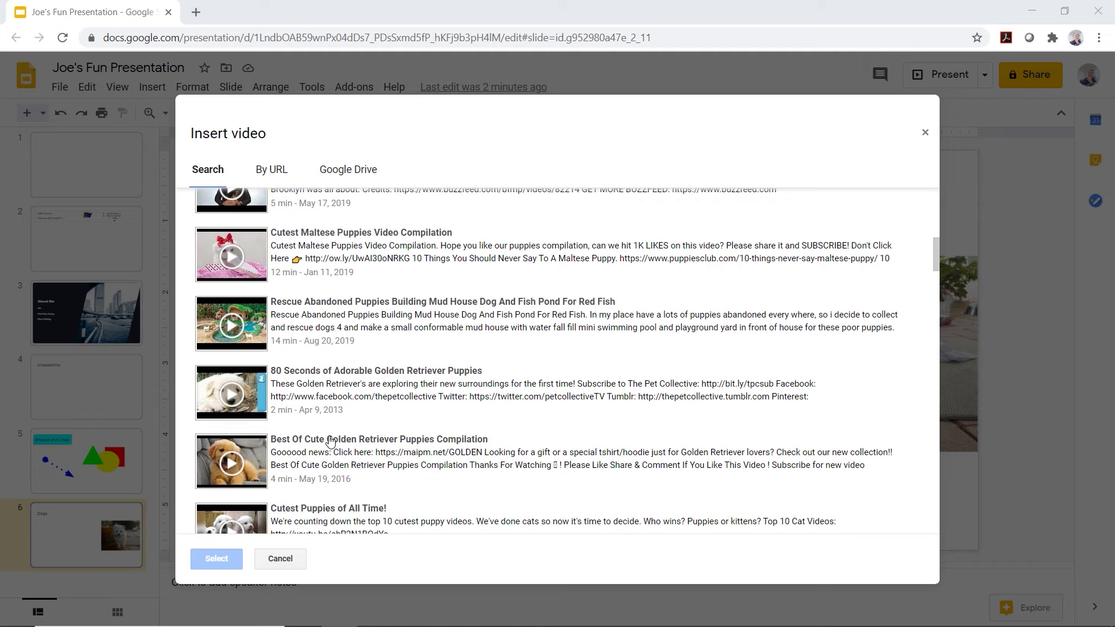
{"action": "scroll", "coordinate": [330, 441], "scroll_direction": "down", "scroll_amount": 1}
{"action": "scroll", "coordinate": [329, 441], "scroll_direction": "down", "scroll_amount": 2}
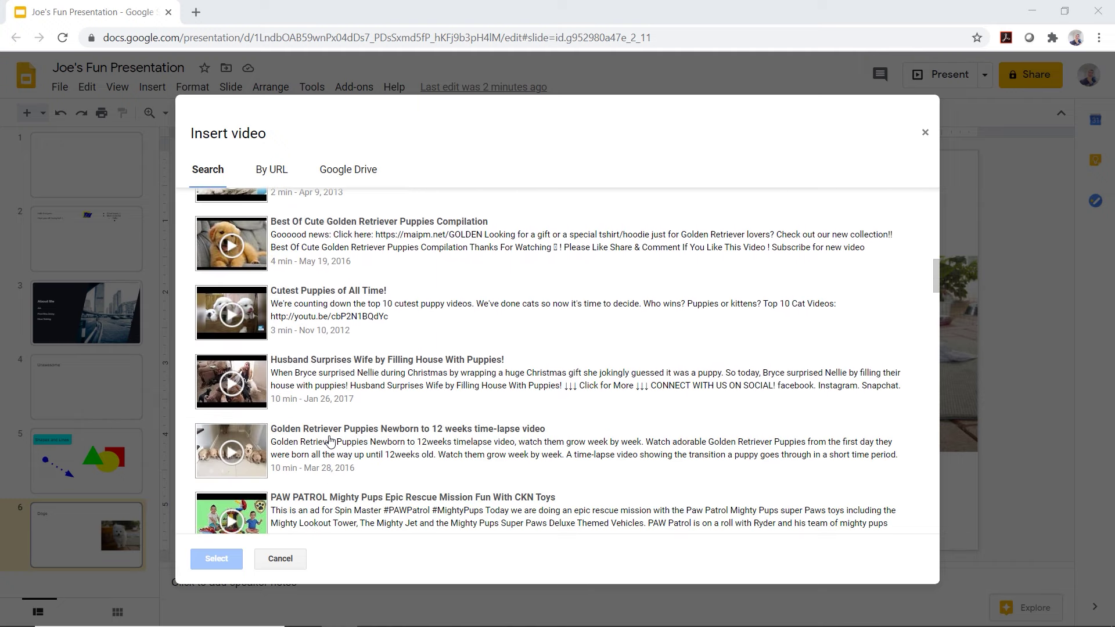
{"action": "scroll", "coordinate": [330, 441], "scroll_direction": "up", "scroll_amount": 6}
{"action": "scroll", "coordinate": [322, 441], "scroll_direction": "up", "scroll_amount": 4}
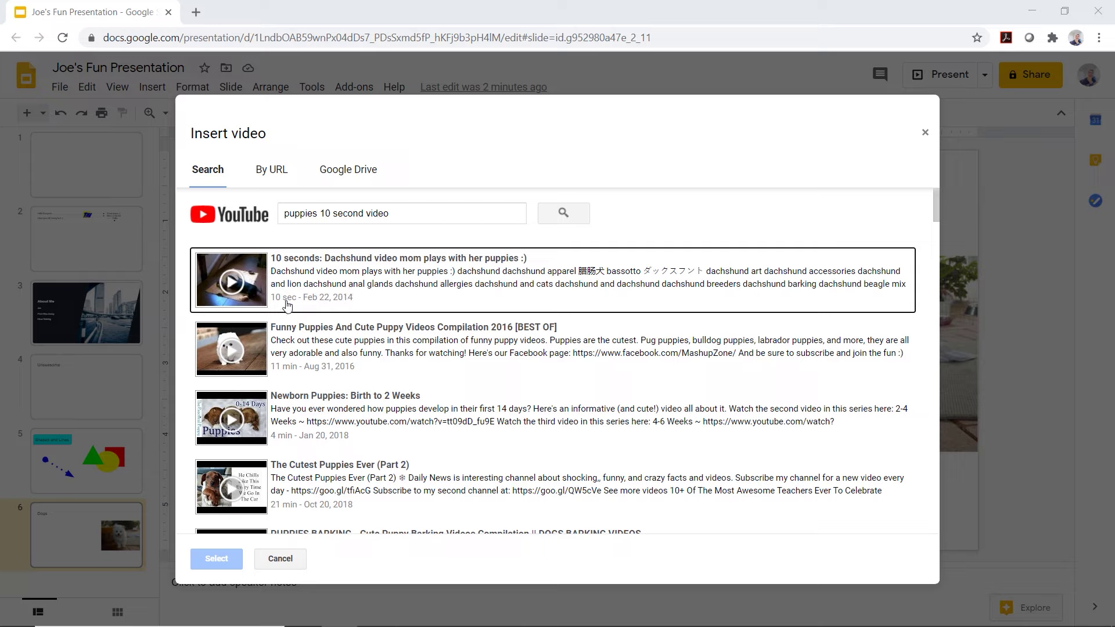
Insert the 10-second dachshund puppies video, then play and pause it on the slide
{"action": "left_click", "coordinate": [301, 279]}
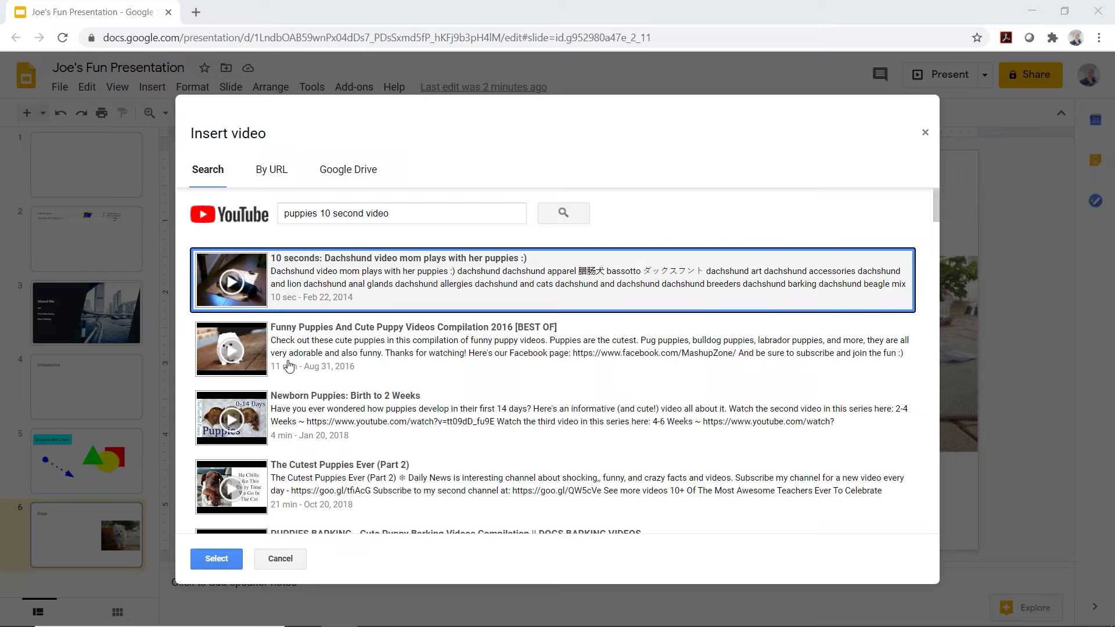
{"action": "left_click", "coordinate": [217, 561]}
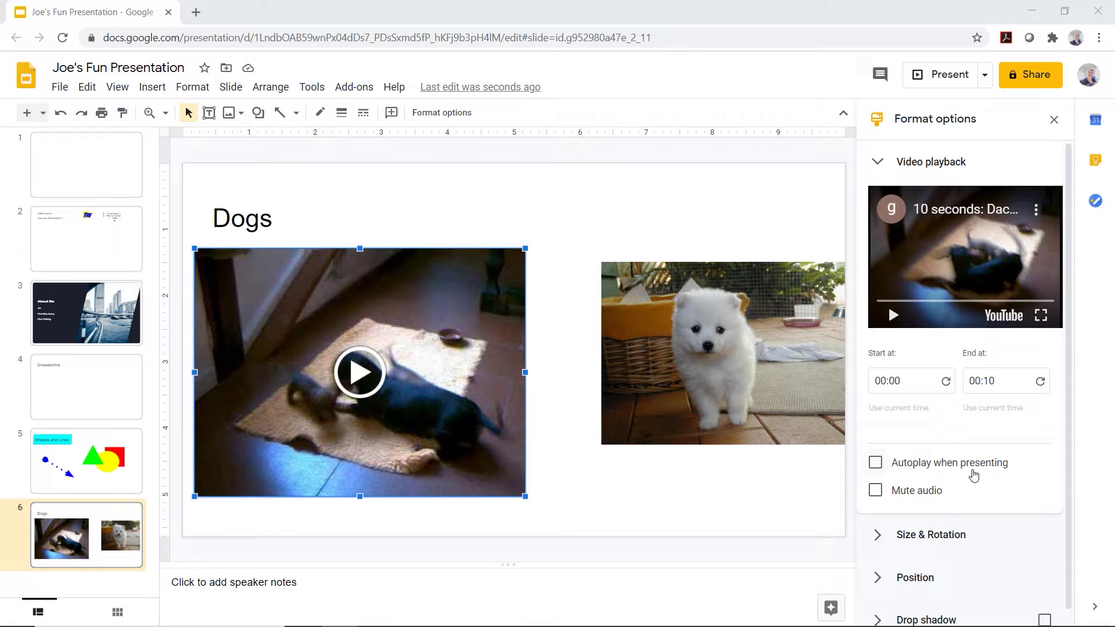
{"action": "scroll", "coordinate": [918, 498], "scroll_direction": "down", "scroll_amount": 1}
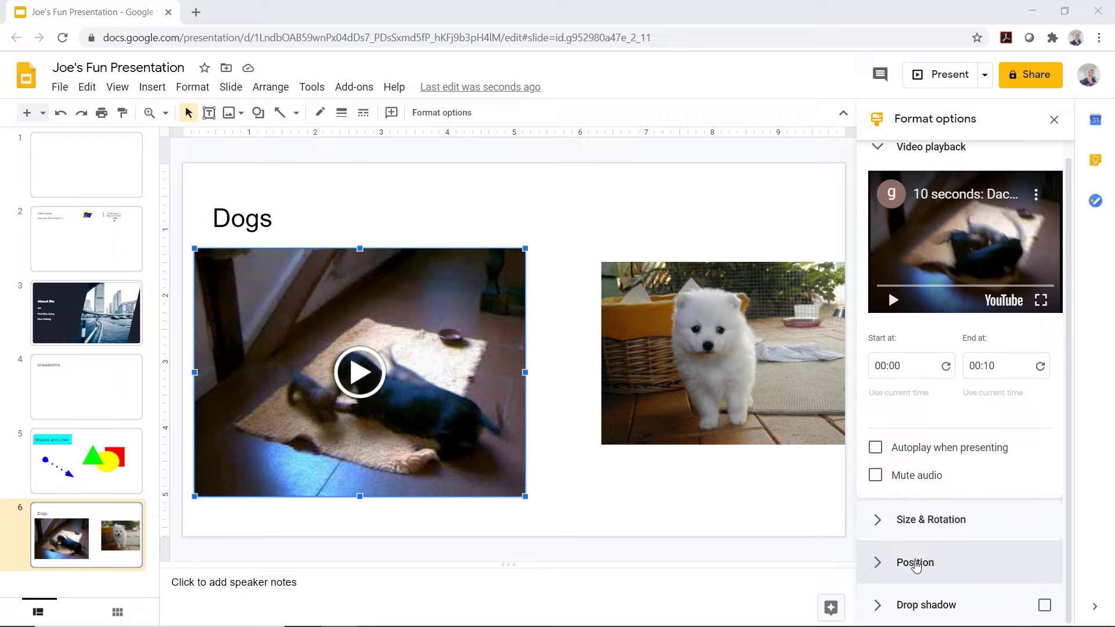
{"action": "left_click", "coordinate": [365, 378]}
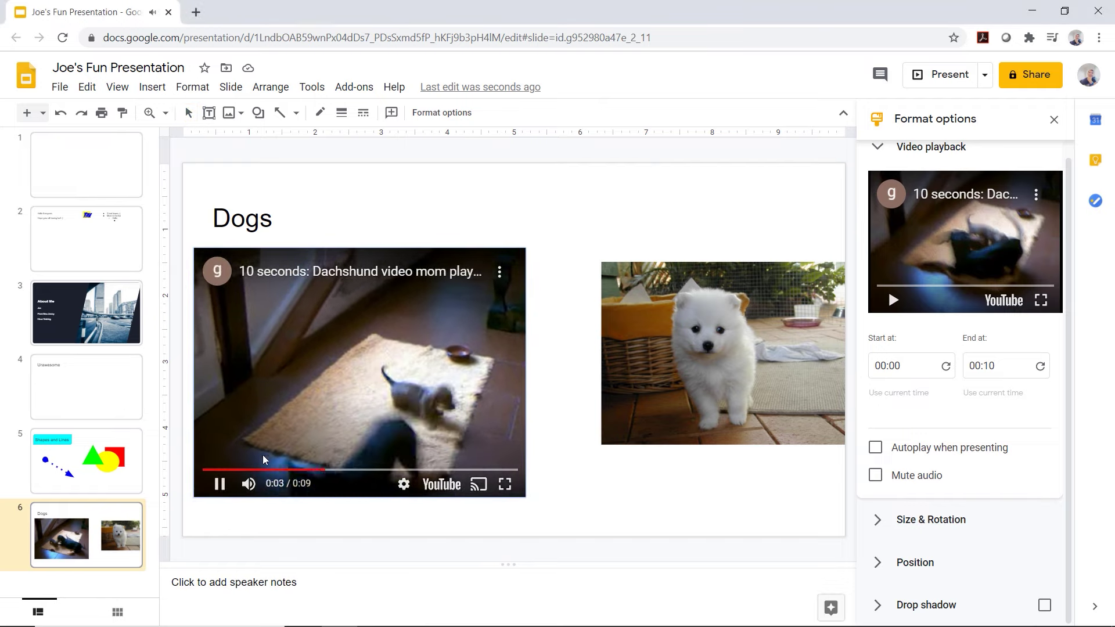
{"action": "left_click", "coordinate": [220, 483]}
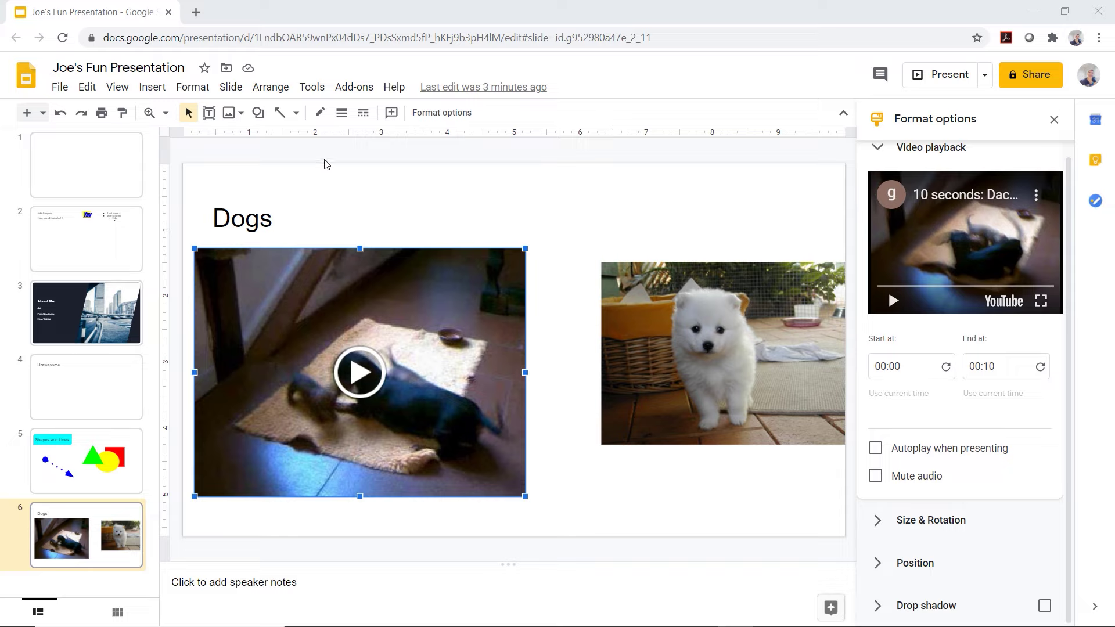
Open the slide transition settings in the Motion panel and display slide 1
{"action": "left_click", "coordinate": [230, 88]}
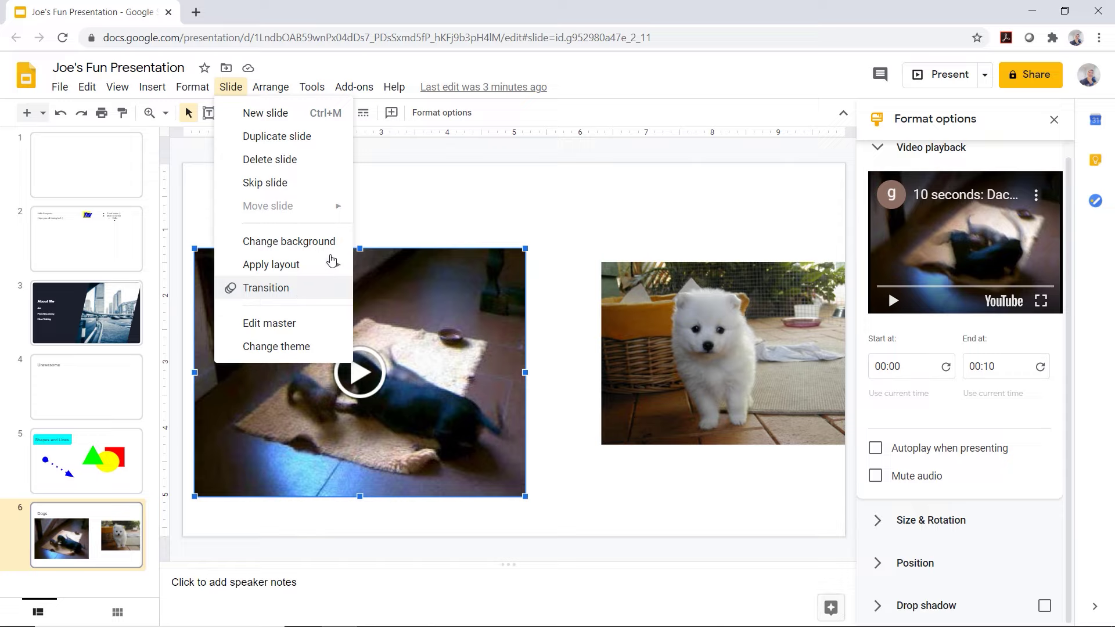
{"action": "left_click", "coordinate": [406, 154]}
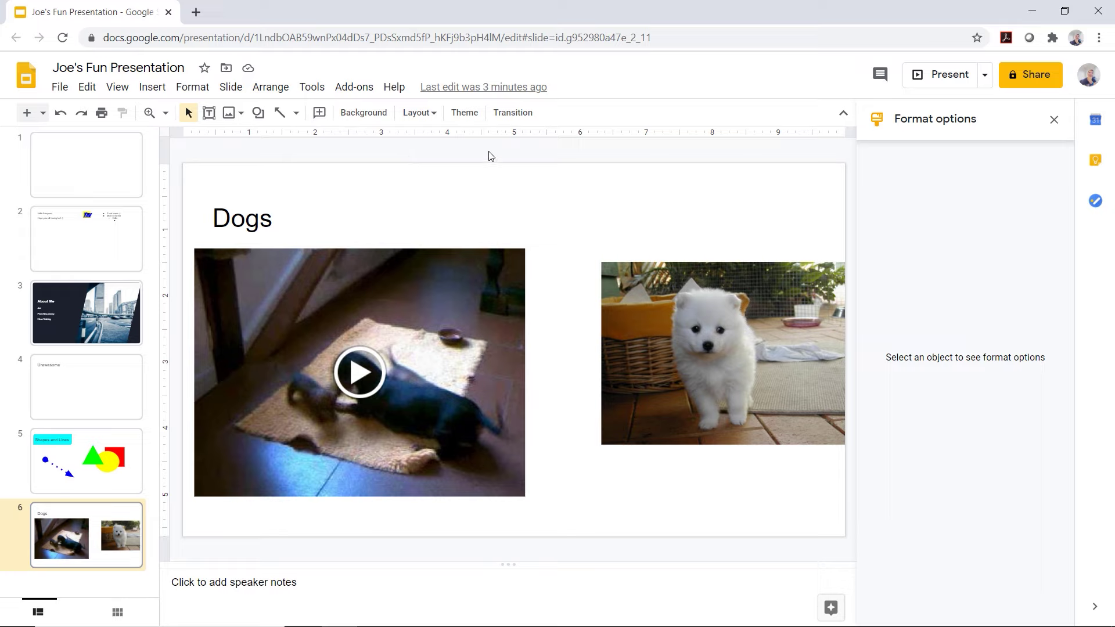
{"action": "left_click", "coordinate": [519, 116]}
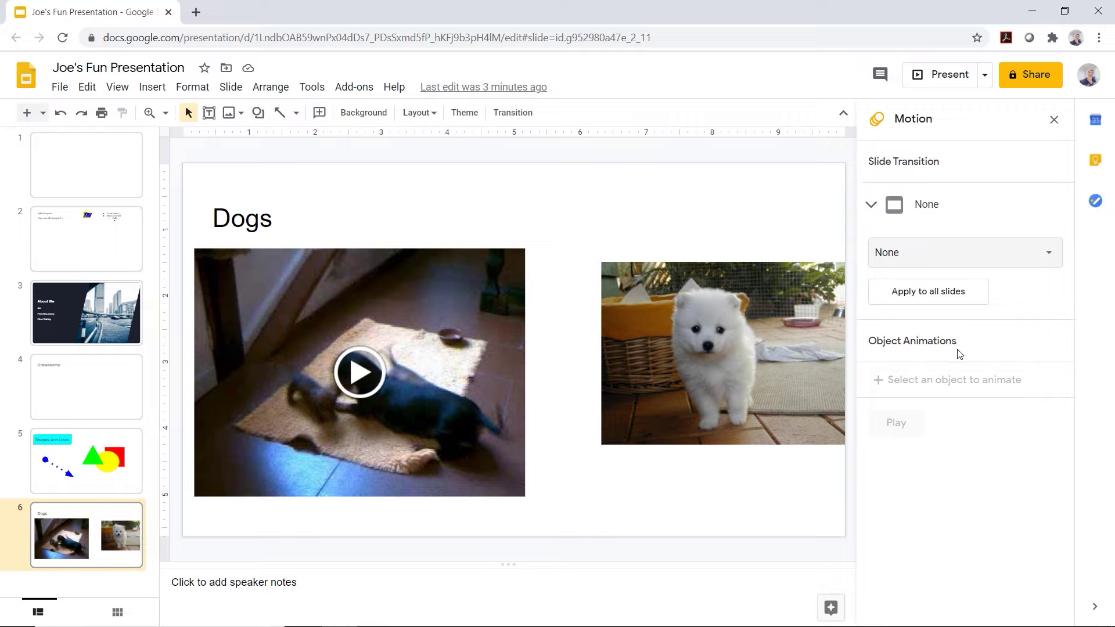
{"action": "left_click", "coordinate": [85, 170]}
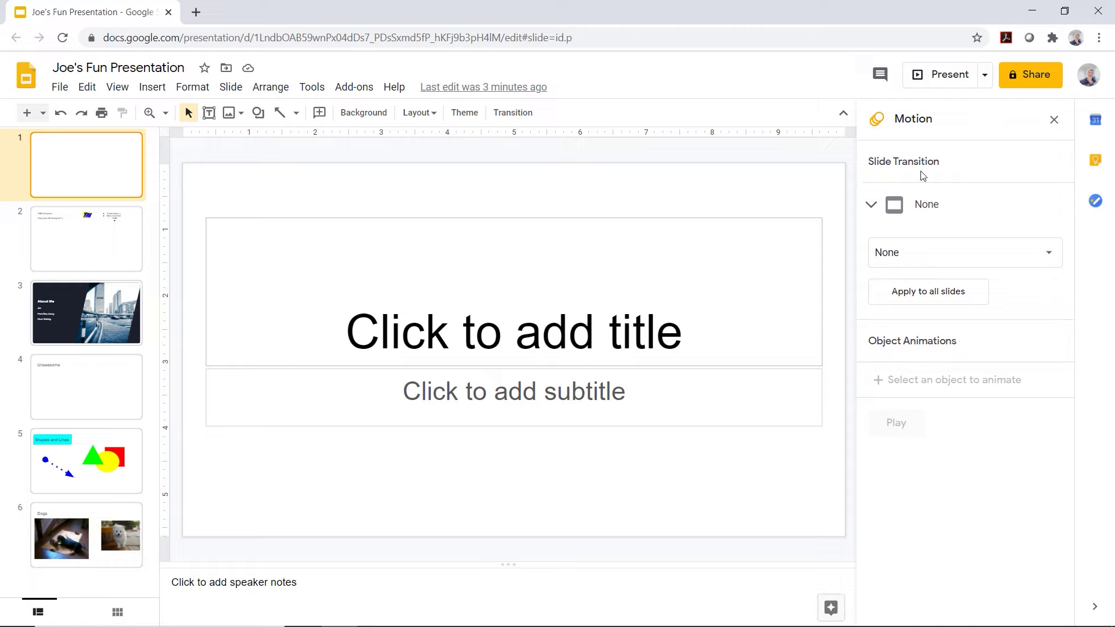
Apply a Fade transition to all six slides, then play and stop the preview
{"action": "left_click", "coordinate": [1045, 254]}
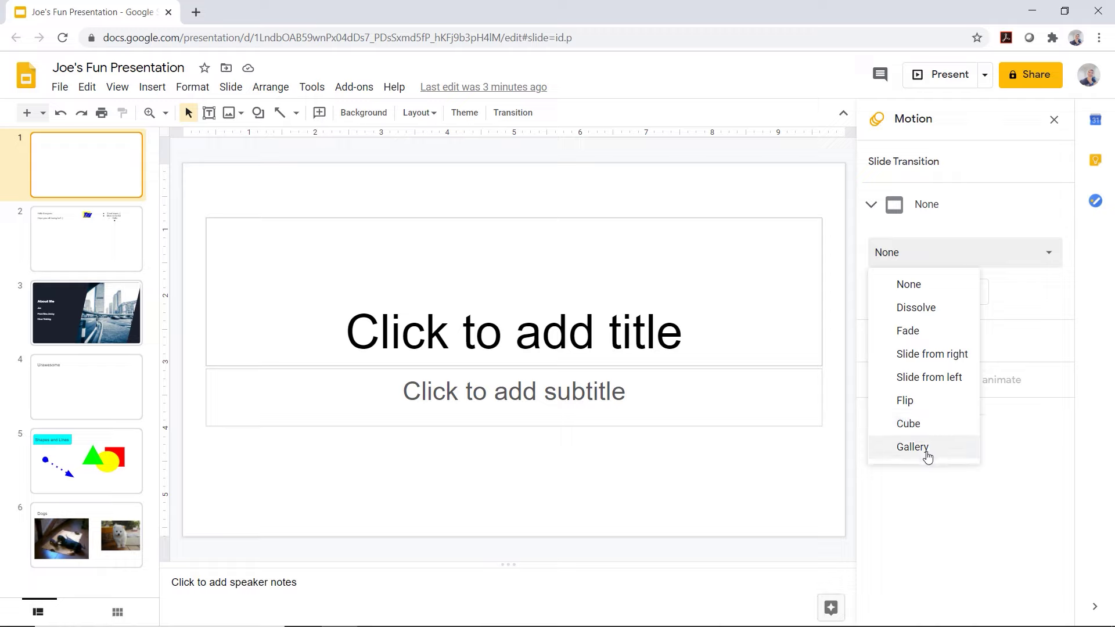
{"action": "left_click", "coordinate": [907, 331]}
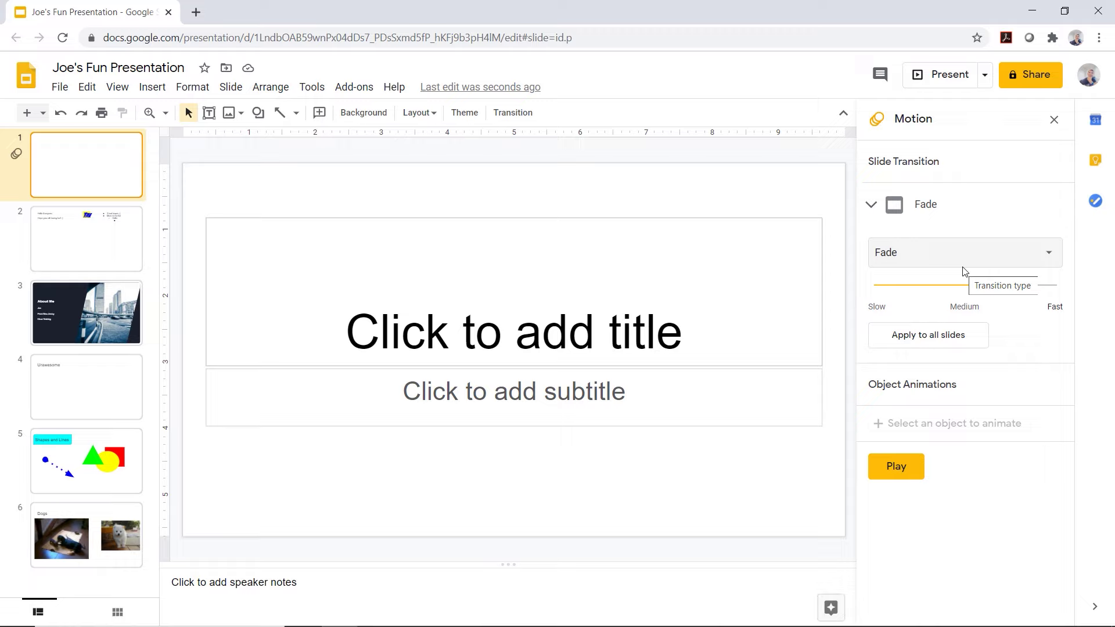
{"action": "left_click", "coordinate": [941, 347]}
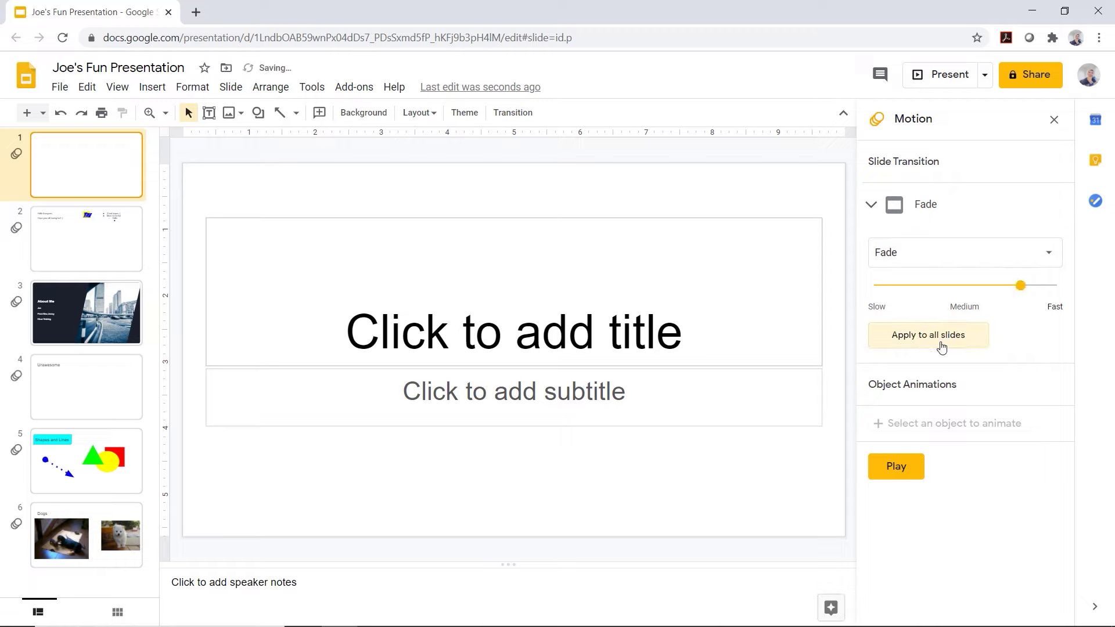
{"action": "left_click", "coordinate": [898, 479]}
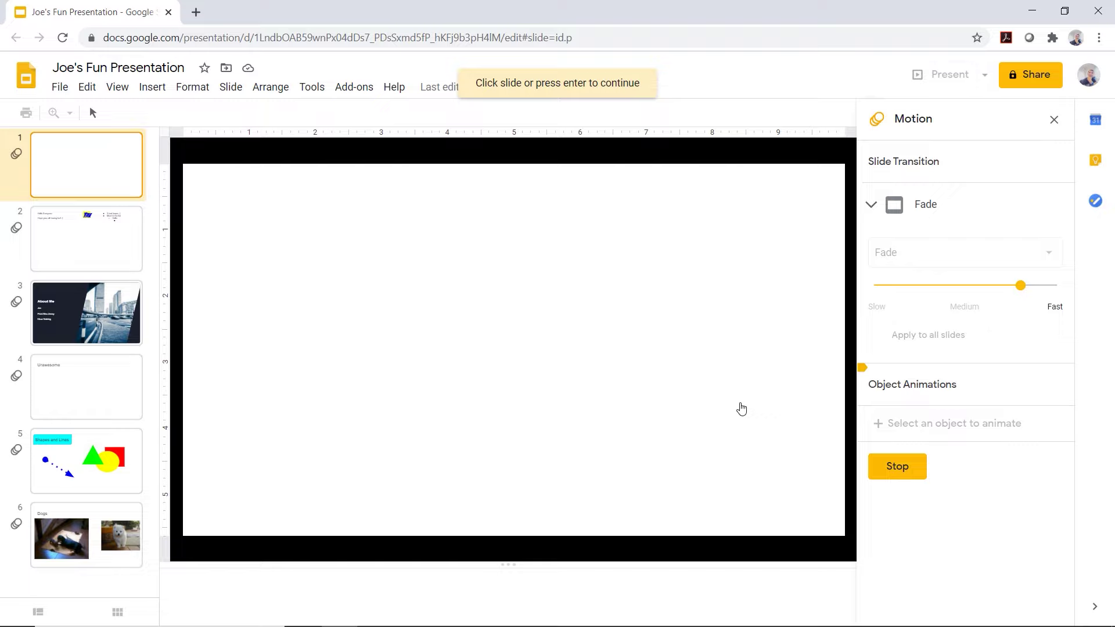
{"action": "left_click", "coordinate": [742, 408]}
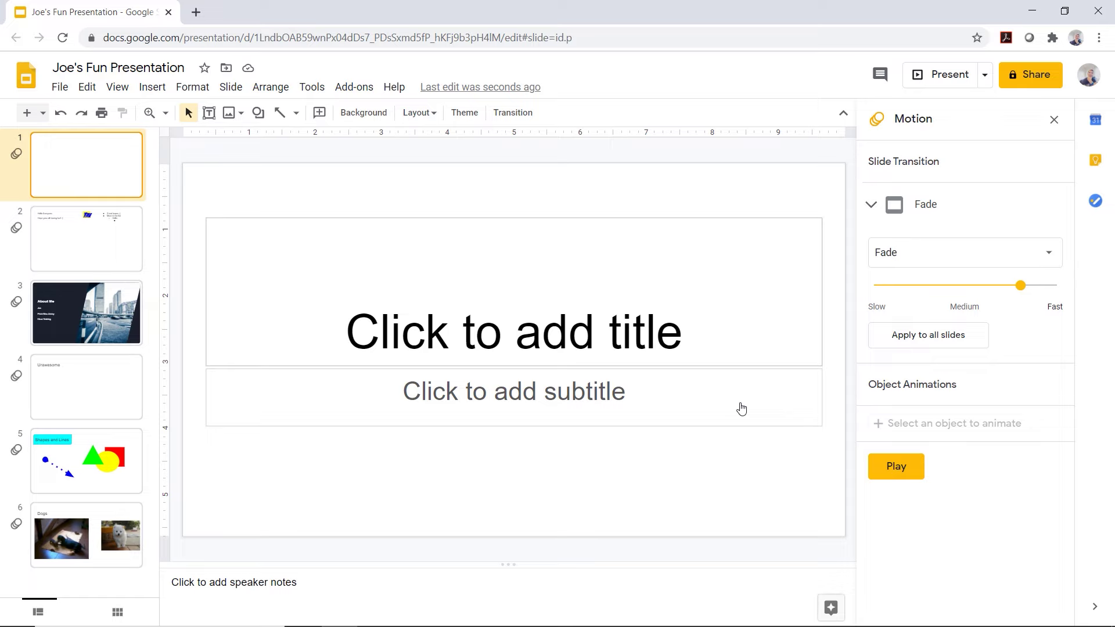
{"action": "left_click", "coordinate": [742, 408]}
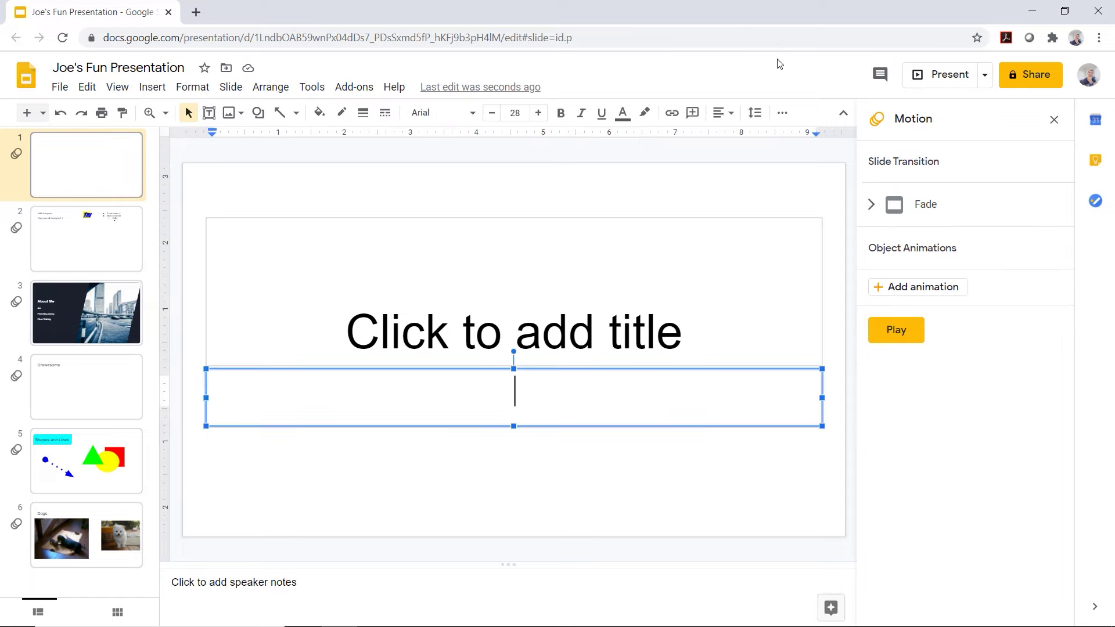
Run the slideshow from slide 1 through to the Dogs slide, then exit to the editor
{"action": "left_click", "coordinate": [942, 75]}
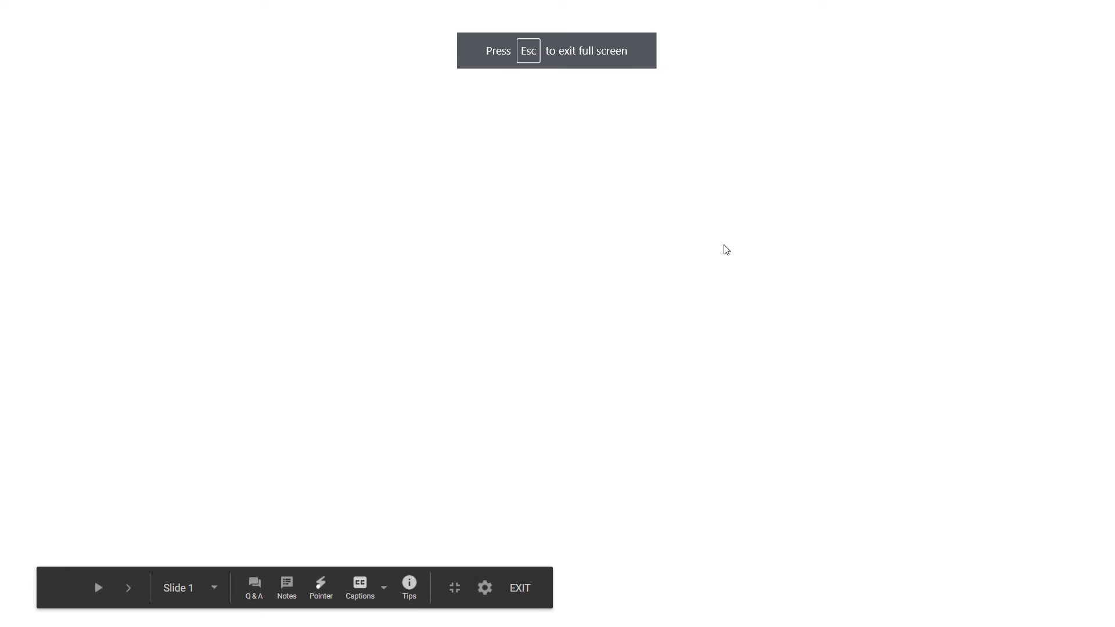
{"action": "left_click", "coordinate": [678, 311]}
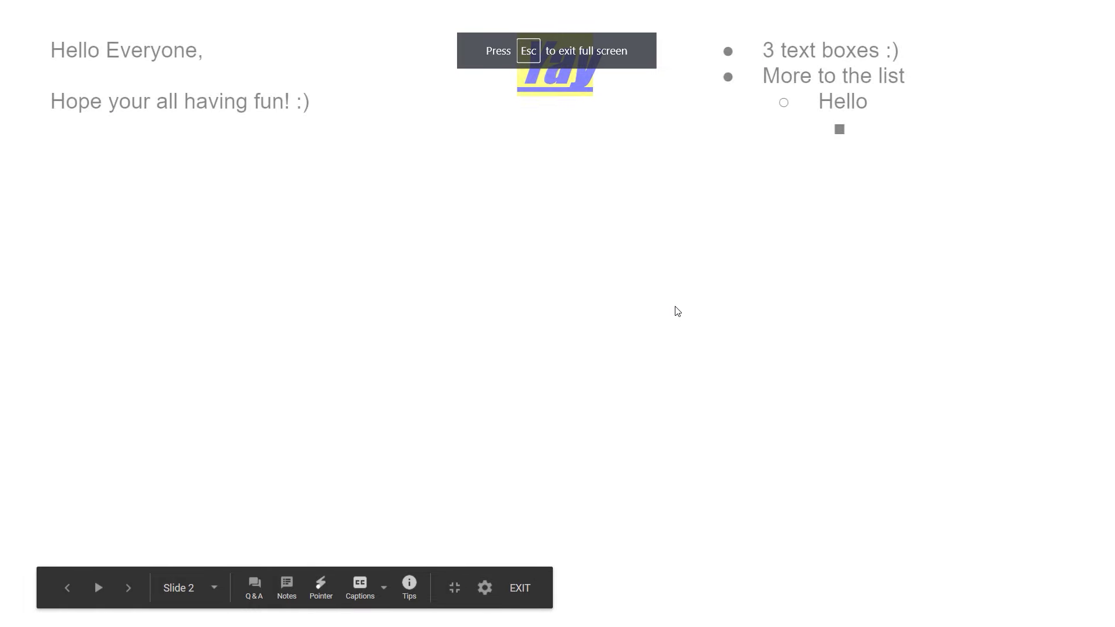
{"action": "left_click", "coordinate": [675, 307]}
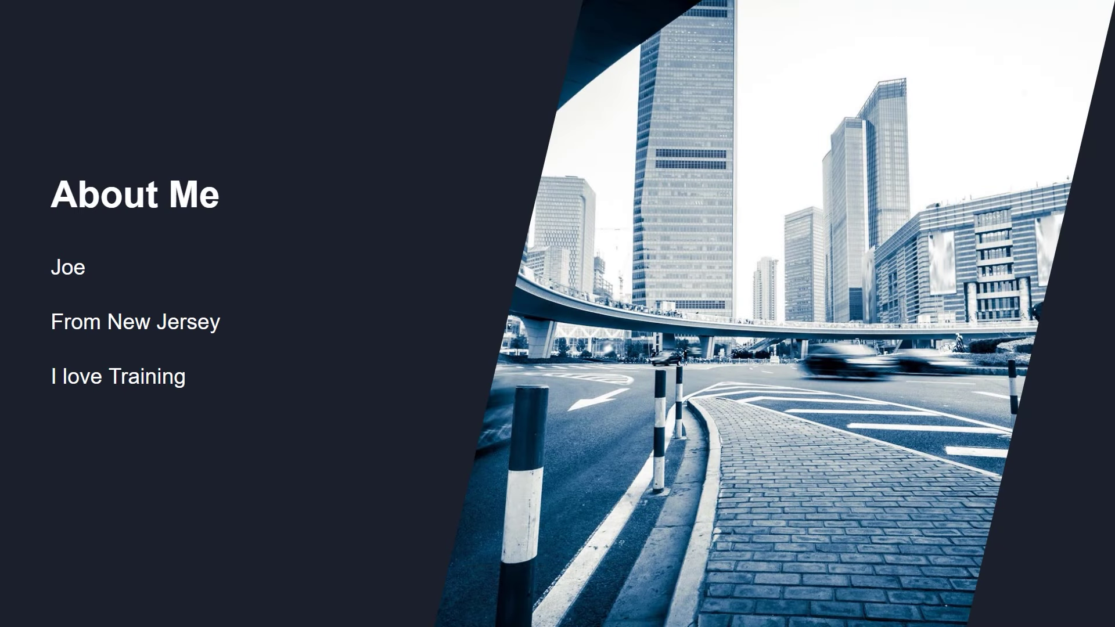
{"action": "key", "text": "Right"}
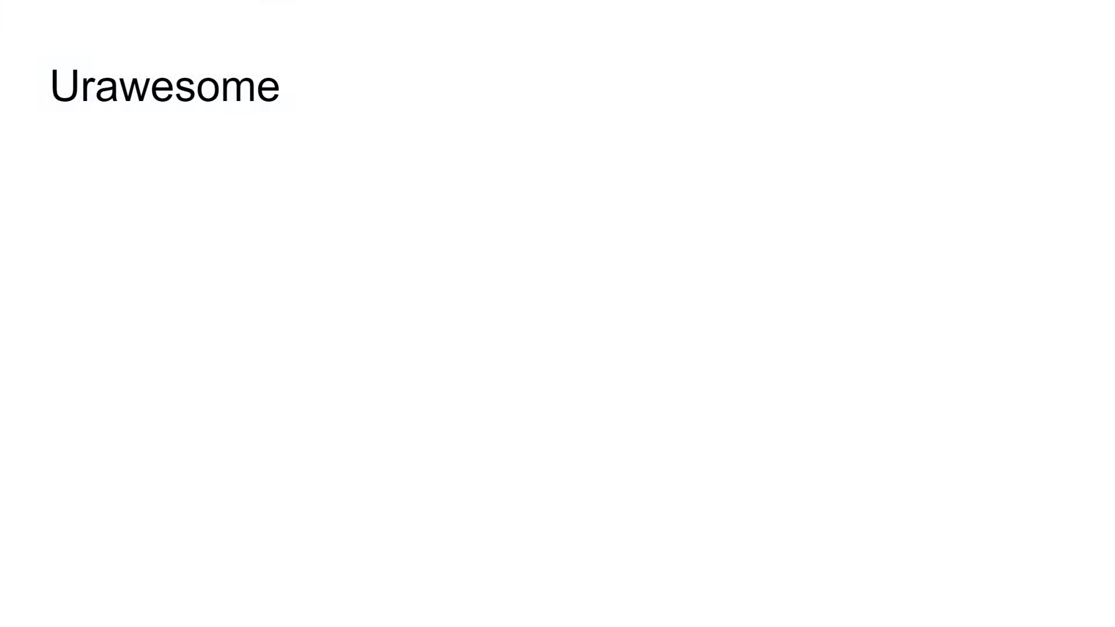
{"action": "key", "text": "Right"}
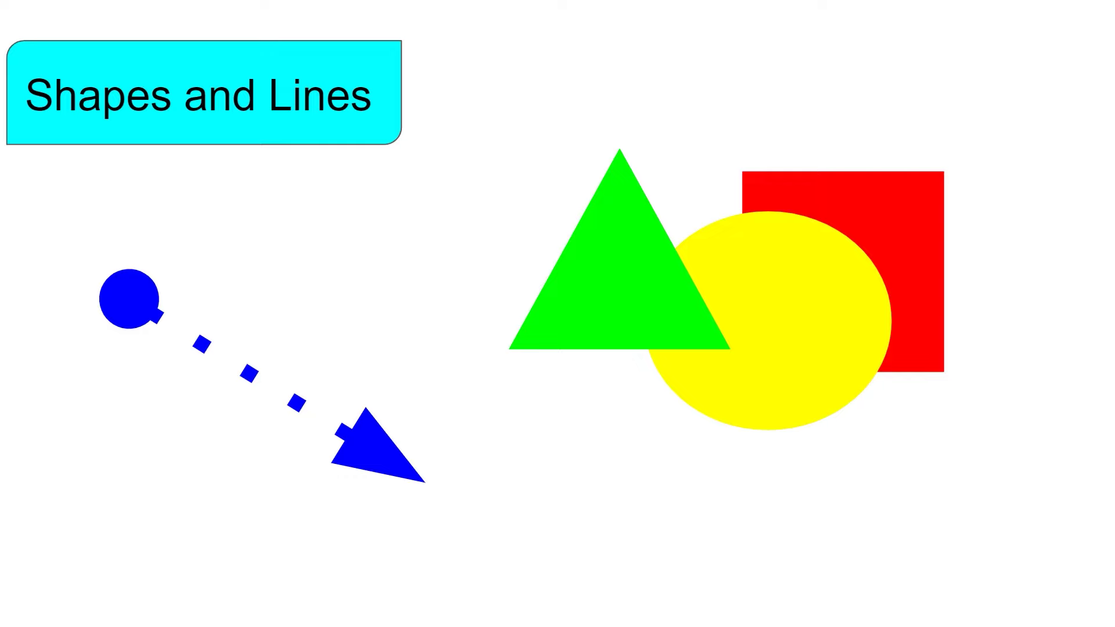
{"action": "key", "text": "Right"}
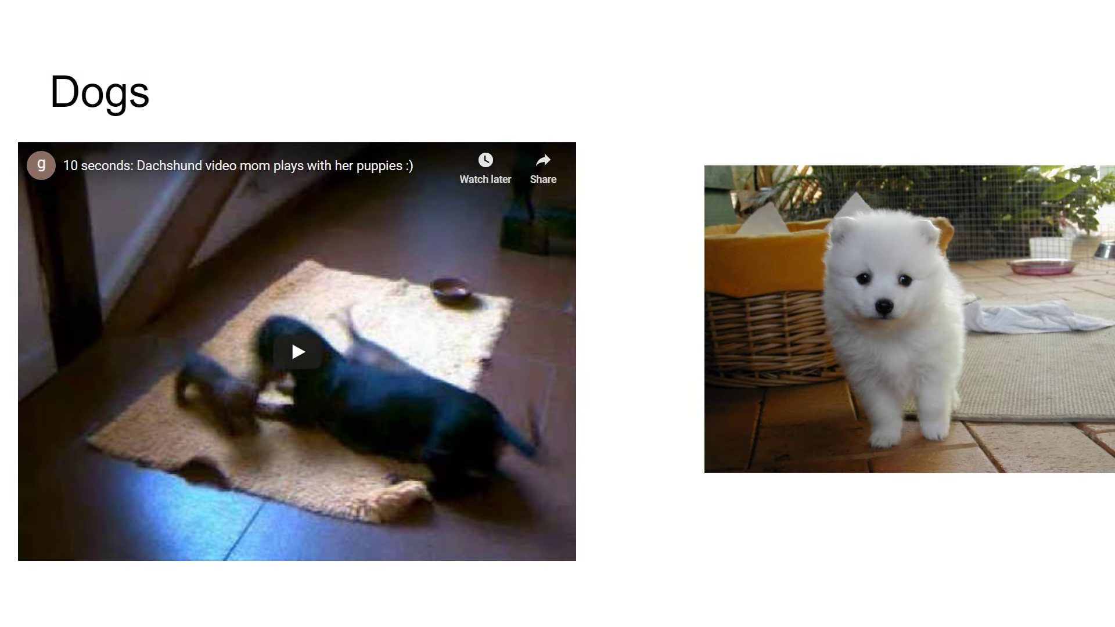
{"action": "key", "text": "Escape"}
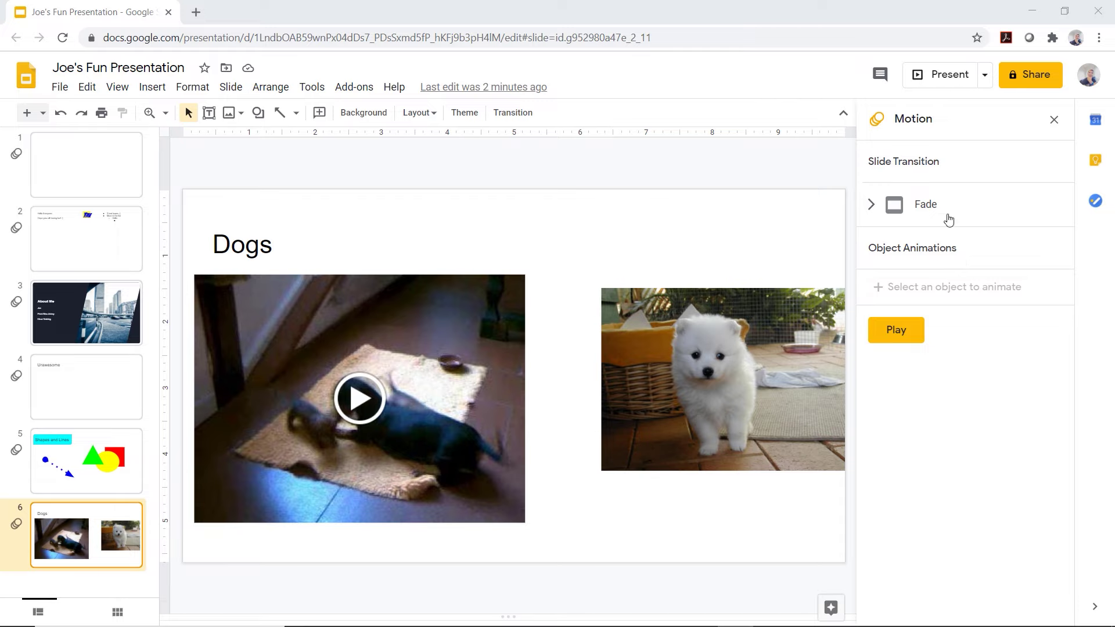
Close the Motion panel, reopen it via View > Motion, and show the Hello Everyone slide
{"action": "left_click", "coordinate": [1054, 120]}
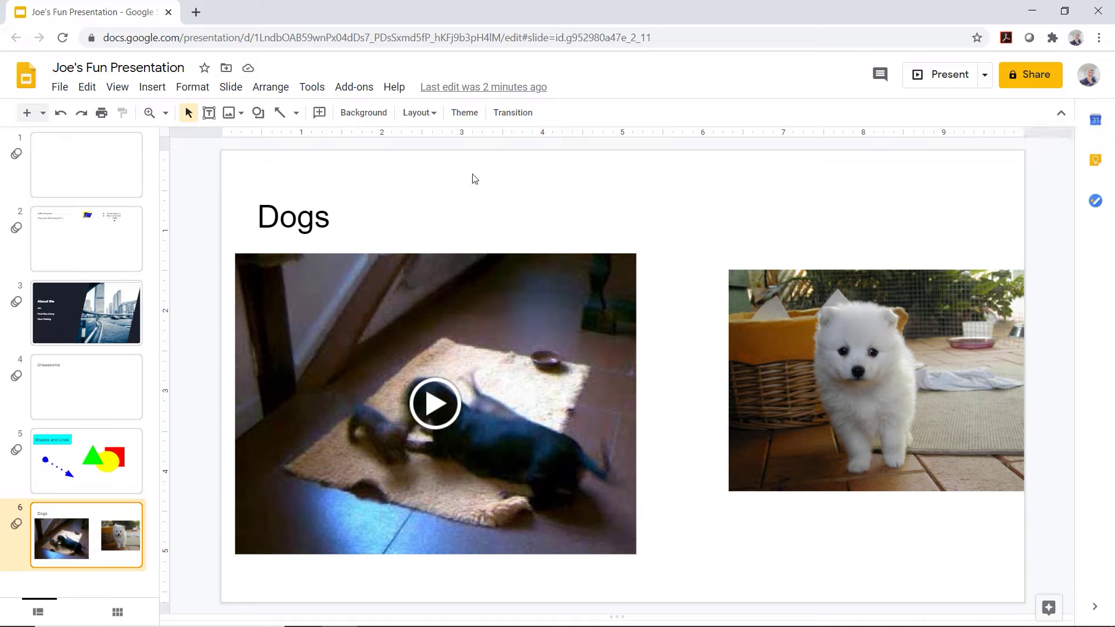
{"action": "left_click", "coordinate": [118, 87]}
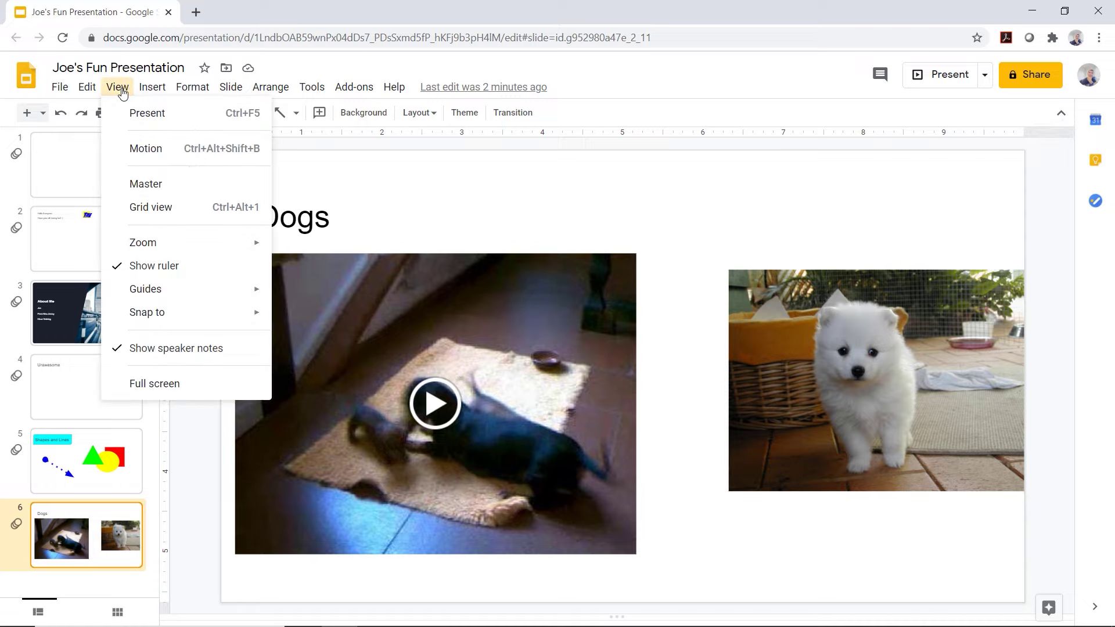
{"action": "left_click", "coordinate": [146, 148]}
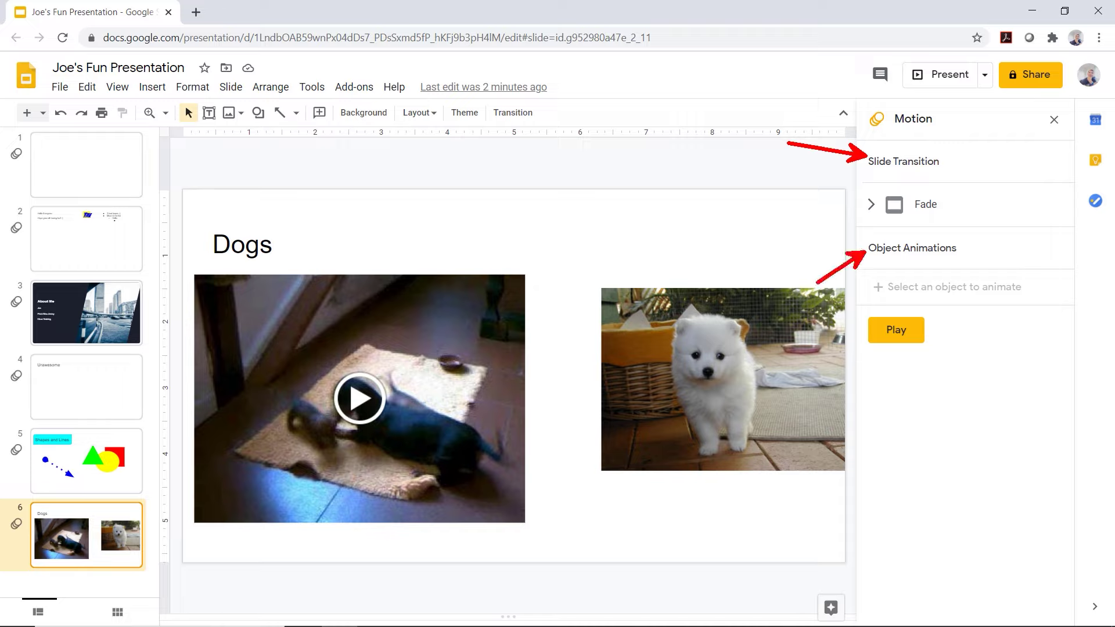
{"action": "left_click", "coordinate": [93, 242]}
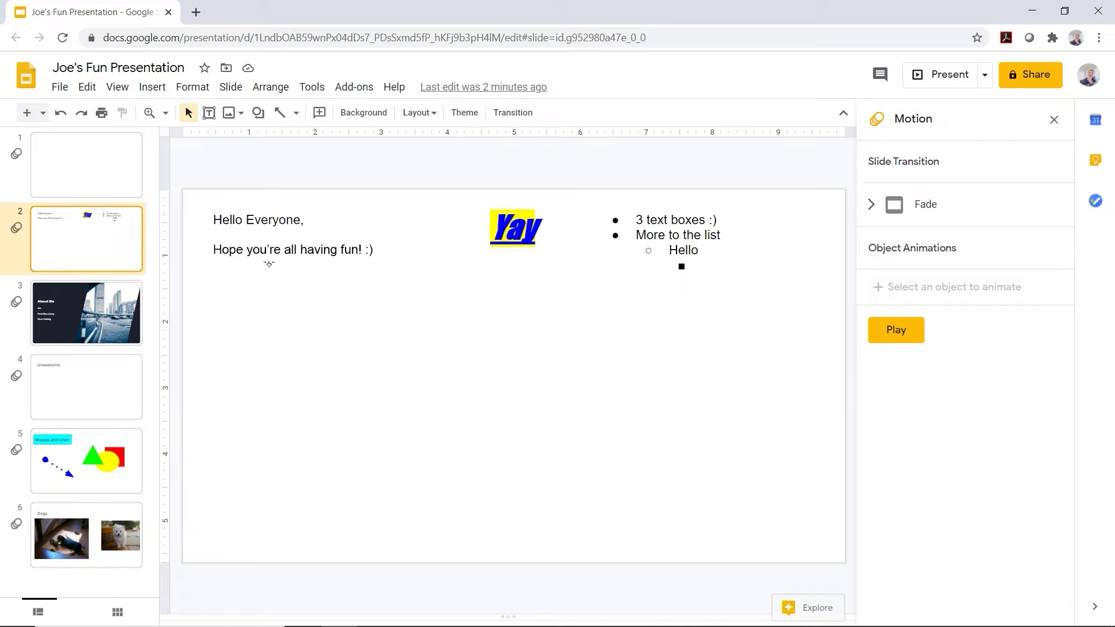
Animate the Hello Everyone text box to Fly in from bottom, starting On click
{"action": "left_click", "coordinate": [271, 219]}
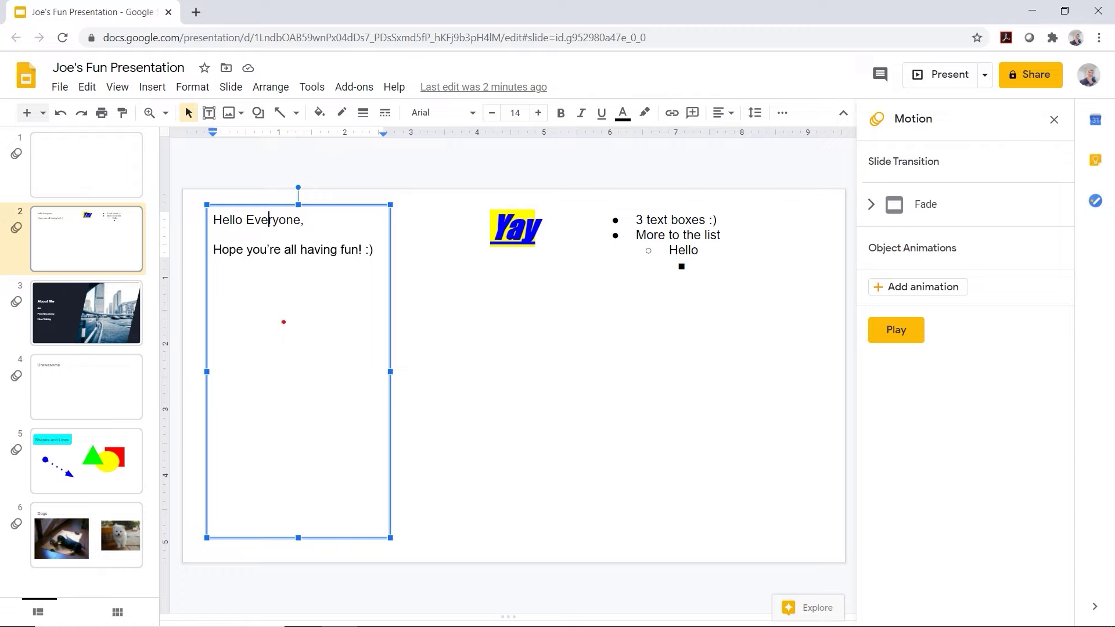
{"action": "left_click_drag", "start_coordinate": [277, 289], "coordinate": [275, 568]}
{"action": "left_click", "coordinate": [957, 293]}
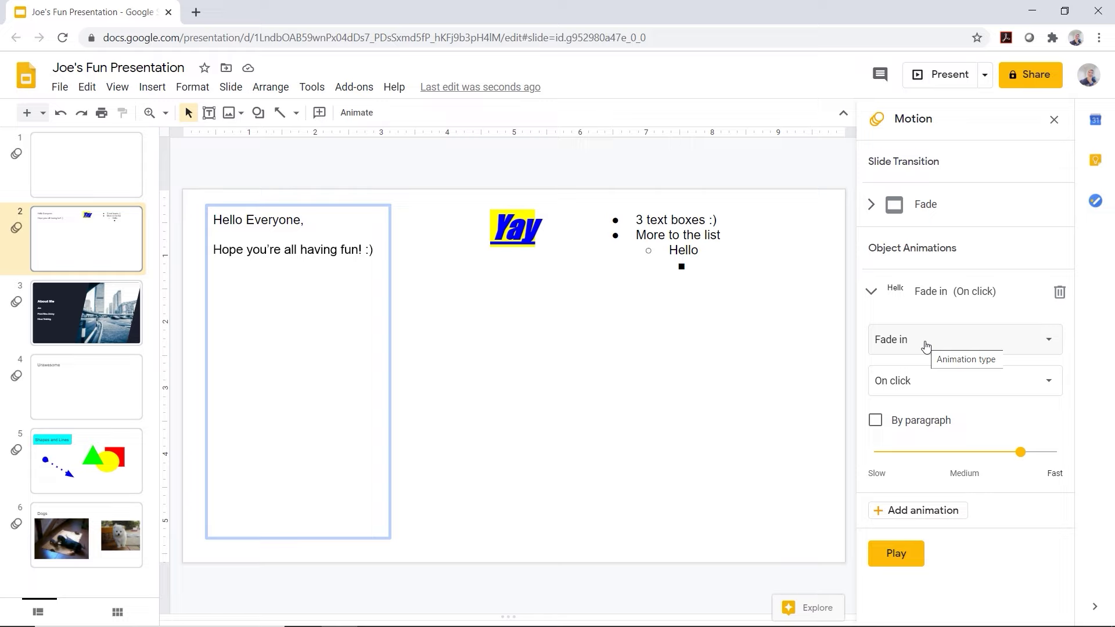
{"action": "left_click", "coordinate": [1050, 345]}
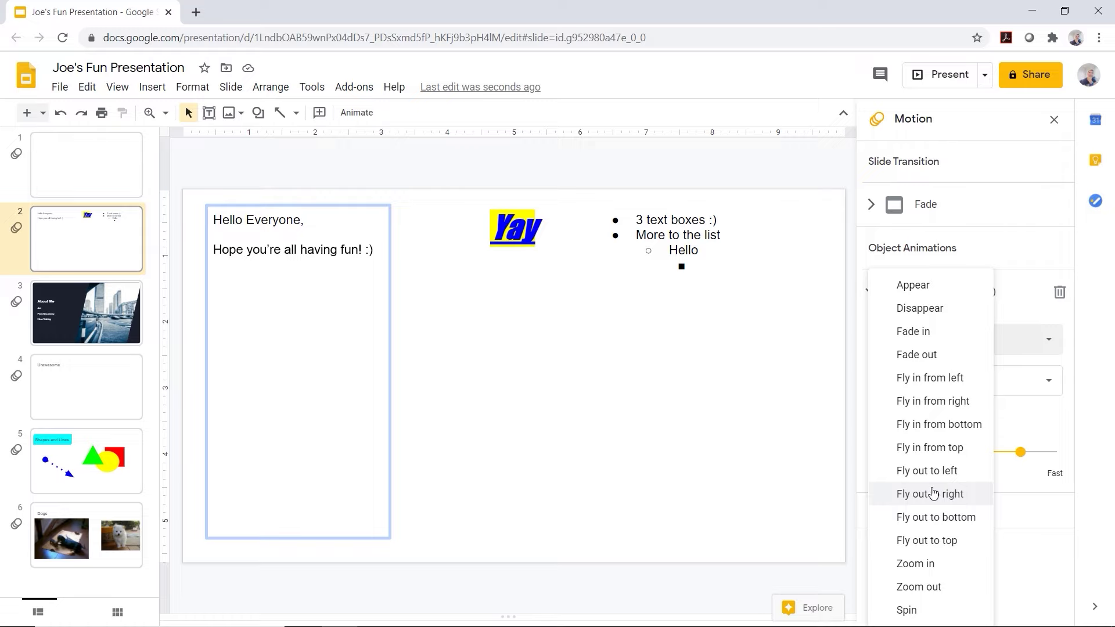
{"action": "left_click", "coordinate": [942, 430]}
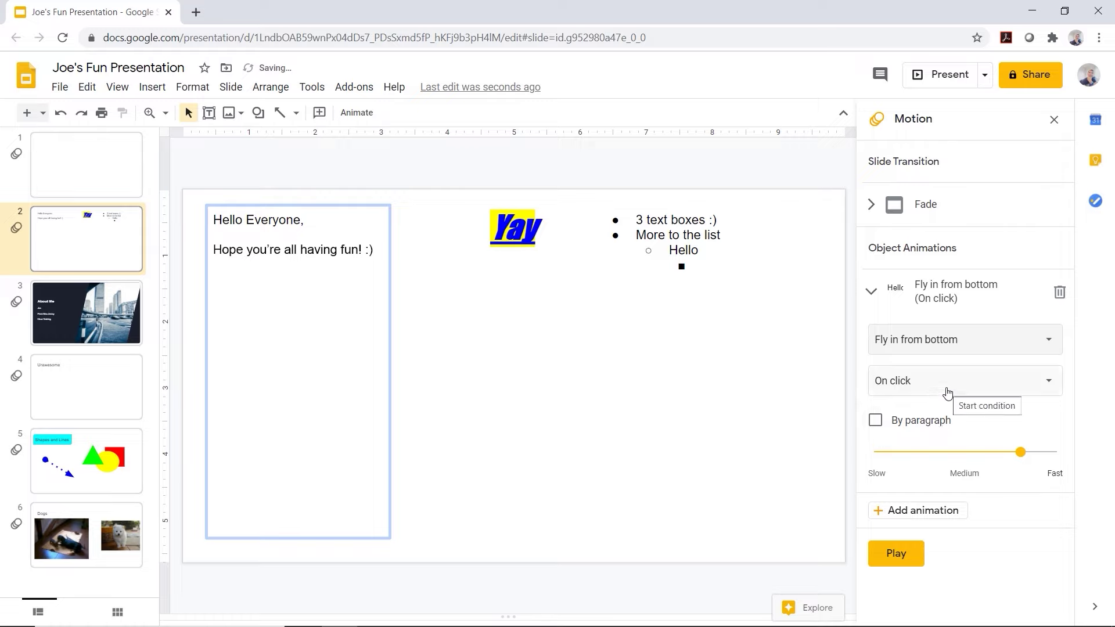
{"action": "left_click", "coordinate": [948, 393]}
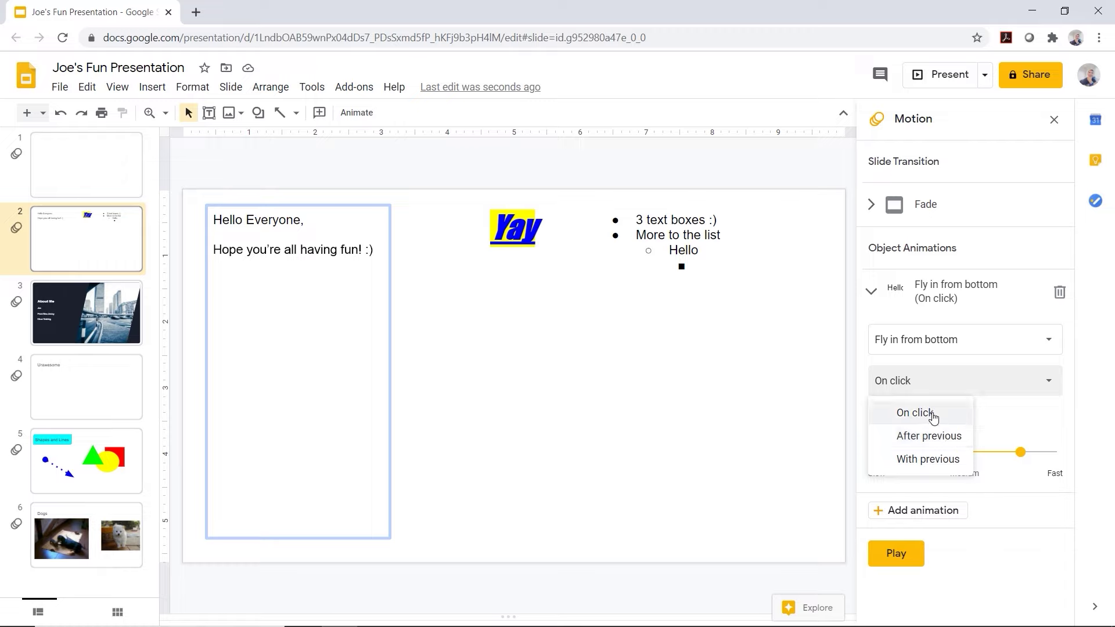
{"action": "left_click", "coordinate": [932, 416]}
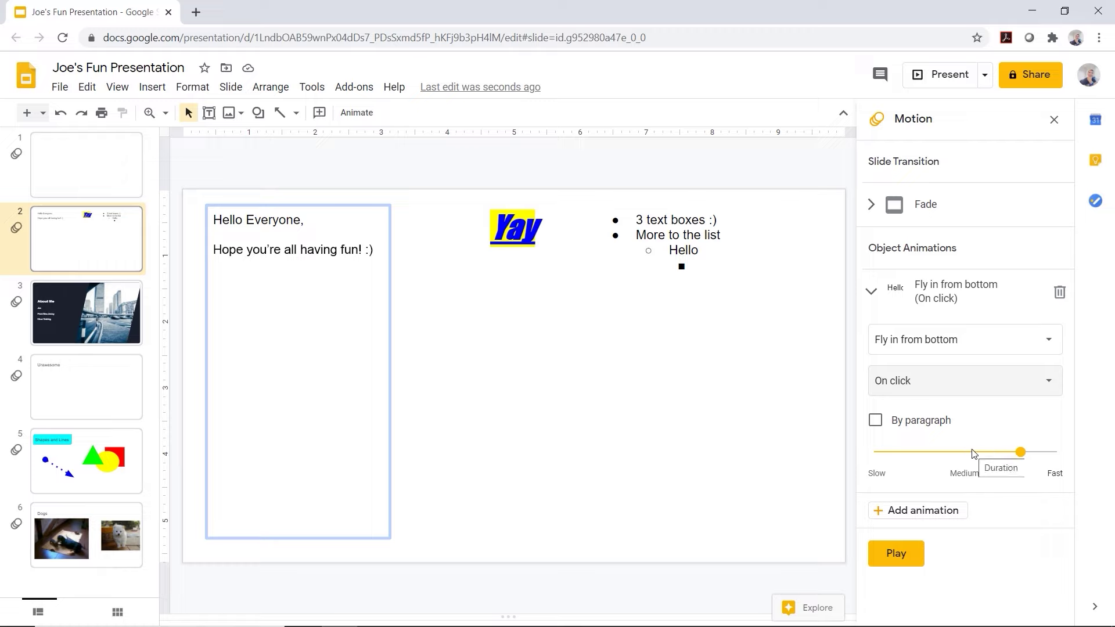
{"action": "left_click", "coordinate": [896, 555]}
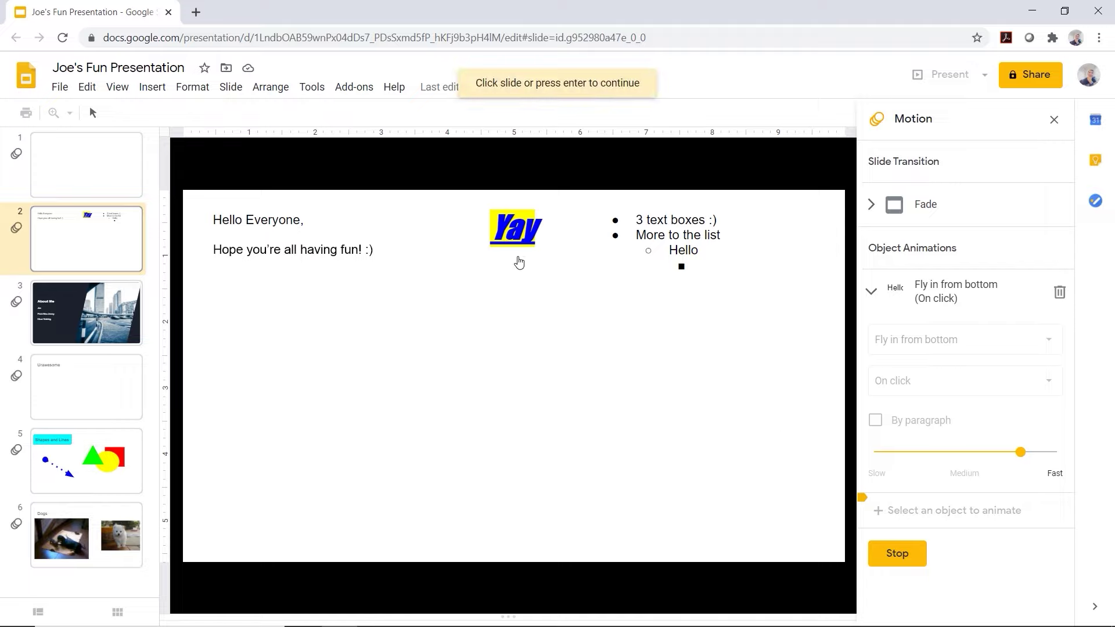
{"action": "left_click", "coordinate": [519, 232]}
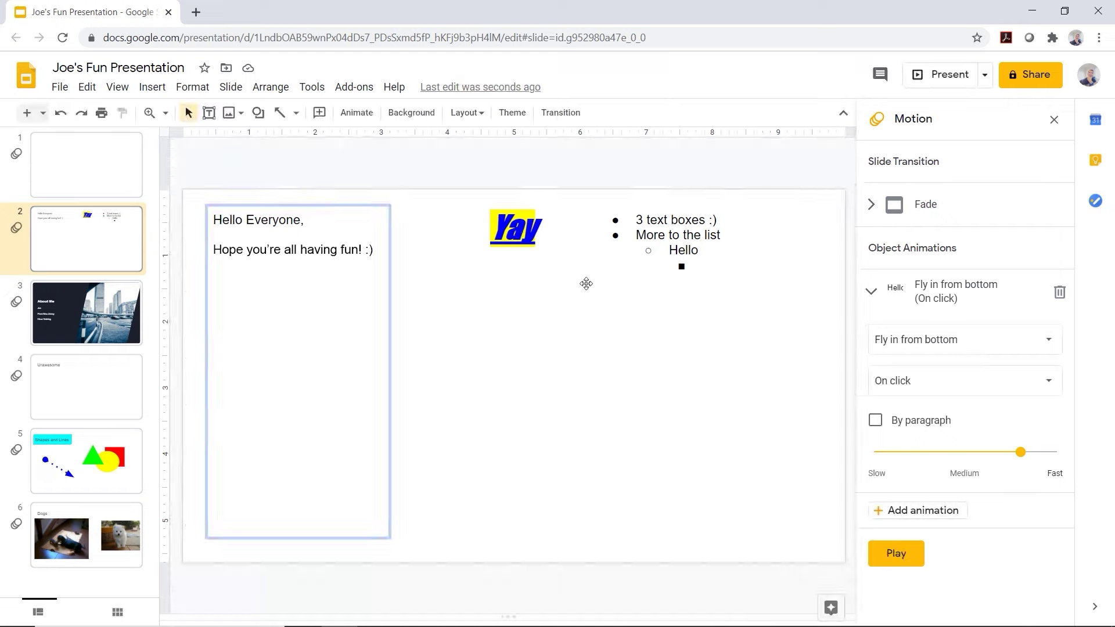
{"action": "left_click", "coordinate": [503, 231]}
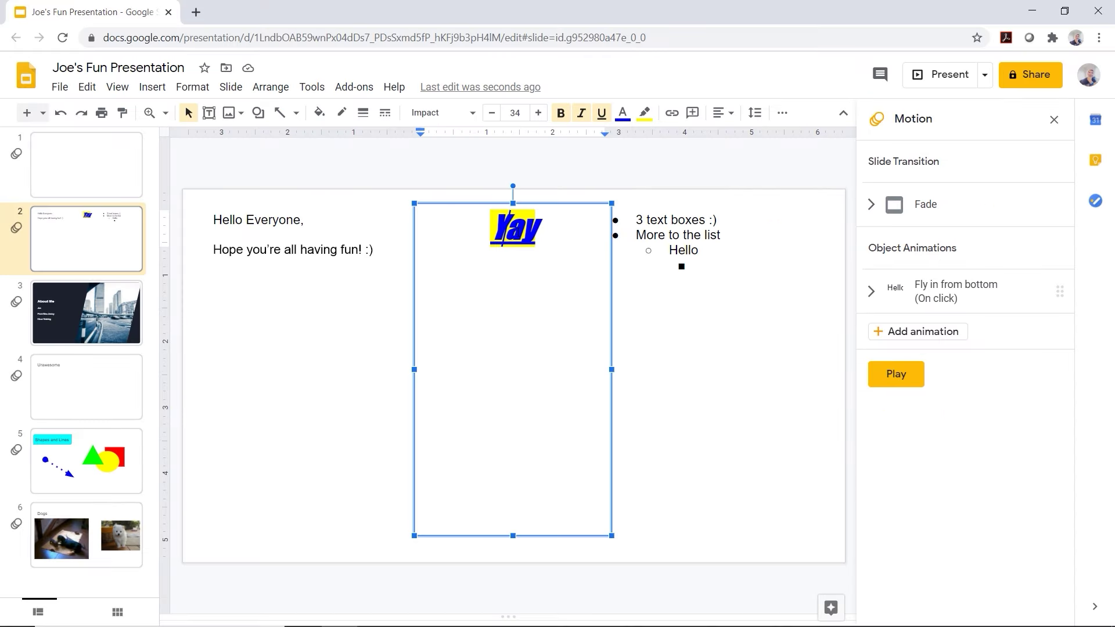
Give the Yay box a Fade in animation set to After previous, and preview it
{"action": "left_click", "coordinate": [890, 336]}
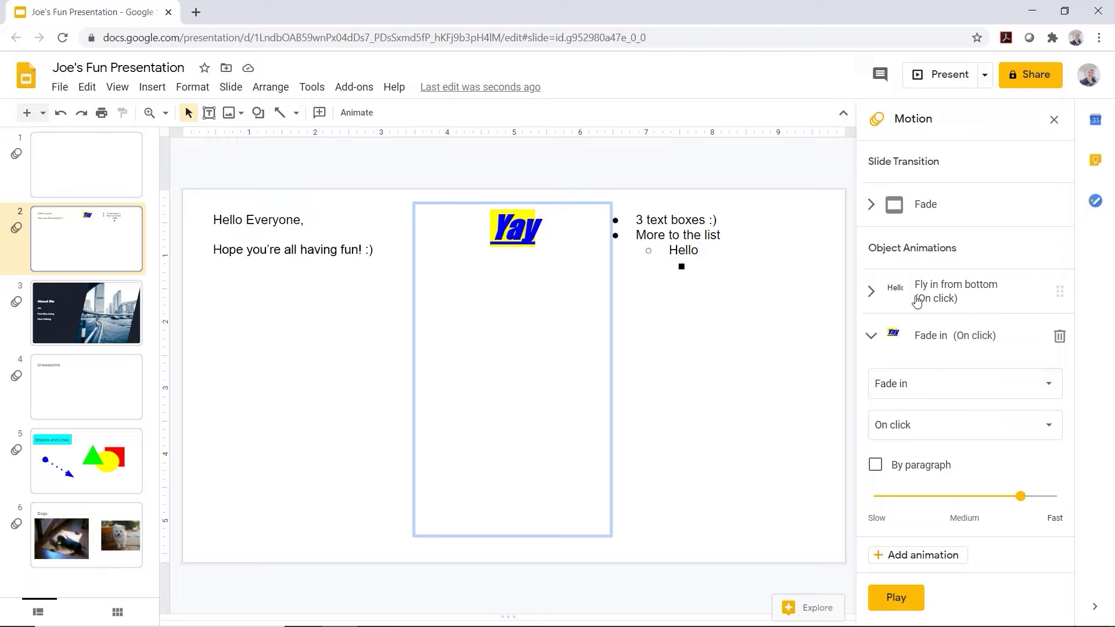
{"action": "left_click", "coordinate": [912, 432]}
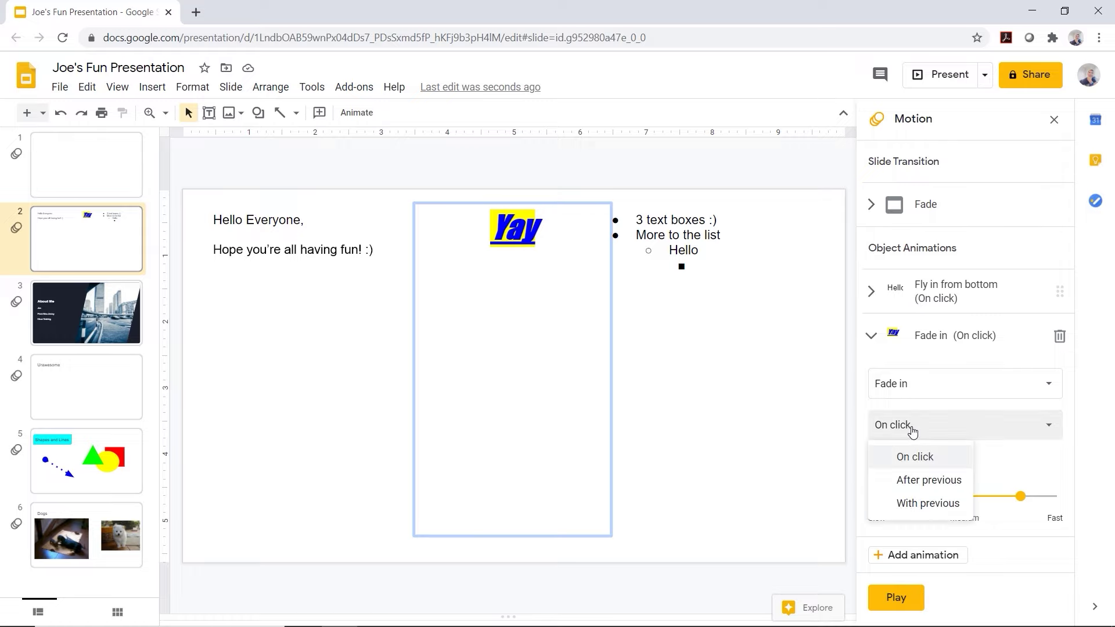
{"action": "left_click", "coordinate": [940, 489]}
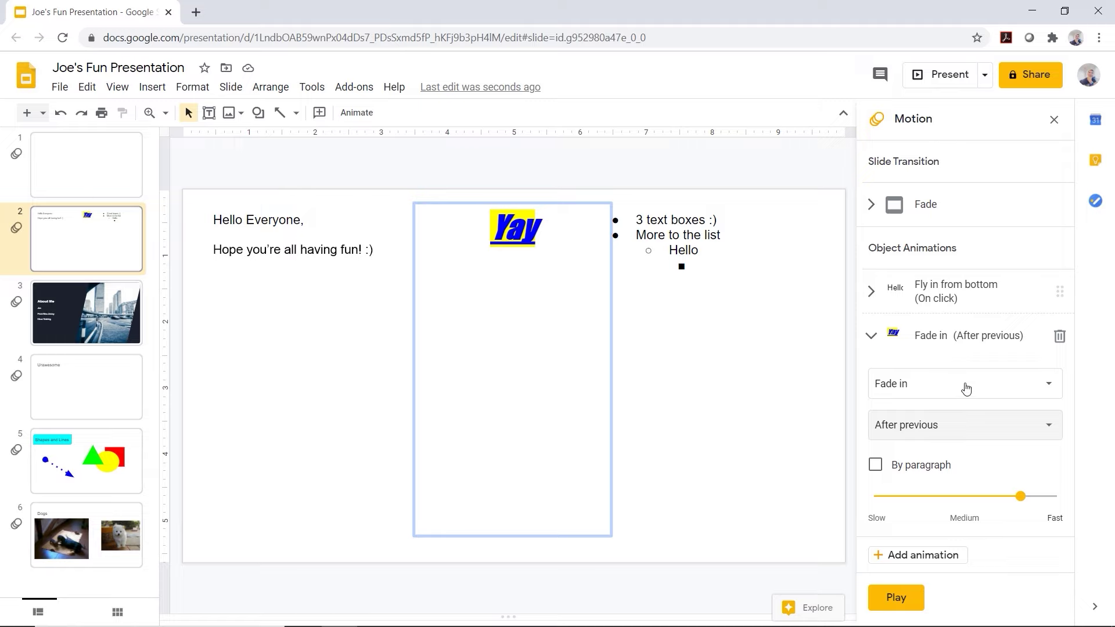
{"action": "left_click", "coordinate": [894, 604]}
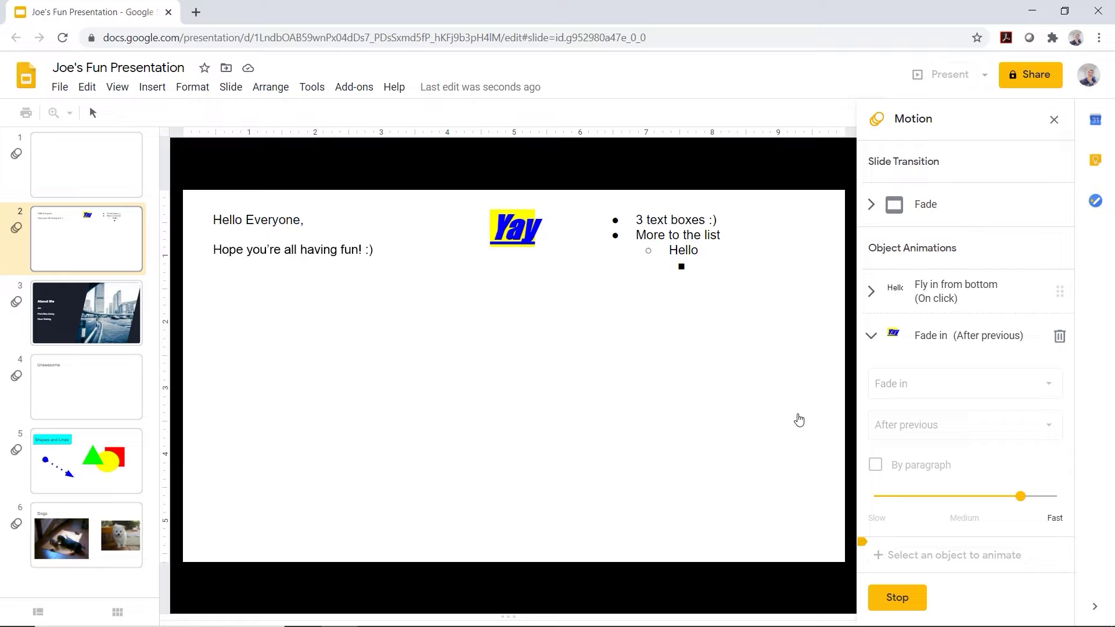
{"action": "left_click", "coordinate": [897, 598]}
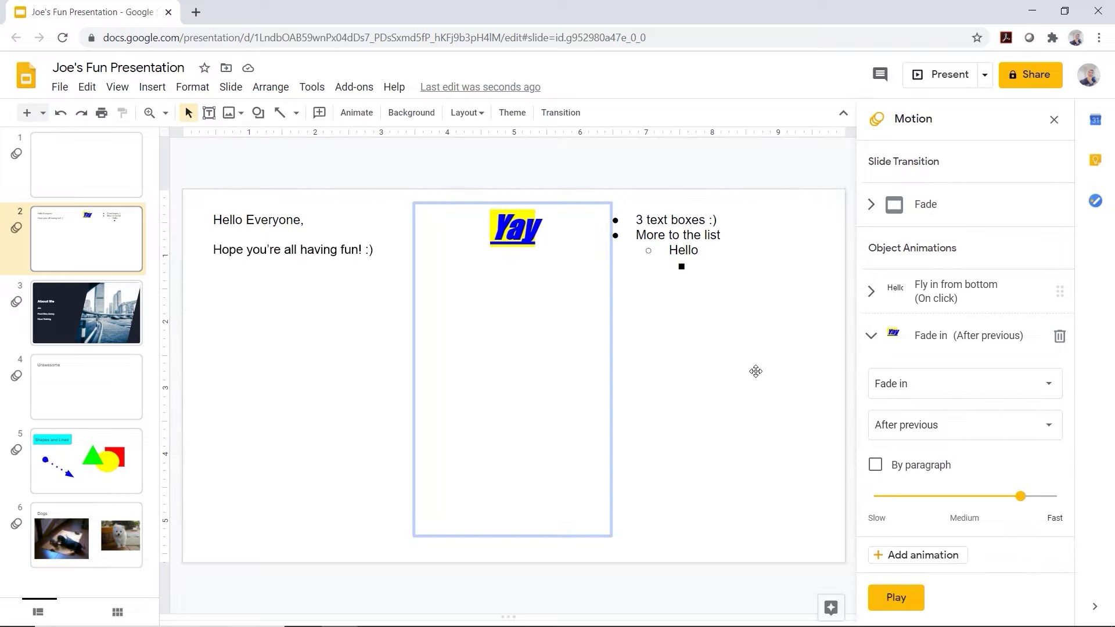
{"action": "left_click", "coordinate": [688, 237]}
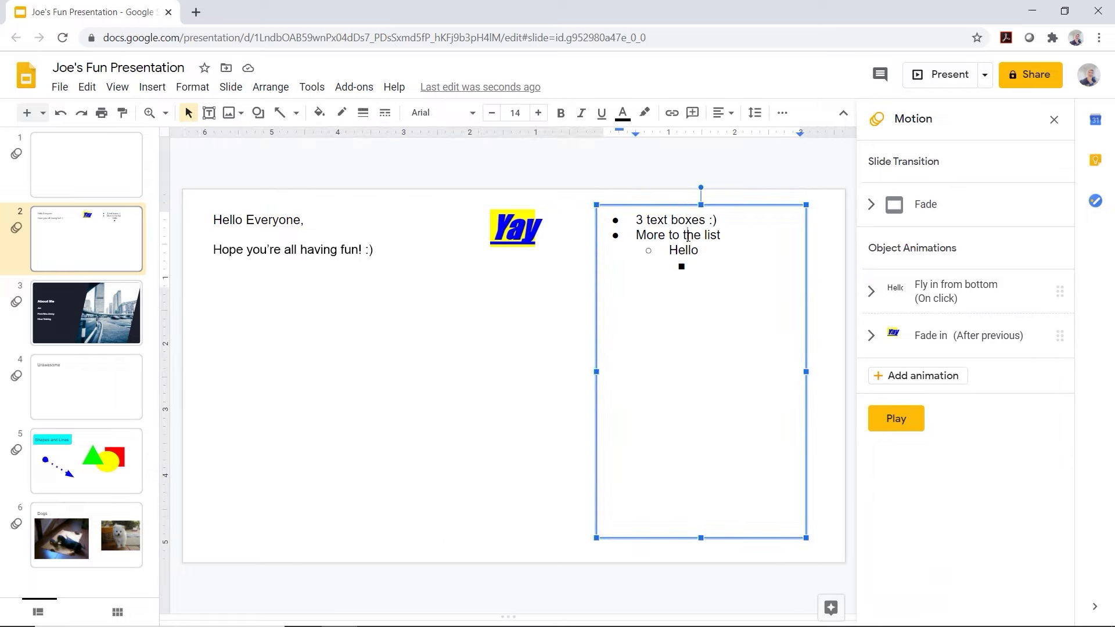
Animate the bulleted list to Fly in from left, After previous, with By paragraph ticked
{"action": "left_click", "coordinate": [923, 375]}
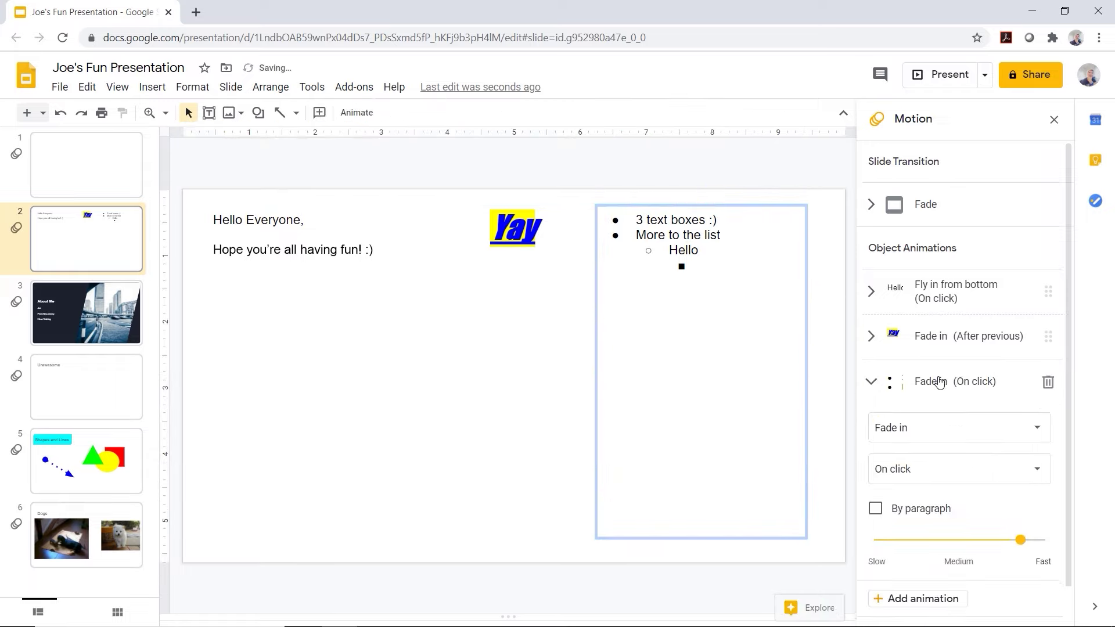
{"action": "left_click", "coordinate": [928, 428]}
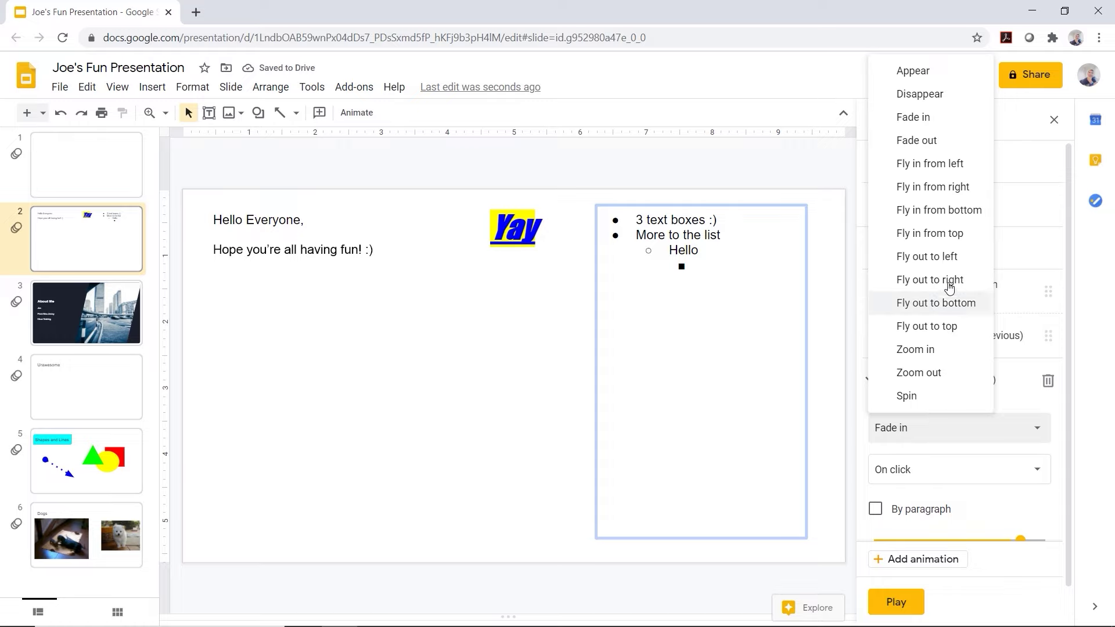
{"action": "left_click", "coordinate": [941, 166]}
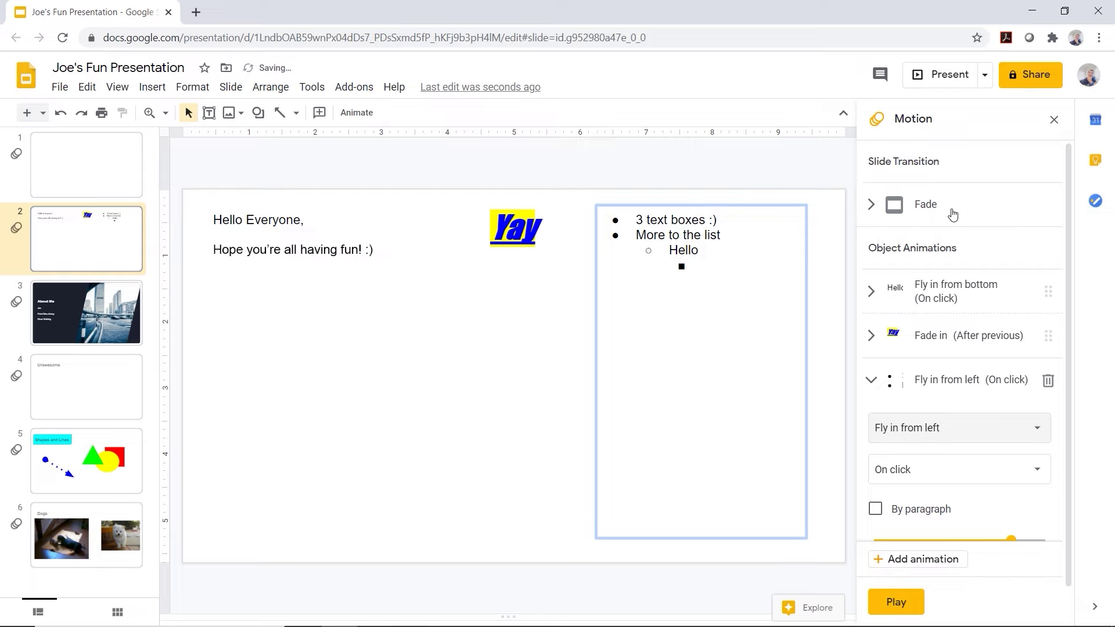
{"action": "left_click", "coordinate": [913, 475]}
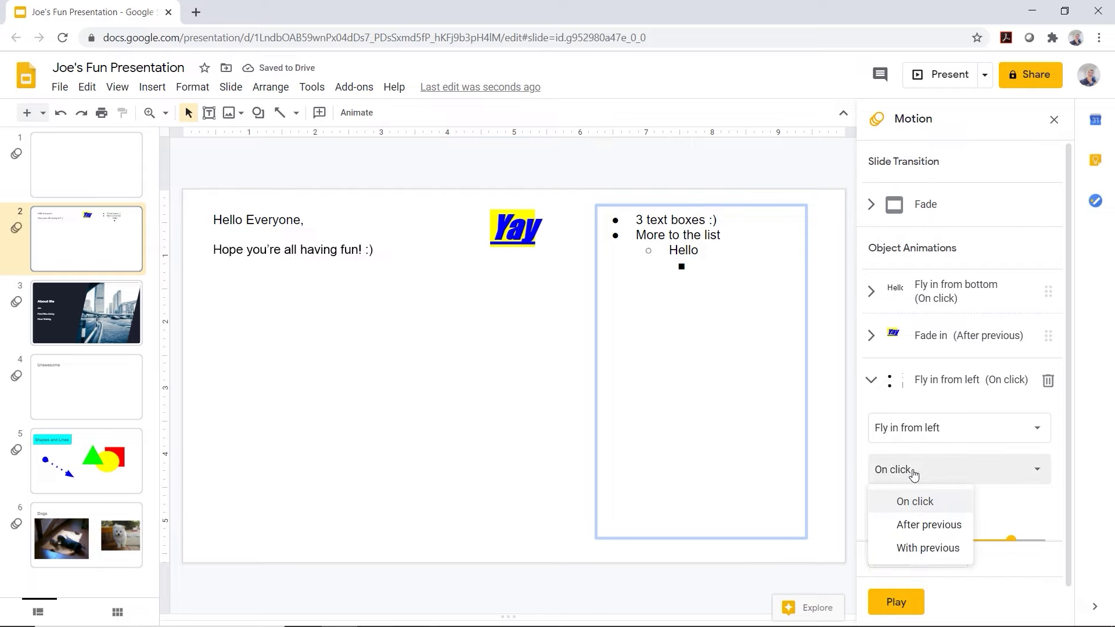
{"action": "left_click", "coordinate": [929, 525]}
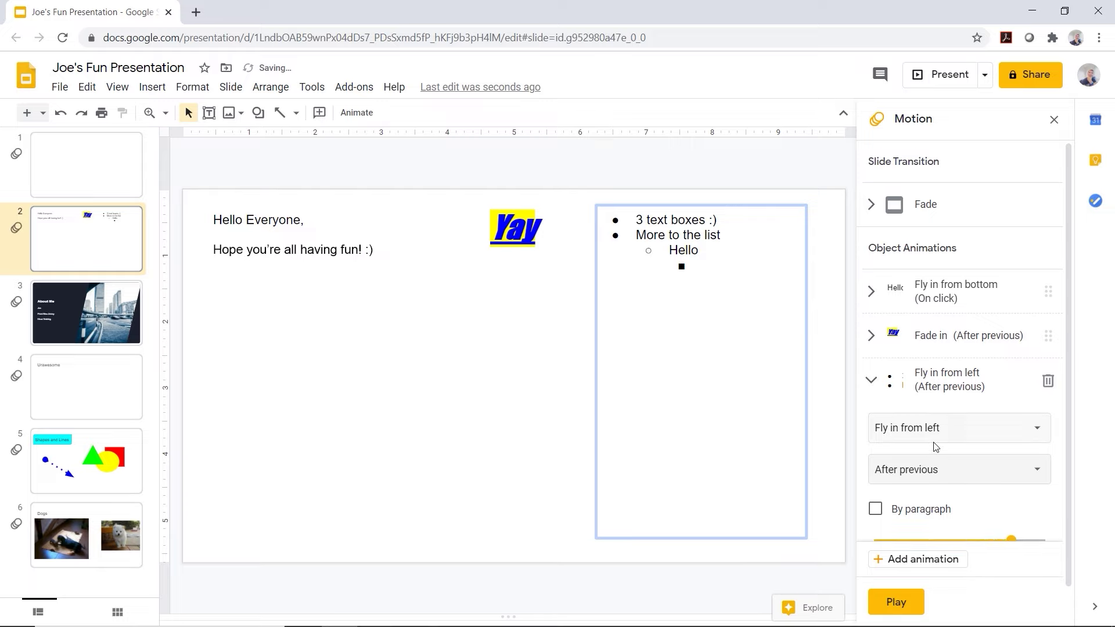
{"action": "left_click_drag", "start_coordinate": [603, 202], "coordinate": [749, 278]}
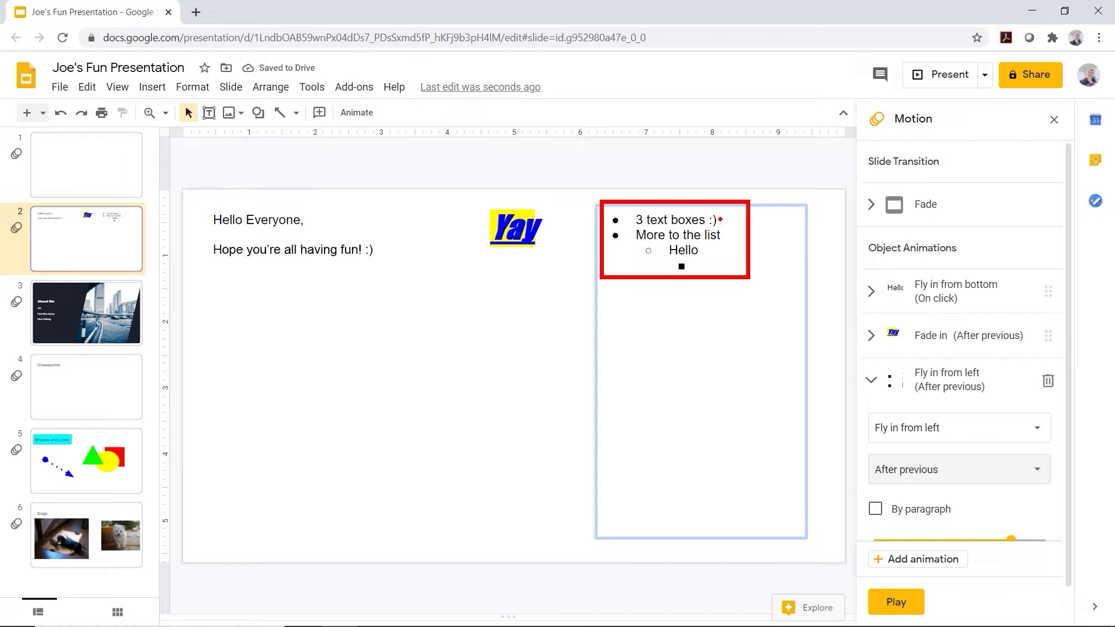
{"action": "mouse_move", "coordinate": [720, 219]}
{"action": "left_mouse_down"}
{"action": "mouse_move", "coordinate": [781, 219]}
{"action": "mouse_move", "coordinate": [785, 239]}
{"action": "left_mouse_up"}
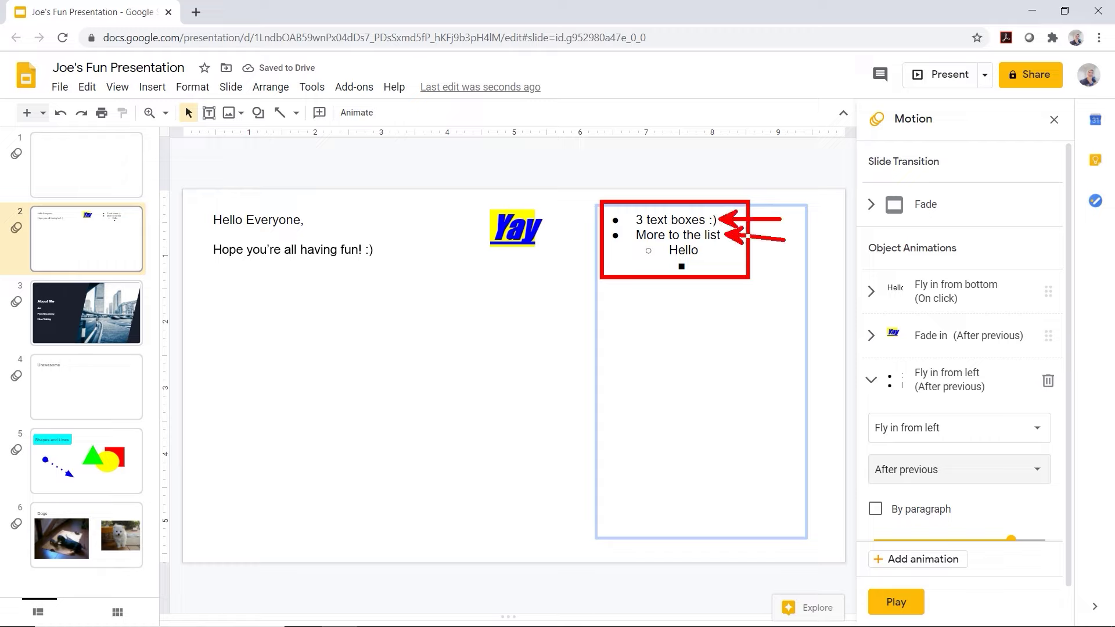
{"action": "left_click_drag", "start_coordinate": [703, 253], "coordinate": [759, 254]}
{"action": "left_click_drag", "start_coordinate": [695, 268], "coordinate": [740, 268]}
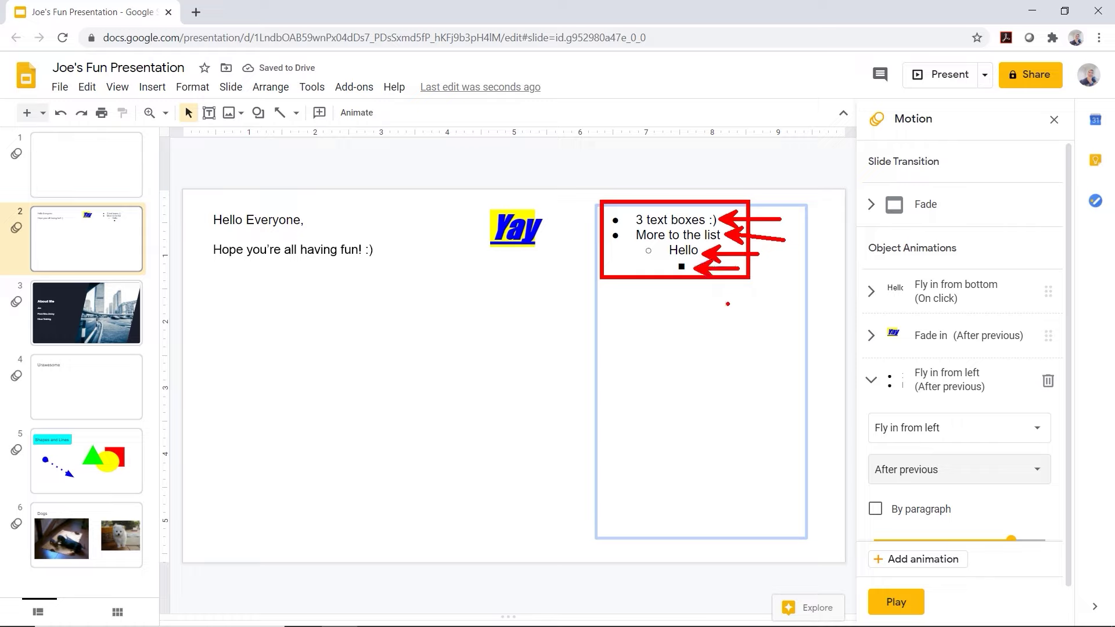
{"action": "key", "text": "Escape"}
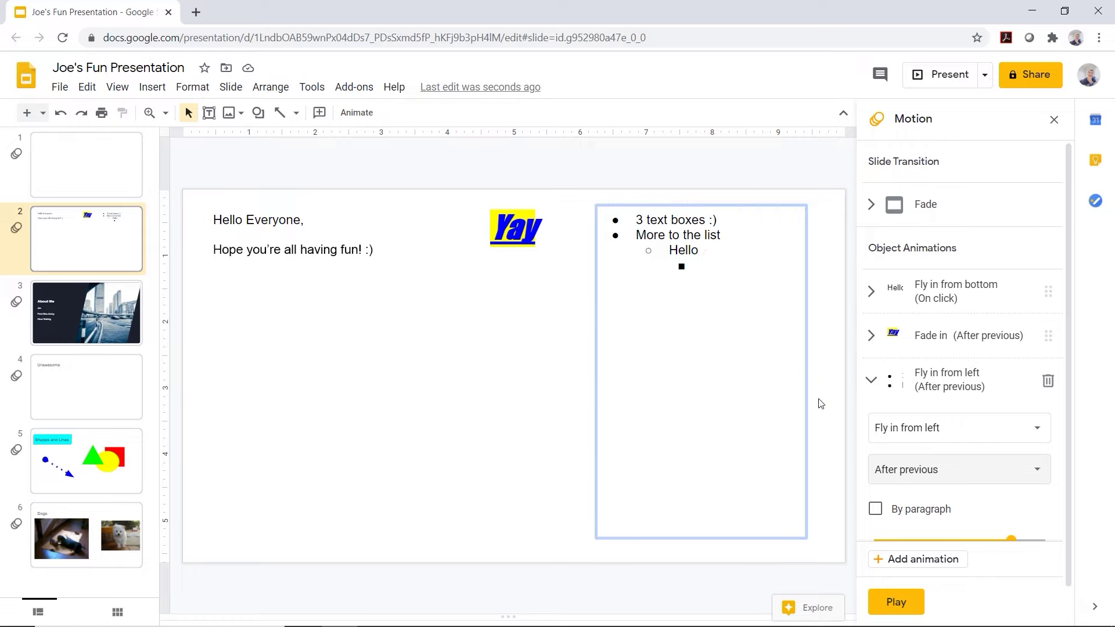
{"action": "left_click", "coordinate": [876, 509]}
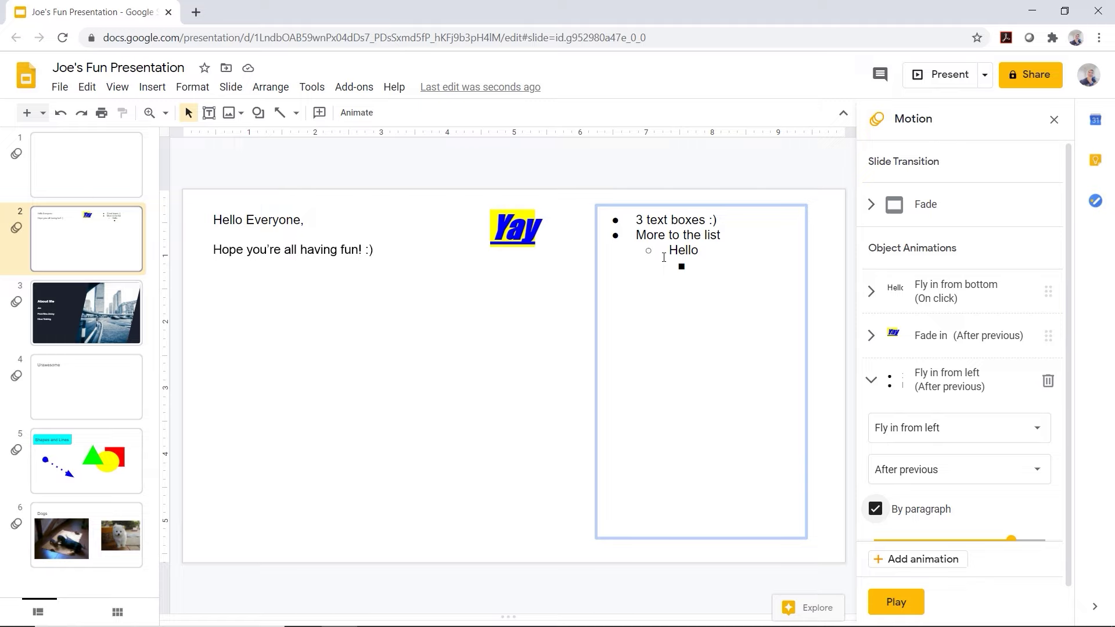
Untick By paragraph on the list's Fly in from left animation and preview the result
{"action": "left_click", "coordinate": [896, 602]}
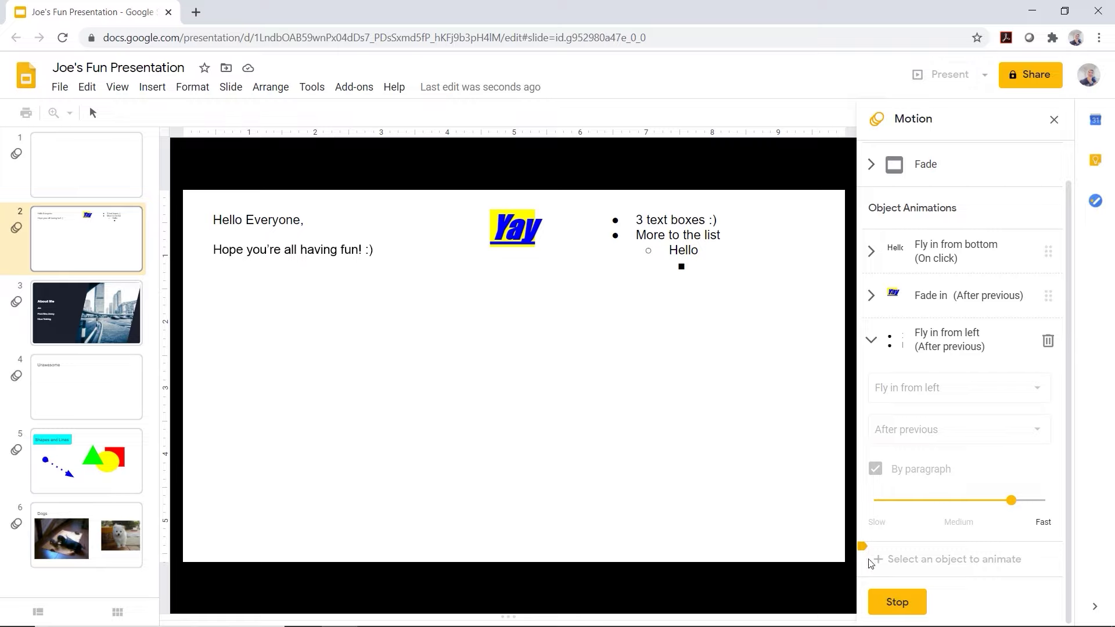
{"action": "left_click", "coordinate": [896, 602]}
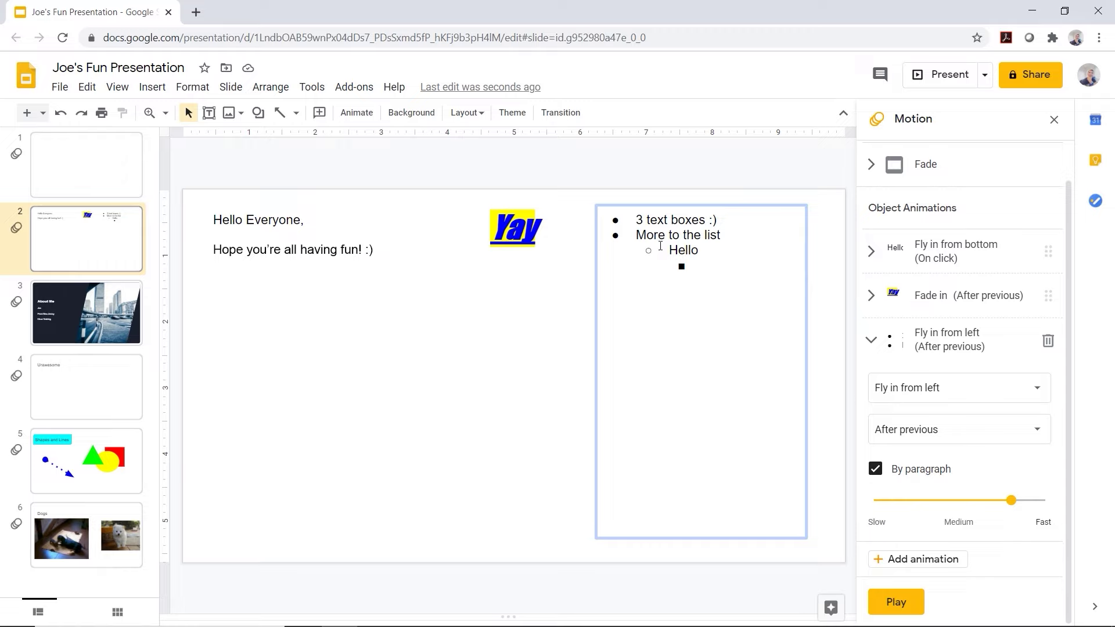
{"action": "left_click", "coordinate": [875, 469]}
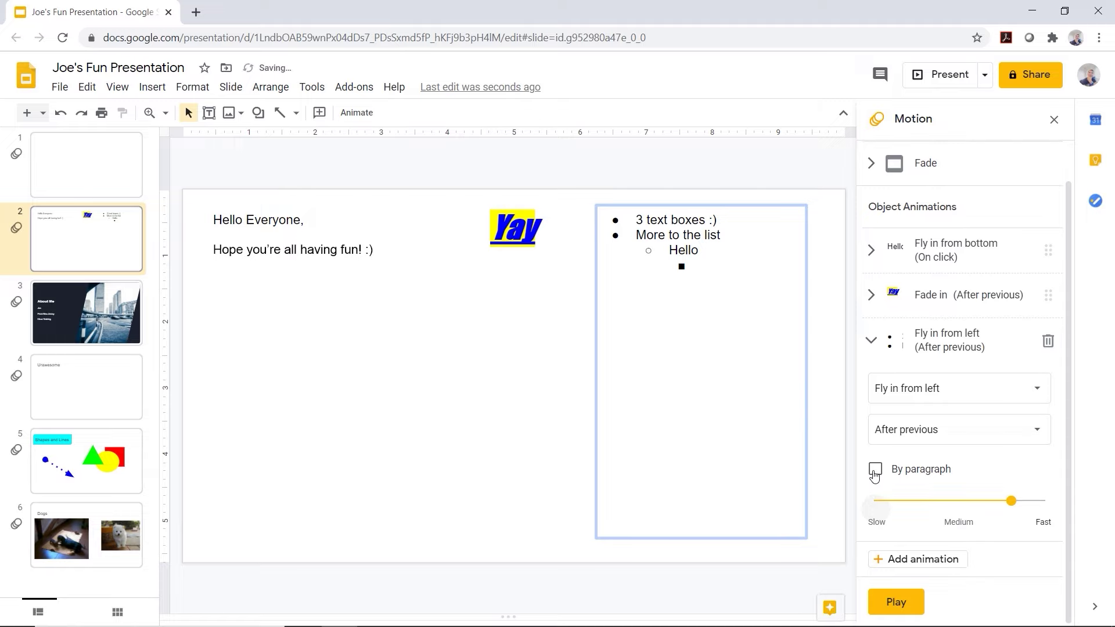
{"action": "left_click", "coordinate": [896, 604]}
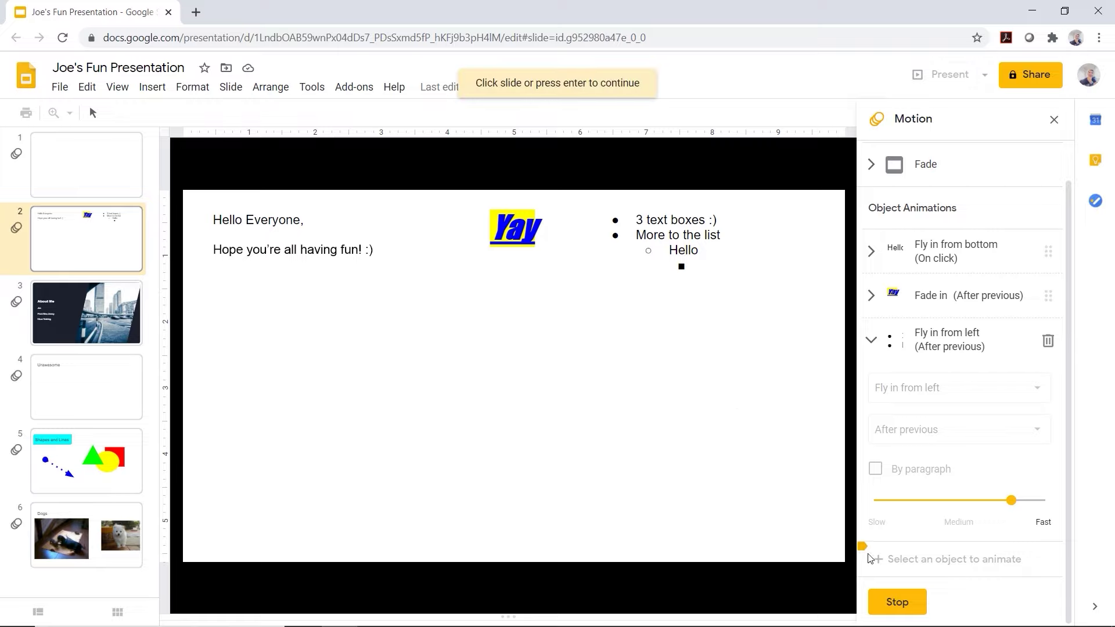
{"action": "left_click", "coordinate": [895, 602]}
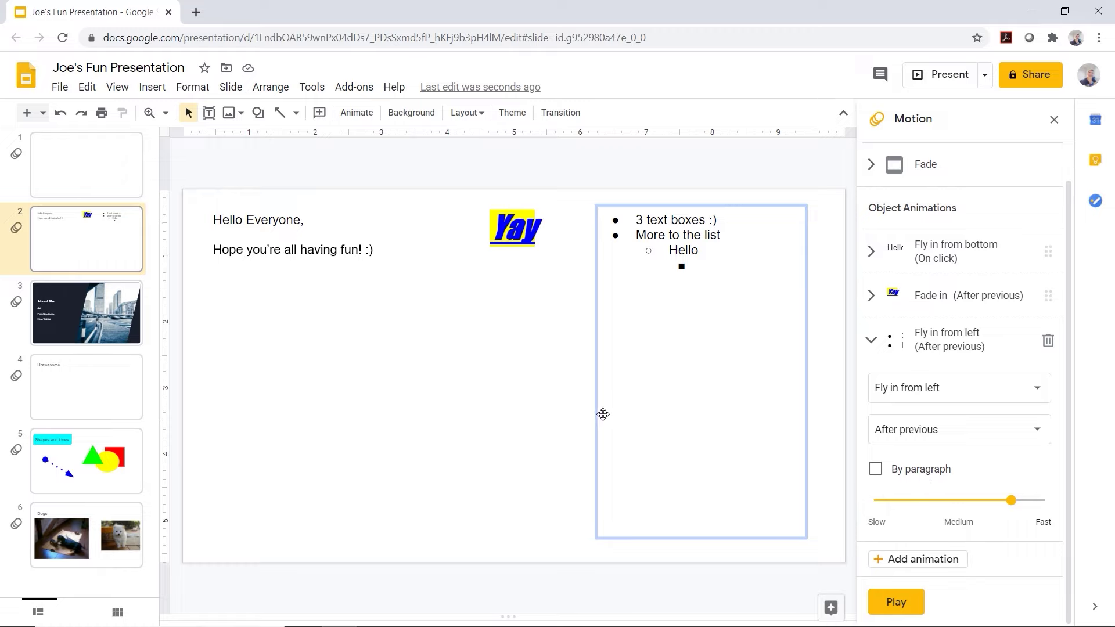
Give the green triangle on slide 5 an On click Spin animation and preview it
{"action": "left_click", "coordinate": [100, 462]}
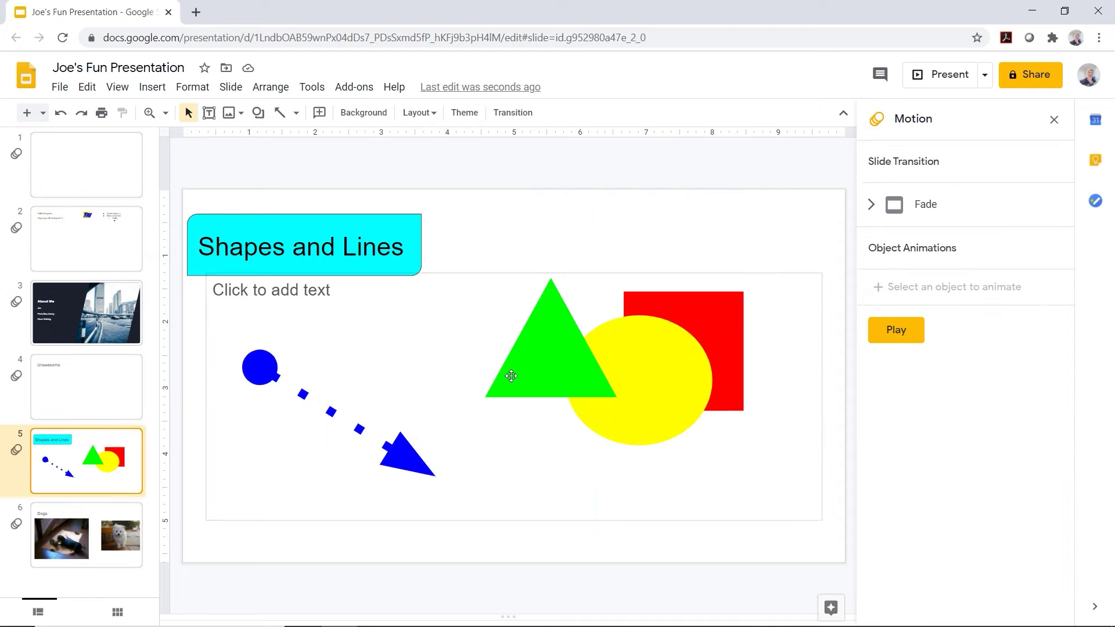
{"action": "left_click", "coordinate": [544, 344]}
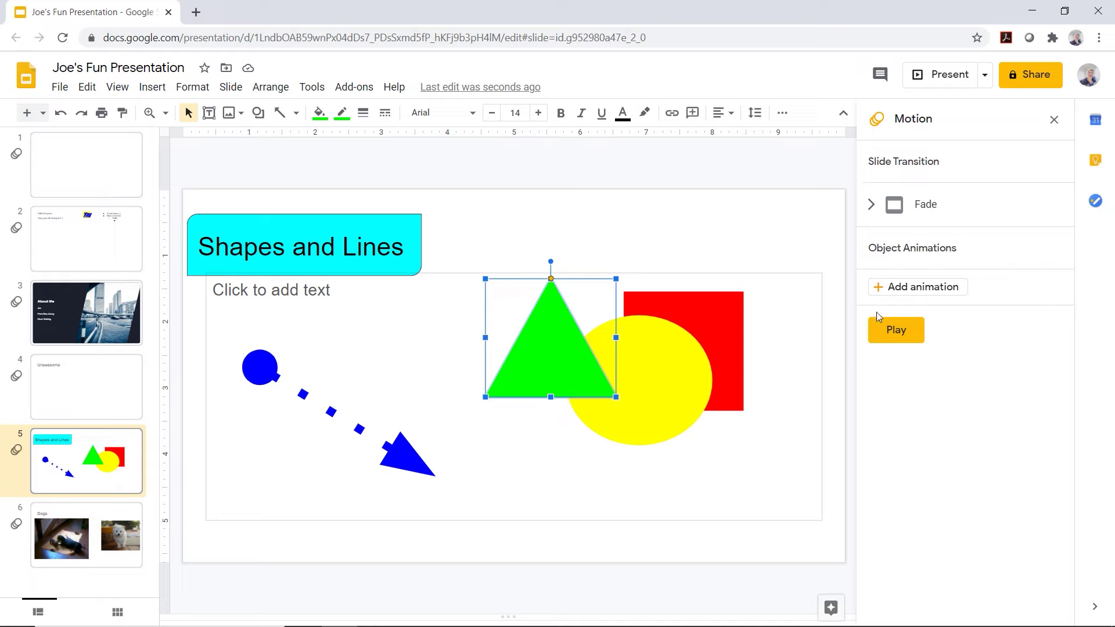
{"action": "left_click", "coordinate": [907, 293]}
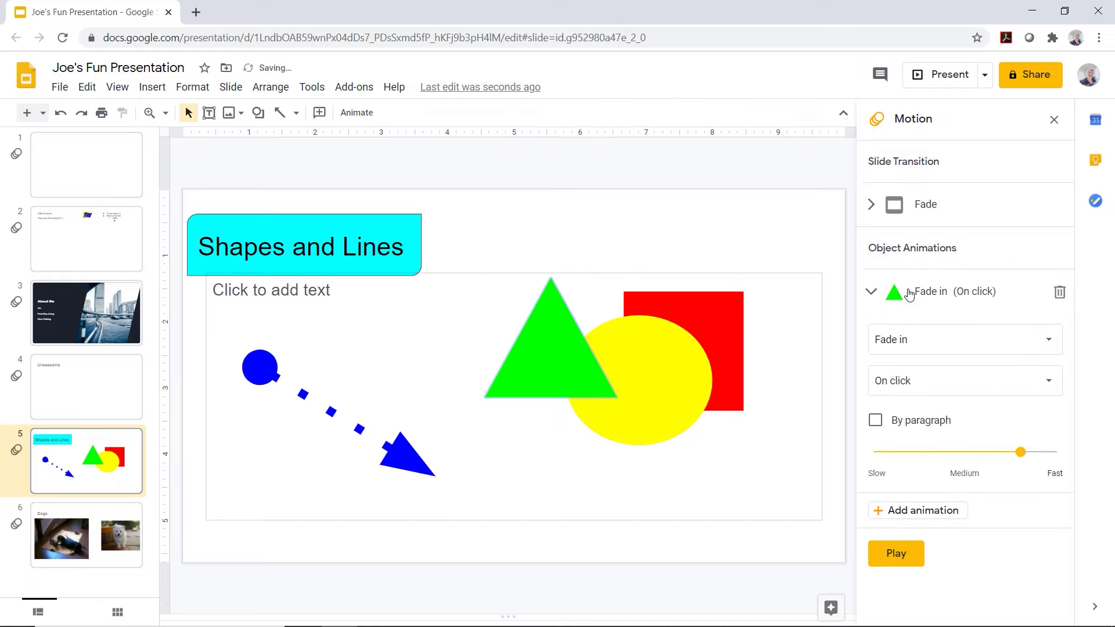
{"action": "left_click", "coordinate": [941, 347]}
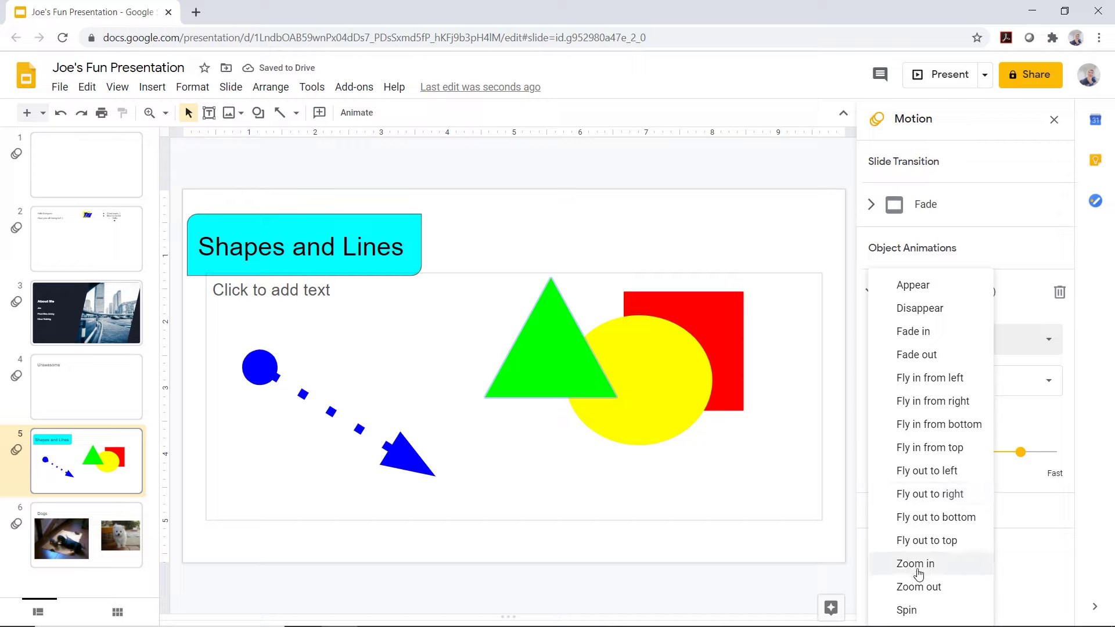
{"action": "left_click", "coordinate": [906, 611]}
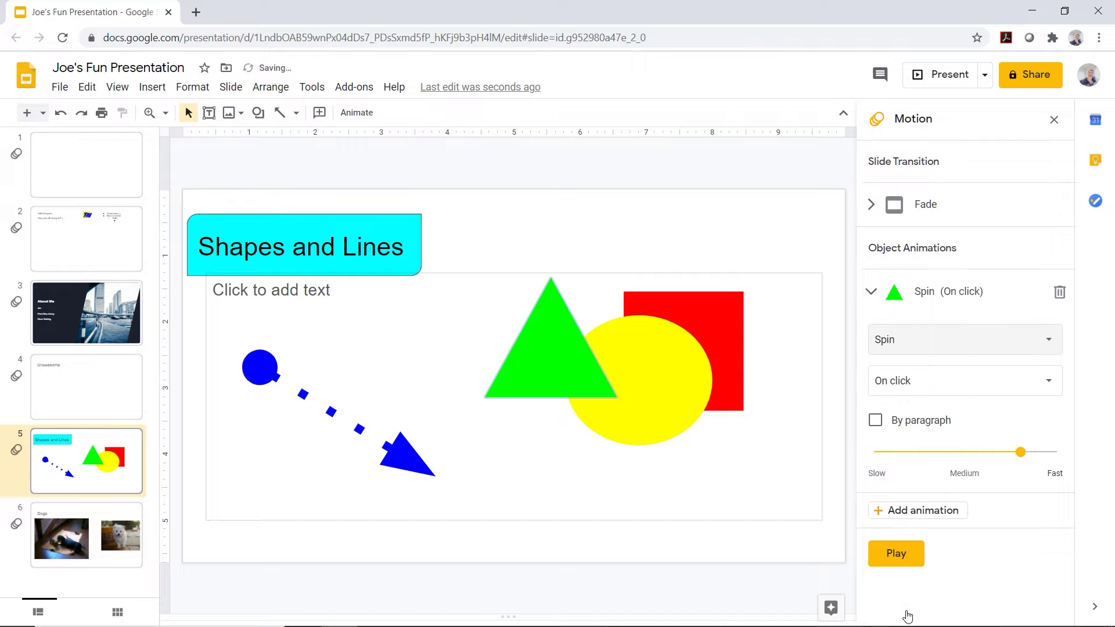
{"action": "left_click", "coordinate": [896, 555]}
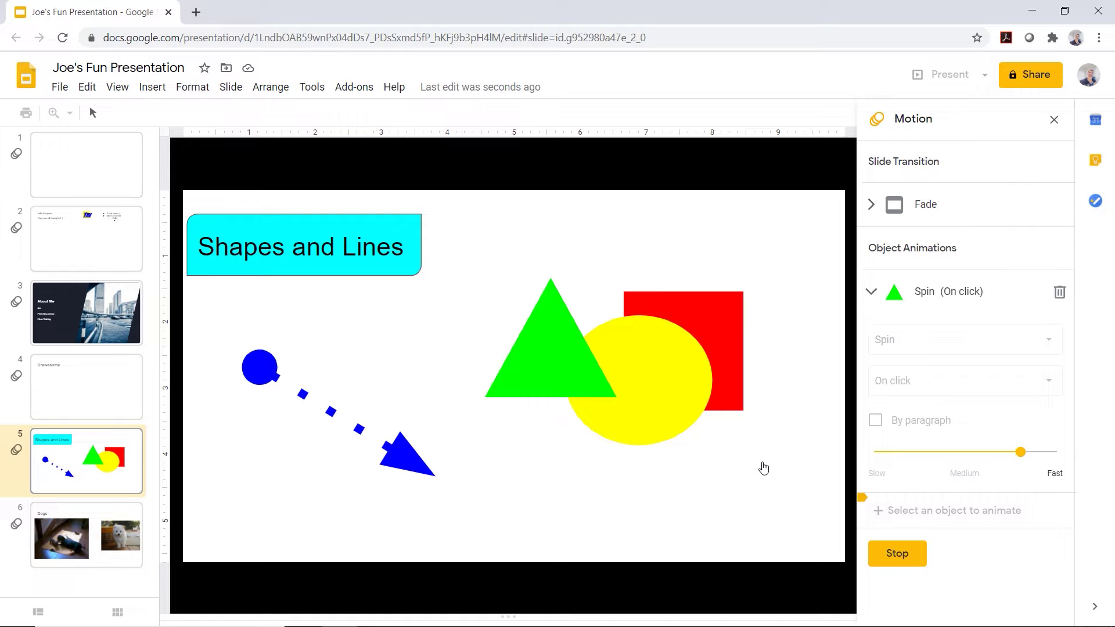
{"action": "left_click", "coordinate": [894, 553]}
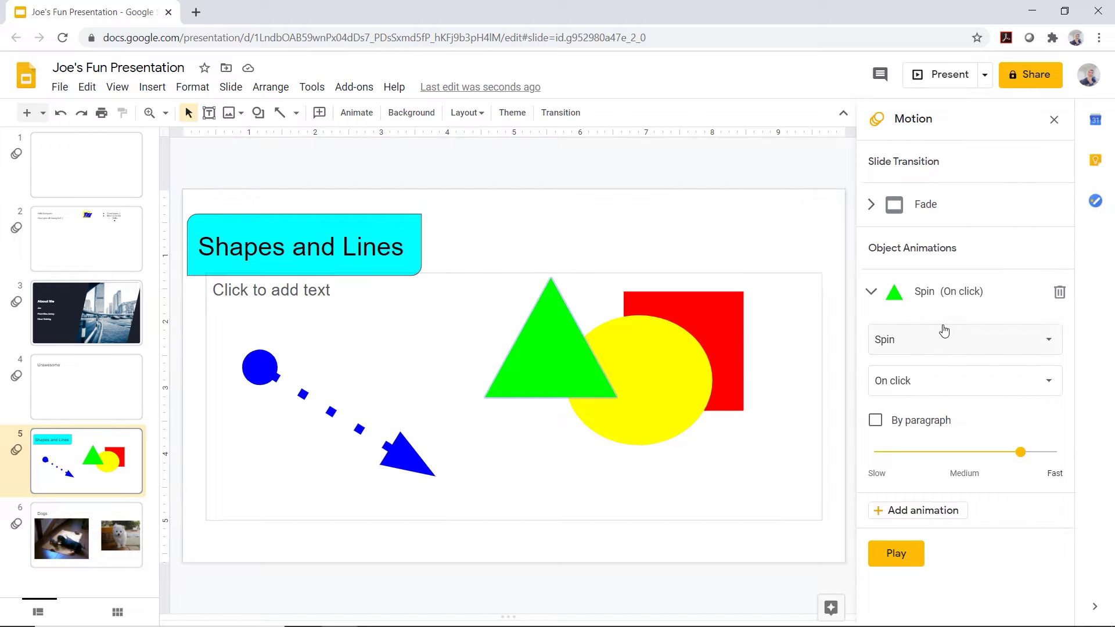
Add a Spin animation to the yellow circle, starting After previous
{"action": "left_click", "coordinate": [674, 364]}
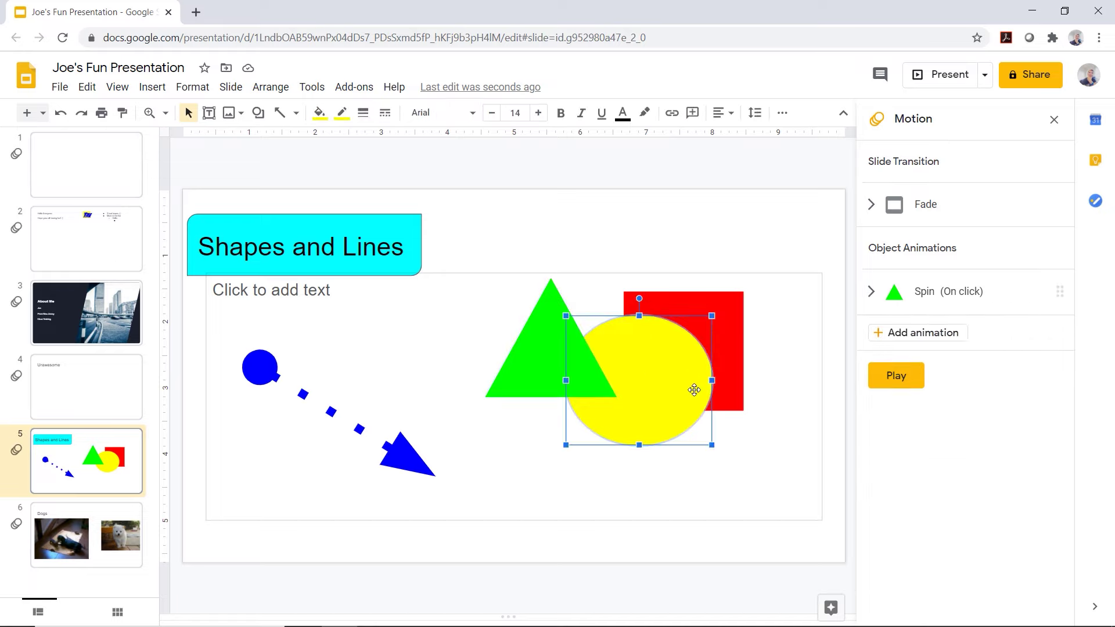
{"action": "left_click", "coordinate": [896, 332]}
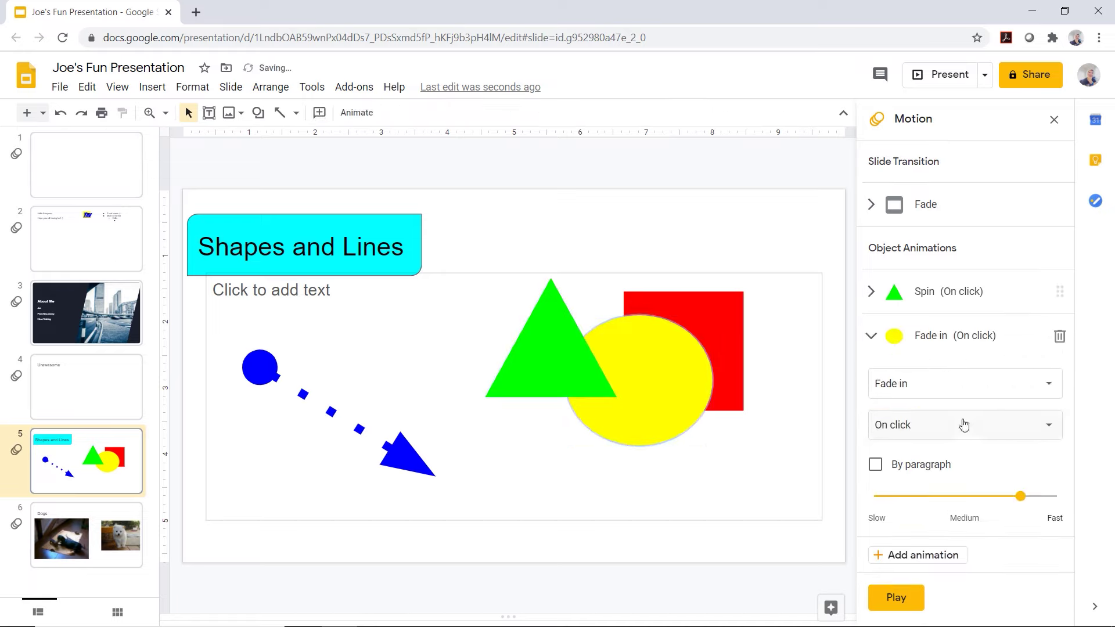
{"action": "left_click", "coordinate": [929, 383]}
{"action": "left_click", "coordinate": [915, 607]}
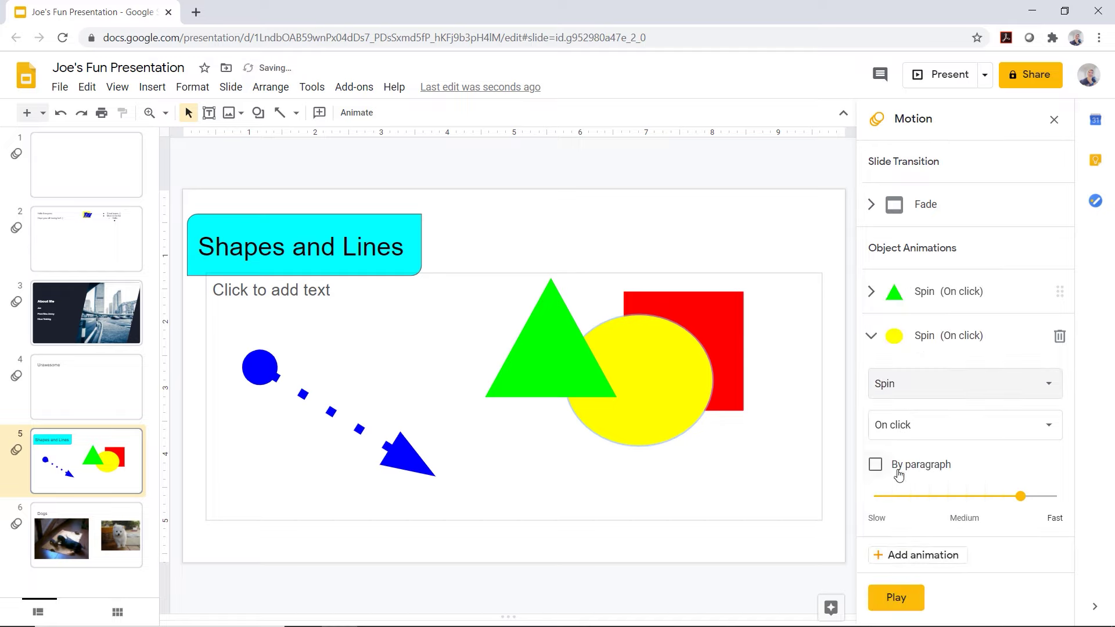
{"action": "left_click", "coordinate": [922, 432]}
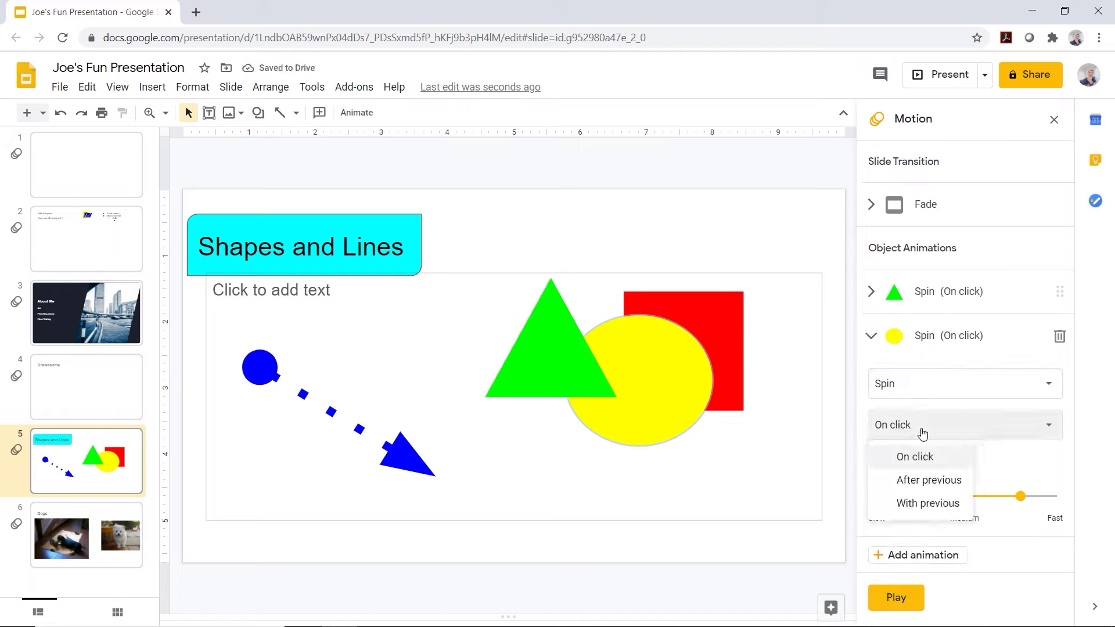
{"action": "left_click", "coordinate": [942, 480]}
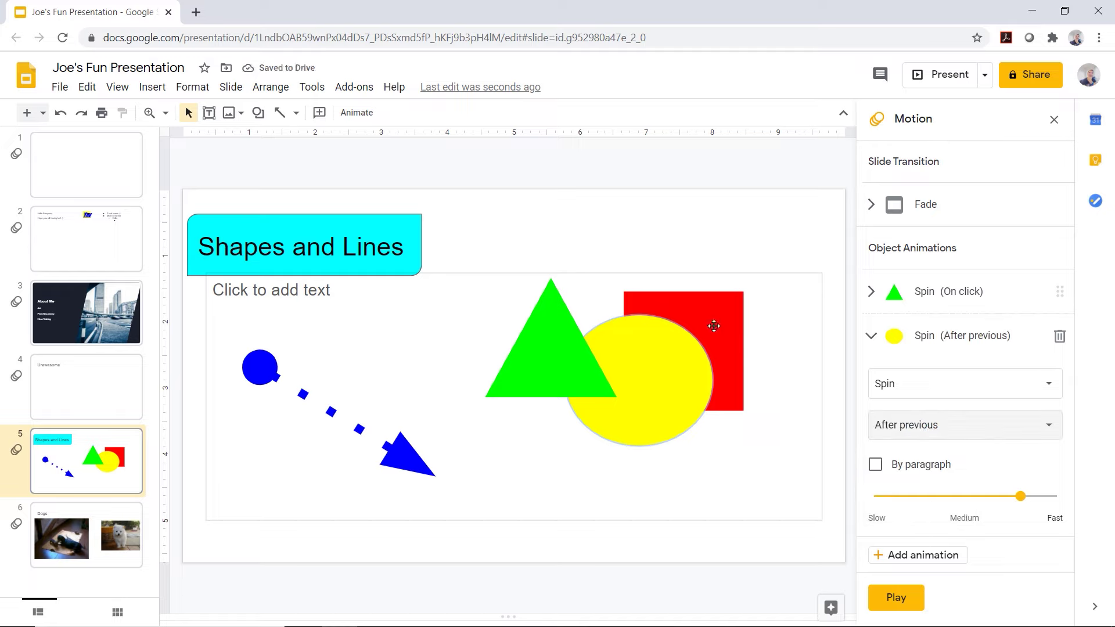
Add an After previous Spin animation to the red square, then preview the slide's animations
{"action": "left_click", "coordinate": [739, 344]}
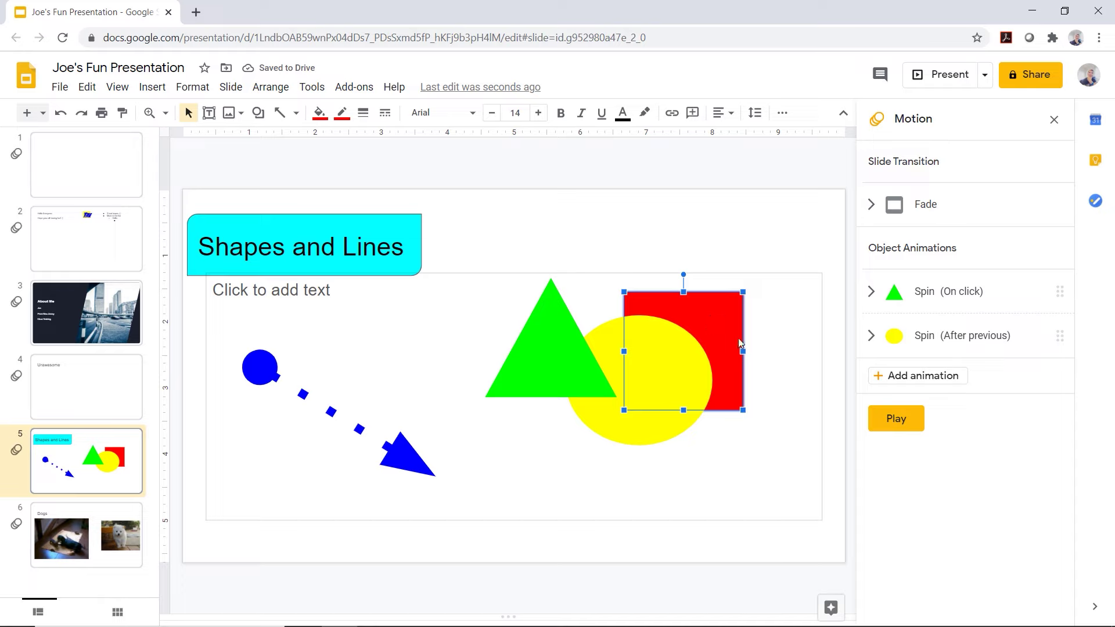
{"action": "left_click", "coordinate": [906, 377]}
{"action": "left_click", "coordinate": [924, 429]}
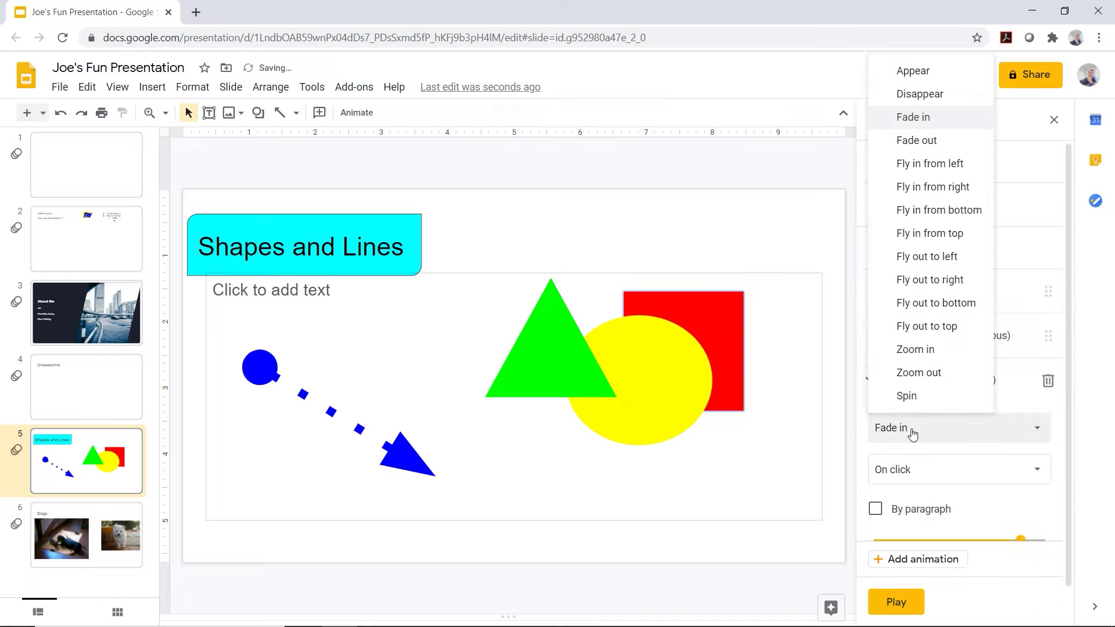
{"action": "left_click", "coordinate": [909, 395]}
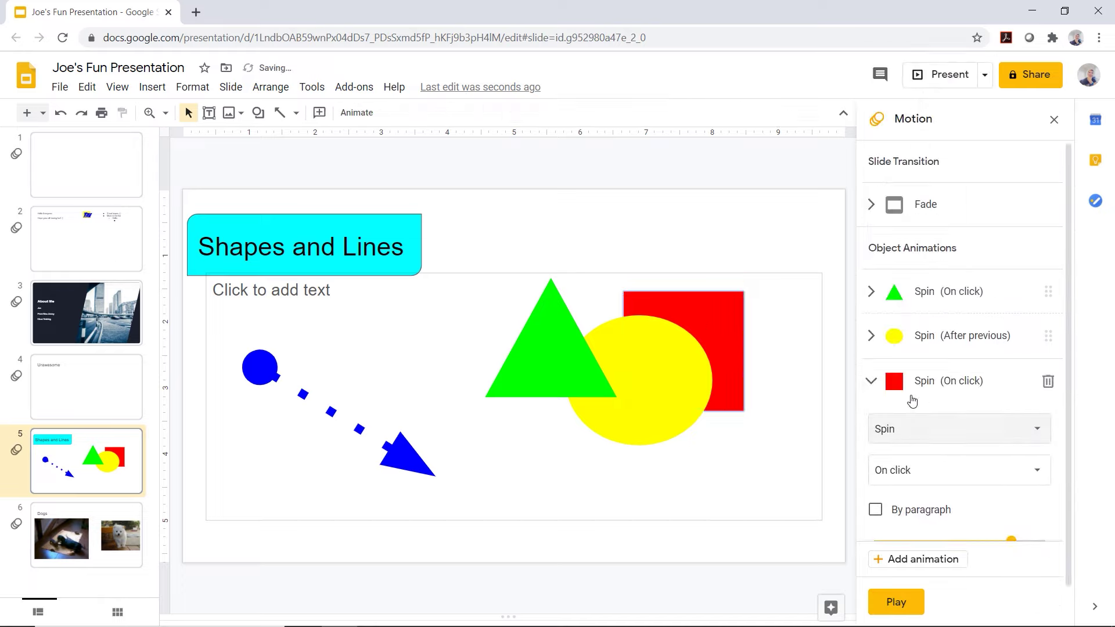
{"action": "left_click", "coordinate": [925, 471]}
{"action": "left_click", "coordinate": [922, 526]}
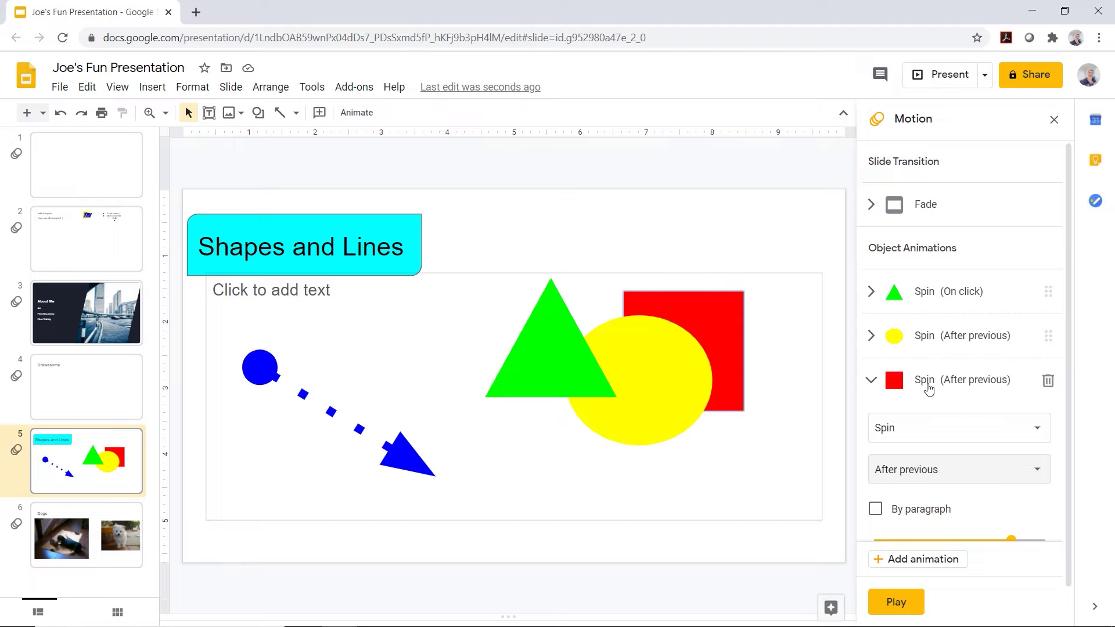
{"action": "left_click", "coordinate": [895, 602]}
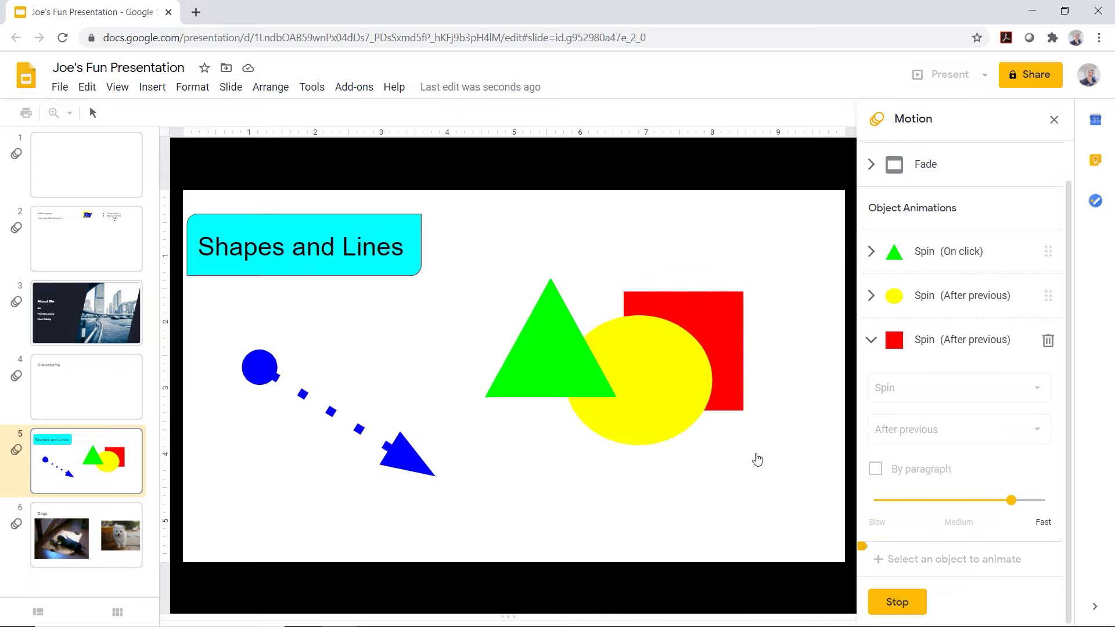
{"action": "left_click", "coordinate": [897, 602]}
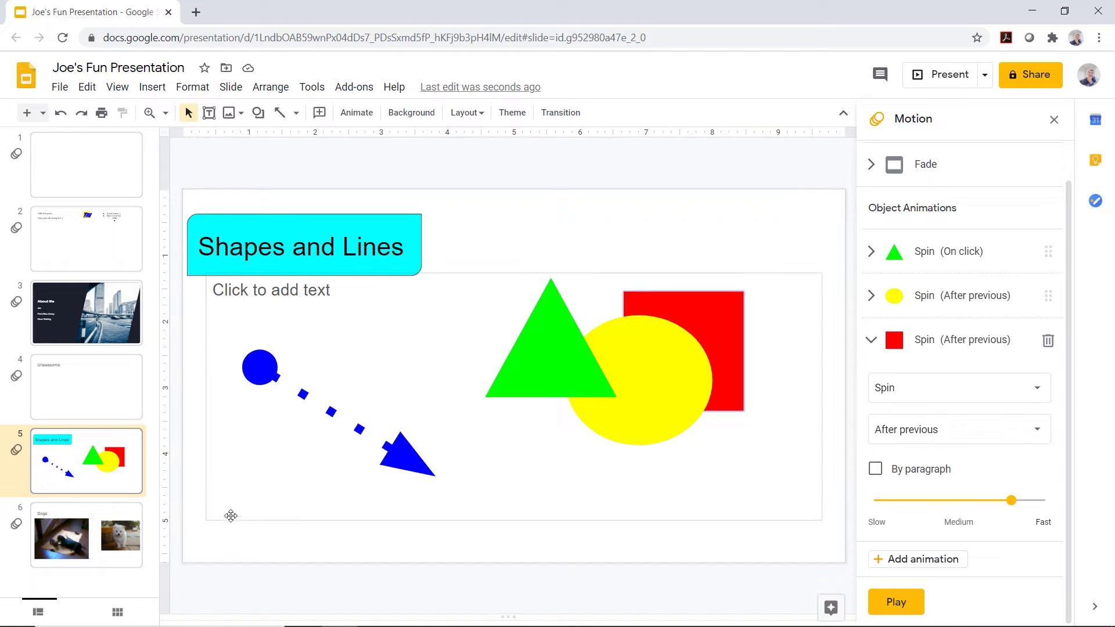
On the Dogs slide (slide 6), nudge the puppy photo slightly to the left
{"action": "left_click", "coordinate": [96, 537]}
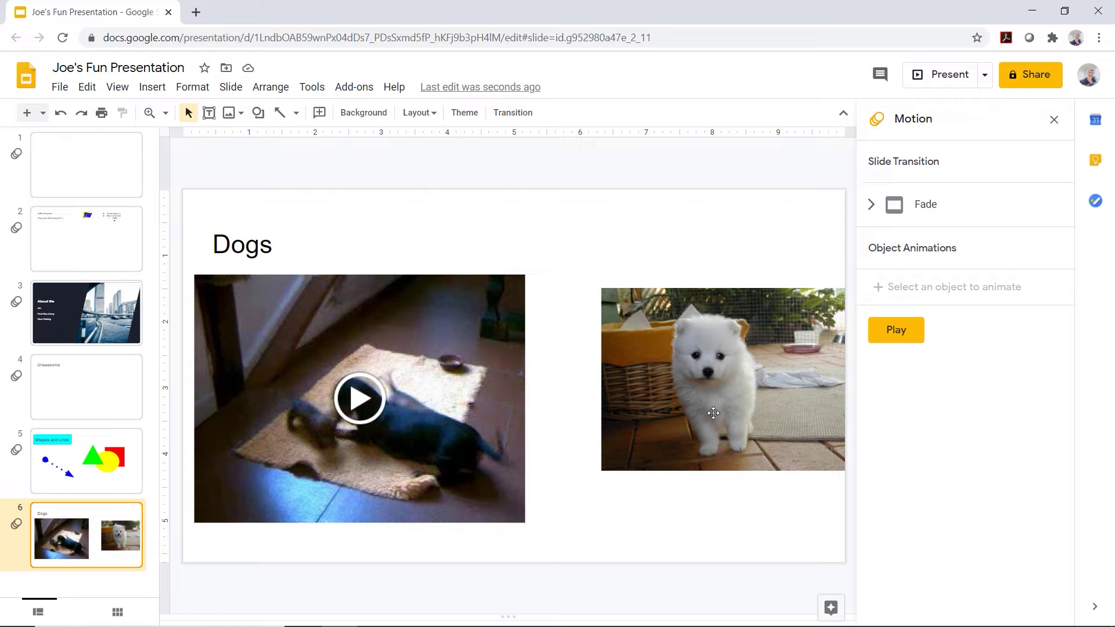
{"action": "left_click", "coordinate": [744, 368]}
{"action": "left_click_drag", "start_coordinate": [744, 368], "coordinate": [710, 365]}
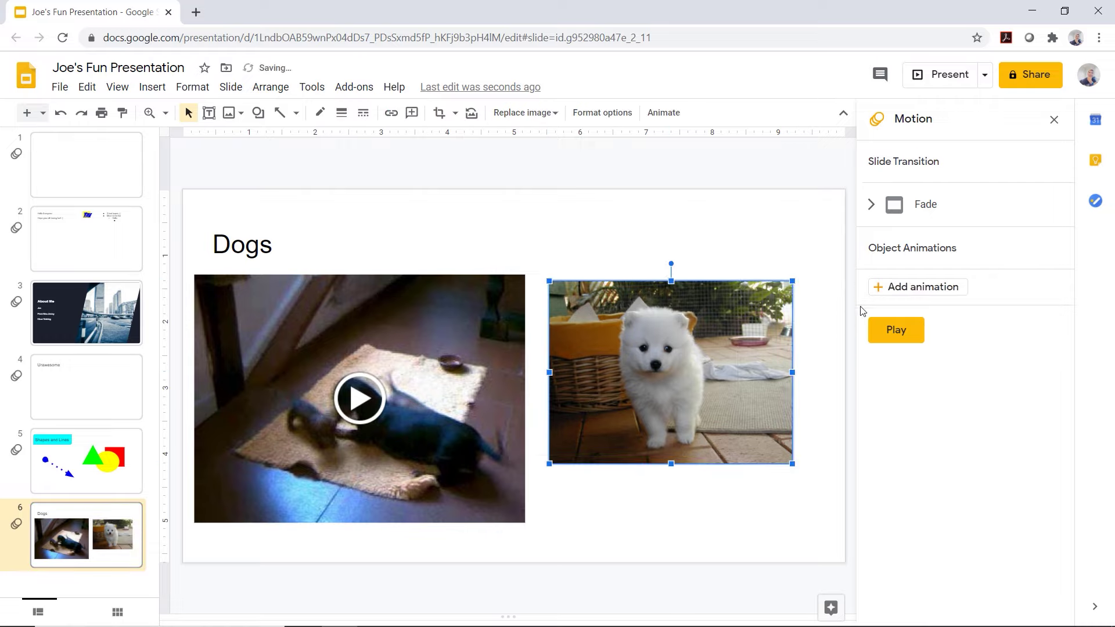
Give the puppy photo a Fly in from top animation and play its preview
{"action": "left_click", "coordinate": [886, 287]}
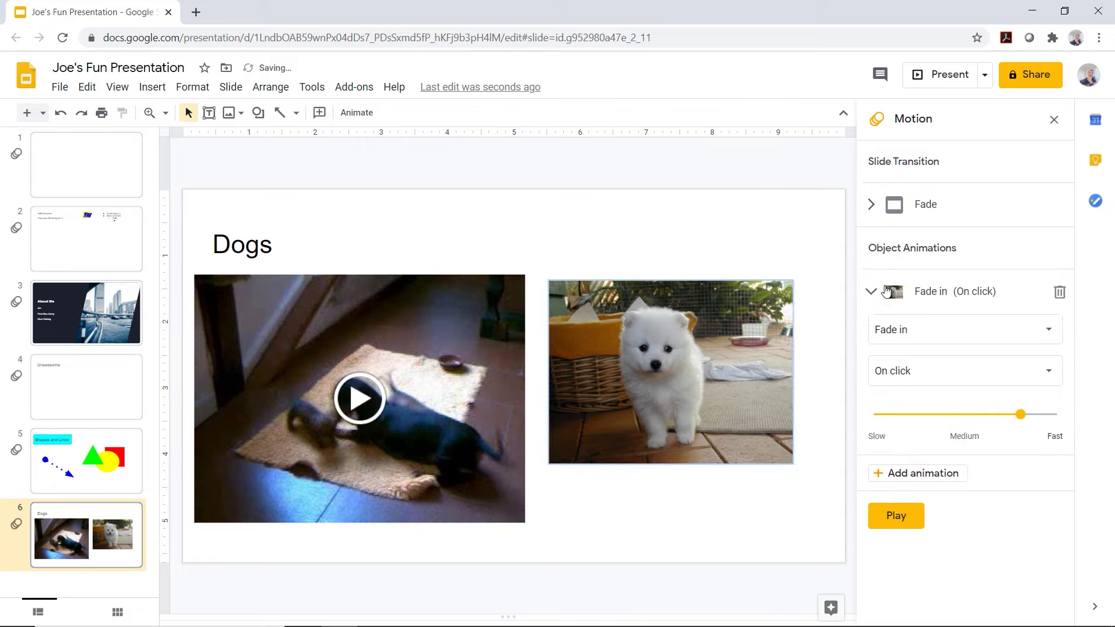
{"action": "left_click", "coordinate": [916, 343]}
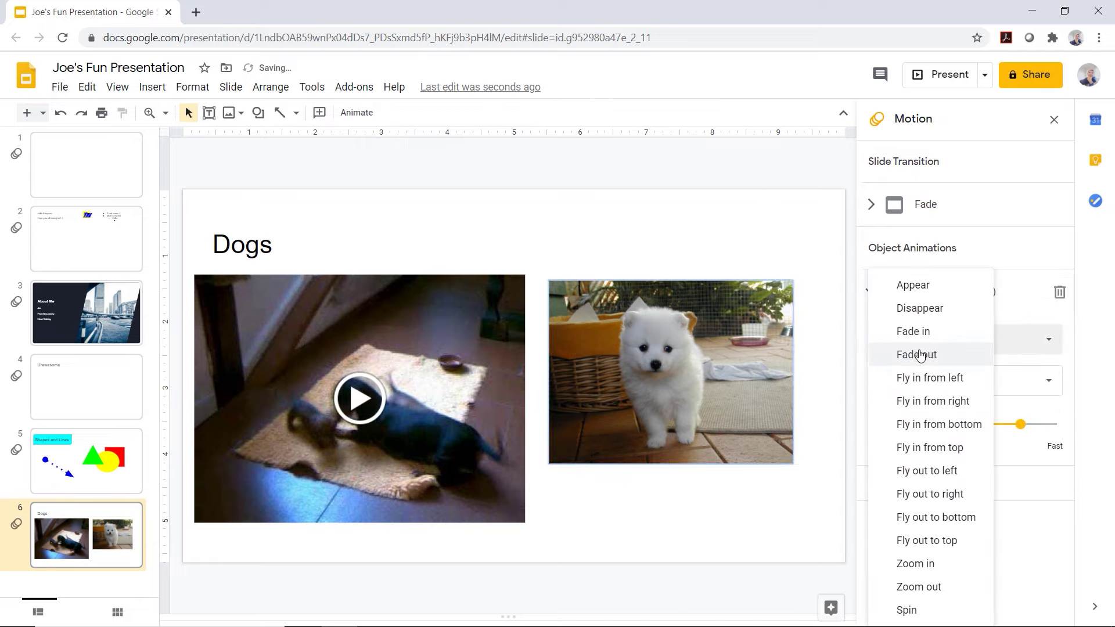
{"action": "left_click", "coordinate": [947, 448]}
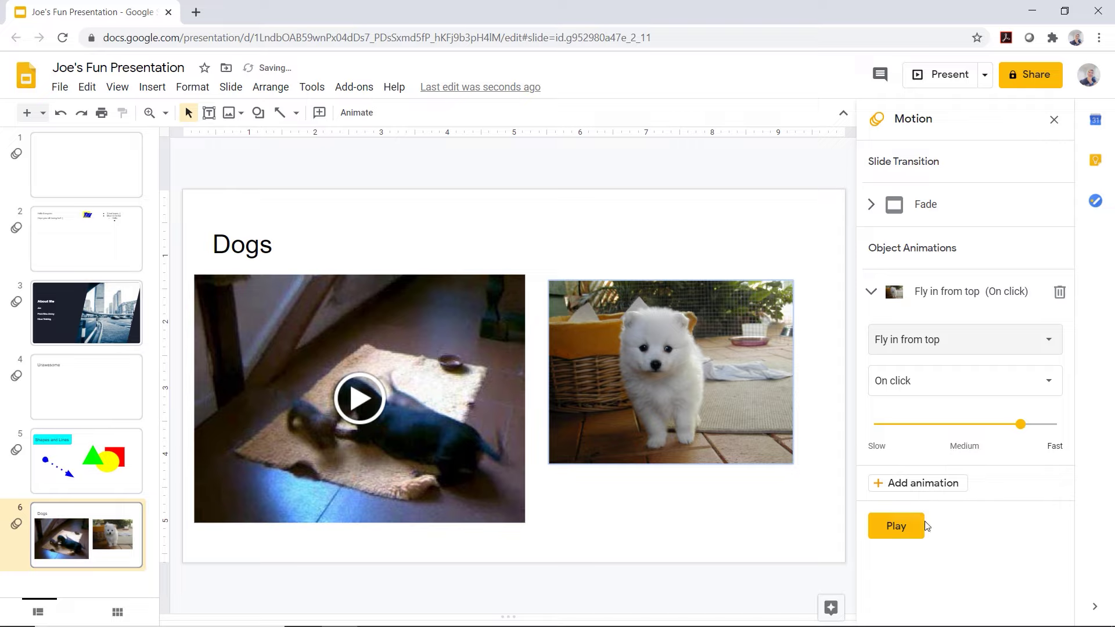
{"action": "left_click", "coordinate": [896, 526]}
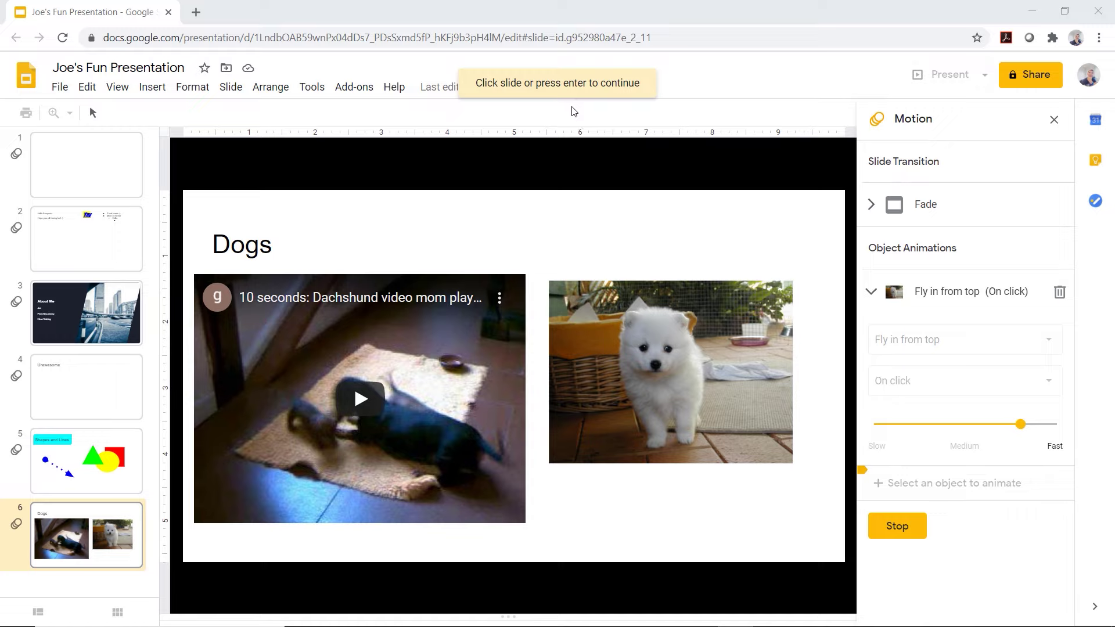
Open and dismiss the View menu while the puppy fly-in preview finishes
{"action": "left_click", "coordinate": [119, 88]}
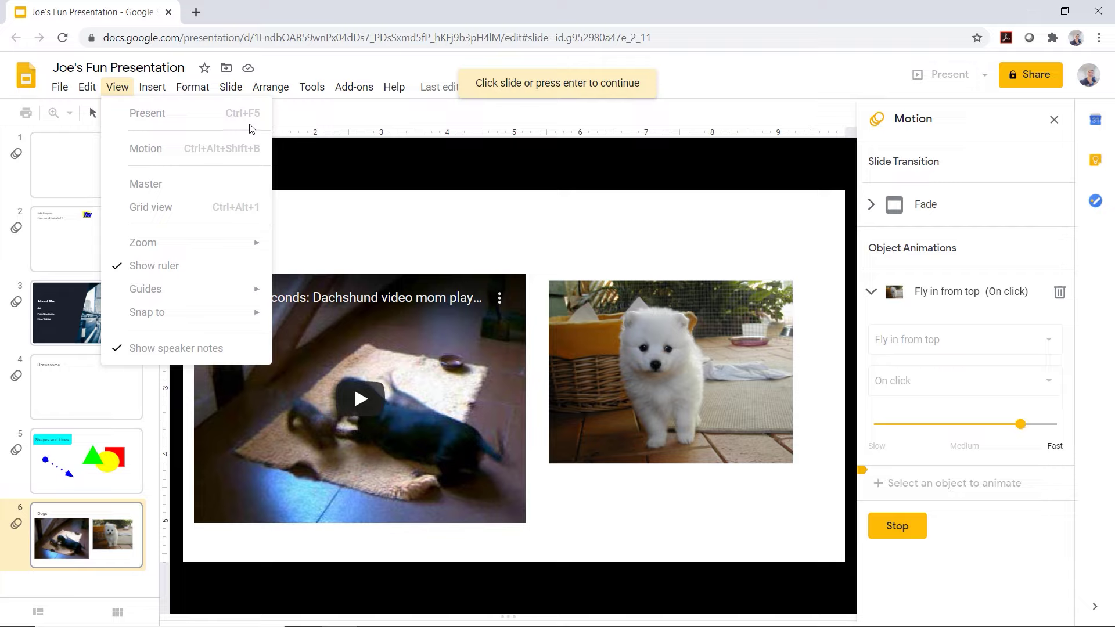
{"action": "left_click", "coordinate": [877, 77]}
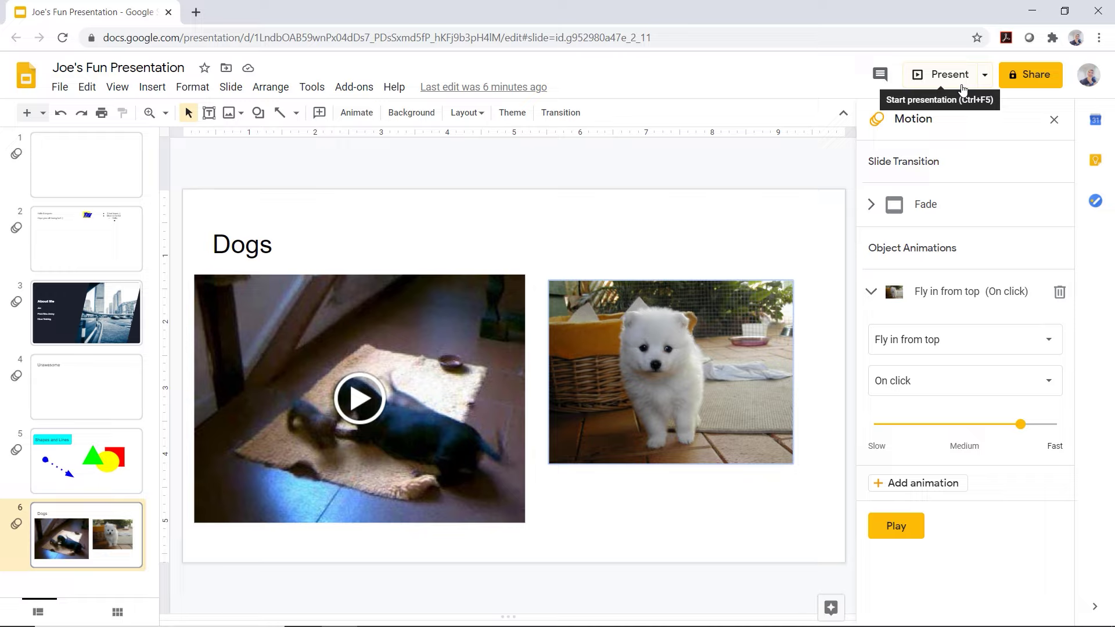
Present the About Me slide full screen, exit with Esc, then open the Present options list
{"action": "left_click", "coordinate": [985, 78]}
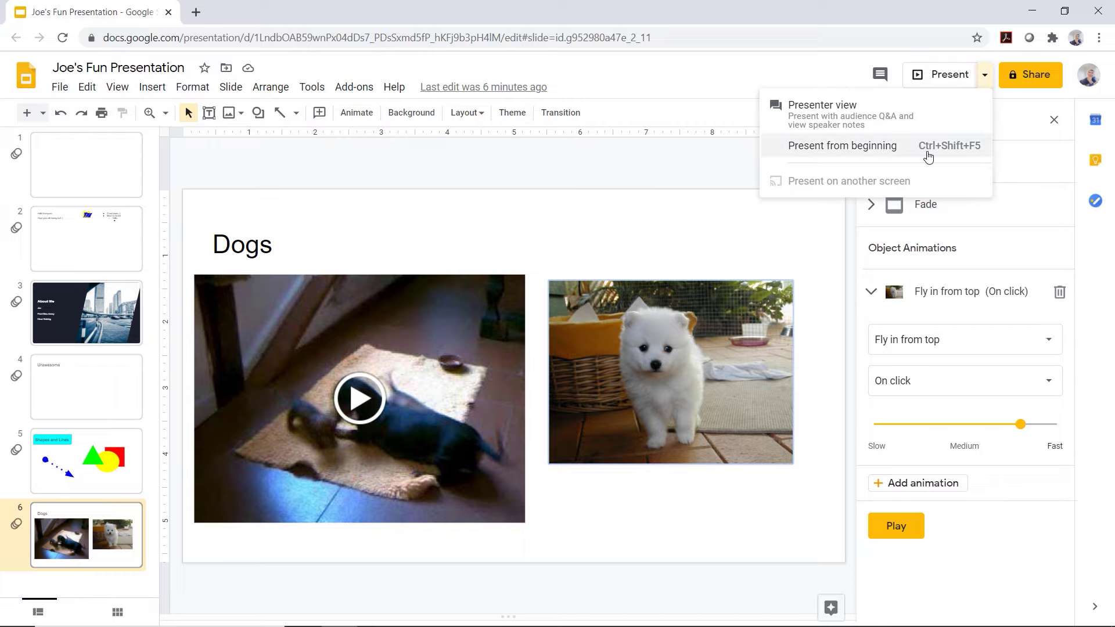
{"action": "left_click", "coordinate": [106, 390]}
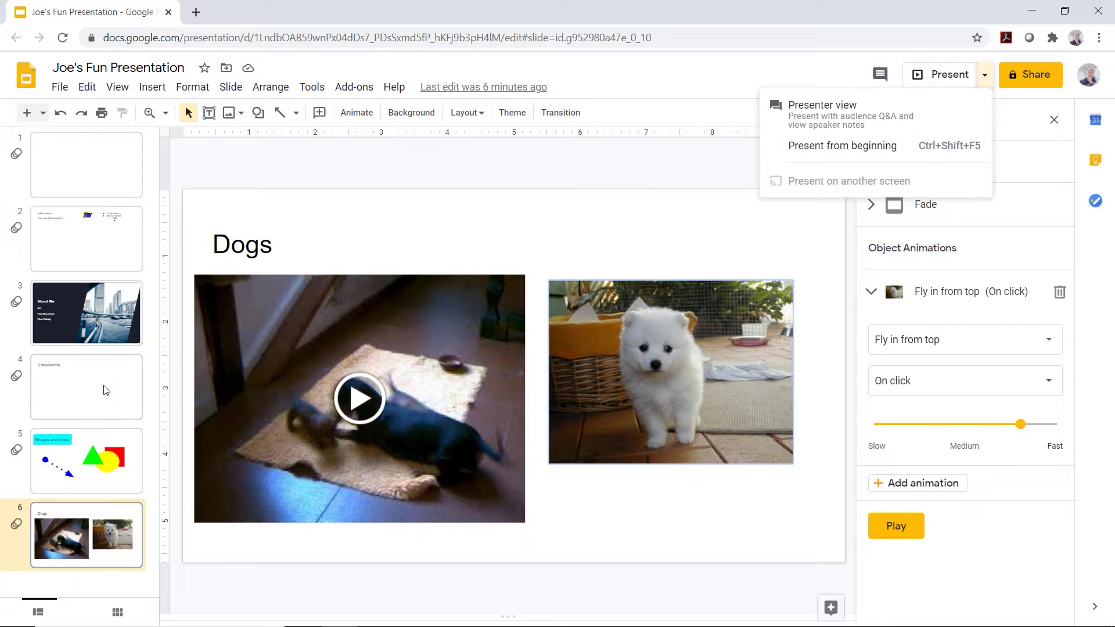
{"action": "left_click", "coordinate": [104, 326]}
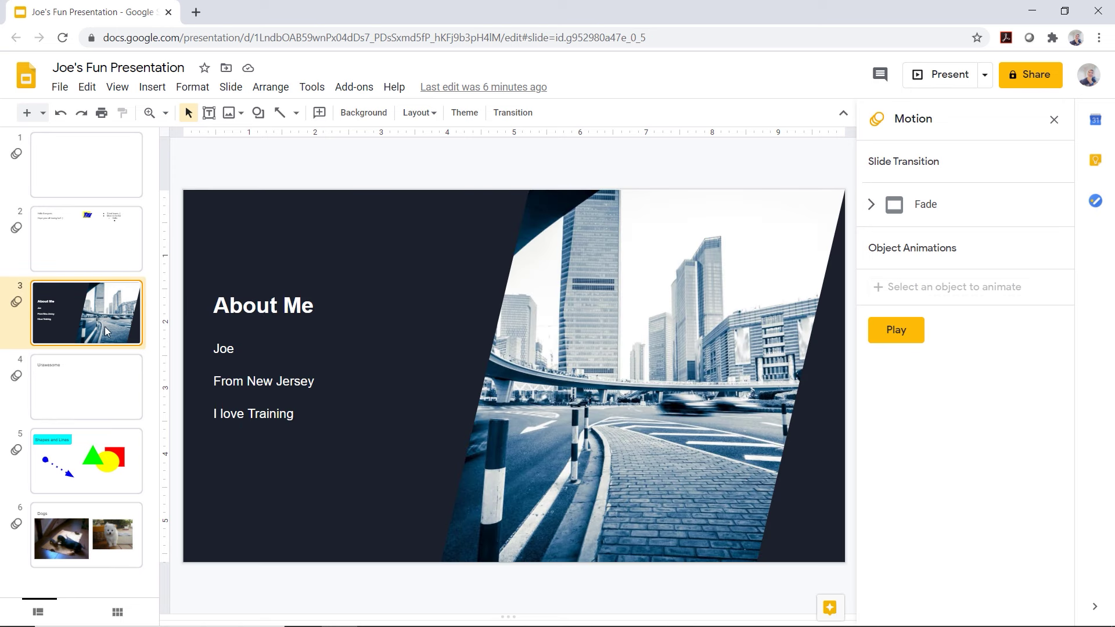
{"action": "left_click", "coordinate": [935, 84]}
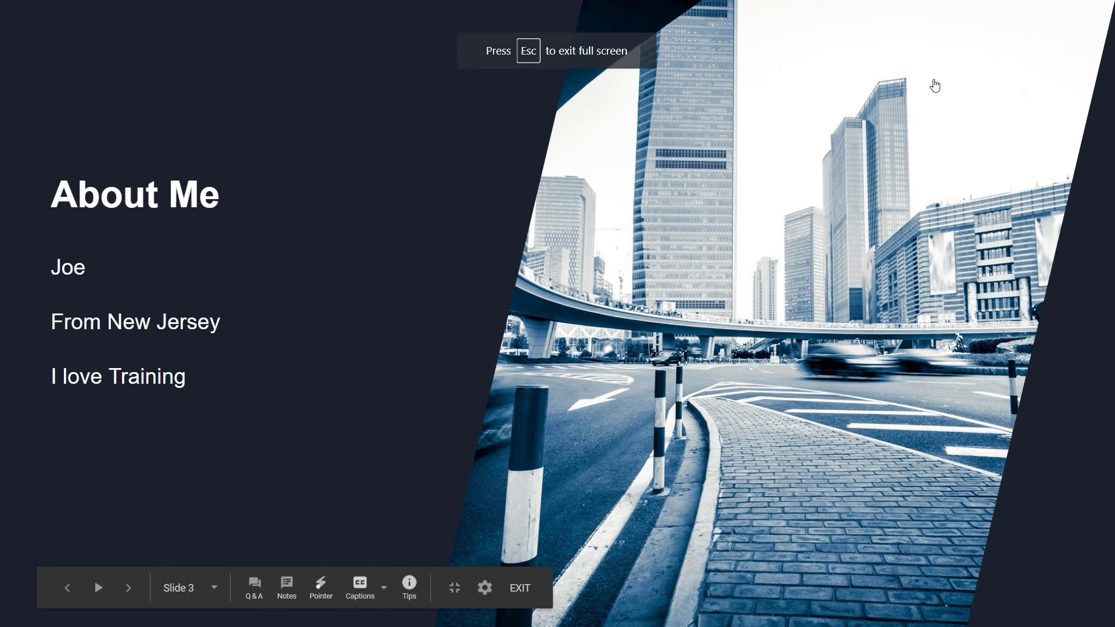
{"action": "key", "text": "Escape"}
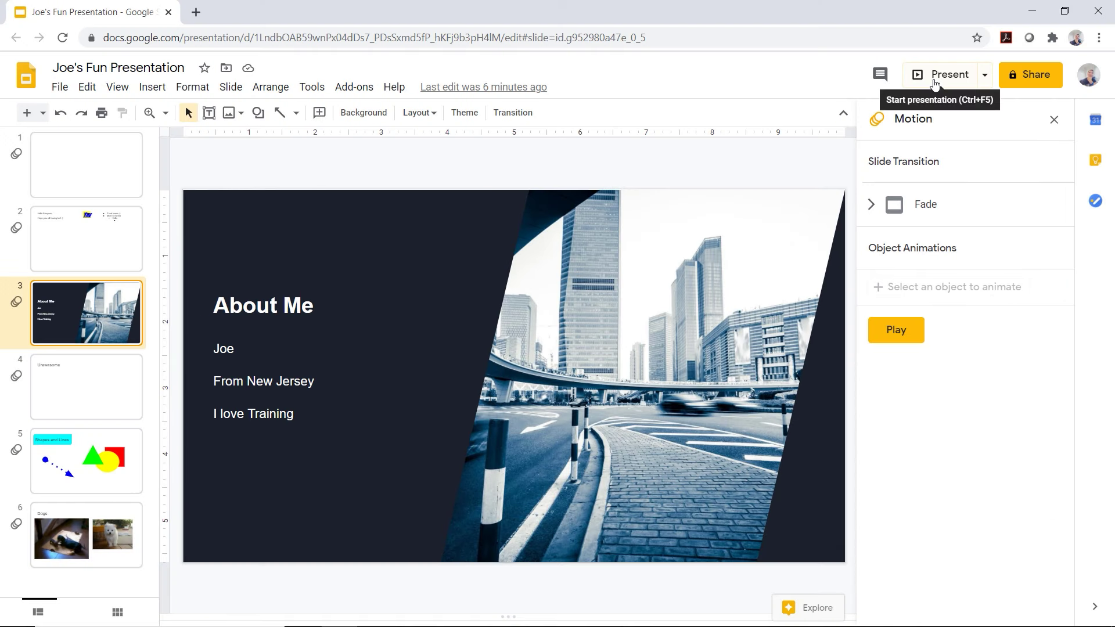
{"action": "left_click", "coordinate": [985, 77]}
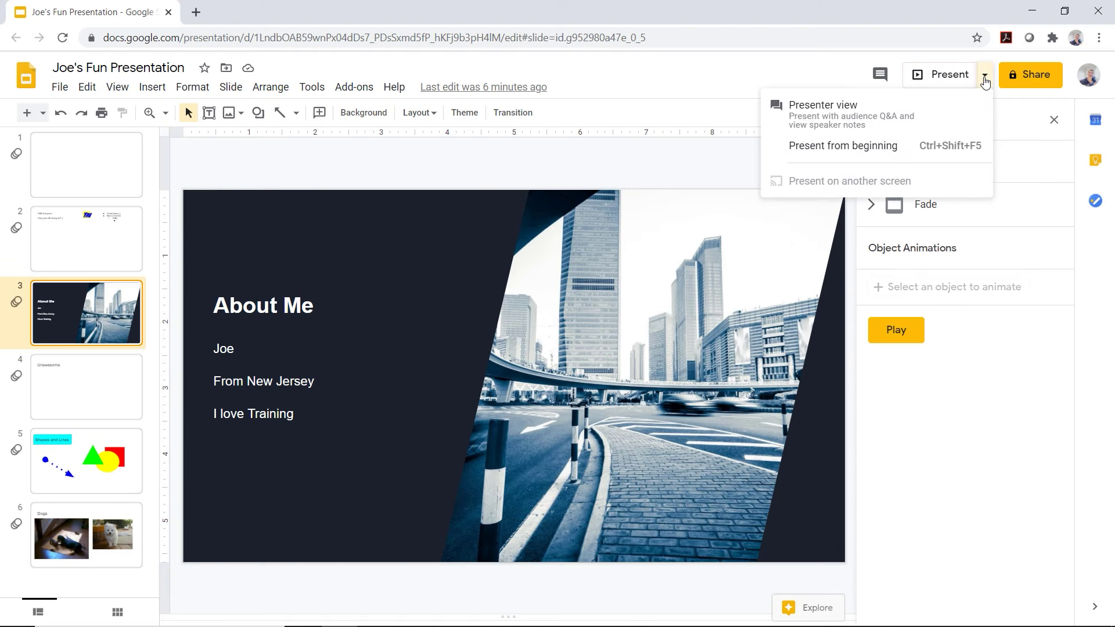
Present from the beginning, advance to slide 2, and show speaker notes in presenter view
{"action": "left_click", "coordinate": [935, 145]}
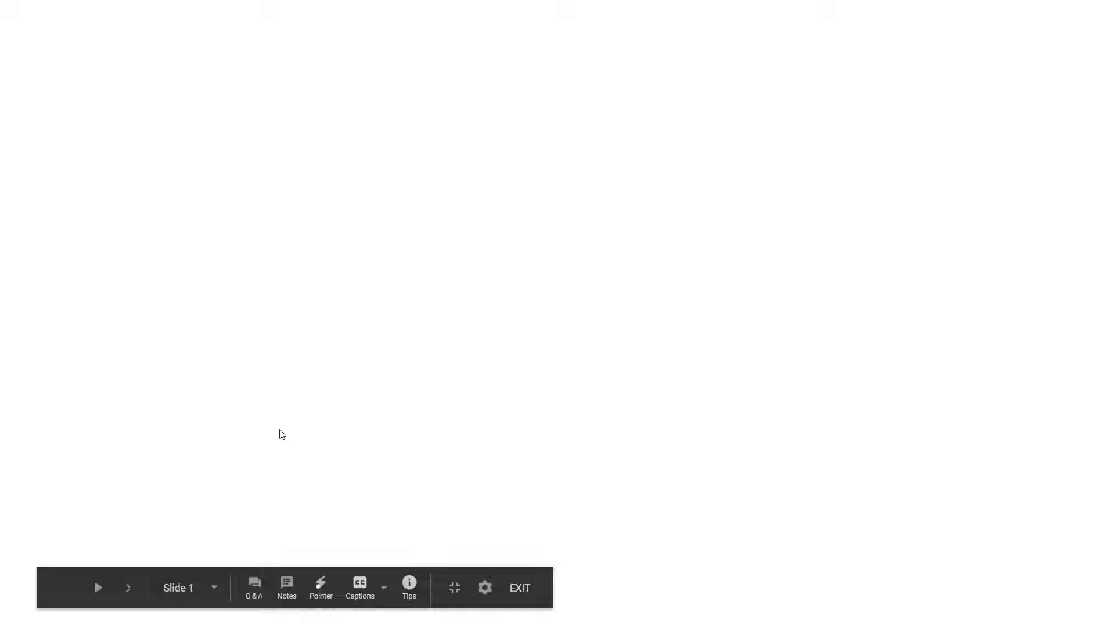
{"action": "left_click", "coordinate": [99, 588]}
{"action": "left_click", "coordinate": [128, 588]}
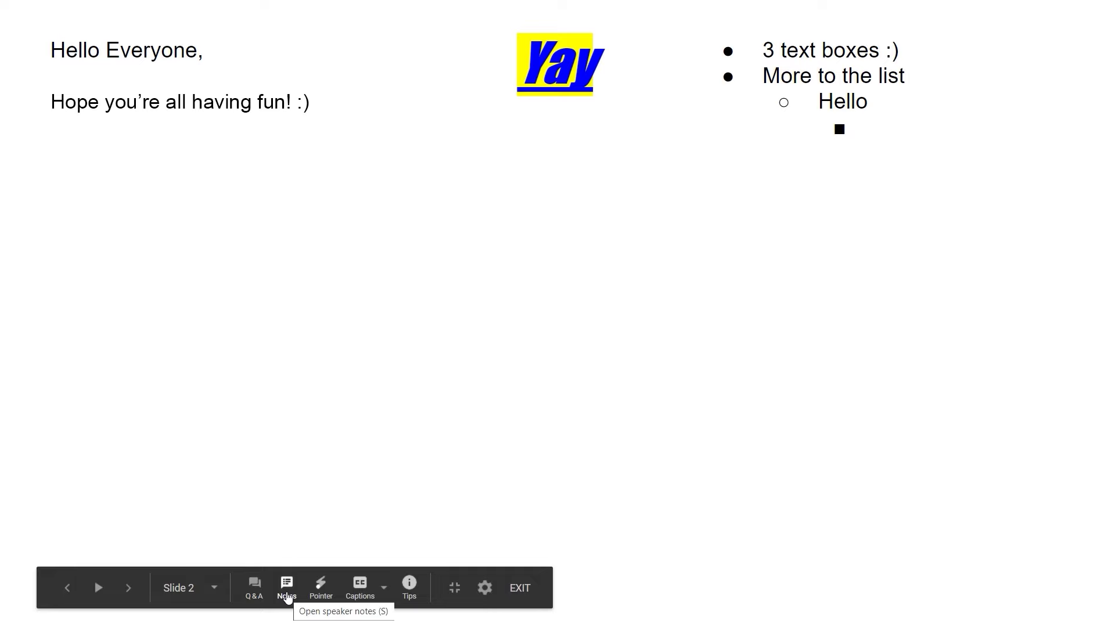
{"action": "left_click", "coordinate": [287, 598]}
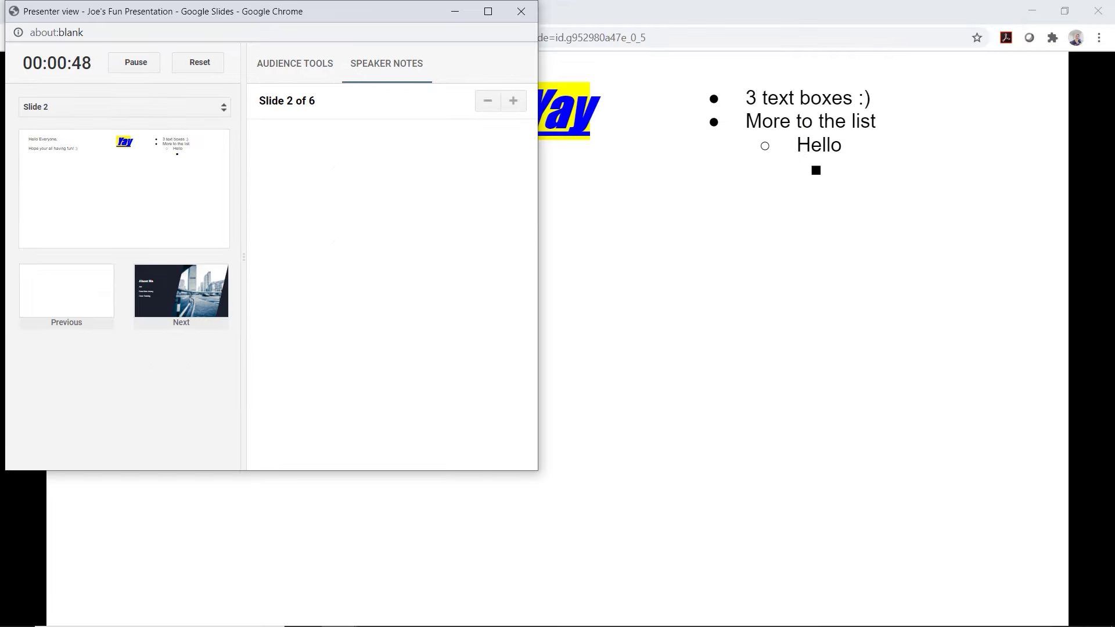
Close the presenter view window and turn on the laser pointer
{"action": "left_click", "coordinate": [312, 67]}
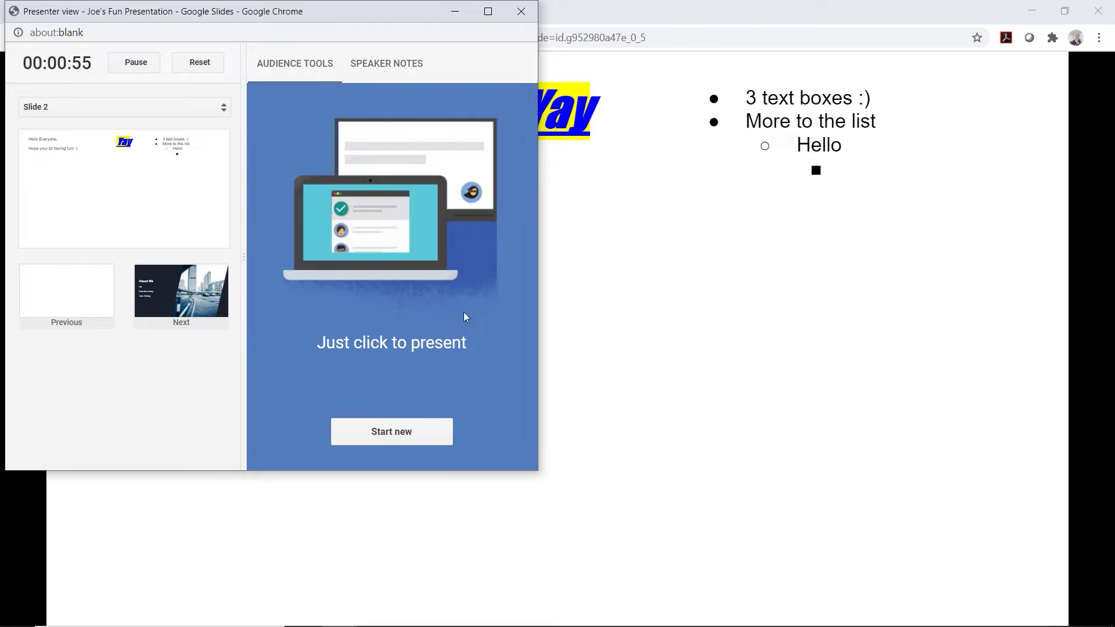
{"action": "left_click", "coordinate": [521, 11]}
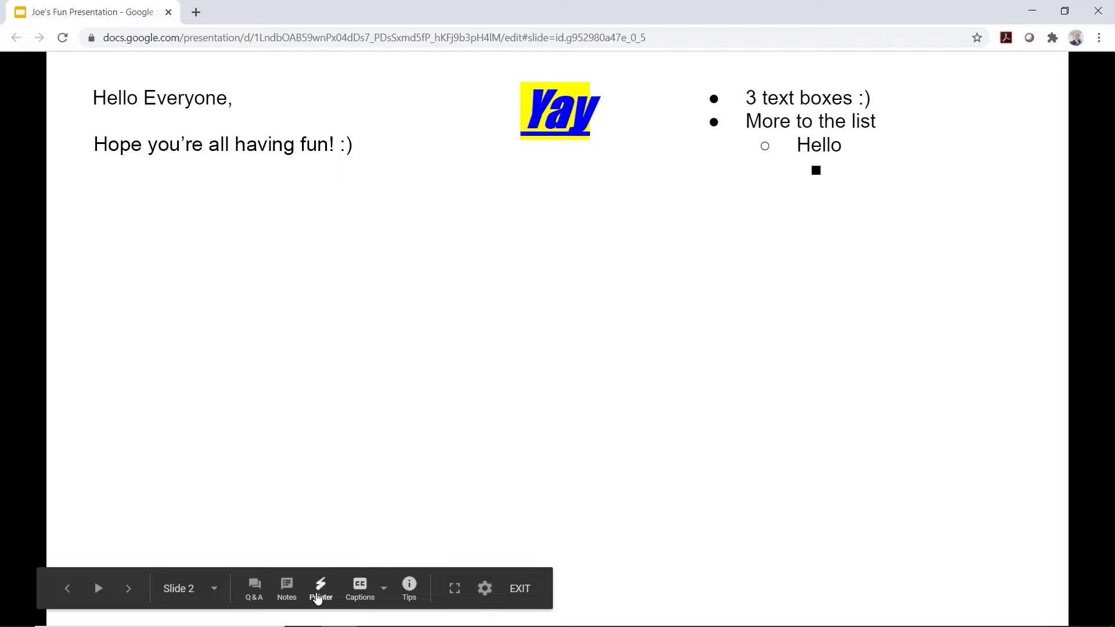
{"action": "left_click", "coordinate": [321, 588]}
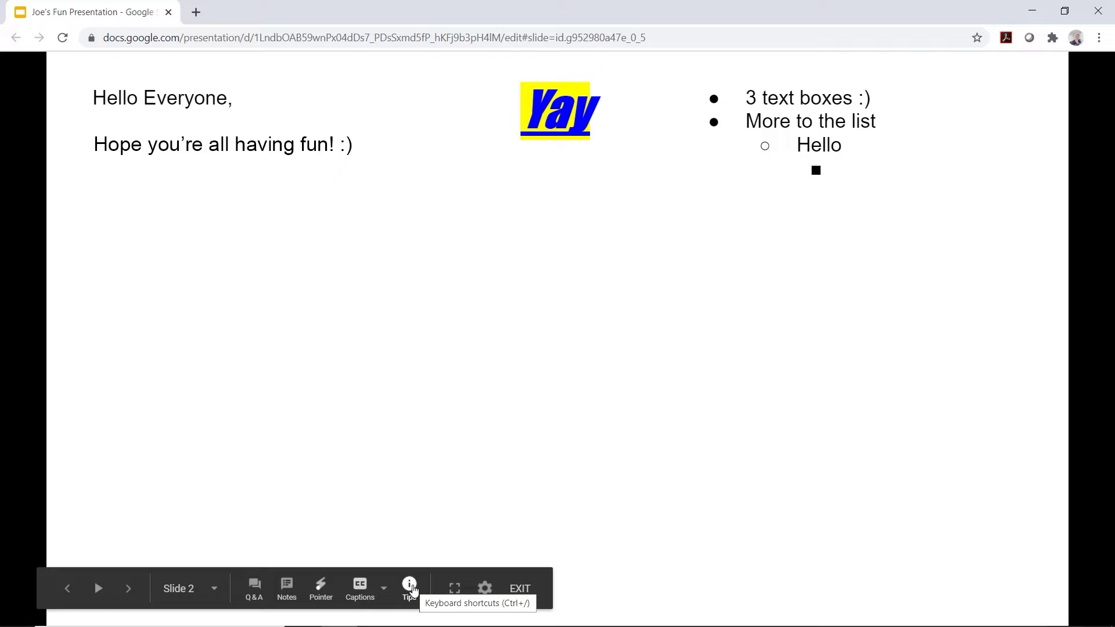
Toggle full-screen mode on and off twice, then bring up the presentation settings
{"action": "left_click", "coordinate": [456, 590]}
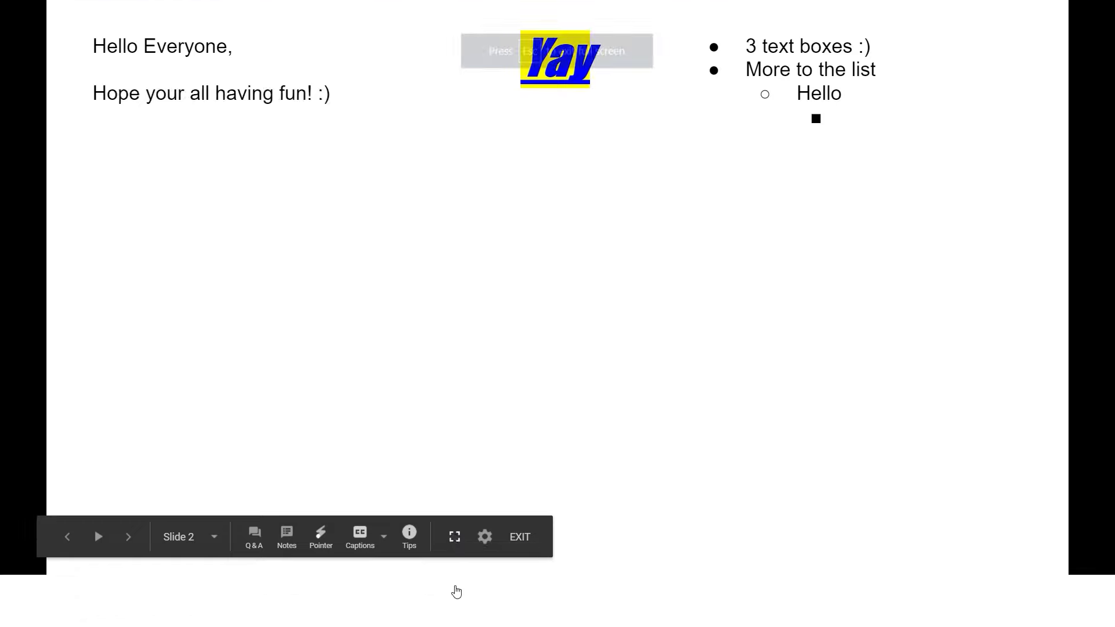
{"action": "left_click", "coordinate": [456, 590]}
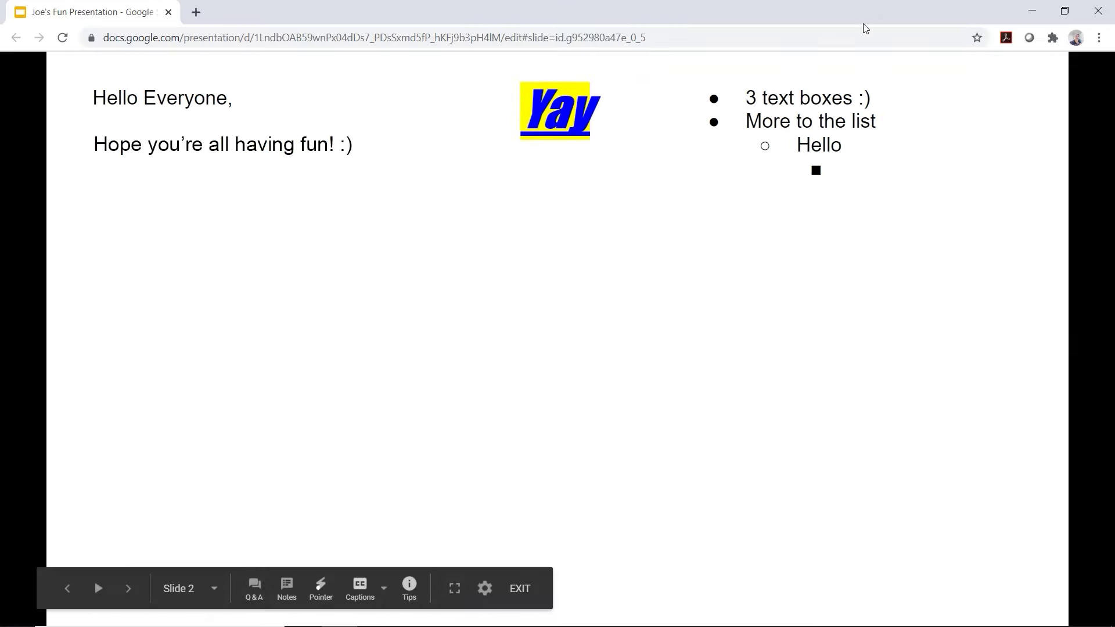
{"action": "left_click", "coordinate": [454, 589]}
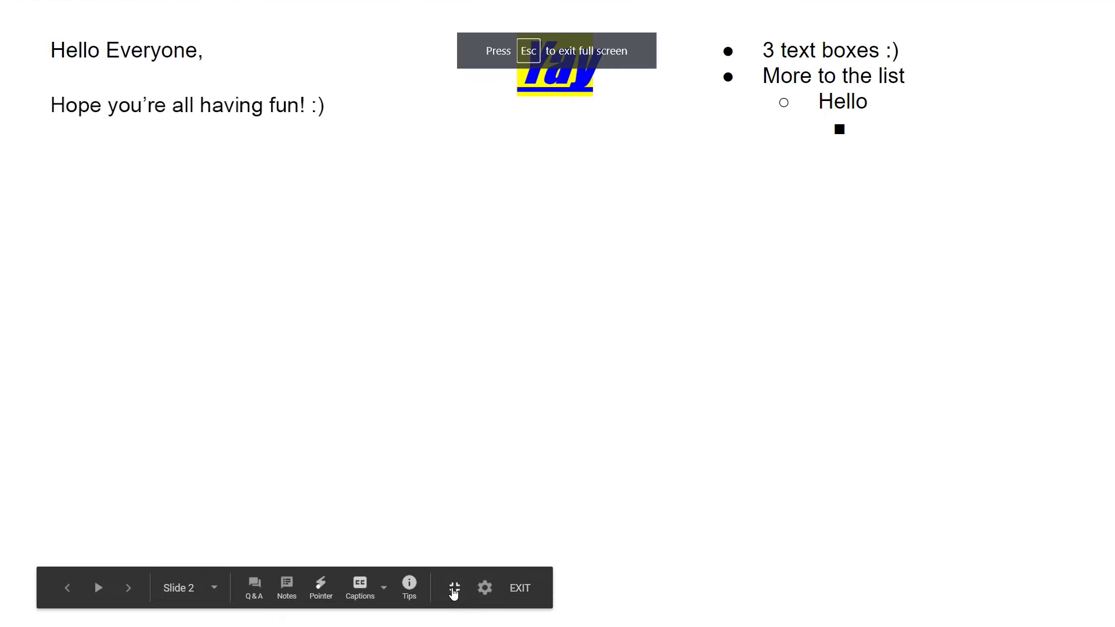
{"action": "left_click", "coordinate": [454, 589]}
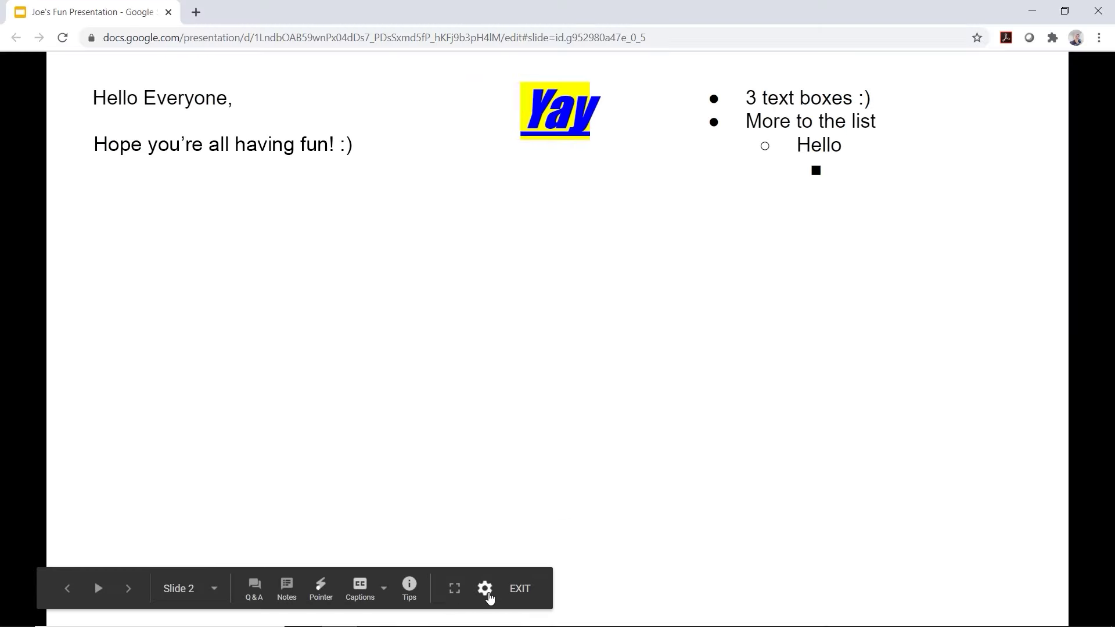
{"action": "left_click", "coordinate": [487, 590]}
Exit the slideshow and drag up the divider to expose slide 2's speaker notes area
{"action": "left_click", "coordinate": [528, 592]}
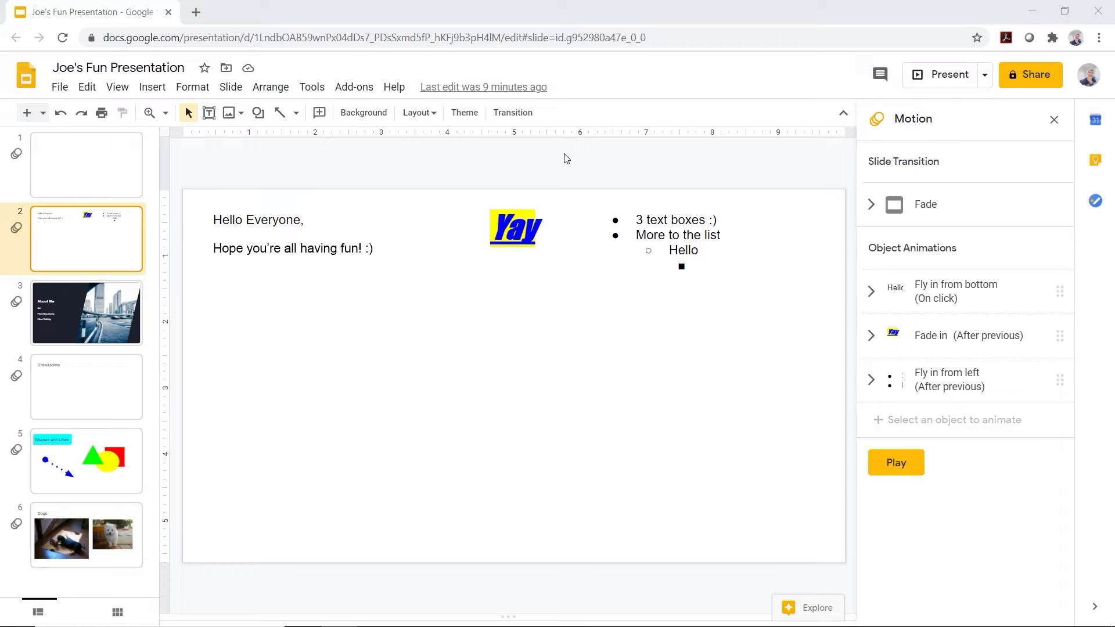
{"action": "left_click", "coordinate": [118, 90]}
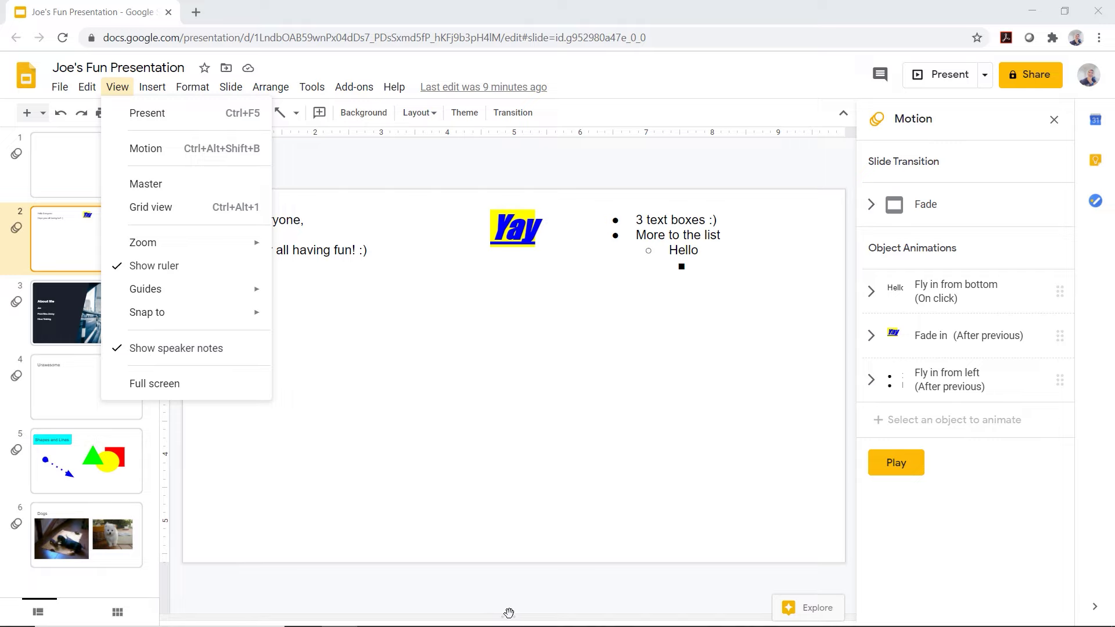
{"action": "left_click_drag", "start_coordinate": [508, 613], "coordinate": [505, 532]}
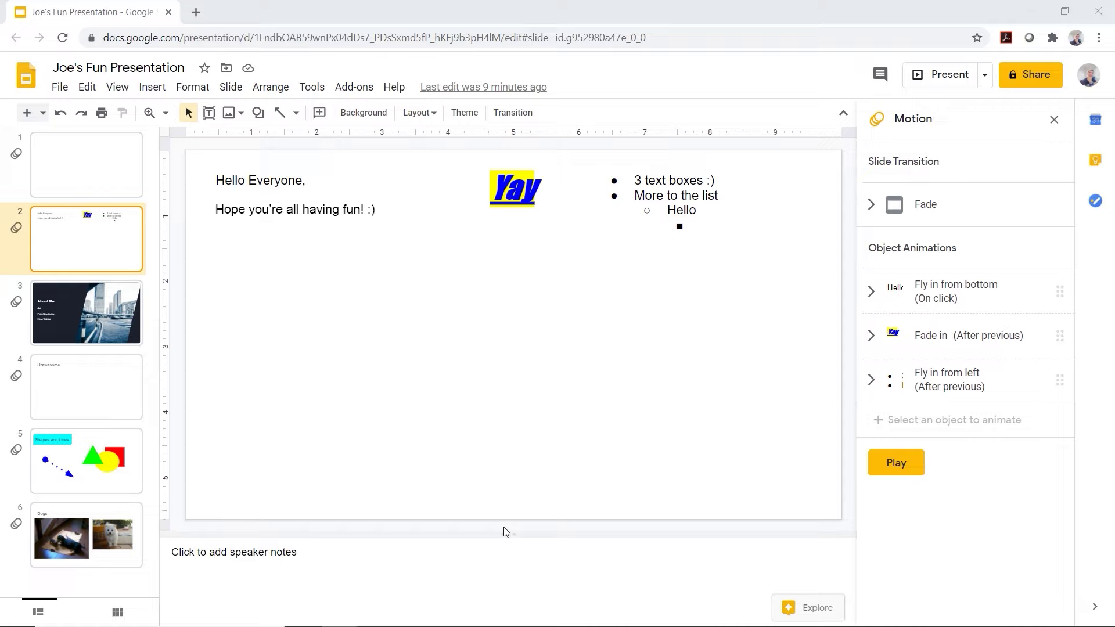
{"action": "left_click_drag", "start_coordinate": [504, 527], "coordinate": [509, 605]}
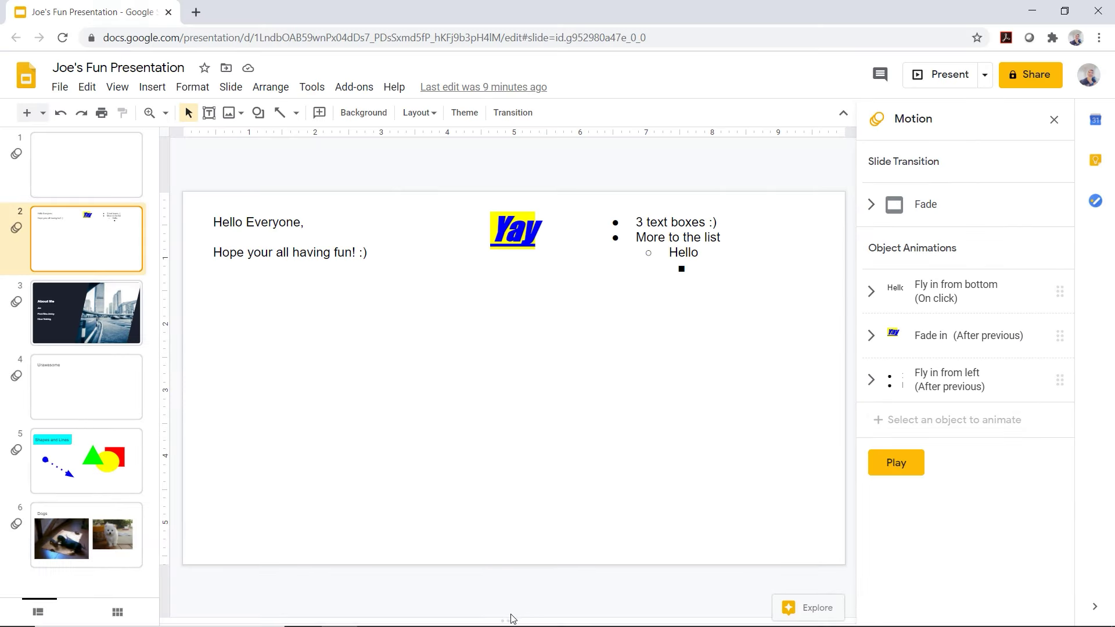
{"action": "left_click_drag", "start_coordinate": [511, 619], "coordinate": [520, 528]}
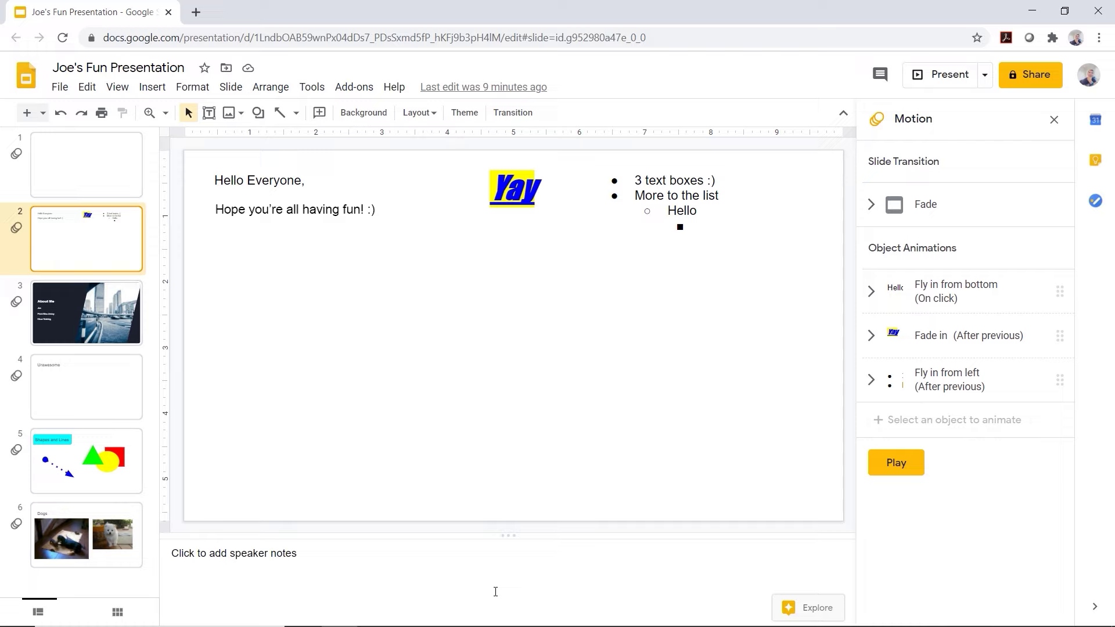
Type 'Don't forget to mention, the new logo.' into the notes box under slide 2
{"action": "left_click", "coordinate": [253, 556]}
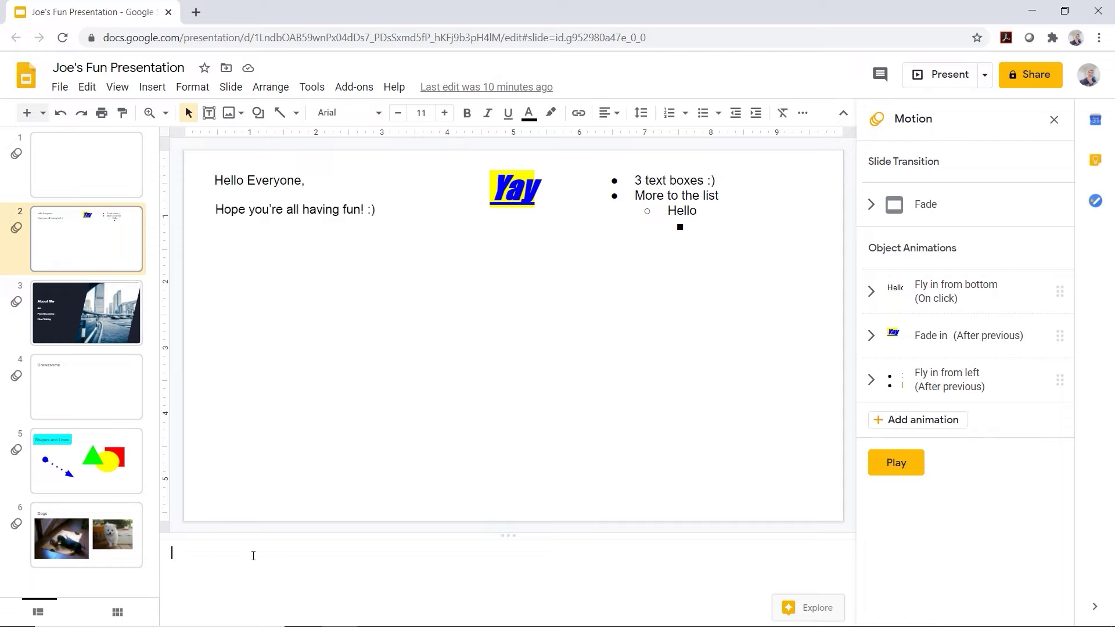
{"action": "type", "text": "Don't"}
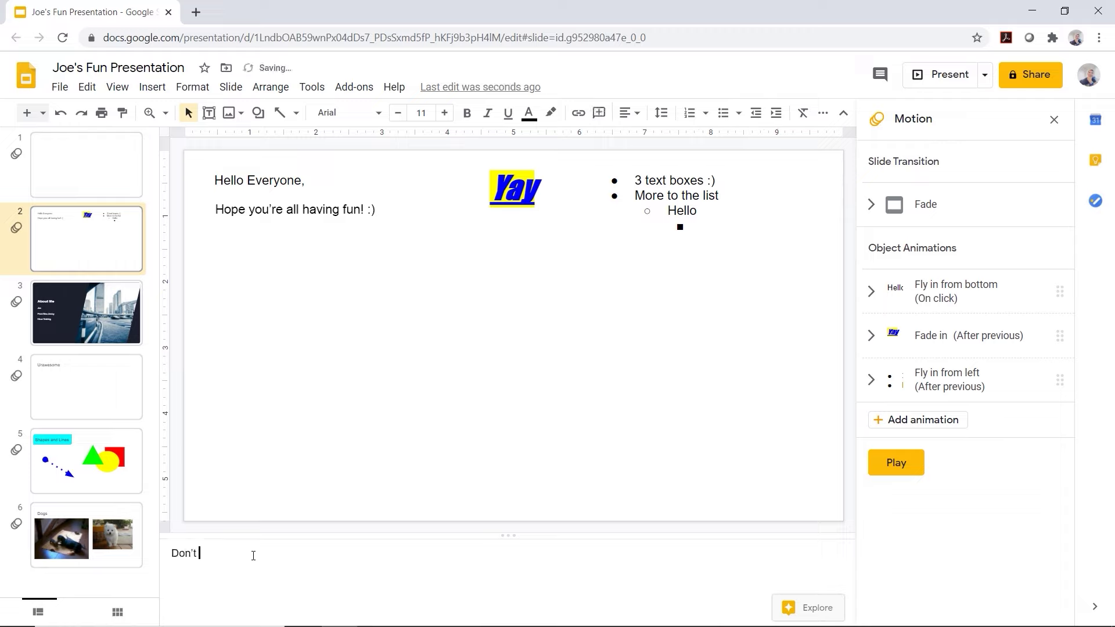
{"action": "type", "text": " forget to me"}
{"action": "type", "text": "ntion, th"}
{"action": "type", "text": "e new logo."}
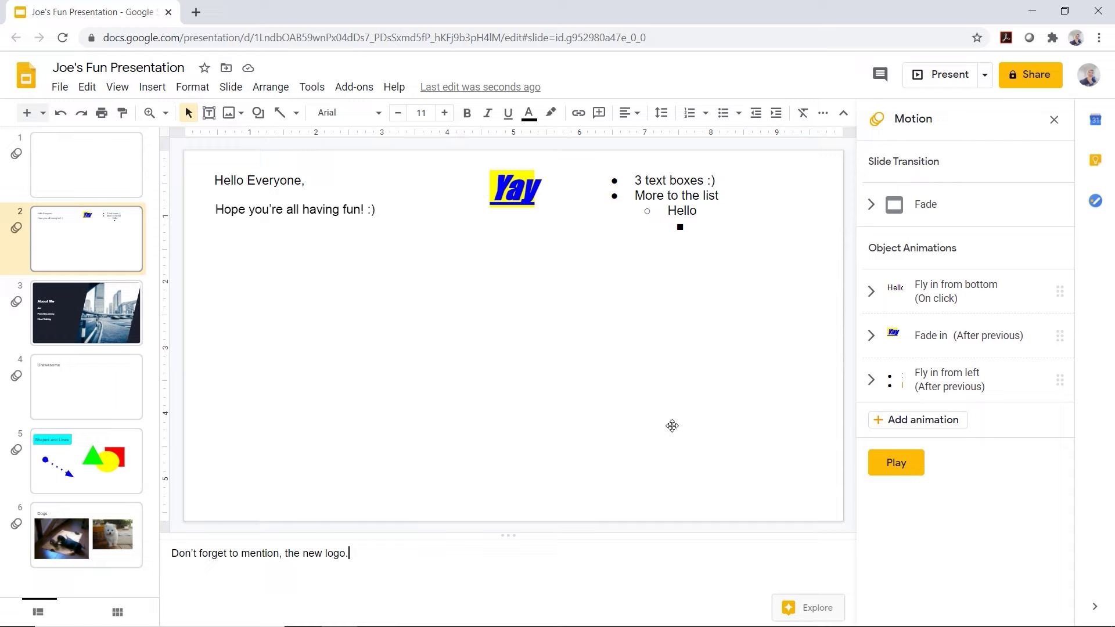
Launch presenter view showing slide 2's new note and advance its next animation
{"action": "left_click", "coordinate": [984, 82]}
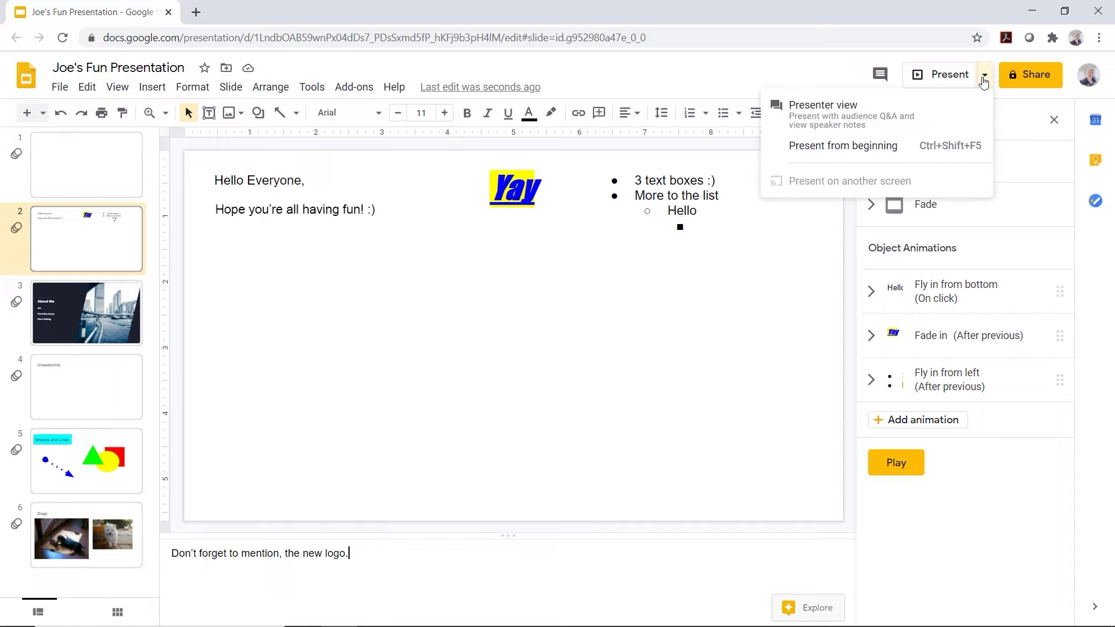
{"action": "left_click", "coordinate": [923, 116]}
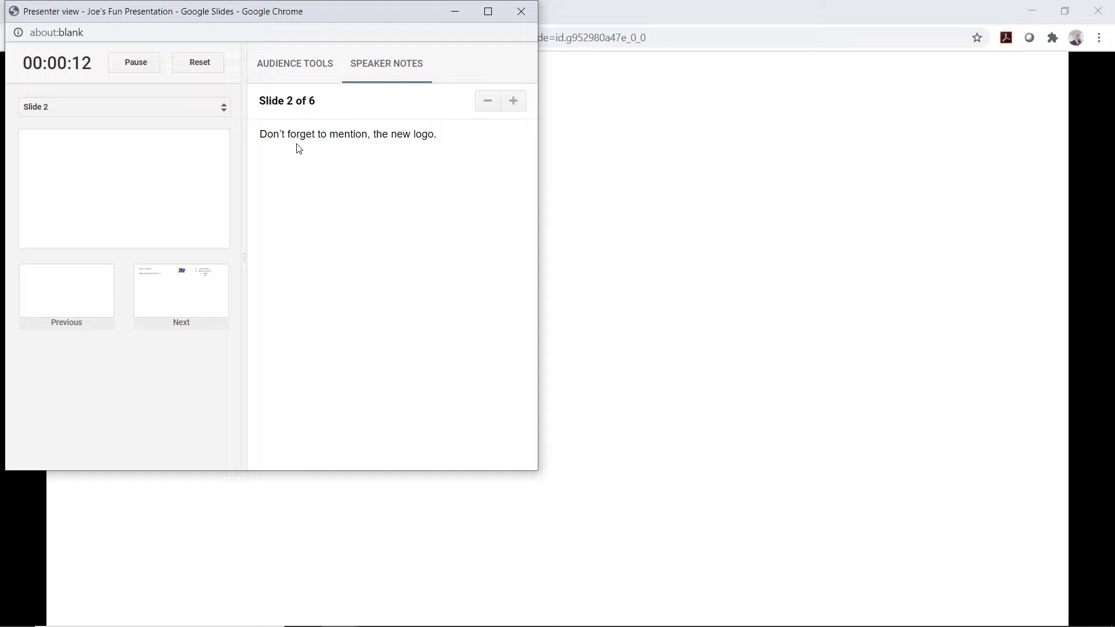
{"action": "left_click", "coordinate": [180, 296]}
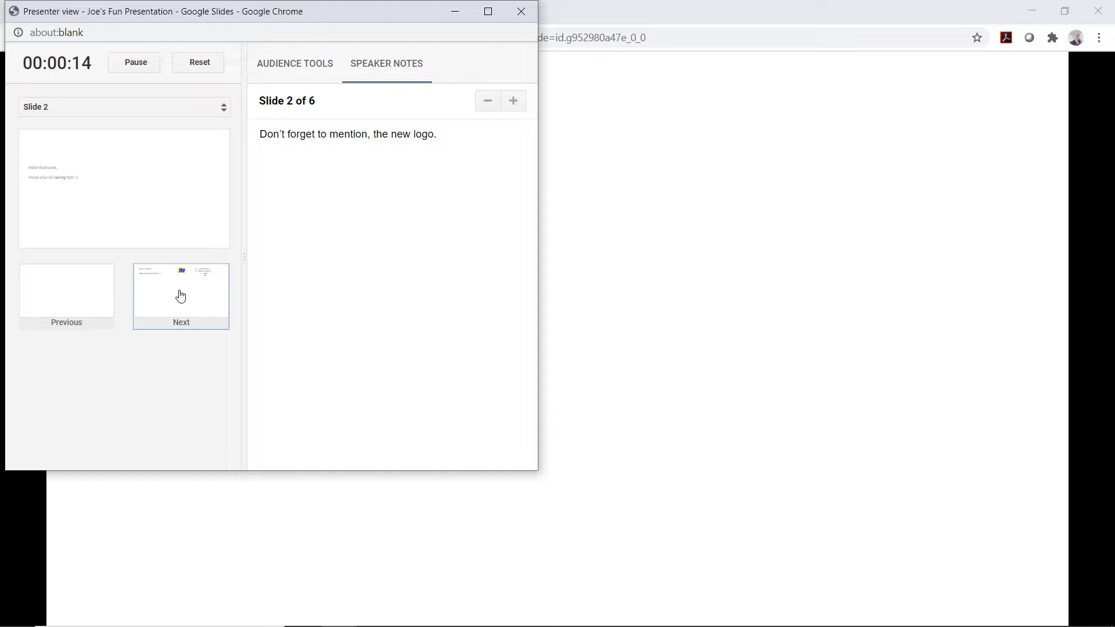
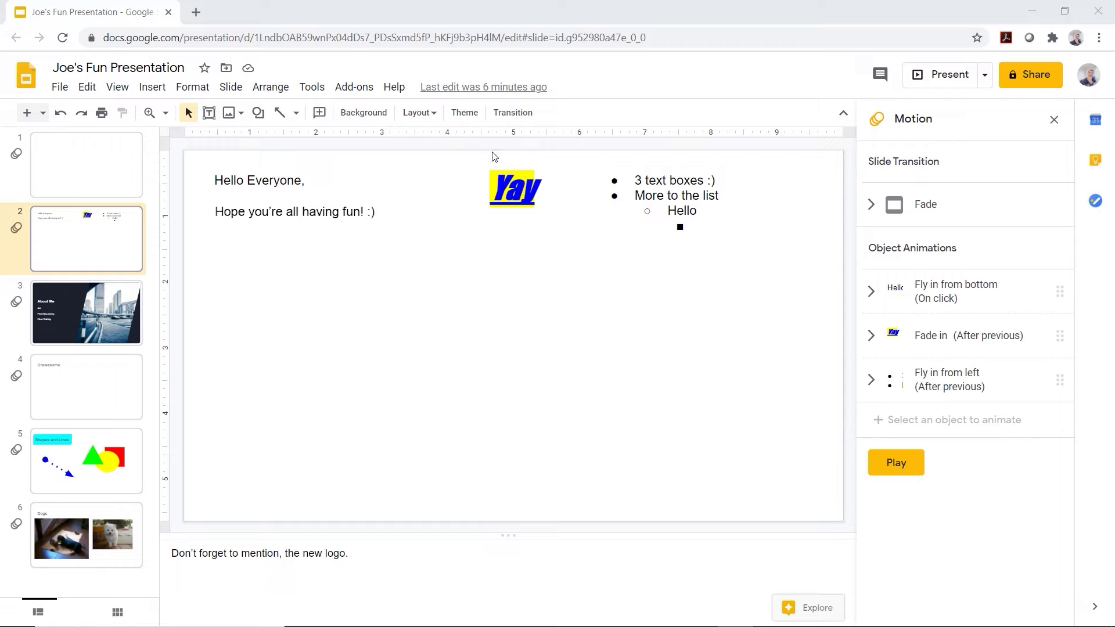
Open Print settings and preview and switch the layout to '1 slide without notes'
{"action": "left_click", "coordinate": [60, 91]}
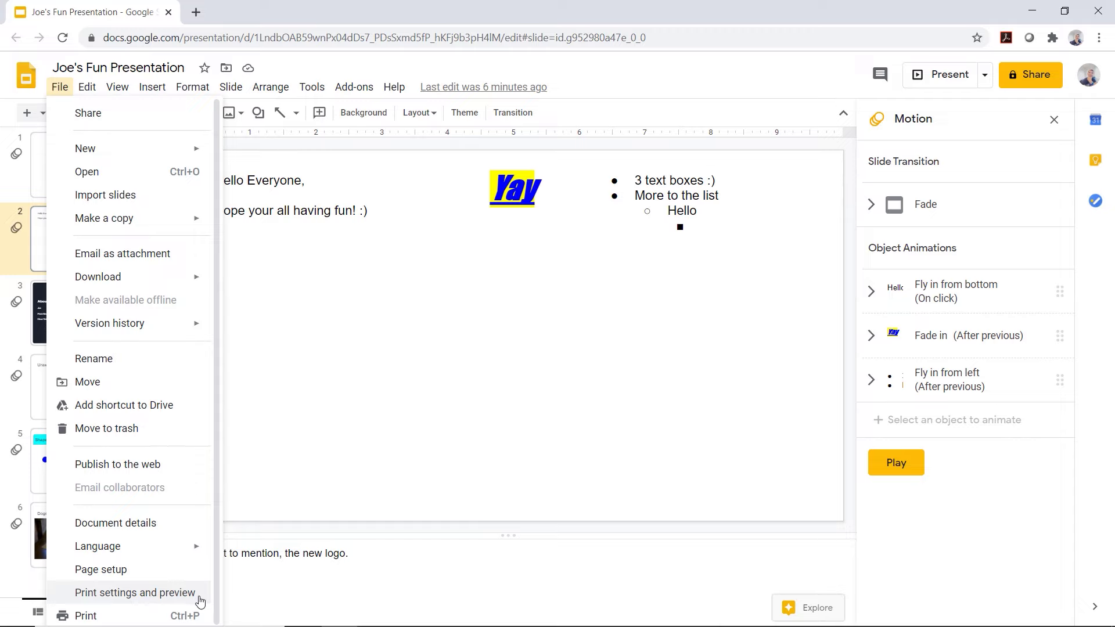
{"action": "left_click", "coordinate": [200, 600]}
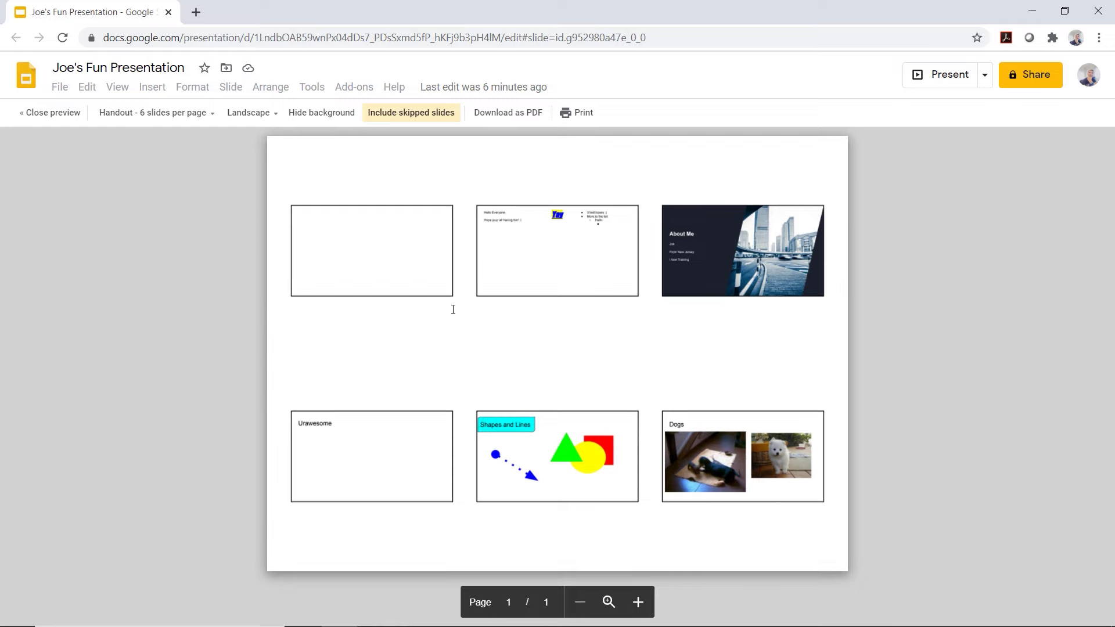
{"action": "left_click", "coordinate": [175, 114]}
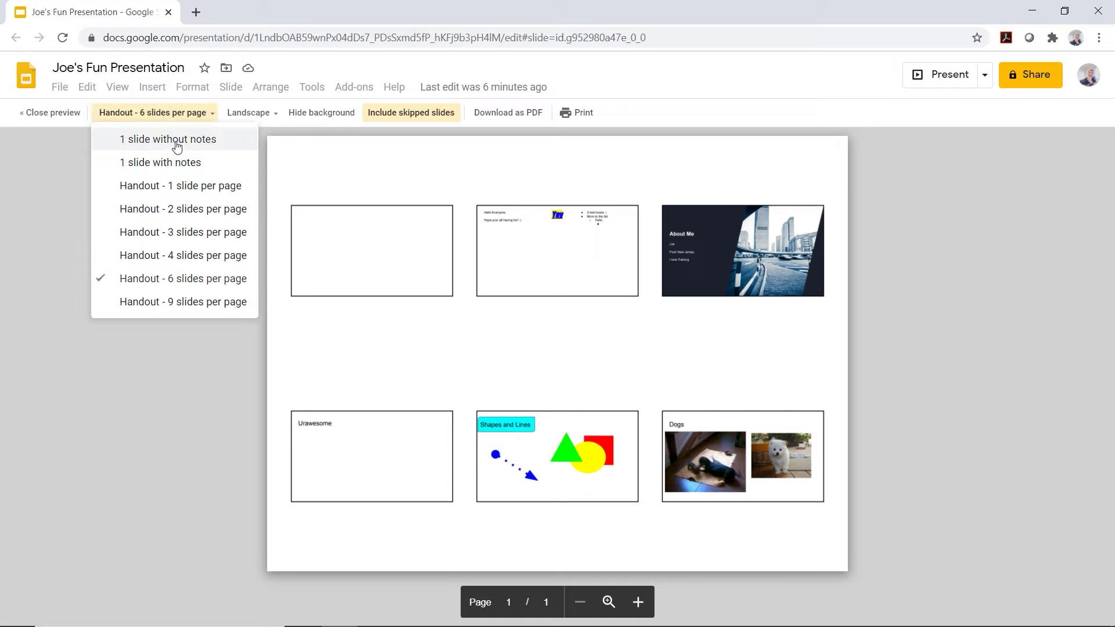
{"action": "left_click", "coordinate": [196, 140]}
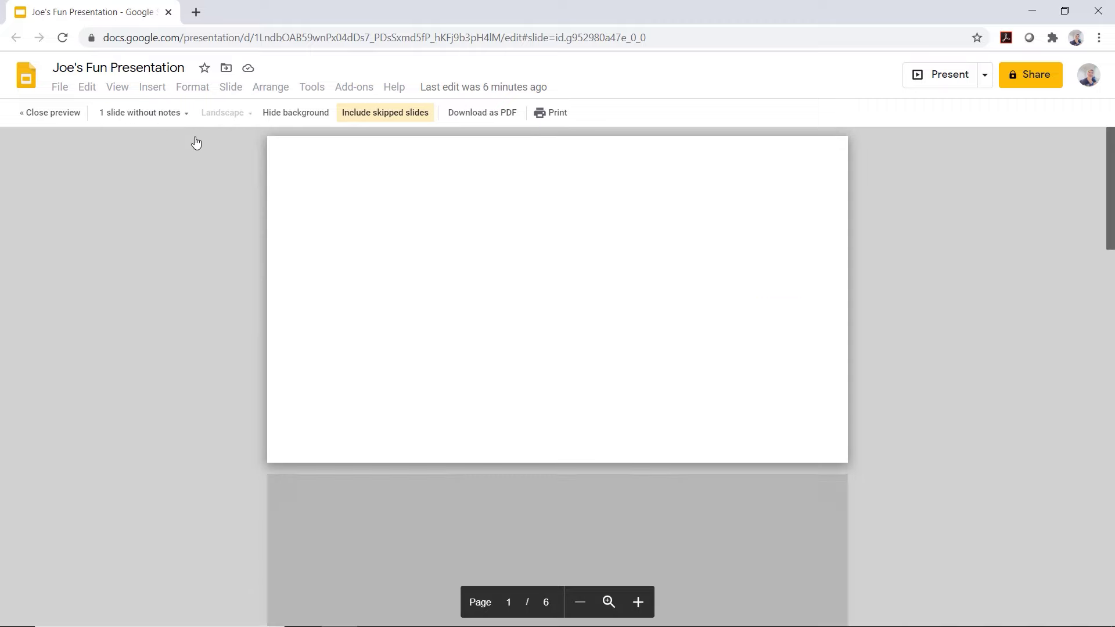
{"action": "scroll", "coordinate": [480, 262], "scroll_direction": "down", "scroll_amount": 4}
{"action": "scroll", "coordinate": [480, 262], "scroll_direction": "down", "scroll_amount": 4}
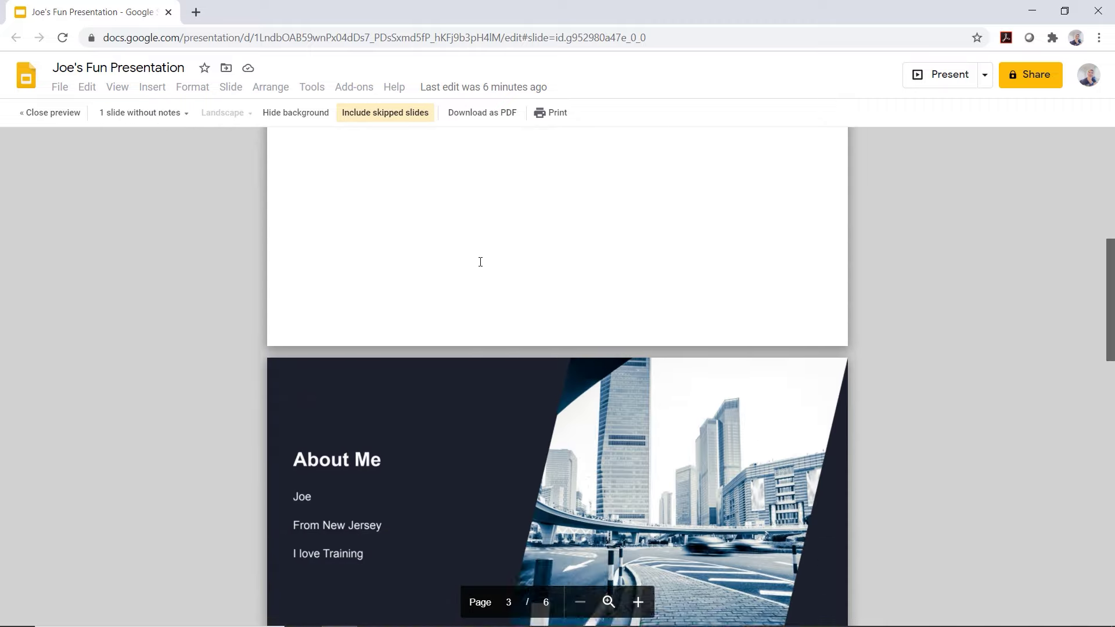
{"action": "scroll", "coordinate": [480, 262], "scroll_direction": "down", "scroll_amount": 3}
{"action": "scroll", "coordinate": [480, 261], "scroll_direction": "up", "scroll_amount": 8}
{"action": "scroll", "coordinate": [480, 262], "scroll_direction": "up", "scroll_amount": 2}
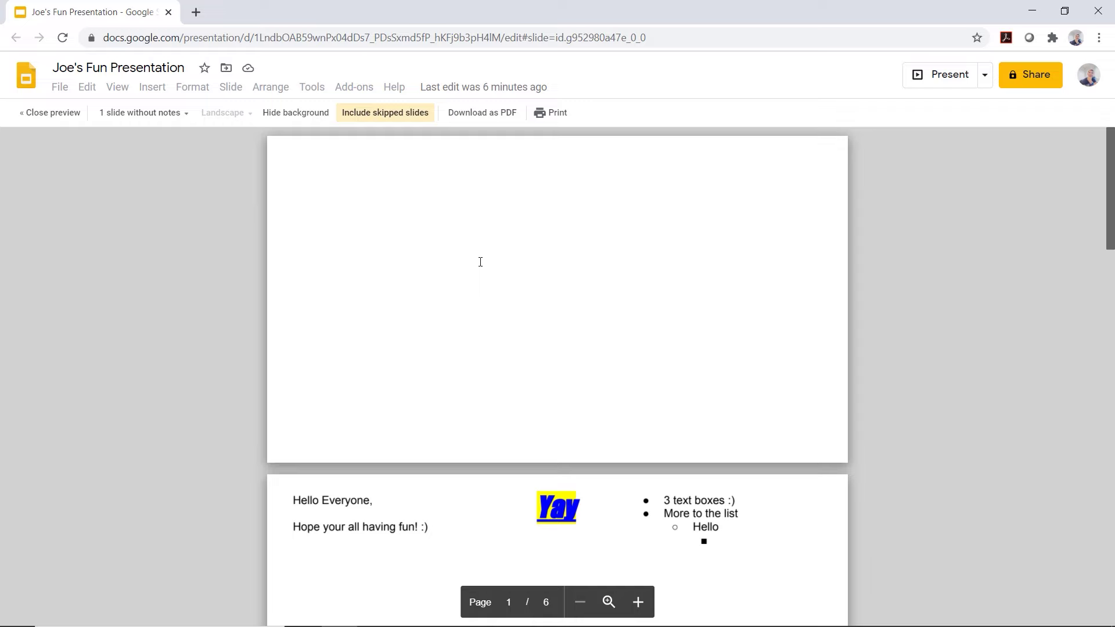
{"action": "left_click", "coordinate": [168, 114]}
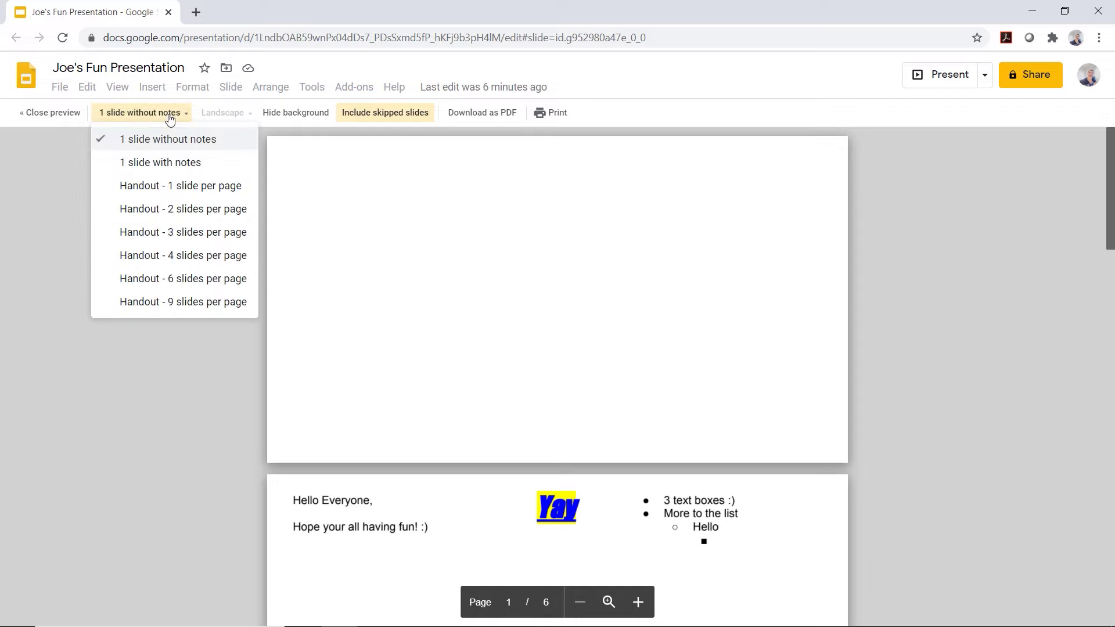
Try the '1 slide with notes' layout, then a 1-slide handout
{"action": "left_click", "coordinate": [210, 170]}
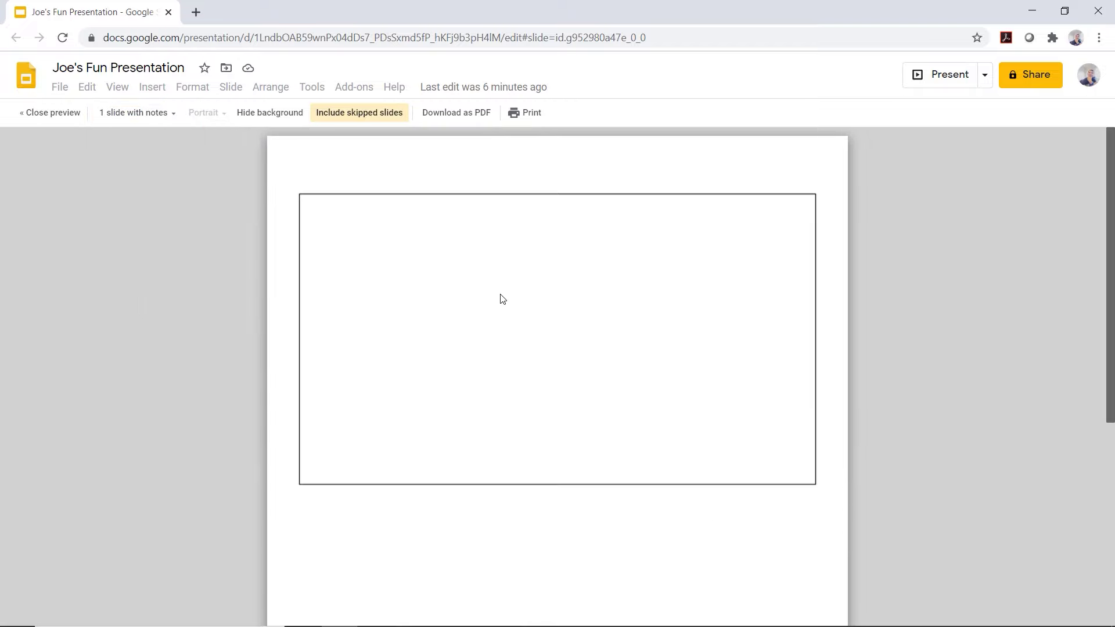
{"action": "scroll", "coordinate": [534, 316], "scroll_direction": "down", "scroll_amount": 1}
{"action": "scroll", "coordinate": [572, 309], "scroll_direction": "down", "scroll_amount": 6}
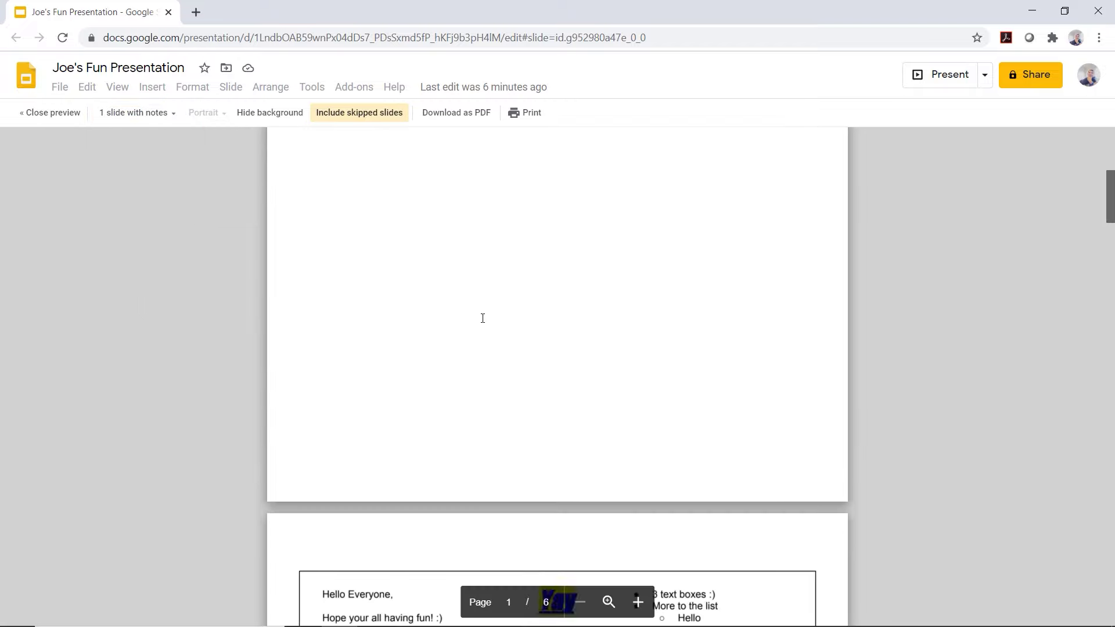
{"action": "scroll", "coordinate": [556, 278], "scroll_direction": "down", "scroll_amount": 5}
{"action": "scroll", "coordinate": [533, 251], "scroll_direction": "down", "scroll_amount": 2}
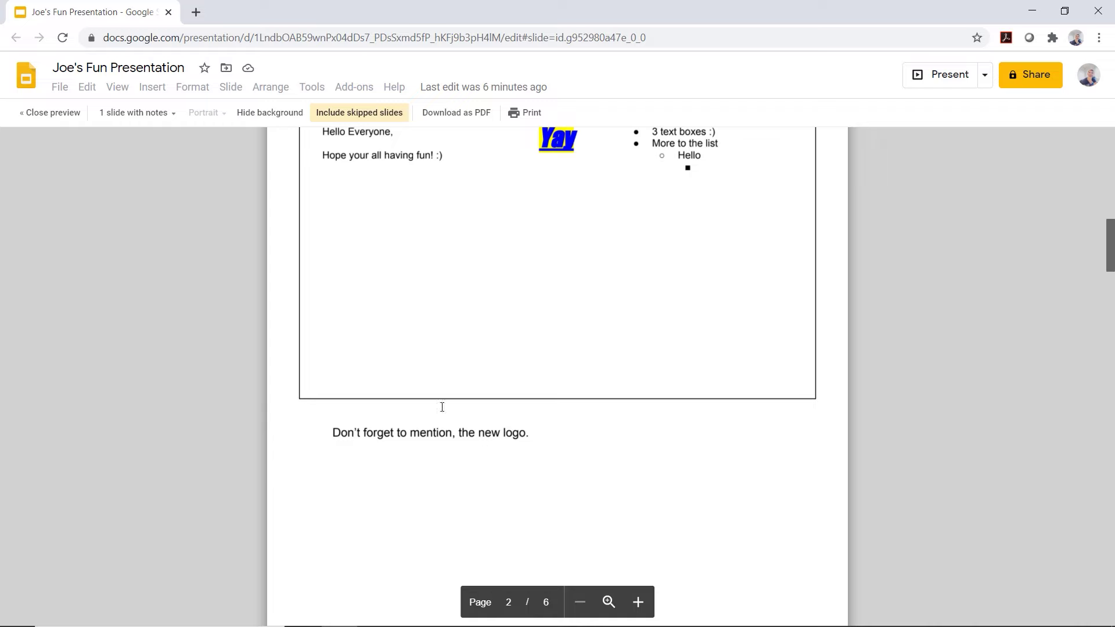
{"action": "left_click", "coordinate": [154, 114]}
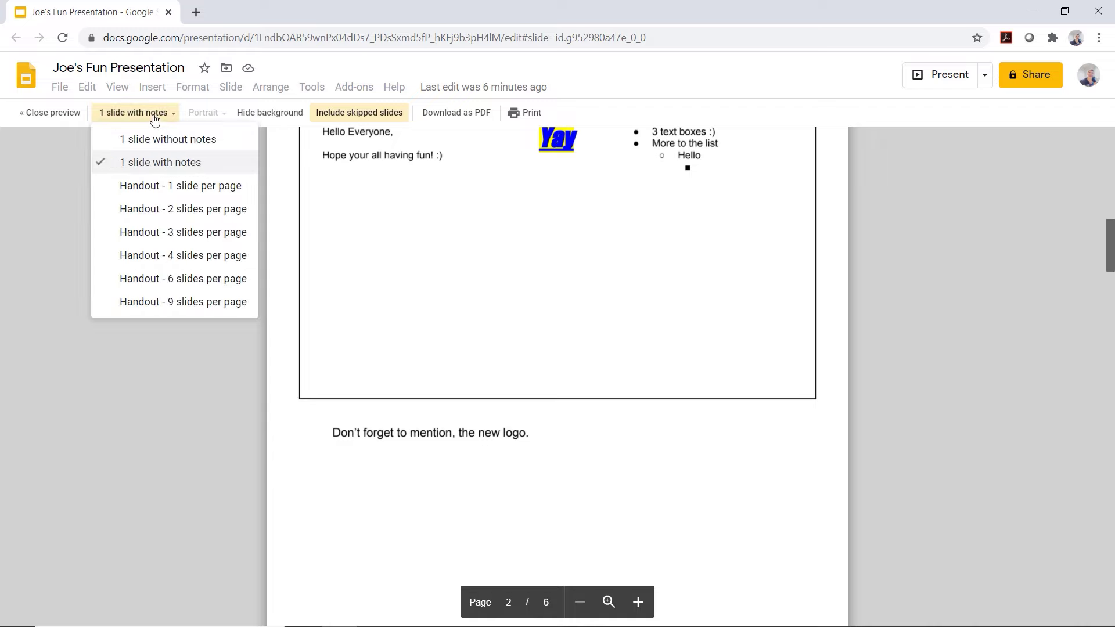
{"action": "left_click", "coordinate": [191, 186]}
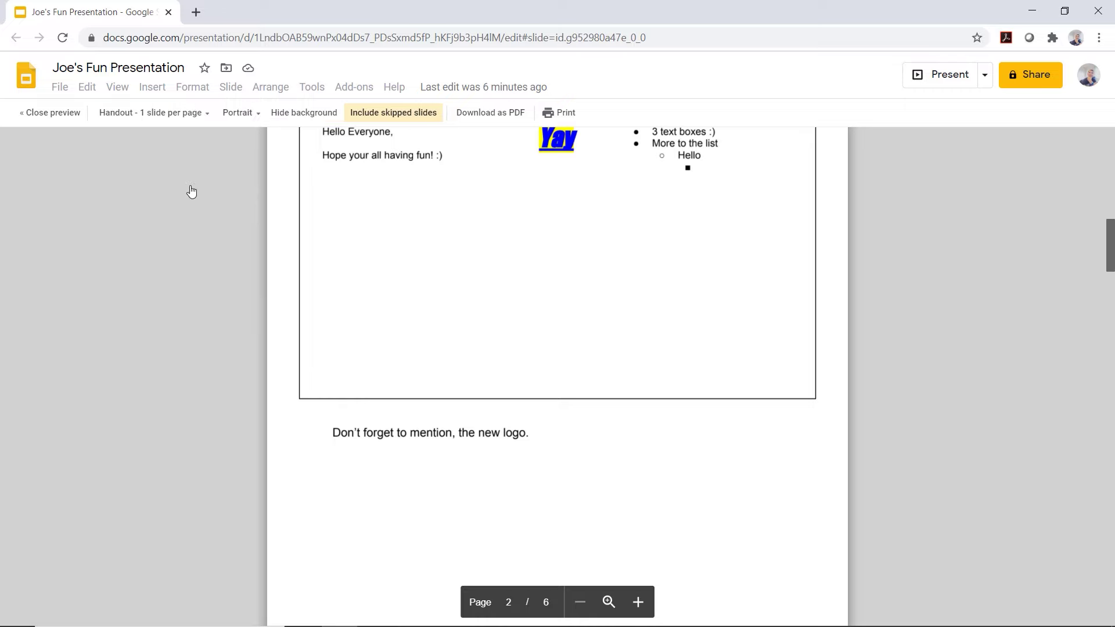
{"action": "scroll", "coordinate": [454, 325], "scroll_direction": "down", "scroll_amount": 2}
{"action": "scroll", "coordinate": [454, 325], "scroll_direction": "down", "scroll_amount": 4}
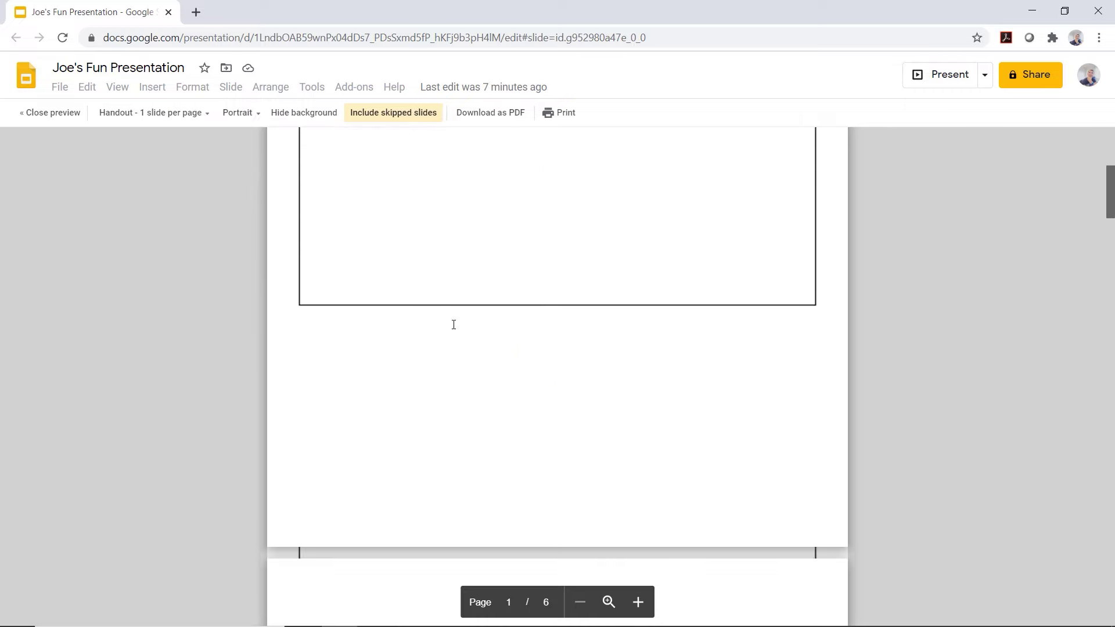
Switch the print layout to a 2-slide handout, then a 6-slide handout
{"action": "left_click", "coordinate": [152, 115]}
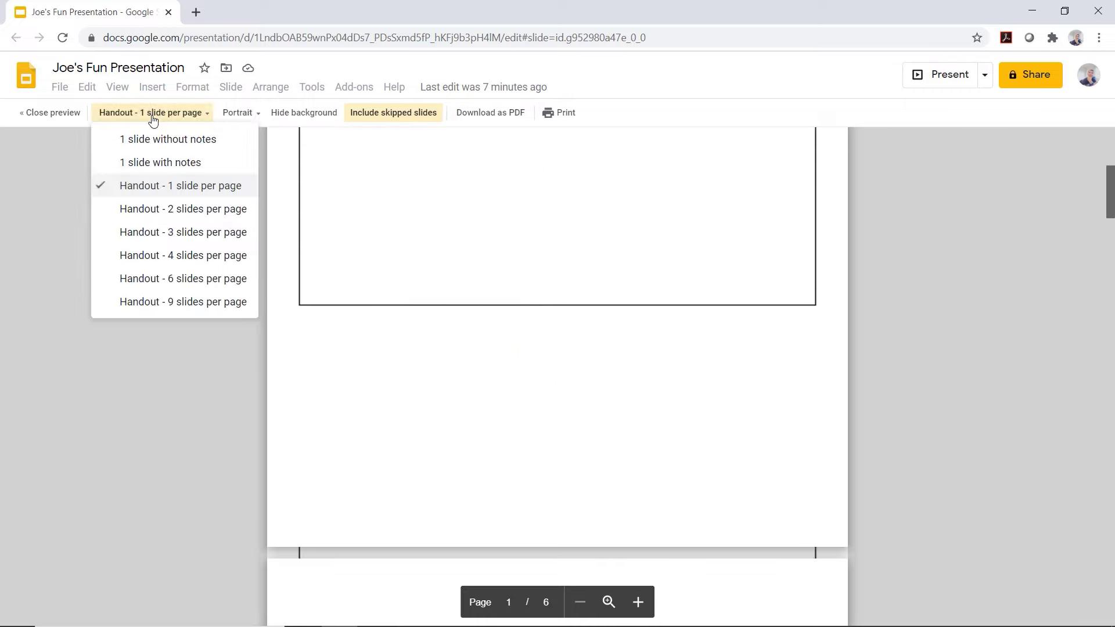
{"action": "left_click", "coordinate": [180, 209]}
{"action": "scroll", "coordinate": [482, 302], "scroll_direction": "down", "scroll_amount": 2}
{"action": "scroll", "coordinate": [493, 303], "scroll_direction": "down", "scroll_amount": 4}
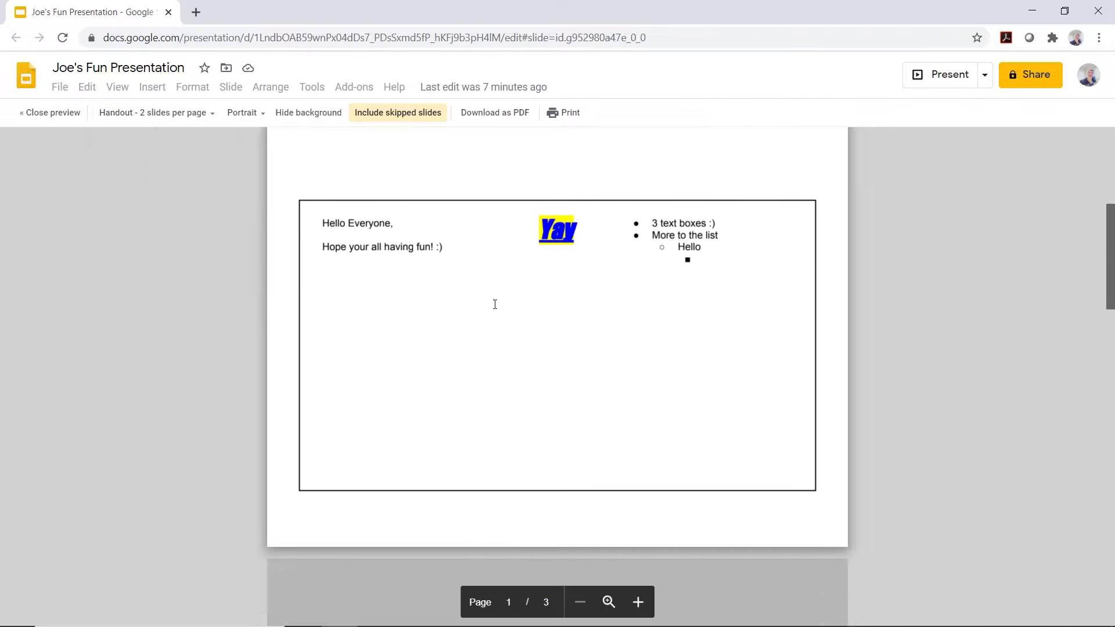
{"action": "left_click", "coordinate": [156, 116]}
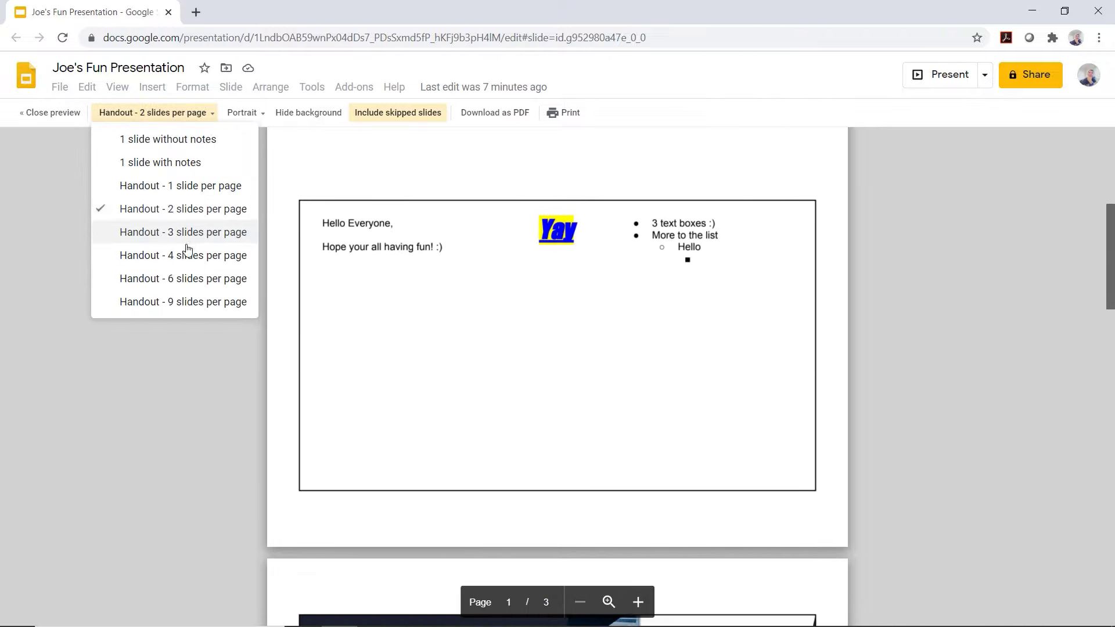
{"action": "left_click", "coordinate": [193, 282]}
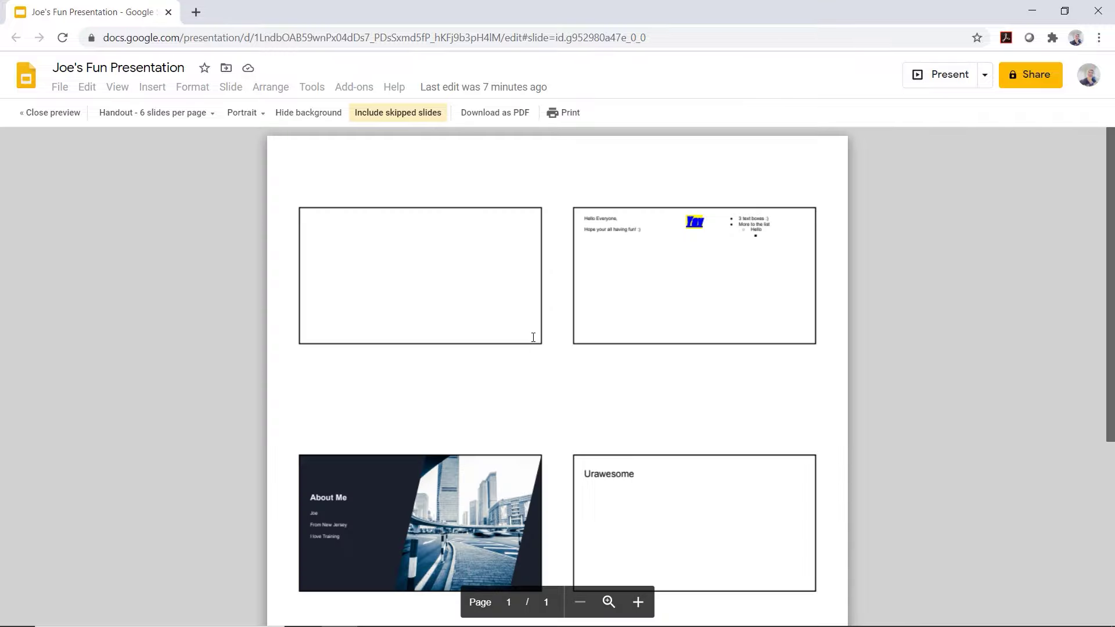
{"action": "scroll", "coordinate": [533, 337], "scroll_direction": "down", "scroll_amount": 3}
{"action": "scroll", "coordinate": [533, 337], "scroll_direction": "down", "scroll_amount": 2}
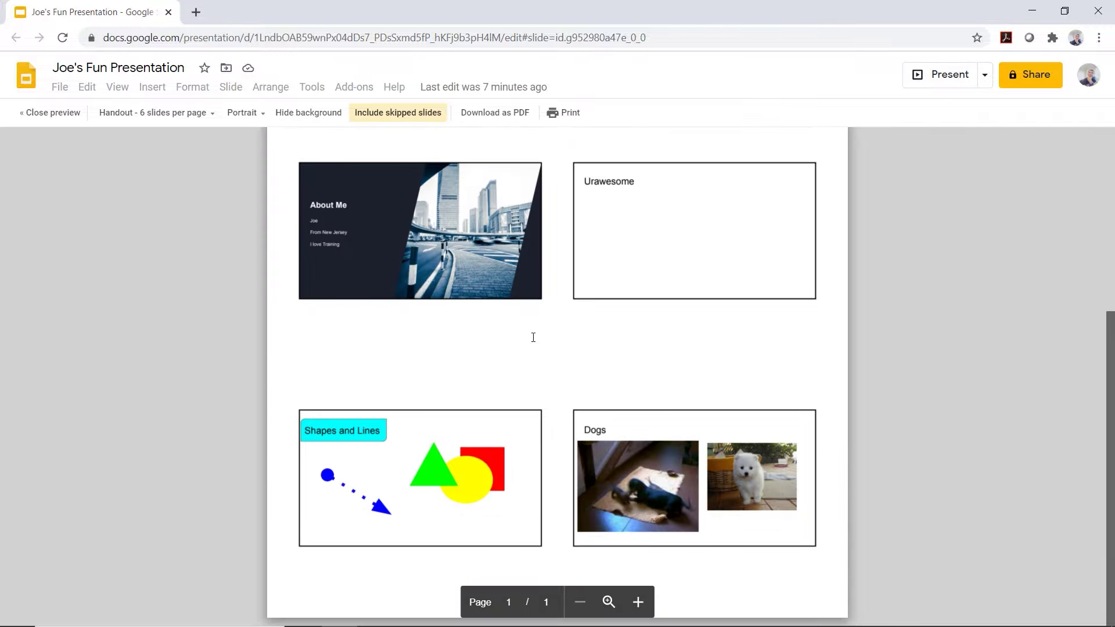
Set the 6-slide handout to Landscape orientation and close the print preview
{"action": "scroll", "coordinate": [249, 206], "scroll_direction": "up", "scroll_amount": 2}
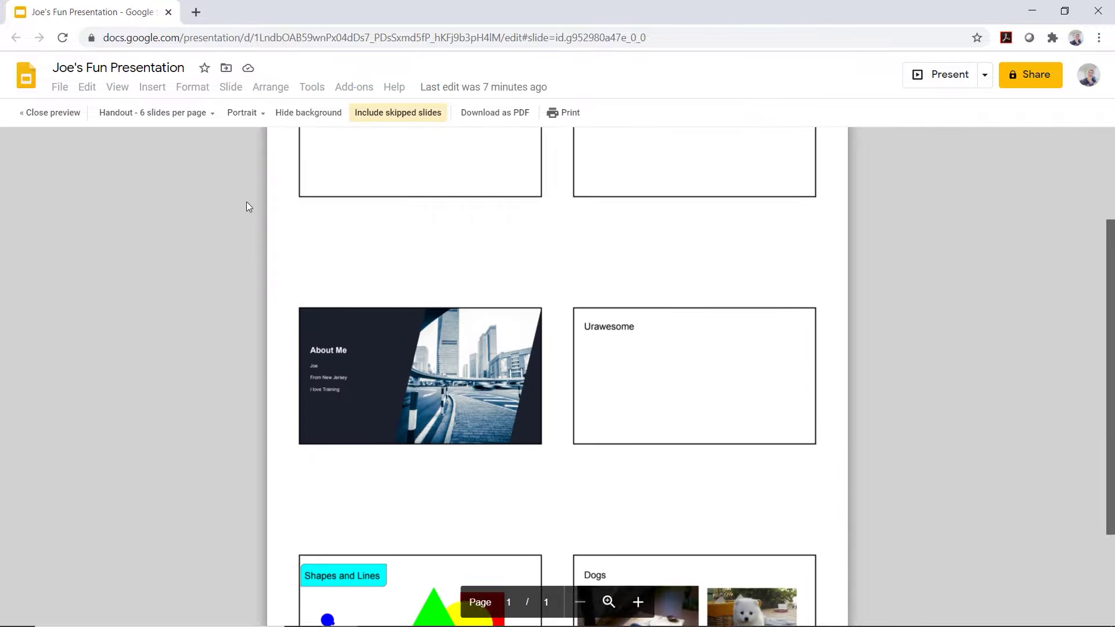
{"action": "scroll", "coordinate": [238, 168], "scroll_direction": "up", "scroll_amount": 2}
{"action": "left_click", "coordinate": [243, 114]}
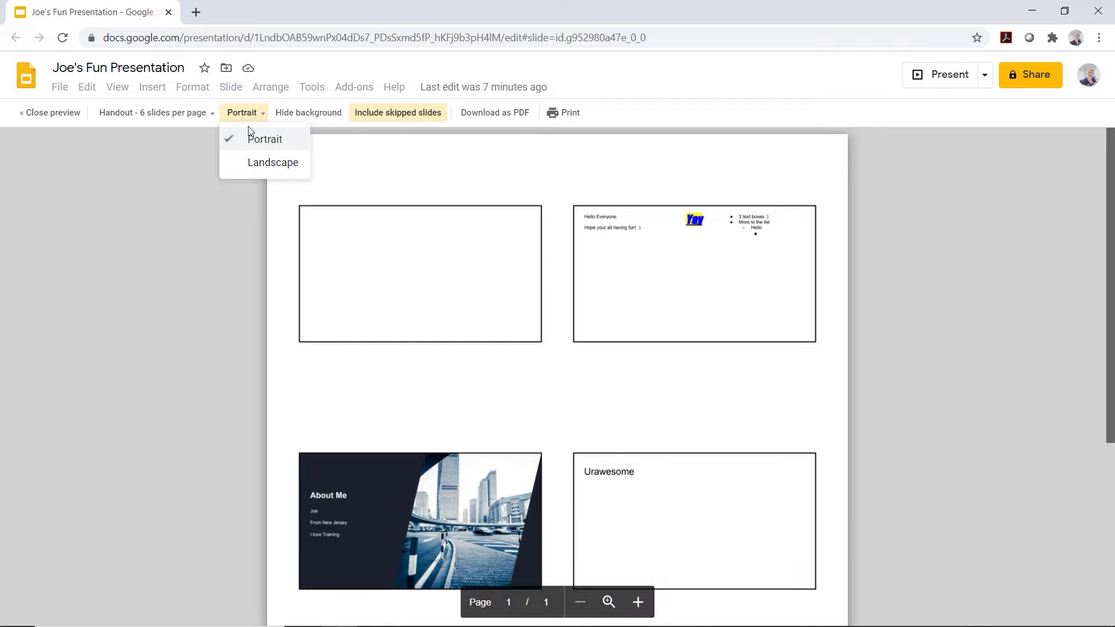
{"action": "left_click", "coordinate": [285, 170]}
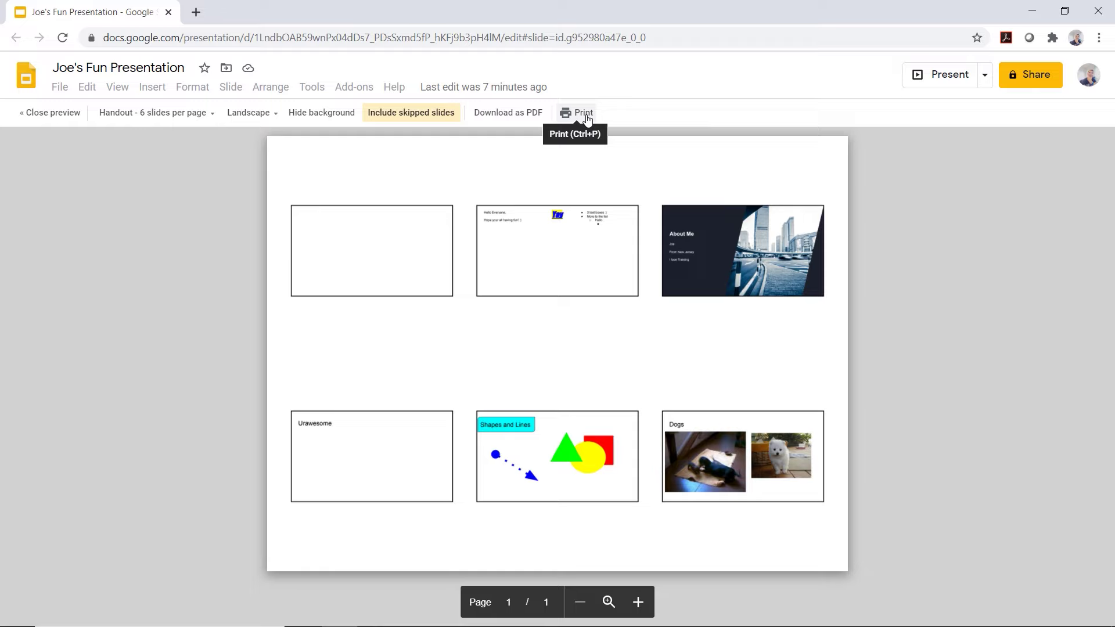
{"action": "left_click", "coordinate": [65, 115]}
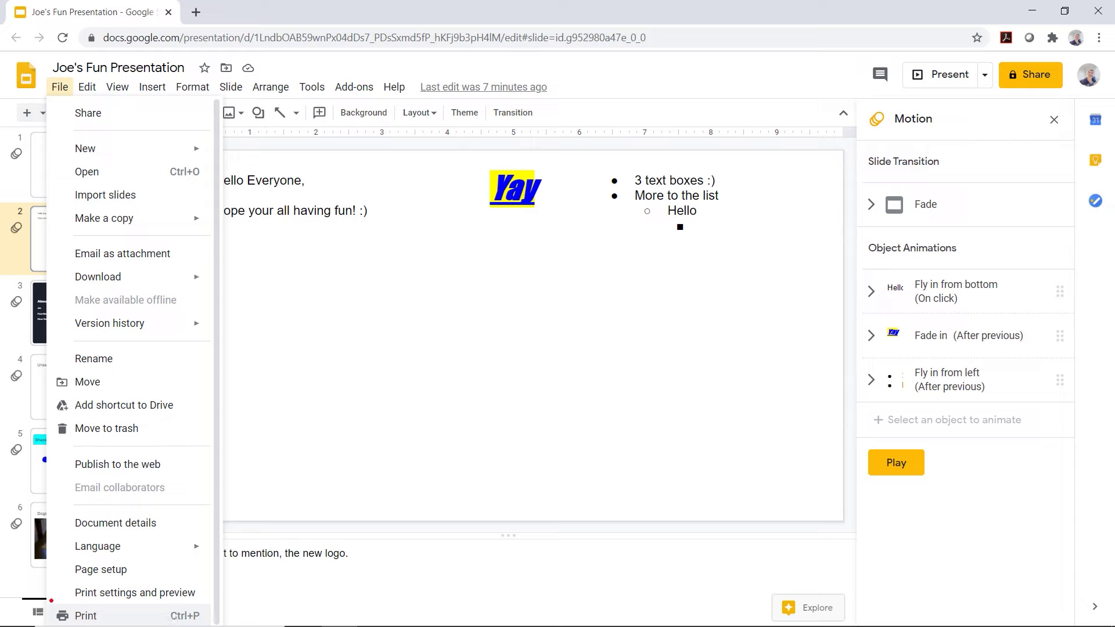
Open the File menu to reach the Email as attachment option
{"action": "mouse_move", "coordinate": [51, 600]}
{"action": "left_mouse_down"}
{"action": "mouse_move", "coordinate": [220, 626]}
{"action": "mouse_move", "coordinate": [274, 603]}
{"action": "left_mouse_up"}
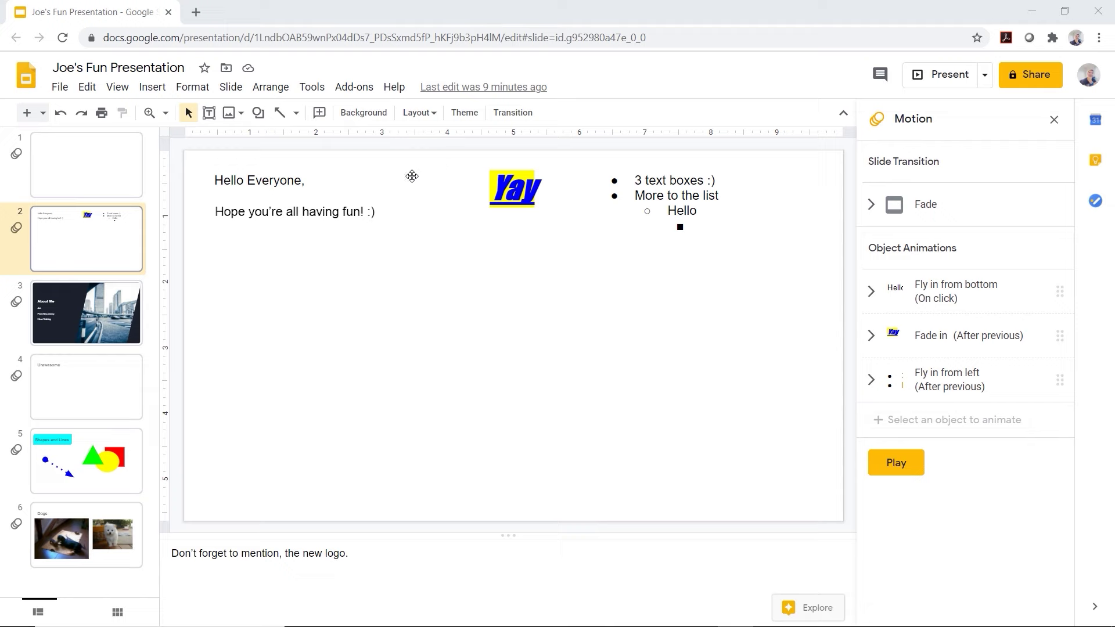
{"action": "left_click", "coordinate": [60, 87]}
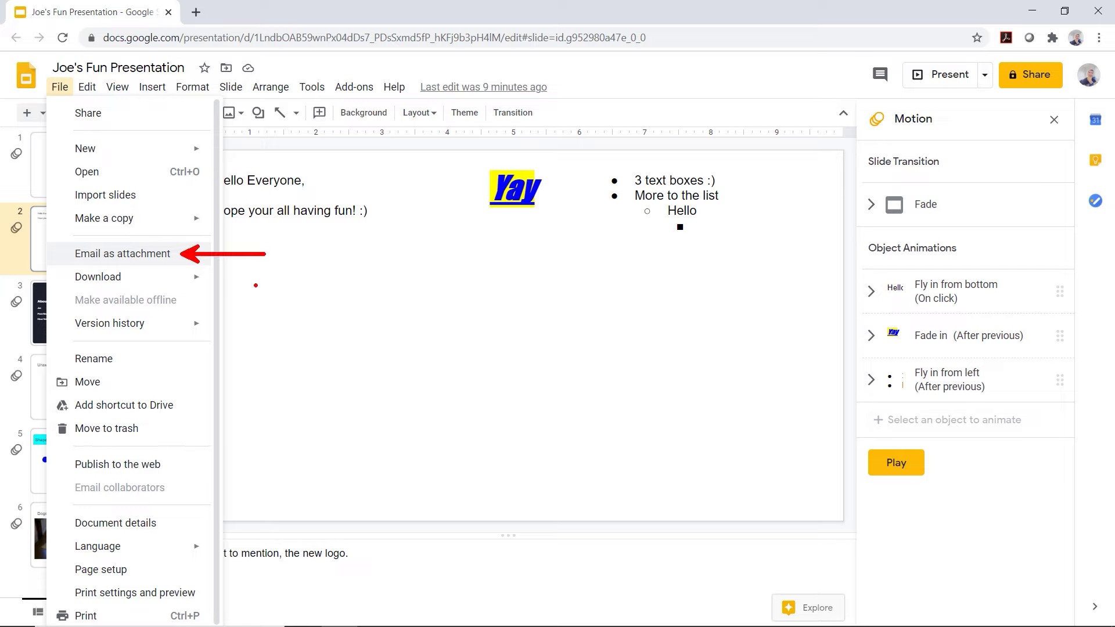
Open Email as attachment, leave 'send yourself a copy' unticked, and keep PDF format
{"action": "left_click", "coordinate": [129, 253]}
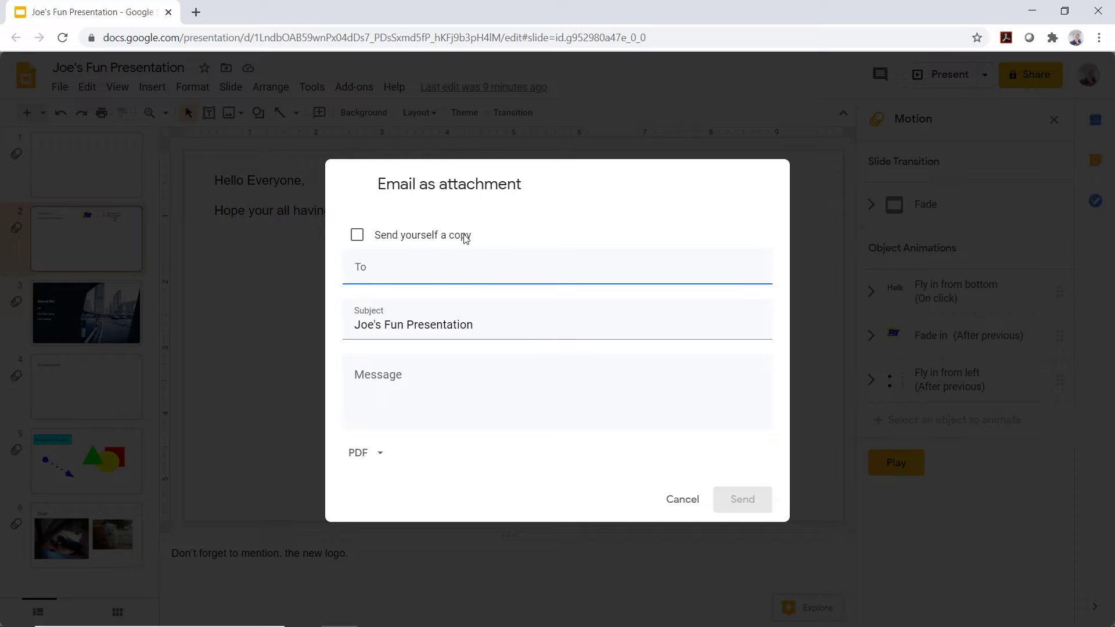
{"action": "left_click", "coordinate": [357, 235]}
{"action": "left_click", "coordinate": [358, 239]}
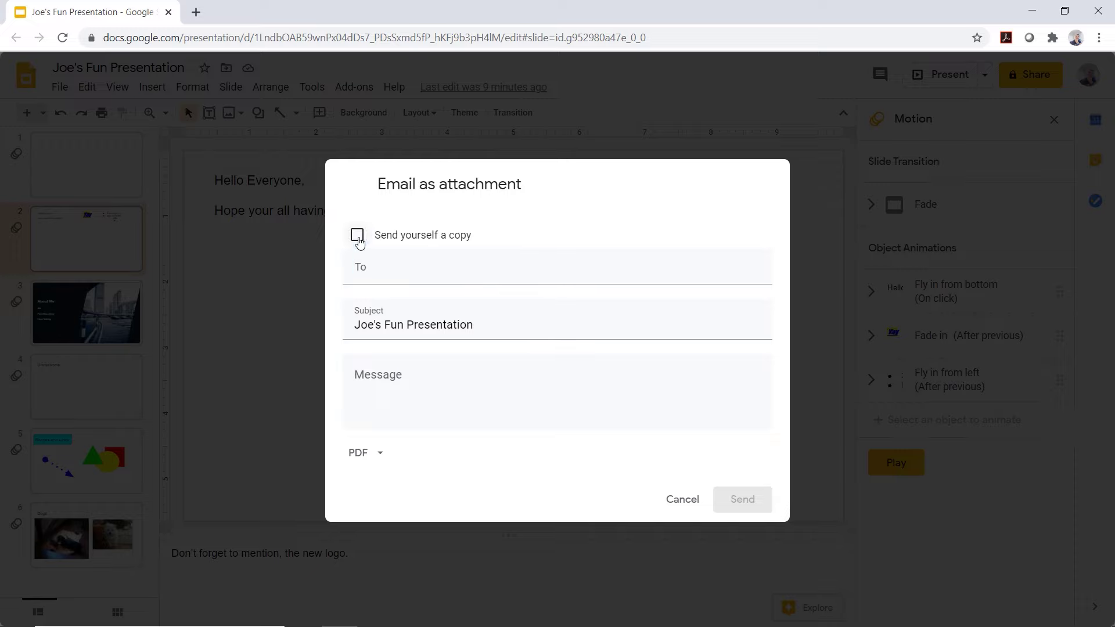
{"action": "left_click", "coordinate": [397, 274]}
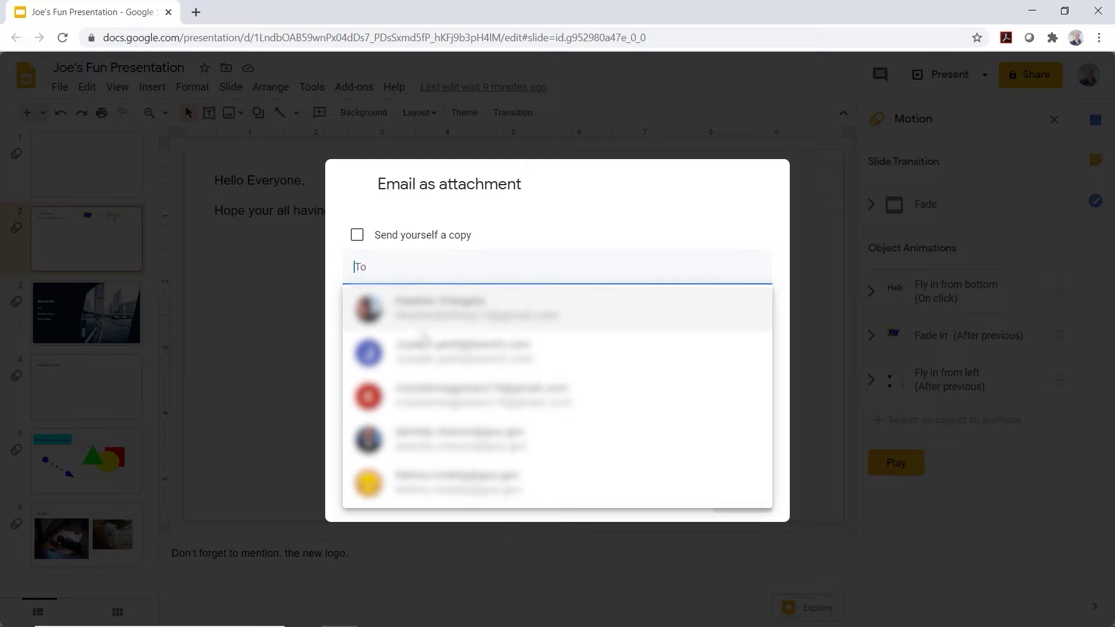
{"action": "left_click", "coordinate": [507, 229]}
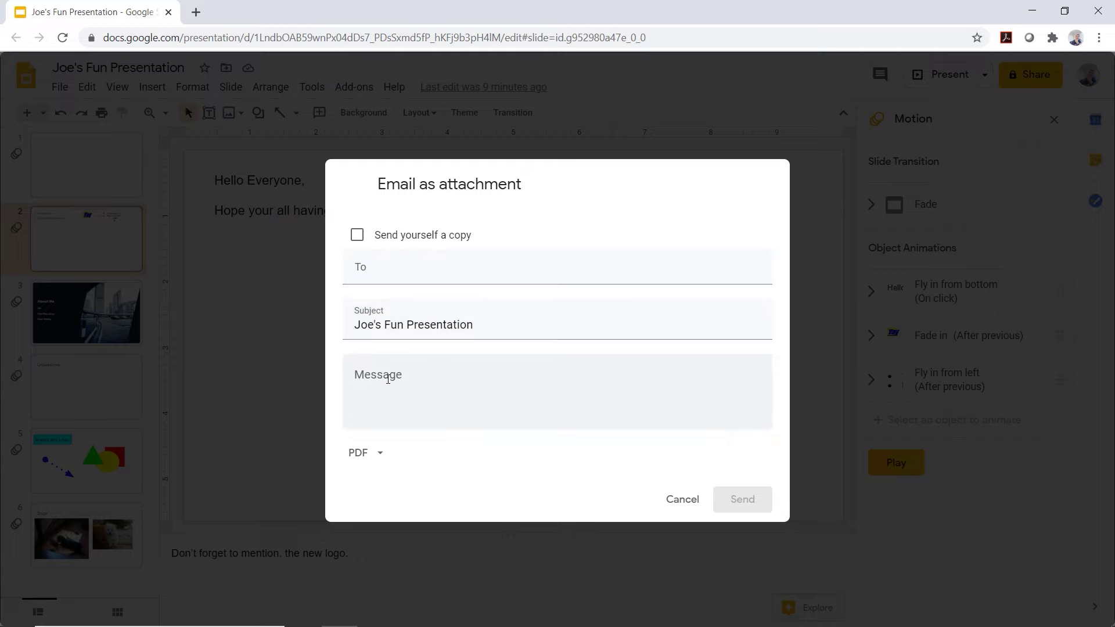
{"action": "left_click", "coordinate": [375, 458]}
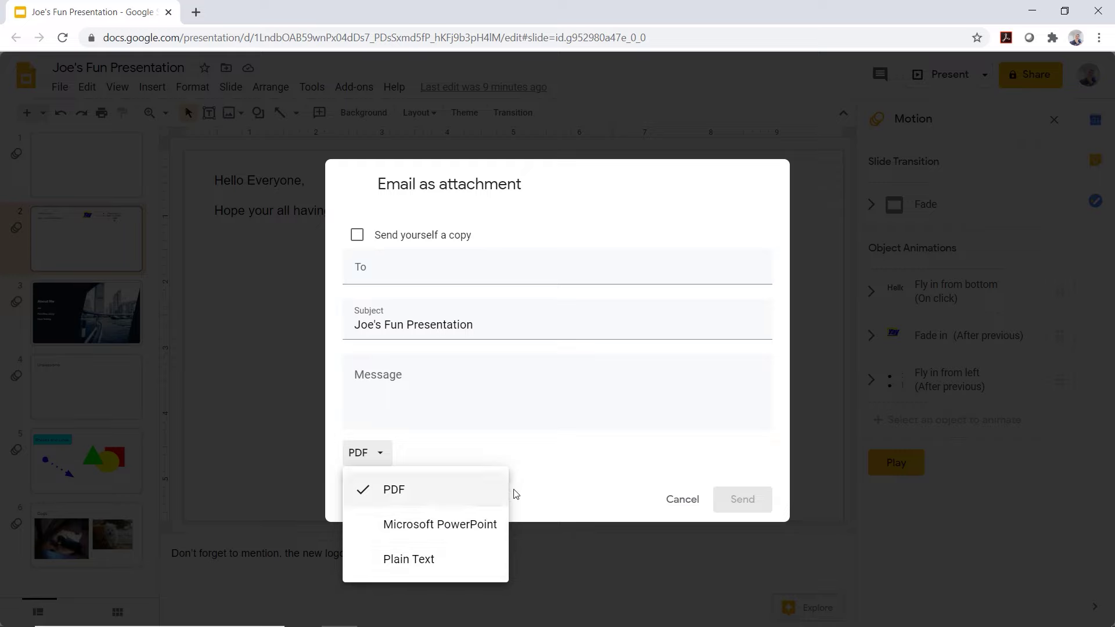
{"action": "left_click", "coordinate": [514, 455]}
Address the email to a suggested contact, write the message 'Fun', and send it
{"action": "left_click", "coordinate": [446, 379]}
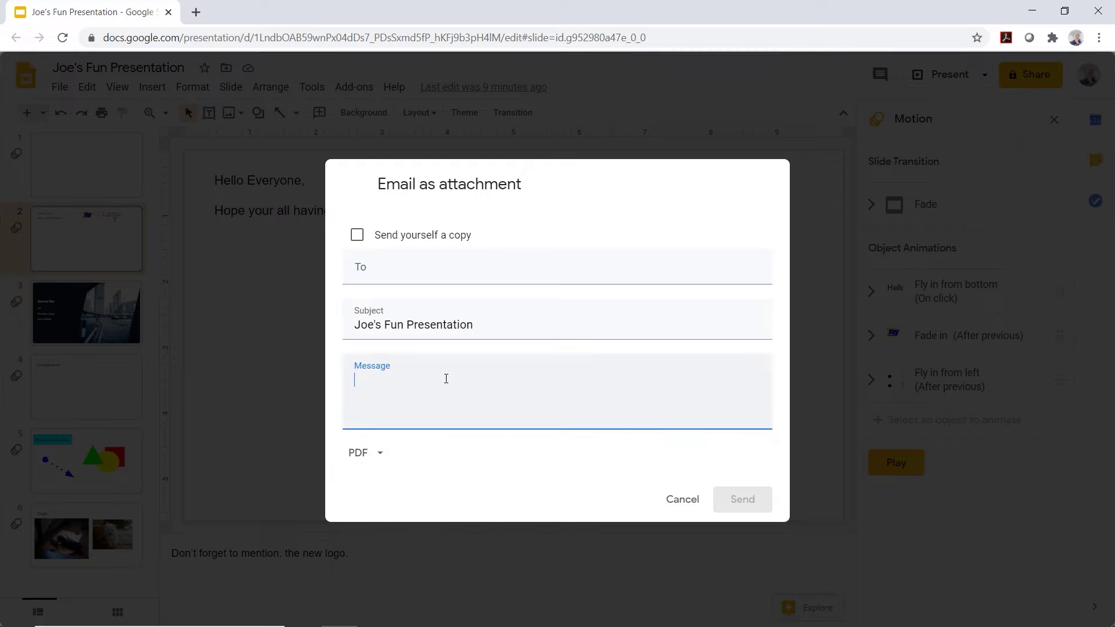
{"action": "left_click", "coordinate": [428, 269]}
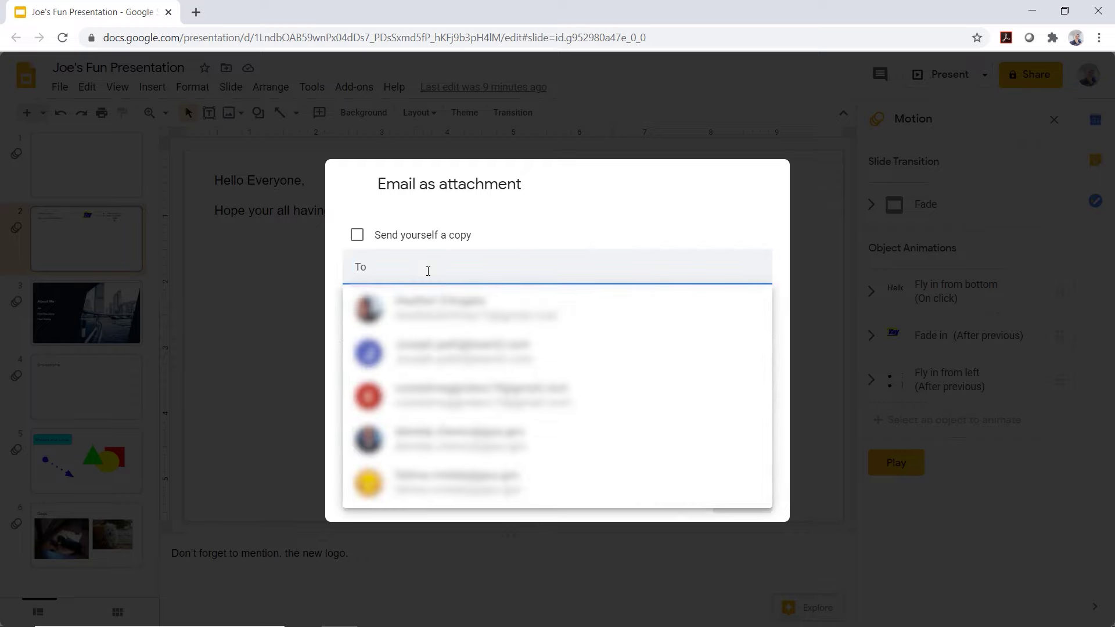
{"action": "left_click", "coordinate": [446, 353]}
{"action": "left_click", "coordinate": [396, 397]}
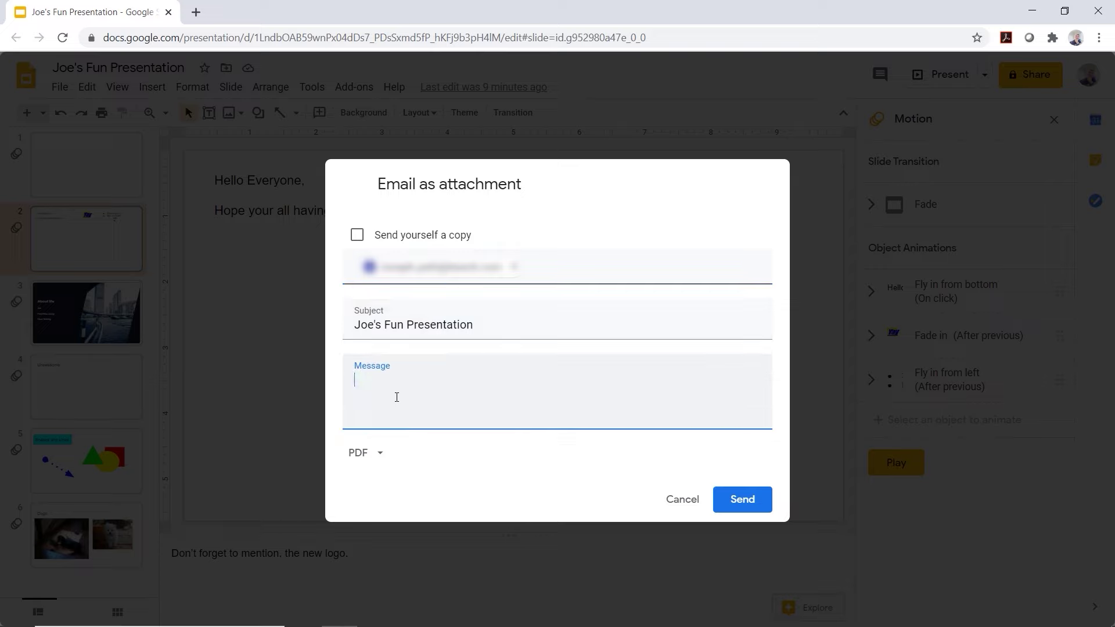
{"action": "type", "text": "Fun"}
{"action": "left_click", "coordinate": [747, 505]}
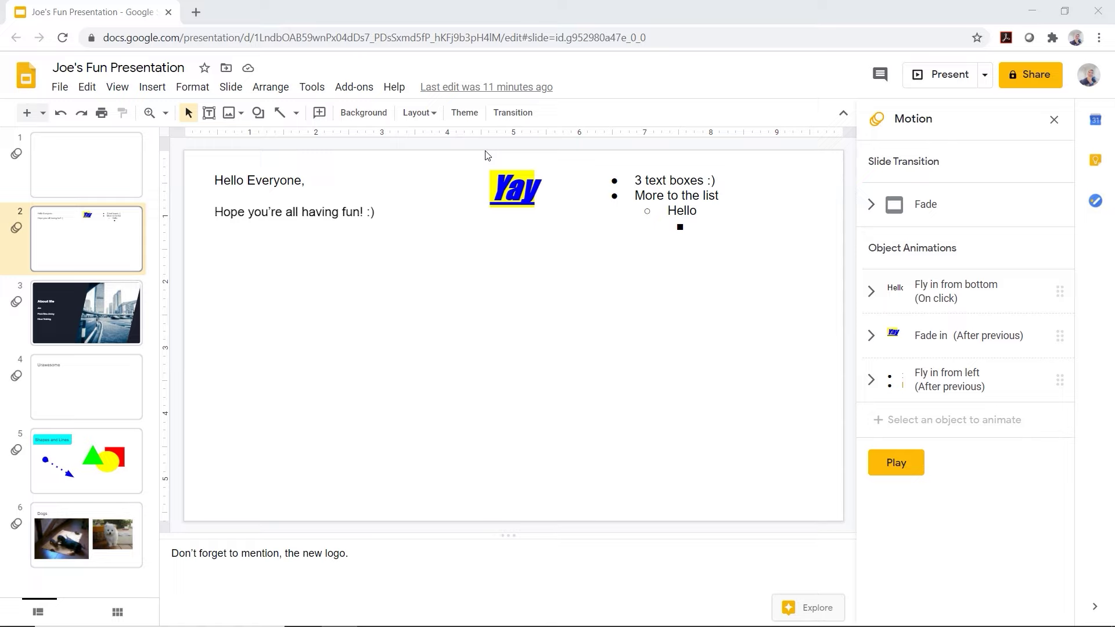
In Publish to the web, set the link to 3-second auto-advance, autostart and restart after the last slide
{"action": "left_click", "coordinate": [60, 88]}
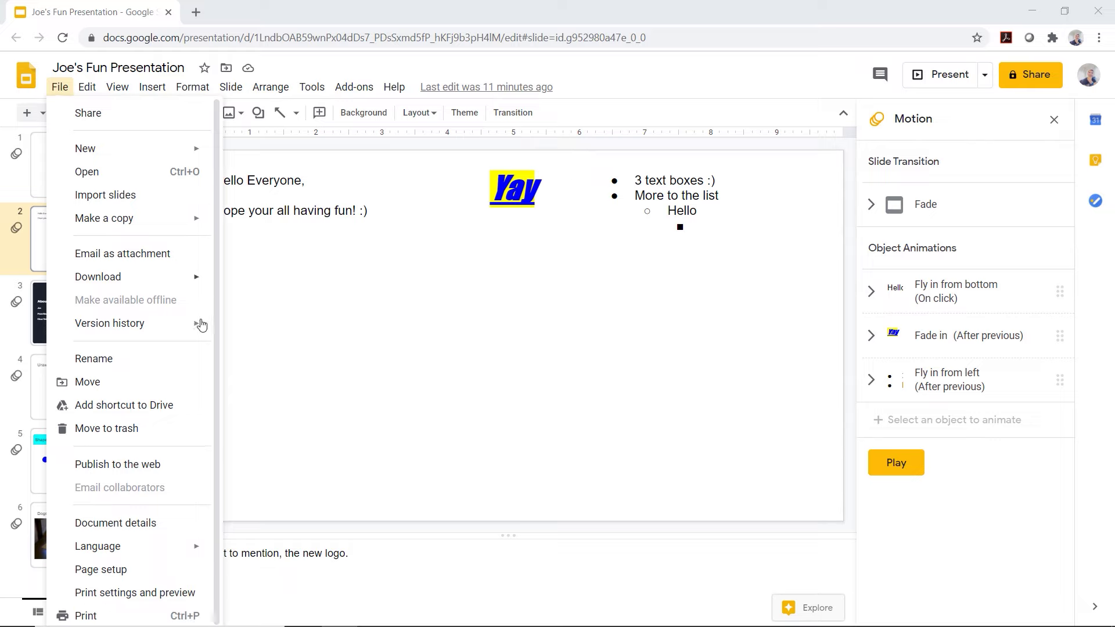
{"action": "left_click", "coordinate": [180, 470]}
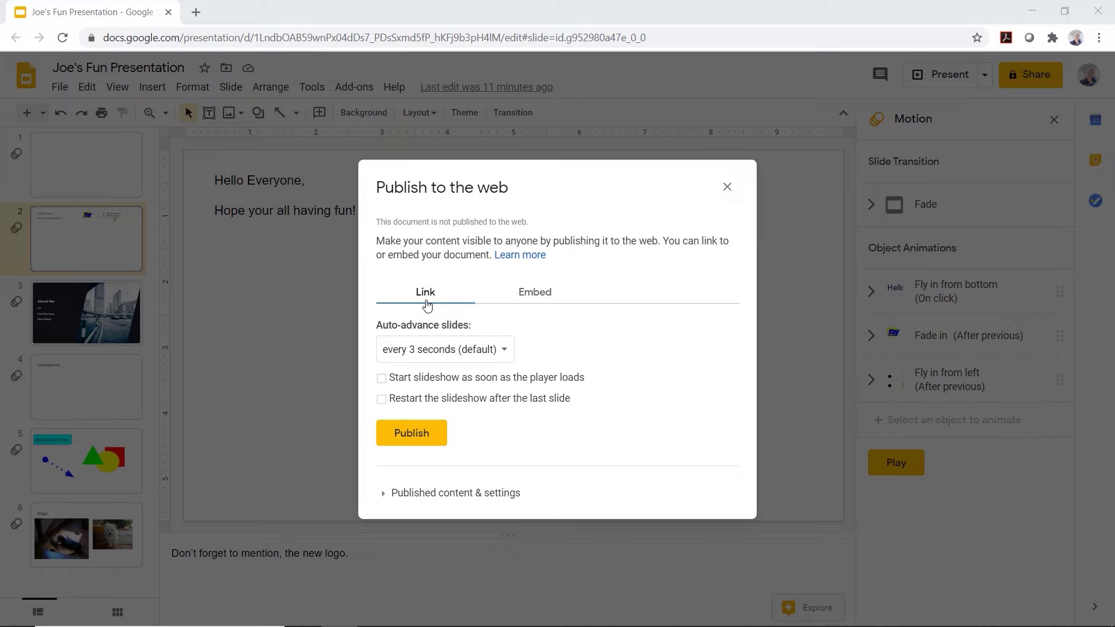
{"action": "left_click", "coordinate": [538, 300]}
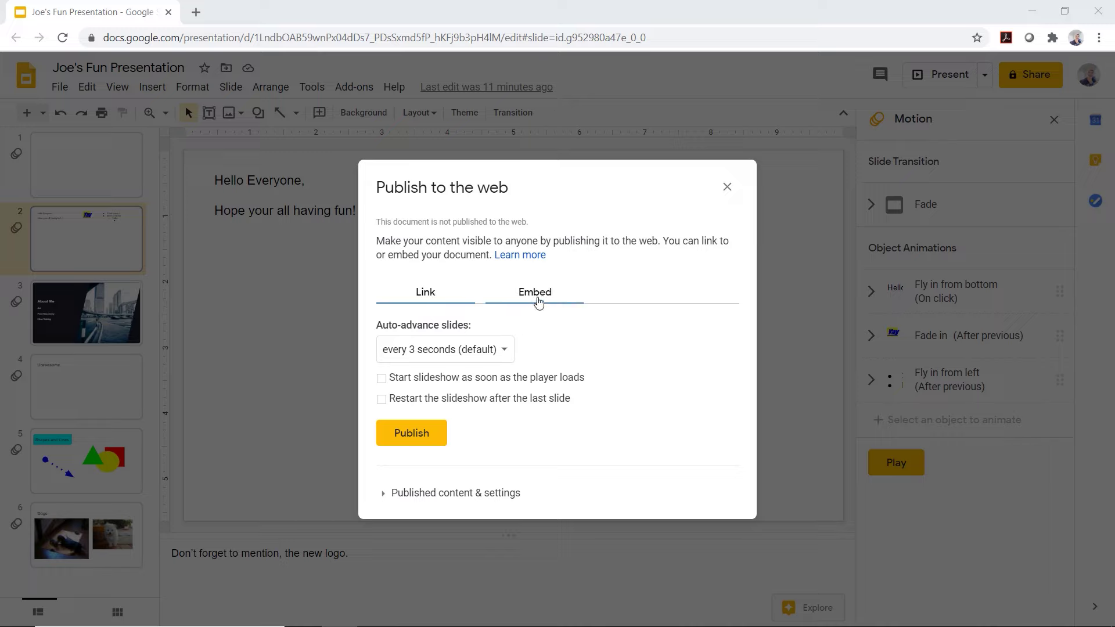
{"action": "left_click", "coordinate": [461, 297]}
{"action": "left_click", "coordinate": [495, 353]}
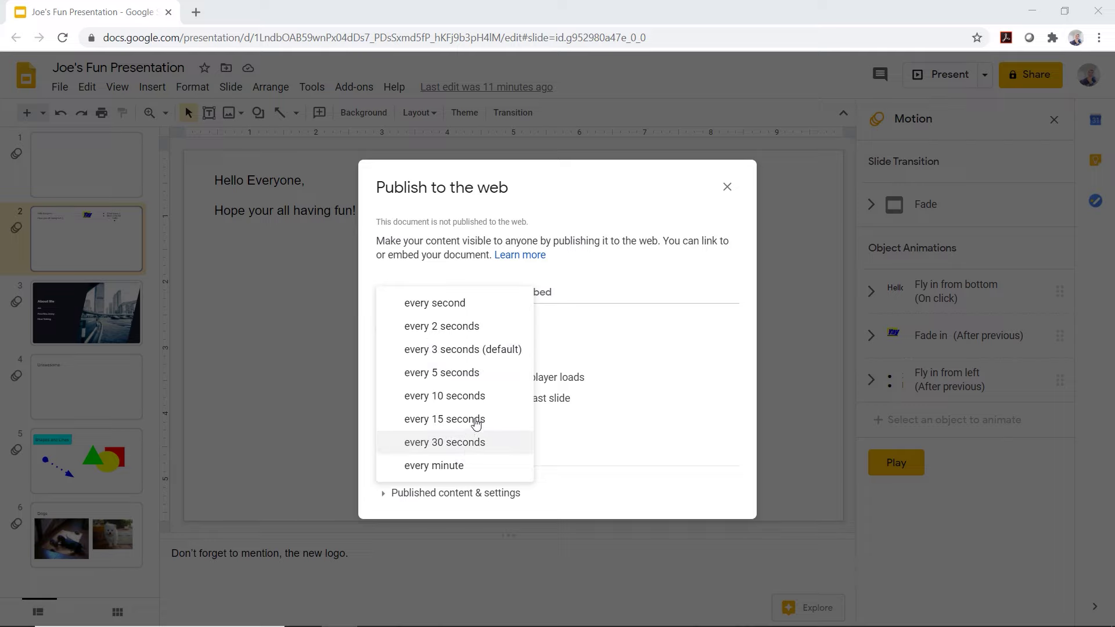
{"action": "left_click", "coordinate": [478, 357]}
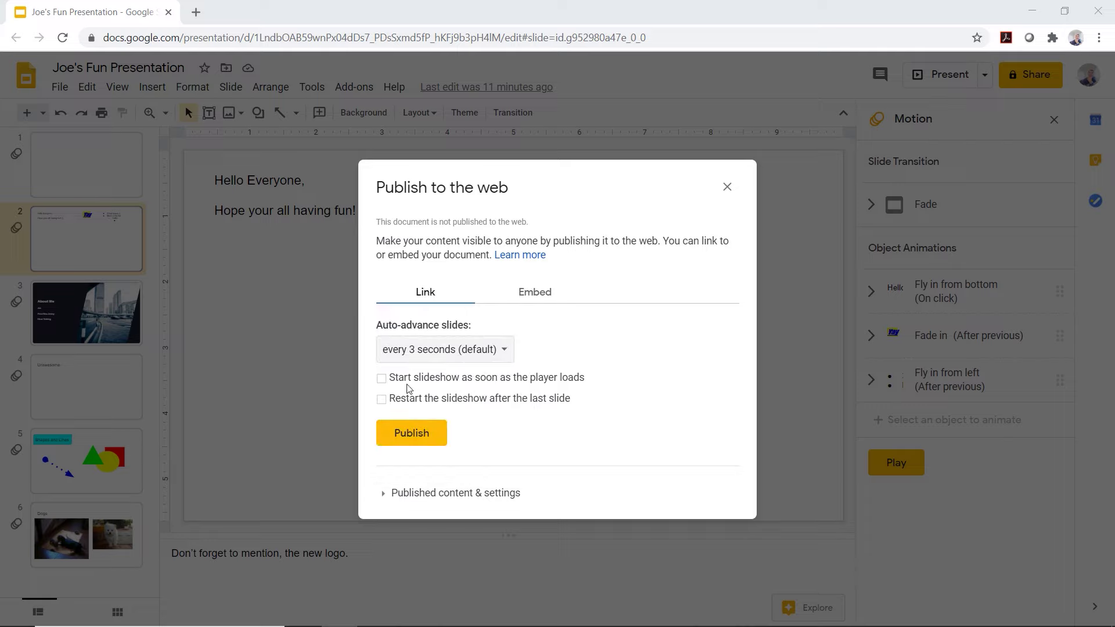
{"action": "left_click", "coordinate": [386, 381]}
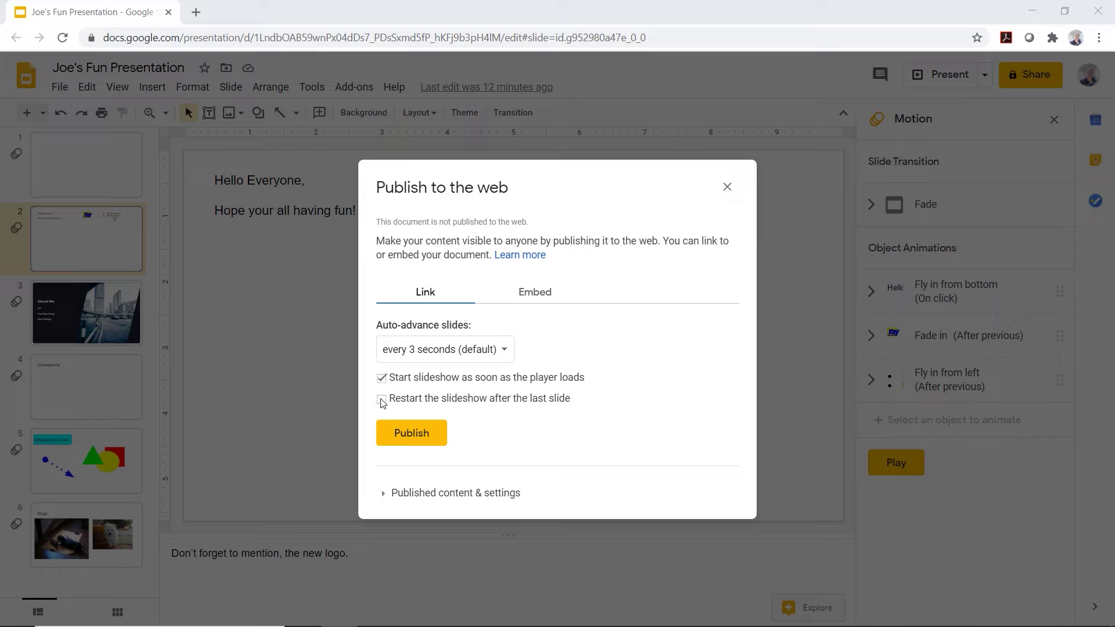
{"action": "left_click", "coordinate": [382, 401]}
{"action": "left_click", "coordinate": [465, 497]}
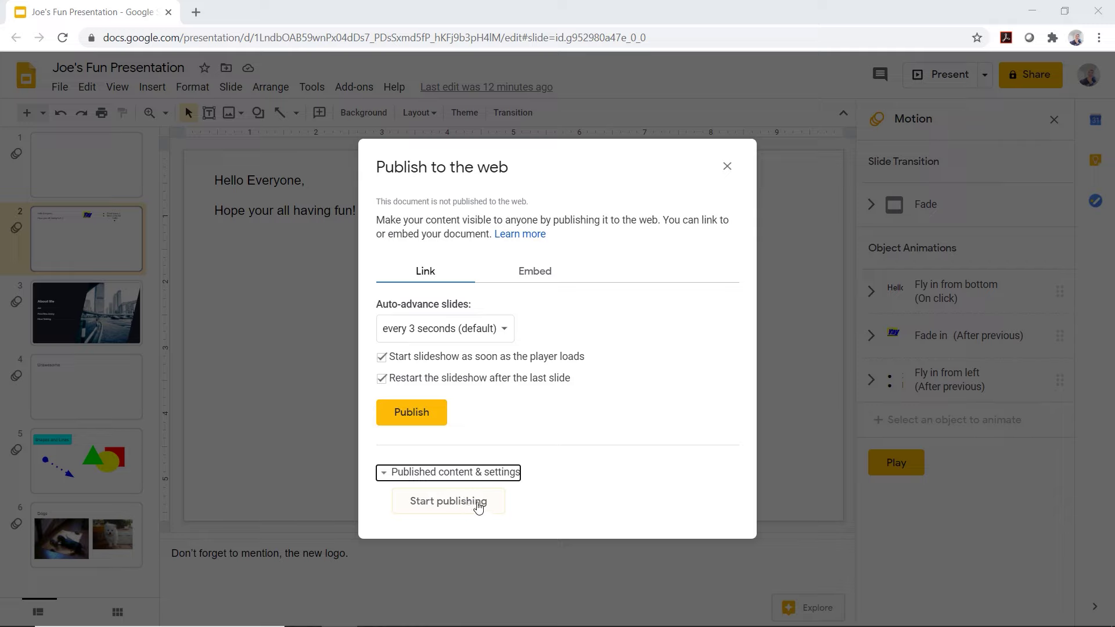
Set the embed to Large (1440x839), autostarting and looping after the last slide
{"action": "left_click", "coordinate": [537, 276]}
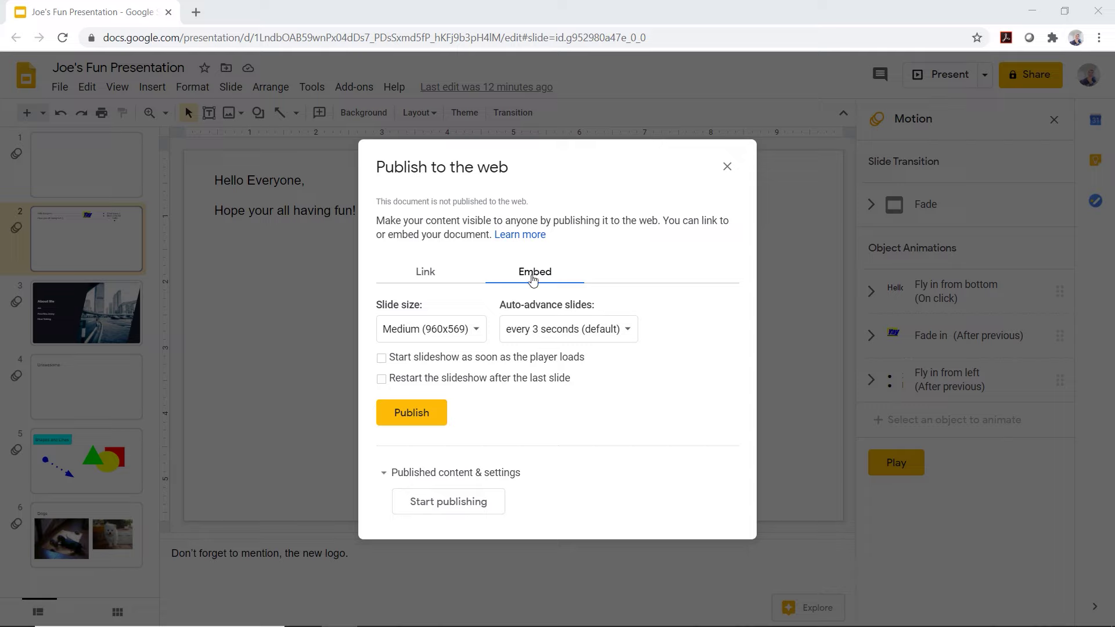
{"action": "left_click", "coordinate": [418, 329]}
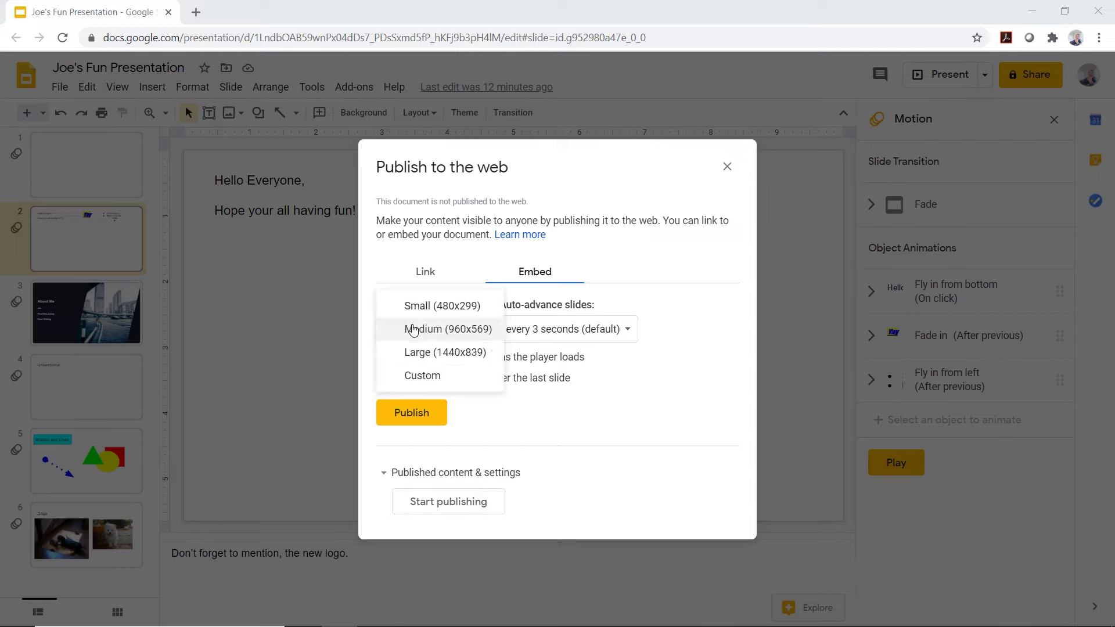
{"action": "left_click", "coordinate": [437, 353]}
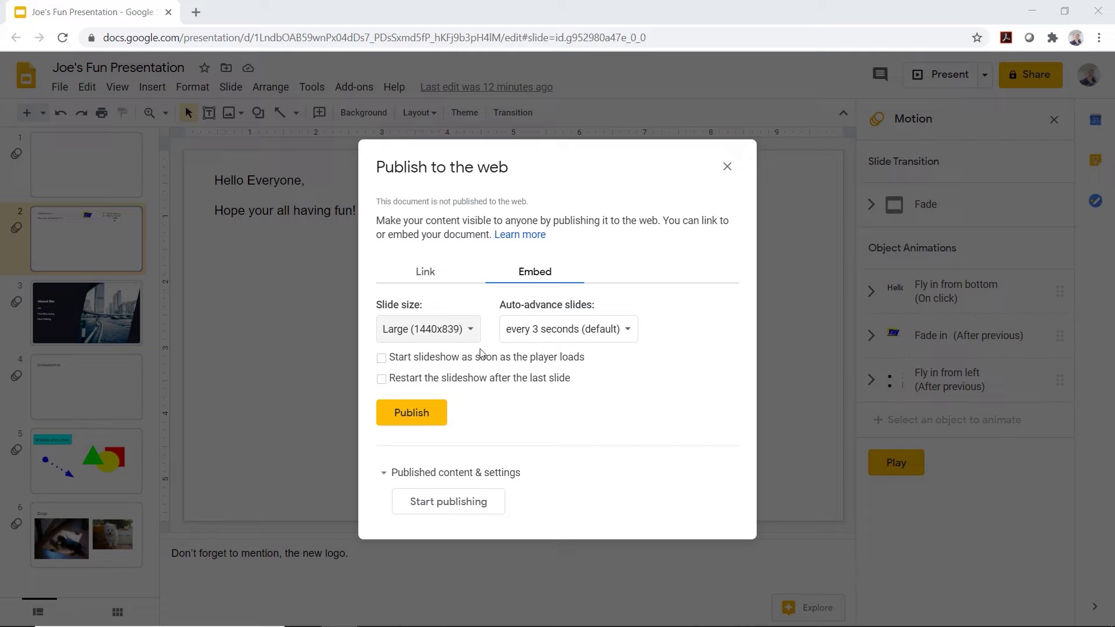
{"action": "left_click", "coordinate": [382, 358]}
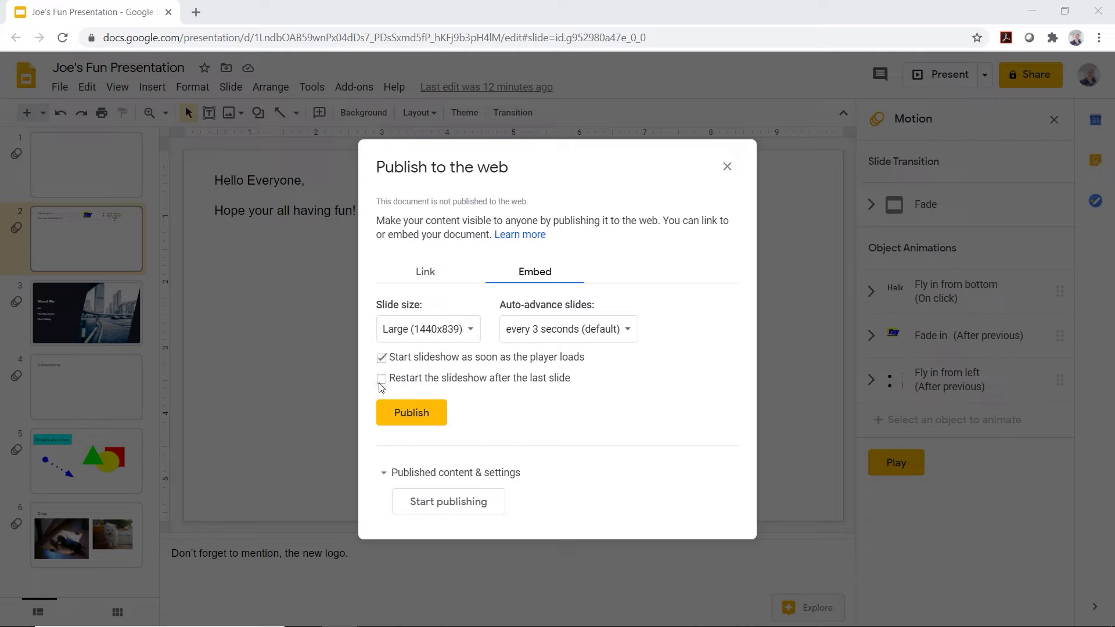
{"action": "left_click", "coordinate": [381, 379]}
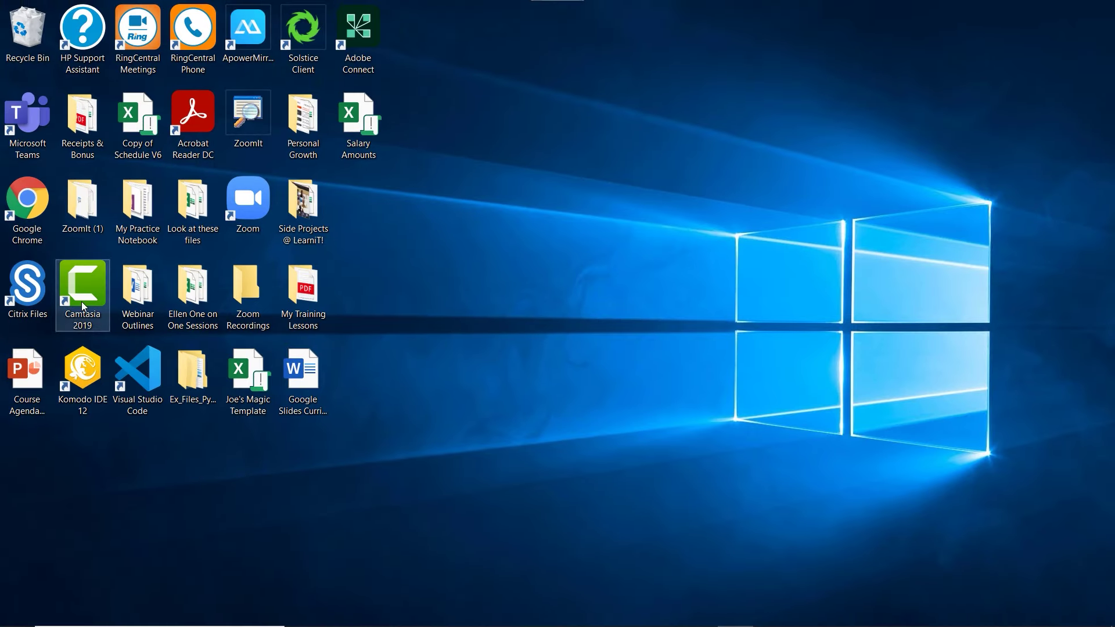
Launch Chrome, go to Google Slides via the apps grid, and add a second tab
{"action": "double_click", "coordinate": [28, 208]}
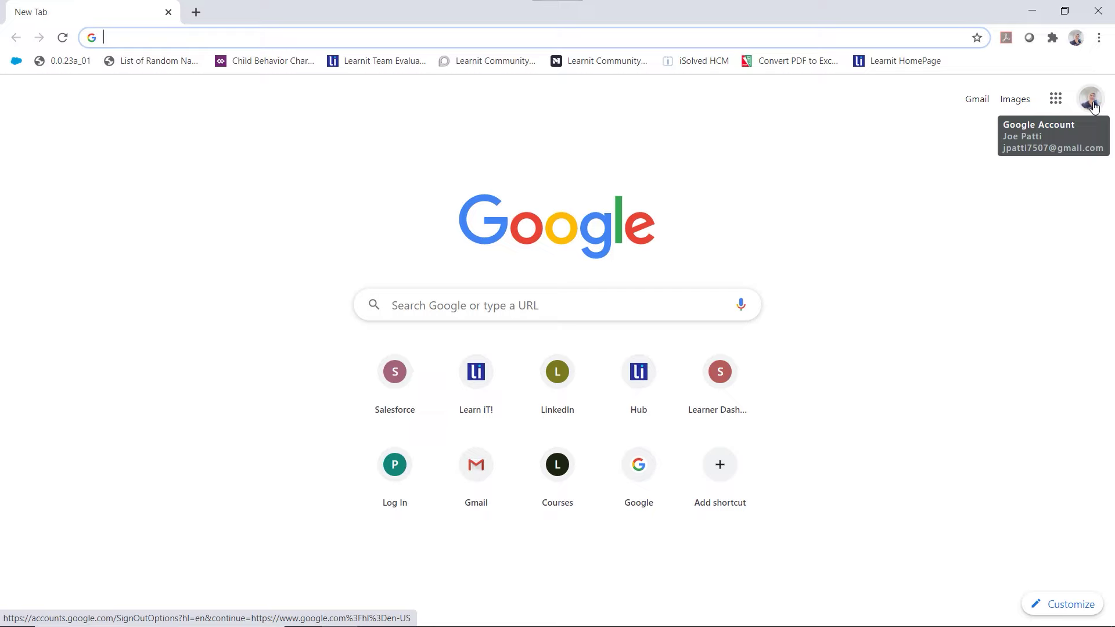
{"action": "left_click", "coordinate": [1057, 108]}
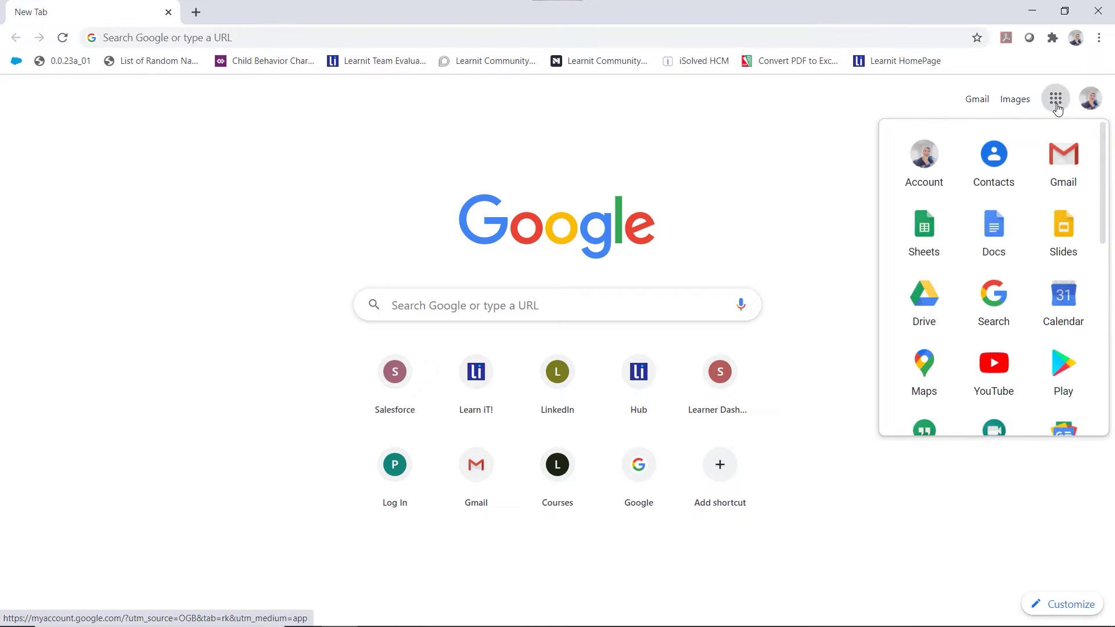
{"action": "left_click", "coordinate": [1080, 243]}
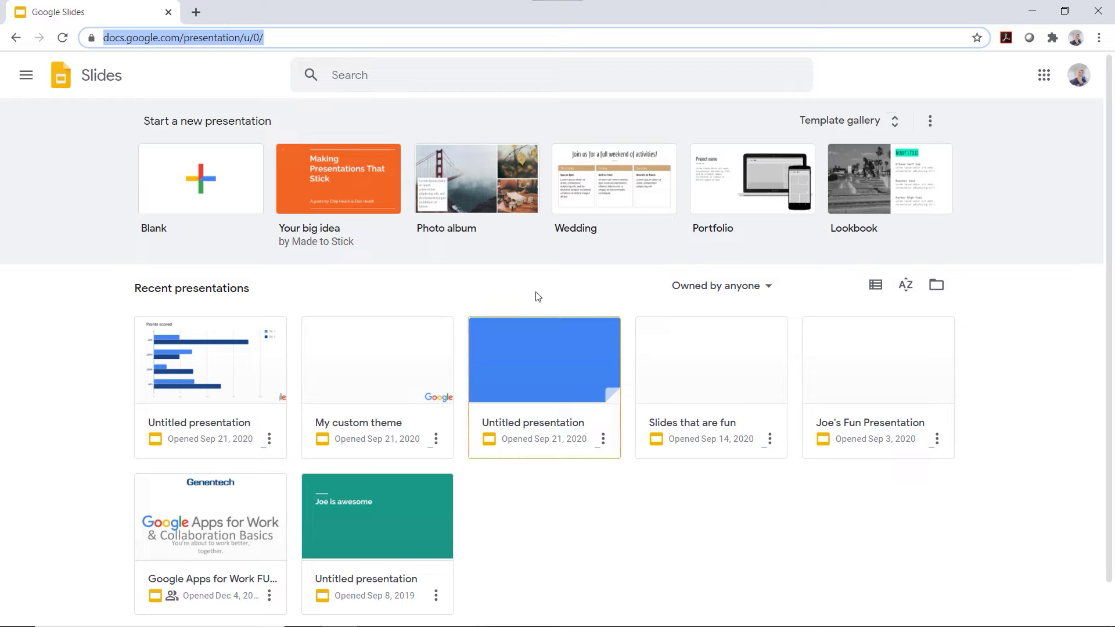
{"action": "left_click", "coordinate": [177, 186]}
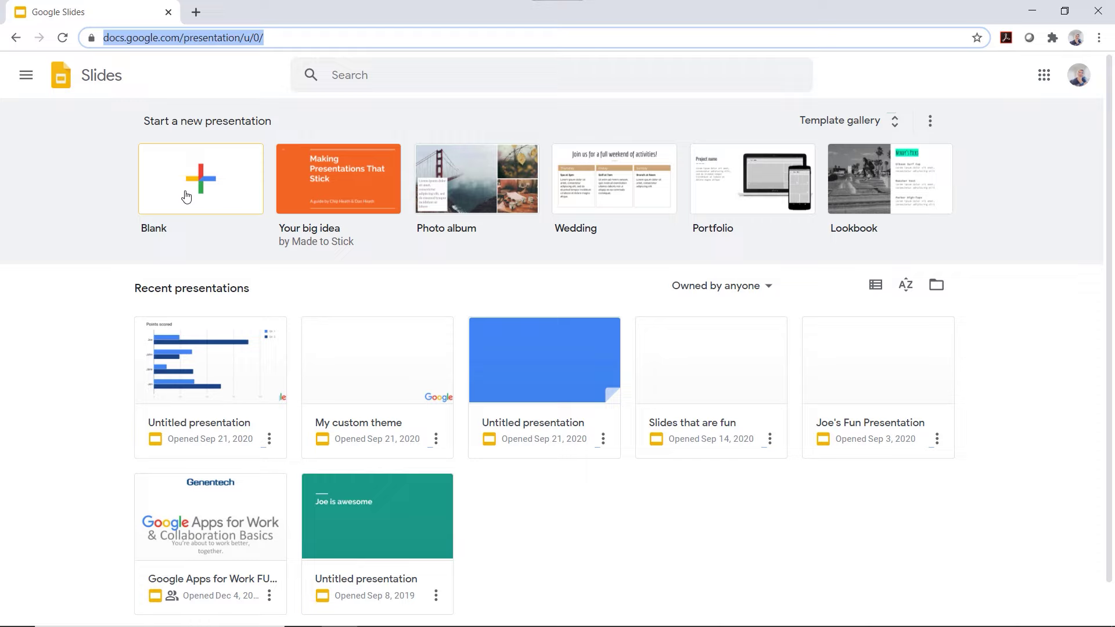
{"action": "left_click", "coordinate": [196, 12]}
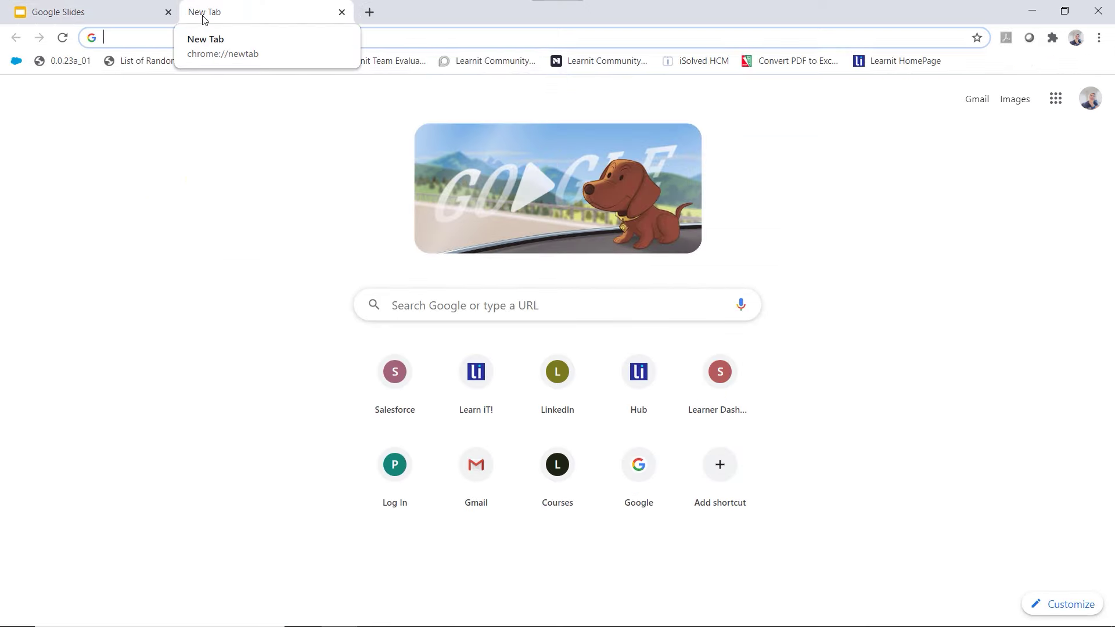
Enter slides.new in the address bar to create an Untitled presentation
{"action": "type", "text": "slides"}
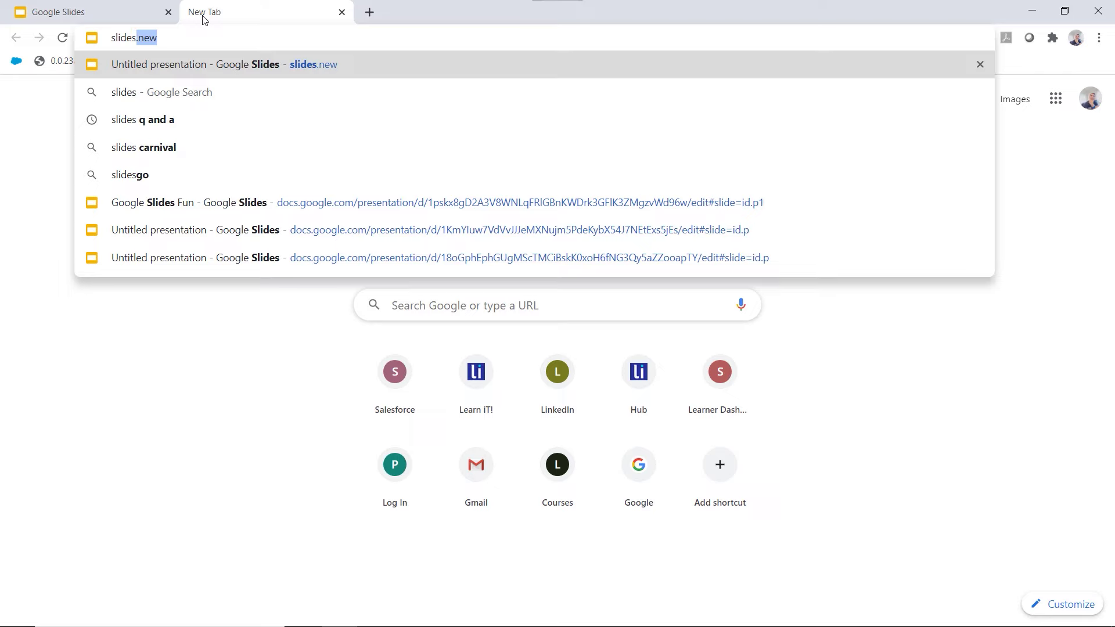
{"action": "type", "text": ".new"}
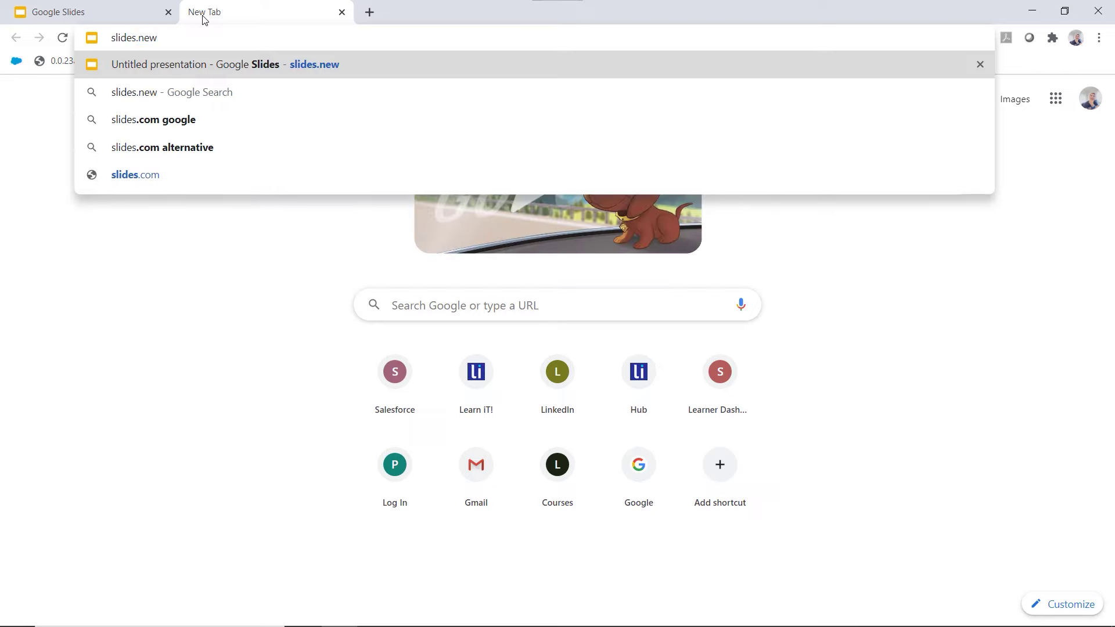
{"action": "key", "text": "Return"}
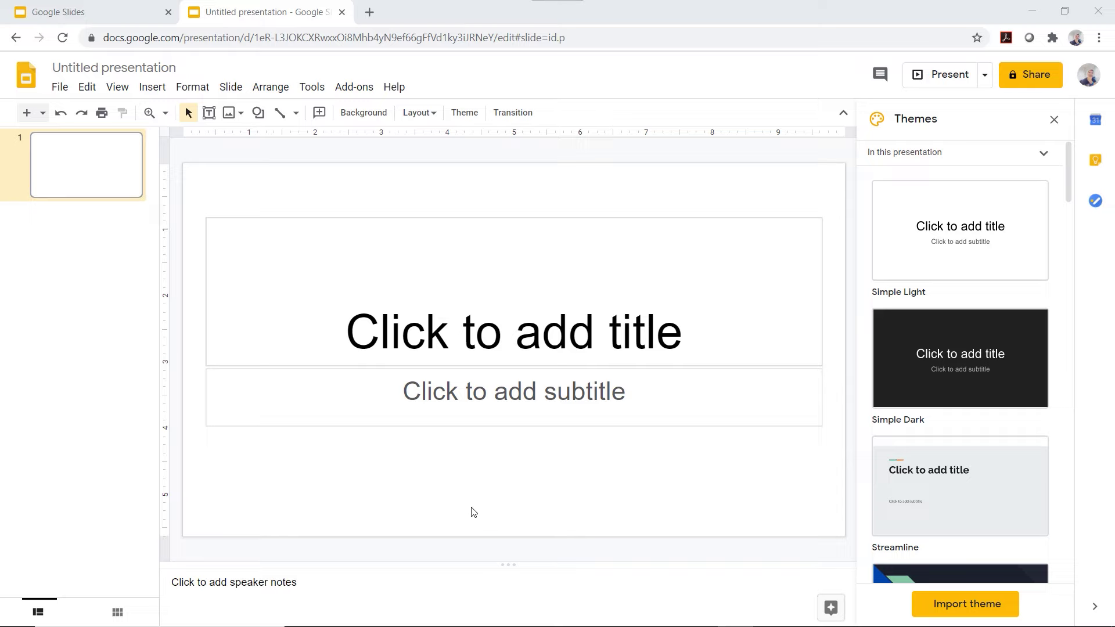
Look at the View menu, then bring up the Slide menu
{"action": "left_click", "coordinate": [124, 93]}
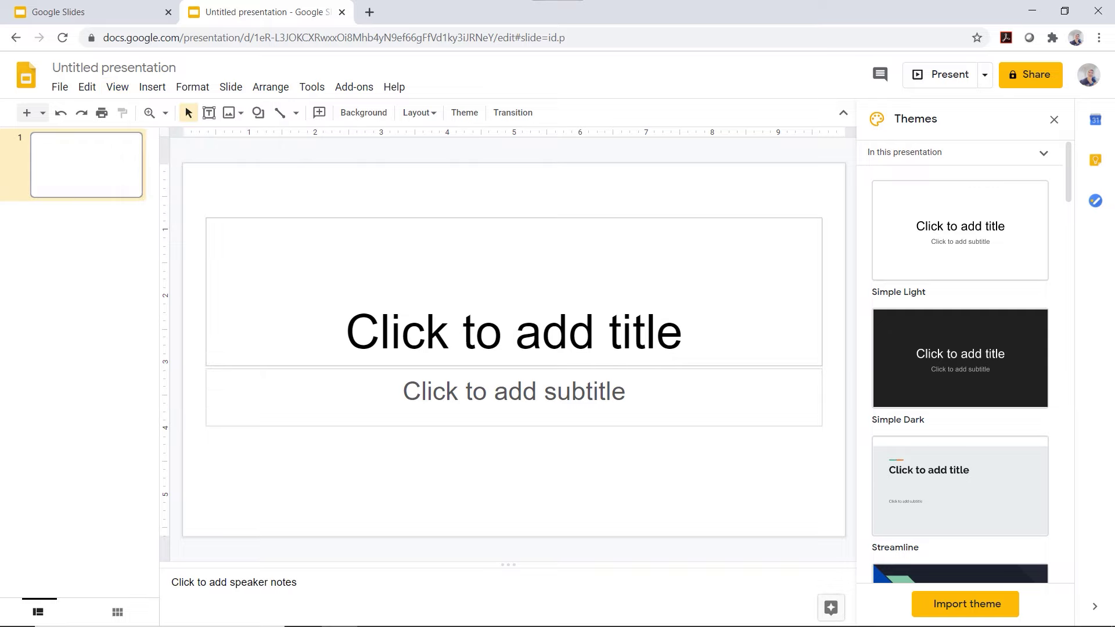
{"action": "left_click", "coordinate": [231, 89]}
Edit the theme from the Slide menu, browse the layouts, and open the Title slide layout
{"action": "left_click", "coordinate": [231, 87]}
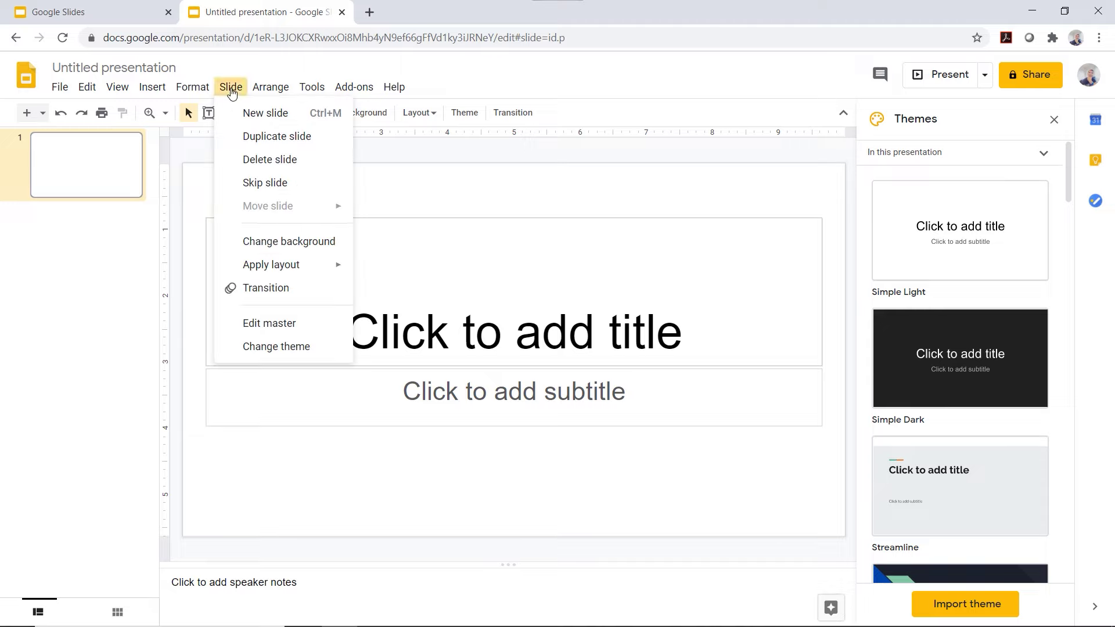
{"action": "left_click", "coordinate": [301, 323]}
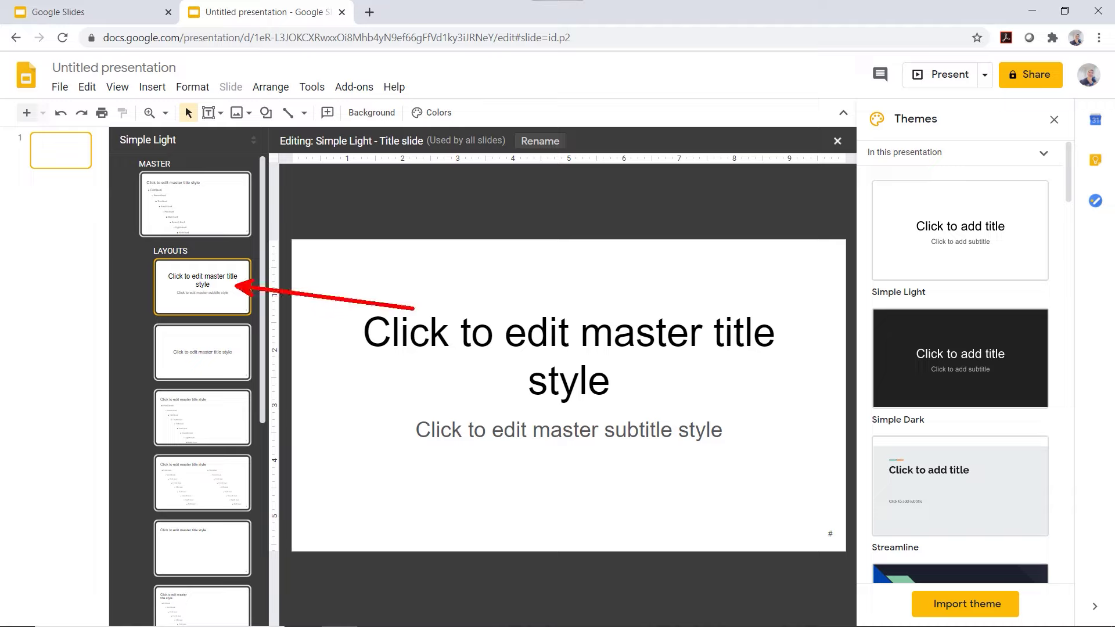
{"action": "left_click", "coordinate": [220, 361]}
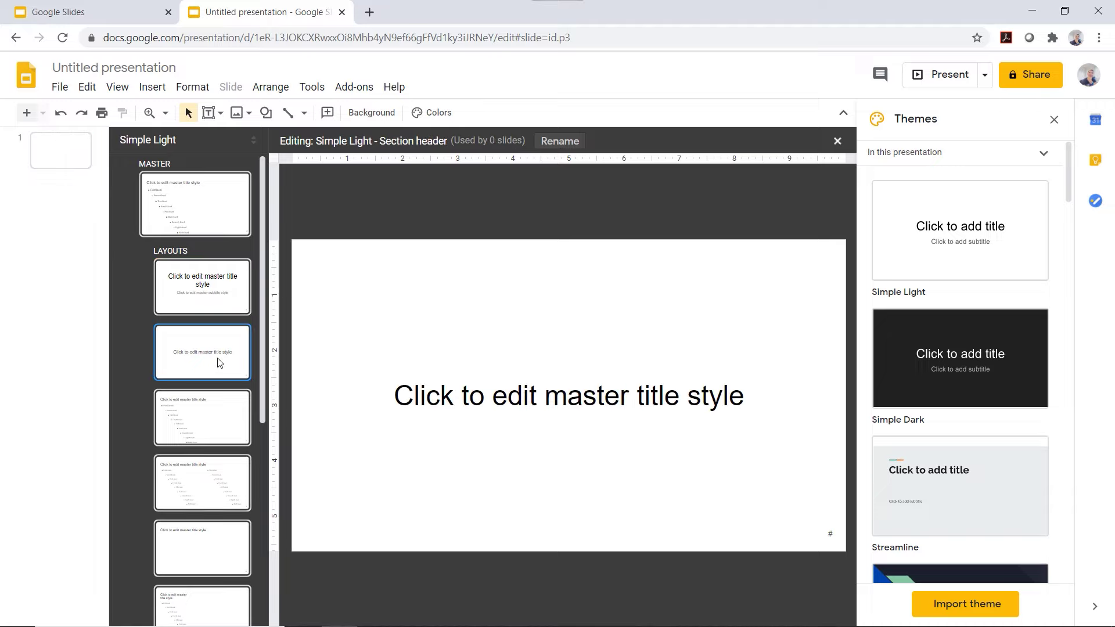
{"action": "left_click", "coordinate": [215, 434]}
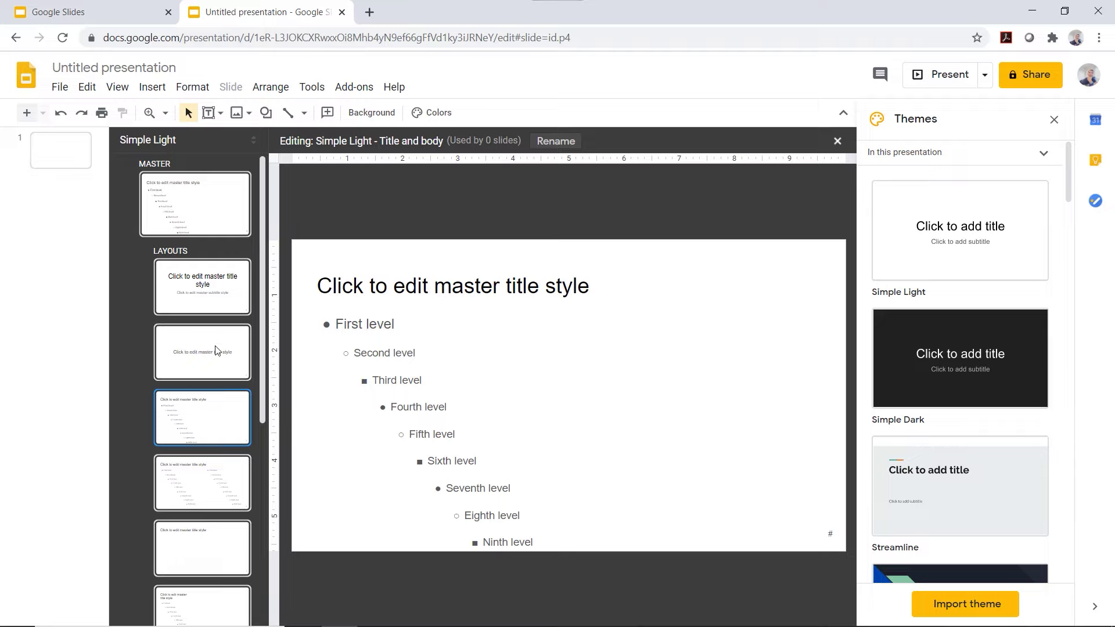
{"action": "left_click", "coordinate": [212, 306]}
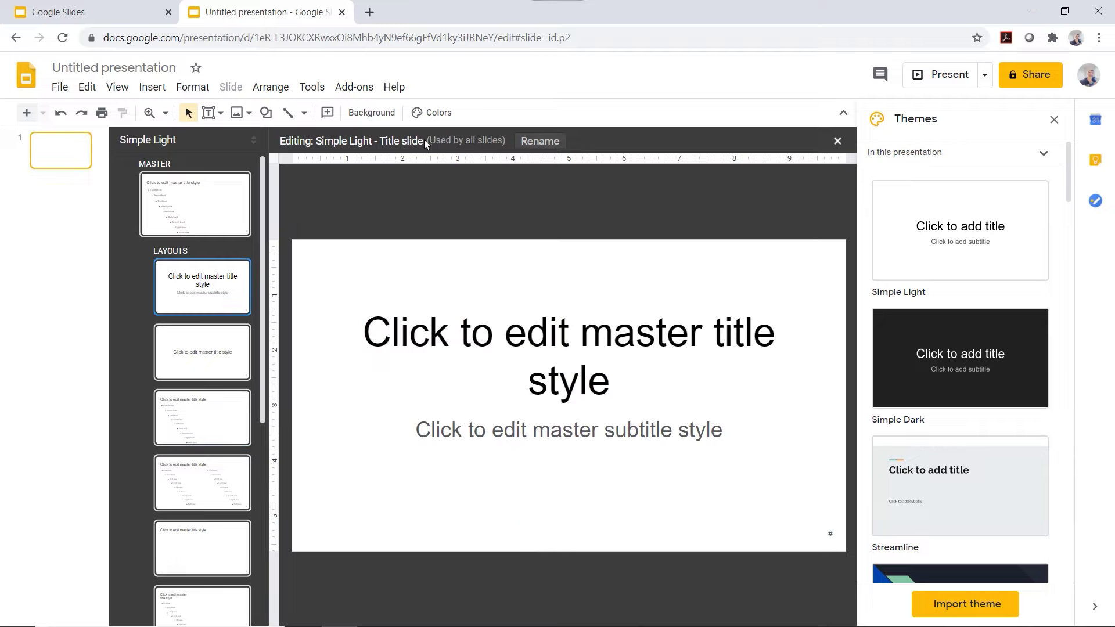
{"action": "triple_click", "coordinate": [444, 333]}
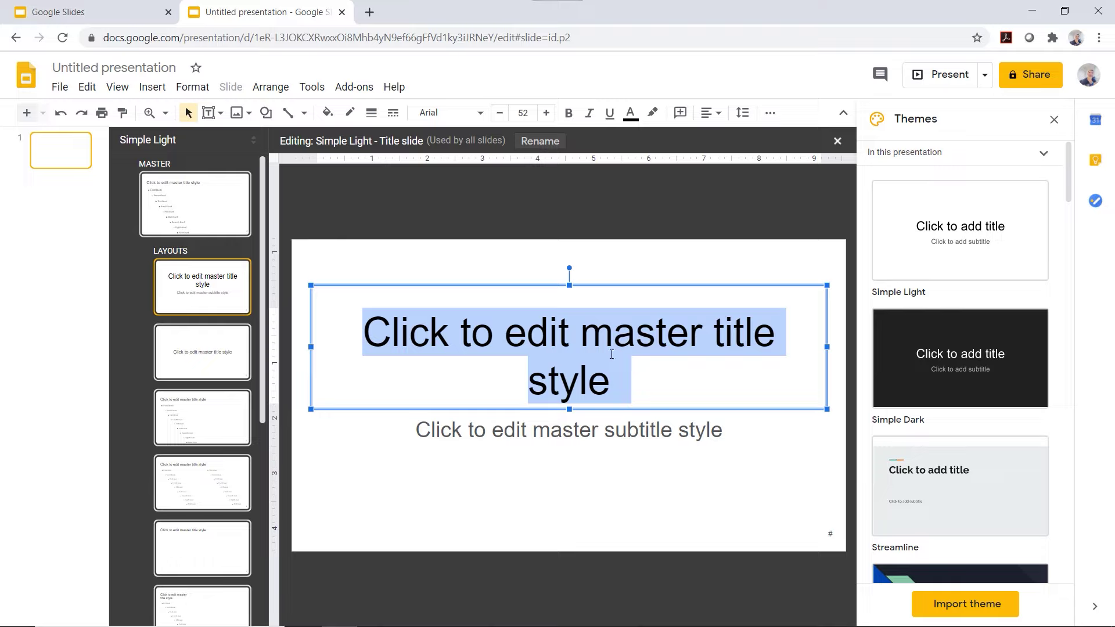
{"action": "left_click", "coordinate": [578, 433]}
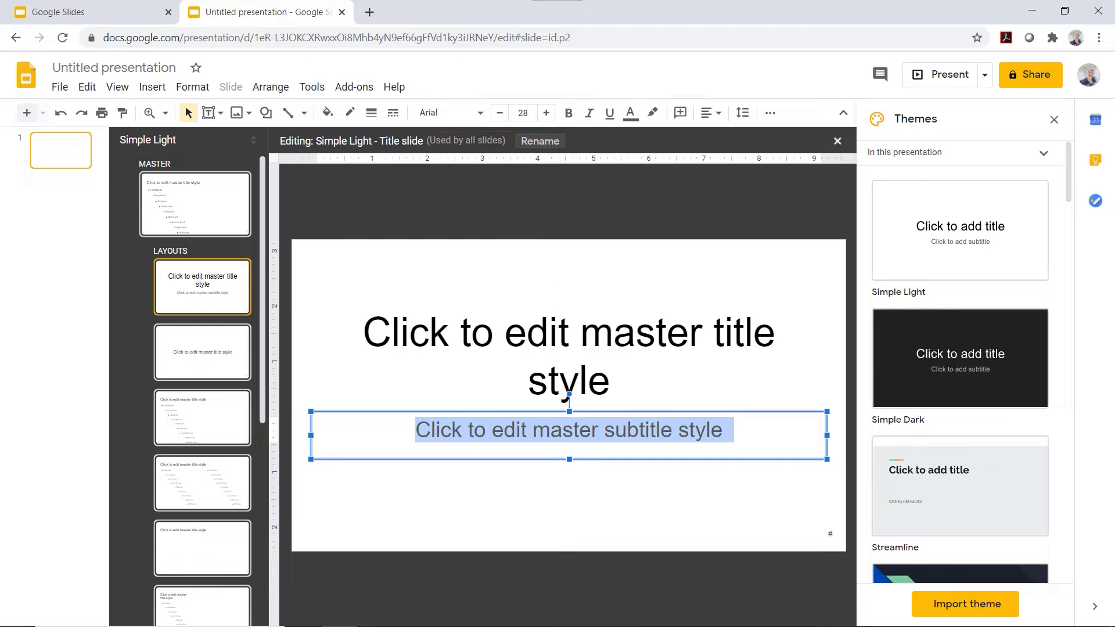
{"action": "triple_click", "coordinate": [553, 343]}
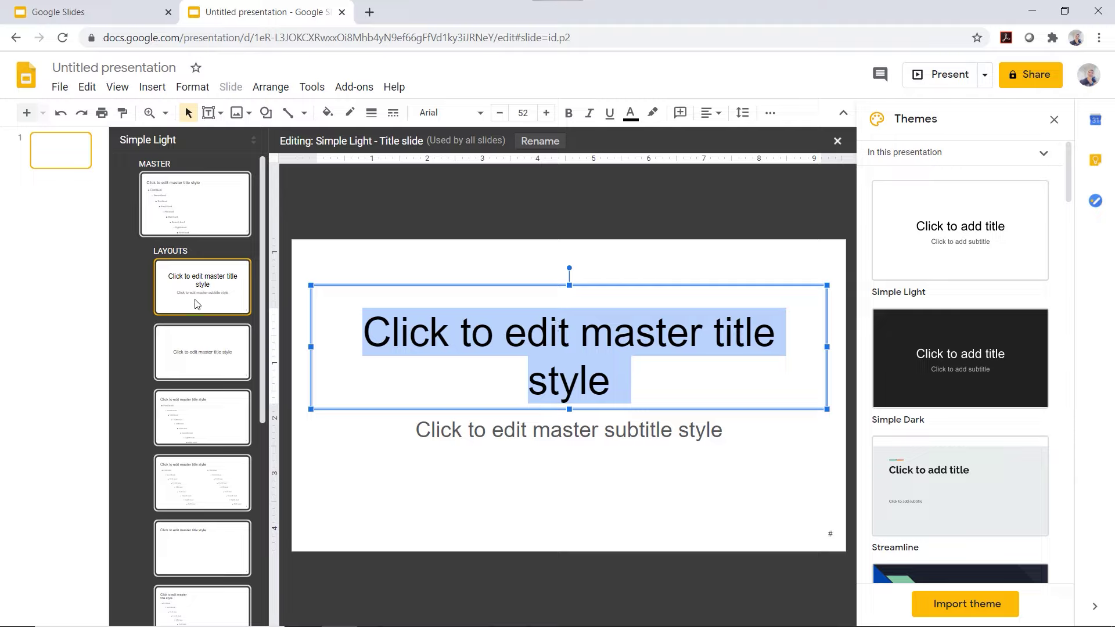
Browse the Section header, Title and body, two-column and Title only layouts, then select the master
{"action": "left_click", "coordinate": [214, 357]}
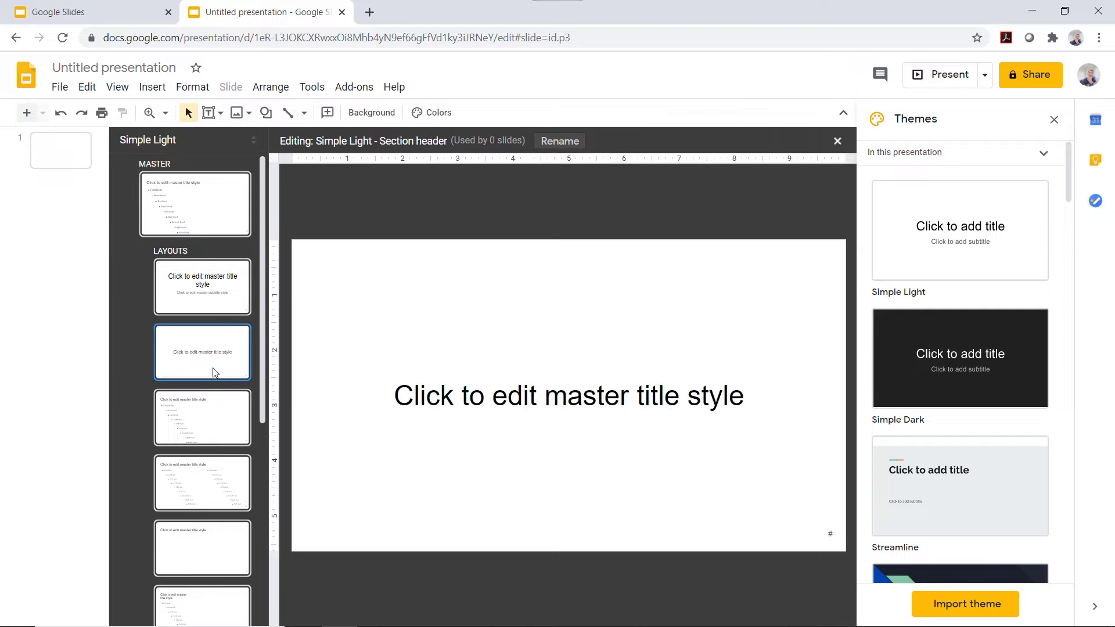
{"action": "left_click", "coordinate": [218, 429]}
{"action": "left_click", "coordinate": [231, 475]}
{"action": "left_click", "coordinate": [216, 548]}
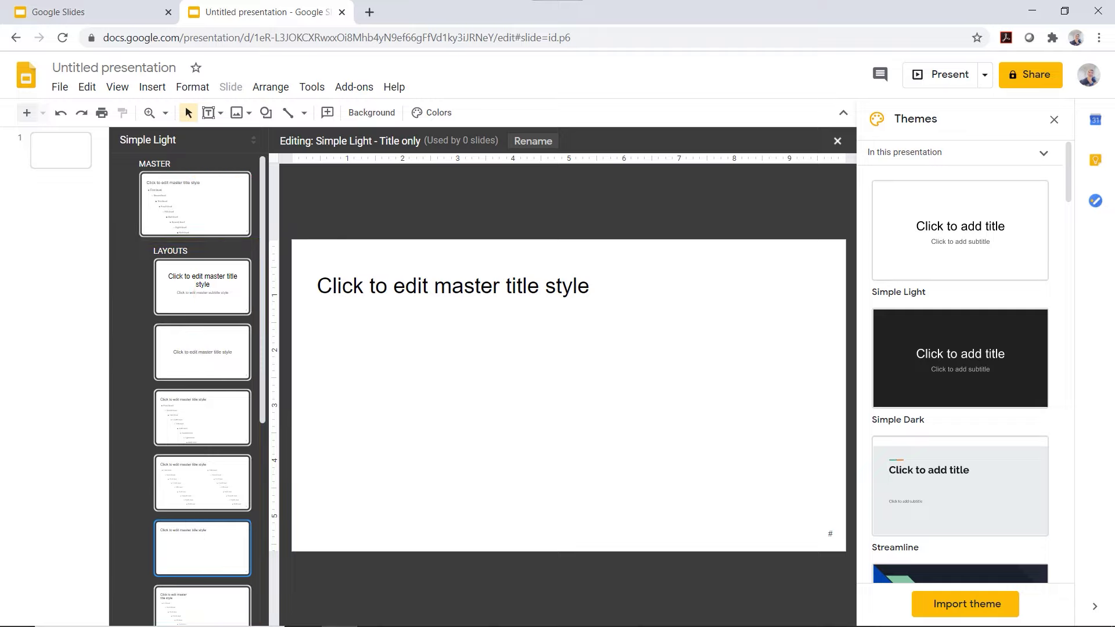
{"action": "left_click", "coordinate": [203, 214]}
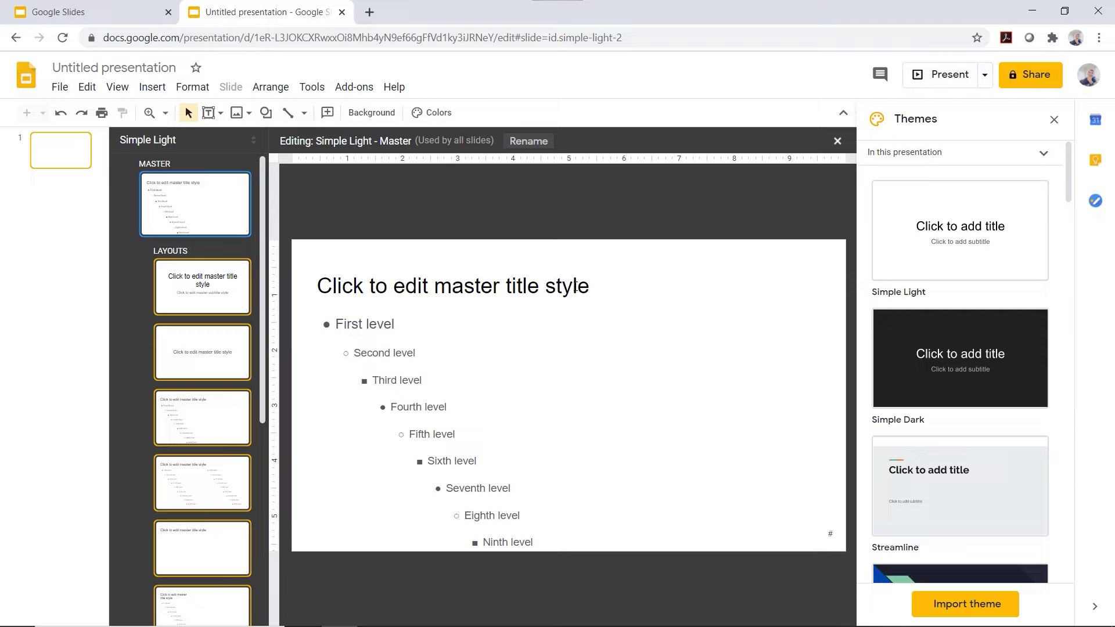
Format the Simple Light master title text as Impact, red and underlined
{"action": "left_click", "coordinate": [589, 286]}
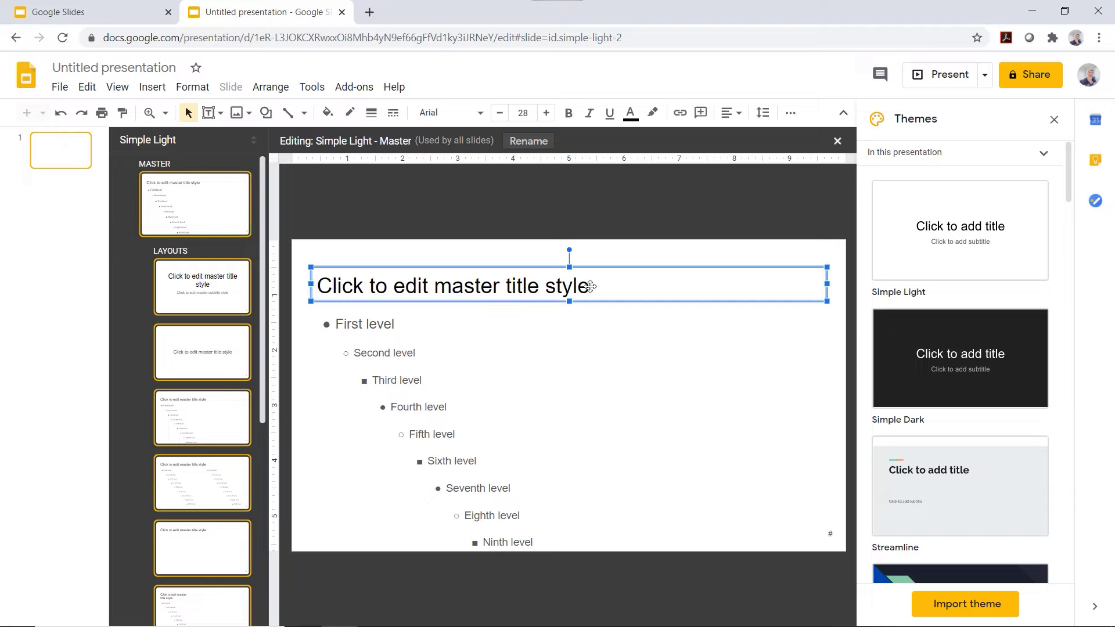
{"action": "triple_click", "coordinate": [578, 290]}
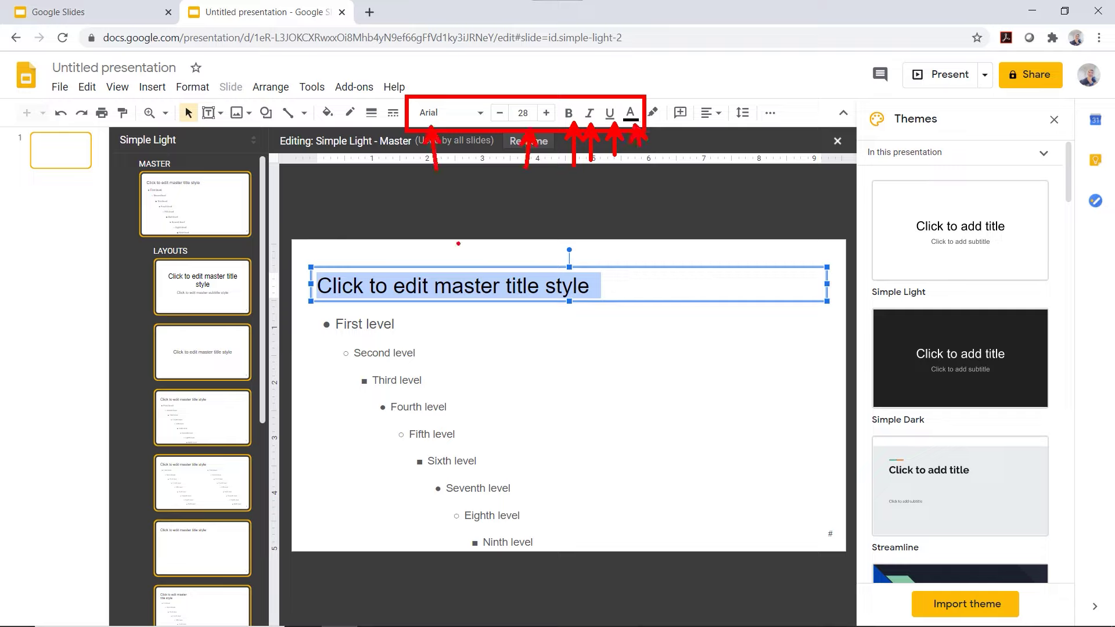
{"action": "left_click", "coordinate": [479, 113]}
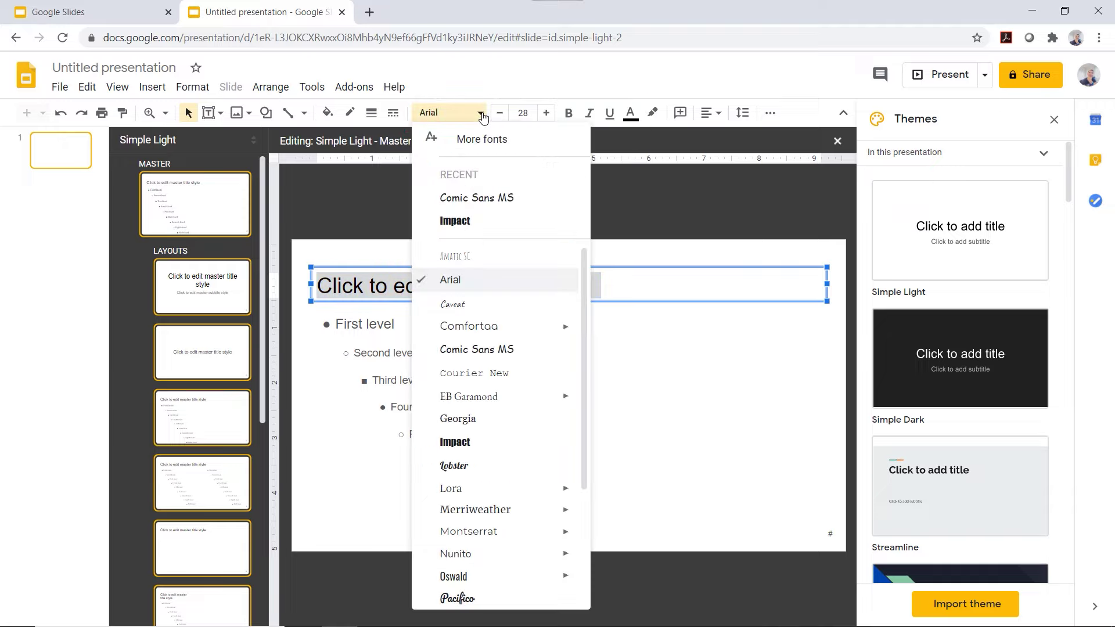
{"action": "left_click", "coordinate": [486, 222]}
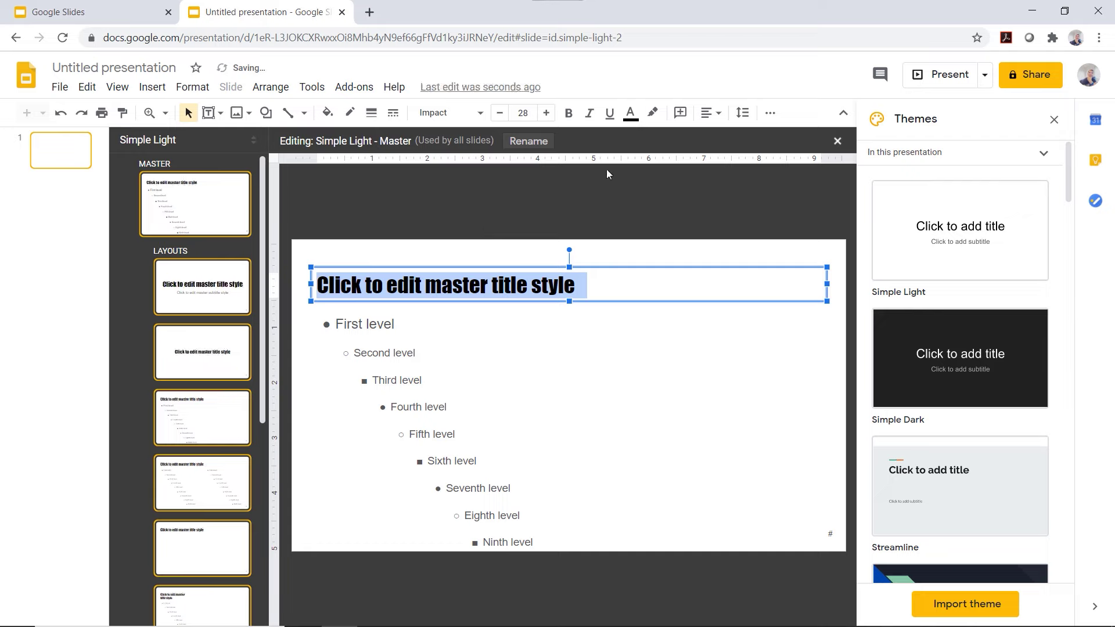
{"action": "left_click", "coordinate": [631, 116]}
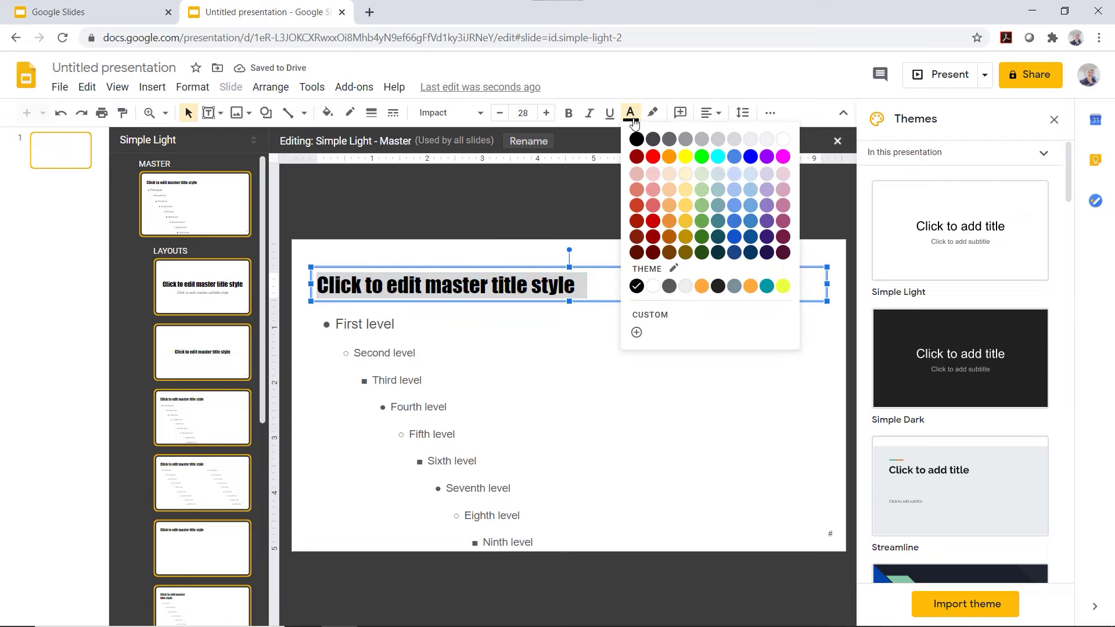
{"action": "left_click", "coordinate": [654, 157]}
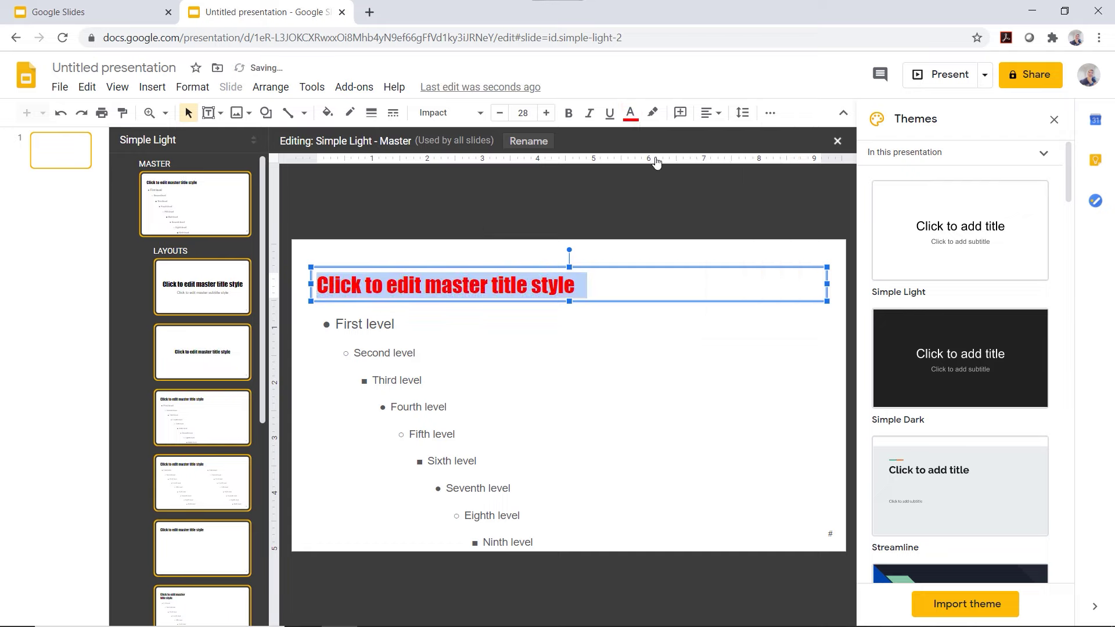
{"action": "left_click", "coordinate": [610, 113]}
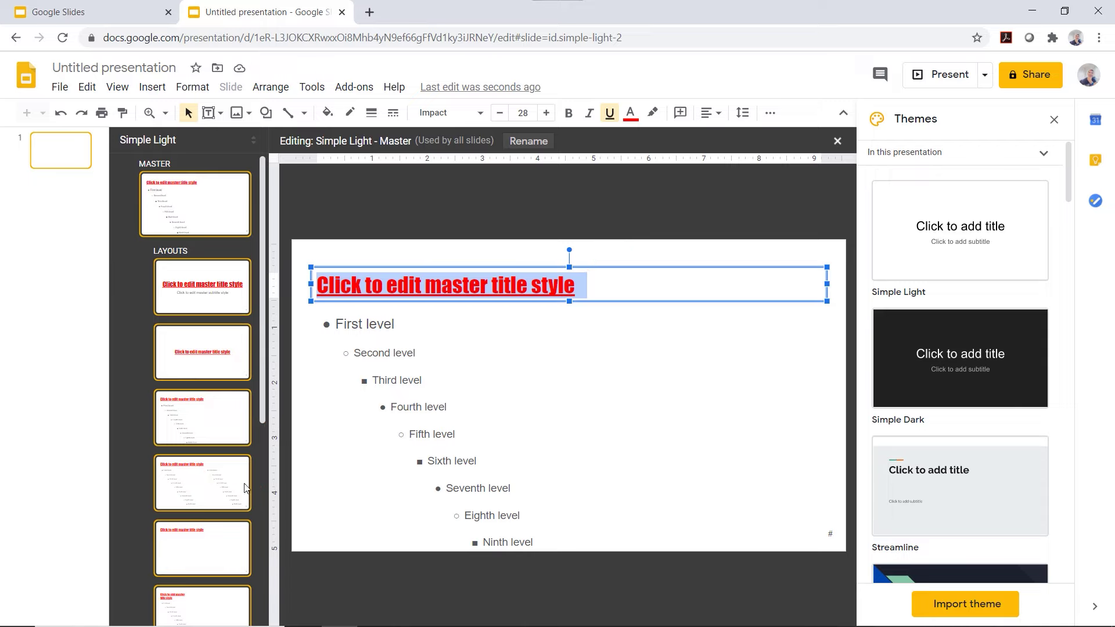
{"action": "left_click", "coordinate": [196, 311]}
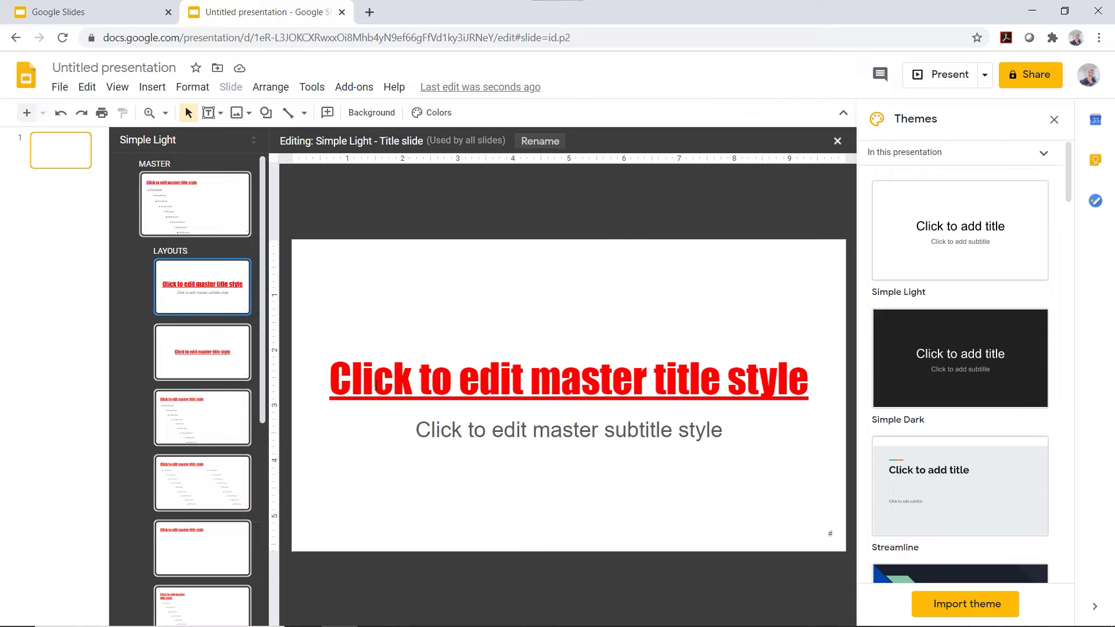
{"action": "triple_click", "coordinate": [436, 387]}
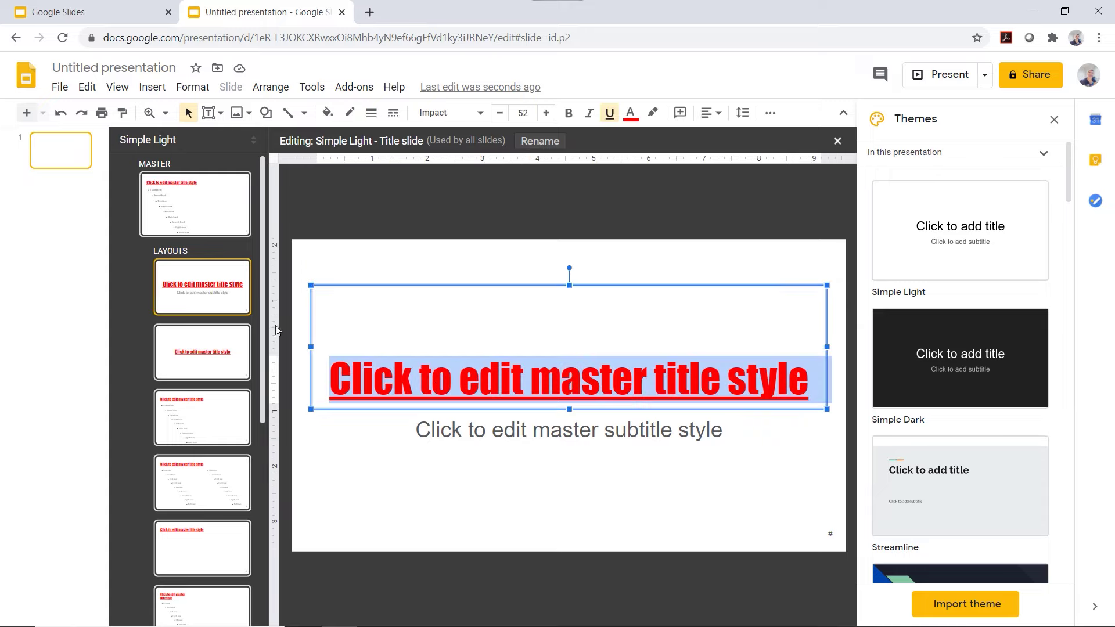
{"action": "left_click", "coordinate": [213, 356]}
{"action": "triple_click", "coordinate": [473, 406]}
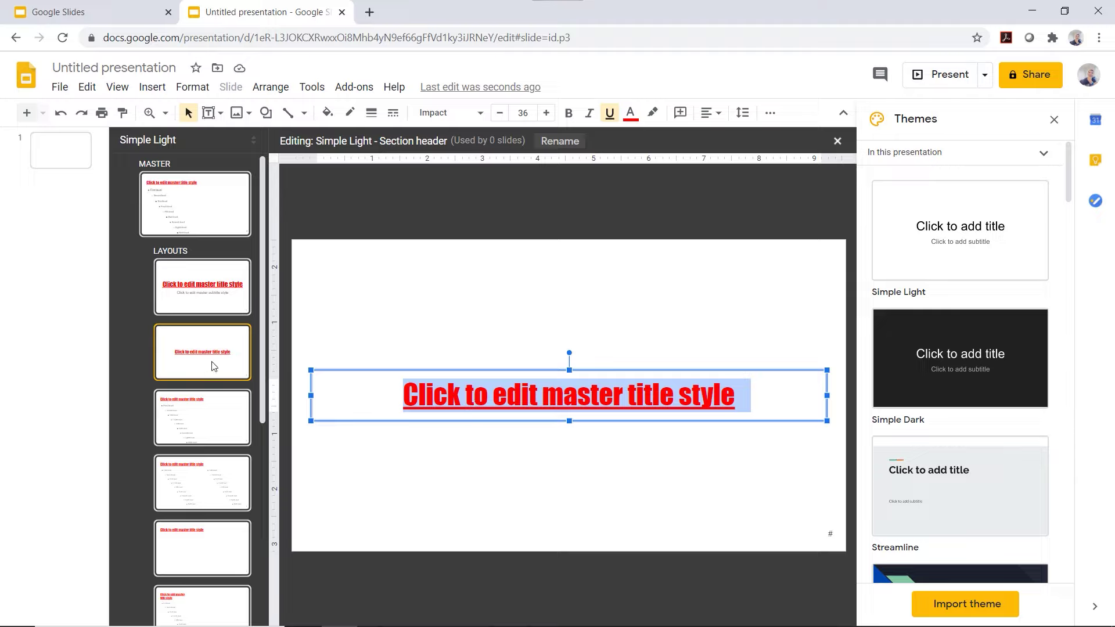
{"action": "left_click", "coordinate": [208, 431]}
{"action": "left_click", "coordinate": [216, 502]}
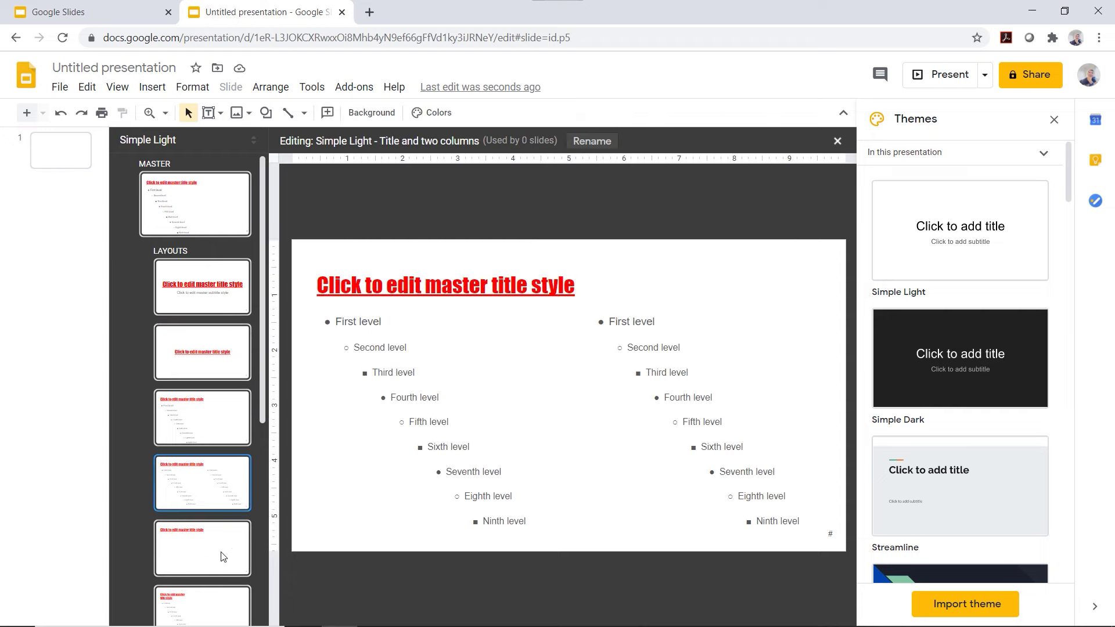
{"action": "left_click", "coordinate": [222, 556]}
{"action": "left_click", "coordinate": [238, 302]}
{"action": "left_click", "coordinate": [221, 212]}
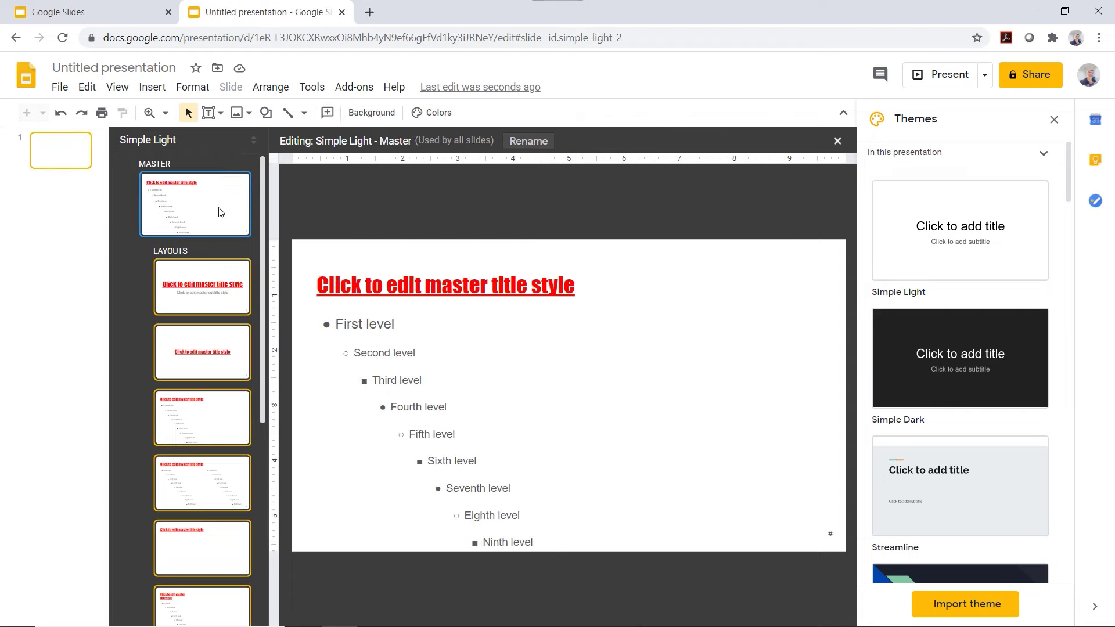
Make the master's 'First level' body text green and its 'Second level' text blue
{"action": "triple_click", "coordinate": [385, 325]}
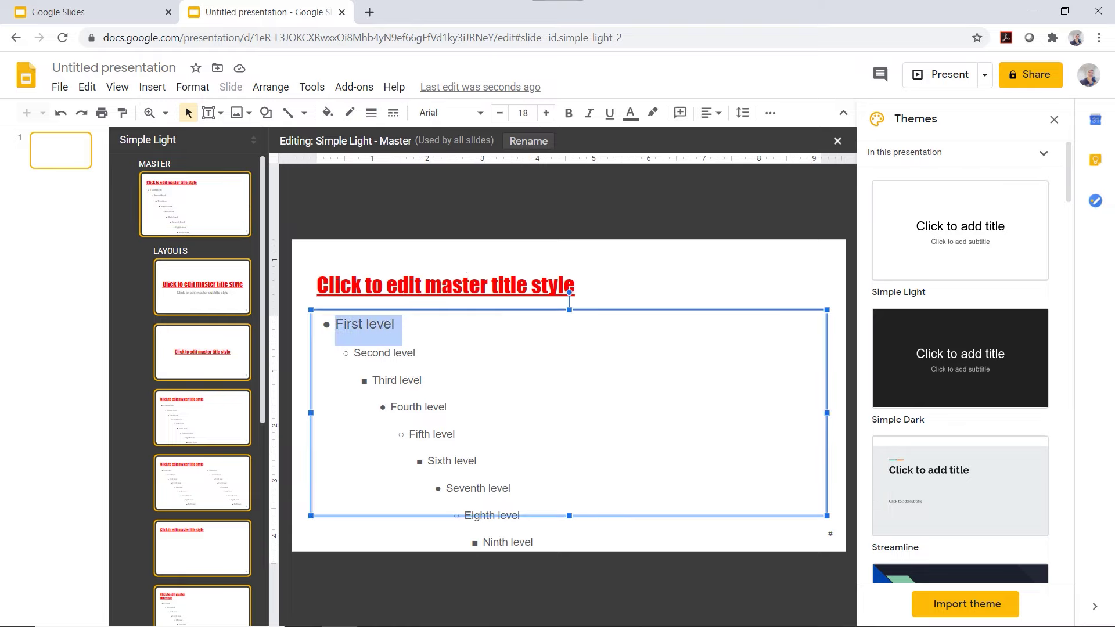
{"action": "left_click", "coordinate": [632, 114]}
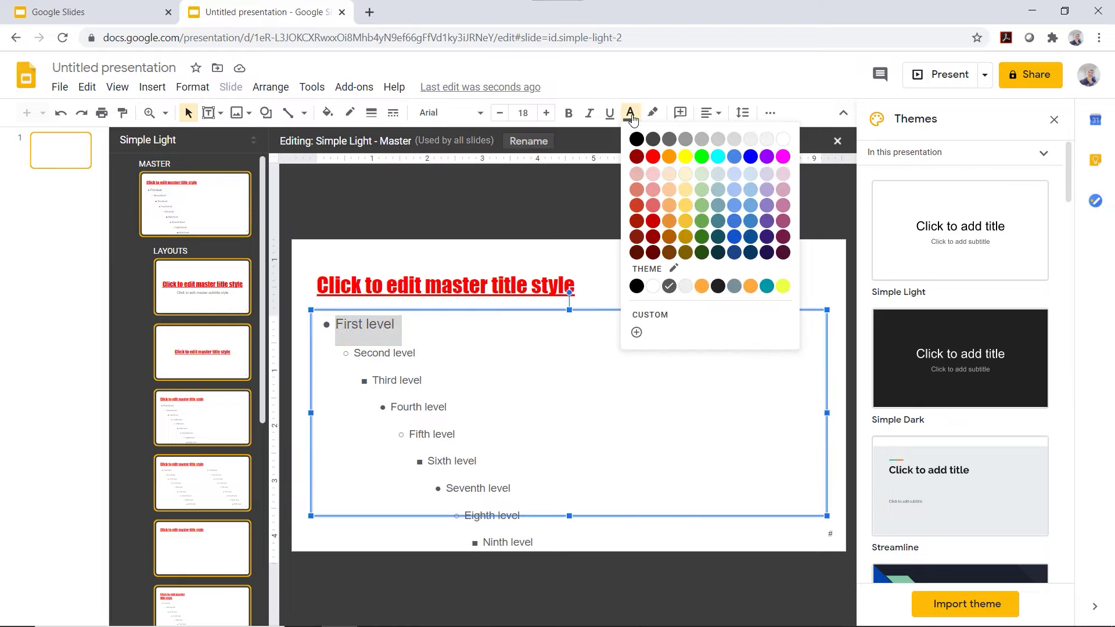
{"action": "left_click", "coordinate": [703, 157]}
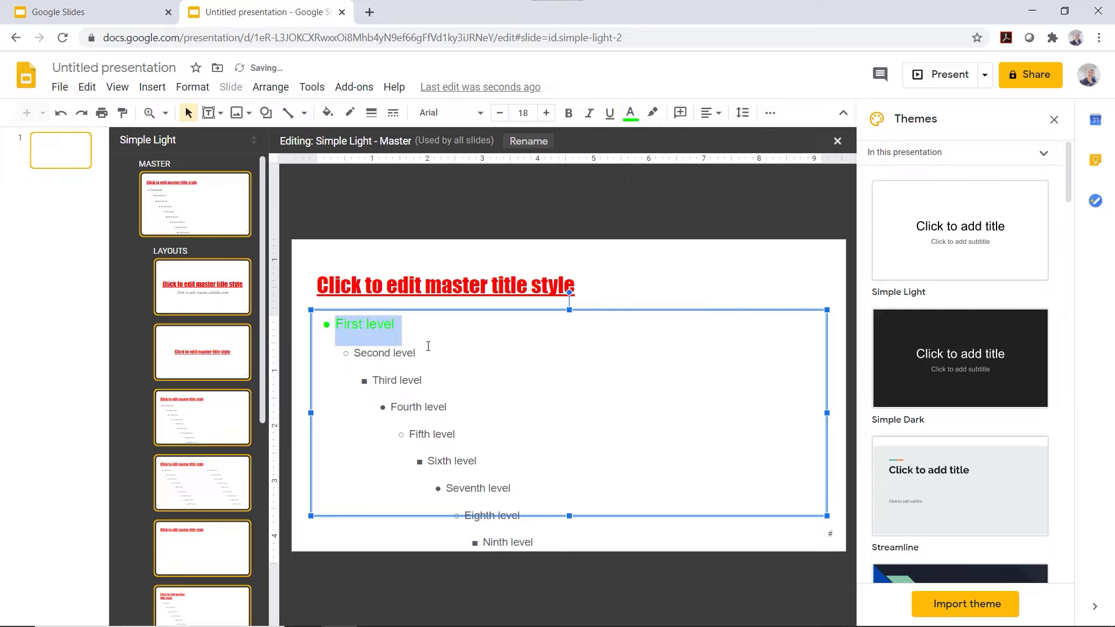
{"action": "triple_click", "coordinate": [371, 356]}
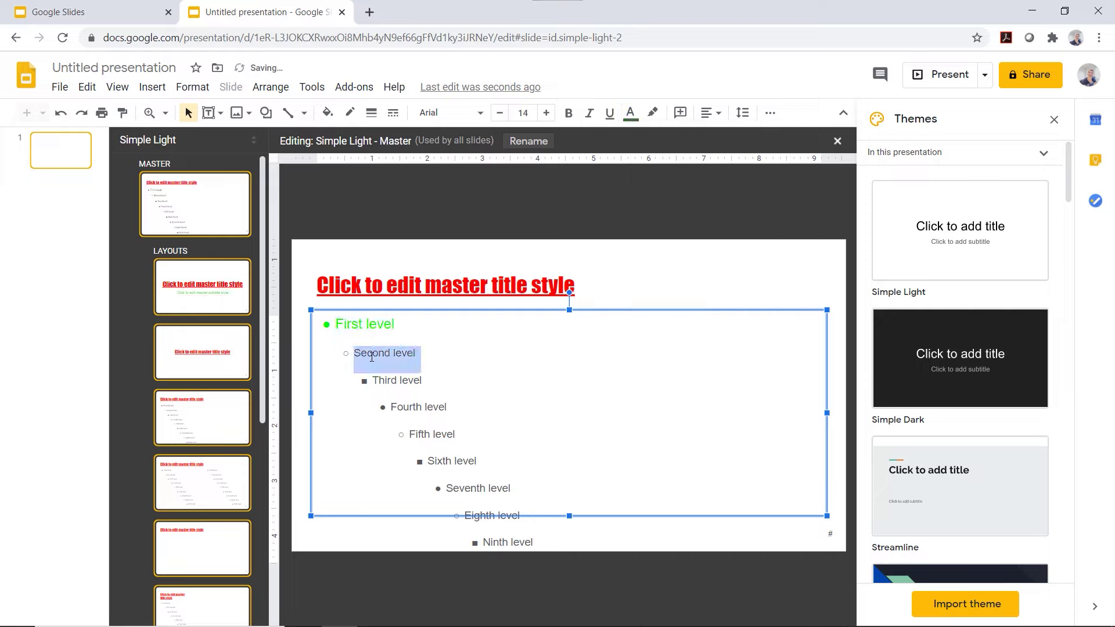
{"action": "left_click", "coordinate": [630, 113]}
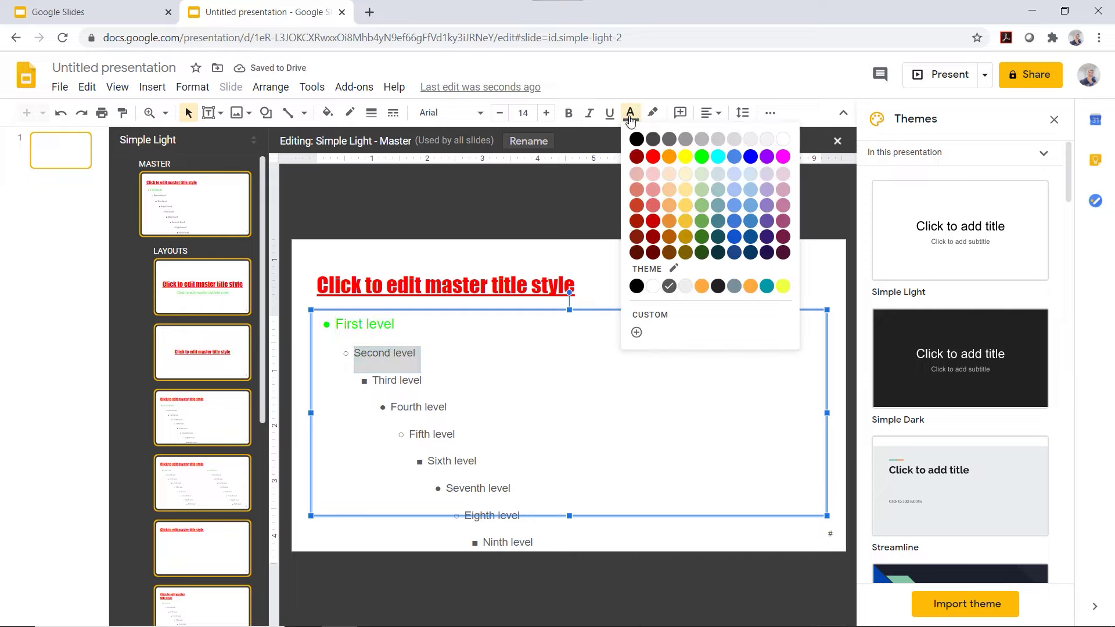
{"action": "left_click", "coordinate": [750, 157]}
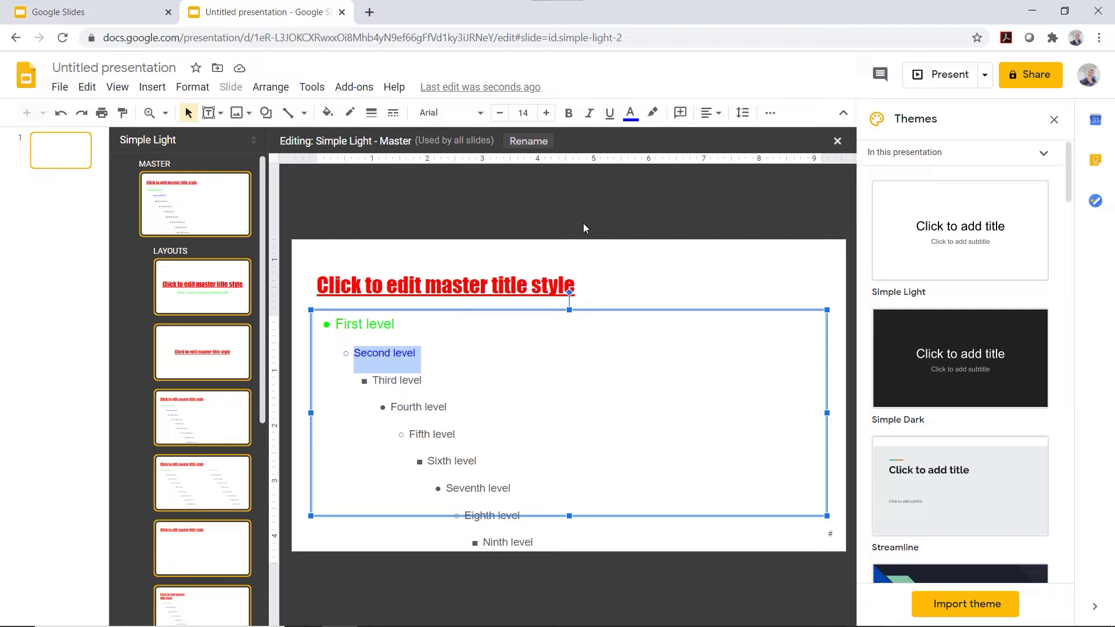
Close the theme editor, review the new-slide layouts, then reopen Edit master from the Slide menu
{"action": "left_click", "coordinate": [838, 141]}
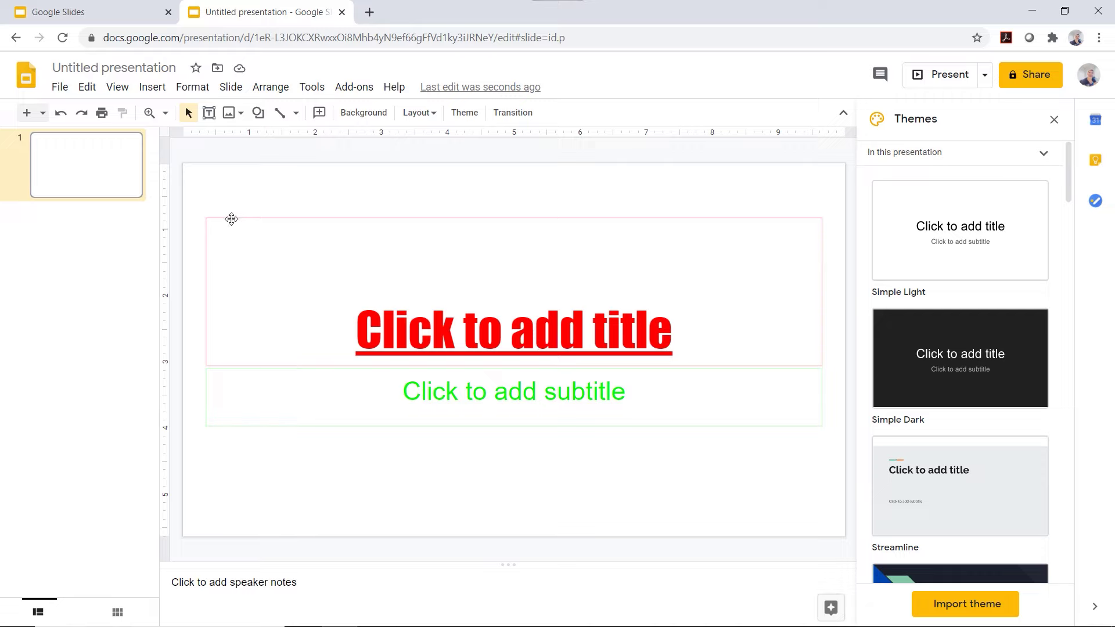
{"action": "left_click", "coordinate": [41, 114]}
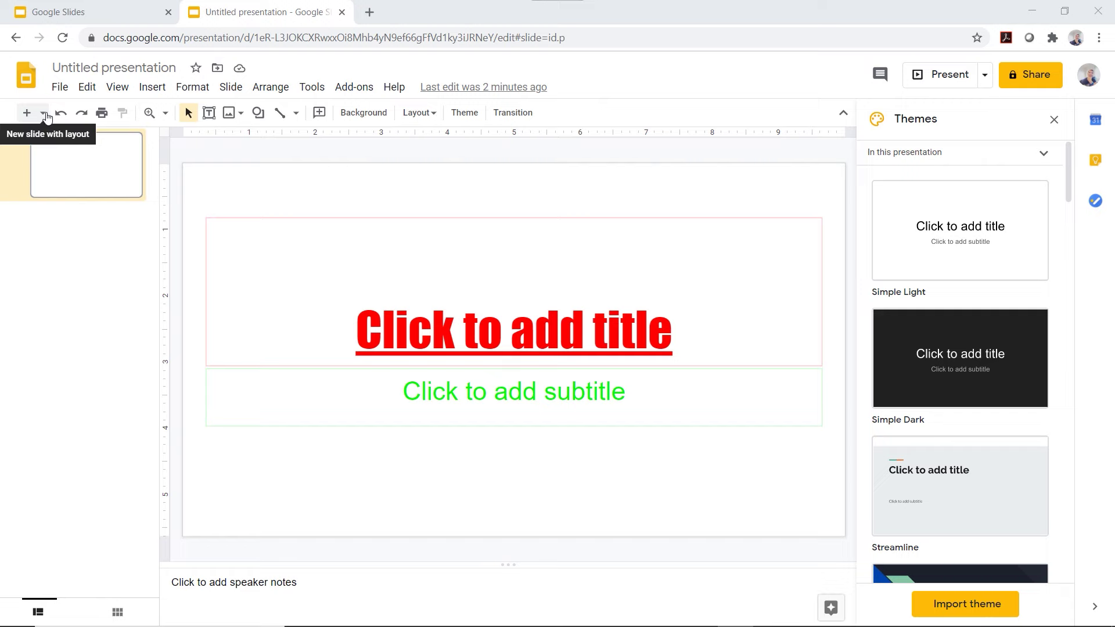
{"action": "left_click", "coordinate": [44, 114]}
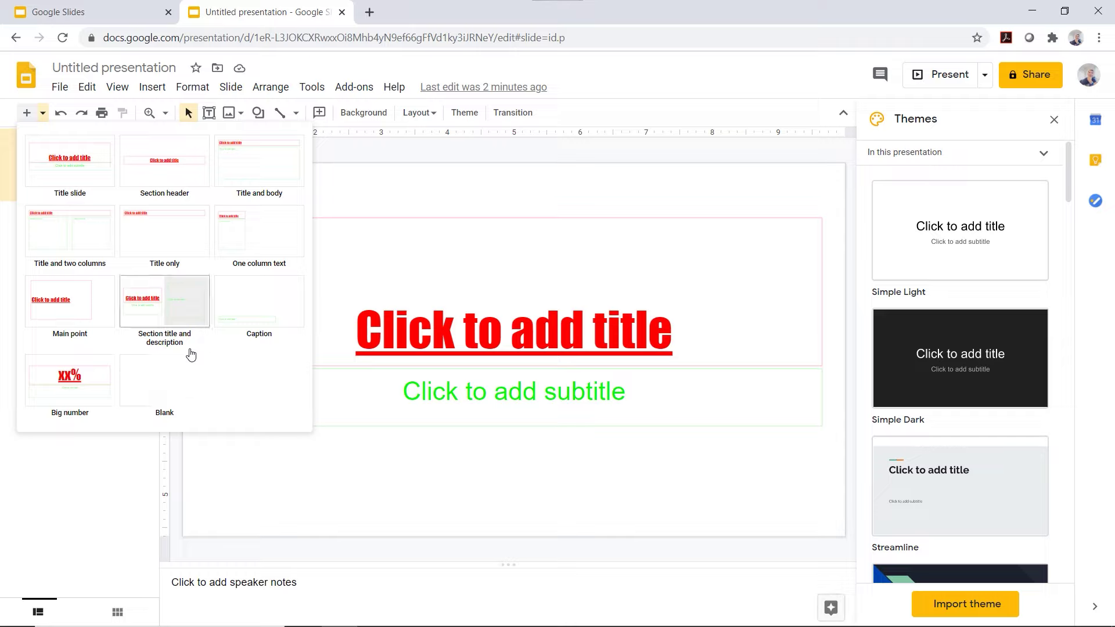
{"action": "left_click", "coordinate": [231, 87]}
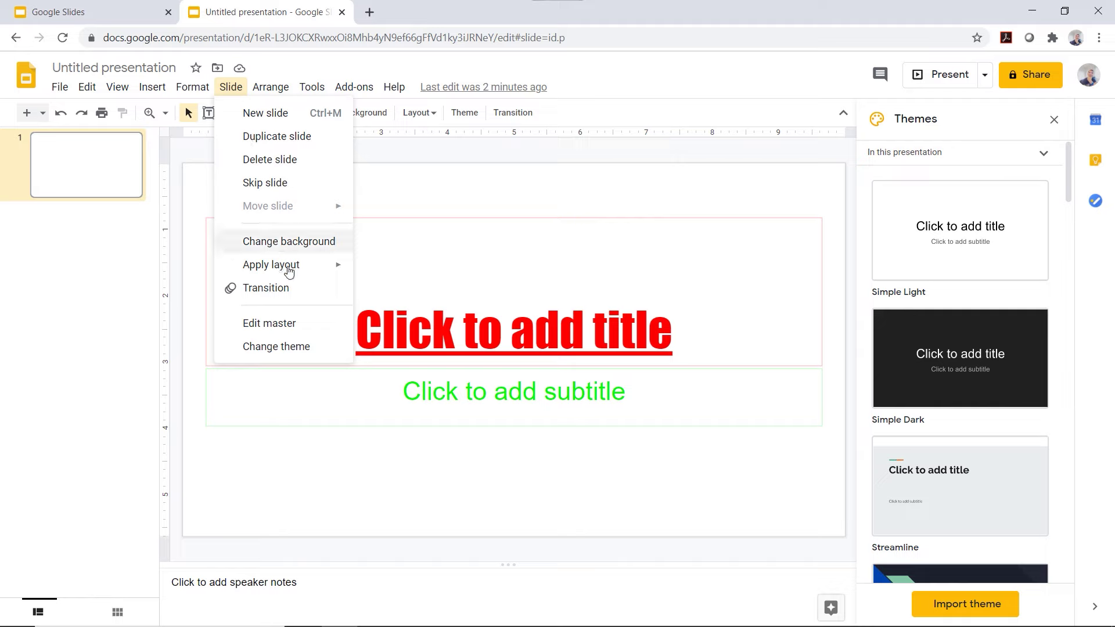
{"action": "left_click", "coordinate": [315, 330]}
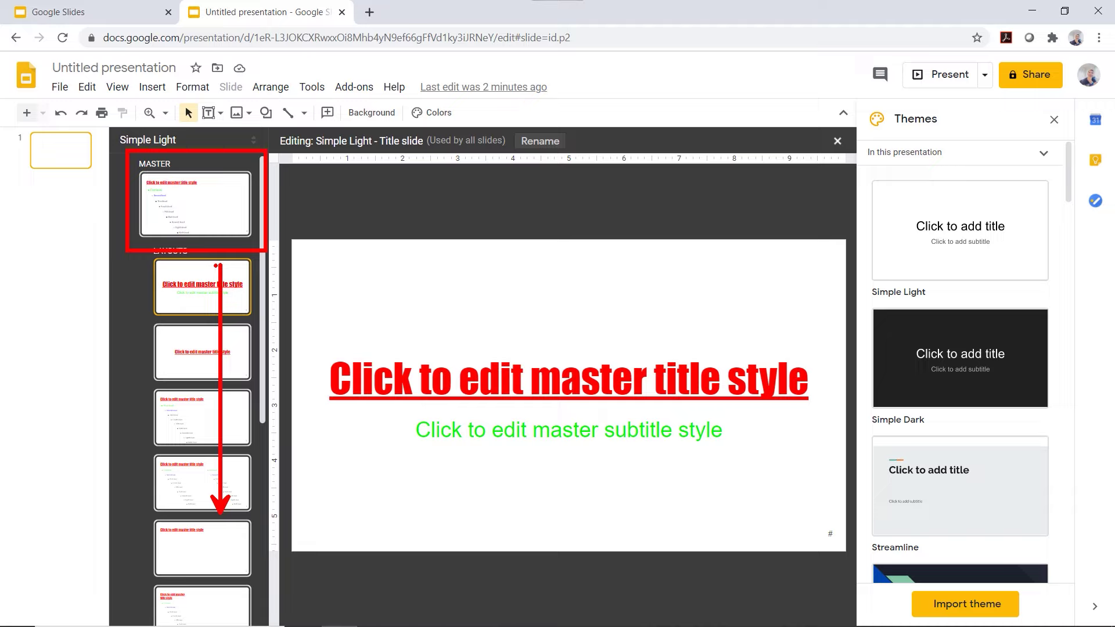
Insert a web-searched 'google logo' image on the master, shrink it and place it bottom-left
{"action": "left_click", "coordinate": [215, 210]}
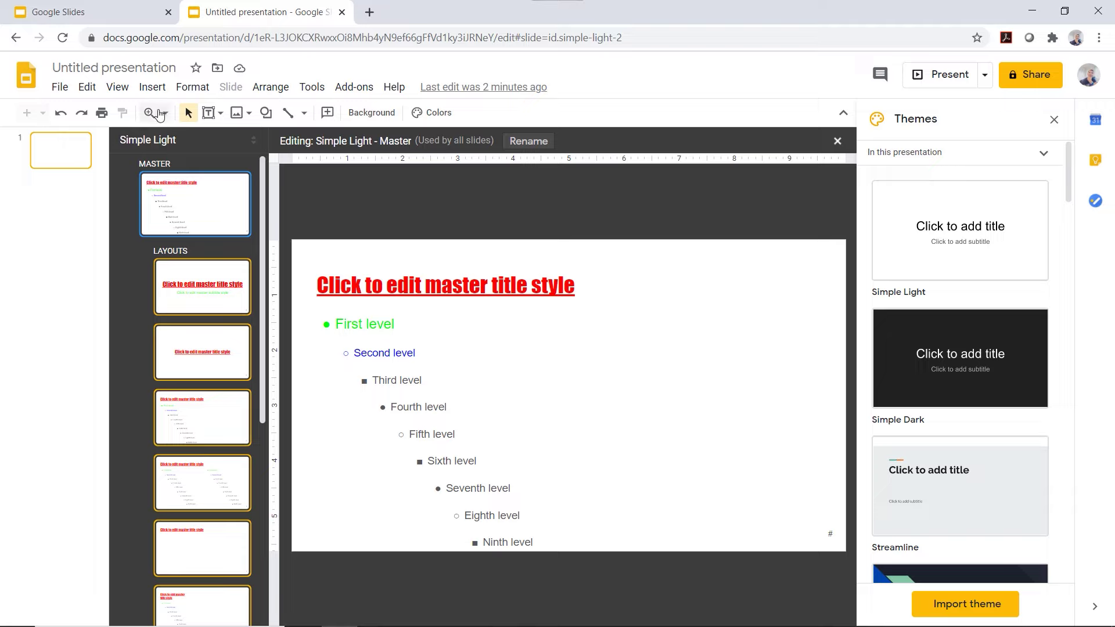
{"action": "left_click", "coordinate": [152, 88]}
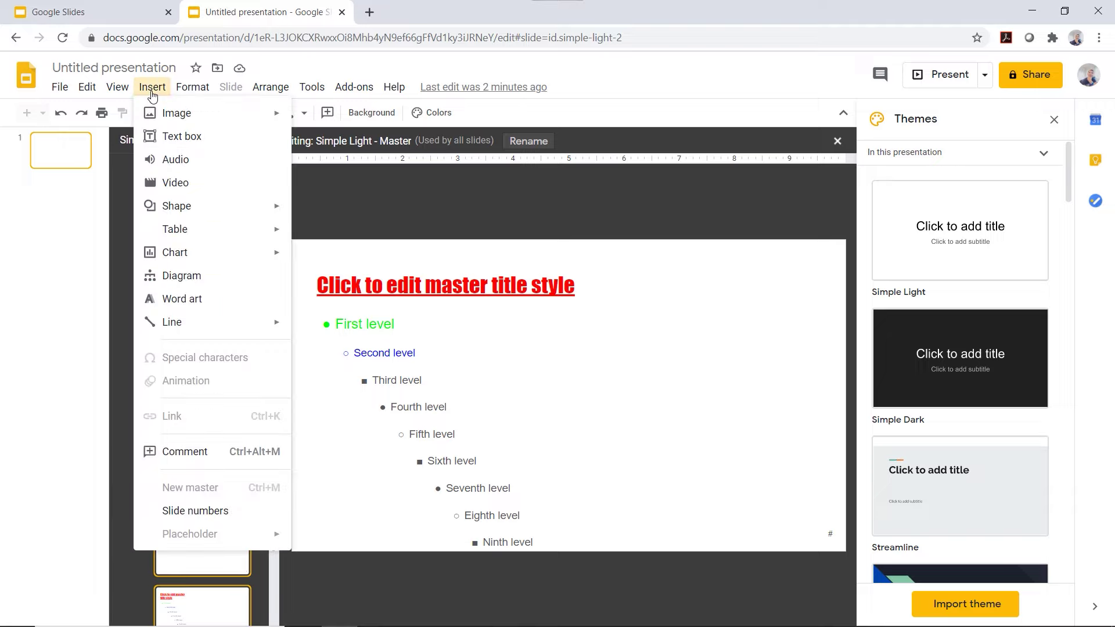
{"action": "mouse_move", "coordinate": [209, 113]}
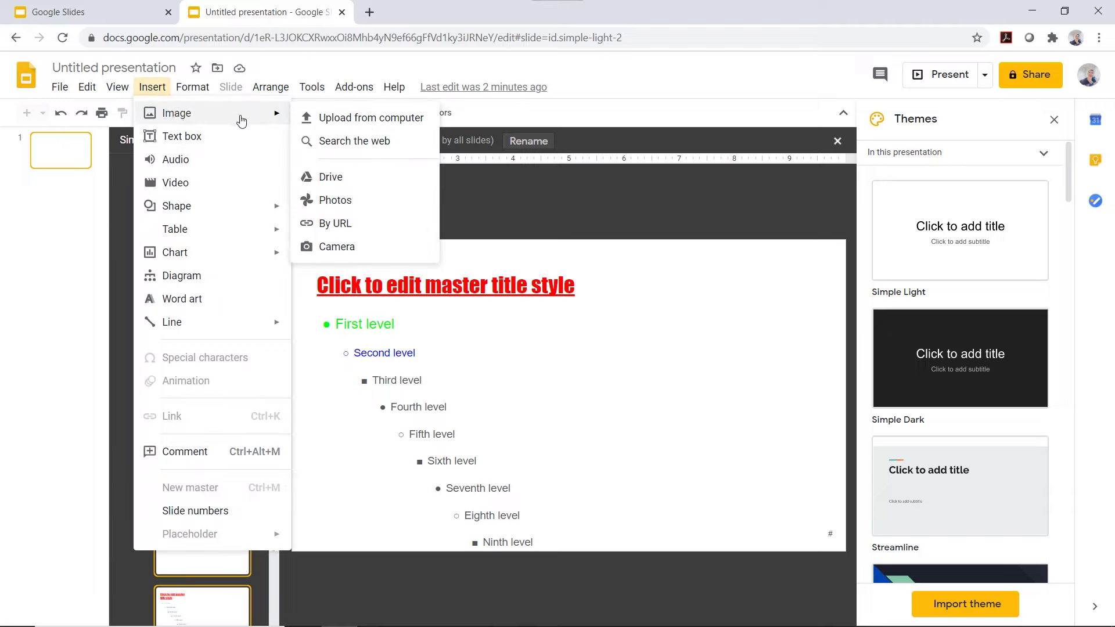
{"action": "left_click", "coordinate": [343, 141]}
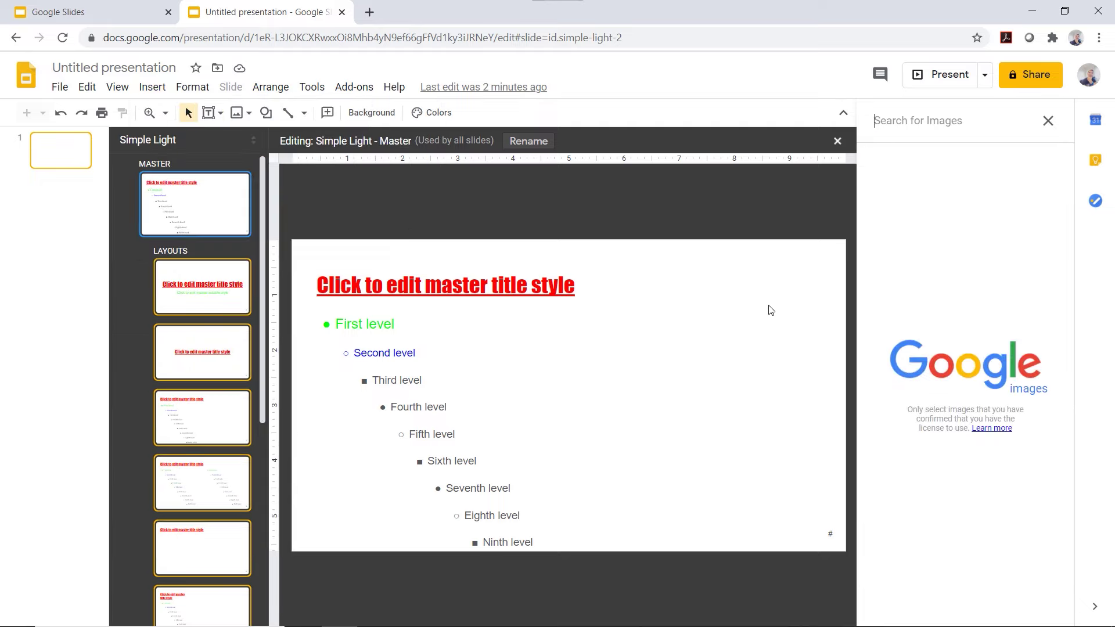
{"action": "type", "text": "google logo"}
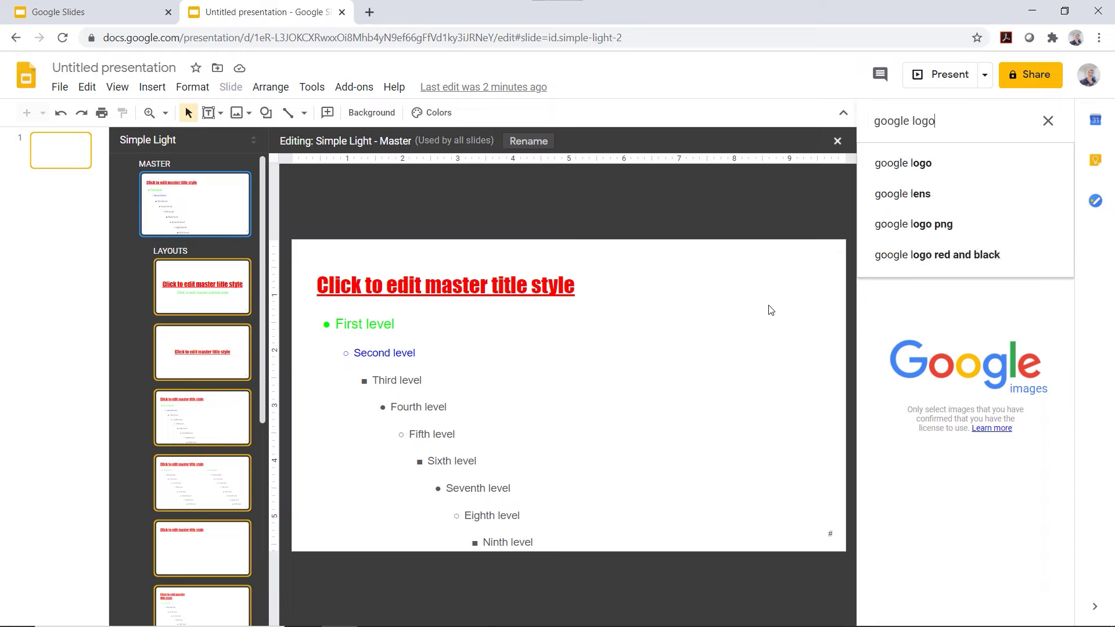
{"action": "key", "text": "Return"}
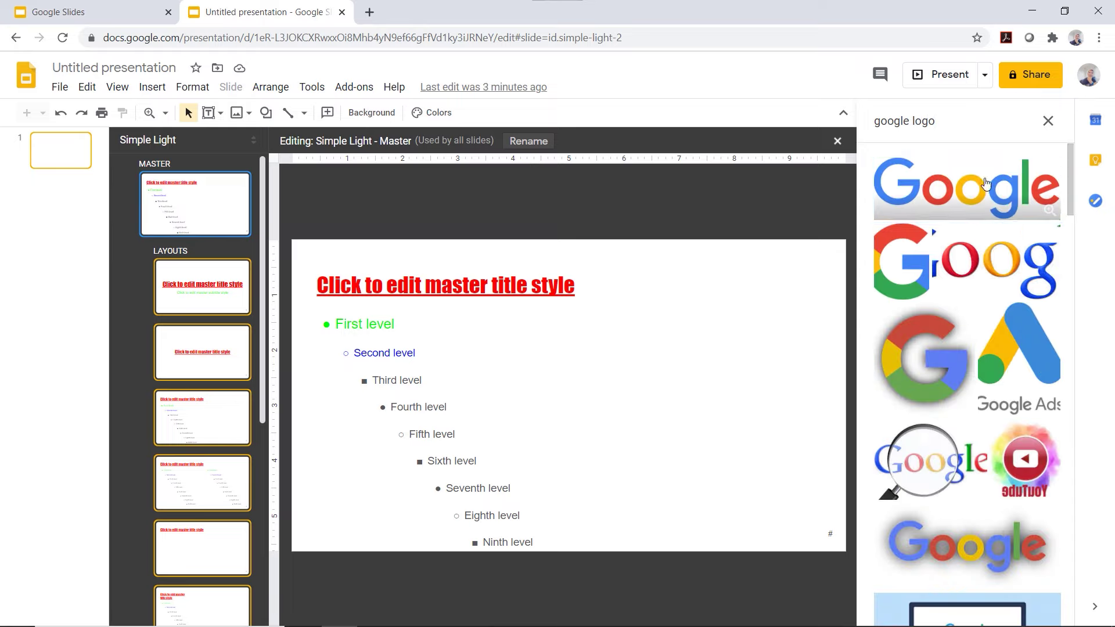
{"action": "left_click", "coordinate": [987, 287]}
{"action": "left_click", "coordinate": [1033, 607]}
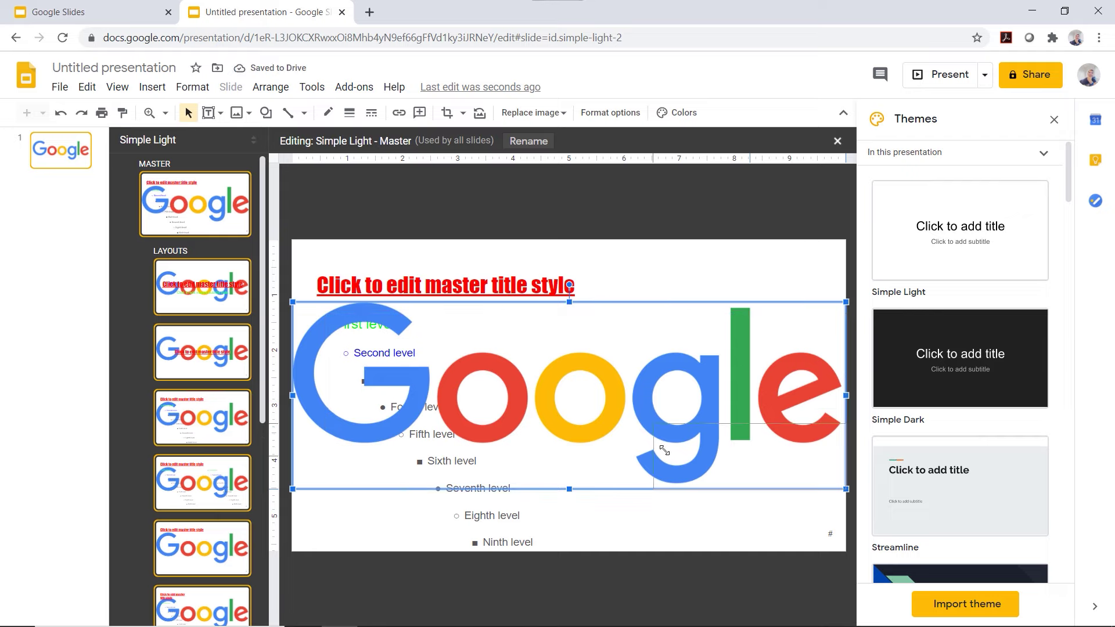
{"action": "left_click_drag", "start_coordinate": [292, 303], "coordinate": [665, 428]}
{"action": "mouse_move", "coordinate": [733, 466]}
{"action": "left_mouse_down"}
{"action": "mouse_move", "coordinate": [364, 514]}
{"action": "mouse_move", "coordinate": [364, 525]}
{"action": "left_mouse_up"}
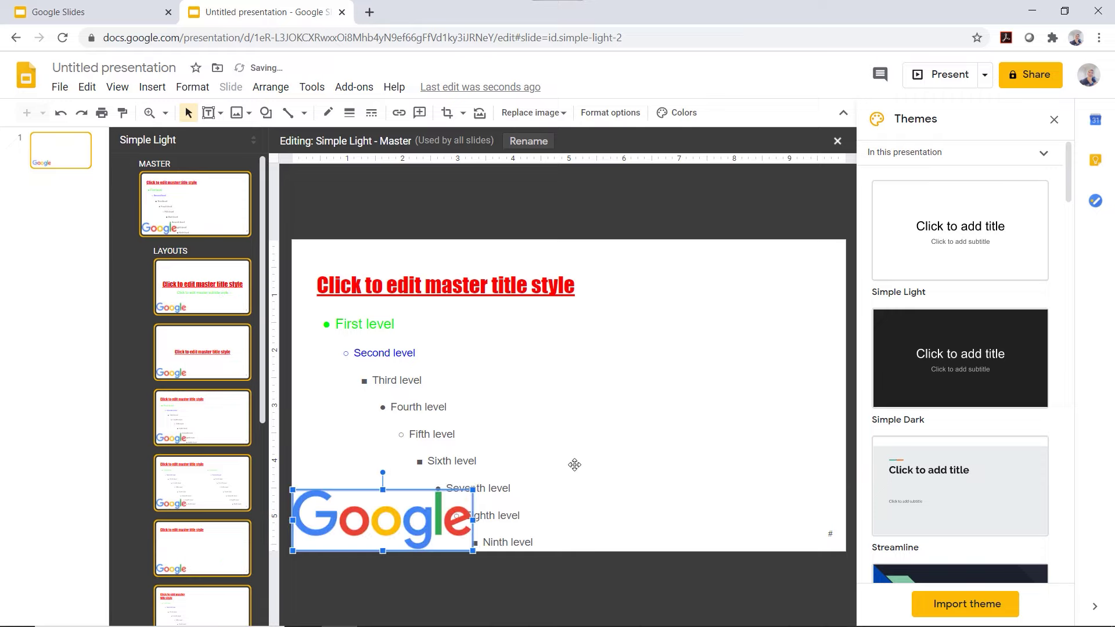
Check the logo on the Title slide, Section header and other layouts, then close the master editor
{"action": "left_click", "coordinate": [198, 296]}
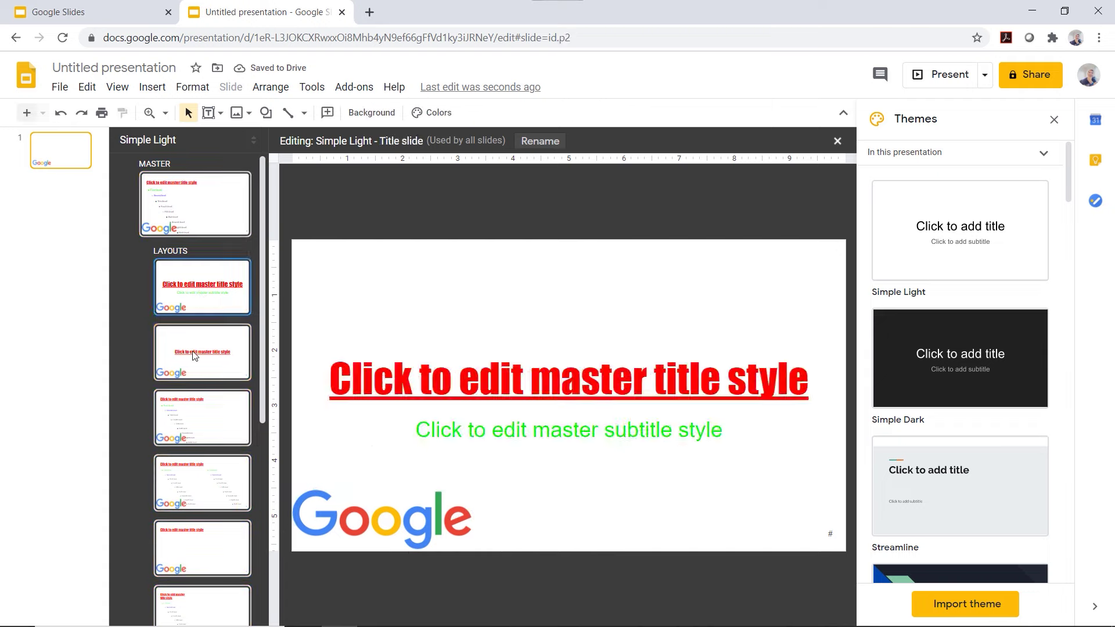
{"action": "left_click", "coordinate": [195, 355]}
{"action": "left_click", "coordinate": [203, 442]}
{"action": "left_click", "coordinate": [208, 486]}
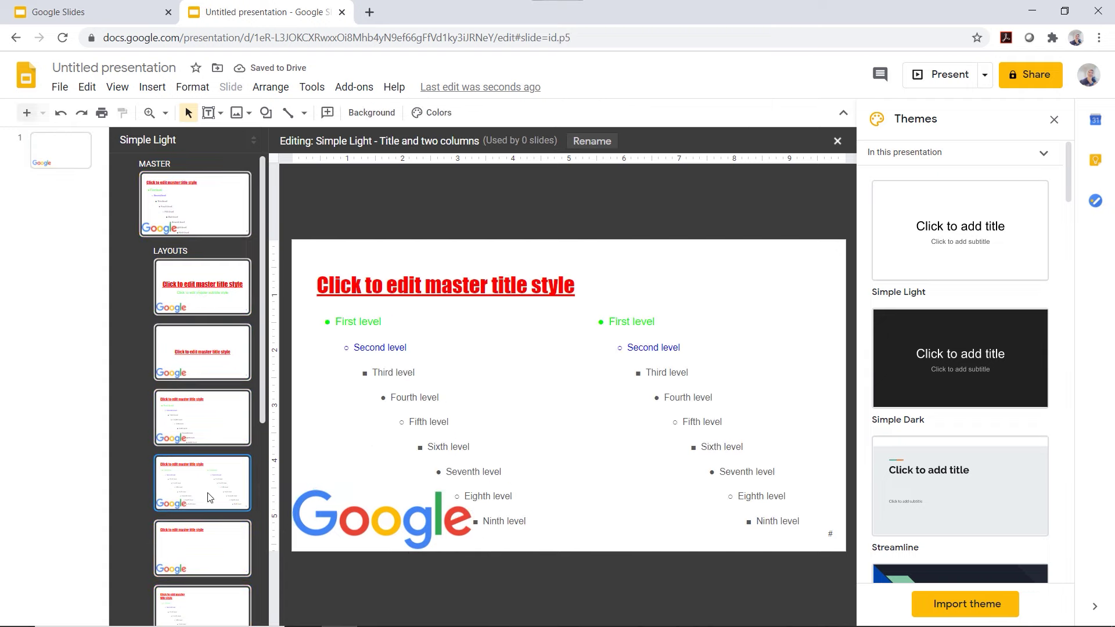
{"action": "left_click", "coordinate": [202, 537]}
{"action": "left_click", "coordinate": [202, 601]}
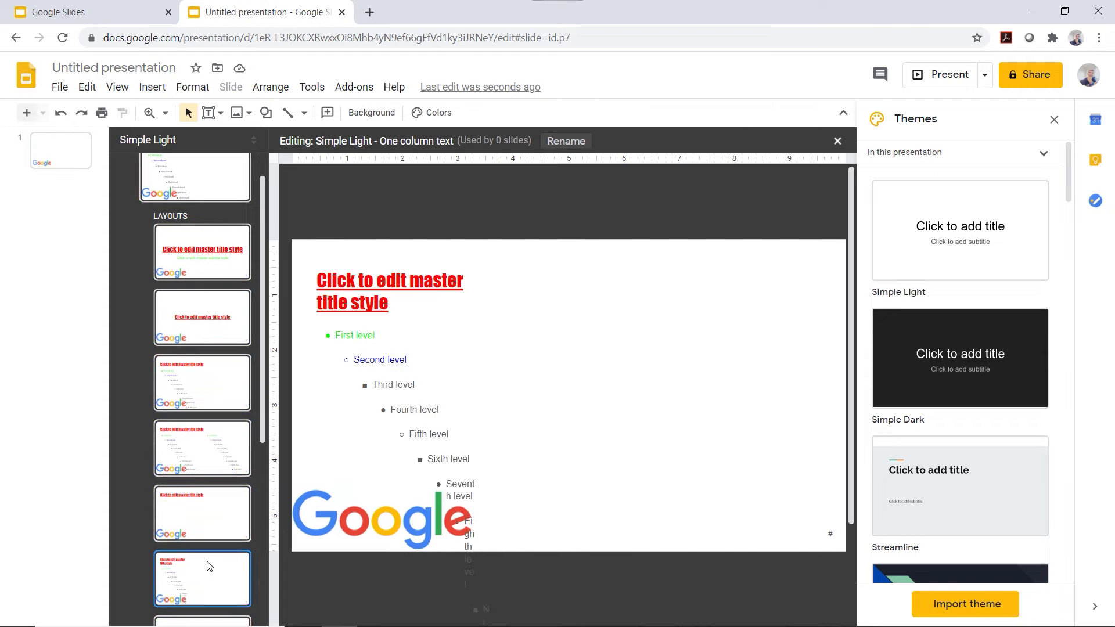
{"action": "left_click", "coordinate": [196, 180]}
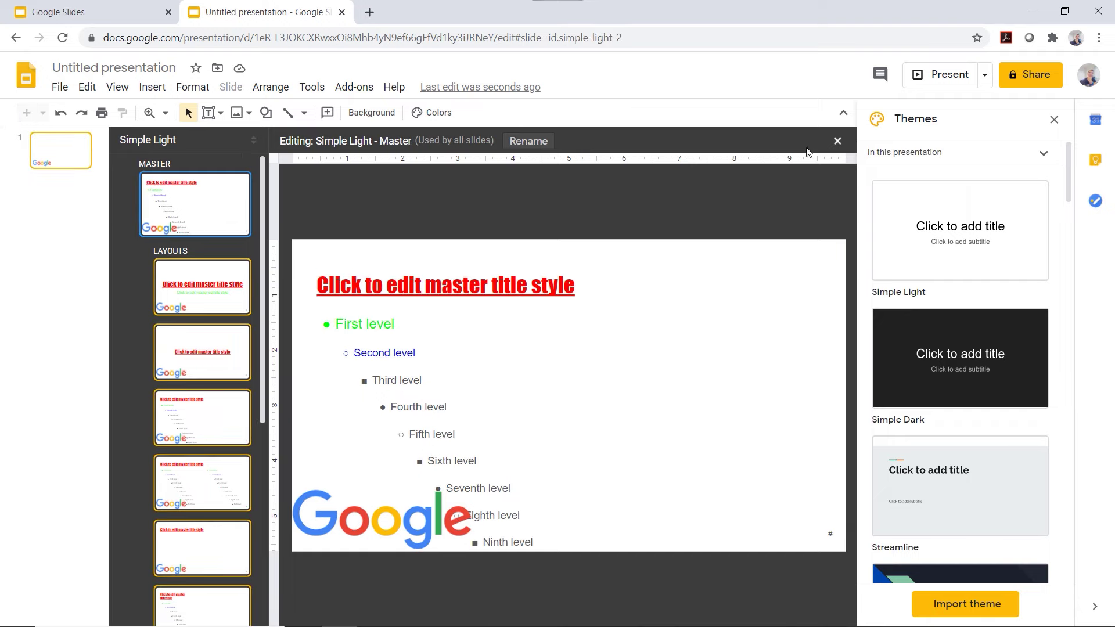
{"action": "left_click", "coordinate": [836, 141]}
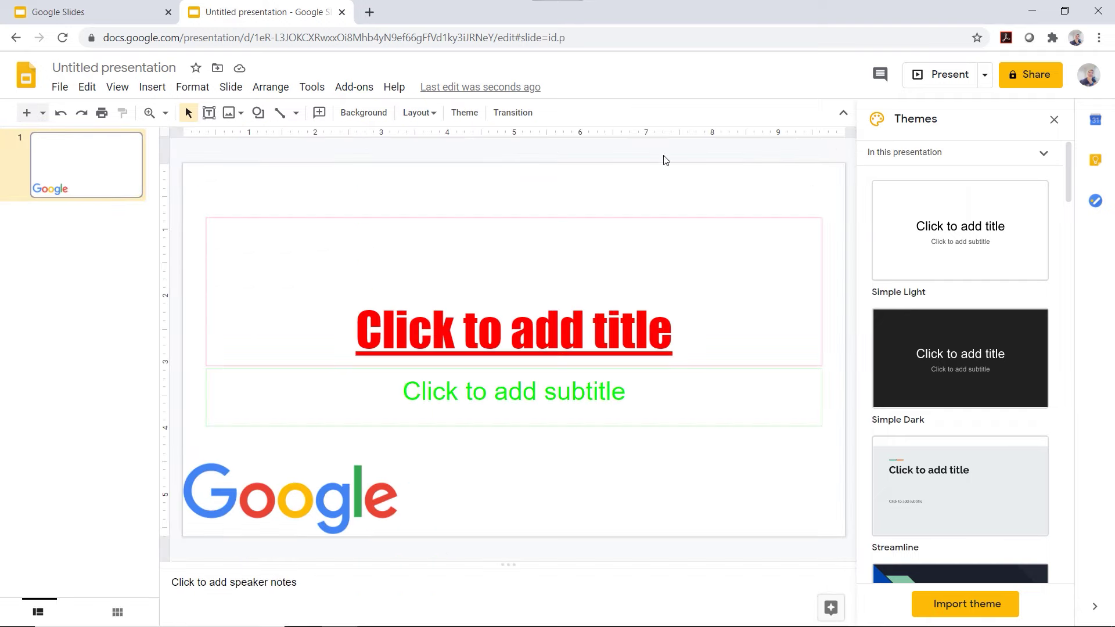
Add slide 2 with the Blank layout and confirm its master logo can't be selected
{"action": "left_click", "coordinate": [43, 114]}
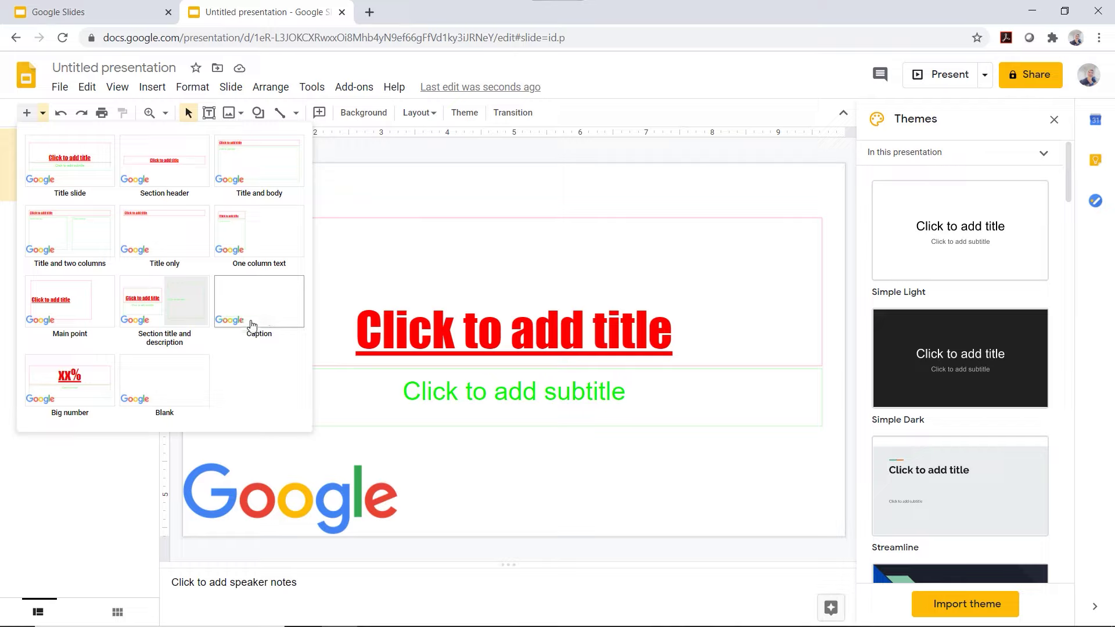
{"action": "left_click", "coordinate": [146, 391]}
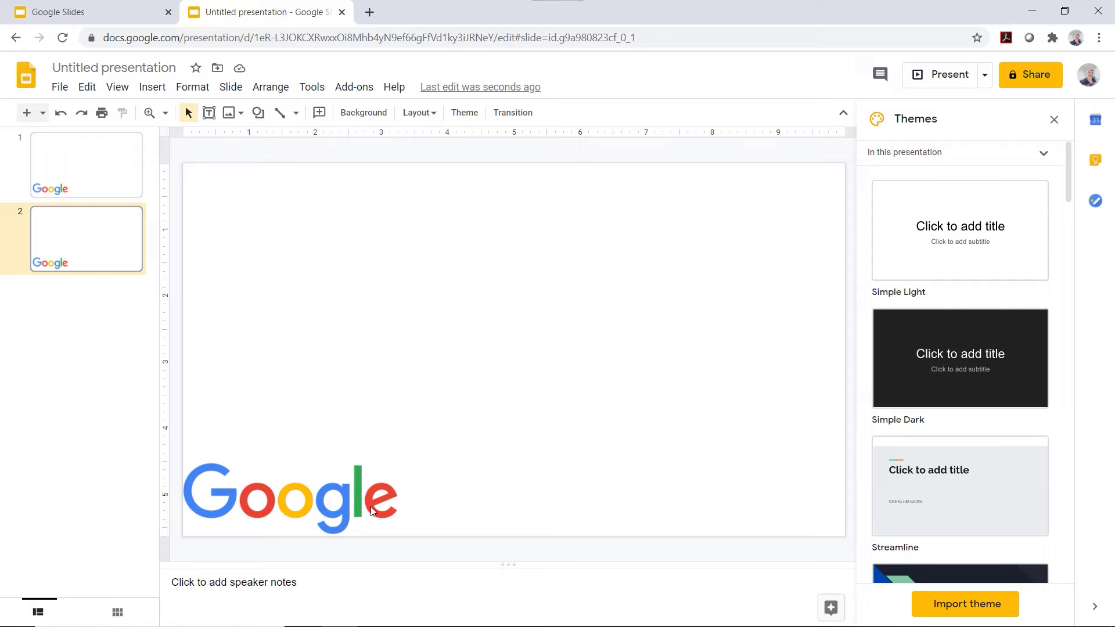
{"action": "left_click_drag", "start_coordinate": [319, 493], "coordinate": [273, 492]}
Draw a rectangle covering the logo down to slide 2's bottom edge
{"action": "left_click", "coordinate": [258, 113]}
{"action": "mouse_move", "coordinate": [294, 139]}
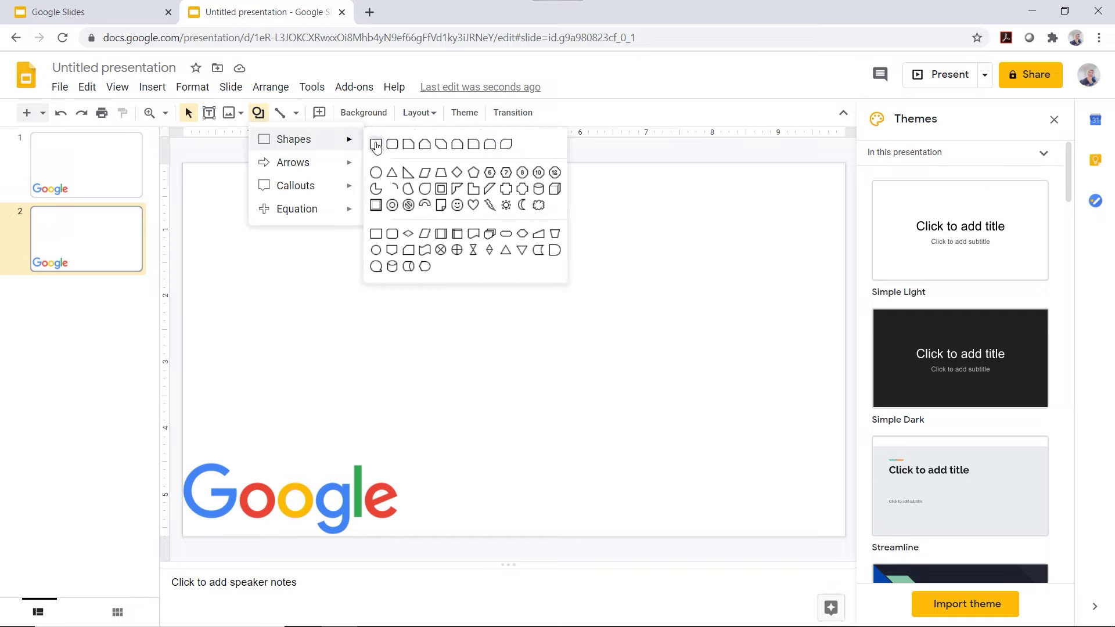
{"action": "left_click", "coordinate": [376, 148]}
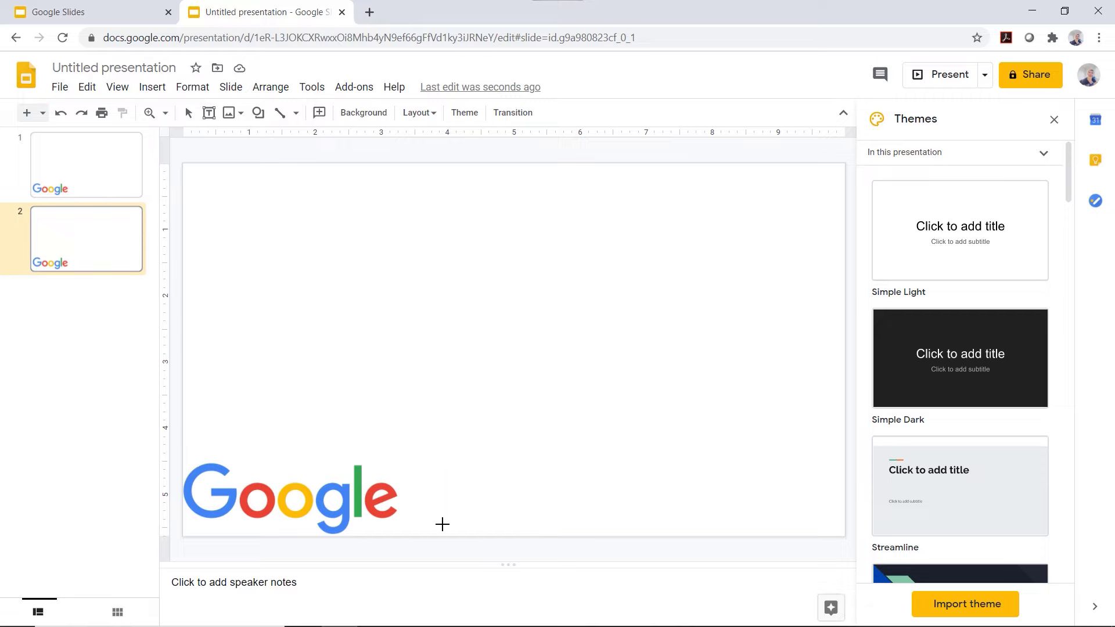
{"action": "left_click_drag", "start_coordinate": [444, 524], "coordinate": [183, 454]}
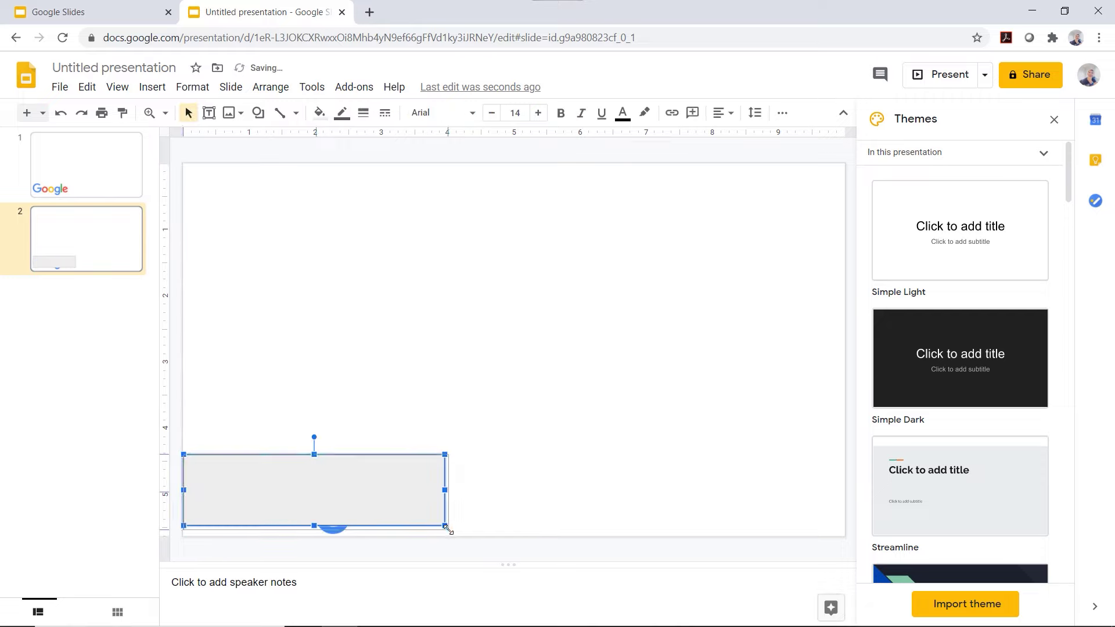
{"action": "left_click_drag", "start_coordinate": [445, 526], "coordinate": [447, 535]}
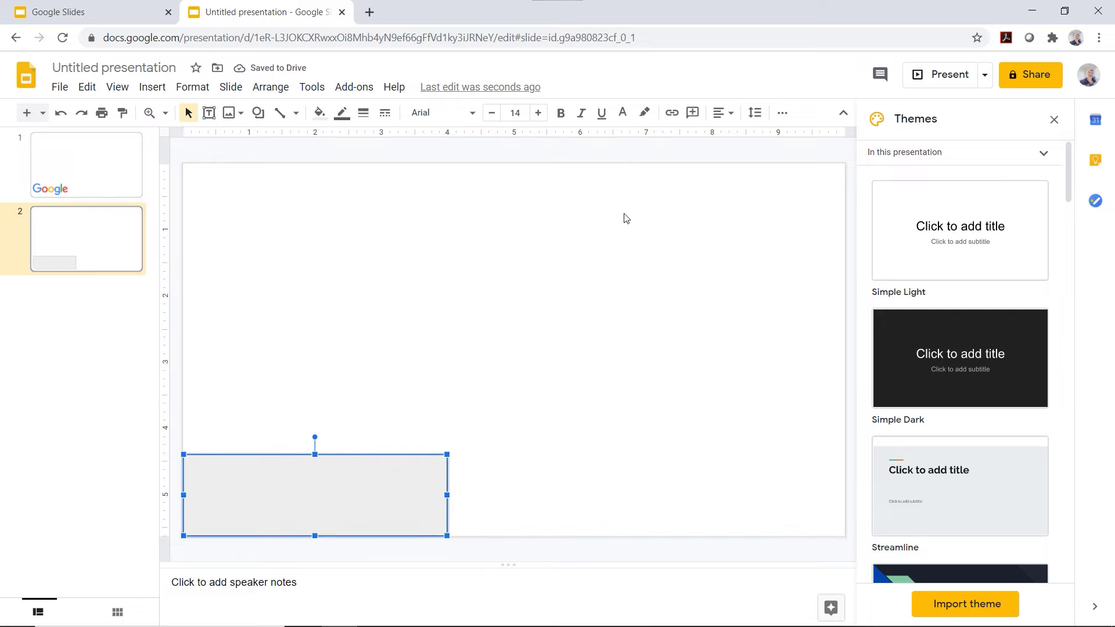
Colour the rectangle's fill and border white, then delete slide 2
{"action": "left_click", "coordinate": [329, 112]}
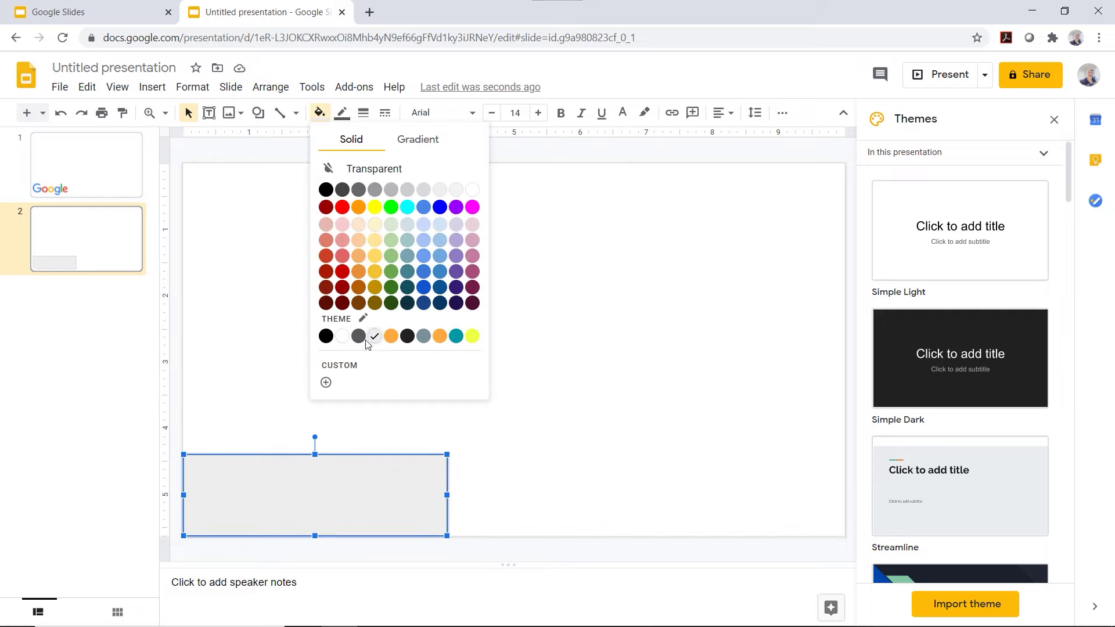
{"action": "left_click", "coordinate": [343, 344]}
{"action": "left_click", "coordinate": [504, 405]}
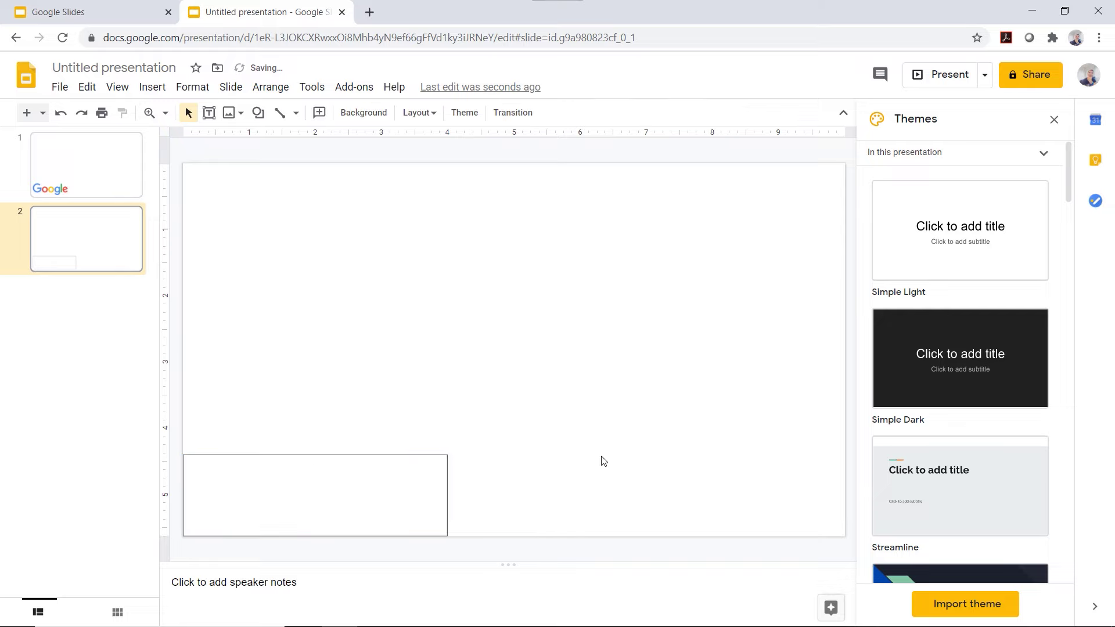
{"action": "left_click", "coordinate": [418, 472]}
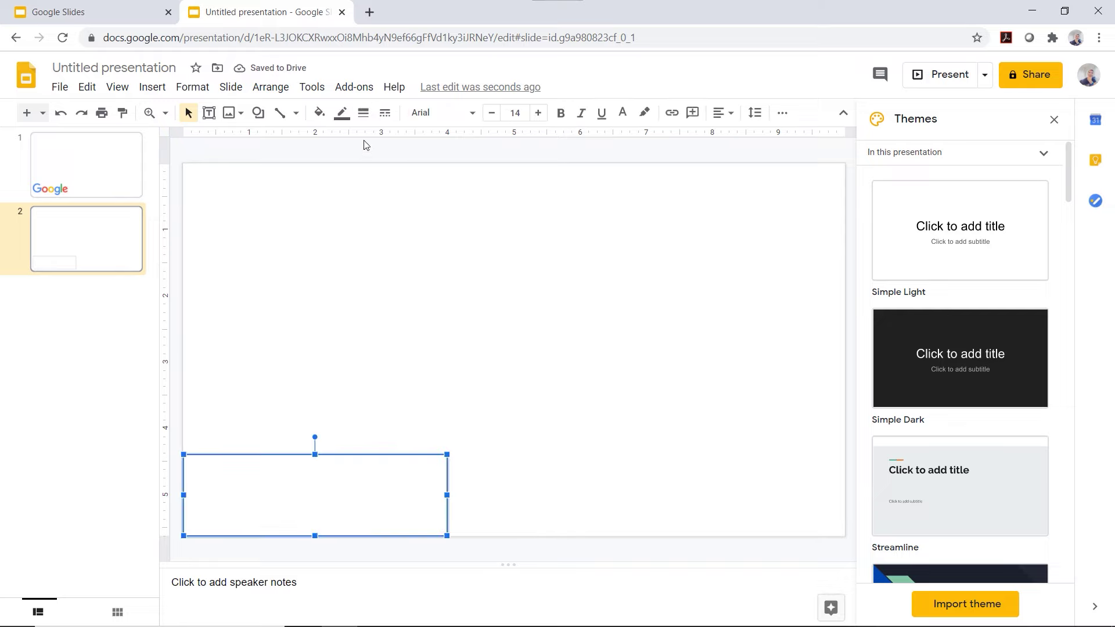
{"action": "left_click", "coordinate": [342, 114]}
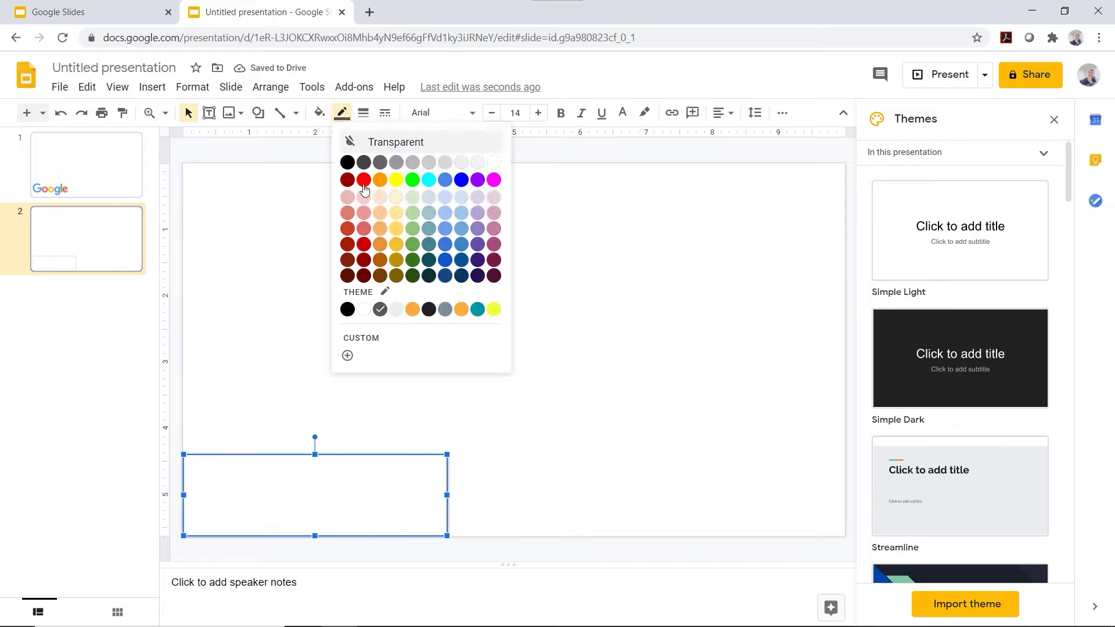
{"action": "left_click", "coordinate": [363, 308]}
{"action": "left_click", "coordinate": [616, 408]}
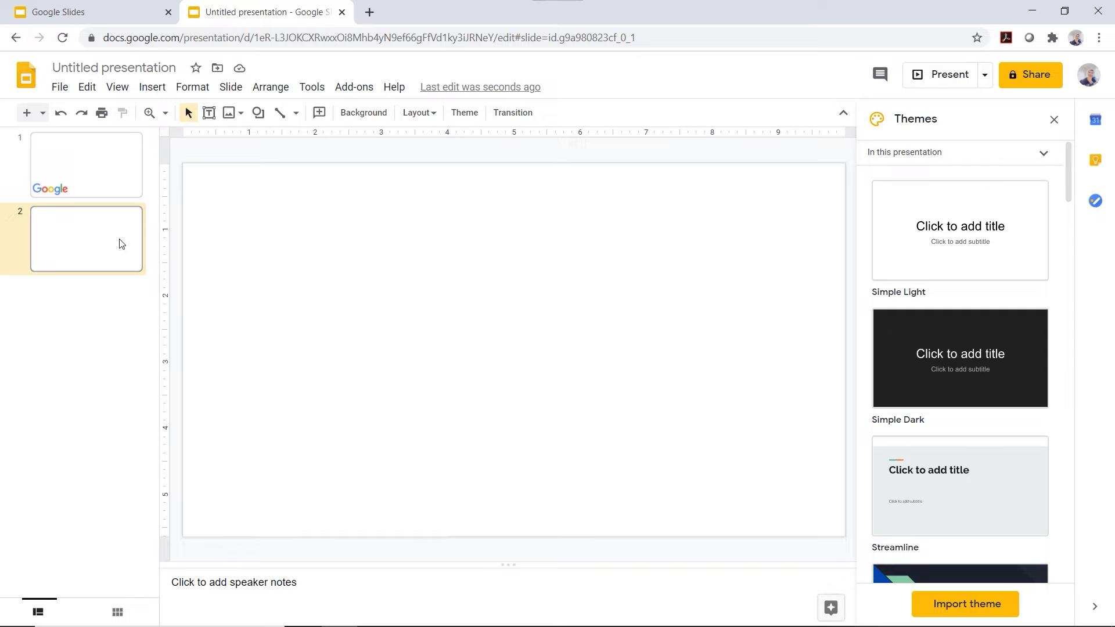
{"action": "key", "text": "Delete"}
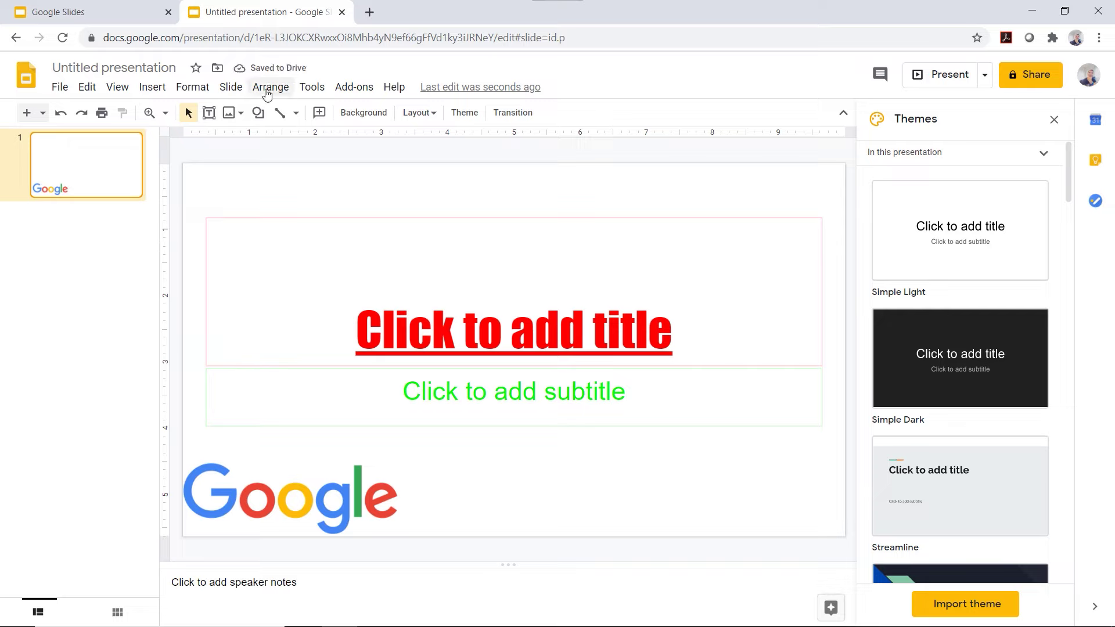
Reopen the master and layouts editor with Slide > Edit master
{"action": "left_click", "coordinate": [231, 88]}
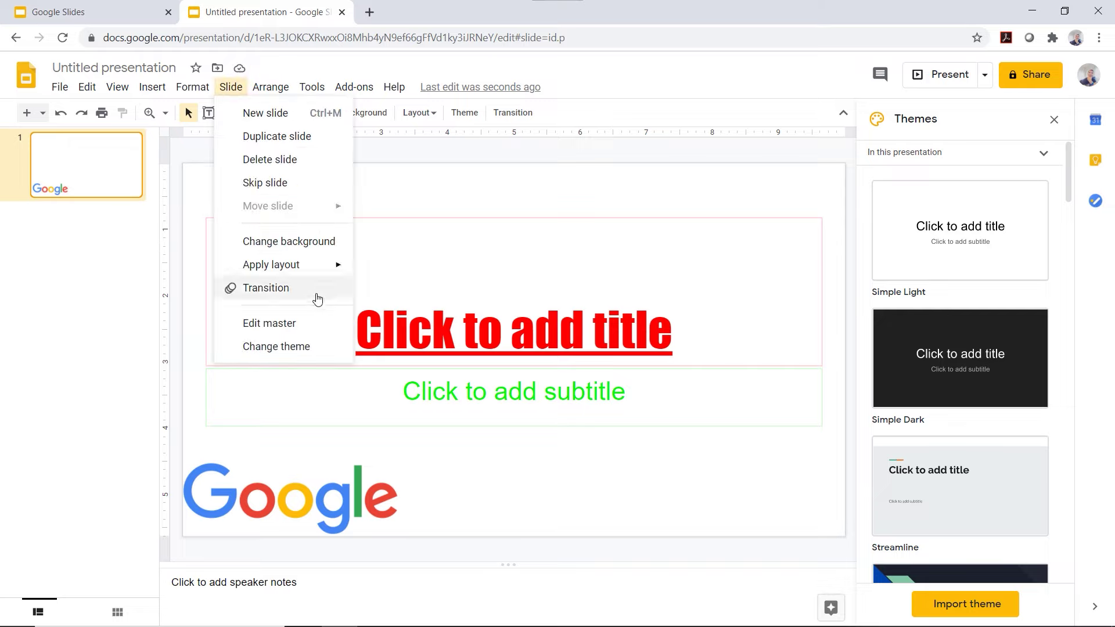
{"action": "left_click", "coordinate": [313, 323]}
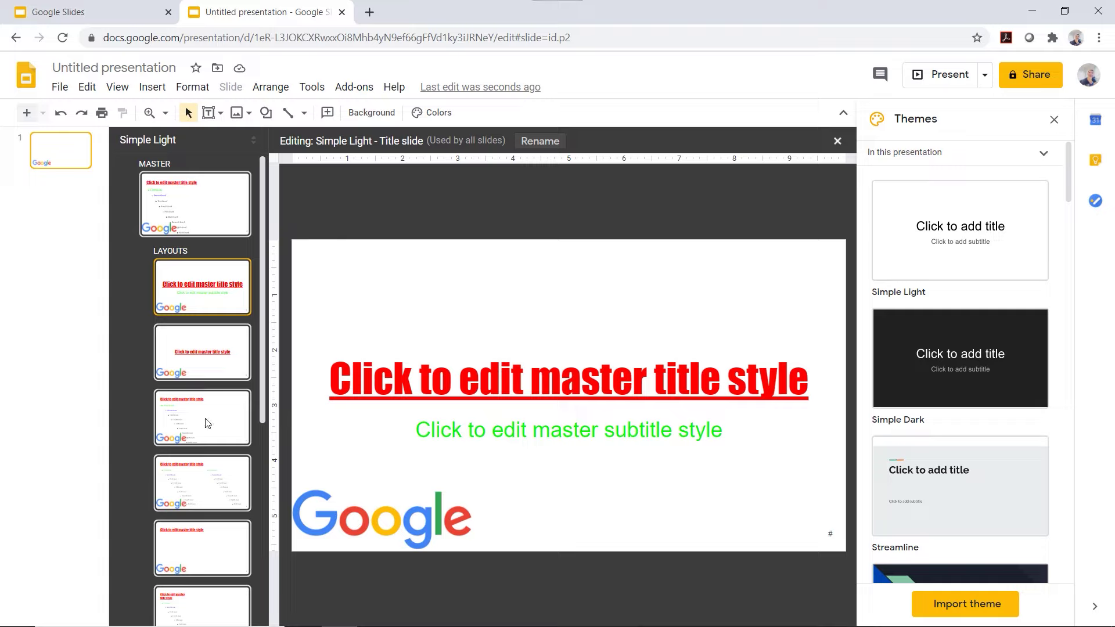
Add a new custom layout from the Title slide layout's right-click menu
{"action": "right_click", "coordinate": [205, 312]}
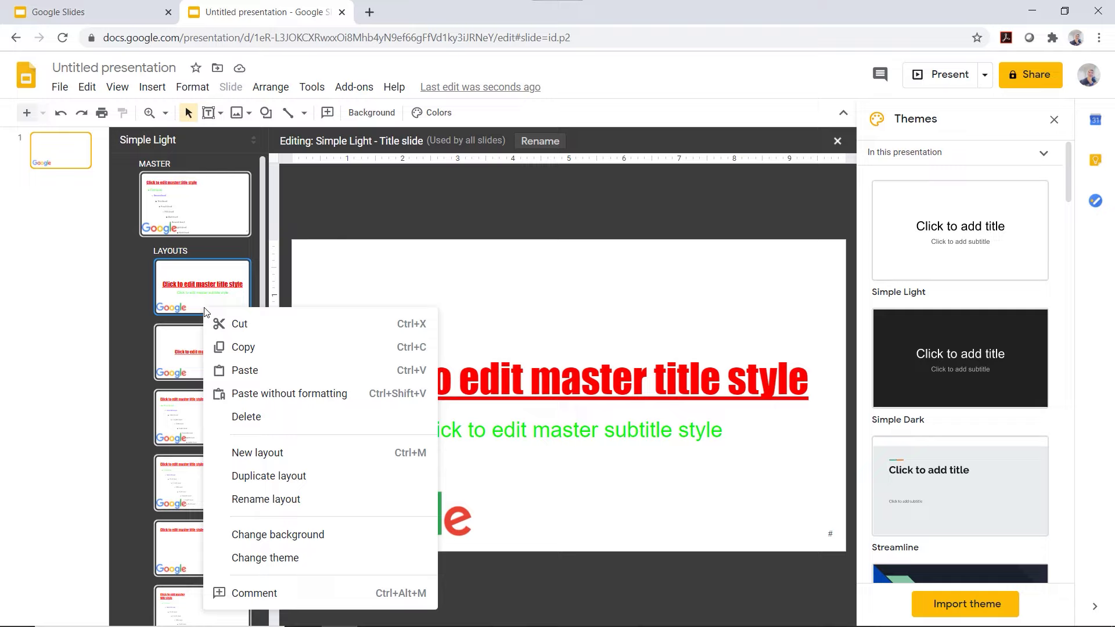
{"action": "left_click", "coordinate": [318, 458]}
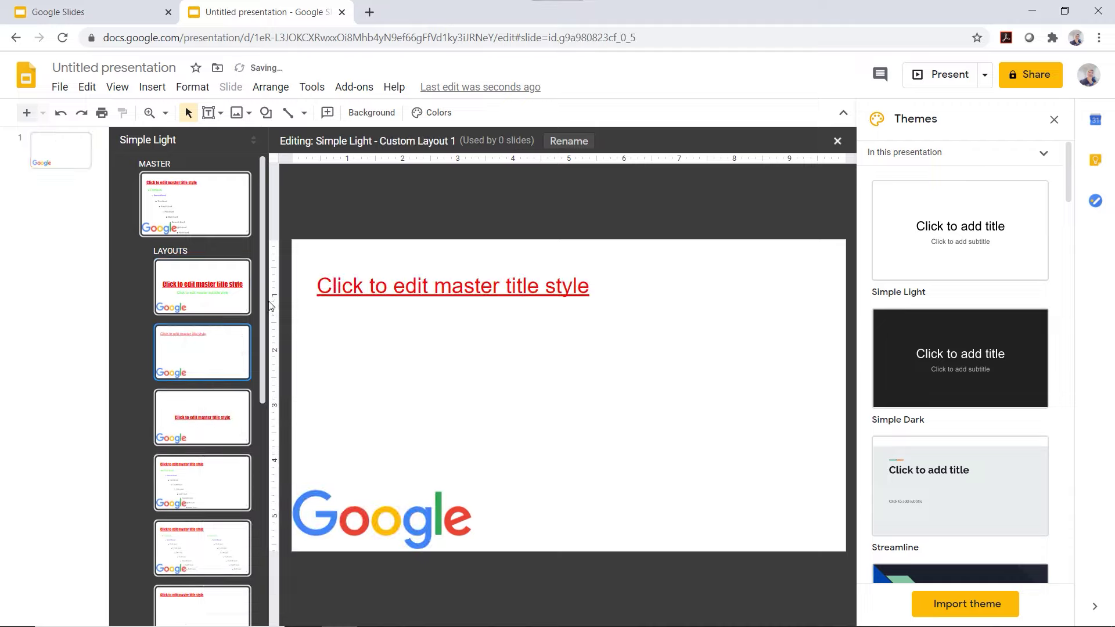
{"action": "left_click_drag", "start_coordinate": [263, 299], "coordinate": [285, 559]}
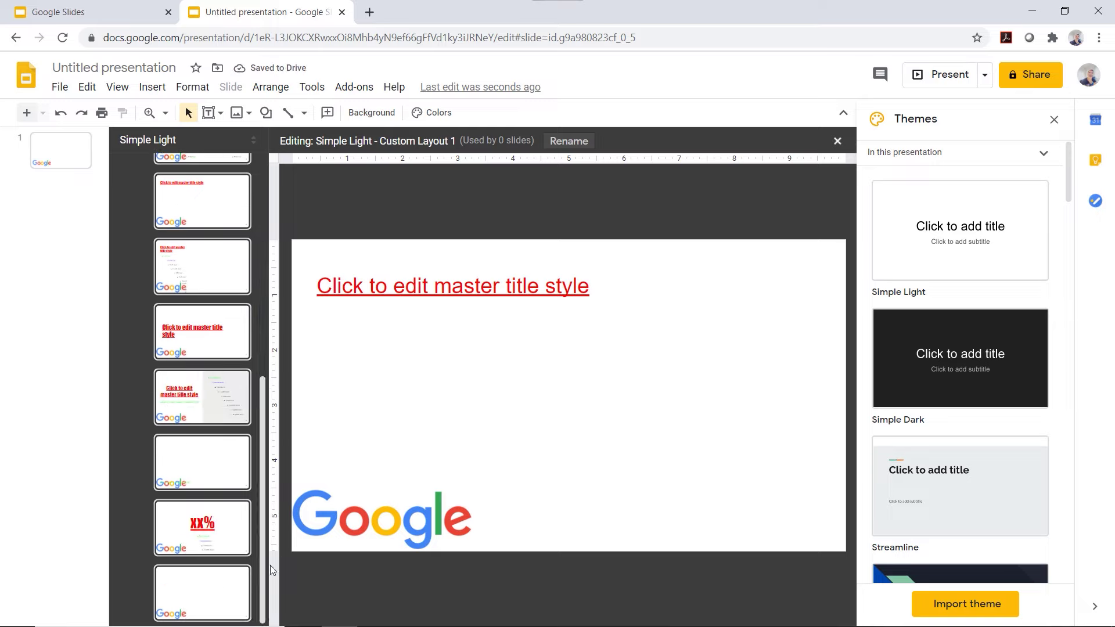
On the Blank layout, cover the Google logo with a white-filled, white-bordered rectangle
{"action": "left_click", "coordinate": [200, 596]}
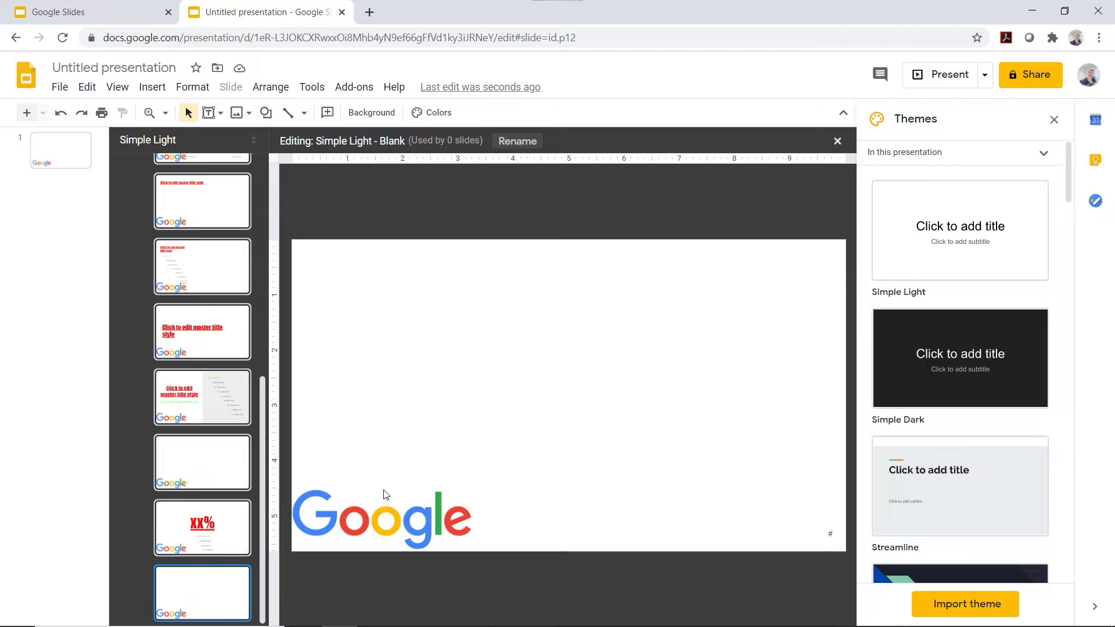
{"action": "left_click", "coordinate": [153, 88]}
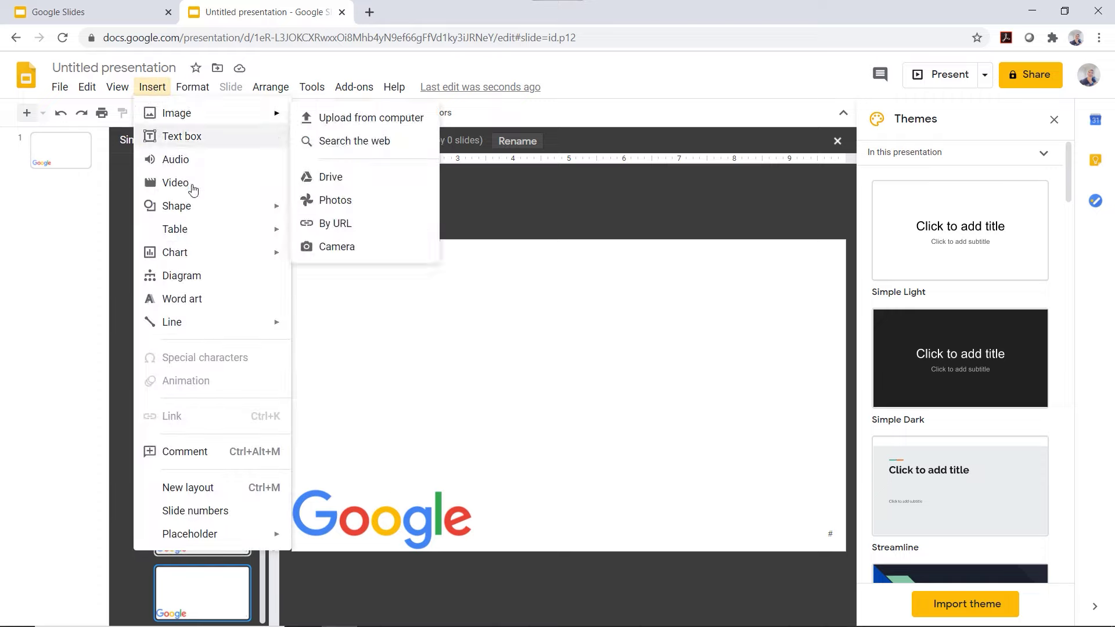
{"action": "mouse_move", "coordinate": [176, 205]}
{"action": "mouse_move", "coordinate": [335, 211]}
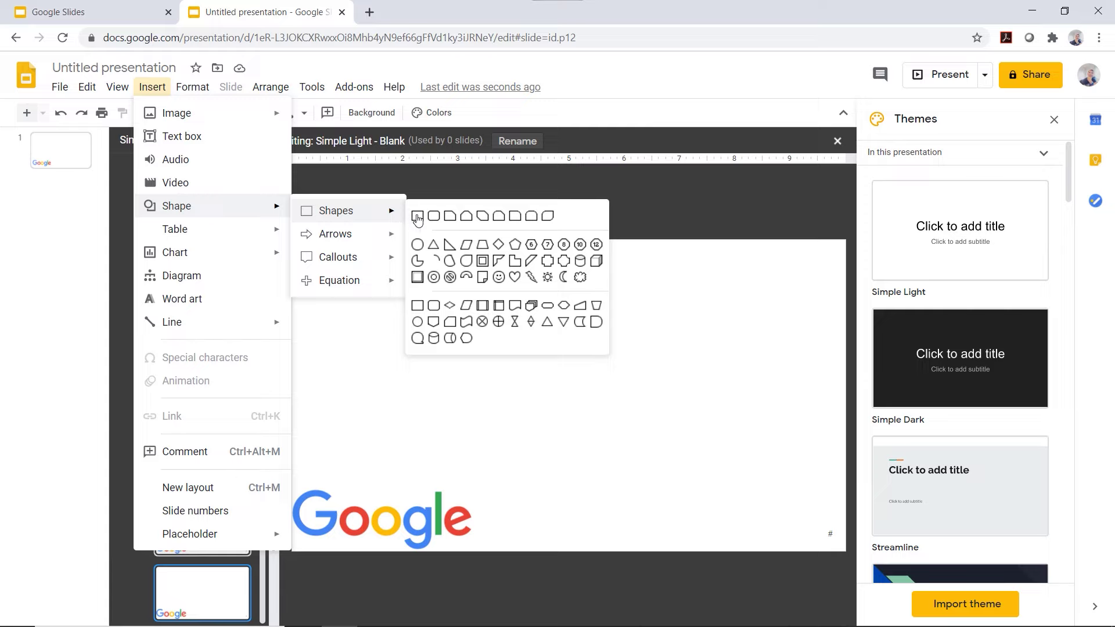
{"action": "left_click", "coordinate": [415, 219]}
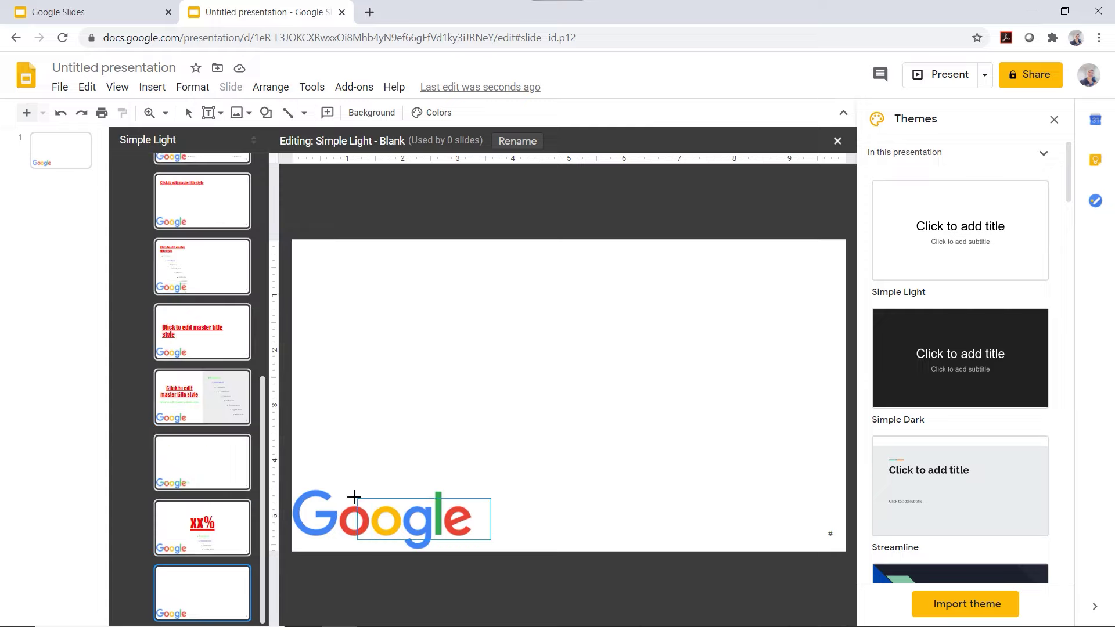
{"action": "left_click_drag", "start_coordinate": [293, 479], "coordinate": [491, 540]}
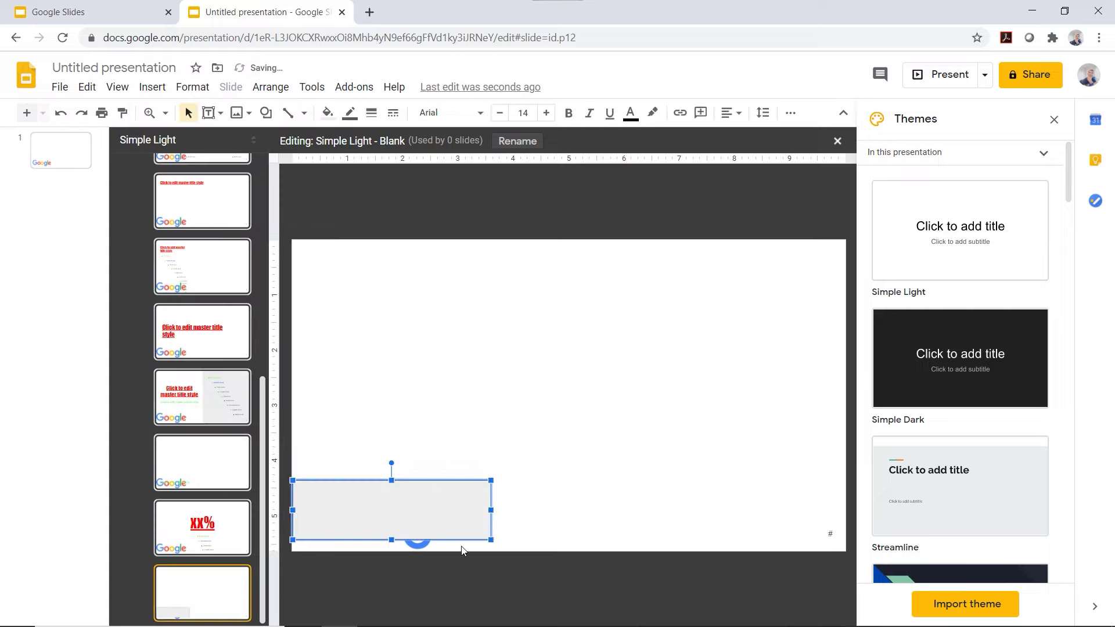
{"action": "left_click_drag", "start_coordinate": [391, 540], "coordinate": [391, 551]}
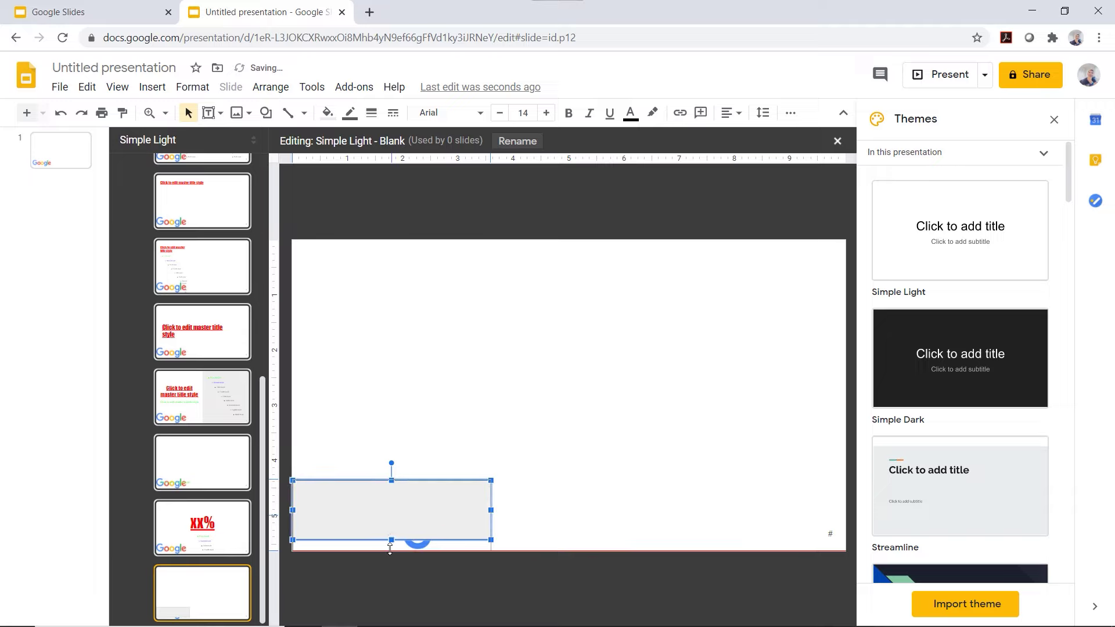
{"action": "left_click", "coordinate": [327, 112]}
{"action": "left_click", "coordinate": [349, 336]}
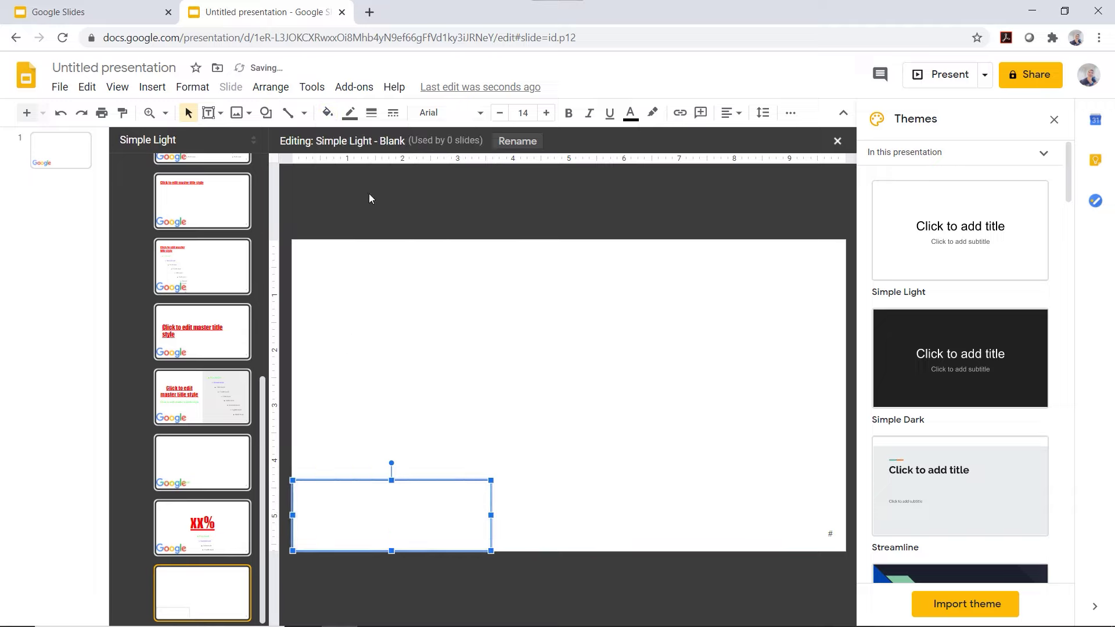
{"action": "left_click", "coordinate": [350, 114]}
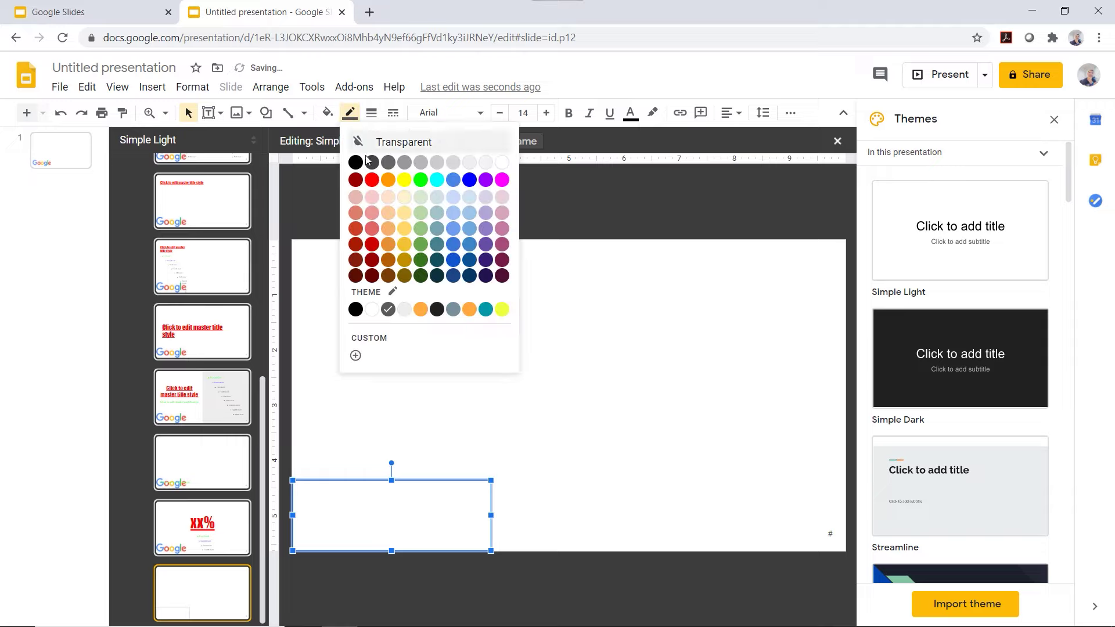
{"action": "left_click", "coordinate": [372, 310]}
{"action": "left_click", "coordinate": [642, 454]}
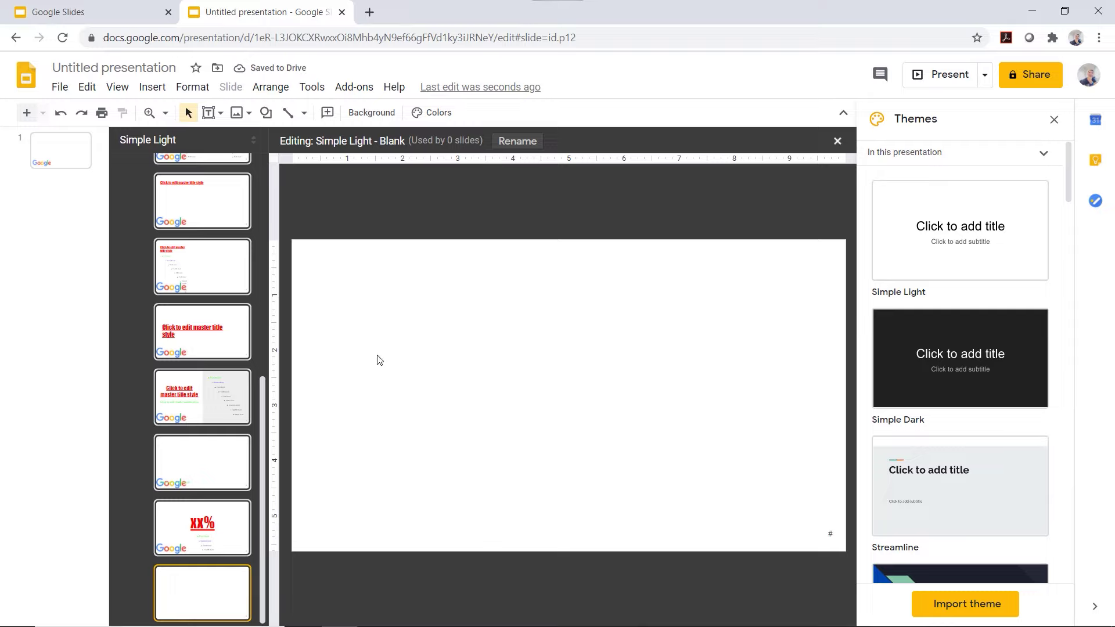
Exit the master editor, then add a Blank slide 2 and a Custom Layout 1 slide 3
{"action": "left_click", "coordinate": [837, 140]}
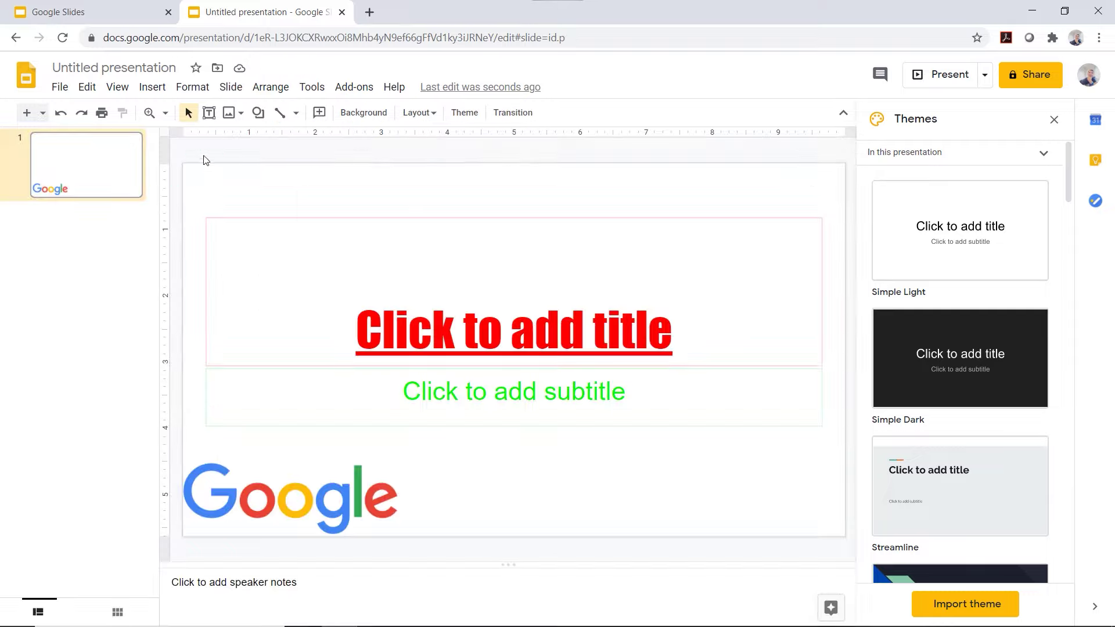
{"action": "left_click", "coordinate": [43, 114]}
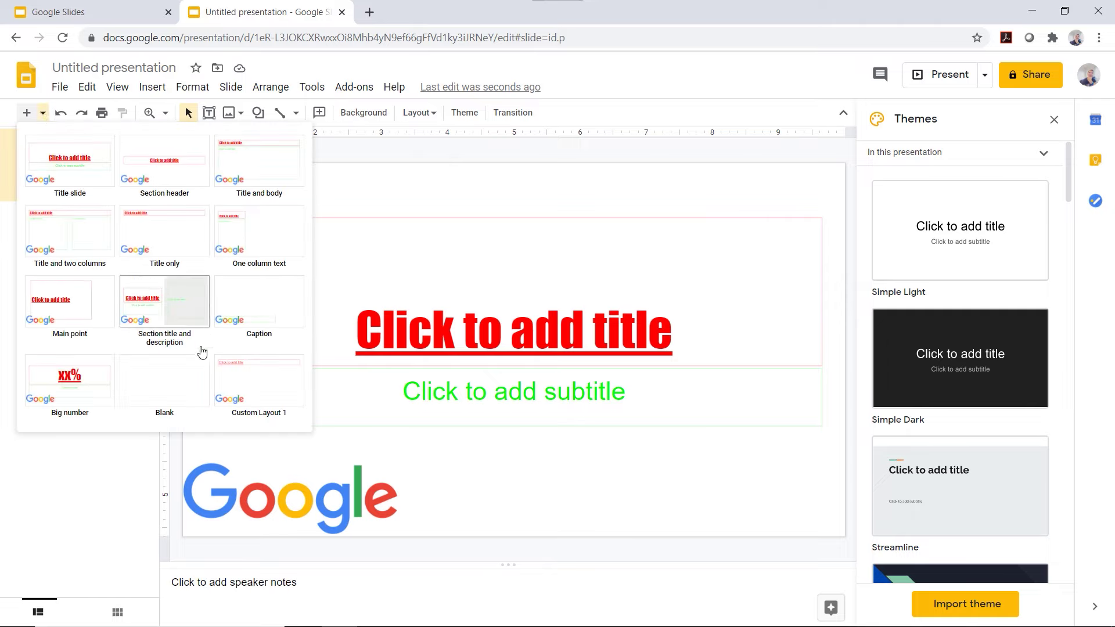
{"action": "left_click", "coordinate": [178, 394]}
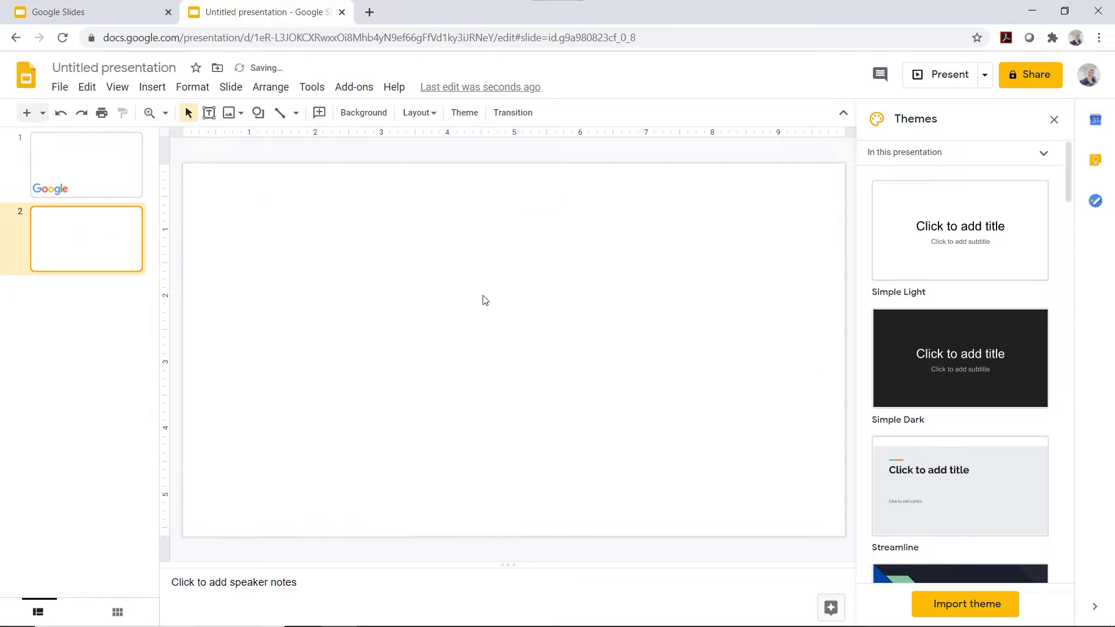
{"action": "left_click", "coordinate": [43, 112]}
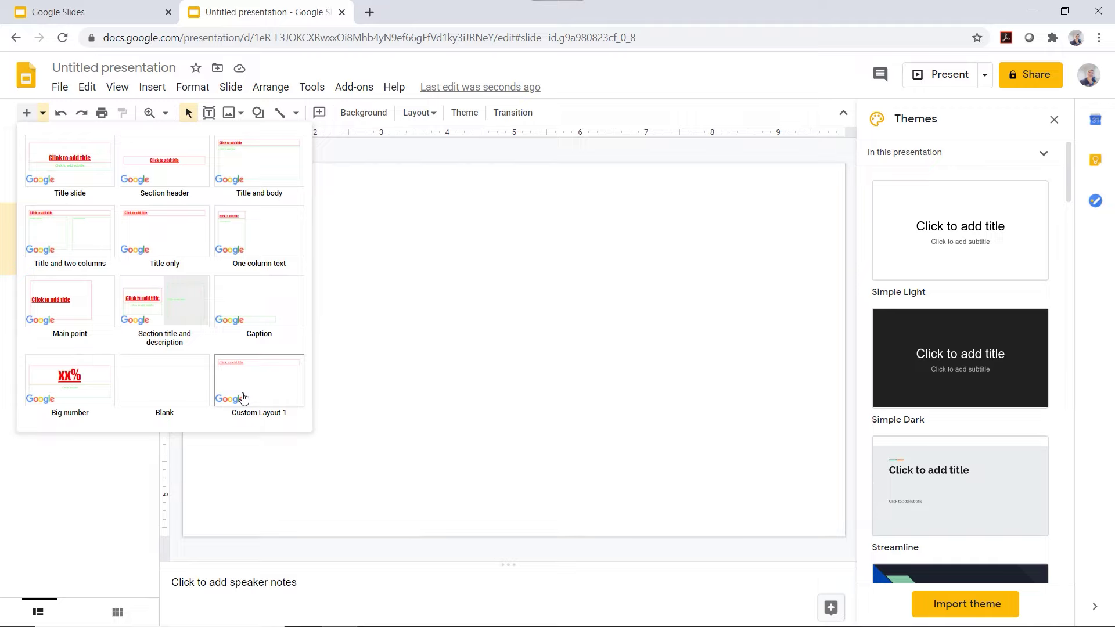
{"action": "left_click", "coordinate": [243, 398]}
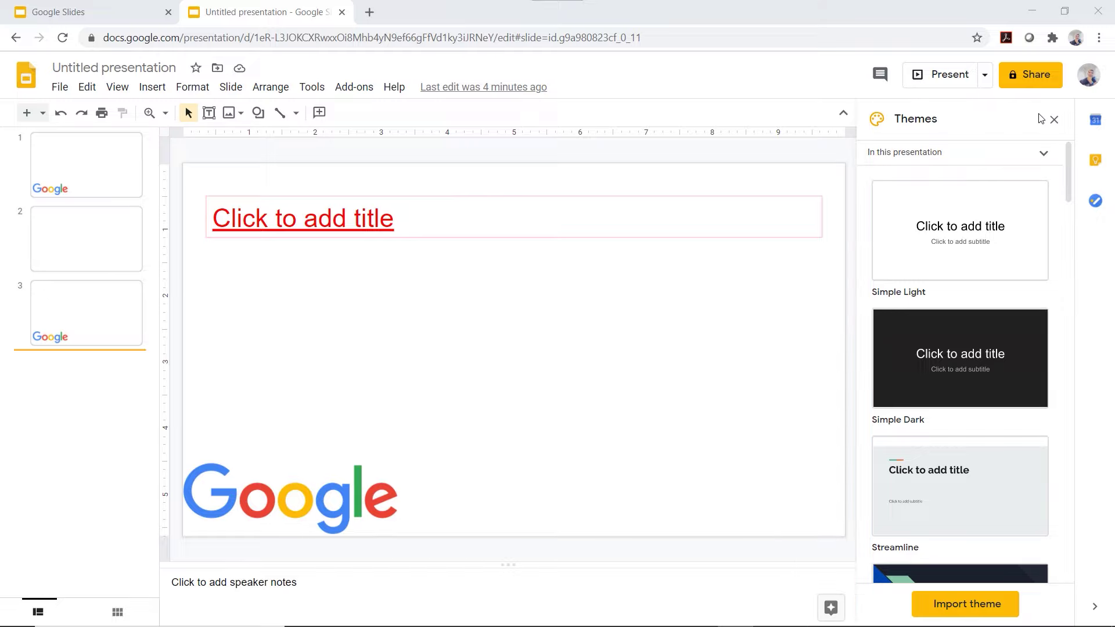
Reopen the Themes panel through Slide > Change theme and preview slides 2 and 3
{"action": "left_click", "coordinate": [1054, 120]}
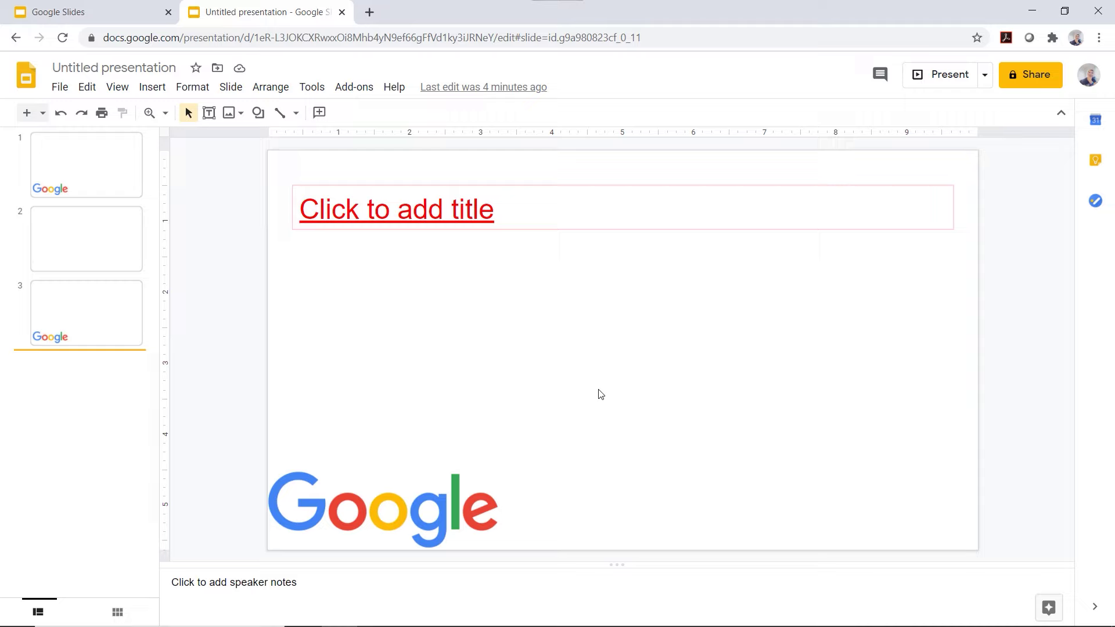
{"action": "left_click", "coordinate": [231, 89]}
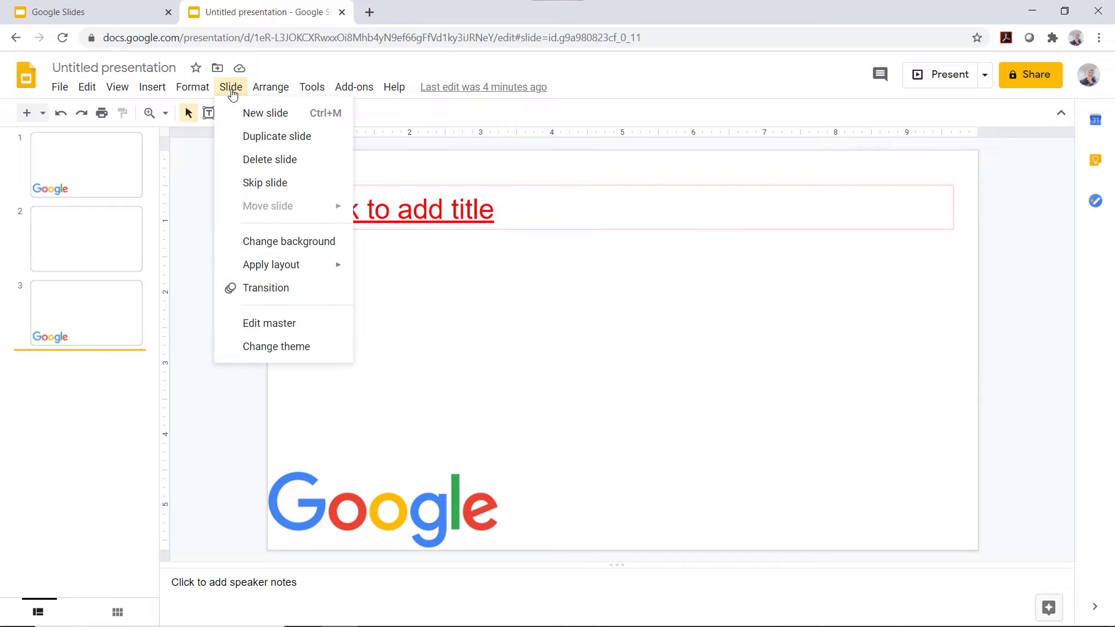
{"action": "left_click", "coordinate": [323, 347]}
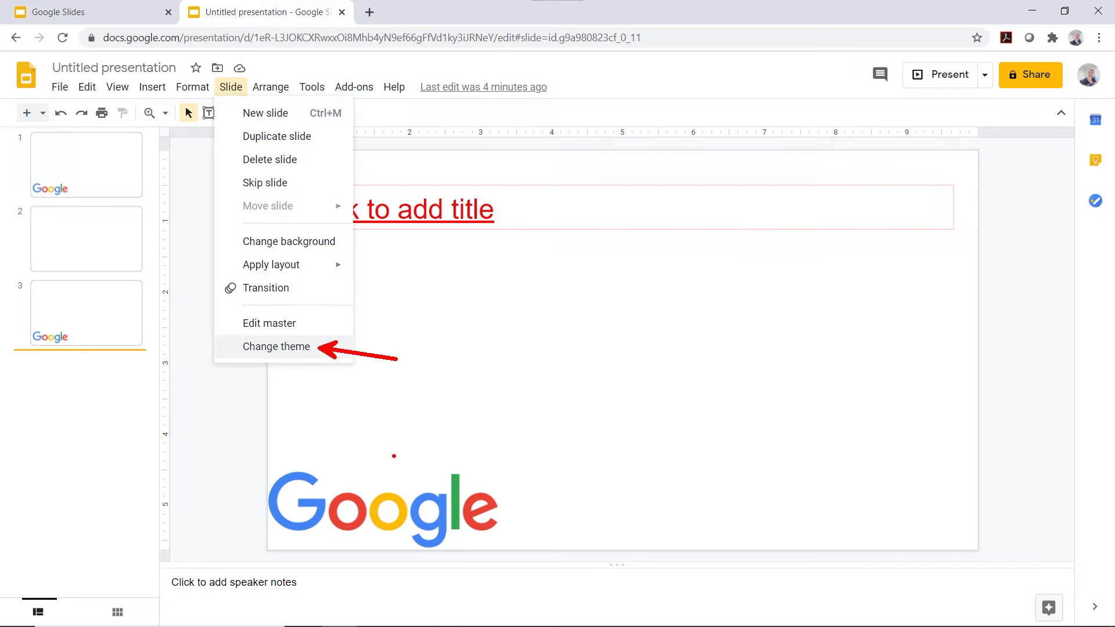
{"action": "left_click", "coordinate": [292, 348]}
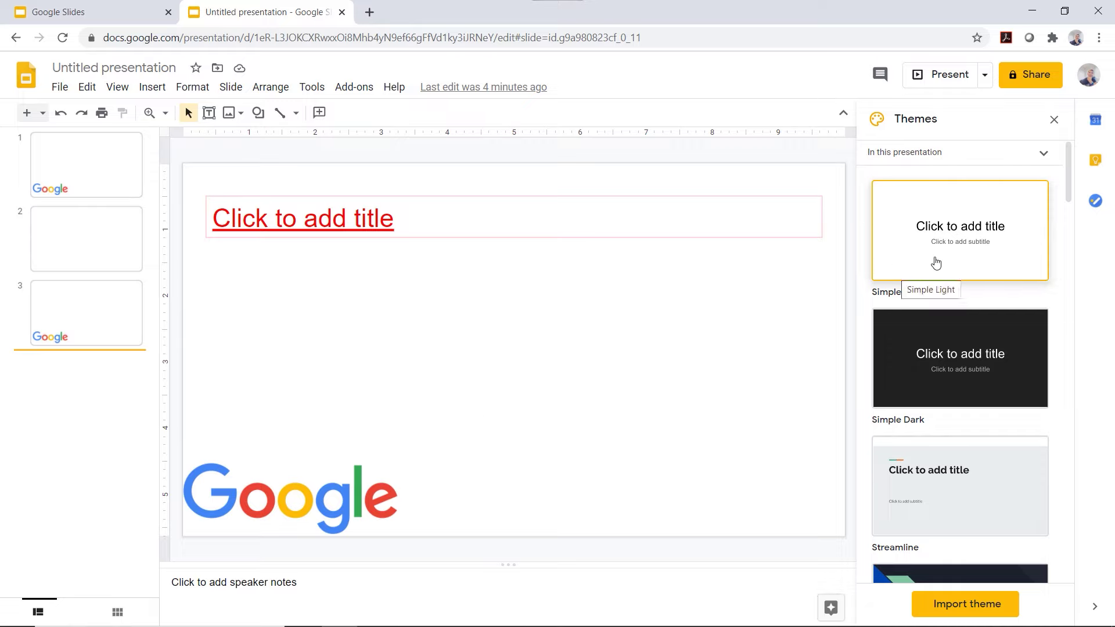
{"action": "left_click", "coordinate": [72, 251]}
{"action": "left_click", "coordinate": [80, 311]}
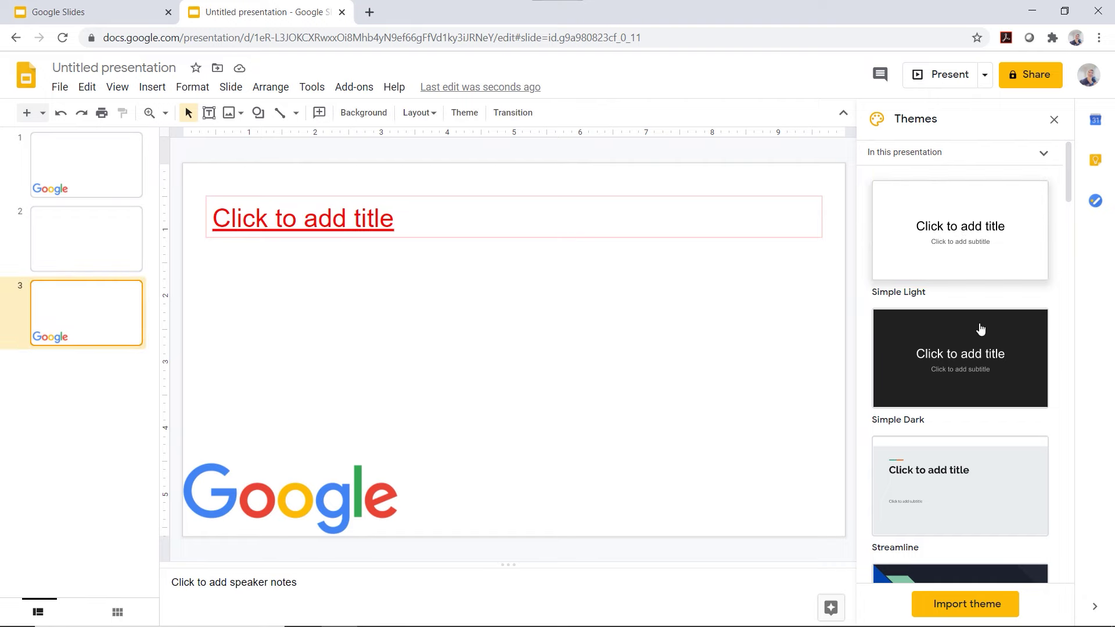
Try the Simple Dark, Simple Light, Streamline and Focus themes on the deck
{"action": "left_click", "coordinate": [971, 381]}
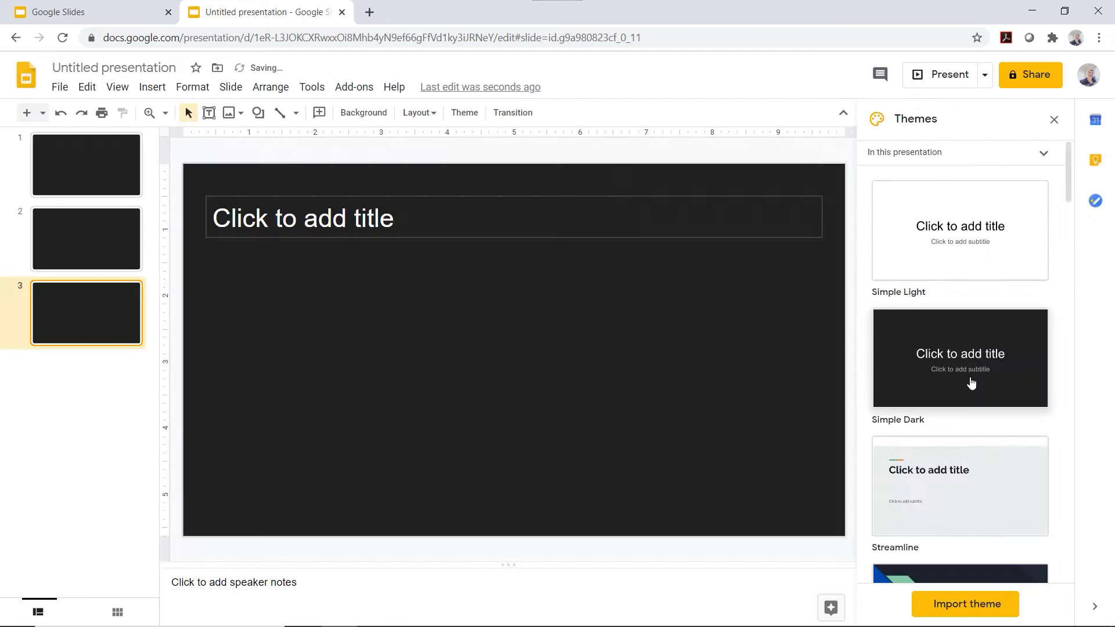
{"action": "left_click", "coordinate": [100, 249]}
{"action": "left_click", "coordinate": [84, 167]}
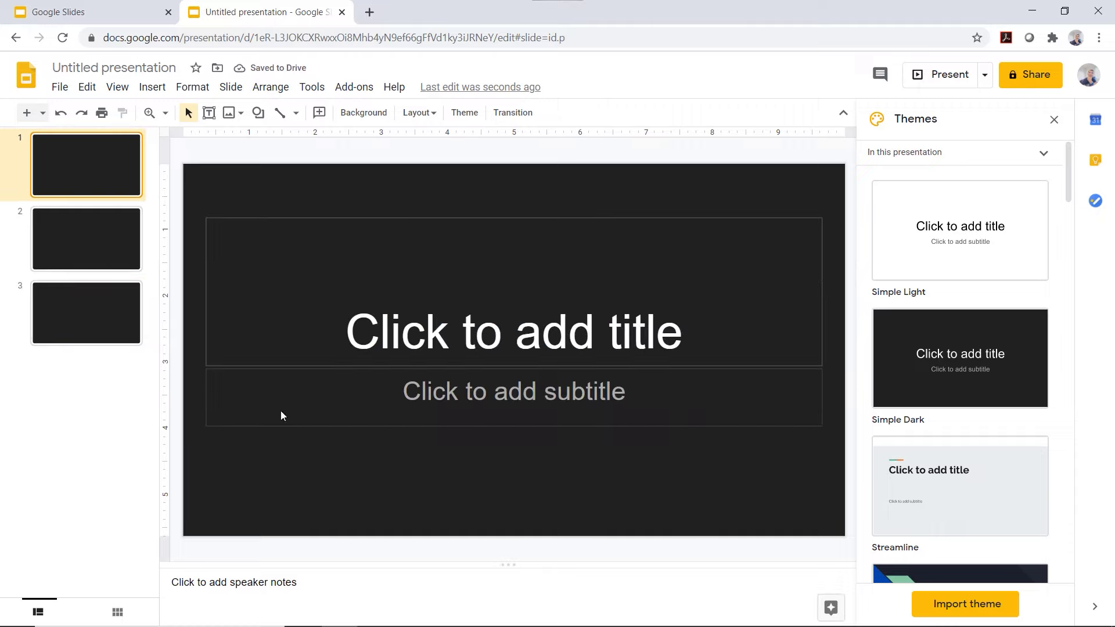
{"action": "left_click", "coordinate": [950, 262]}
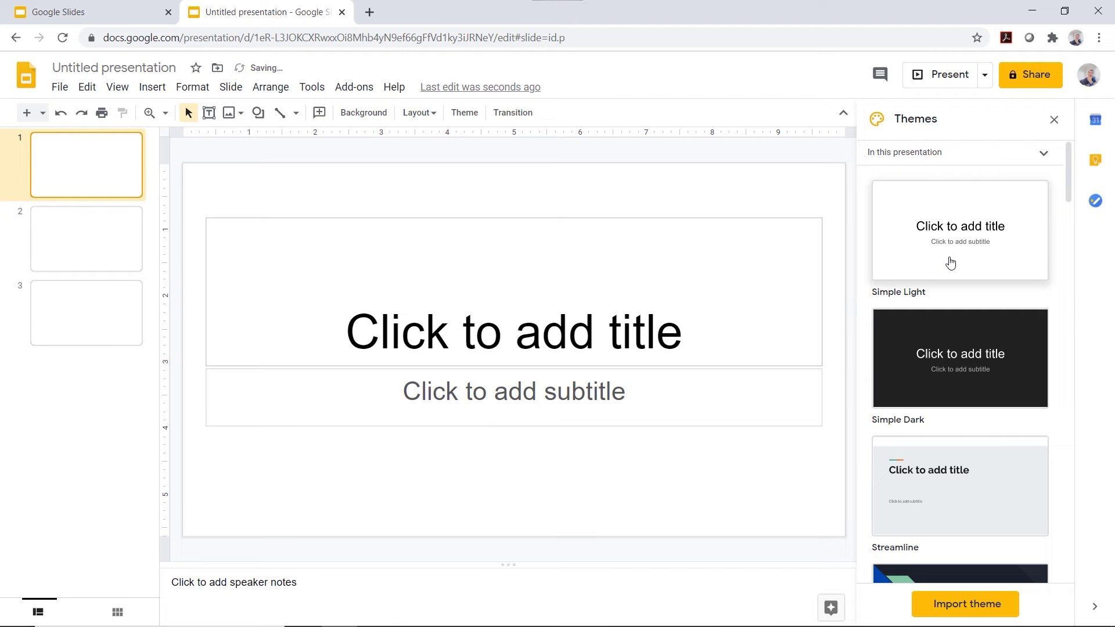
{"action": "left_click", "coordinate": [964, 495]}
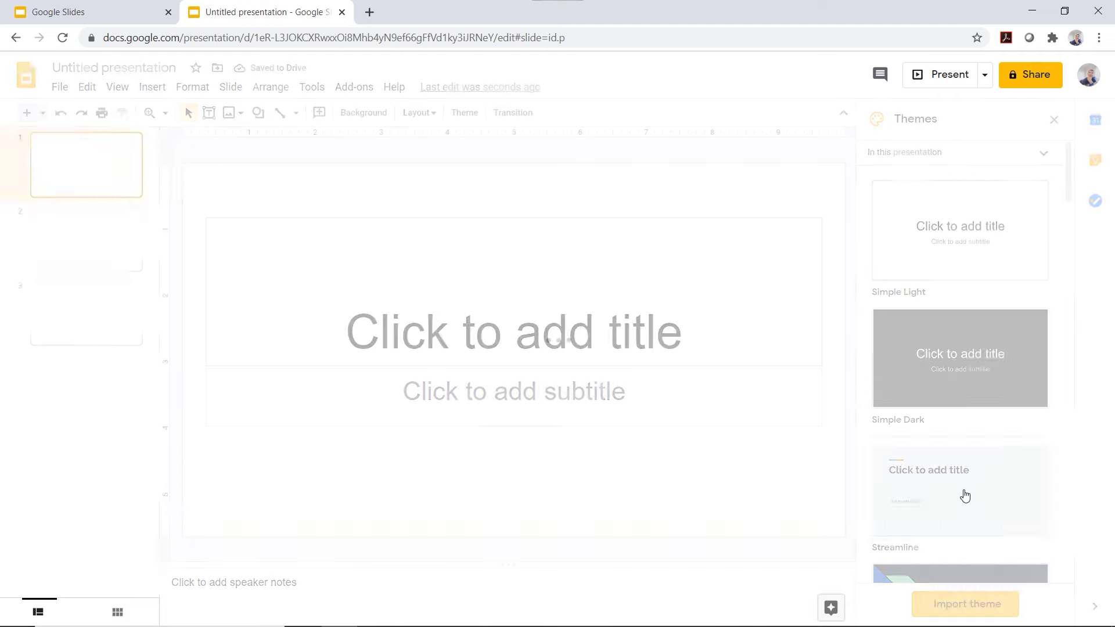
{"action": "scroll", "coordinate": [965, 496], "scroll_direction": "down", "scroll_amount": 1}
{"action": "scroll", "coordinate": [964, 495], "scroll_direction": "down", "scroll_amount": 2}
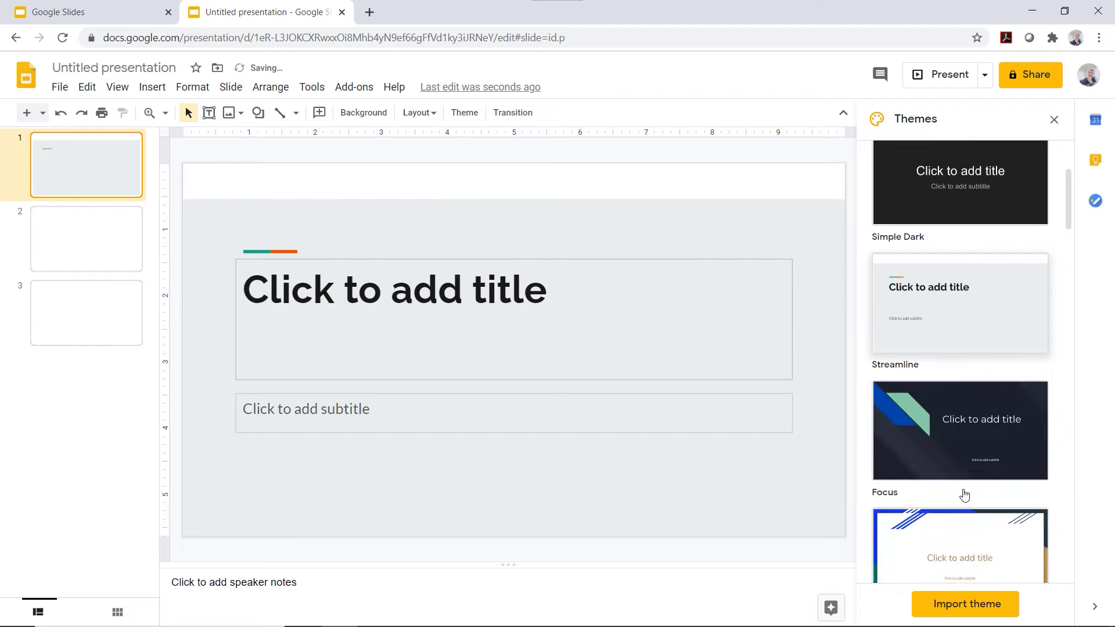
{"action": "scroll", "coordinate": [964, 495], "scroll_direction": "down", "scroll_amount": 1}
{"action": "left_click", "coordinate": [979, 433]}
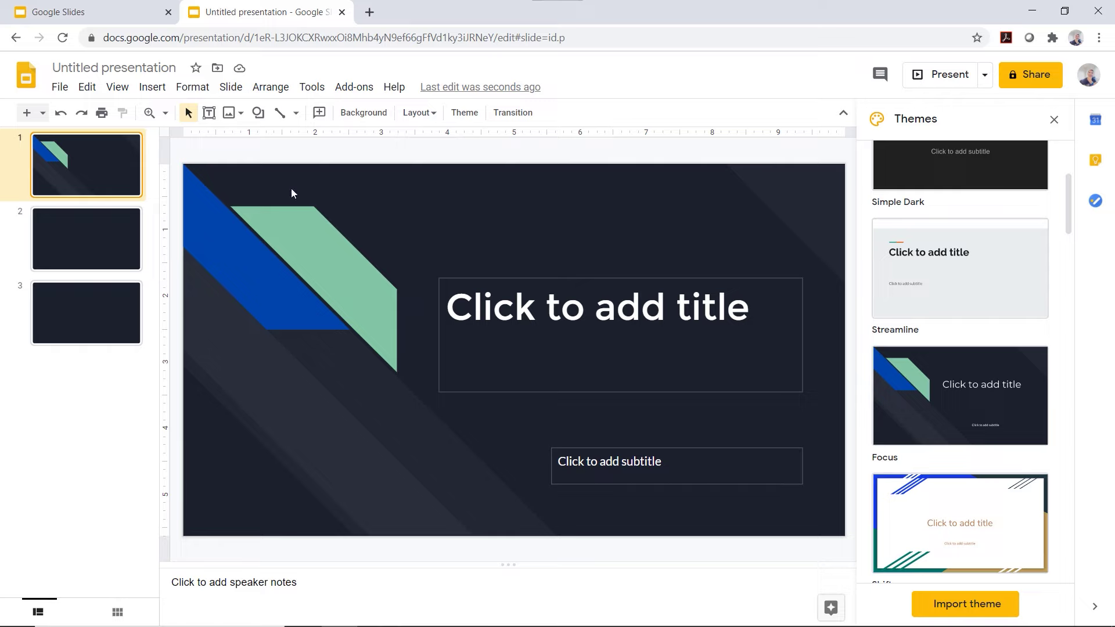
Look at the Focus theme's master in the master editor, then exit it
{"action": "left_click", "coordinate": [225, 90]}
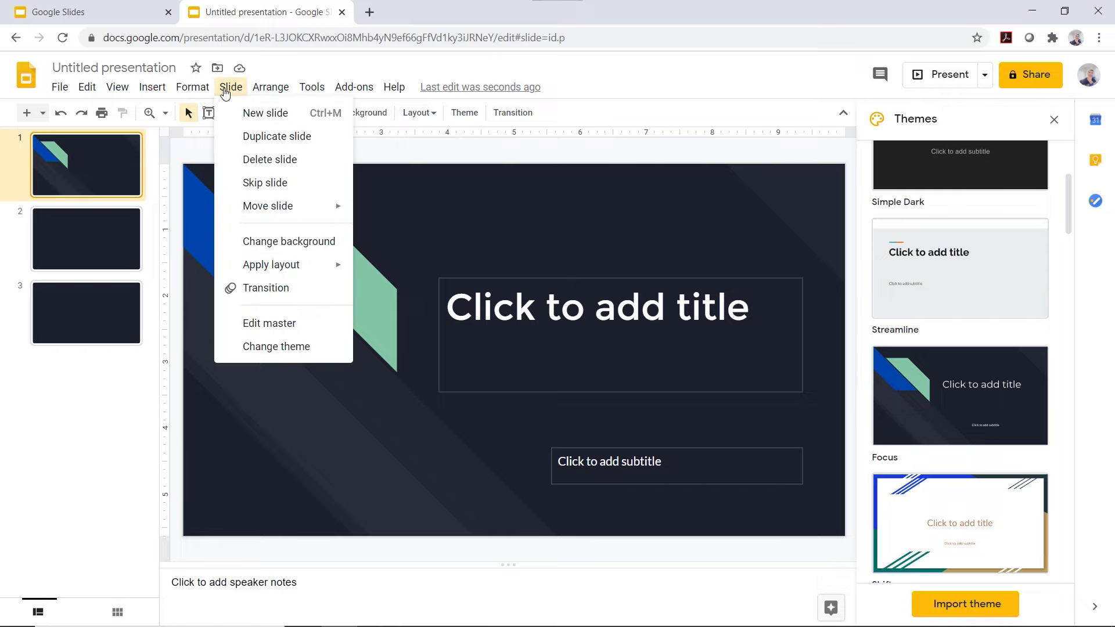
{"action": "left_click", "coordinate": [320, 326]}
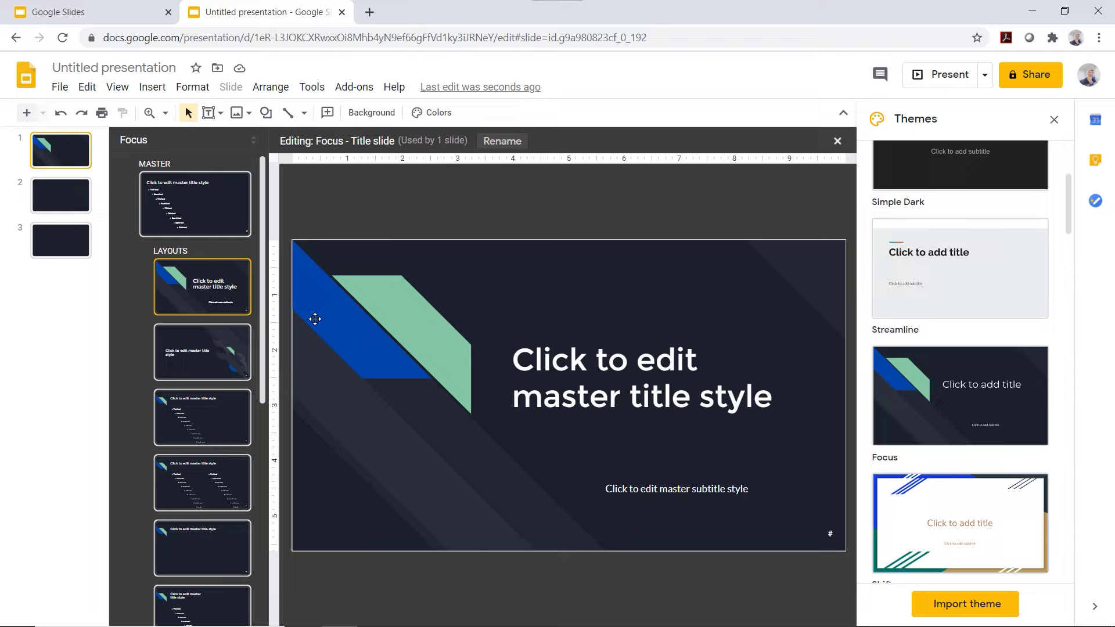
{"action": "left_click", "coordinate": [836, 141]}
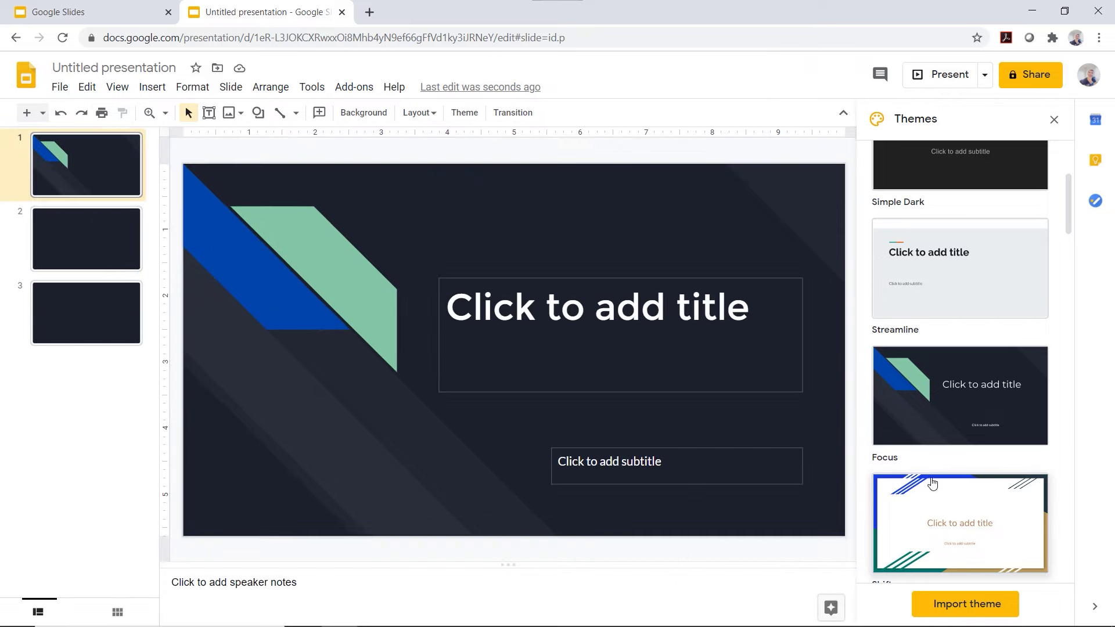
Apply the Shift theme, then switch to the Momentum theme
{"action": "scroll", "coordinate": [958, 458], "scroll_direction": "down", "scroll_amount": 2}
{"action": "scroll", "coordinate": [960, 458], "scroll_direction": "down", "scroll_amount": 3}
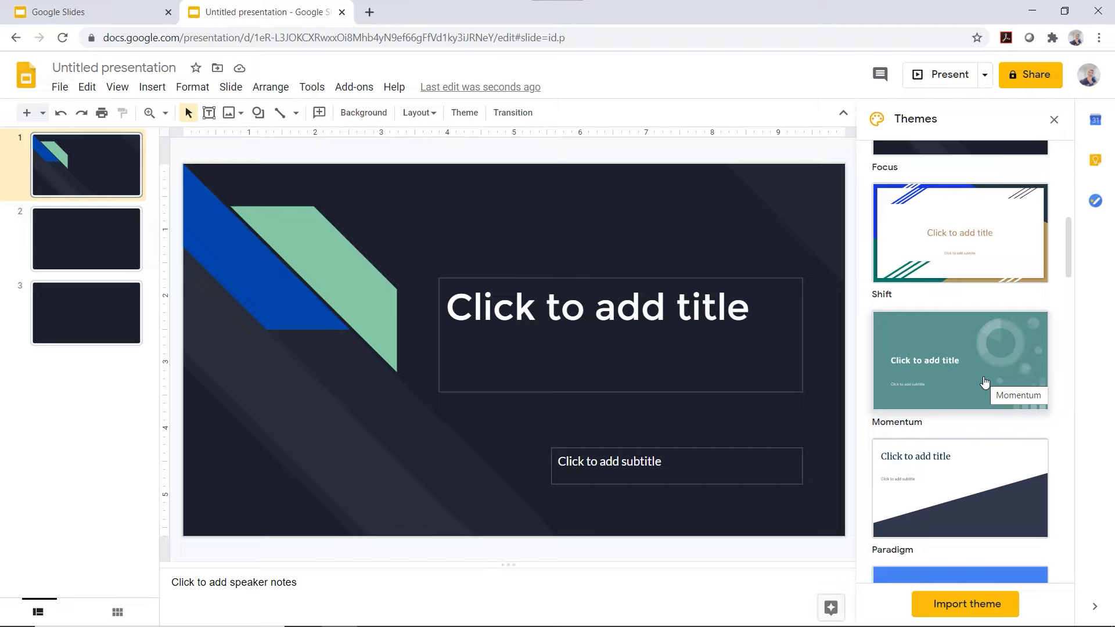
{"action": "left_click", "coordinate": [977, 238]}
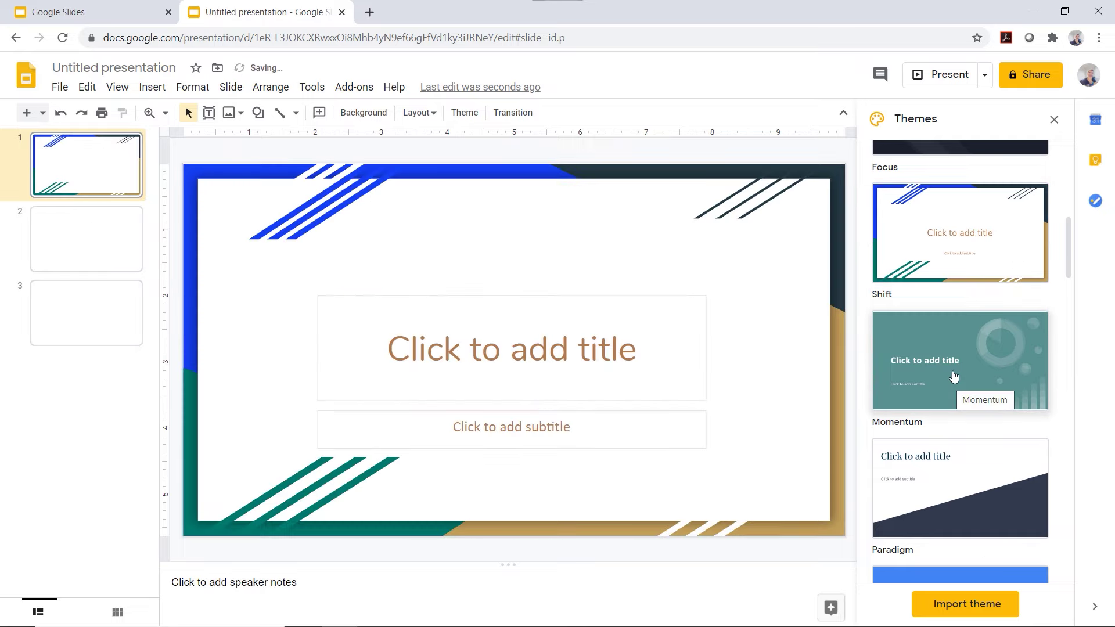
{"action": "left_click", "coordinate": [953, 377]}
{"action": "scroll", "coordinate": [971, 513], "scroll_direction": "up", "scroll_amount": 6}
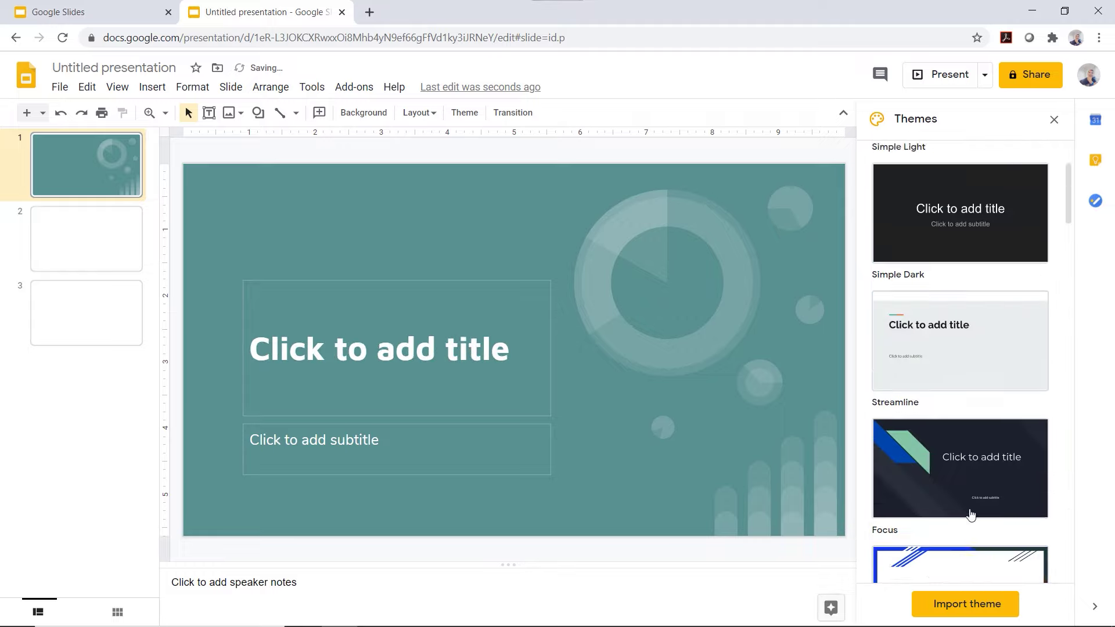
{"action": "scroll", "coordinate": [971, 513], "scroll_direction": "up", "scroll_amount": 3}
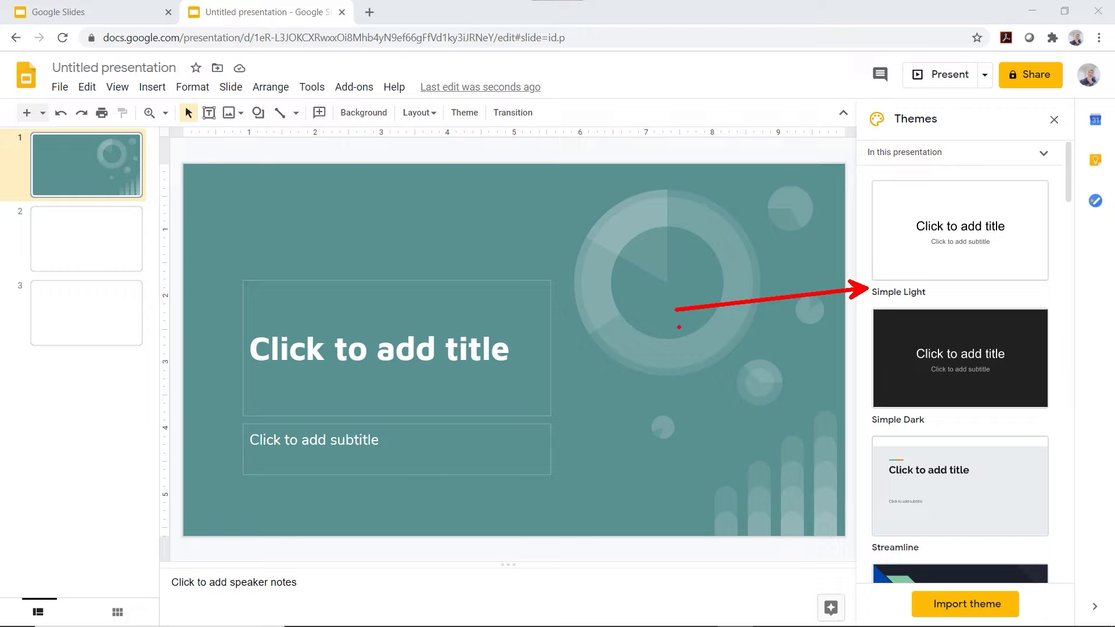
Apply Simple Light and delete slides 2 and 3, keeping only the title slide
{"action": "left_click", "coordinate": [947, 243]}
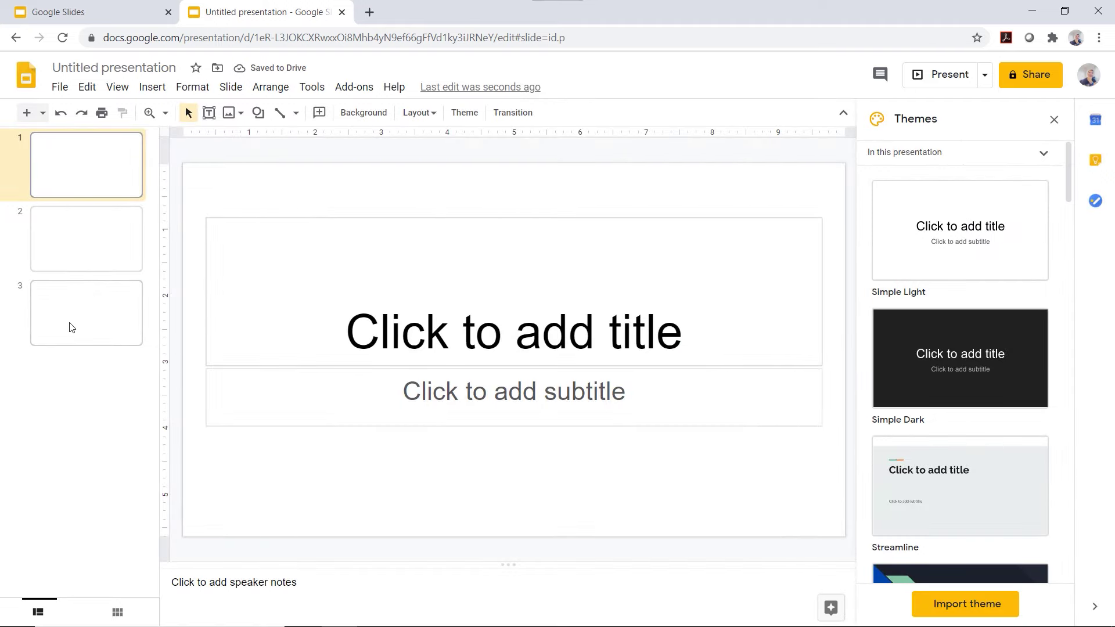
{"action": "left_click", "coordinate": [93, 244]}
{"action": "key", "text": "Delete"}
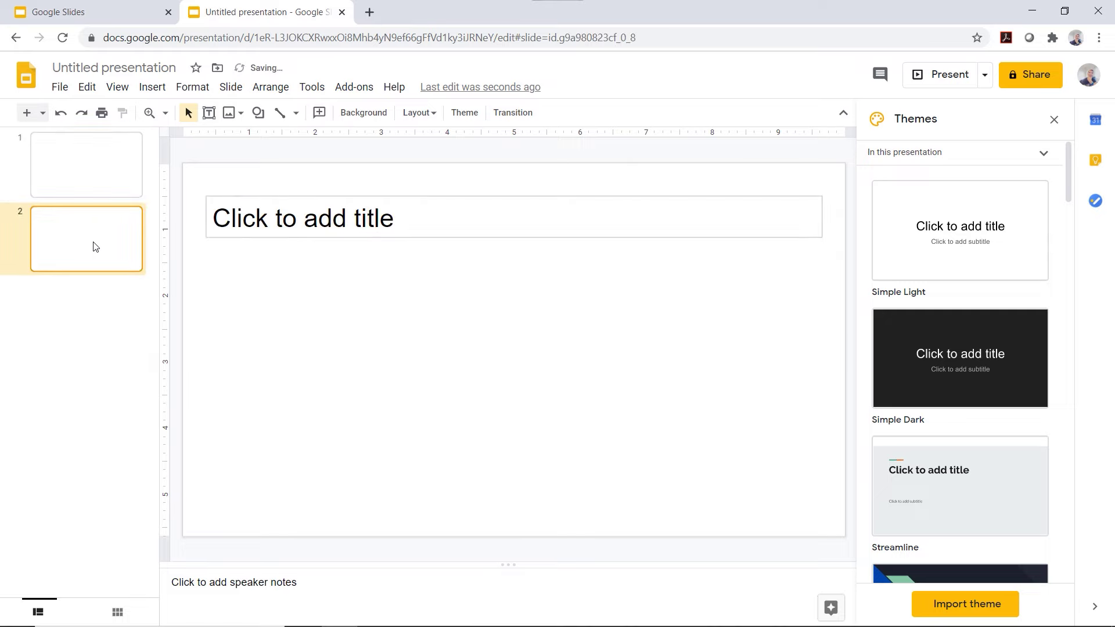
{"action": "key", "text": "Delete"}
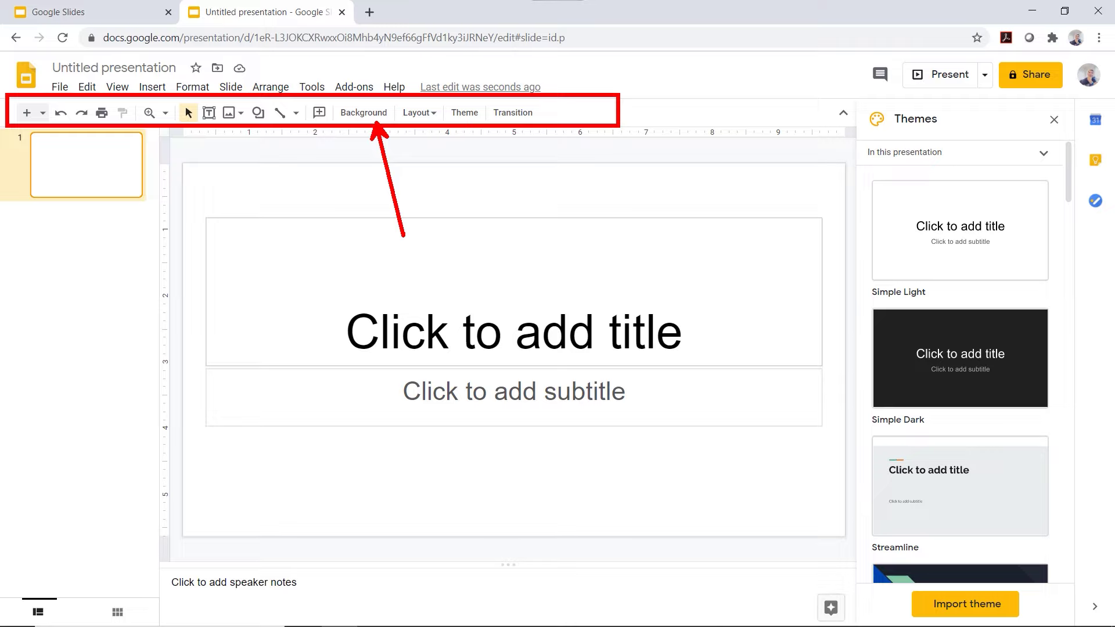
Browse the background image sources (camera, URL, photos, Drive) without choosing an image
{"action": "left_click", "coordinate": [371, 114]}
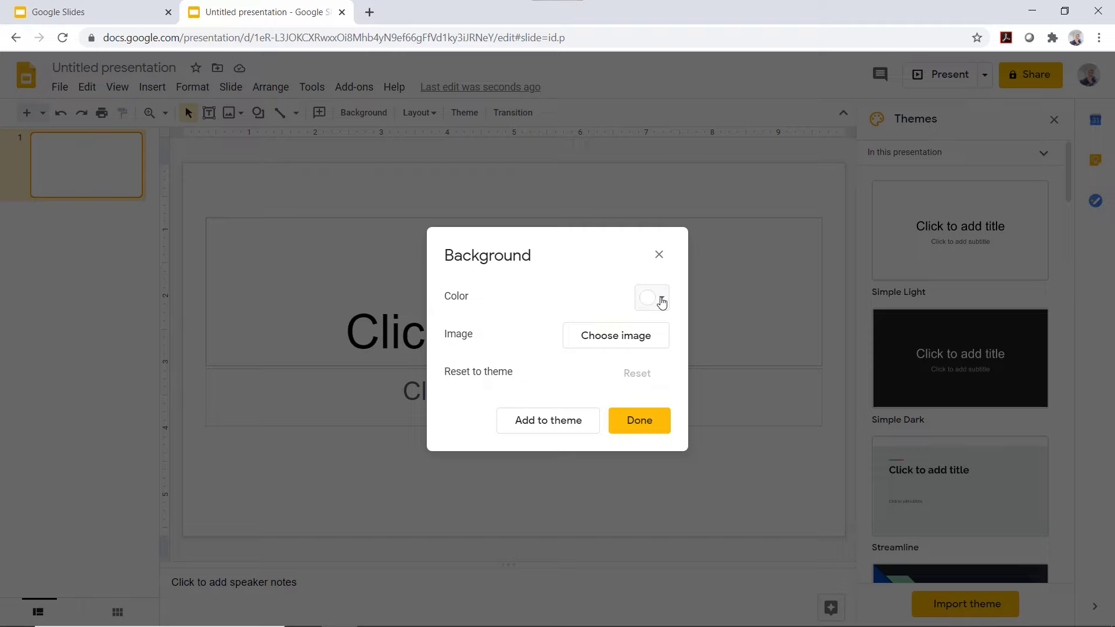
{"action": "left_click", "coordinate": [644, 344]}
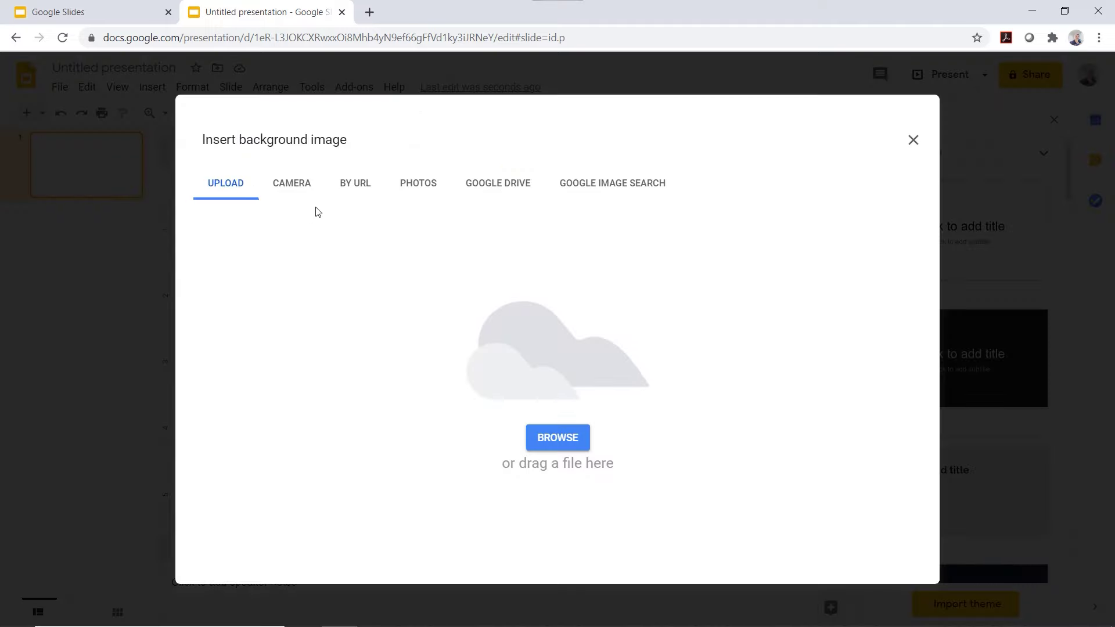
{"action": "left_click", "coordinate": [306, 189]}
{"action": "left_click", "coordinate": [360, 194]}
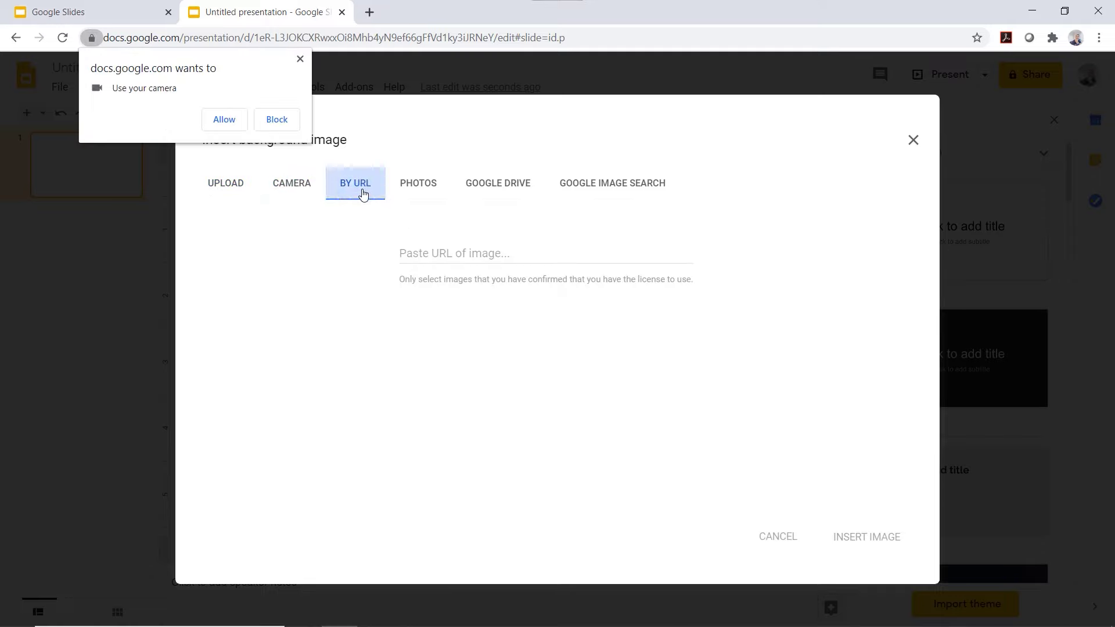
{"action": "left_click", "coordinate": [410, 195]}
{"action": "left_click", "coordinate": [514, 193]}
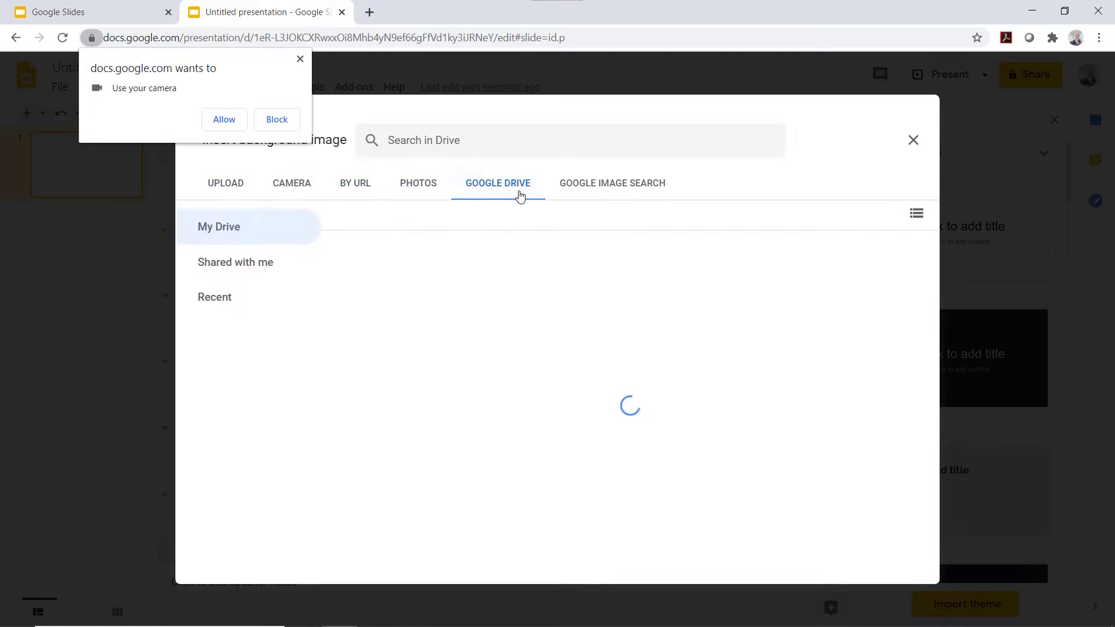
{"action": "left_click", "coordinate": [912, 141]}
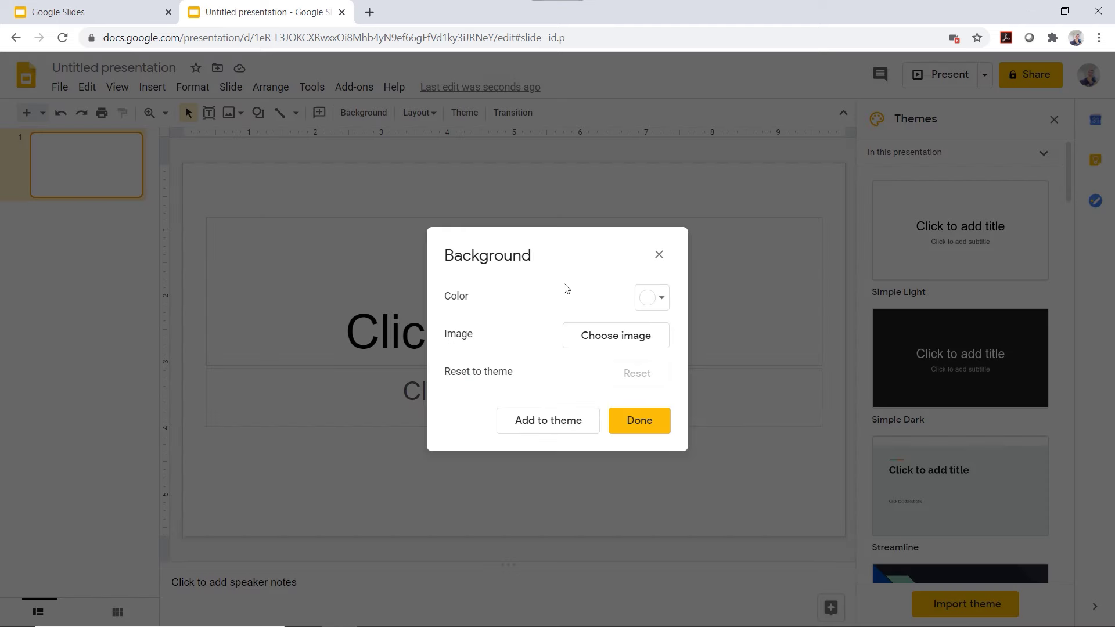
Set the title slide's background colour to cyan
{"action": "left_click", "coordinate": [652, 309]}
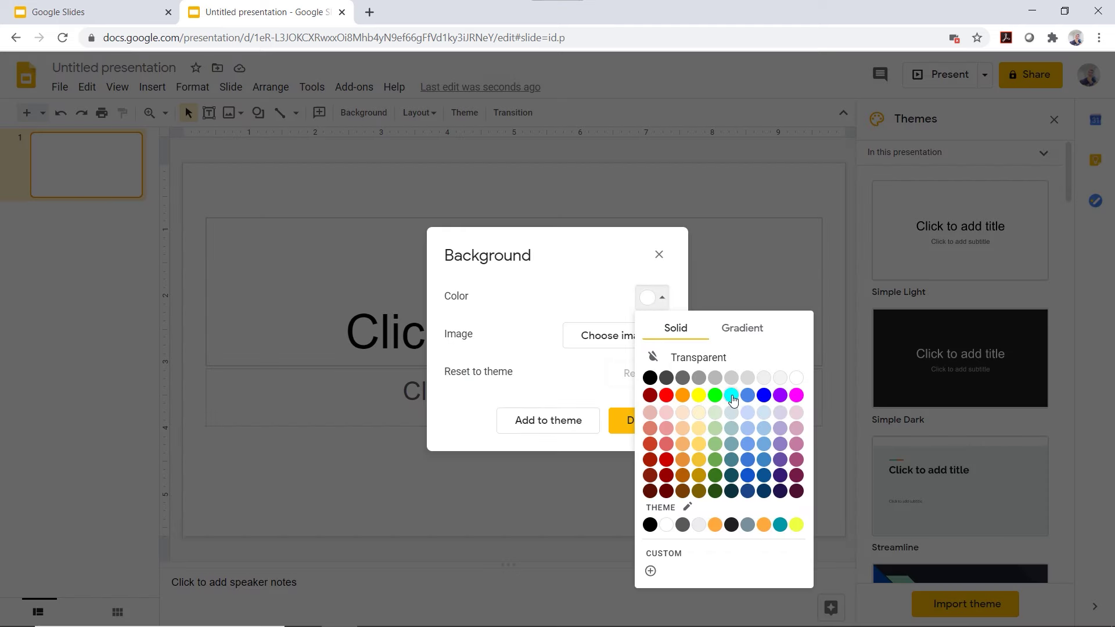
{"action": "left_click", "coordinate": [732, 397]}
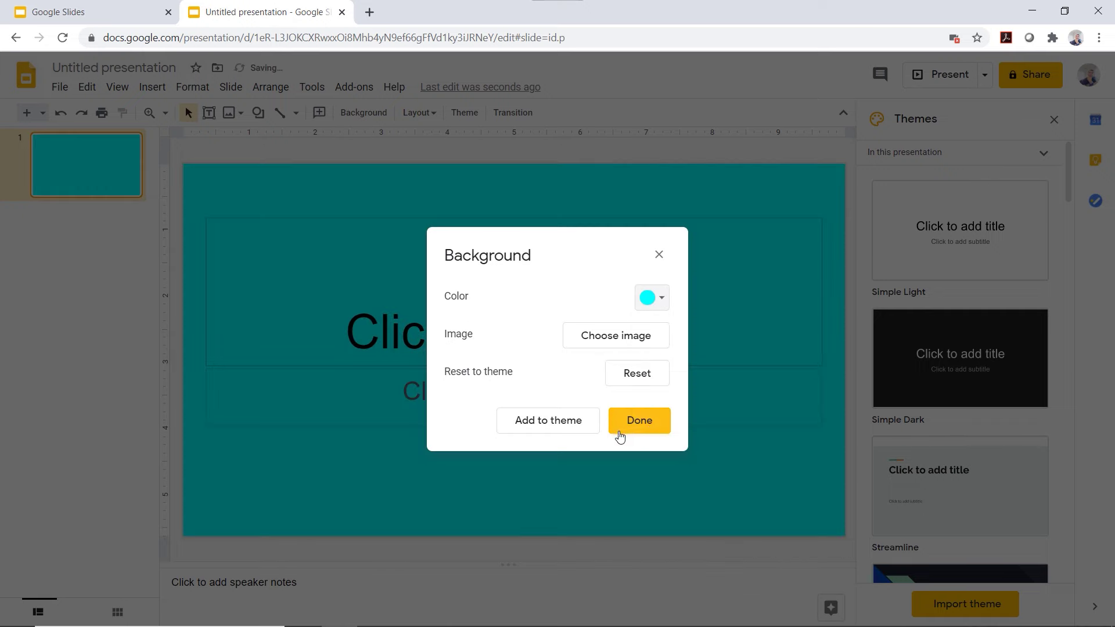
{"action": "left_click", "coordinate": [627, 429]}
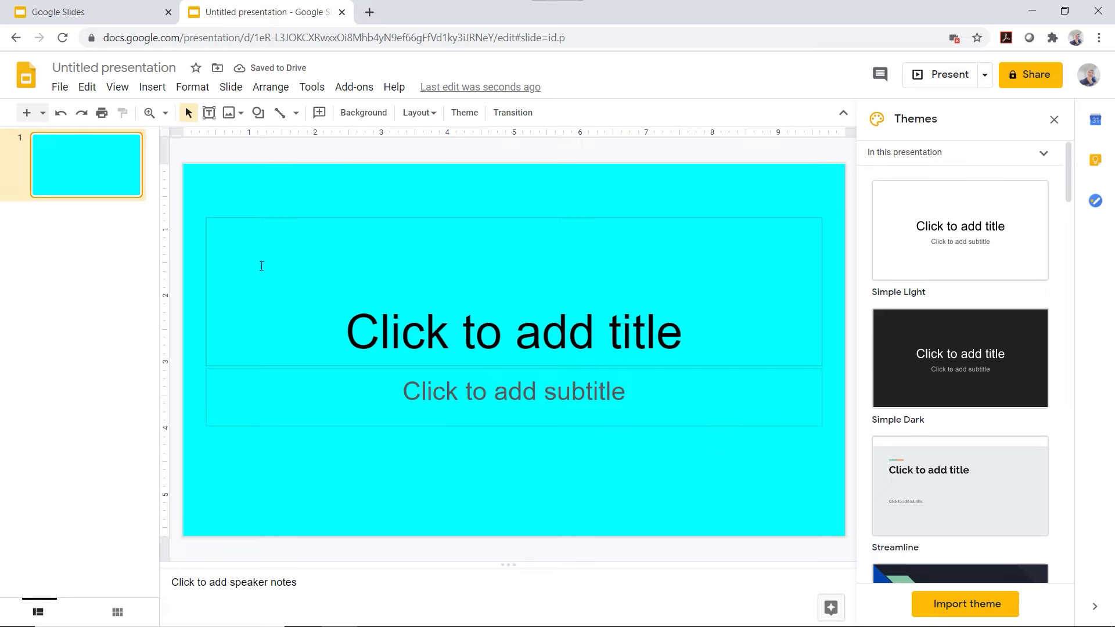
{"action": "left_click", "coordinate": [43, 114]}
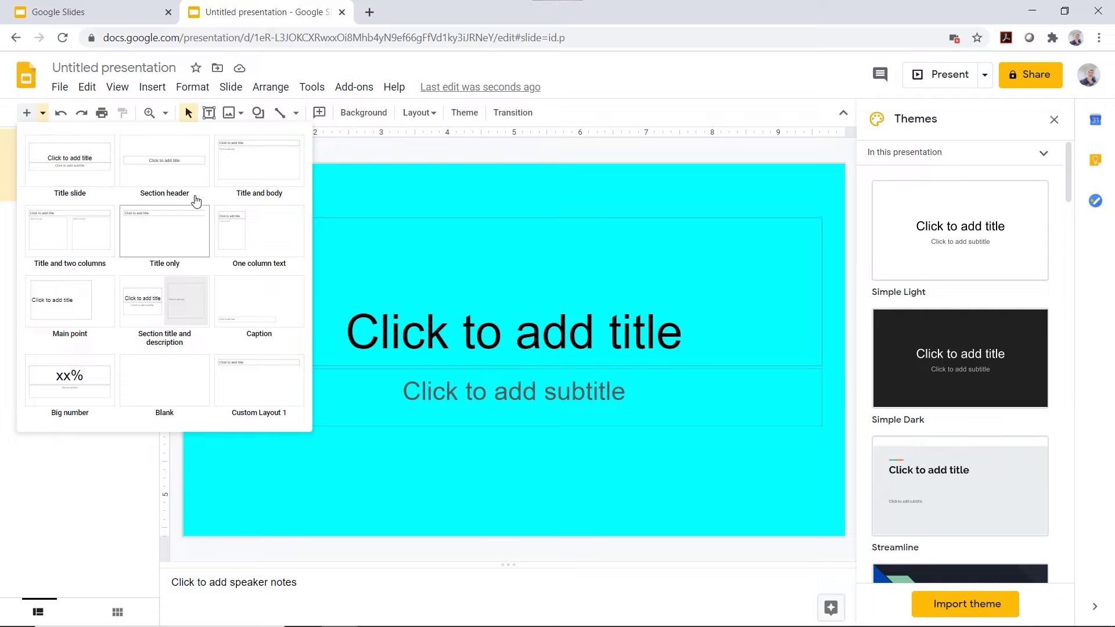
Add a Title and body slide, then undo it and the cyan background
{"action": "left_click", "coordinate": [233, 179]}
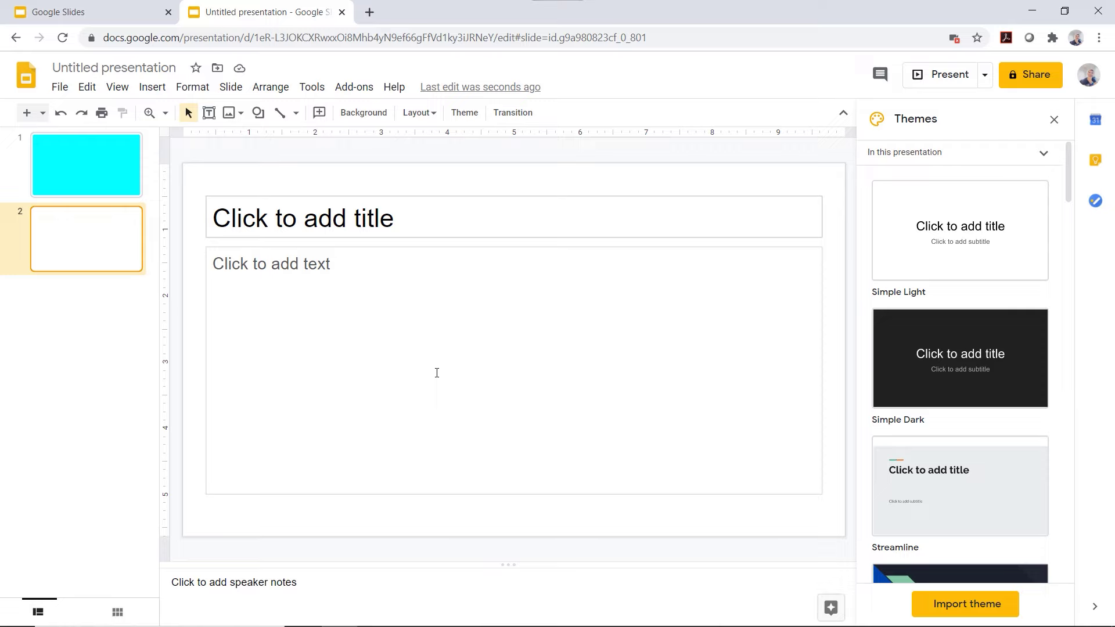
{"action": "left_click", "coordinate": [60, 117]}
{"action": "left_click", "coordinate": [60, 117]}
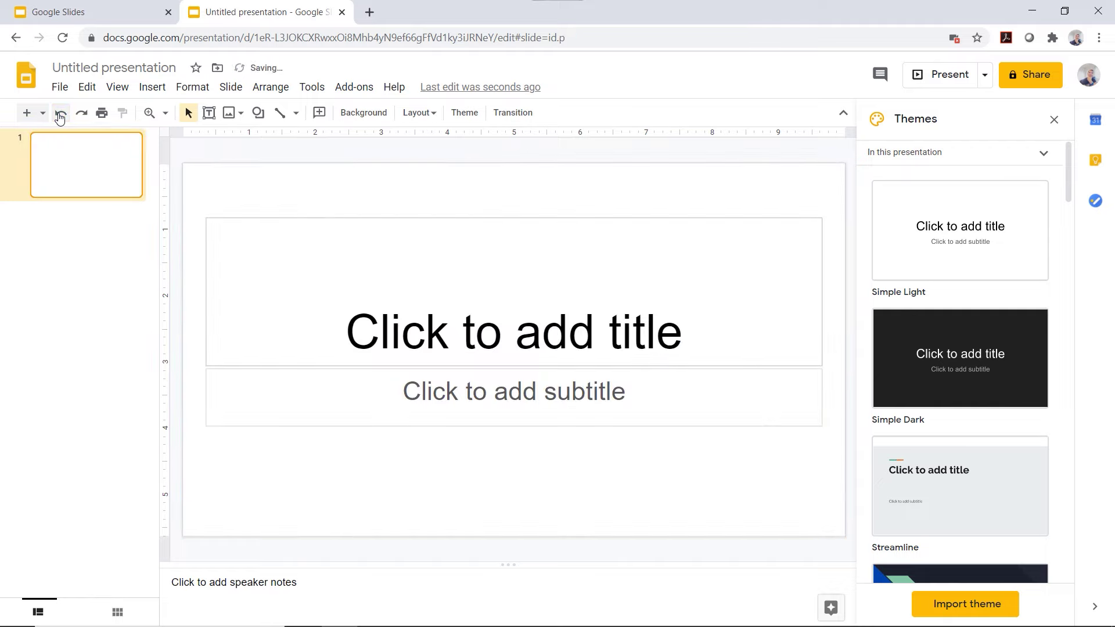
{"action": "left_click", "coordinate": [227, 90]}
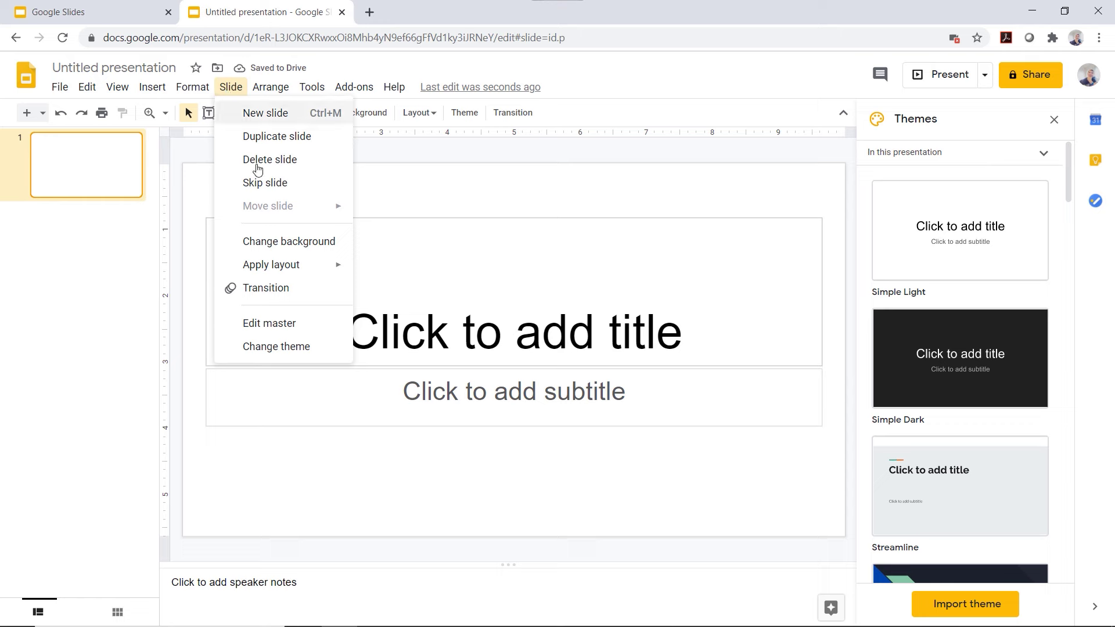
In the master editor, give the Simple Light master a cyan background
{"action": "left_click", "coordinate": [300, 320]}
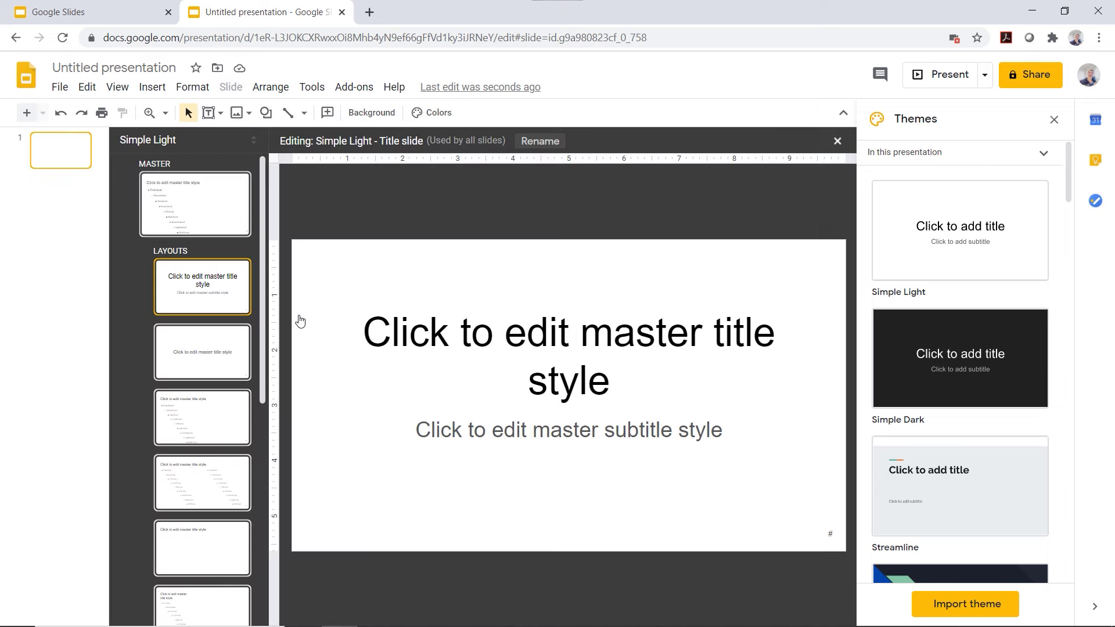
{"action": "left_click", "coordinate": [208, 215]}
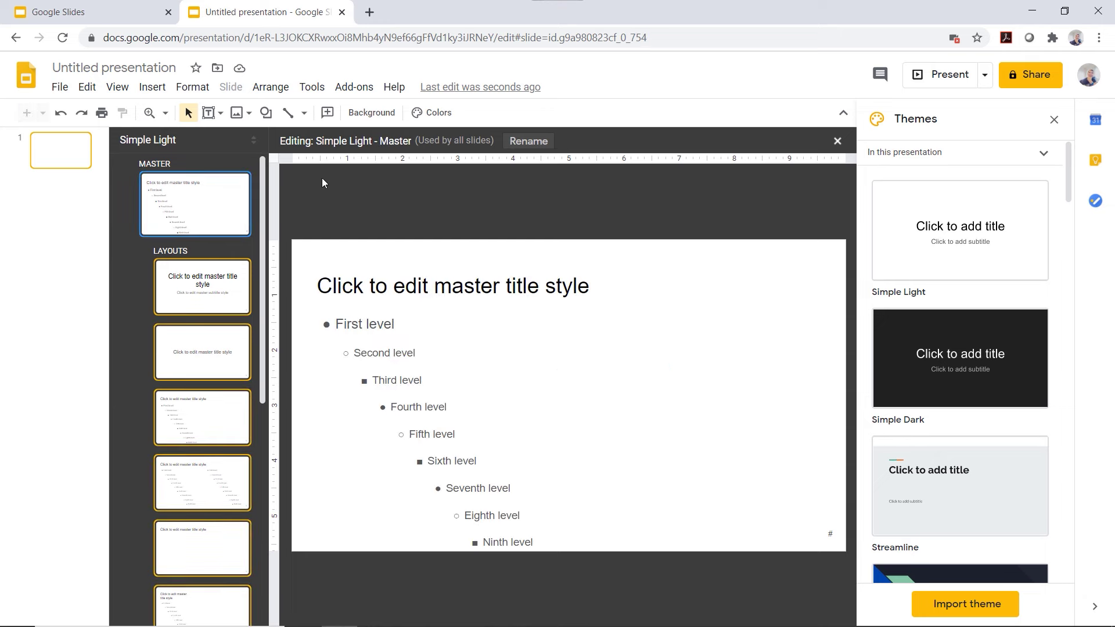
{"action": "left_click", "coordinate": [372, 112]}
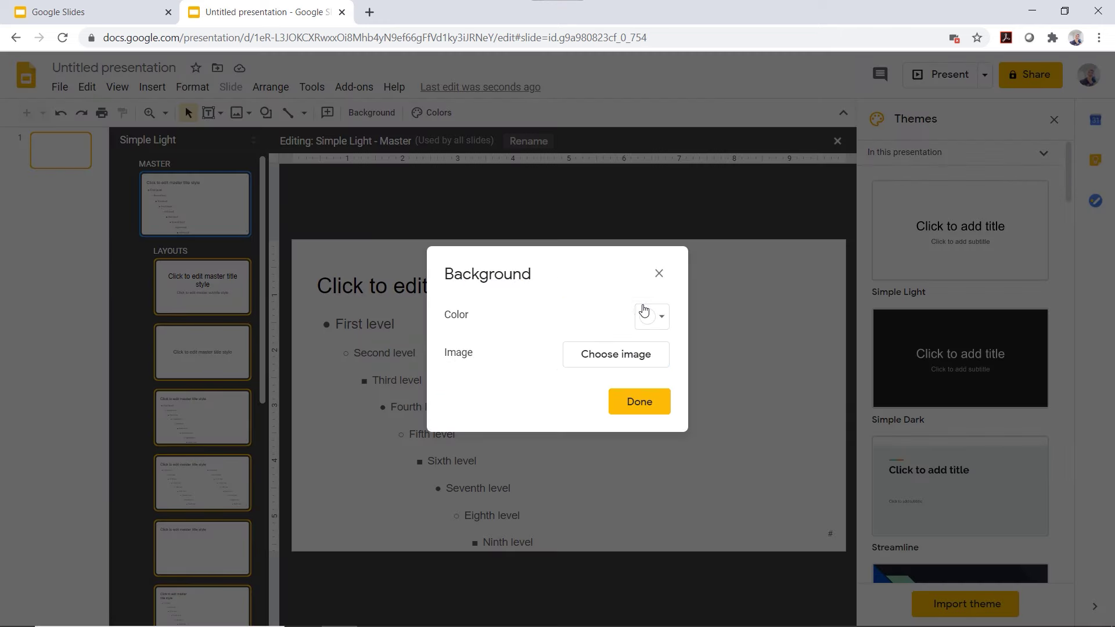
{"action": "left_click", "coordinate": [652, 316]}
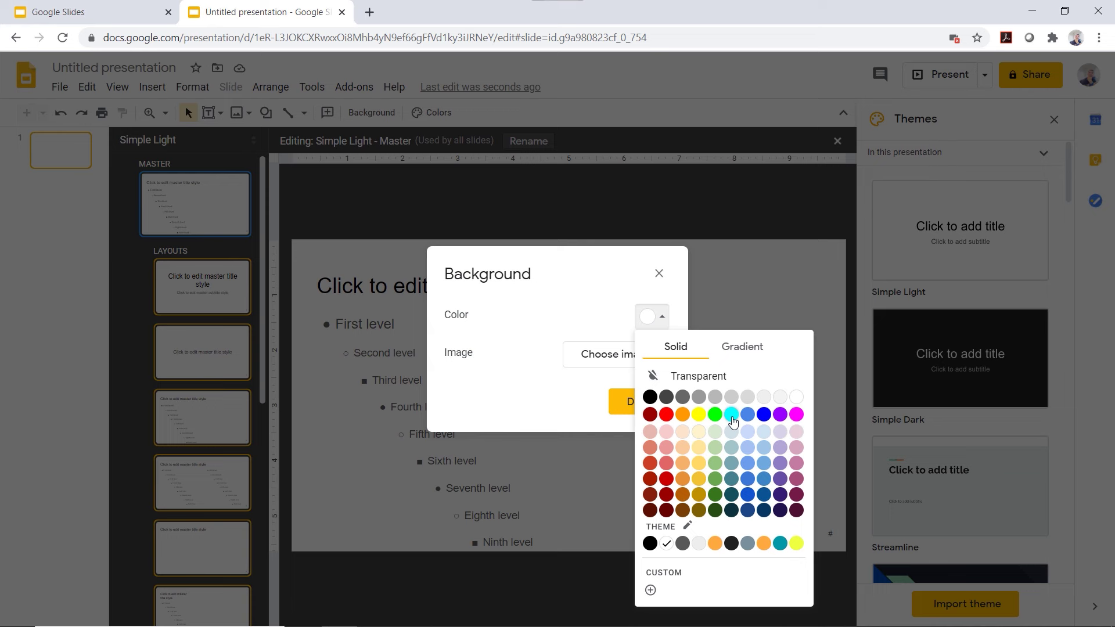
{"action": "left_click", "coordinate": [731, 414]}
{"action": "left_click", "coordinate": [625, 411]}
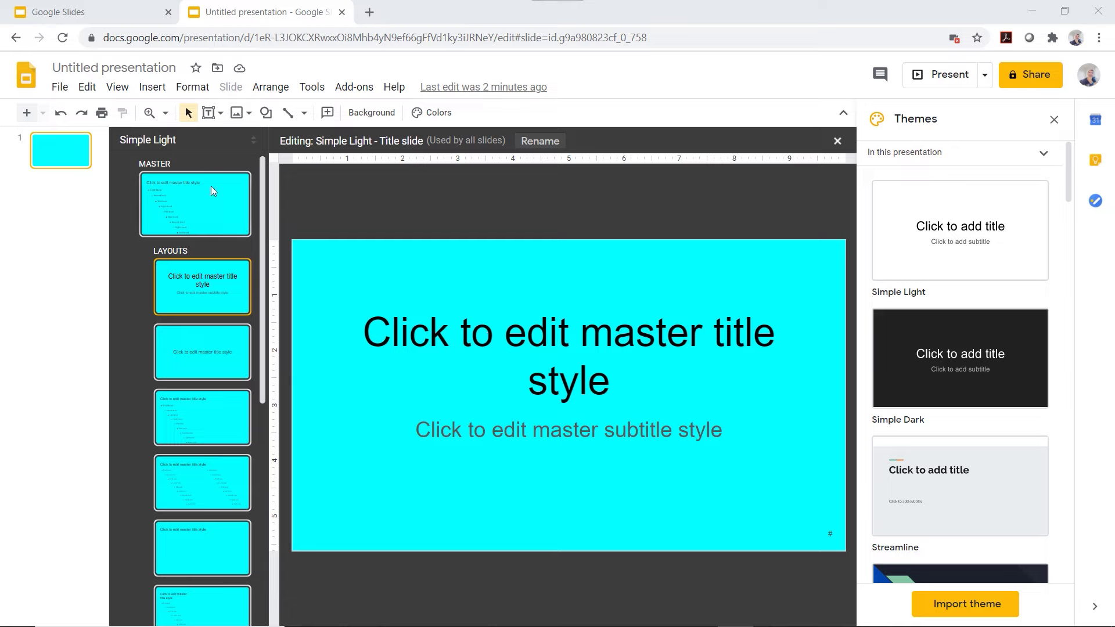
{"action": "left_click", "coordinate": [191, 205]}
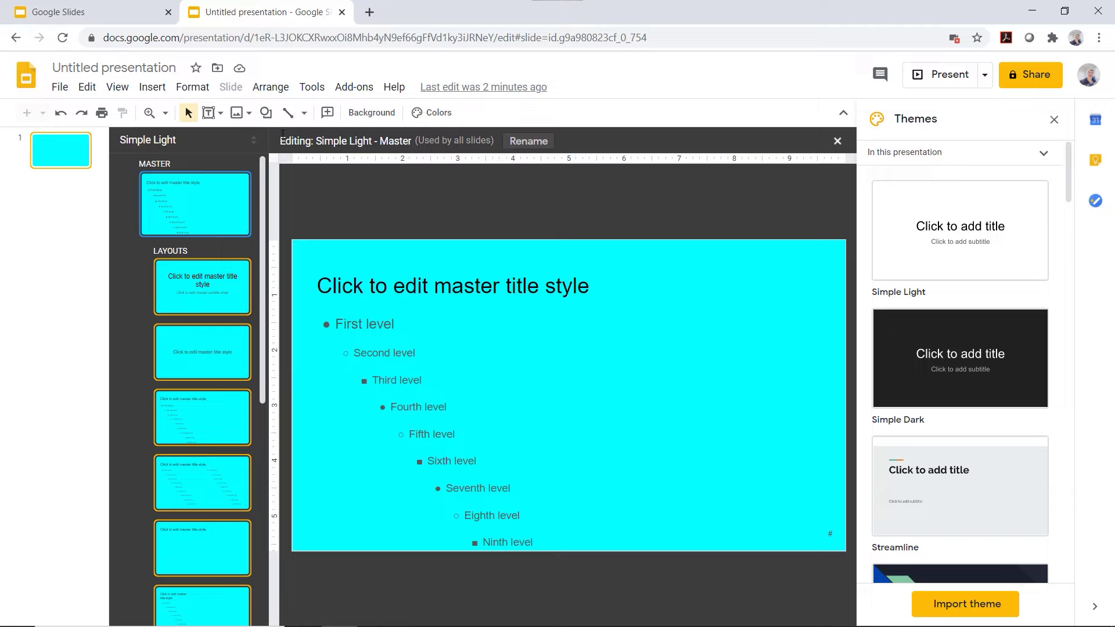
{"action": "left_click", "coordinate": [266, 112]}
{"action": "mouse_move", "coordinate": [302, 140]}
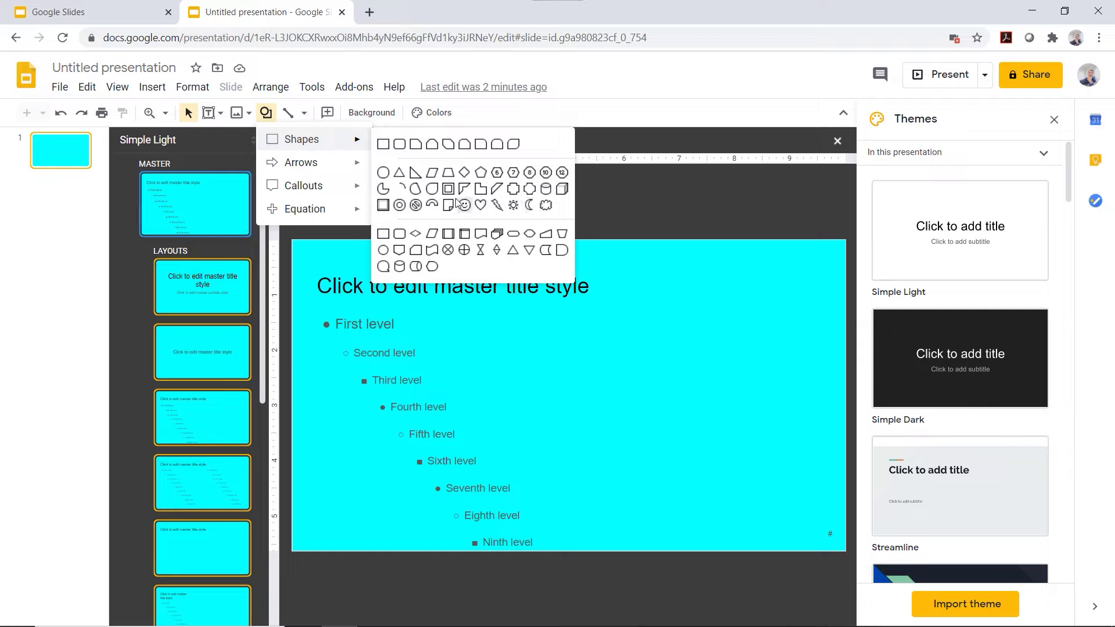
Draw a blue right triangle in the master's bottom-left corner
{"action": "left_click", "coordinate": [415, 188]}
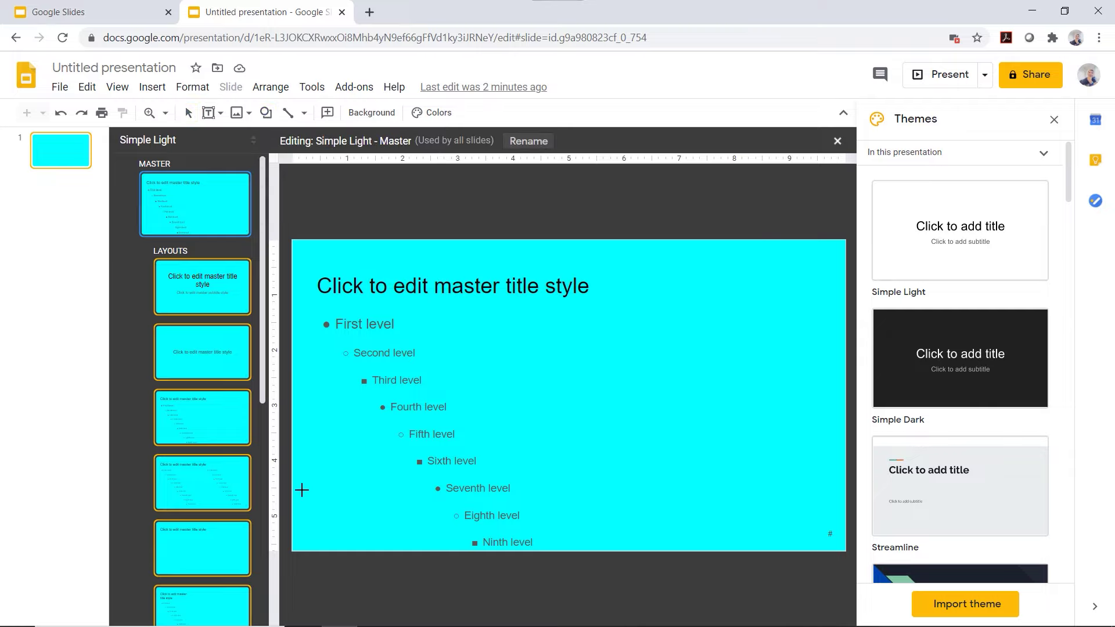
{"action": "mouse_move", "coordinate": [293, 477]}
{"action": "left_mouse_down"}
{"action": "mouse_move", "coordinate": [361, 547]}
{"action": "mouse_move", "coordinate": [381, 550]}
{"action": "left_mouse_up"}
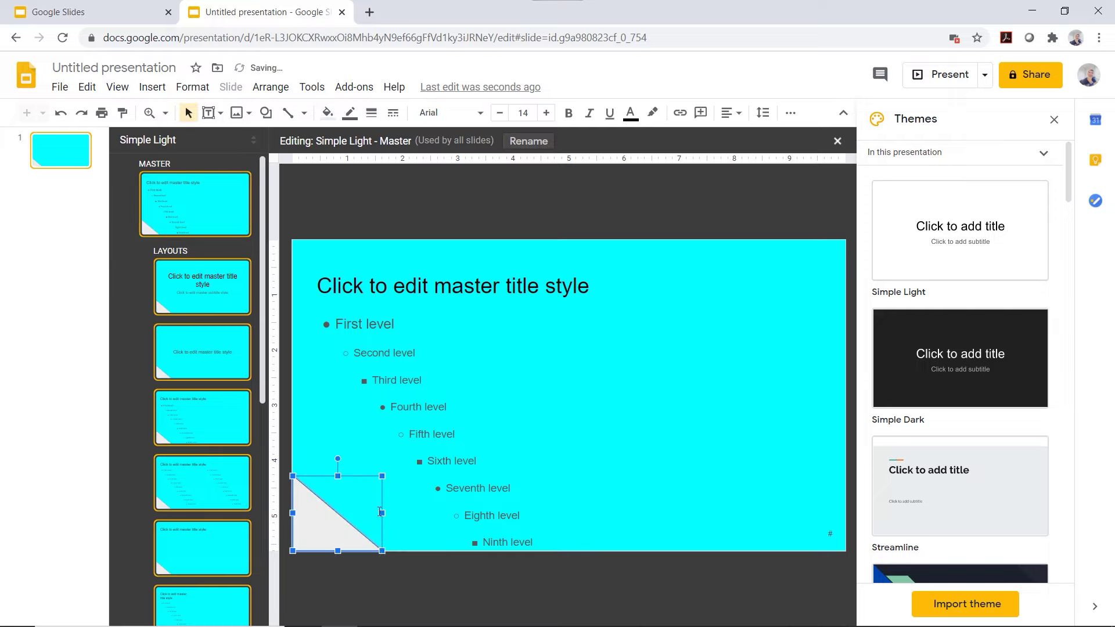
{"action": "left_click", "coordinate": [327, 113]}
{"action": "left_click", "coordinate": [446, 212]}
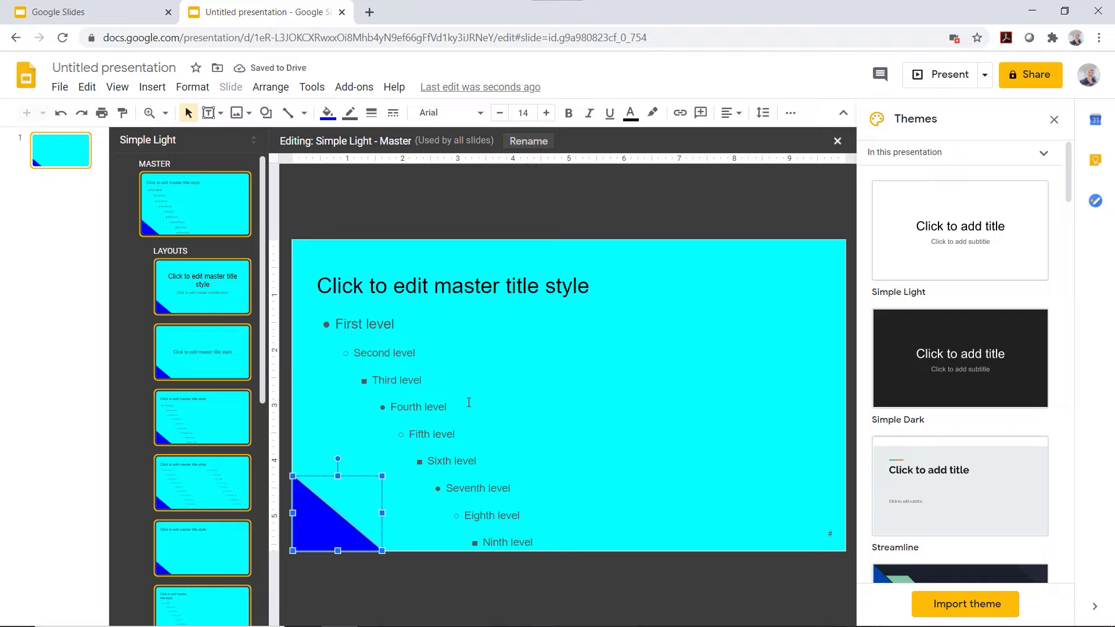
Draw a second right triangle, rotate it and place it in the top-right corner
{"action": "left_click", "coordinate": [266, 113]}
{"action": "mouse_move", "coordinate": [301, 140]}
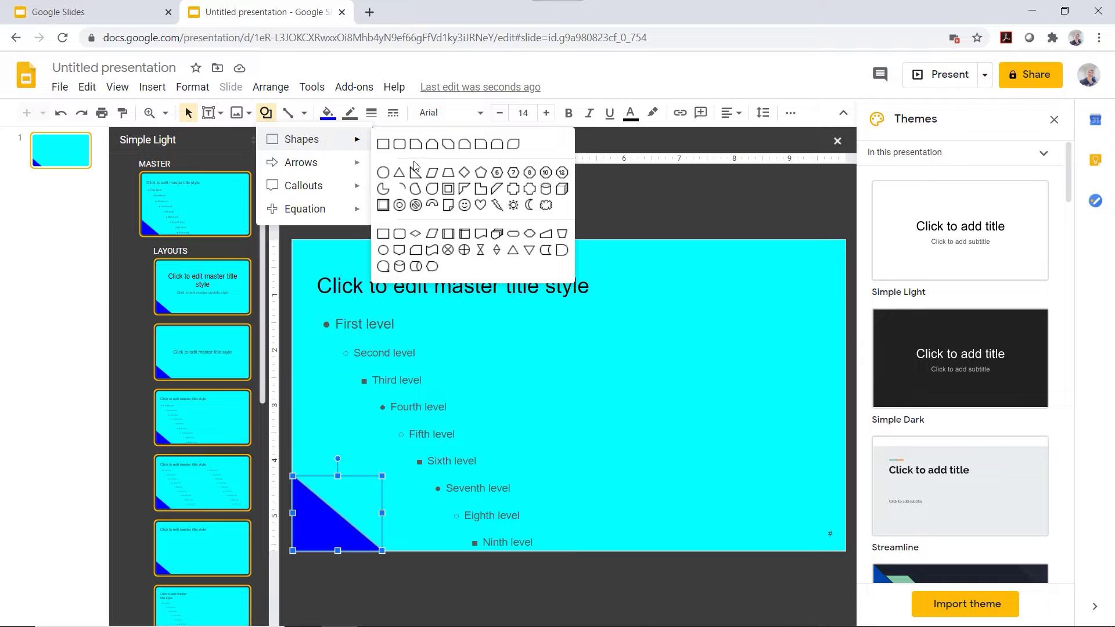
{"action": "left_click", "coordinate": [418, 176]}
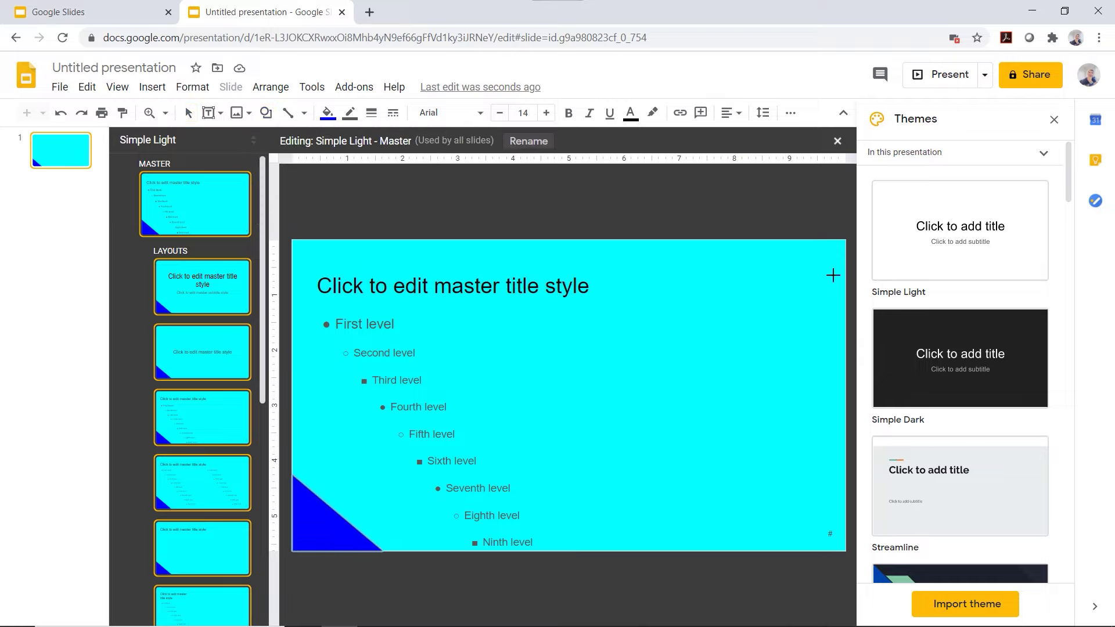
{"action": "left_click_drag", "start_coordinate": [690, 263], "coordinate": [782, 354]}
{"action": "left_click_drag", "start_coordinate": [782, 354], "coordinate": [781, 343]}
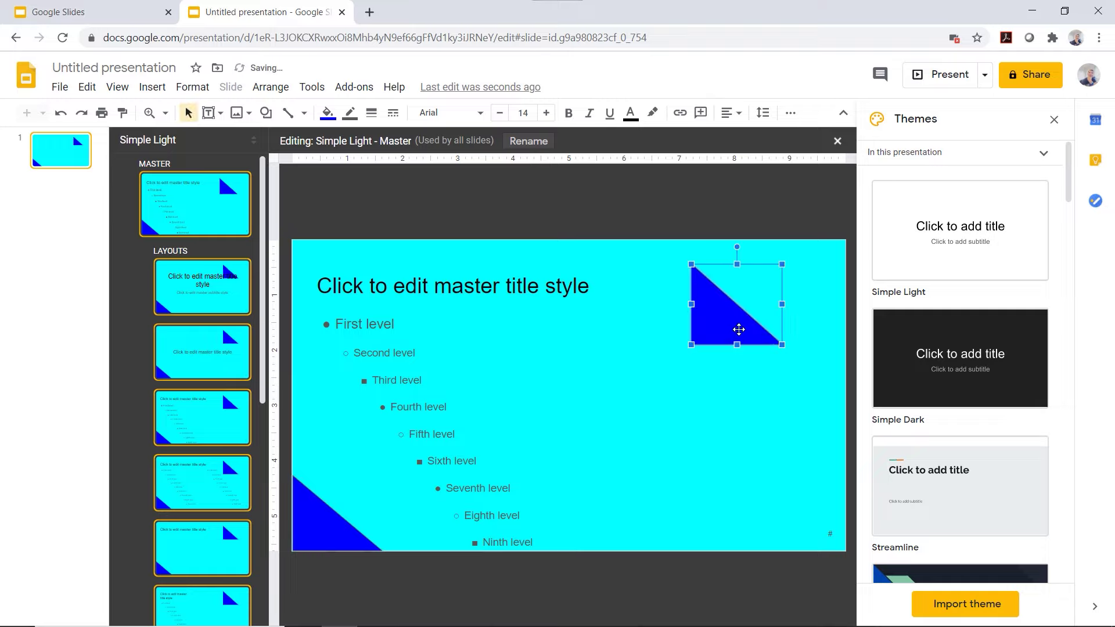
{"action": "mouse_move", "coordinate": [736, 250]}
{"action": "left_mouse_down"}
{"action": "mouse_move", "coordinate": [776, 382]}
{"action": "mouse_move", "coordinate": [735, 415]}
{"action": "left_mouse_up"}
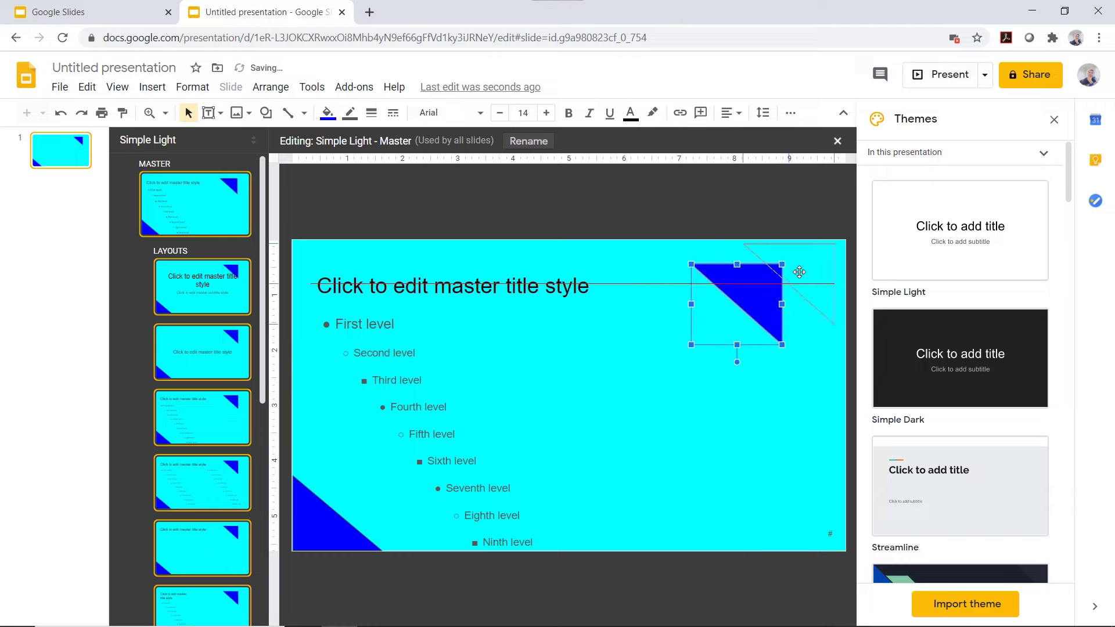
{"action": "left_click_drag", "start_coordinate": [809, 269], "coordinate": [809, 266]}
{"action": "left_click", "coordinate": [688, 406]}
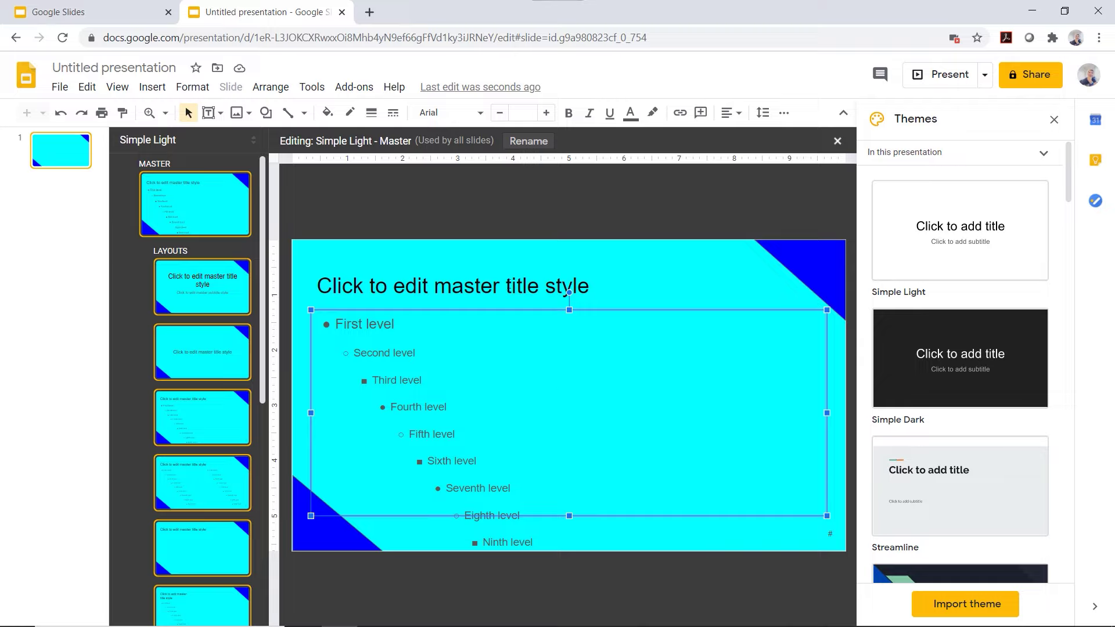
Make the master title text red, bold and underlined
{"action": "triple_click", "coordinate": [568, 291]}
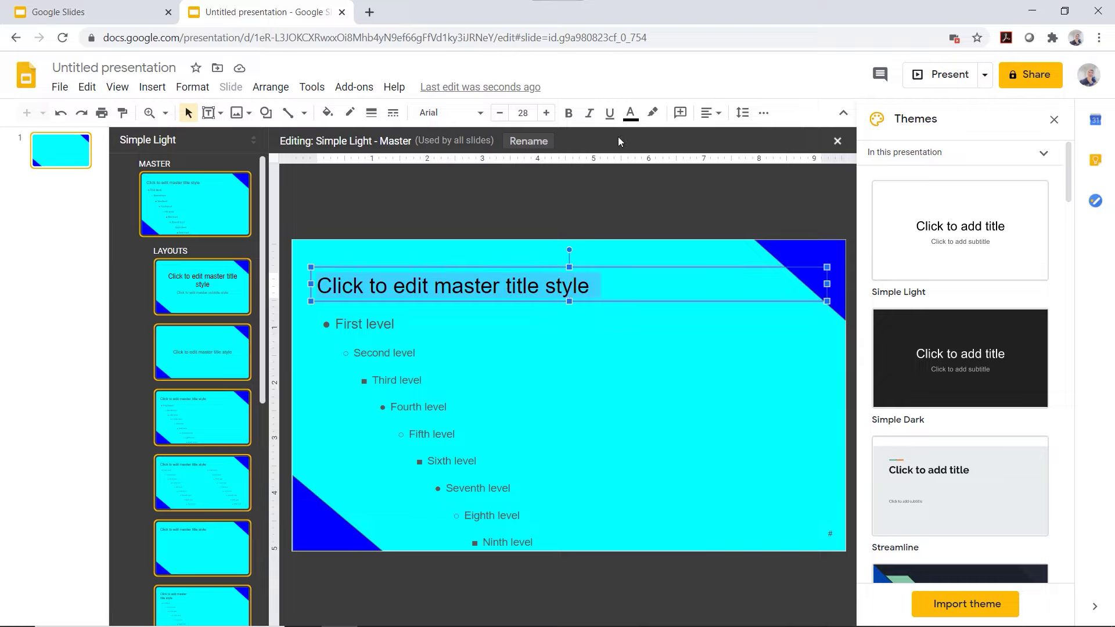
{"action": "left_click", "coordinate": [629, 113]}
{"action": "left_click", "coordinate": [657, 164]}
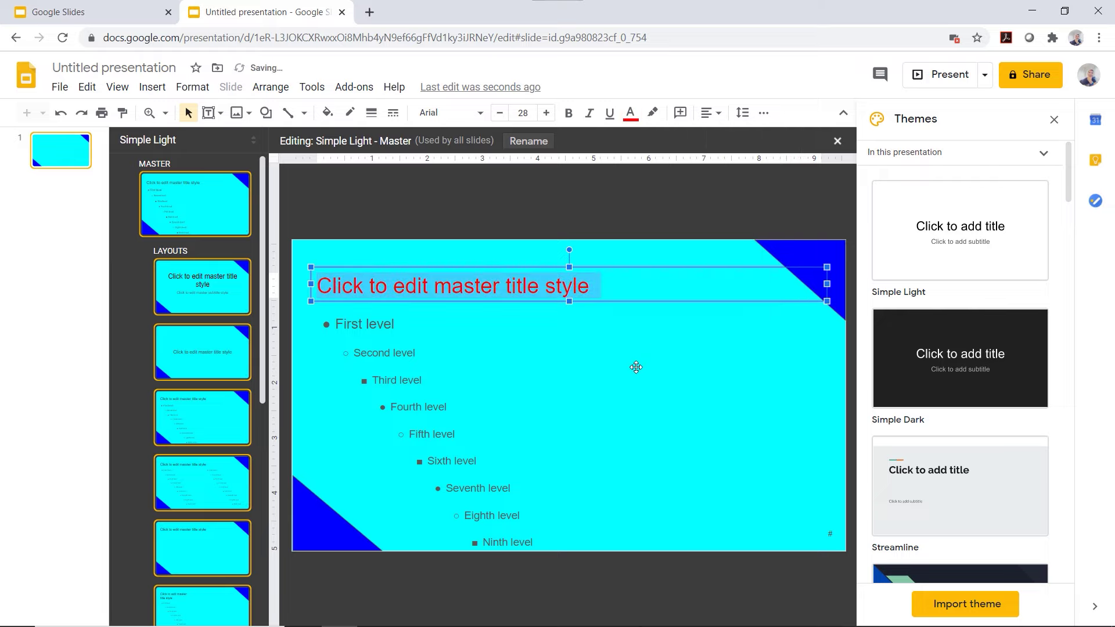
{"action": "left_click", "coordinate": [610, 113]}
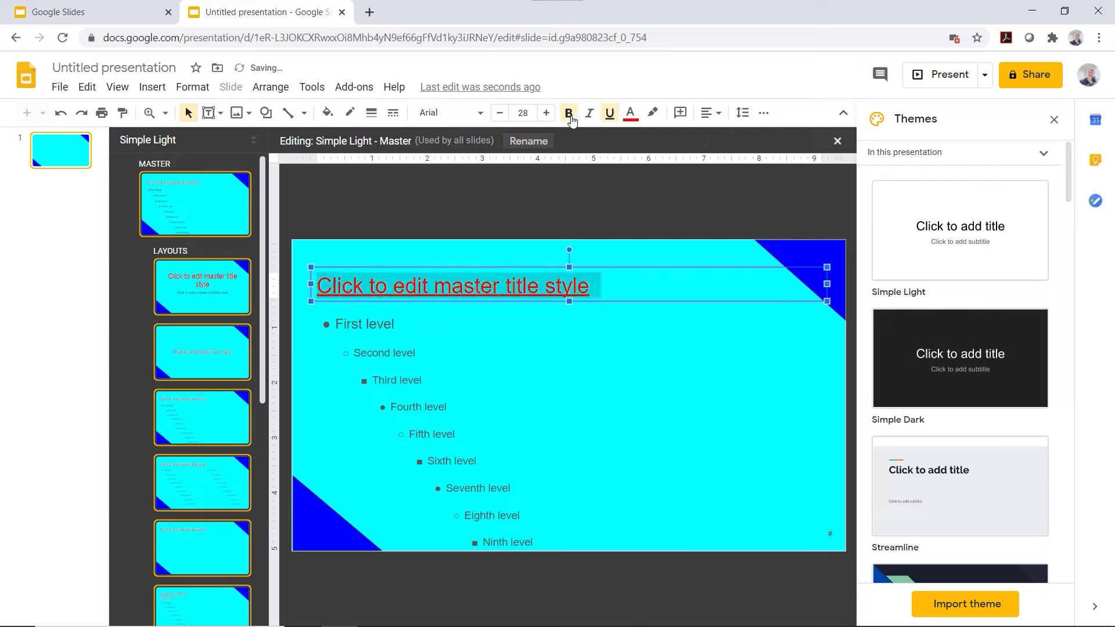
{"action": "left_click", "coordinate": [569, 112]}
{"action": "left_click", "coordinate": [587, 358]}
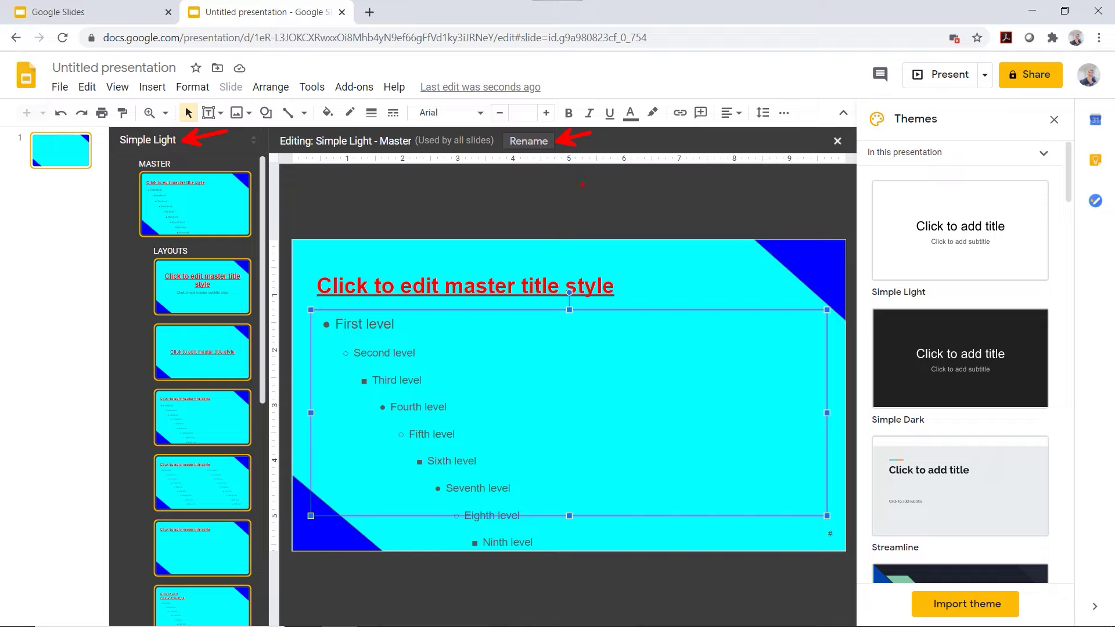
Rename the master theme to 'Joe's Fun Theme'
{"action": "left_click", "coordinate": [540, 145]}
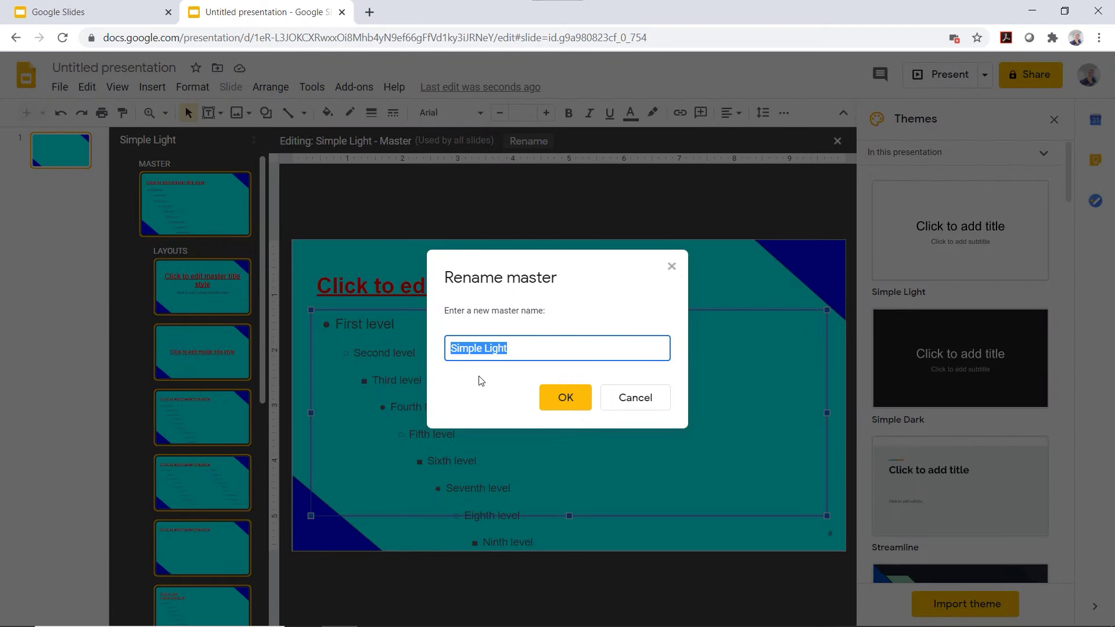
{"action": "type", "text": "Joe"}
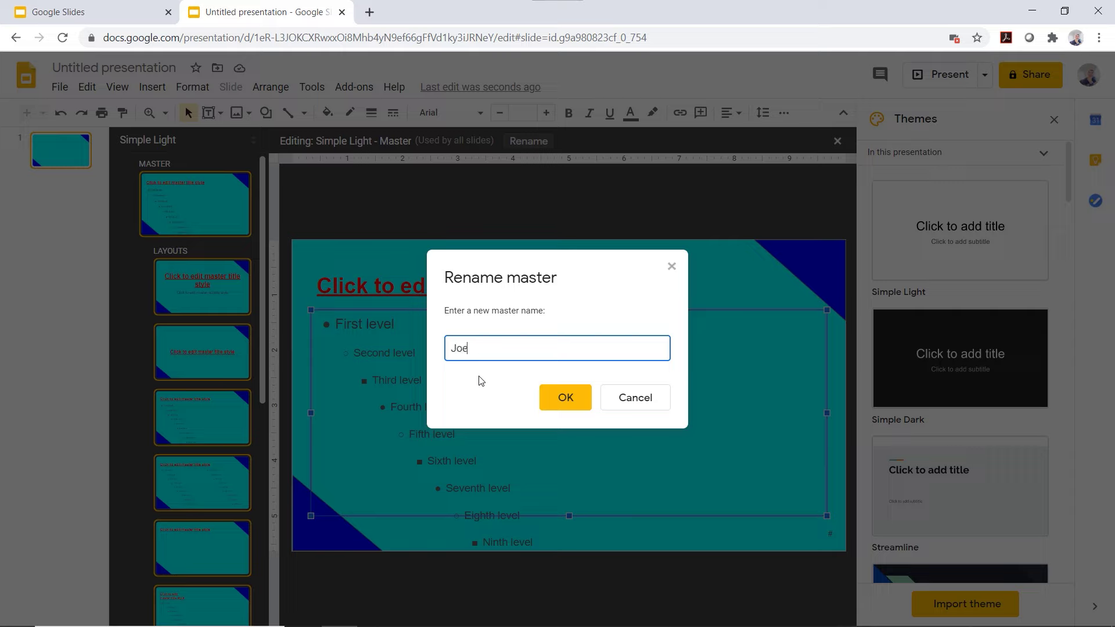
{"action": "type", "text": "'s"}
{"action": "type", "text": "n "}
{"action": "type", "text": "Theme"}
{"action": "left_click", "coordinate": [566, 398]}
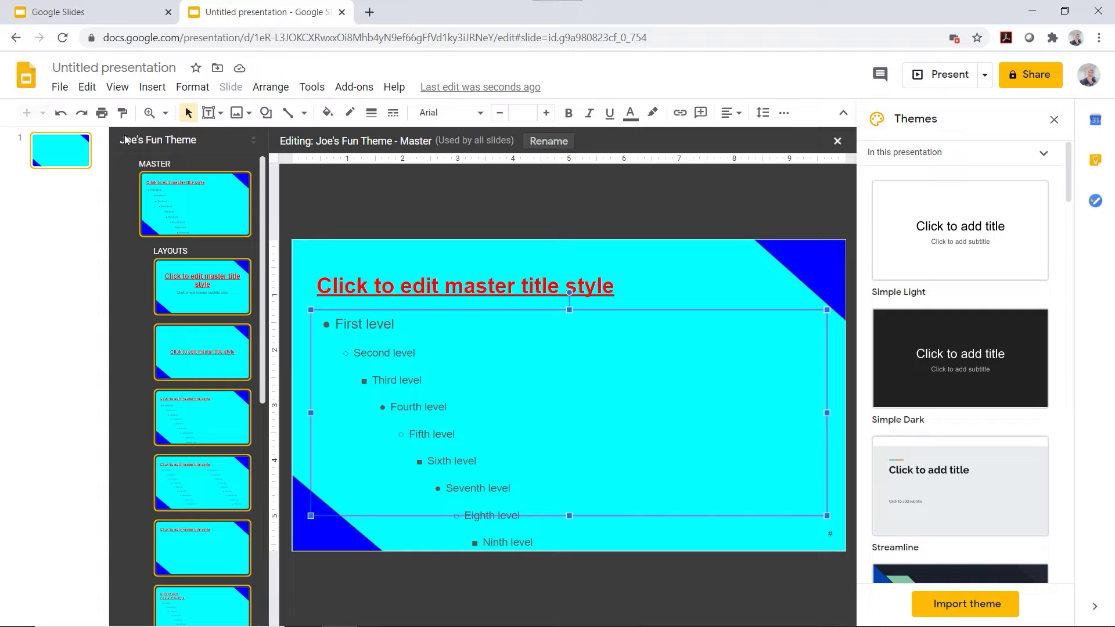
Title the presentation 'Joe's Training'
{"action": "left_click", "coordinate": [117, 66]}
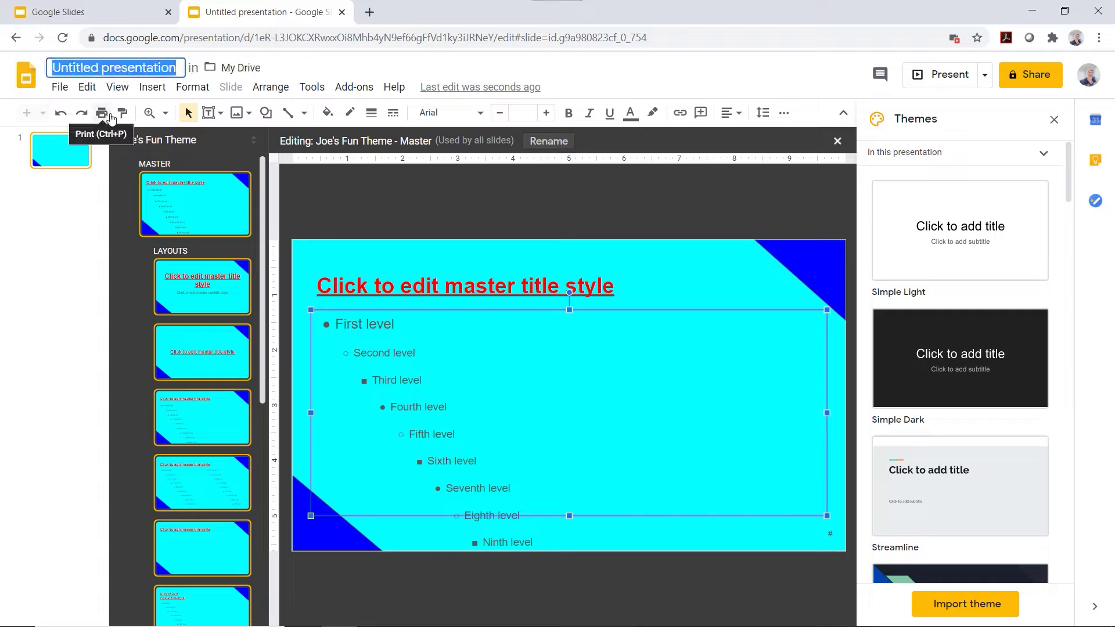
{"action": "type", "text": "Joe's"}
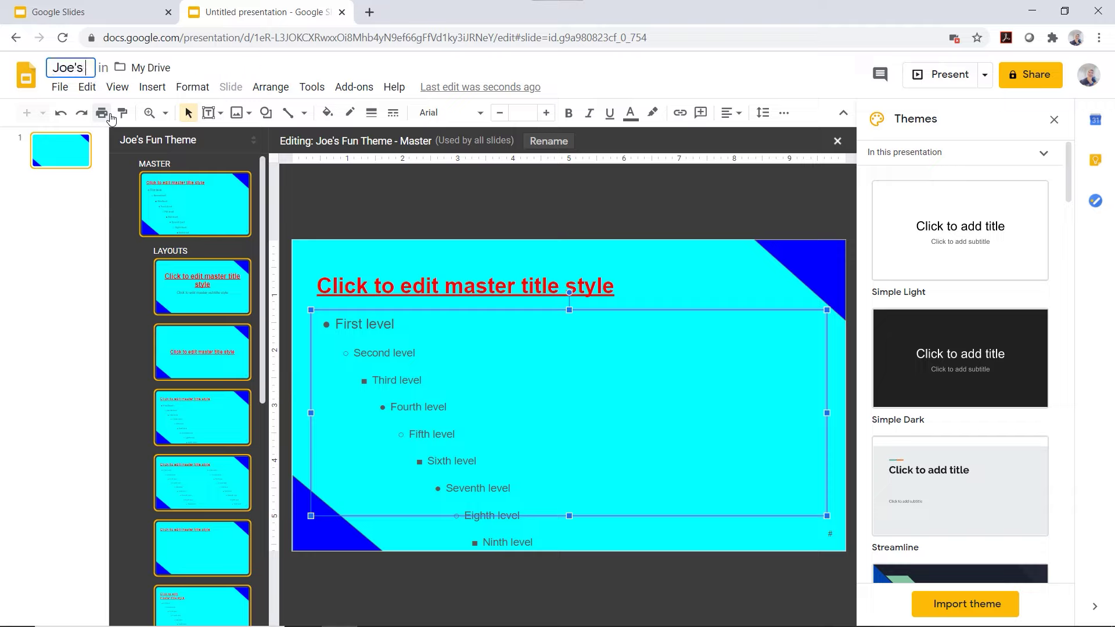
{"action": "type", "text": " Training"}
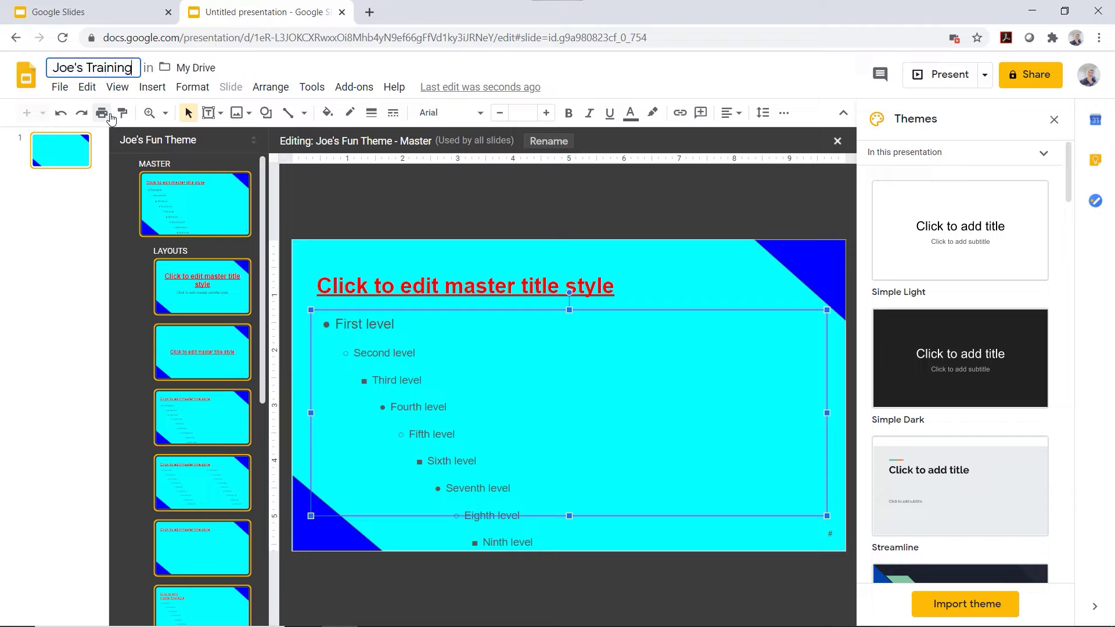
{"action": "left_click", "coordinate": [314, 187]}
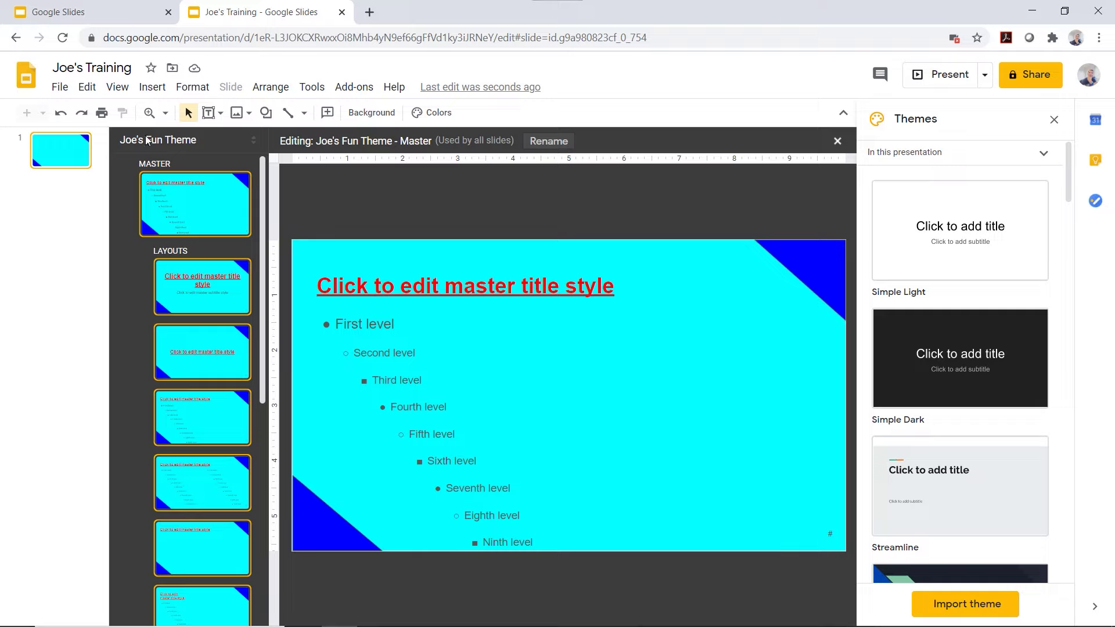
Create a blank presentation and import Joe's Fun Theme from Joe's Training
{"action": "left_click", "coordinate": [28, 80]}
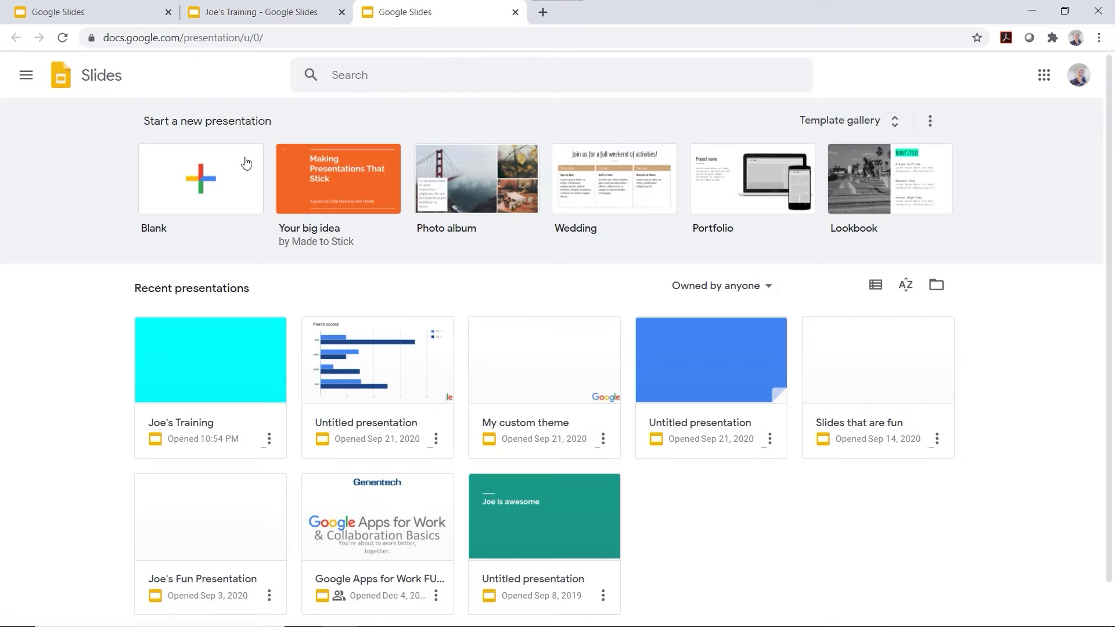
{"action": "left_click", "coordinate": [246, 164]}
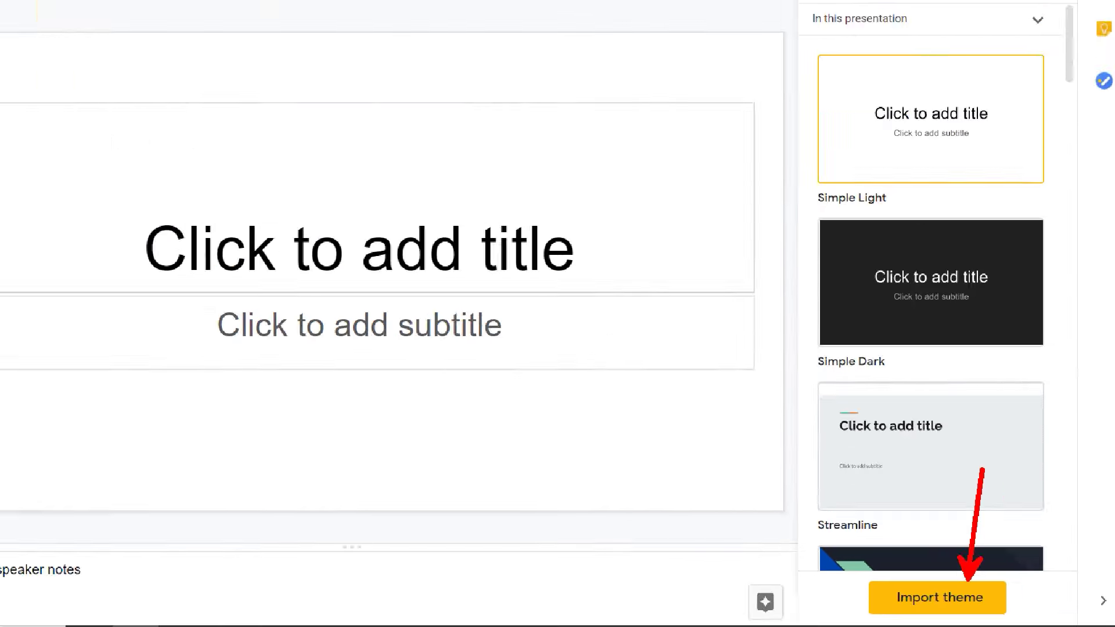
{"action": "left_click", "coordinate": [960, 601]}
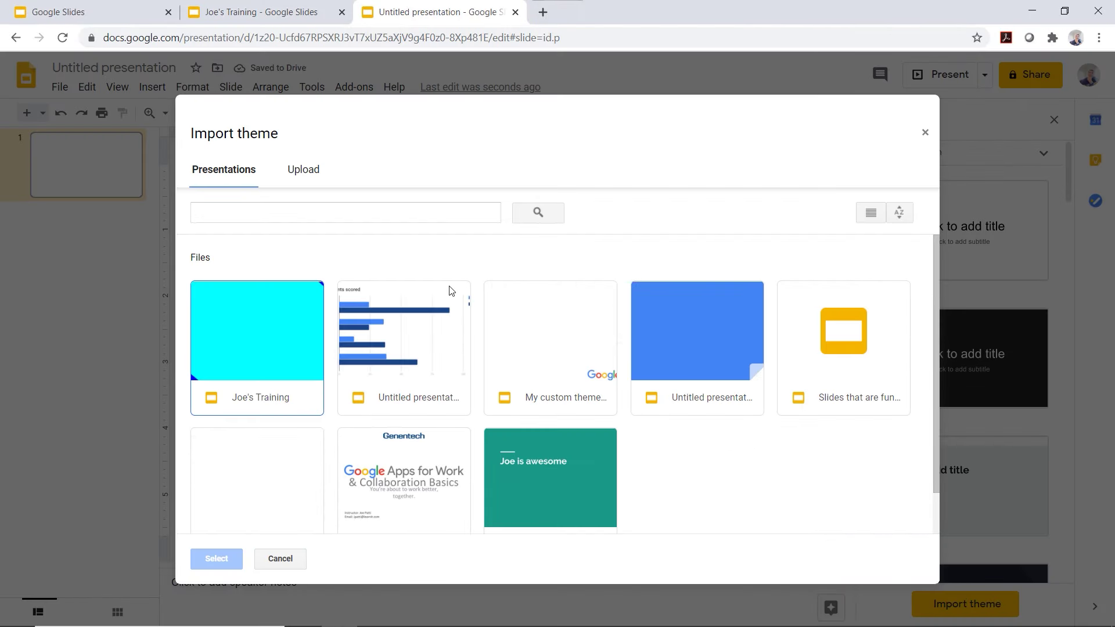
{"action": "double_click", "coordinate": [241, 344]}
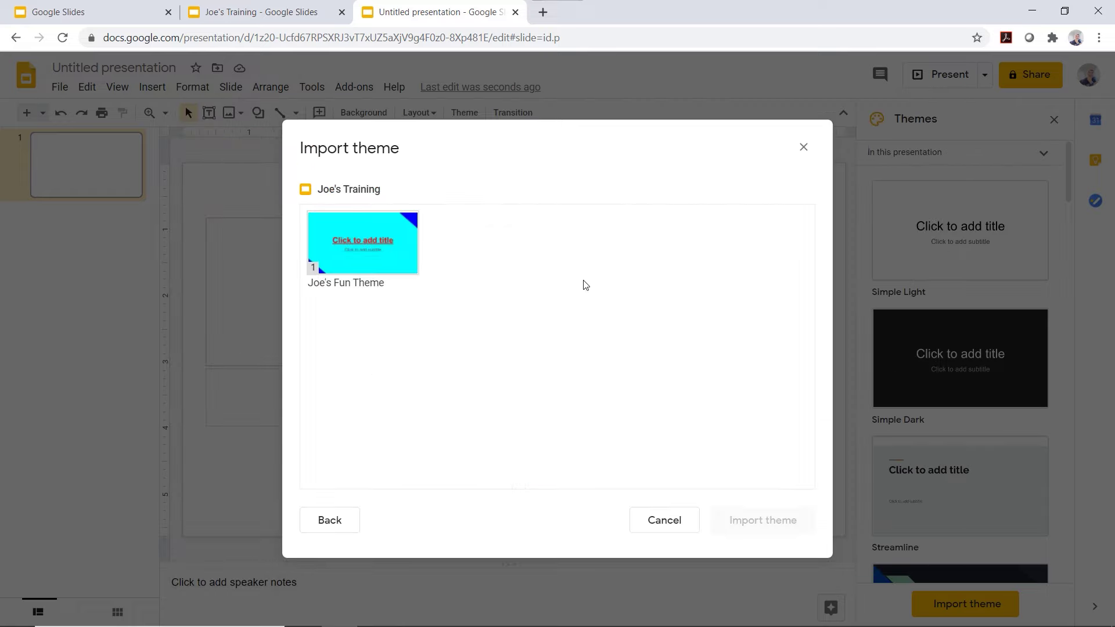
{"action": "left_click", "coordinate": [363, 254]}
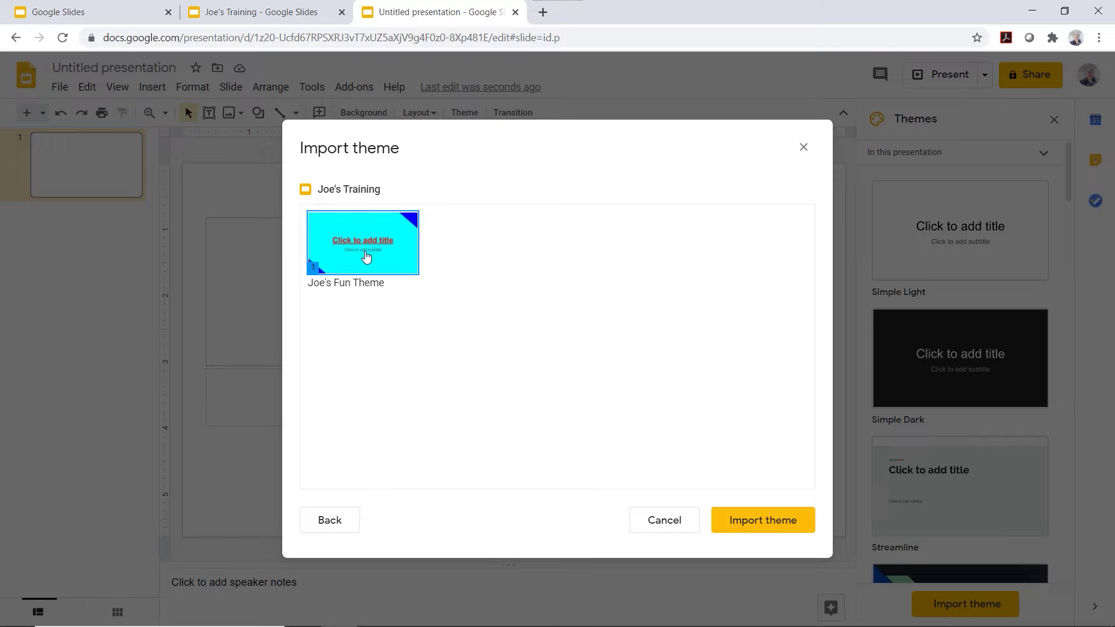
{"action": "left_click", "coordinate": [787, 526]}
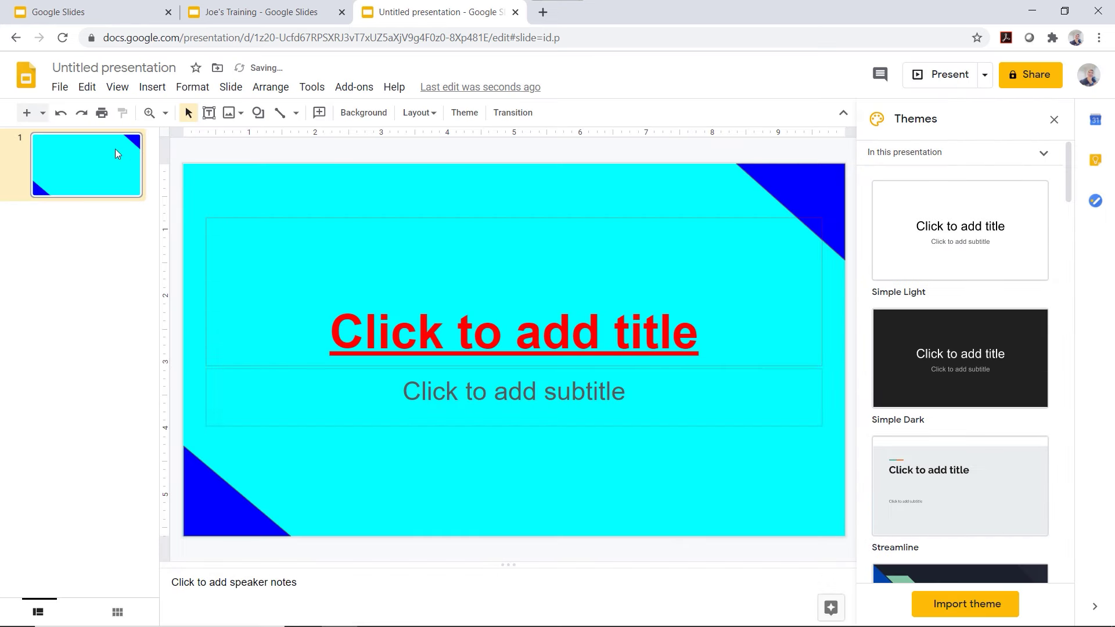
{"action": "left_click", "coordinate": [42, 113]}
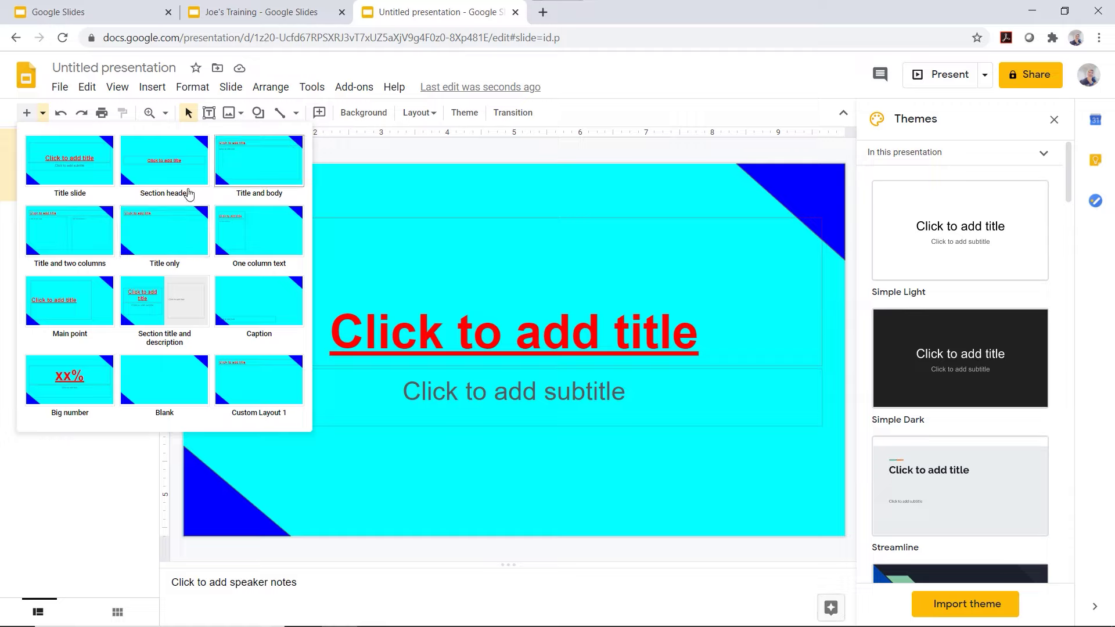
{"action": "left_click", "coordinate": [108, 452]}
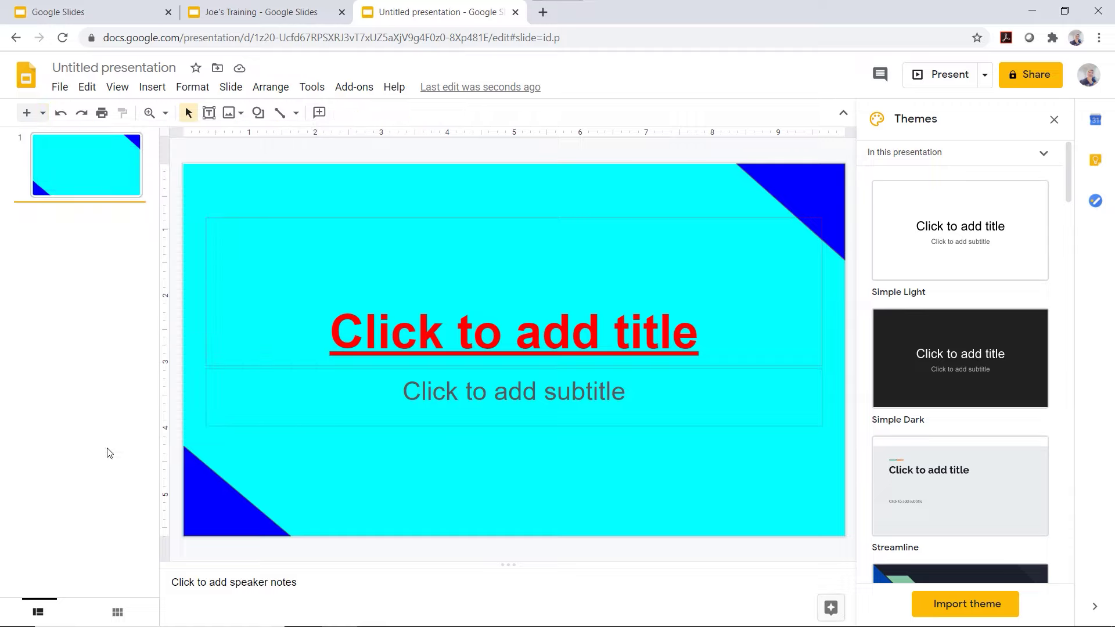
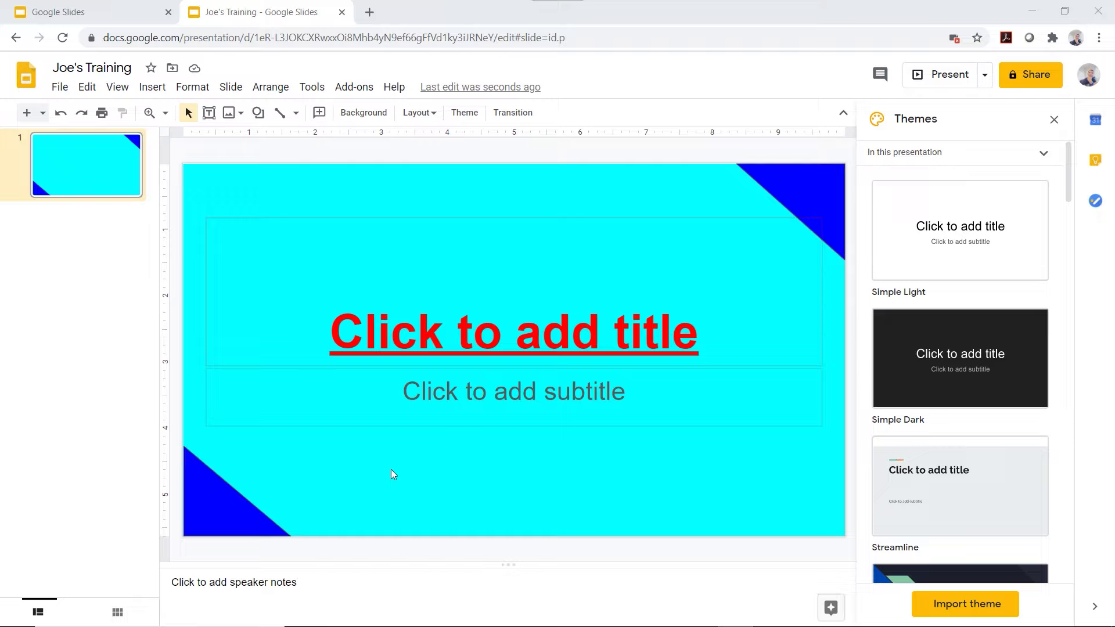
Add a new slide using the Blank layout after the title slide
{"action": "left_click", "coordinate": [44, 114]}
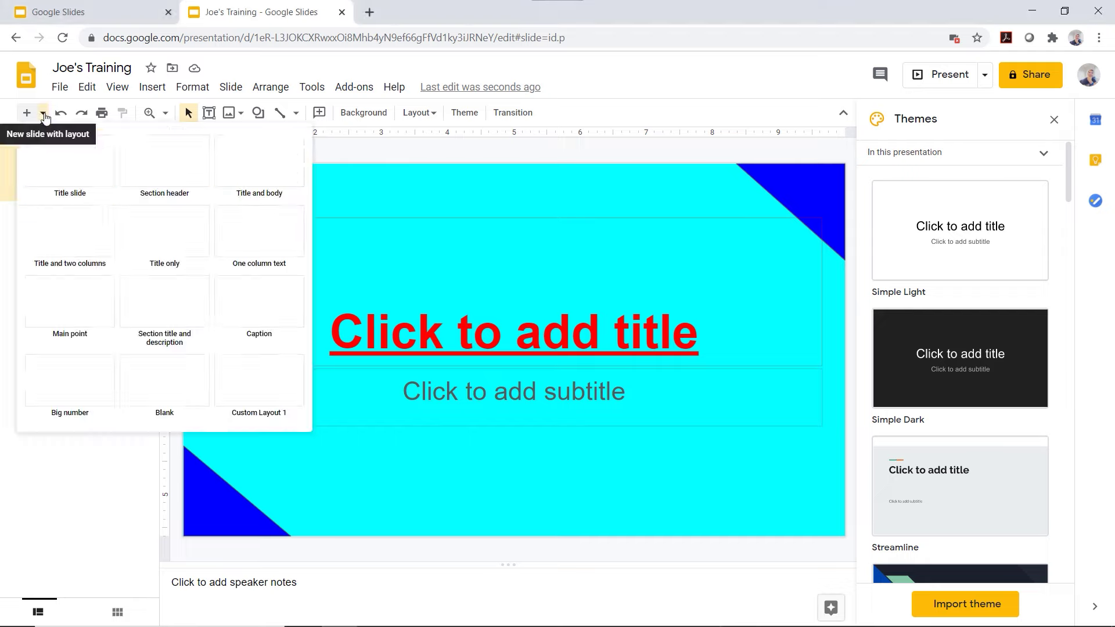
{"action": "left_click", "coordinate": [179, 396]}
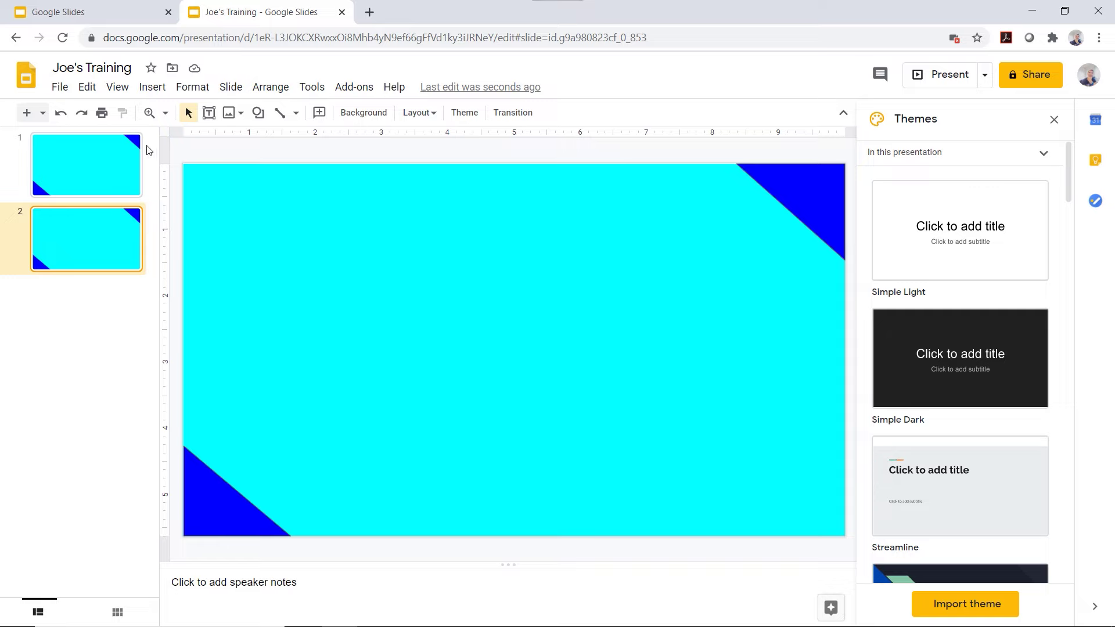
{"action": "left_click", "coordinate": [152, 88]}
Insert a bar chart on slide 2 and shrink it to sit centred within the slide
{"action": "left_click", "coordinate": [150, 88]}
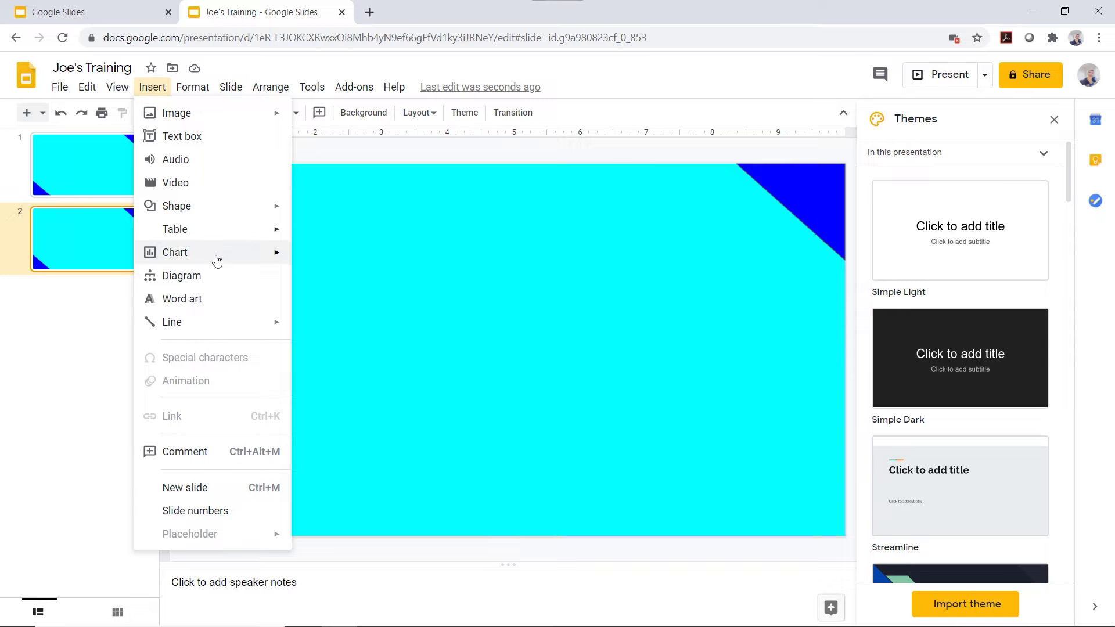
{"action": "mouse_move", "coordinate": [174, 252]}
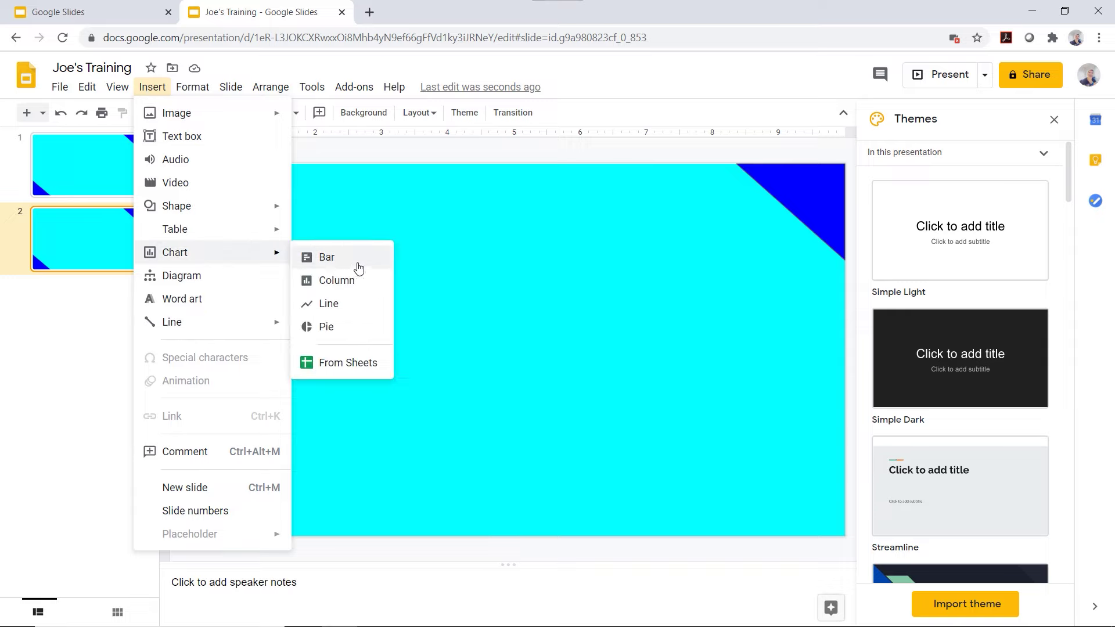
{"action": "left_click", "coordinate": [358, 268]}
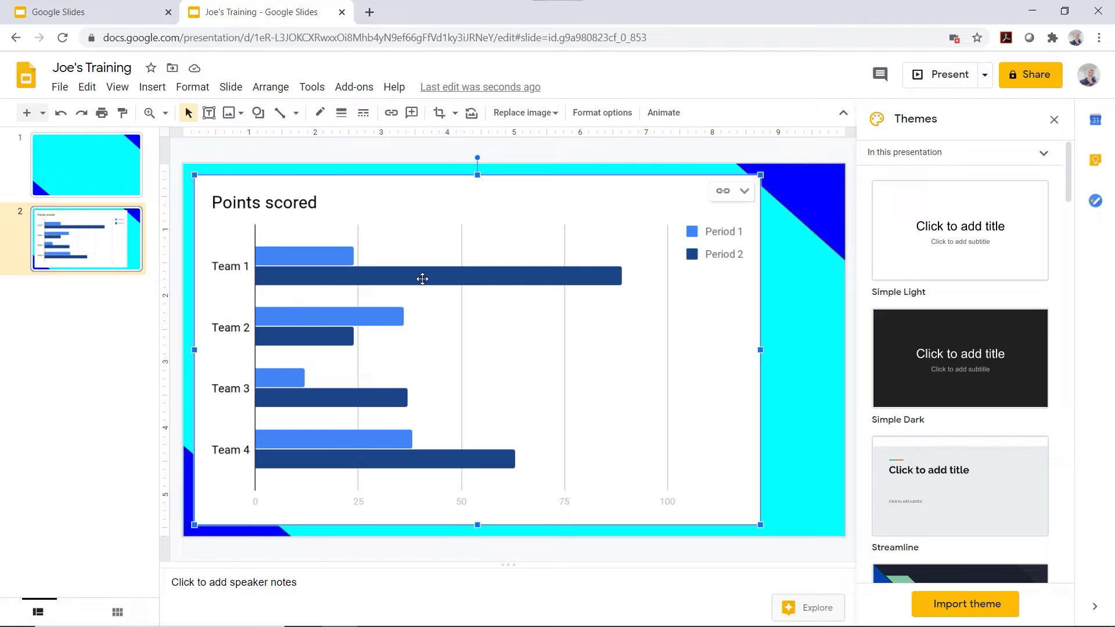
{"action": "left_click_drag", "start_coordinate": [415, 222], "coordinate": [443, 219]}
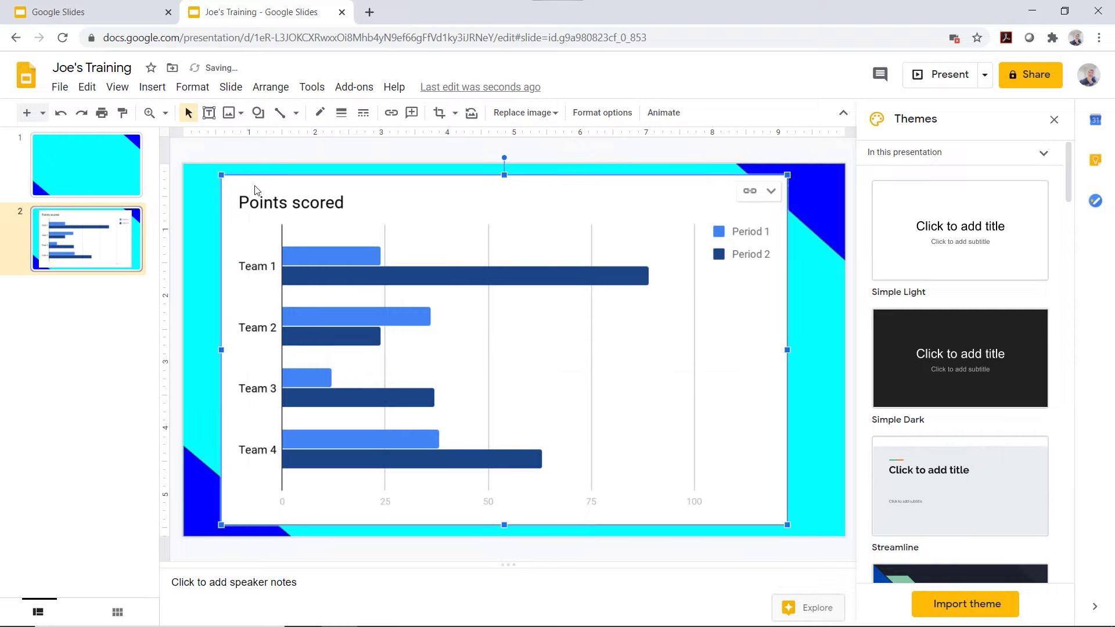
{"action": "left_click_drag", "start_coordinate": [220, 173], "coordinate": [308, 231]}
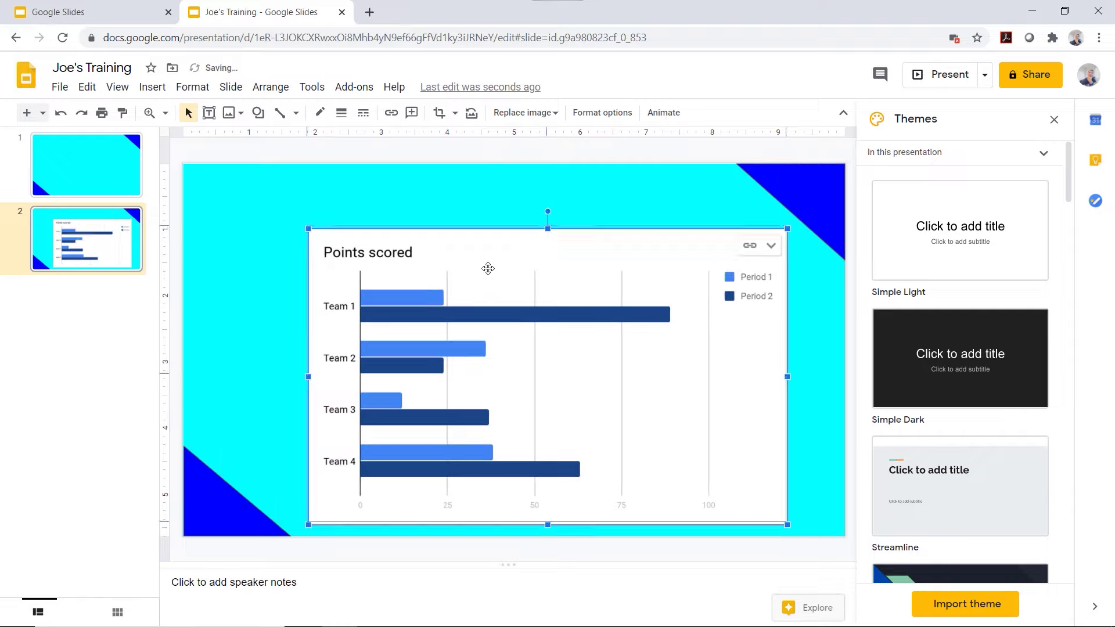
{"action": "left_click_drag", "start_coordinate": [488, 267], "coordinate": [461, 244]}
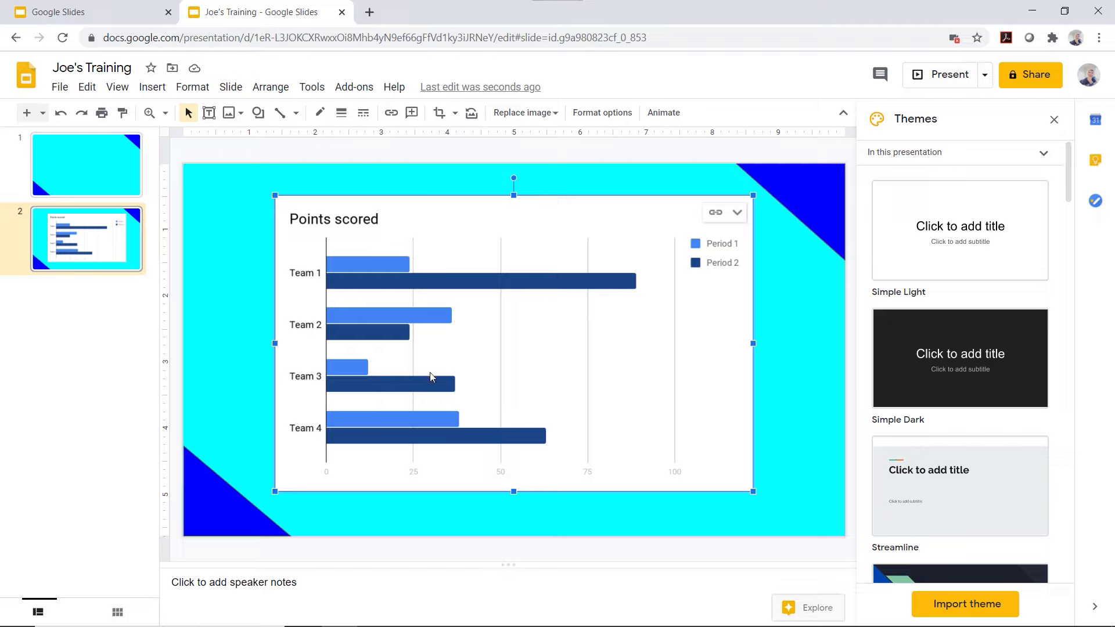
Open the linked chart's source spreadsheet
{"action": "left_click", "coordinate": [736, 215]}
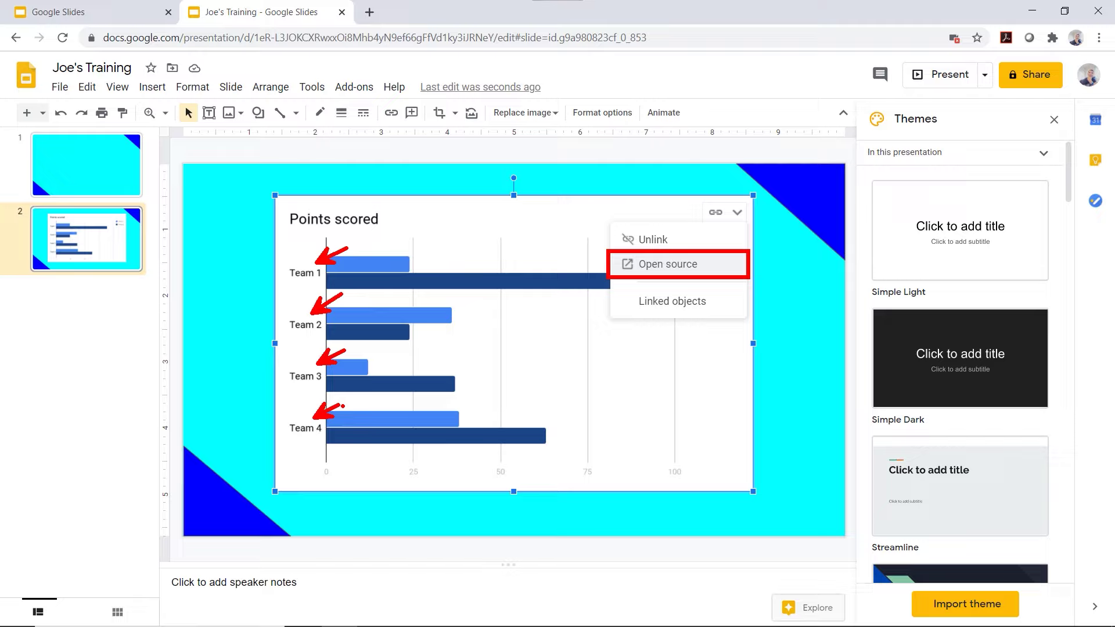
{"action": "left_click", "coordinate": [736, 213]}
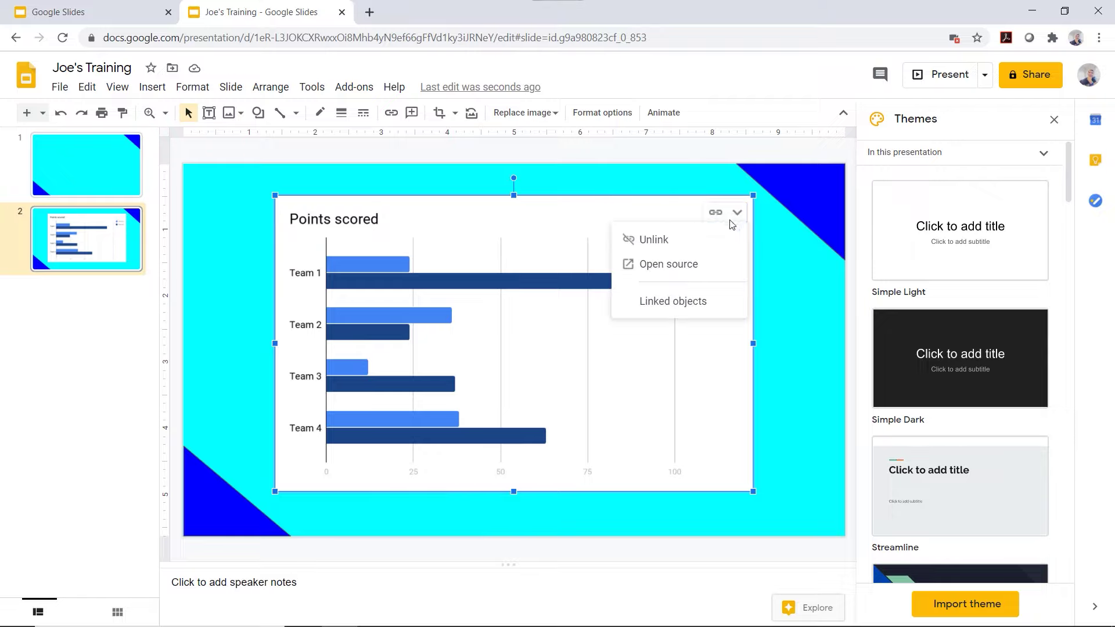
{"action": "left_click", "coordinate": [678, 277]}
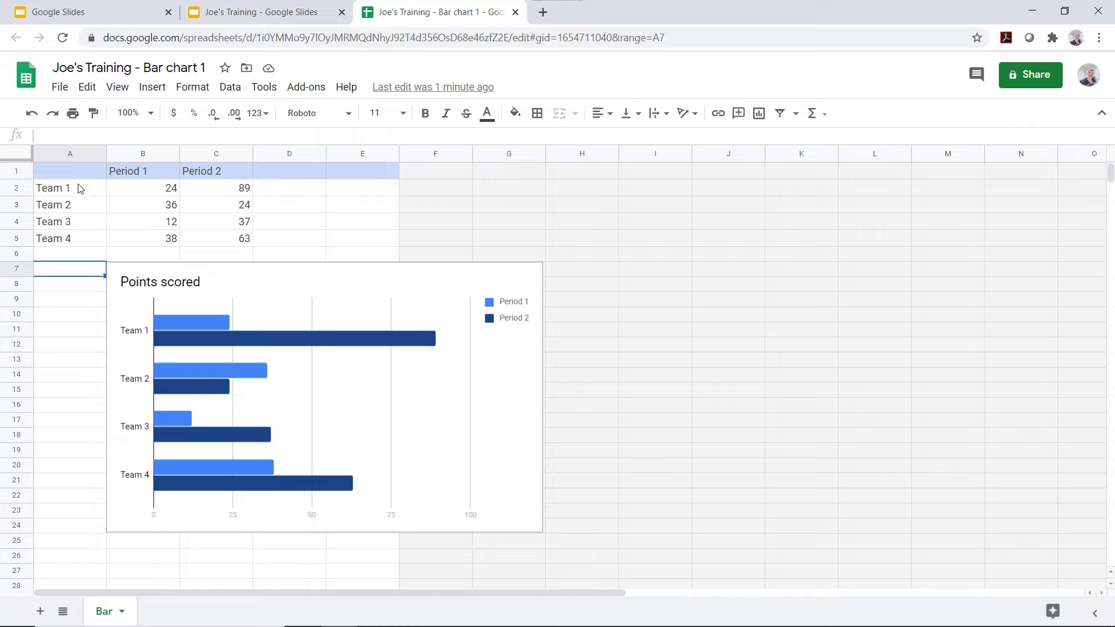
Replace the four team labels in A2:A5 with four people's names
{"action": "left_click", "coordinate": [65, 167]}
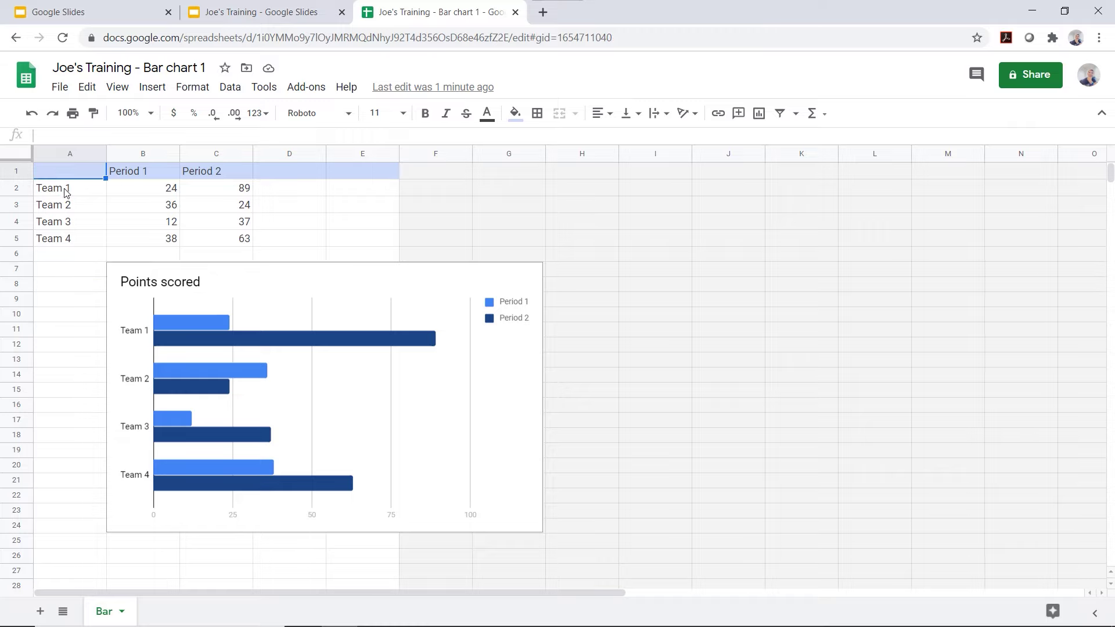
{"action": "left_click", "coordinate": [65, 190]}
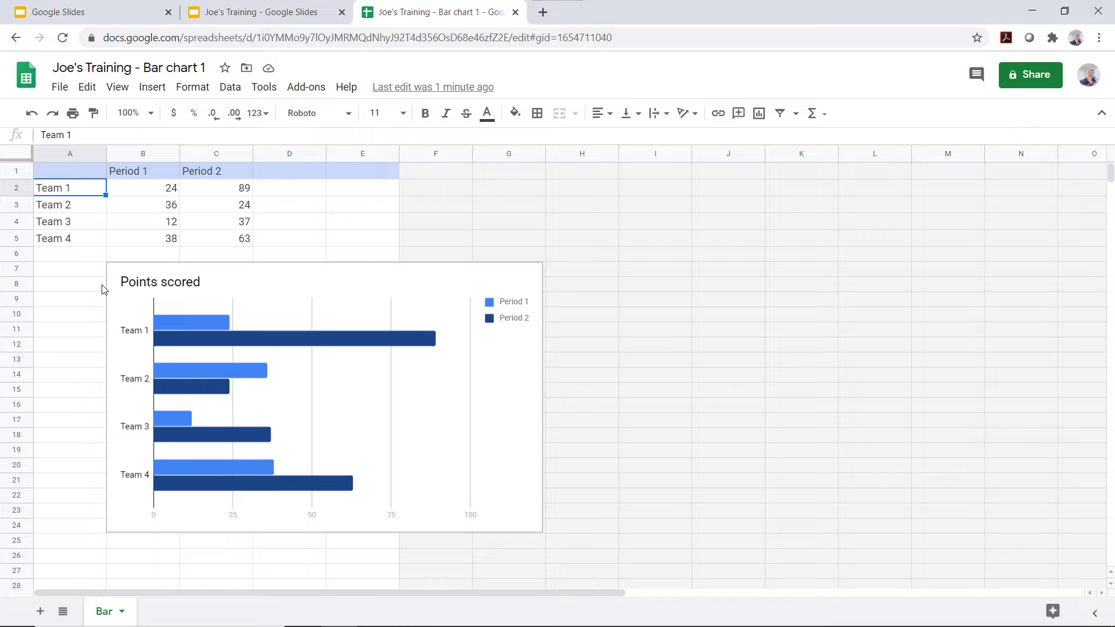
{"action": "type", "text": "Joe"}
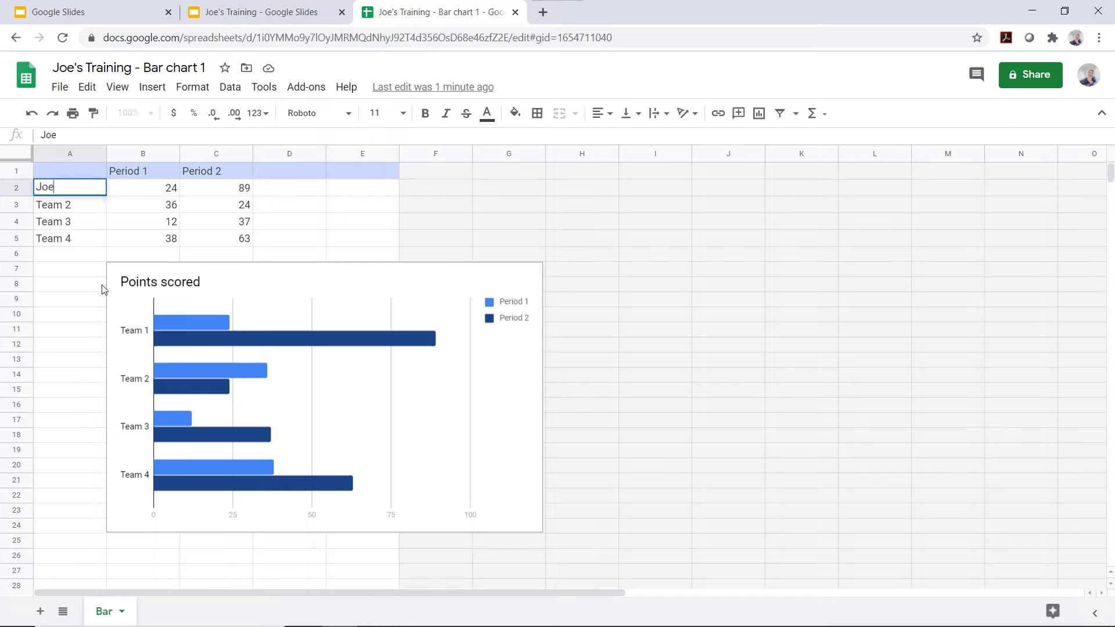
{"action": "key", "text": "Return"}
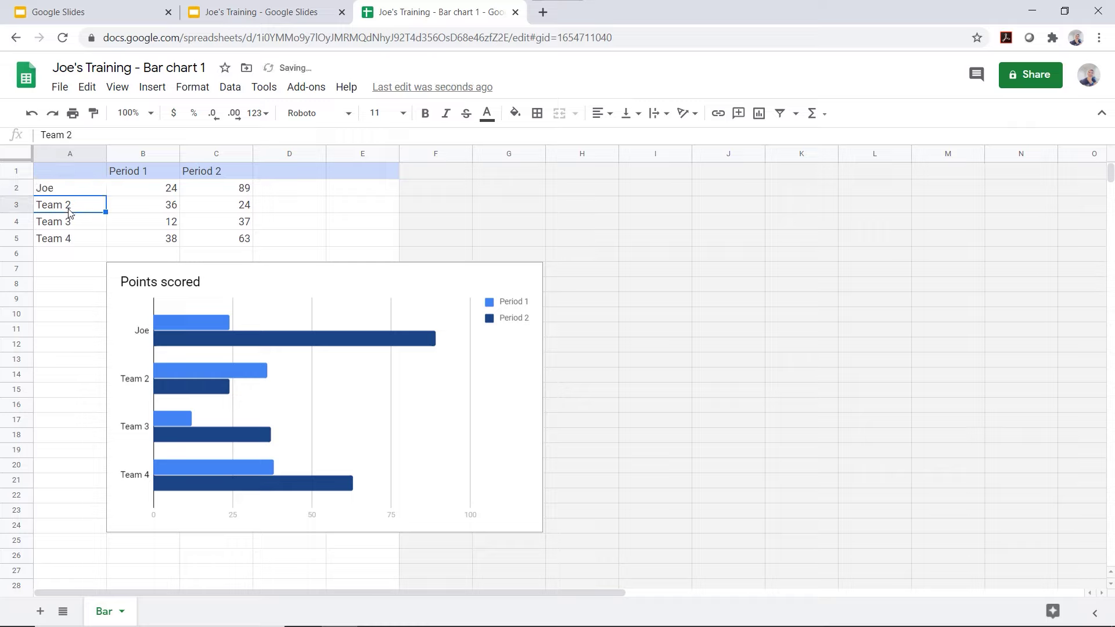
{"action": "type", "text": "Carly"}
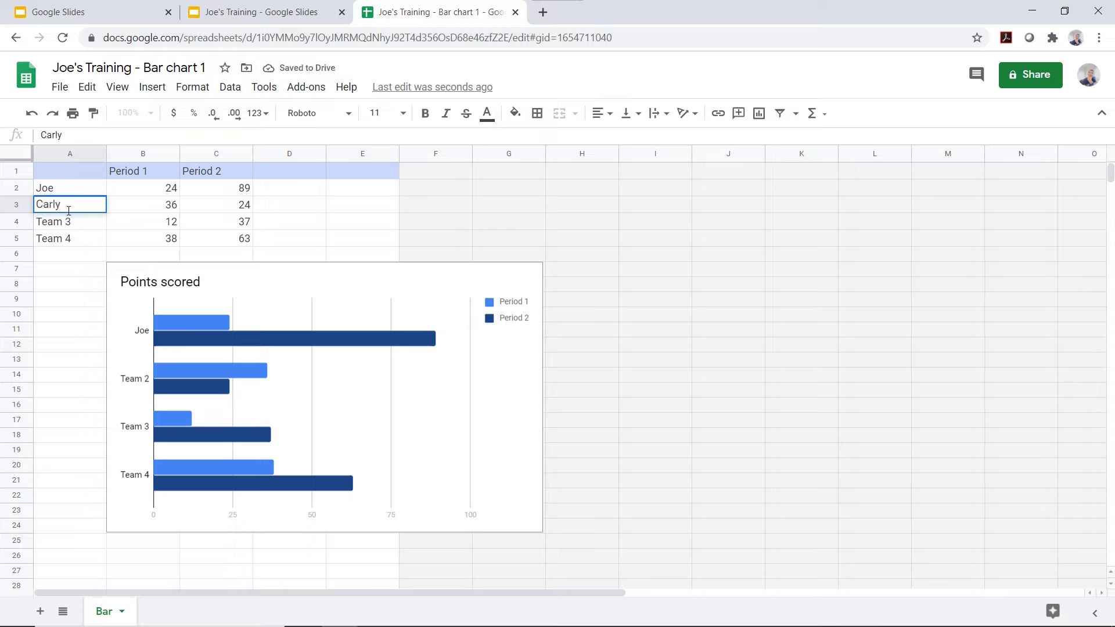
{"action": "key", "text": "Return"}
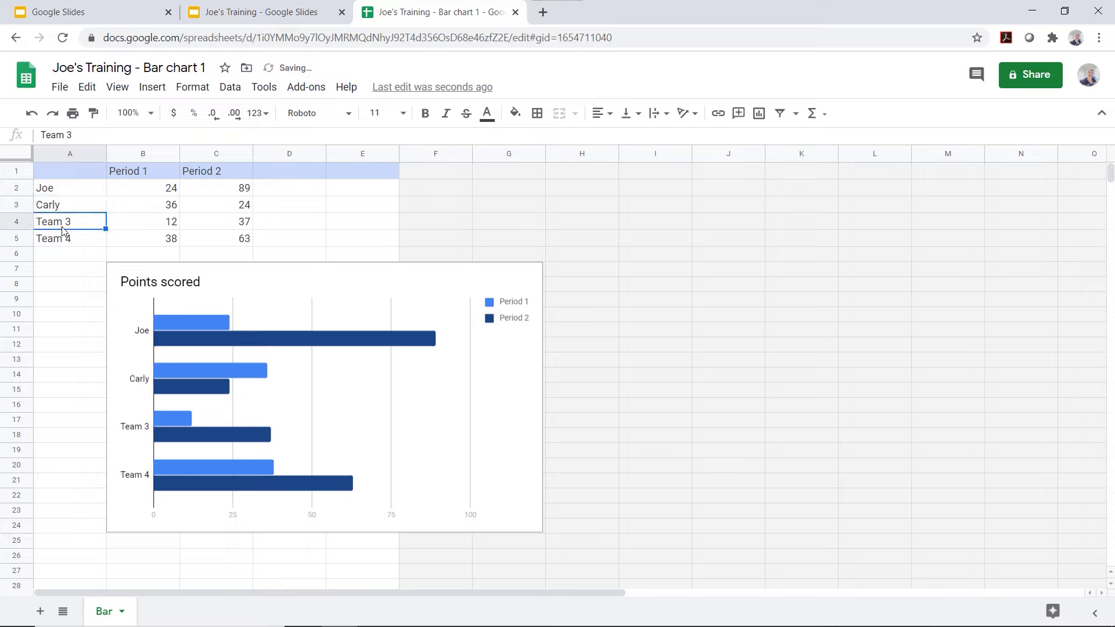
{"action": "type", "text": "Nick"}
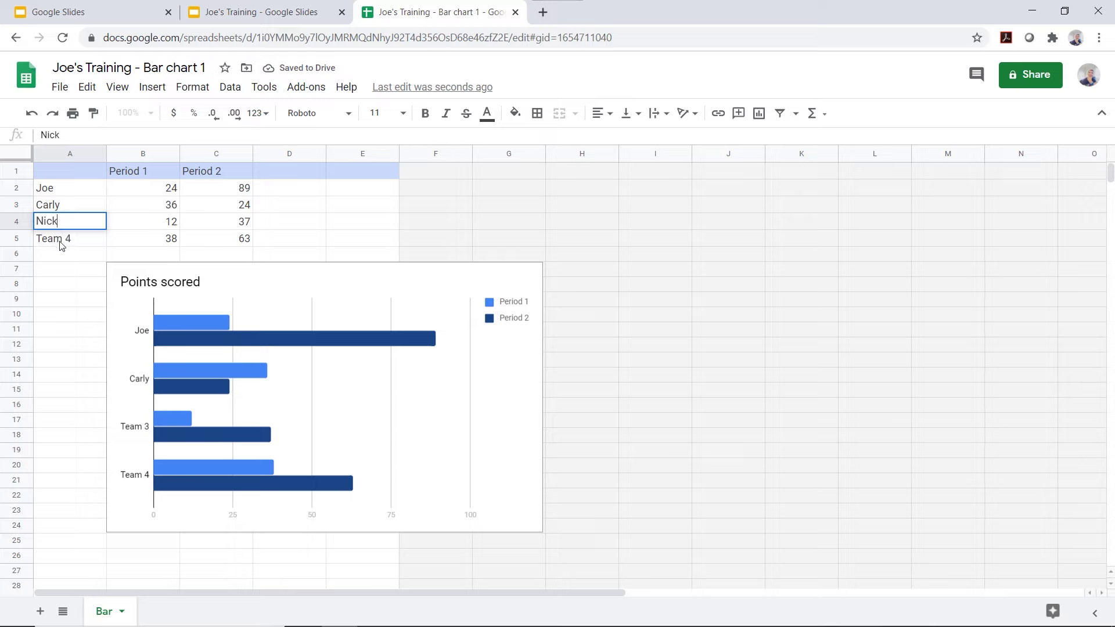
{"action": "key", "text": "Return"}
{"action": "type", "text": "Evans"}
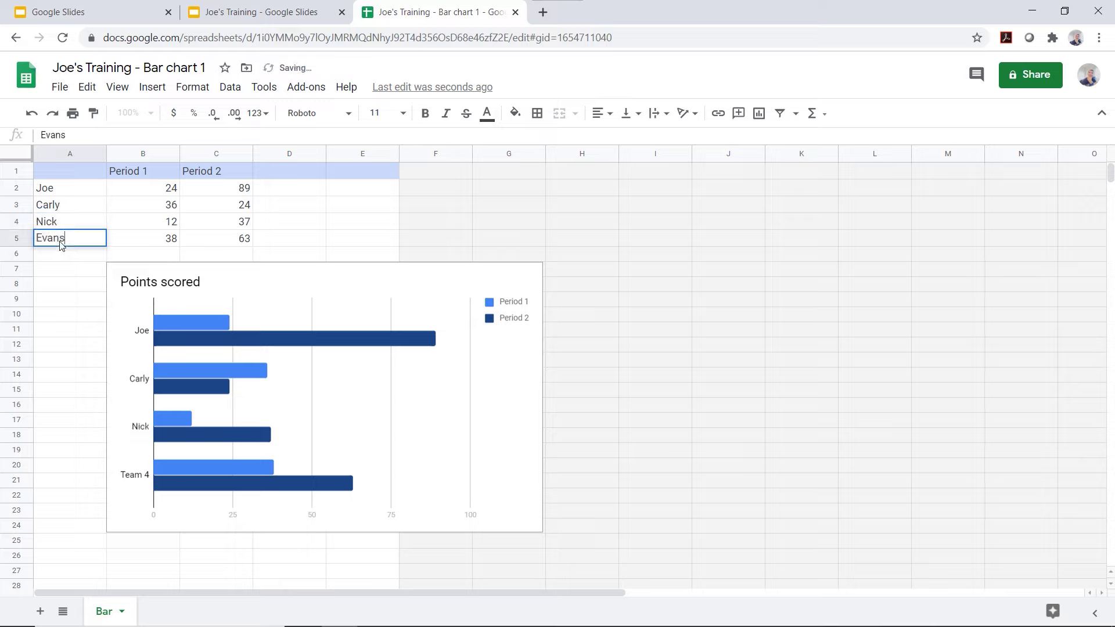
{"action": "left_click", "coordinate": [100, 286]}
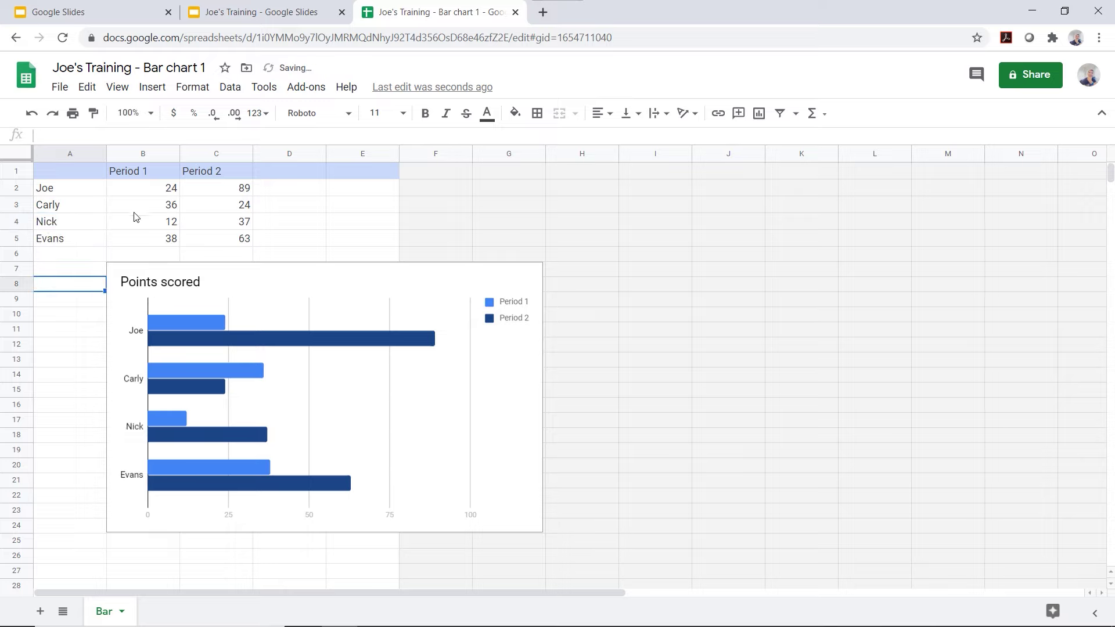
Change headers B1 and C1 to Week 1 and Week 2, then close the spreadsheet
{"action": "left_click", "coordinate": [145, 173]}
{"action": "type", "text": "Wee"}
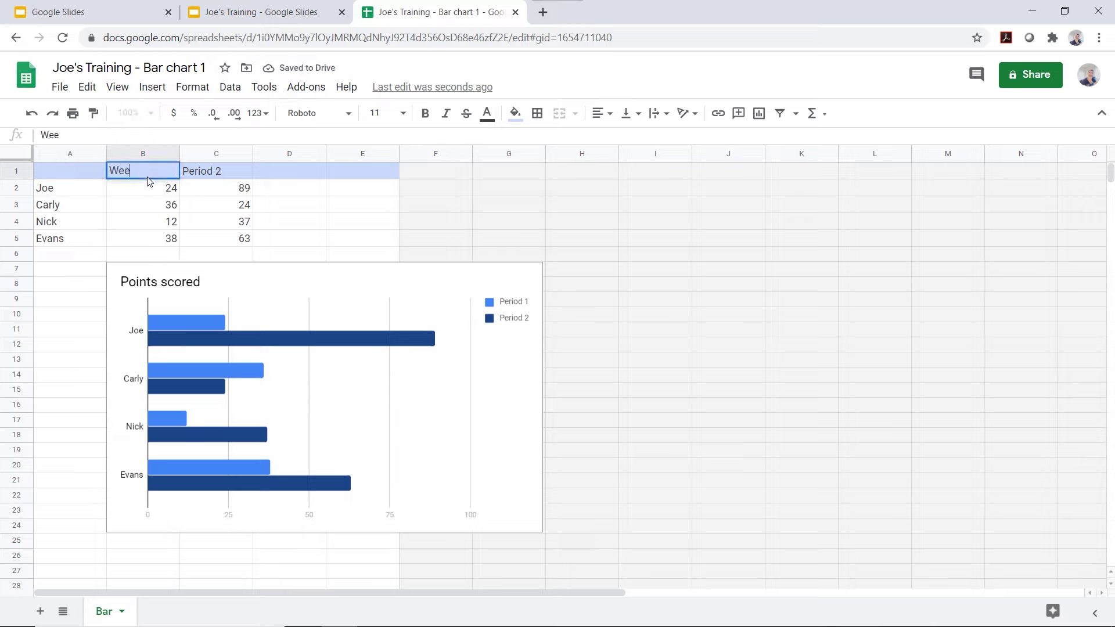
{"action": "type", "text": "k 1"}
{"action": "left_click", "coordinate": [209, 176]}
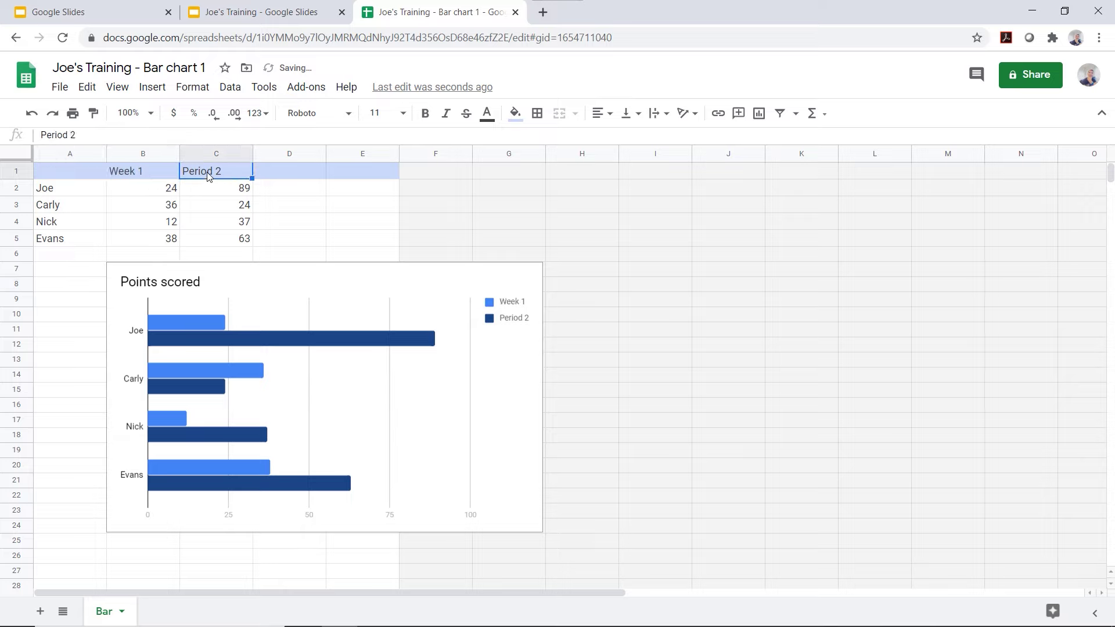
{"action": "type", "text": "Week 2"}
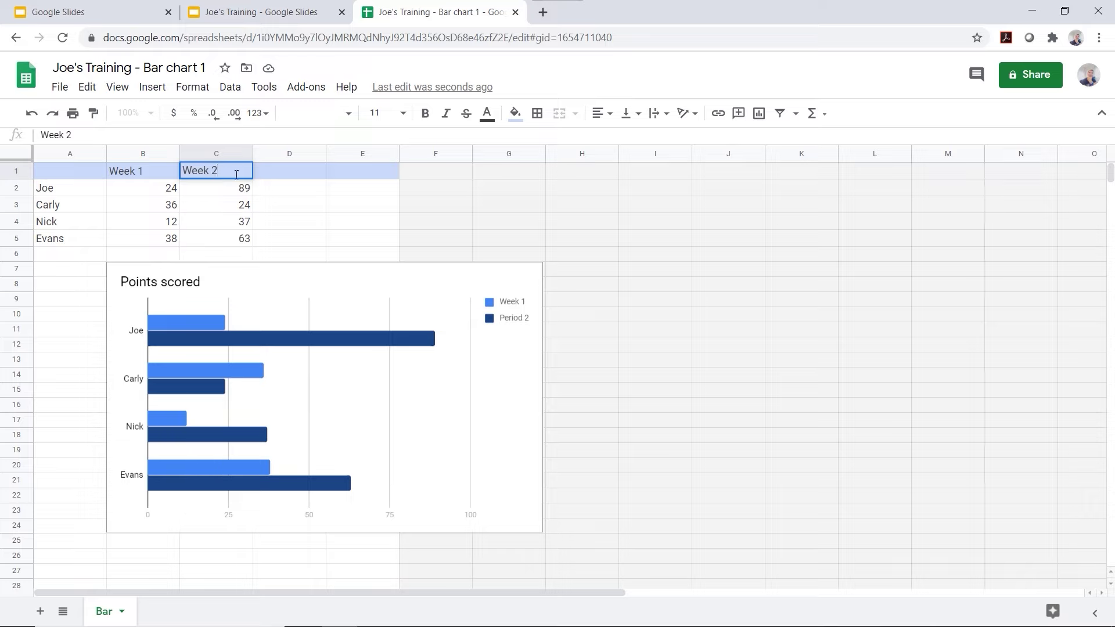
{"action": "left_click", "coordinate": [269, 177]}
{"action": "left_click", "coordinate": [251, 173]}
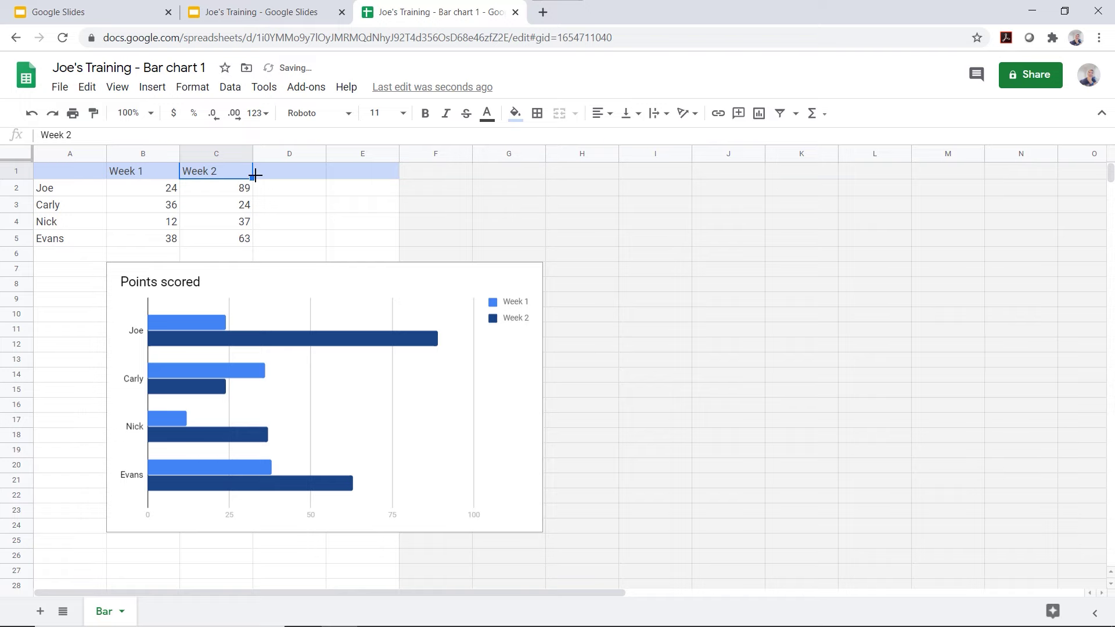
{"action": "left_click", "coordinate": [515, 12]}
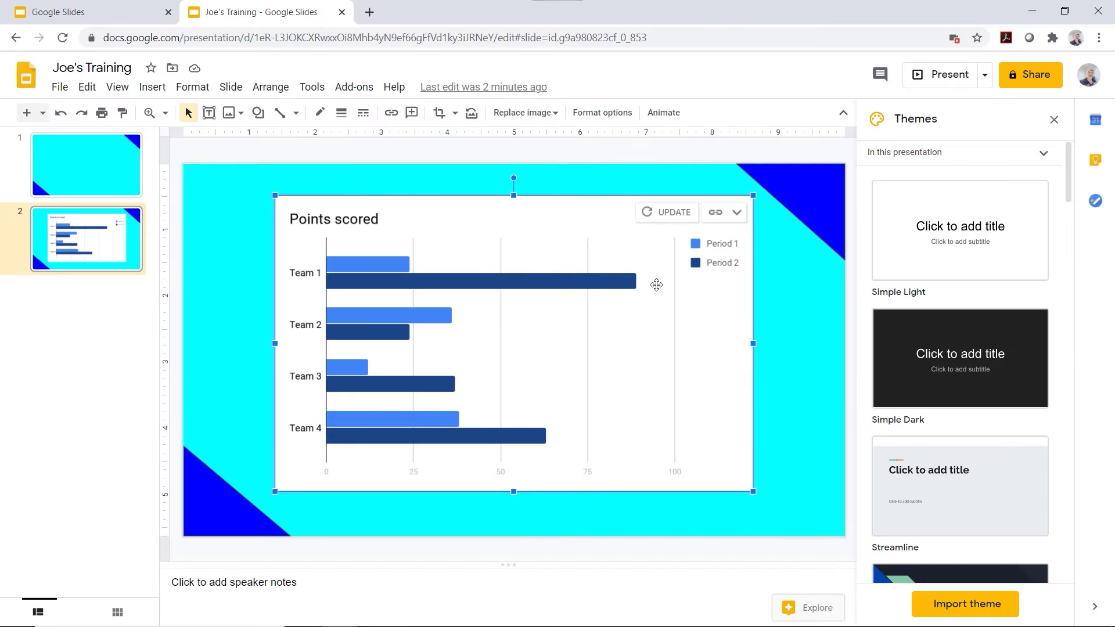
Update the linked 'Points scored' chart on slide 2 from the edited spreadsheet
{"action": "left_click", "coordinate": [663, 219]}
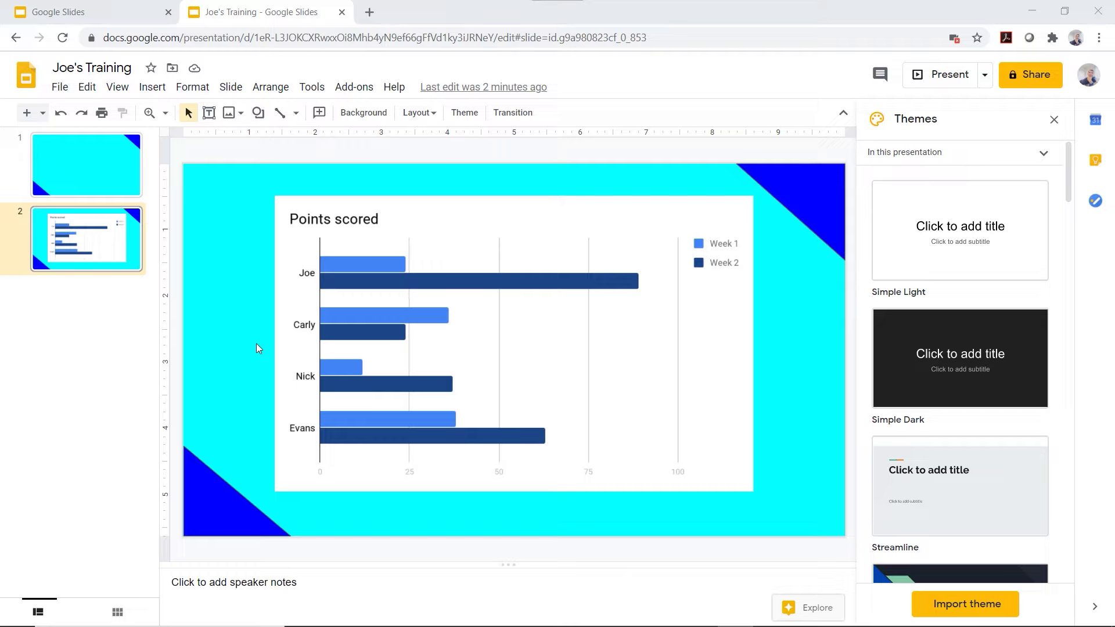
{"action": "left_click", "coordinate": [42, 113]}
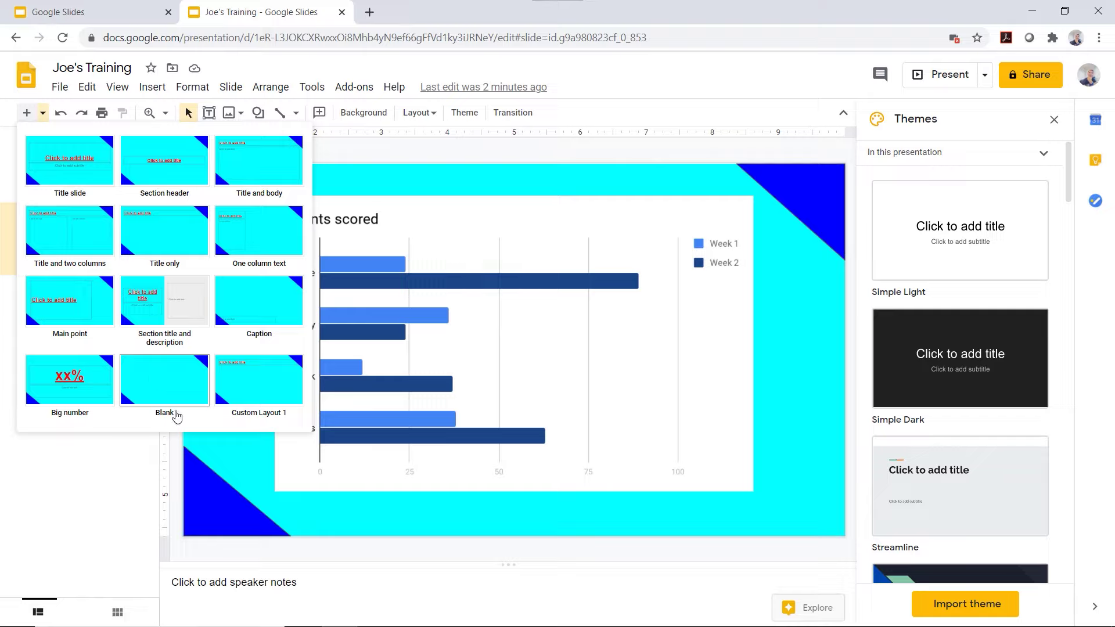
{"action": "left_click", "coordinate": [169, 393]}
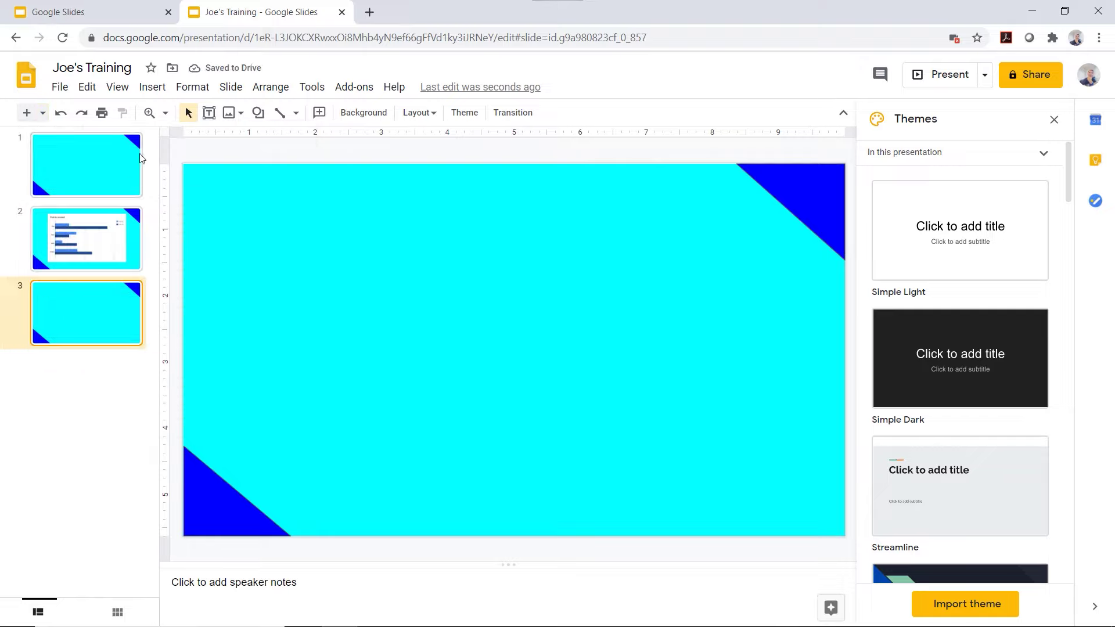
{"action": "left_click", "coordinate": [150, 95]}
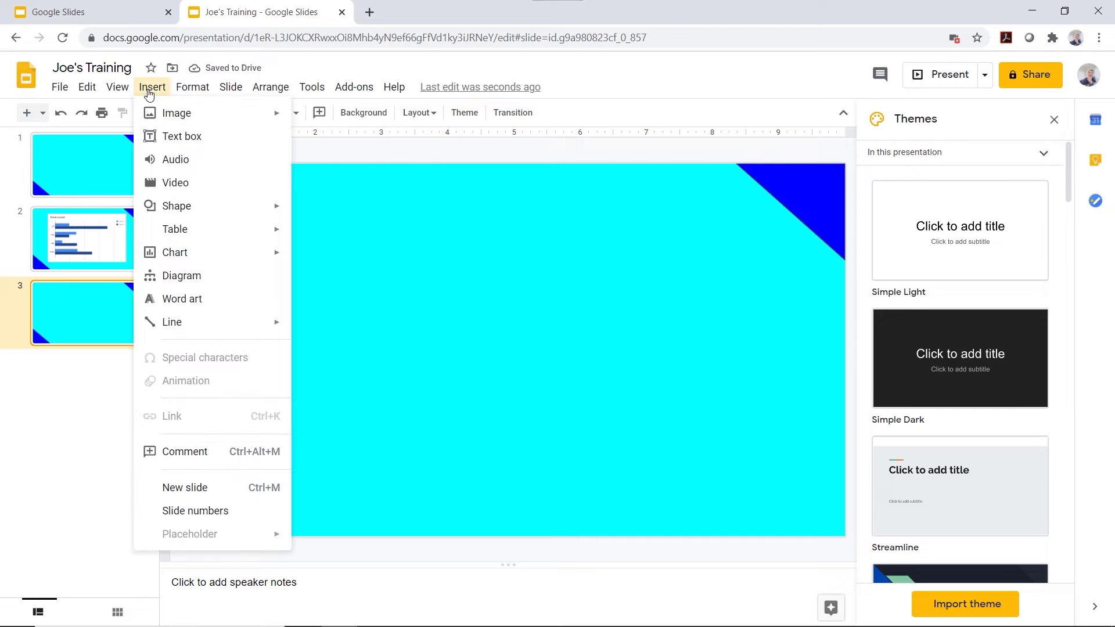
{"action": "left_click", "coordinate": [217, 257]}
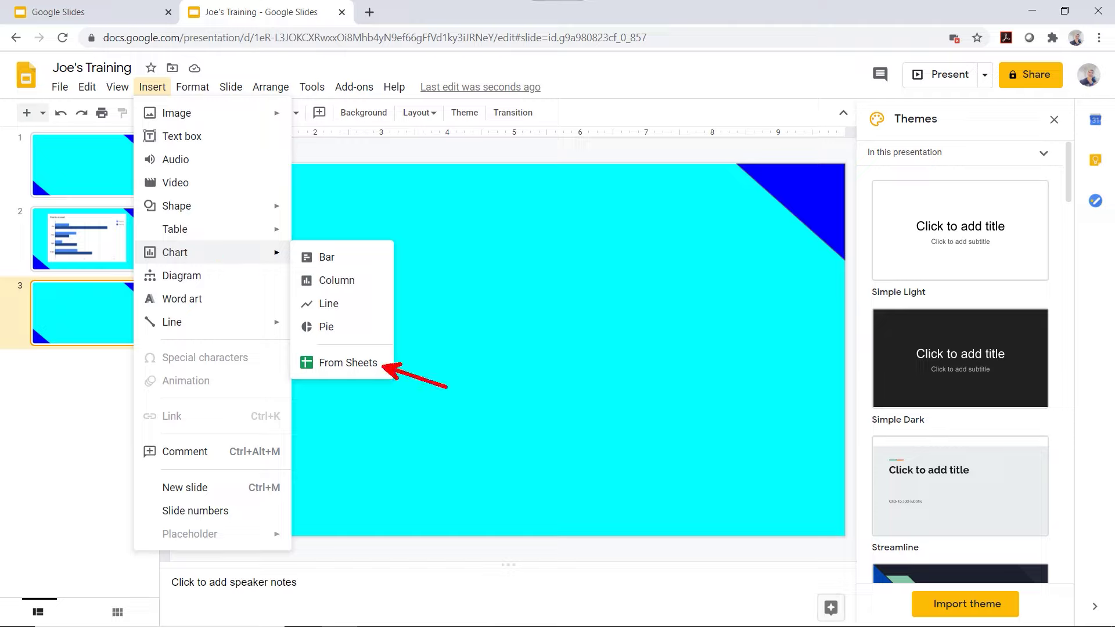
{"action": "left_click", "coordinate": [440, 388]}
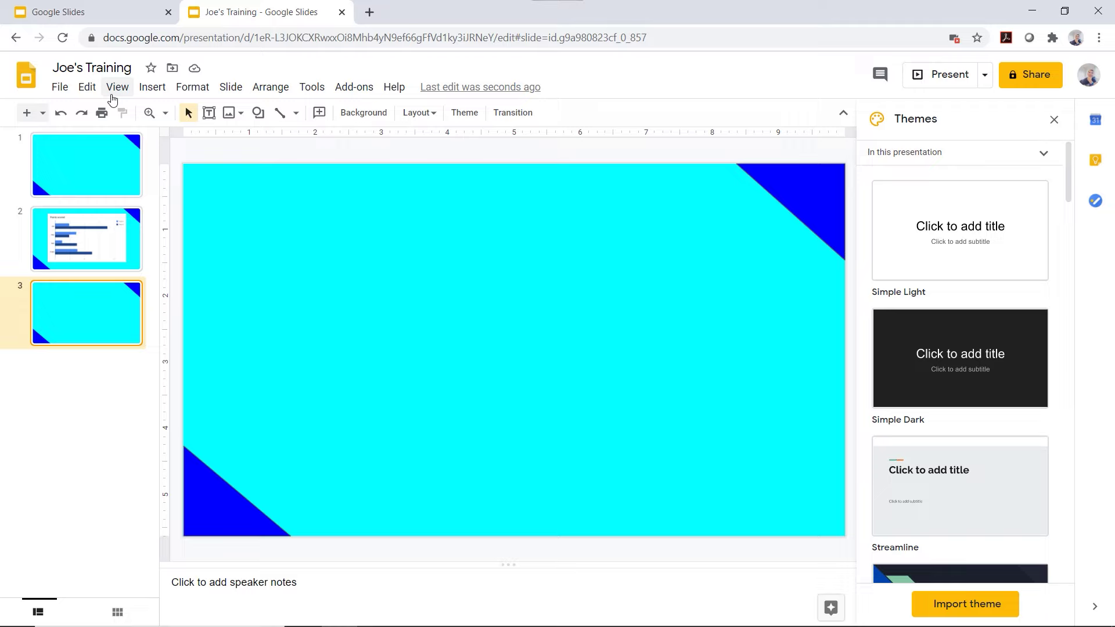
Import the linked 'Amount Sold vs. Sales Person' chart from Joe's Sales Figures onto slide 3
{"action": "left_click", "coordinate": [152, 87]}
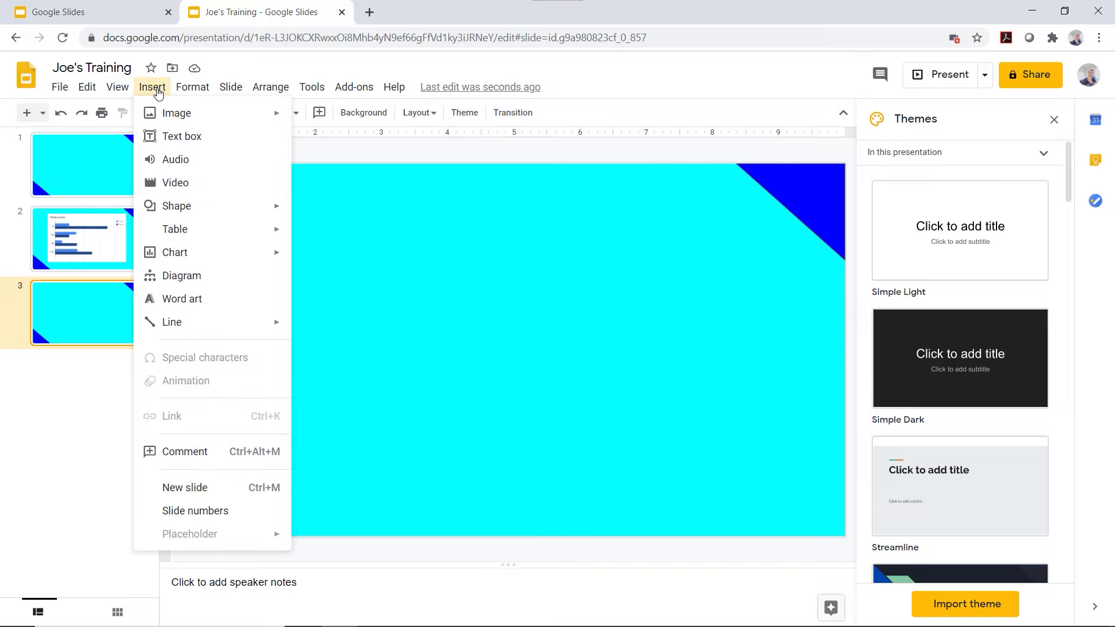
{"action": "mouse_move", "coordinate": [174, 252]}
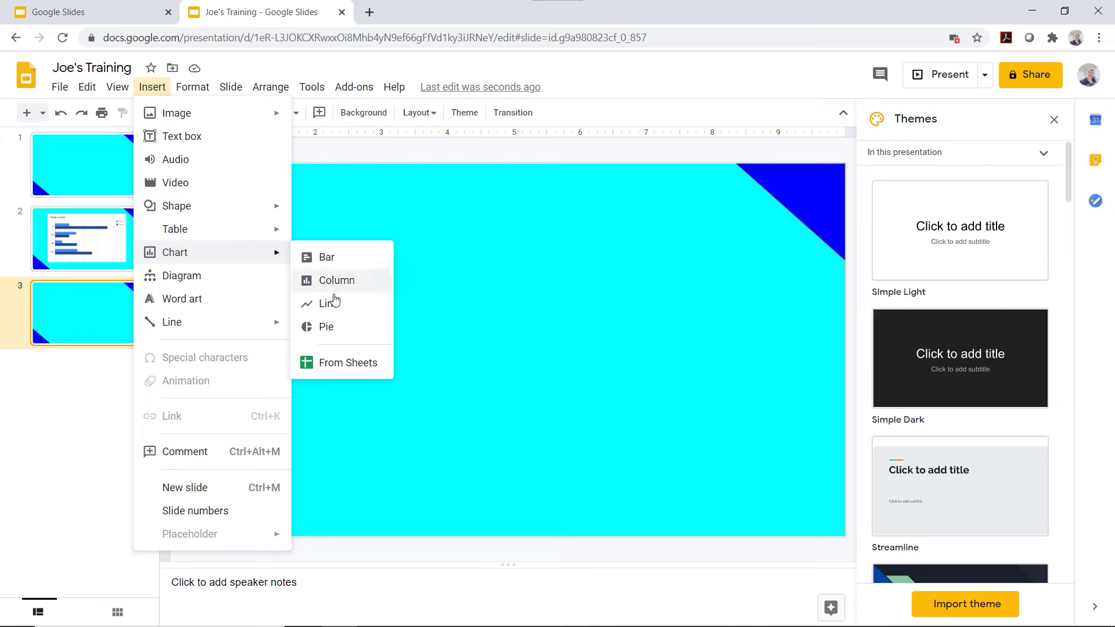
{"action": "left_click", "coordinate": [348, 363]}
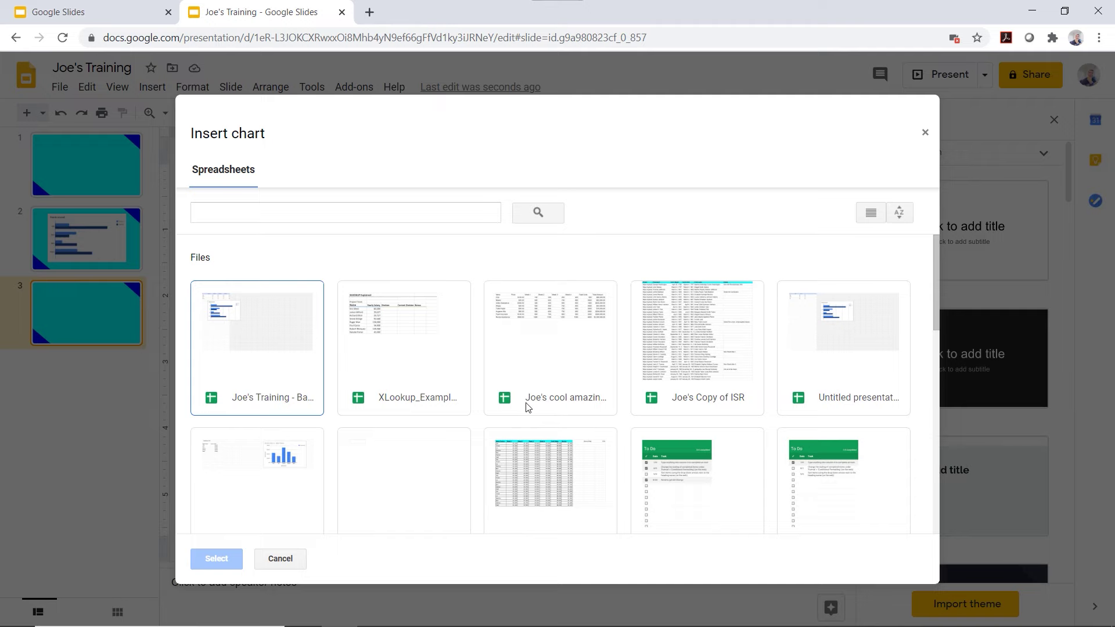
{"action": "scroll", "coordinate": [406, 459], "scroll_direction": "down", "scroll_amount": 1}
{"action": "scroll", "coordinate": [406, 459], "scroll_direction": "down", "scroll_amount": 2}
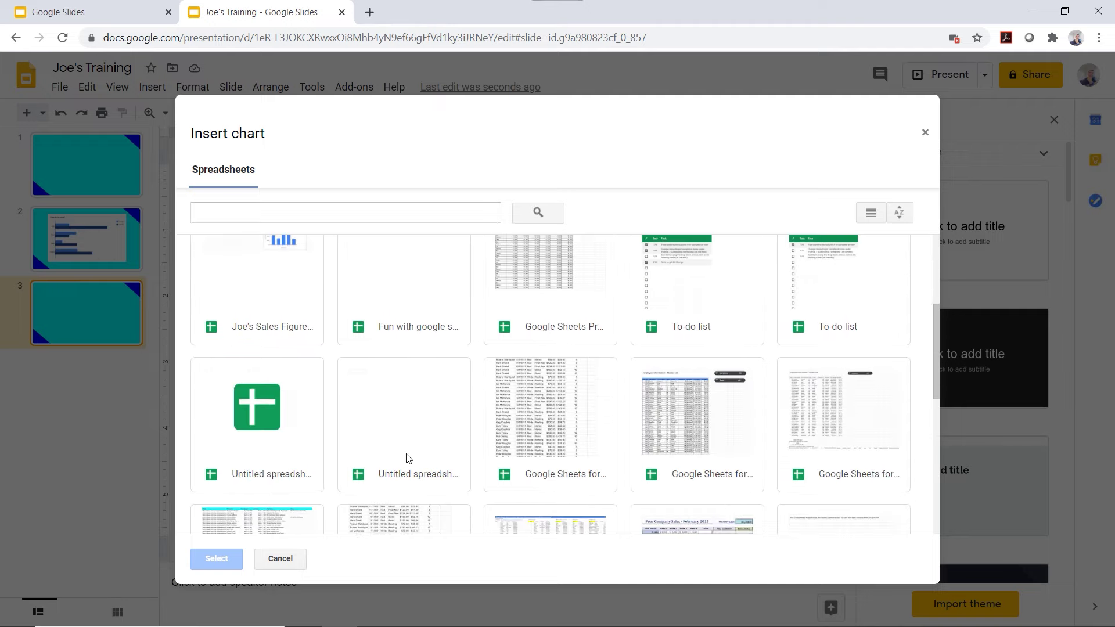
{"action": "scroll", "coordinate": [407, 459], "scroll_direction": "up", "scroll_amount": 1}
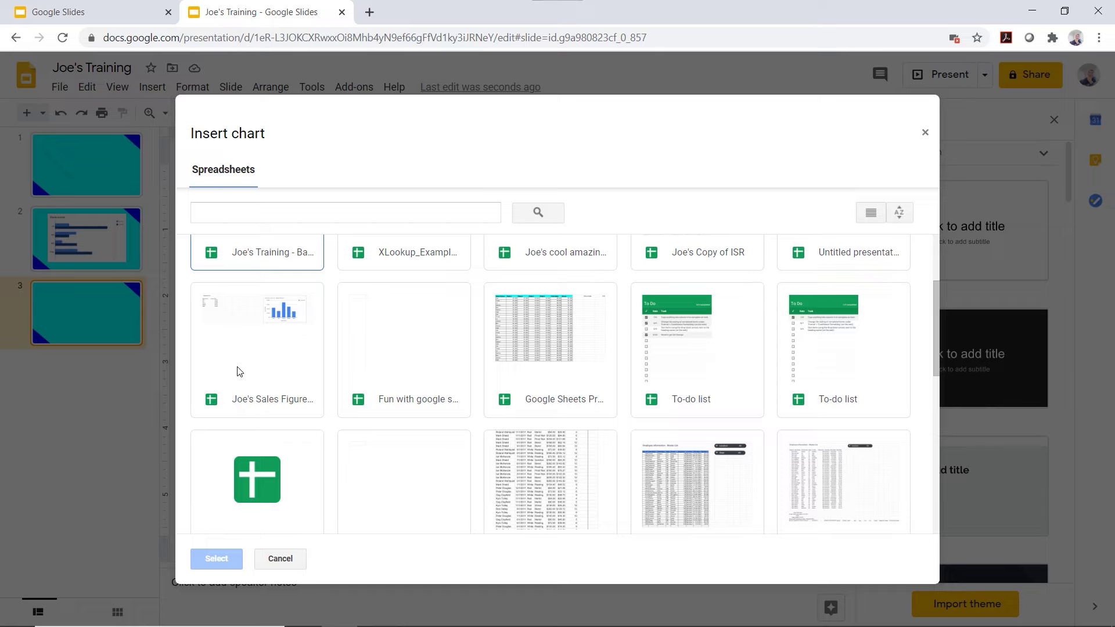
{"action": "left_click", "coordinate": [269, 373]}
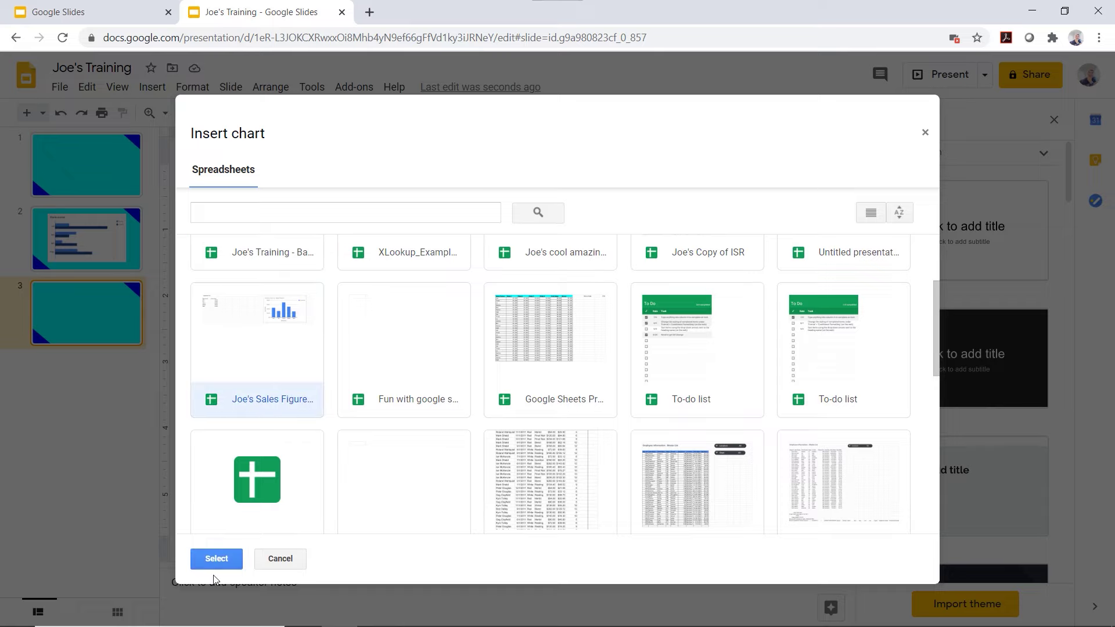
{"action": "left_click", "coordinate": [217, 558]}
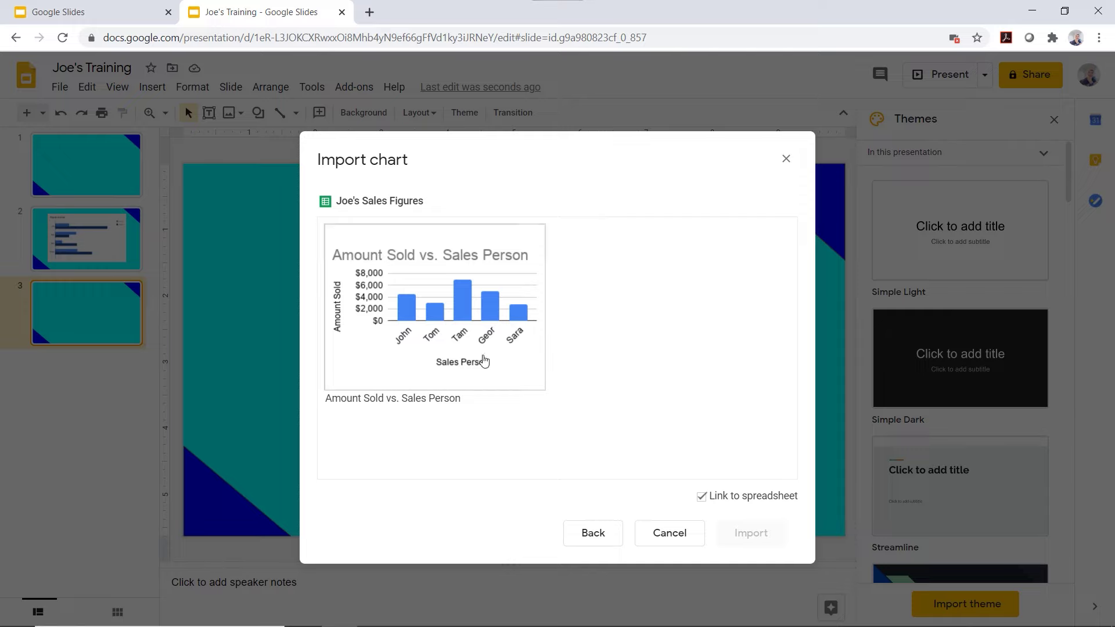
{"action": "left_click", "coordinate": [485, 343]}
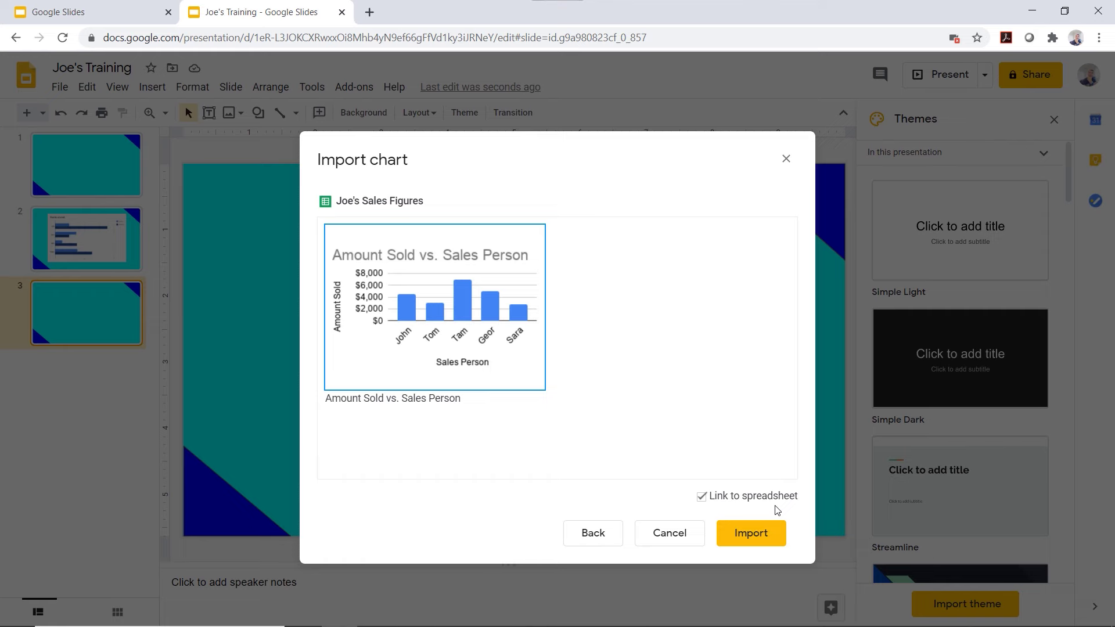
{"action": "left_click", "coordinate": [762, 531]}
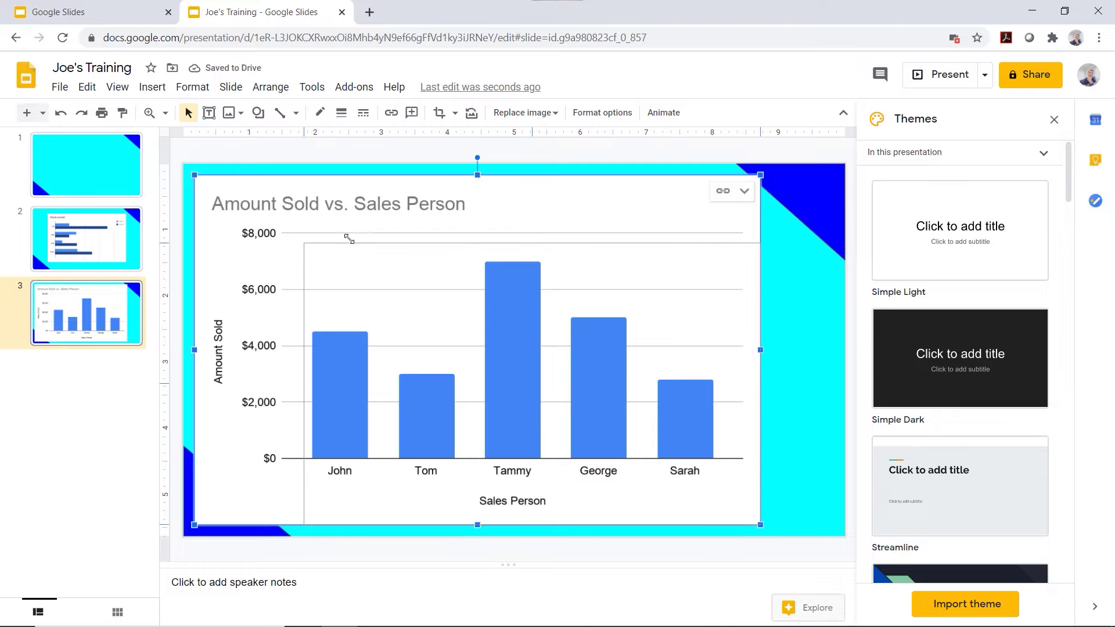
Shrink and centre the slide 3 chart, view and close its source sheet, then return to slide 1
{"action": "left_click_drag", "start_coordinate": [194, 175], "coordinate": [348, 239]}
{"action": "mouse_move", "coordinate": [471, 358]}
{"action": "left_mouse_down"}
{"action": "mouse_move", "coordinate": [454, 314]}
{"action": "mouse_move", "coordinate": [466, 320]}
{"action": "left_mouse_up"}
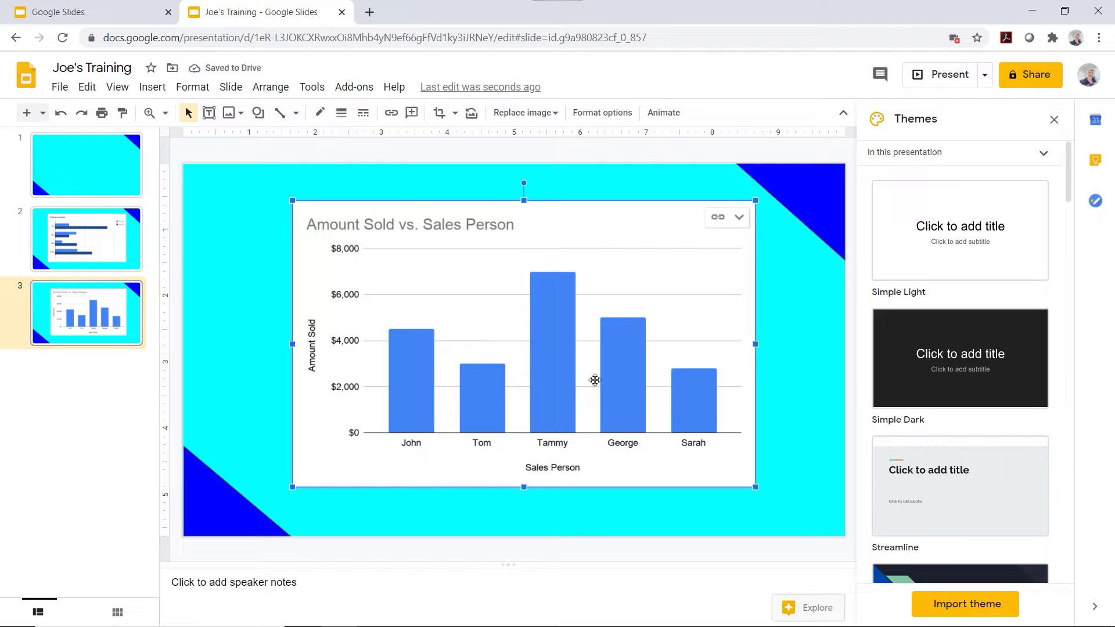
{"action": "left_click", "coordinate": [718, 217]}
{"action": "left_click", "coordinate": [694, 270]}
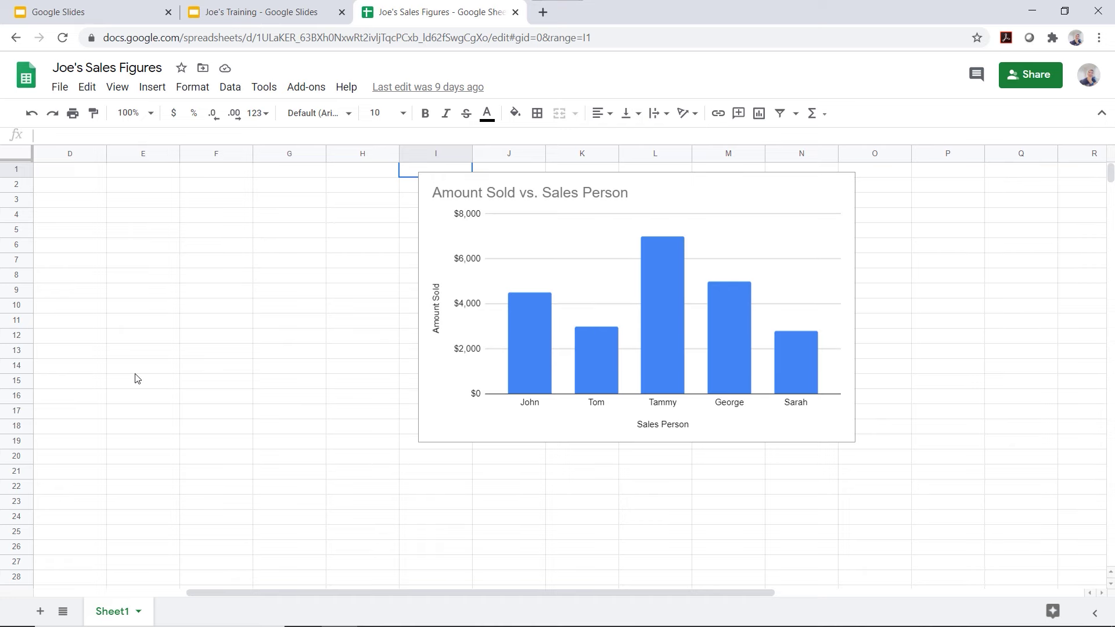
{"action": "left_click", "coordinate": [515, 12]}
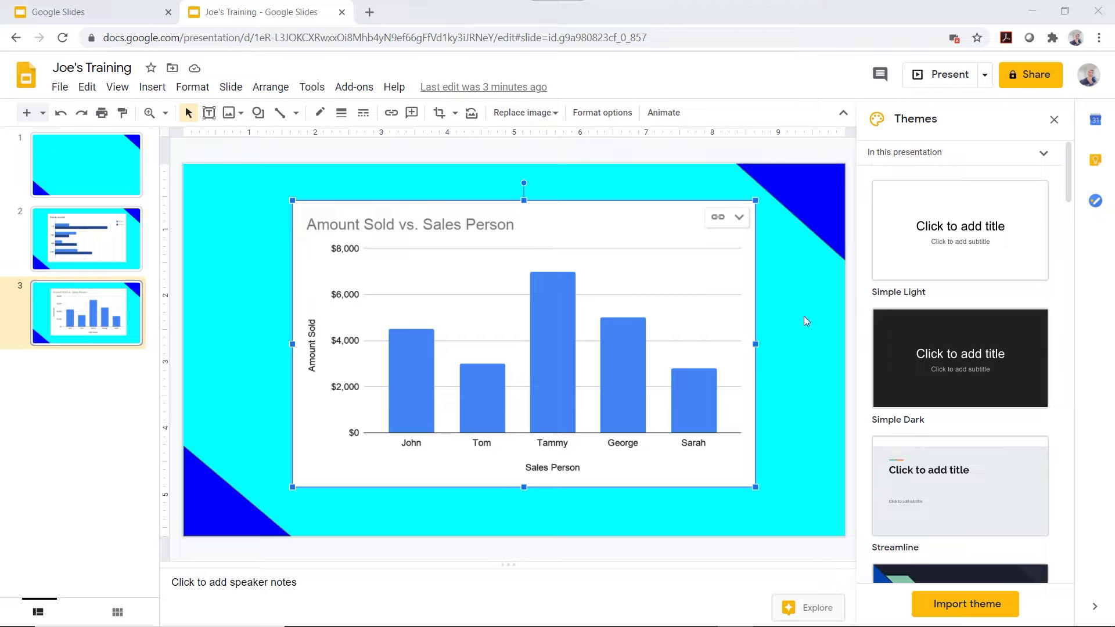
{"action": "left_click", "coordinate": [725, 220]}
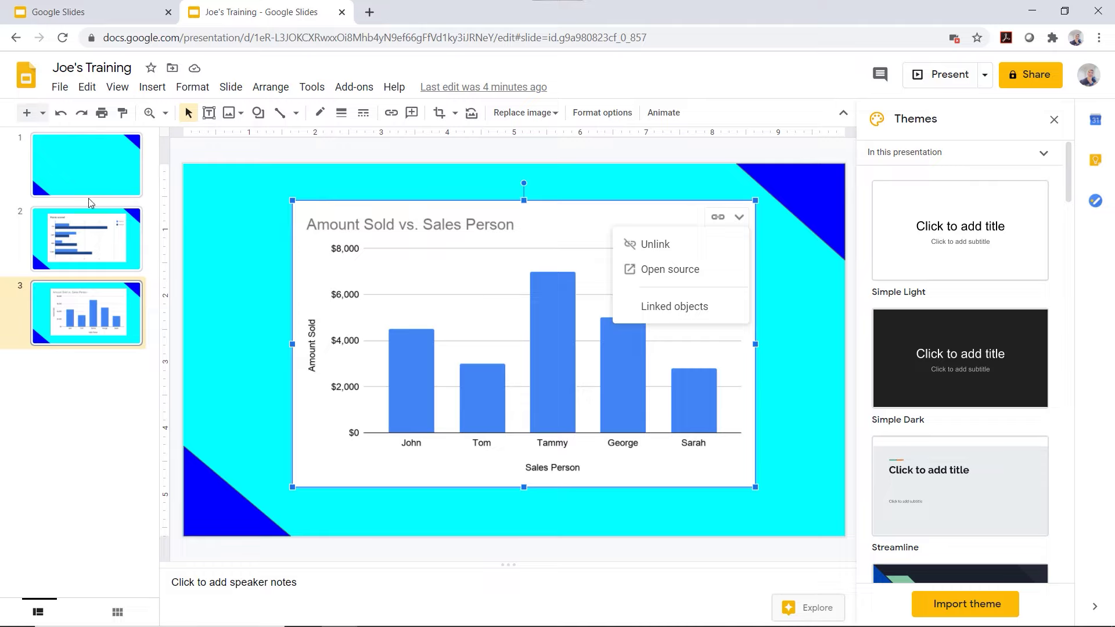
{"action": "left_click", "coordinate": [75, 162]}
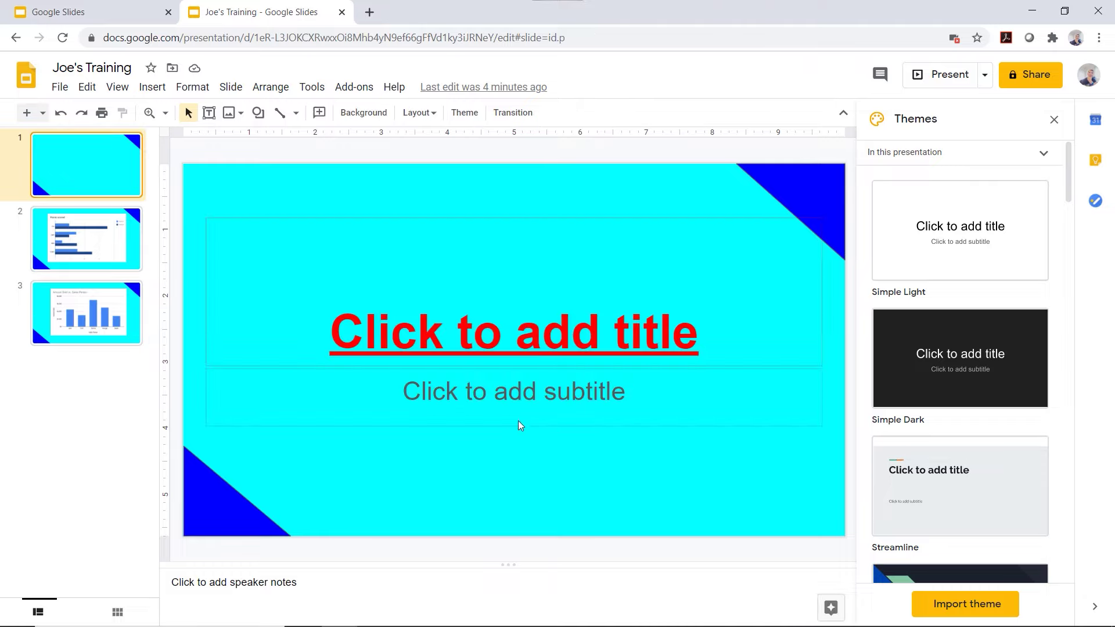
Enter 'Homepage' as the slide 1 subtitle
{"action": "left_click", "coordinate": [530, 398]}
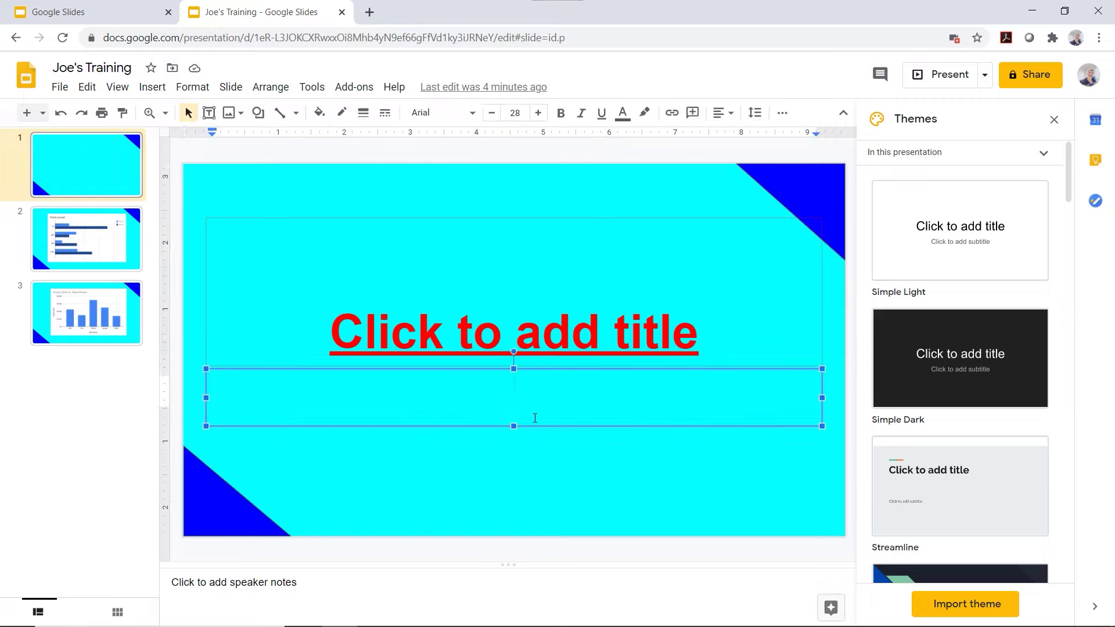
{"action": "type", "text": "Home"}
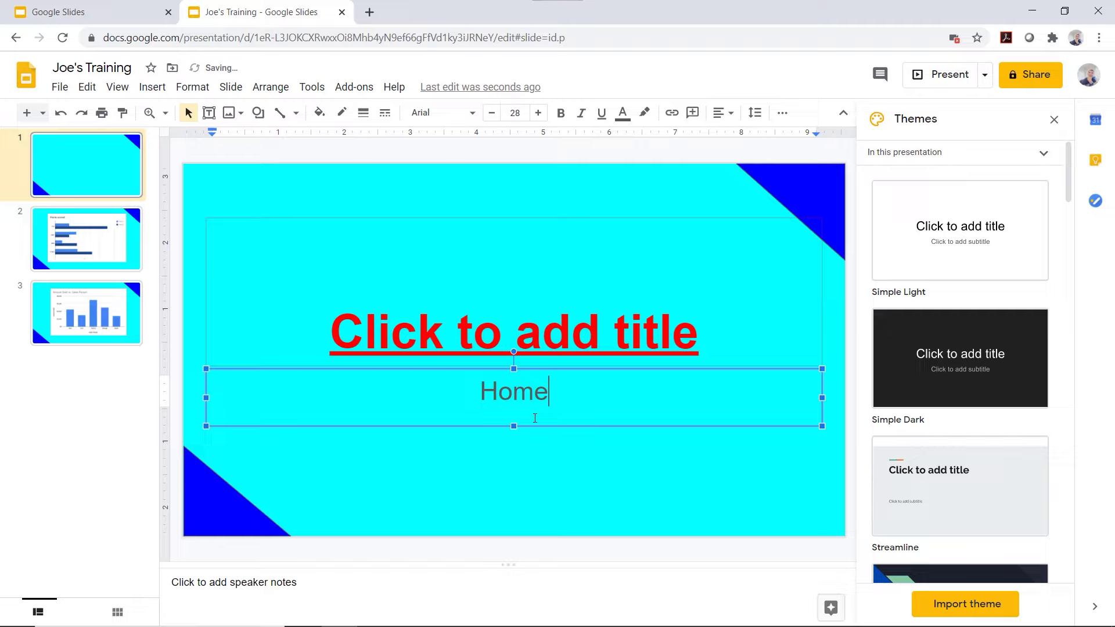
{"action": "type", "text": "page"}
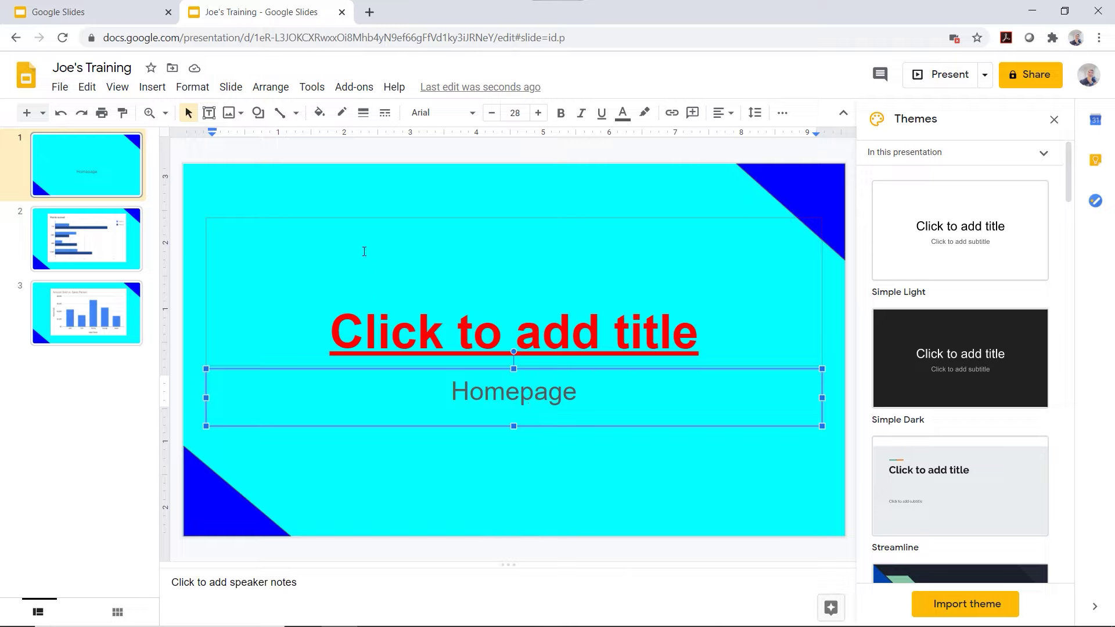
{"action": "left_click", "coordinate": [156, 88]}
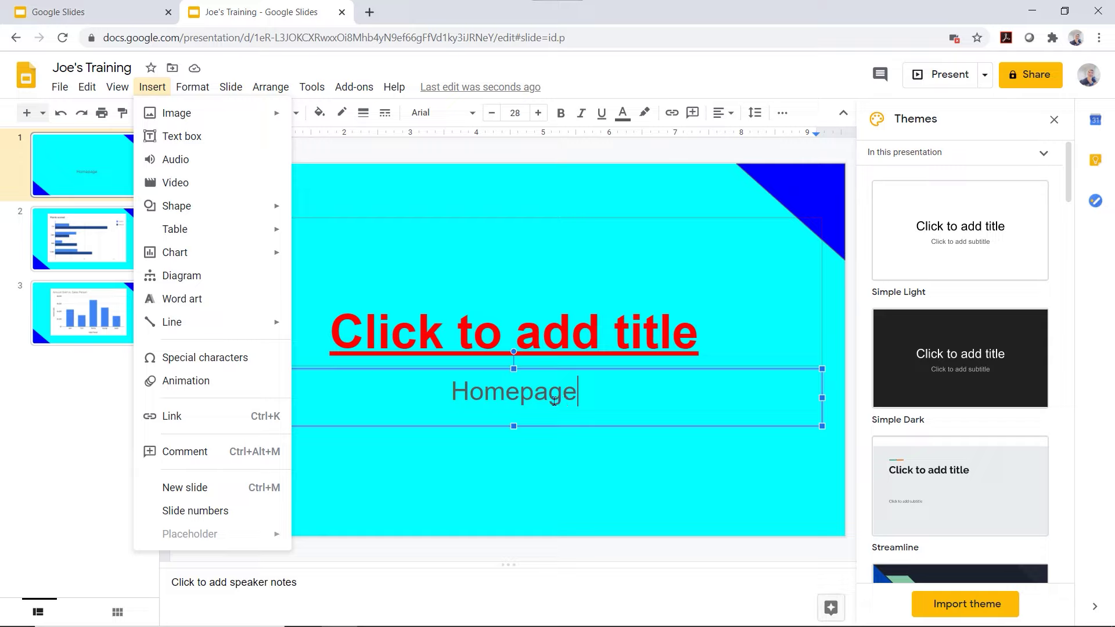
{"action": "left_click", "coordinate": [246, 420]}
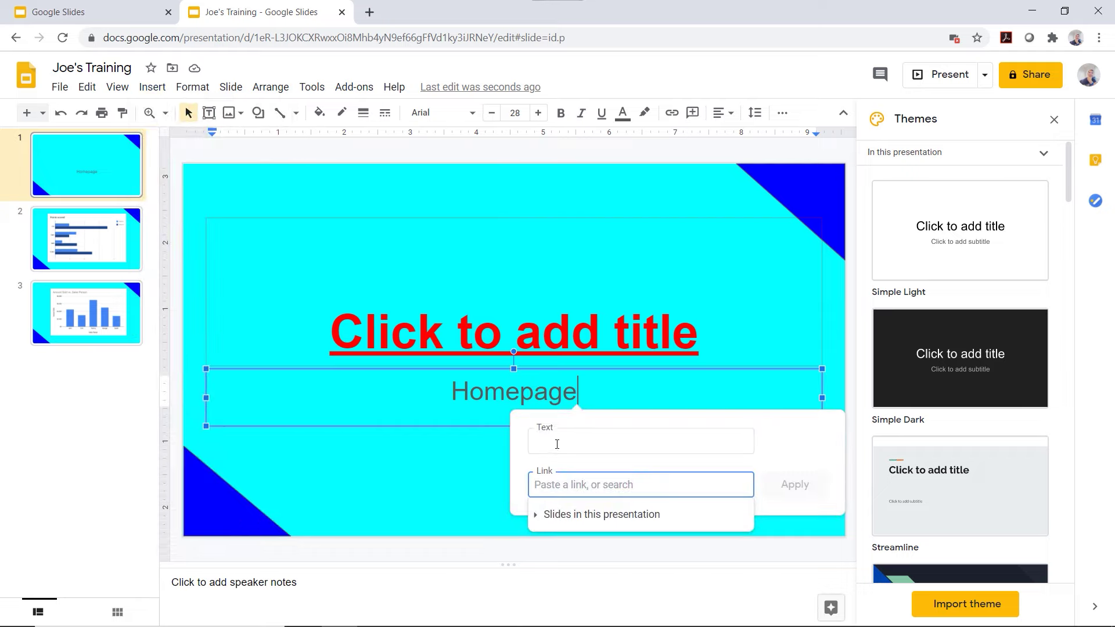
{"action": "left_click", "coordinate": [582, 437]}
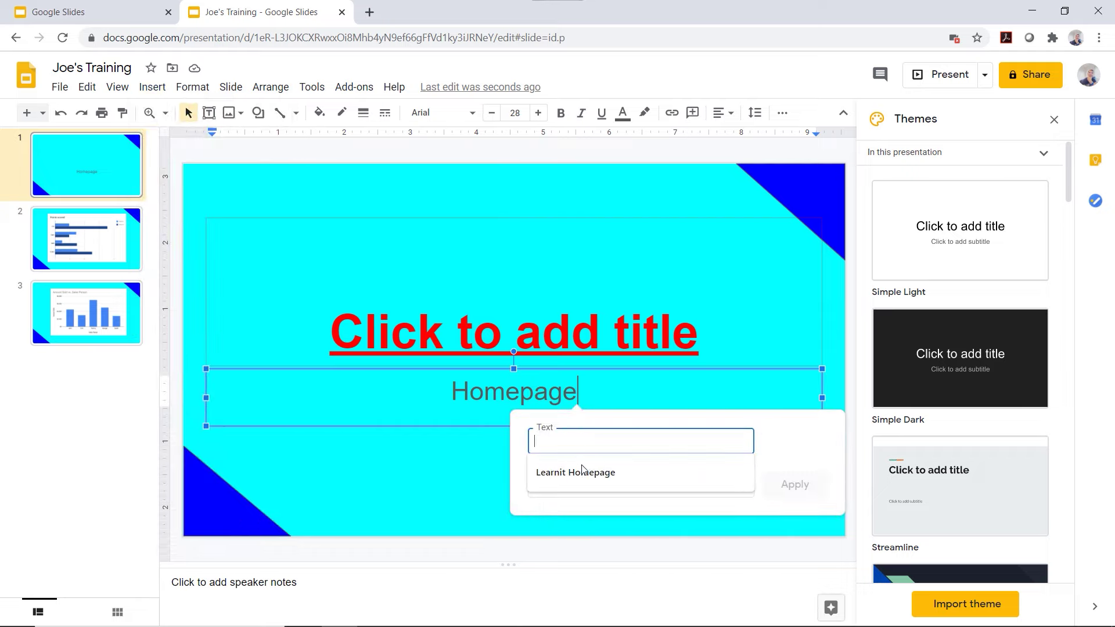
{"action": "left_click", "coordinate": [594, 476]}
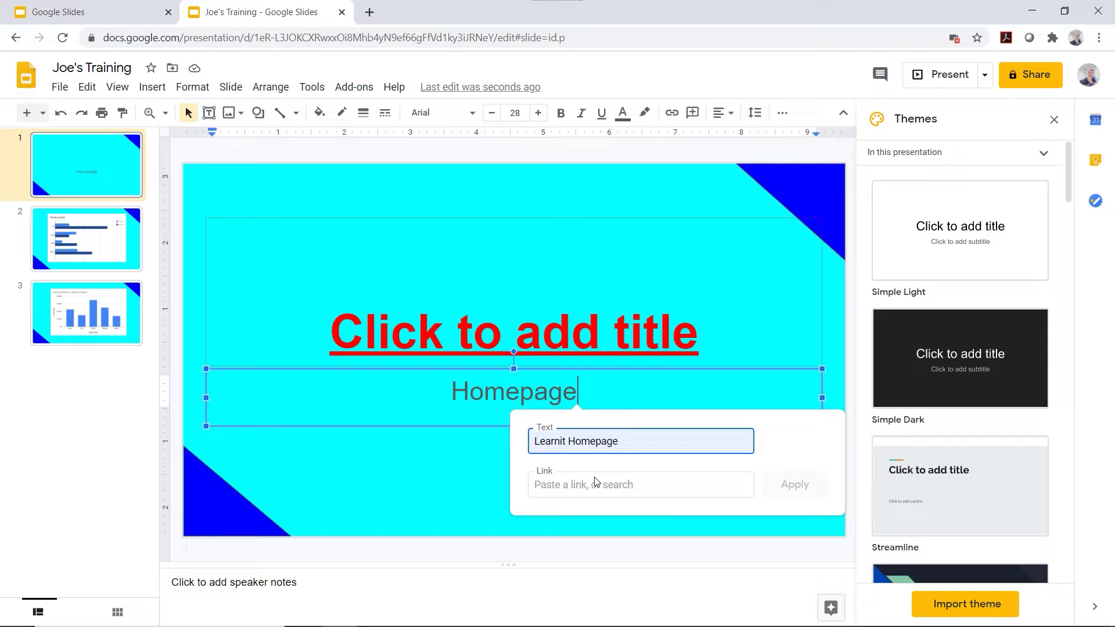
{"action": "left_click", "coordinate": [585, 486]}
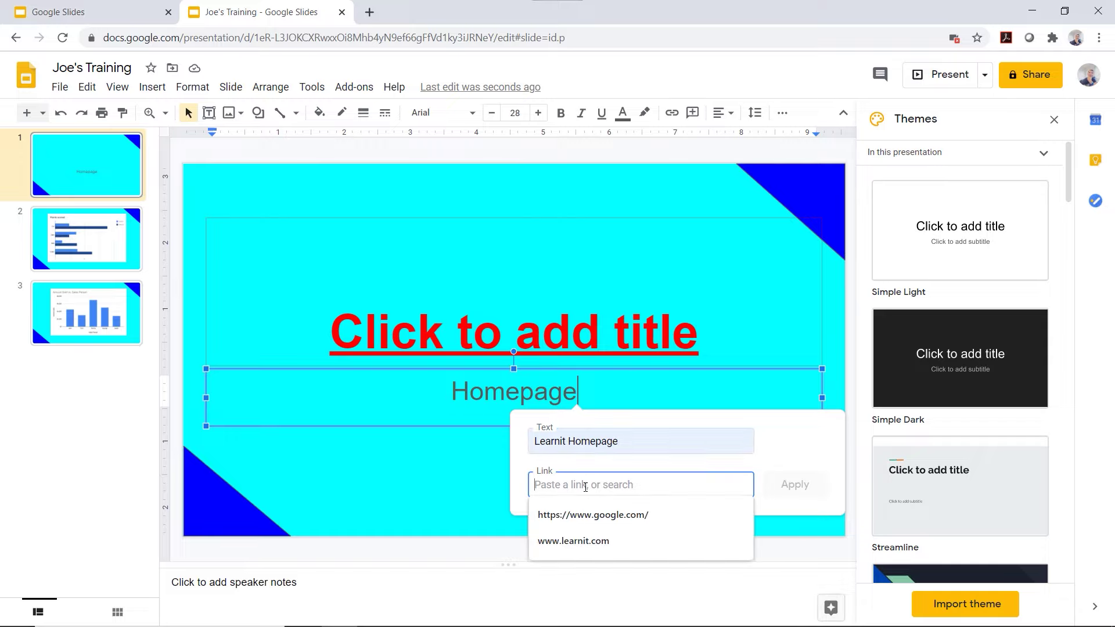
{"action": "type", "text": "www"}
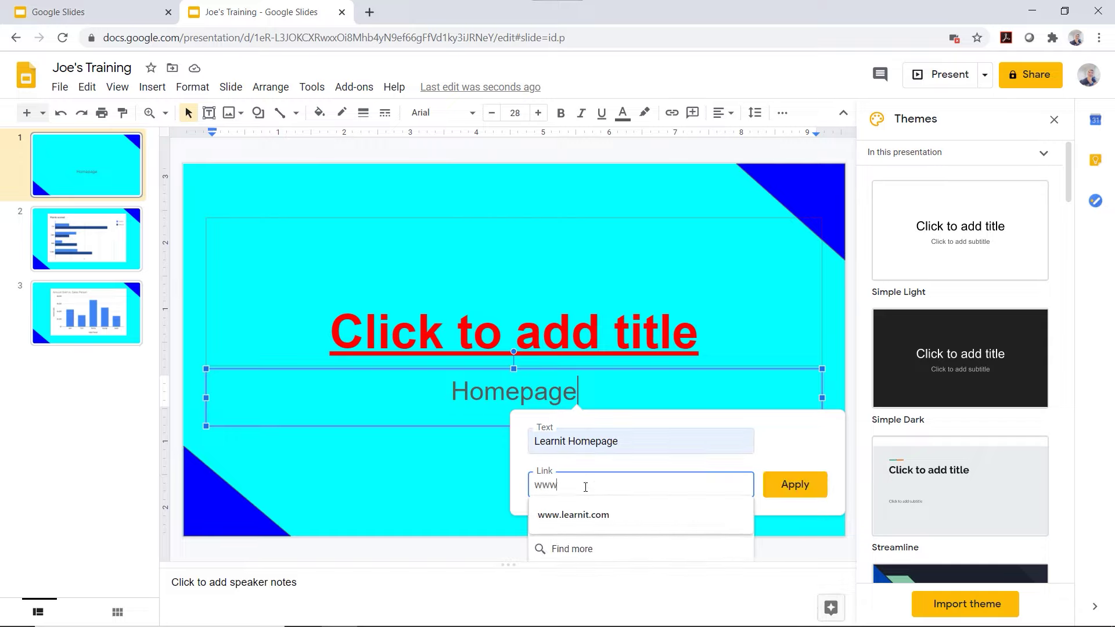
{"action": "type", "text": ".learnit.co"}
{"action": "type", "text": "m"}
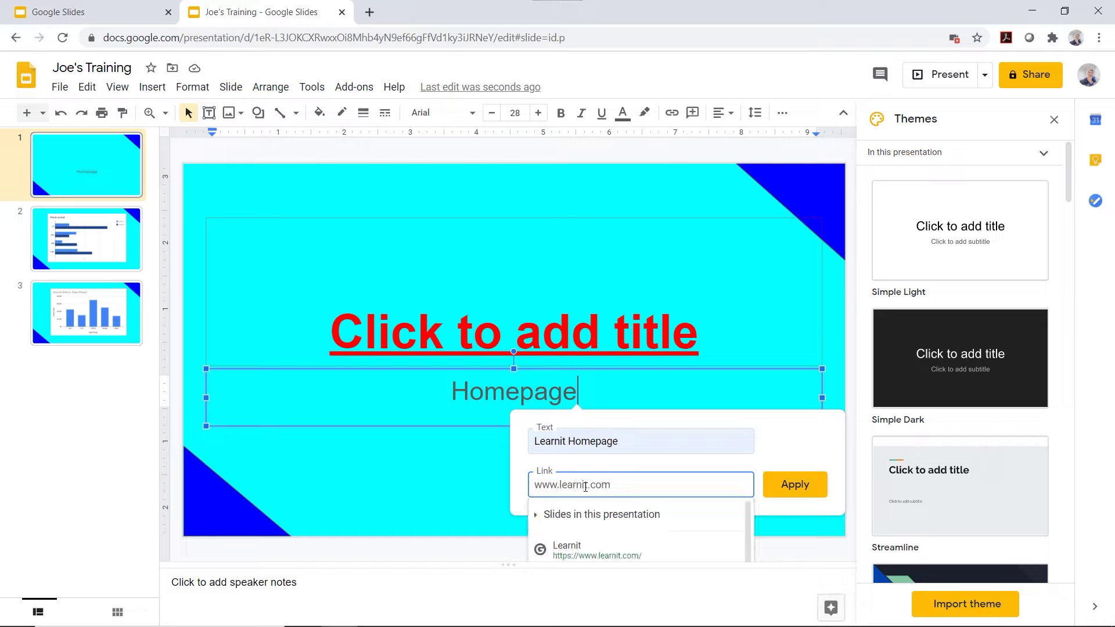
{"action": "left_click", "coordinate": [585, 549]}
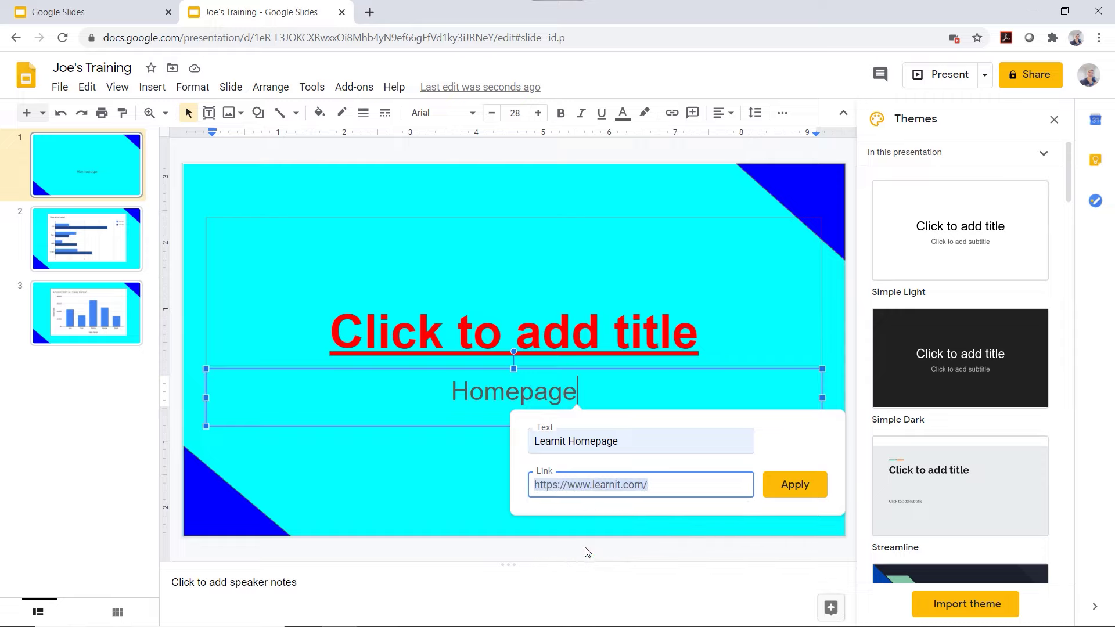
{"action": "left_click", "coordinate": [790, 488]}
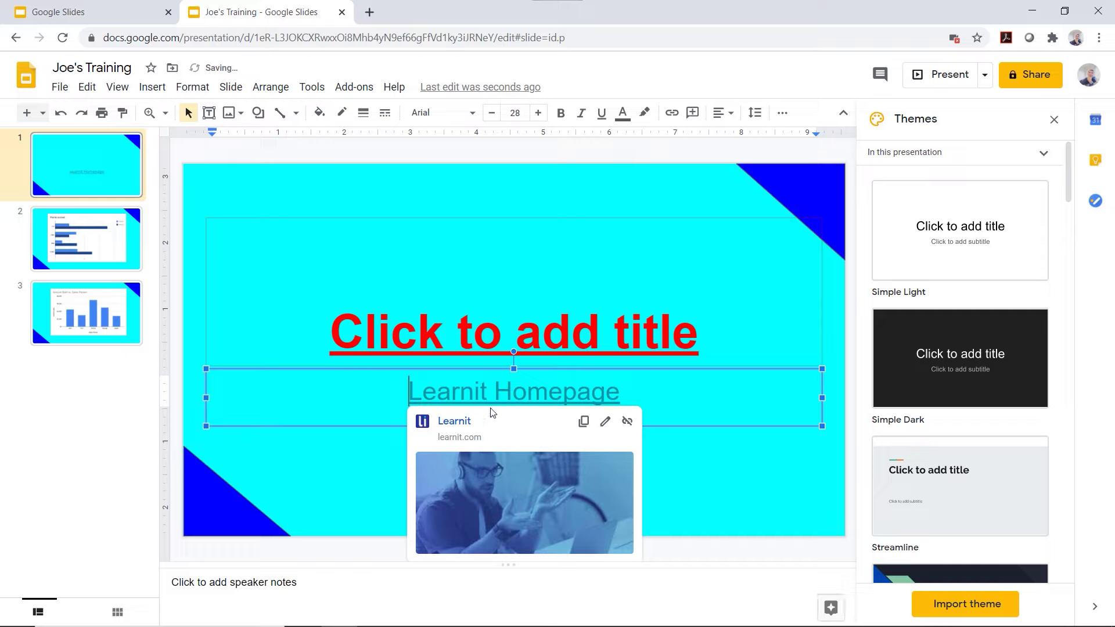
{"action": "left_click", "coordinate": [508, 483]}
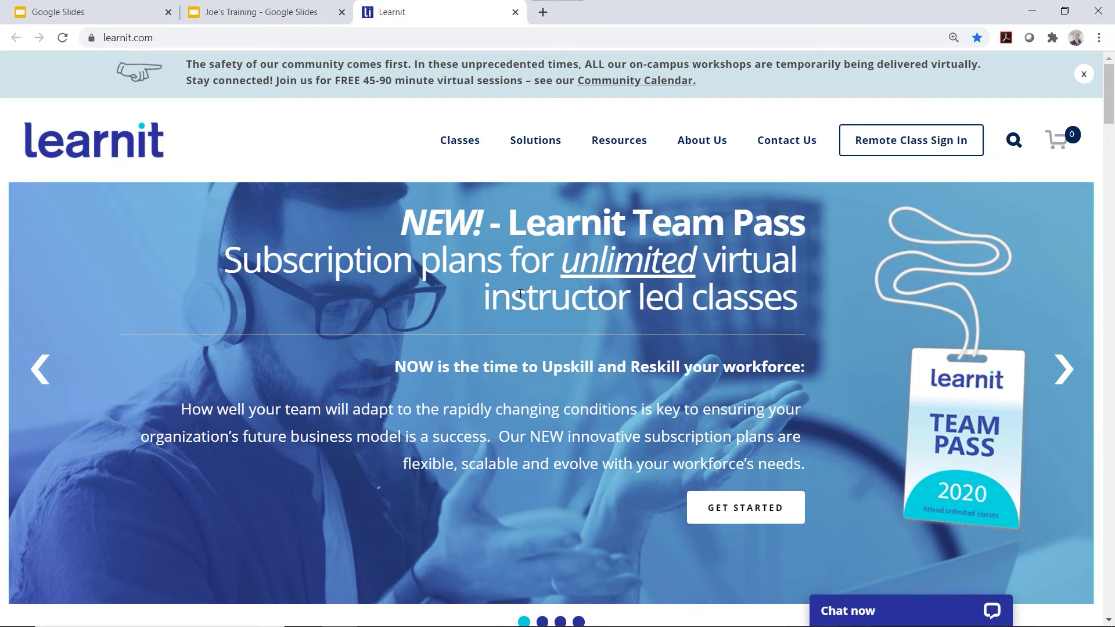
{"action": "left_click", "coordinate": [515, 12]}
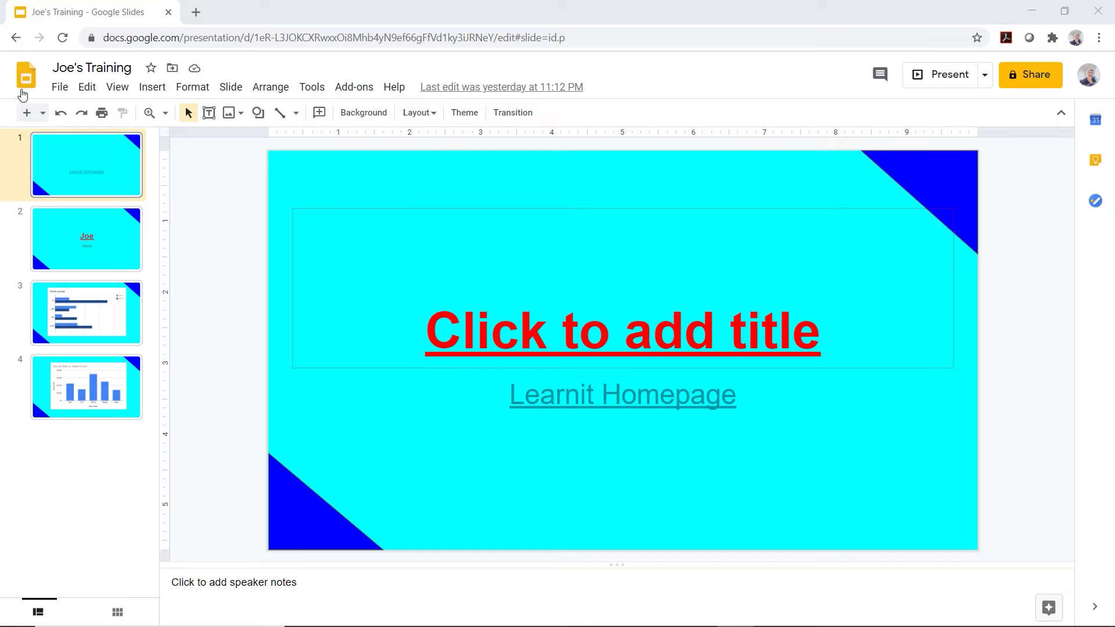
Import the only slide of the My custom theme presentation as slide 2
{"action": "left_click", "coordinate": [62, 89]}
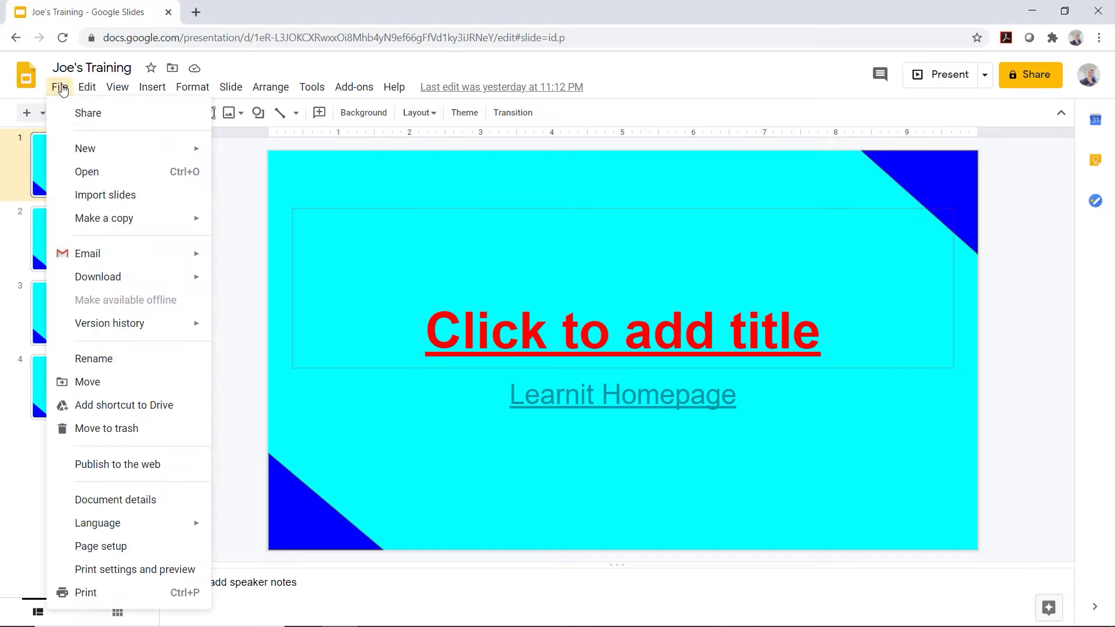
{"action": "left_click", "coordinate": [135, 195]}
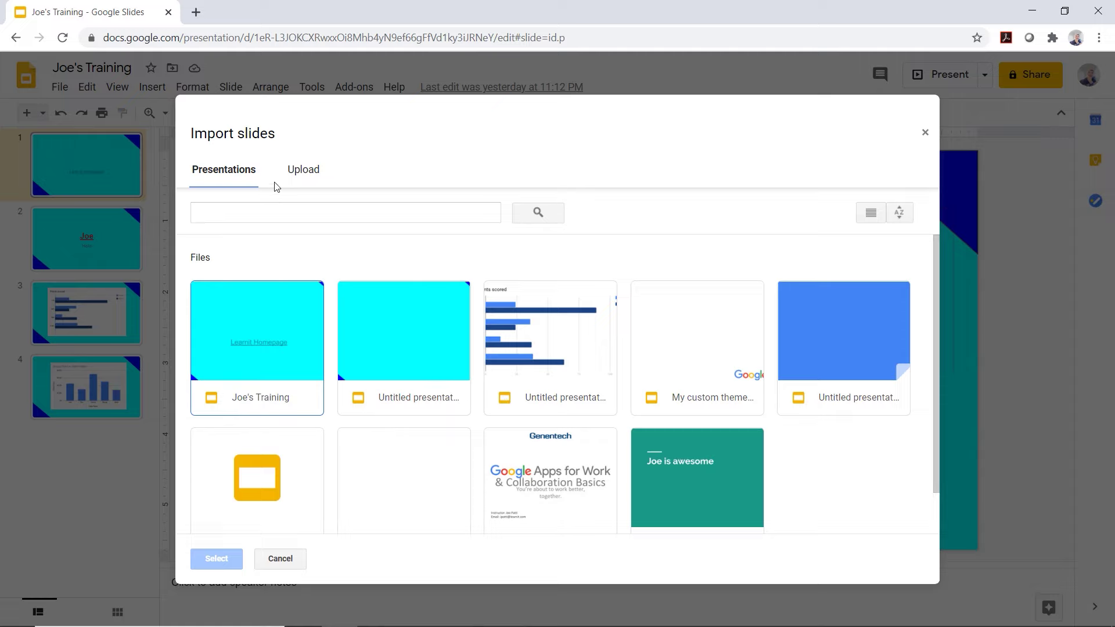
{"action": "left_click", "coordinate": [297, 171]}
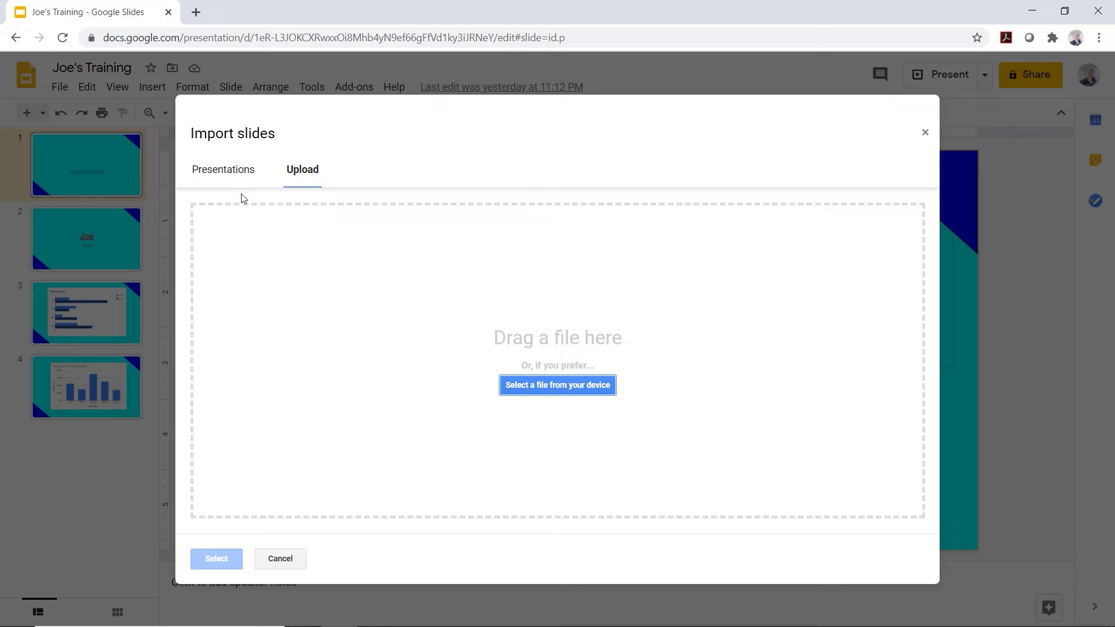
{"action": "left_click", "coordinate": [226, 177]}
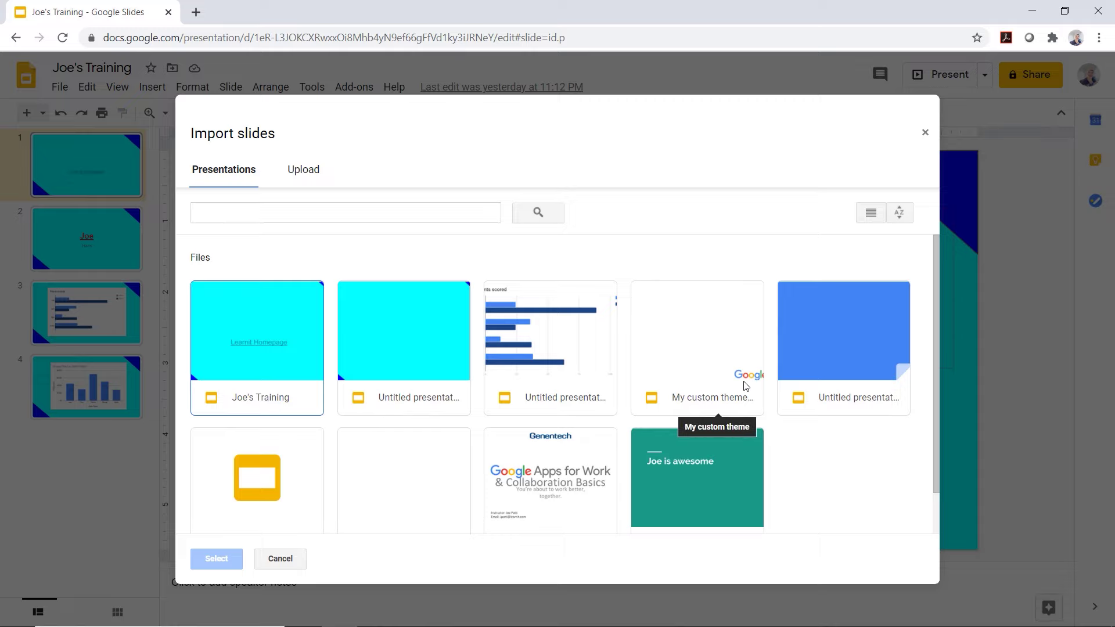
{"action": "left_click", "coordinate": [696, 355]}
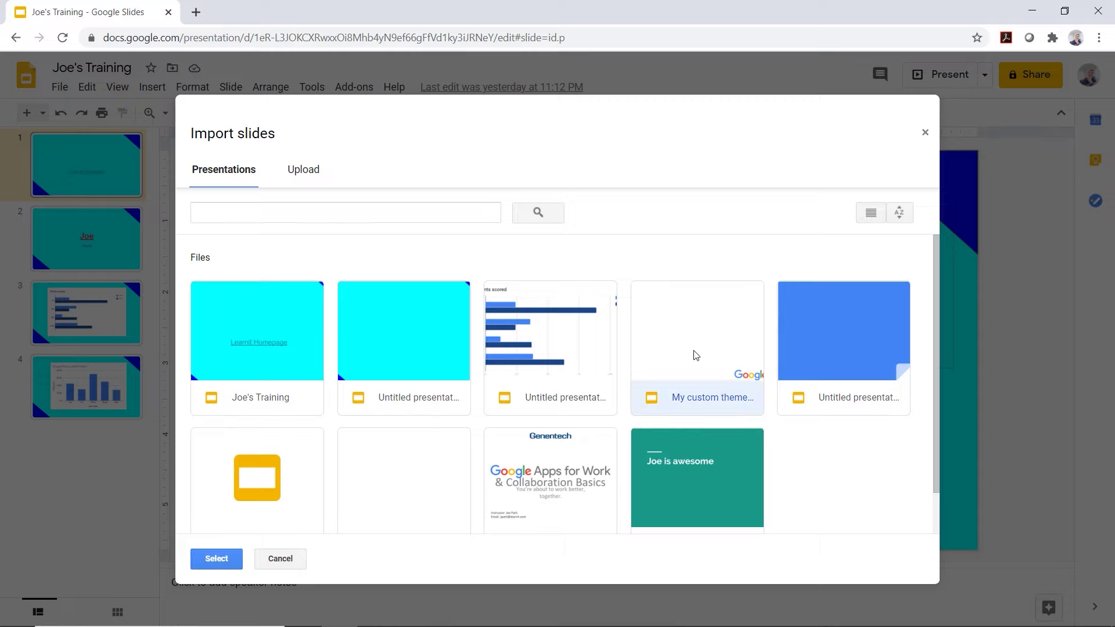
{"action": "left_click", "coordinate": [233, 562]}
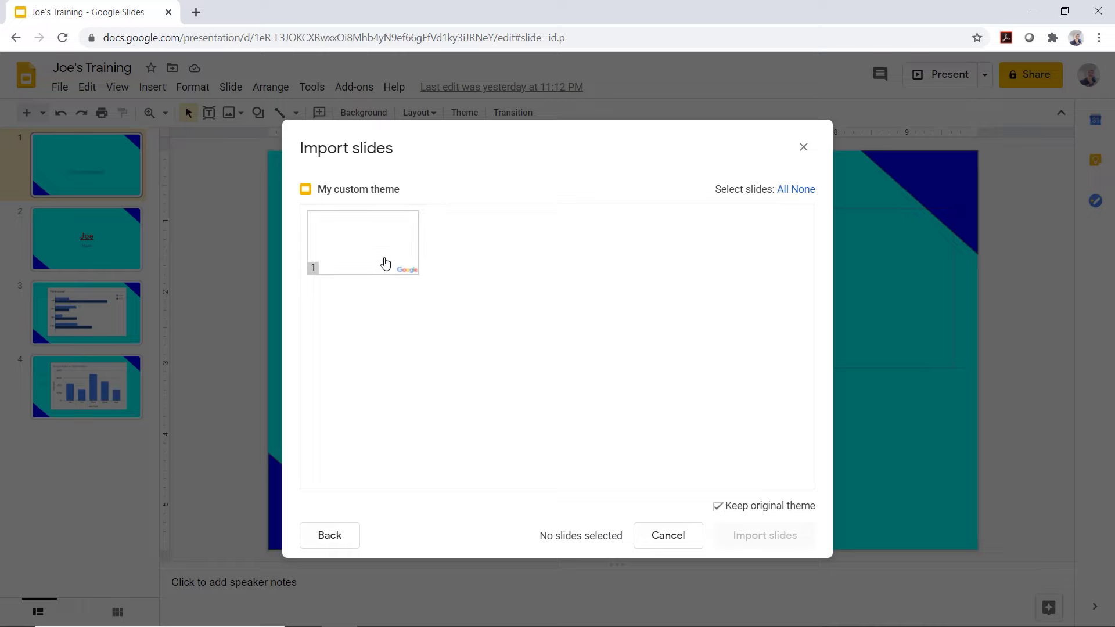
{"action": "left_click", "coordinate": [384, 260]}
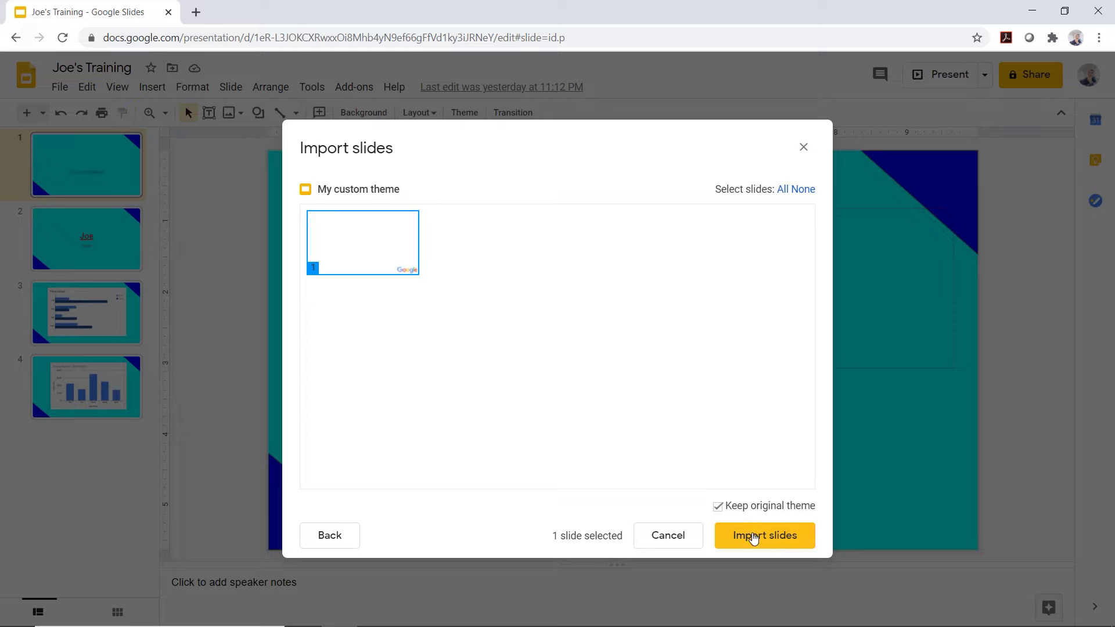
{"action": "left_click", "coordinate": [753, 535]}
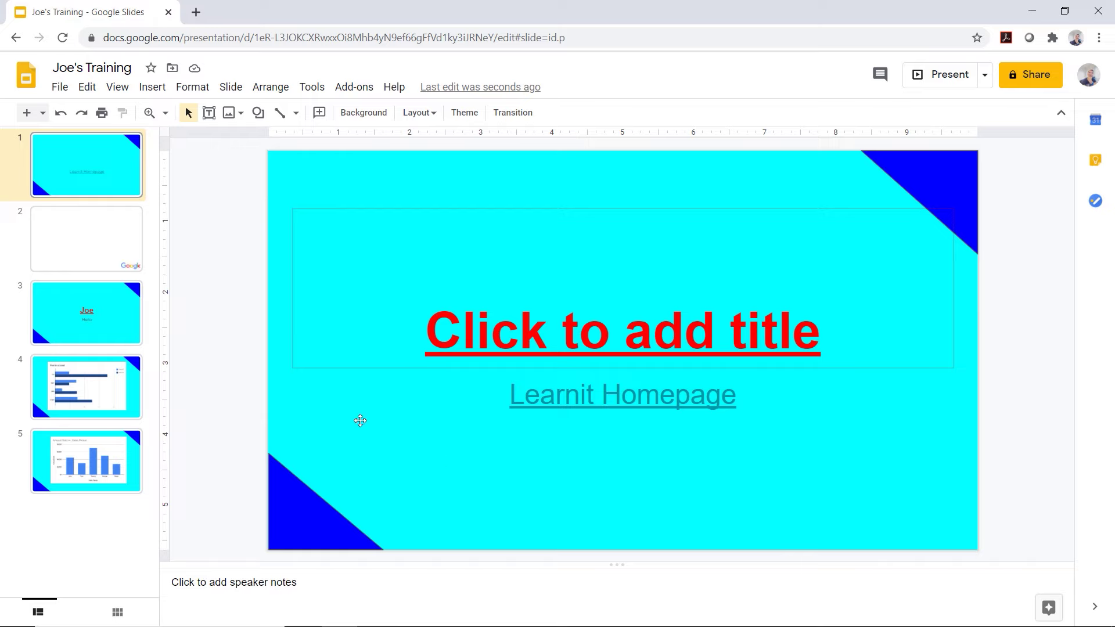
Select the imported slide 2 and check its placeholders and available layouts
{"action": "left_click", "coordinate": [80, 244]}
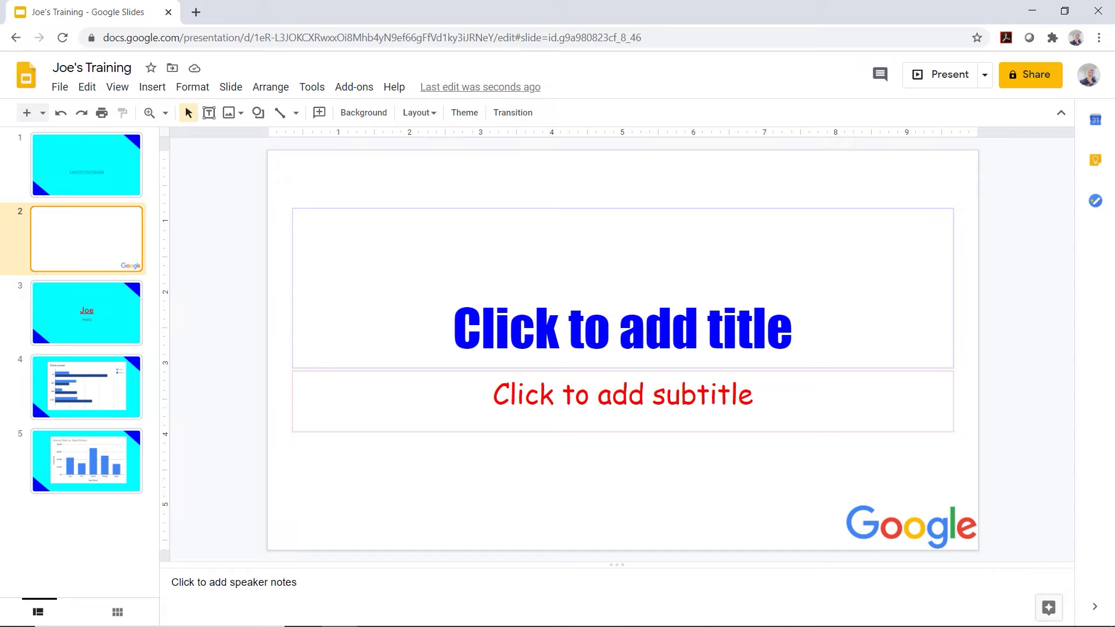
{"action": "left_click", "coordinate": [650, 334]}
{"action": "left_click", "coordinate": [635, 389]}
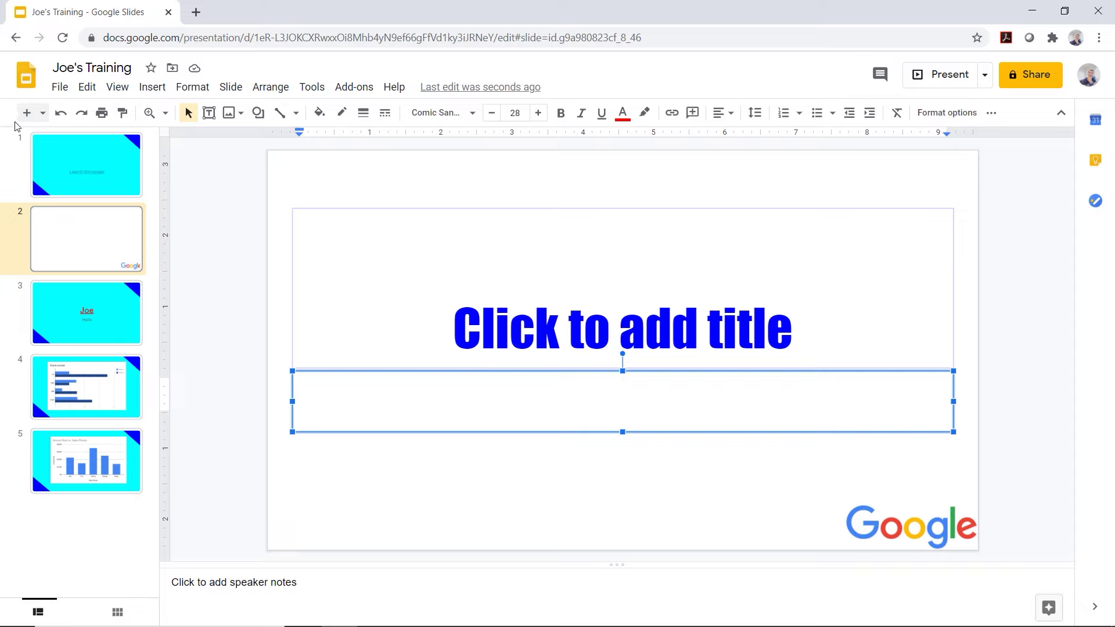
{"action": "left_click", "coordinate": [43, 113]}
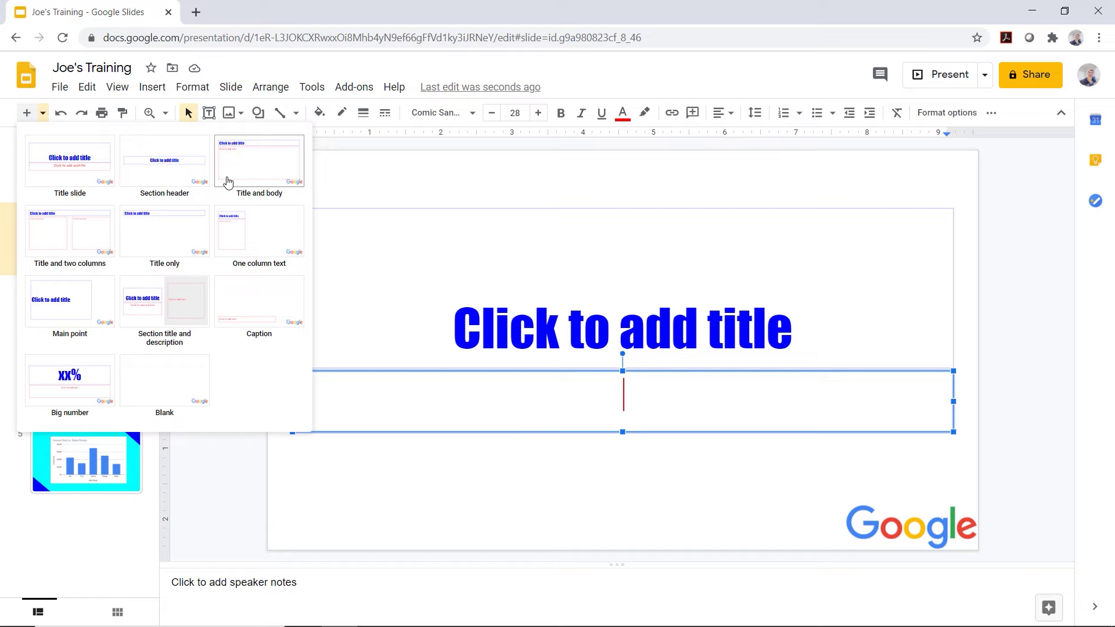
Apply Joe's Fun Theme from this presentation's themes to slide 2
{"action": "left_click", "coordinate": [231, 86]}
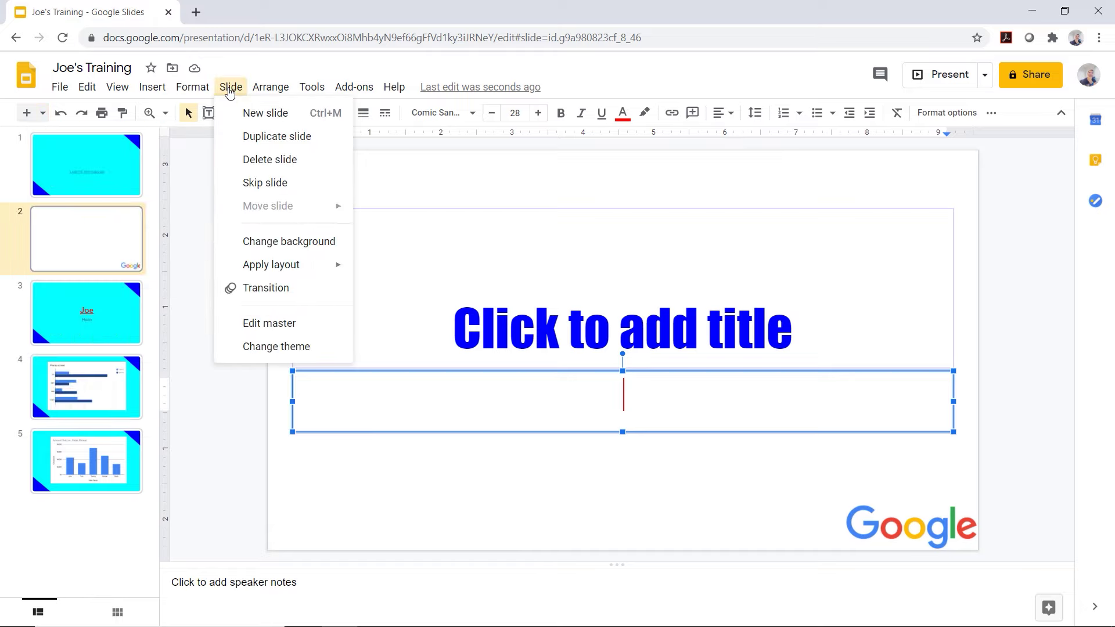
{"action": "left_click", "coordinate": [290, 348]}
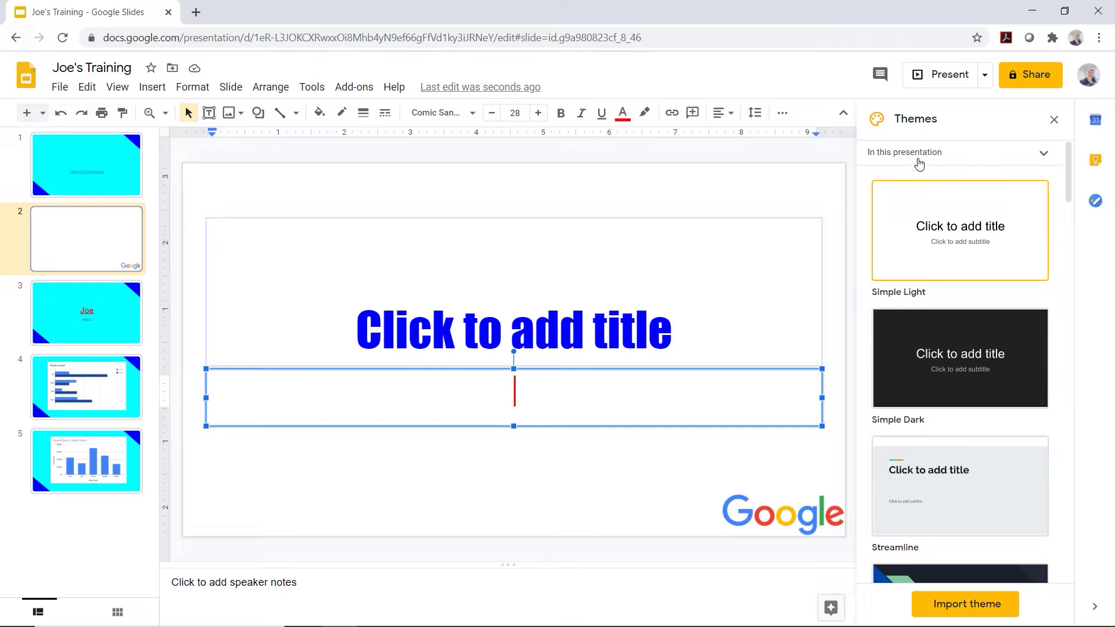
{"action": "left_click", "coordinate": [1039, 157]}
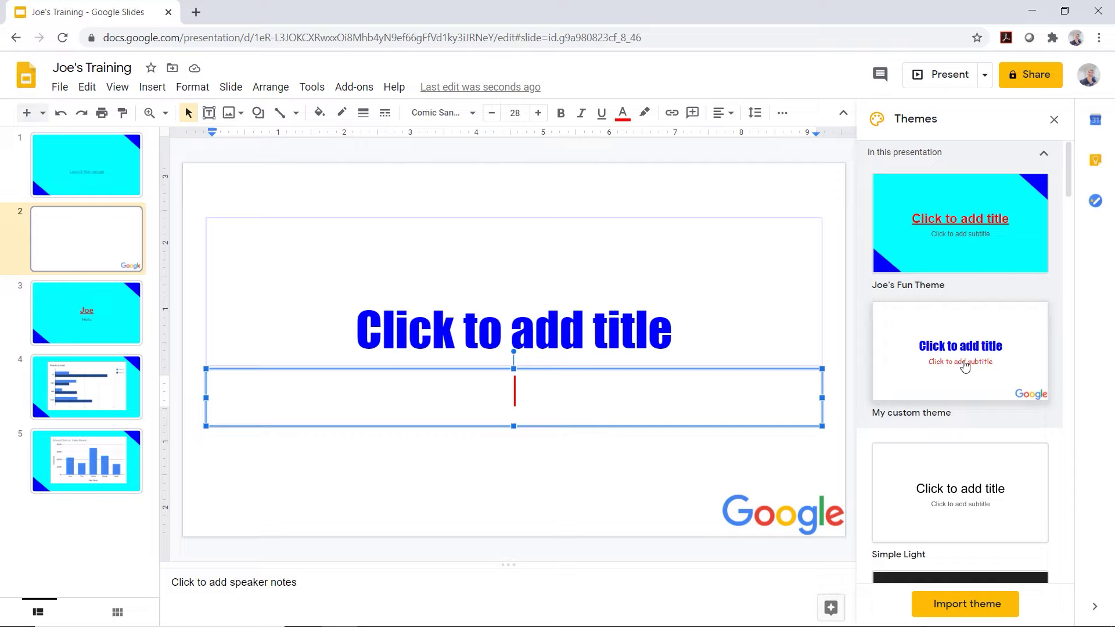
{"action": "left_click", "coordinate": [916, 243]}
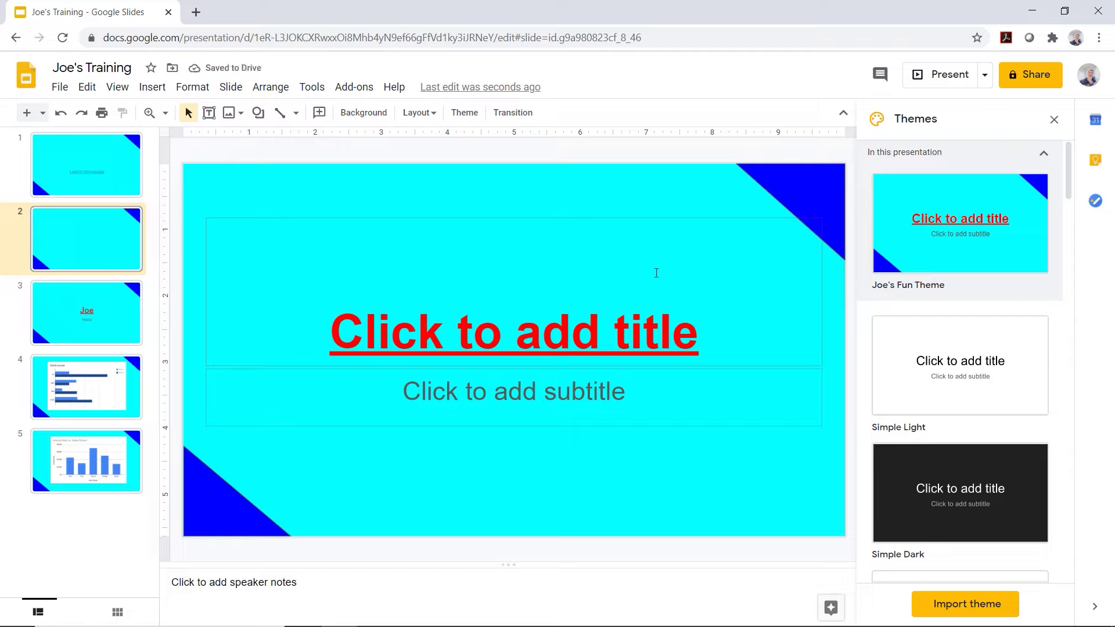
Close the Themes panel and open the Import slides dialog on its Upload tab
{"action": "left_click", "coordinate": [1052, 121]}
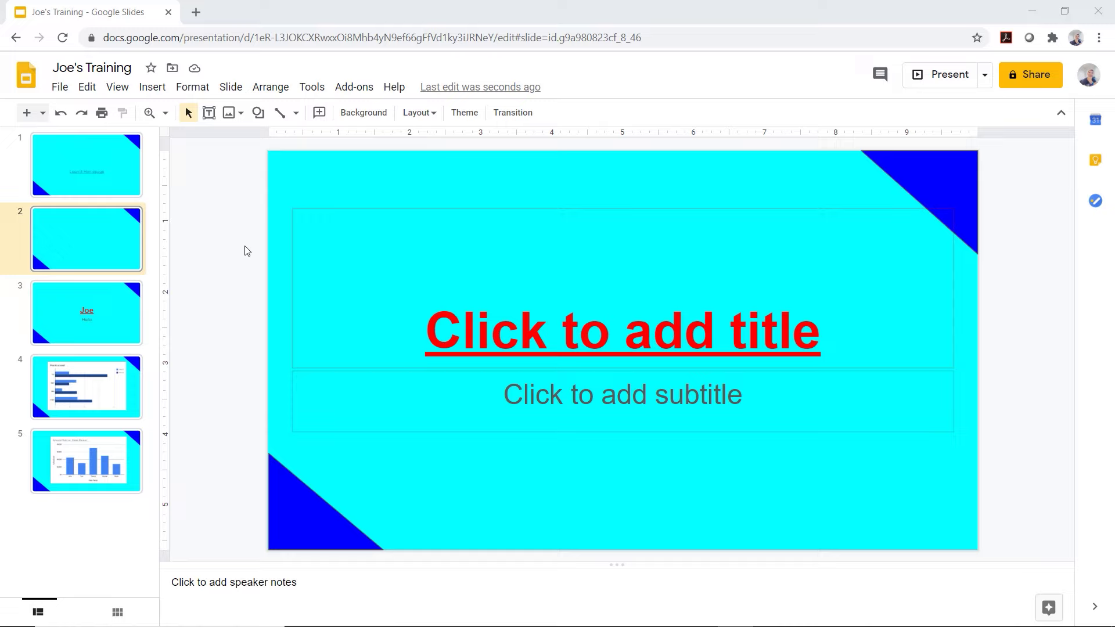
{"action": "left_click", "coordinate": [61, 89]}
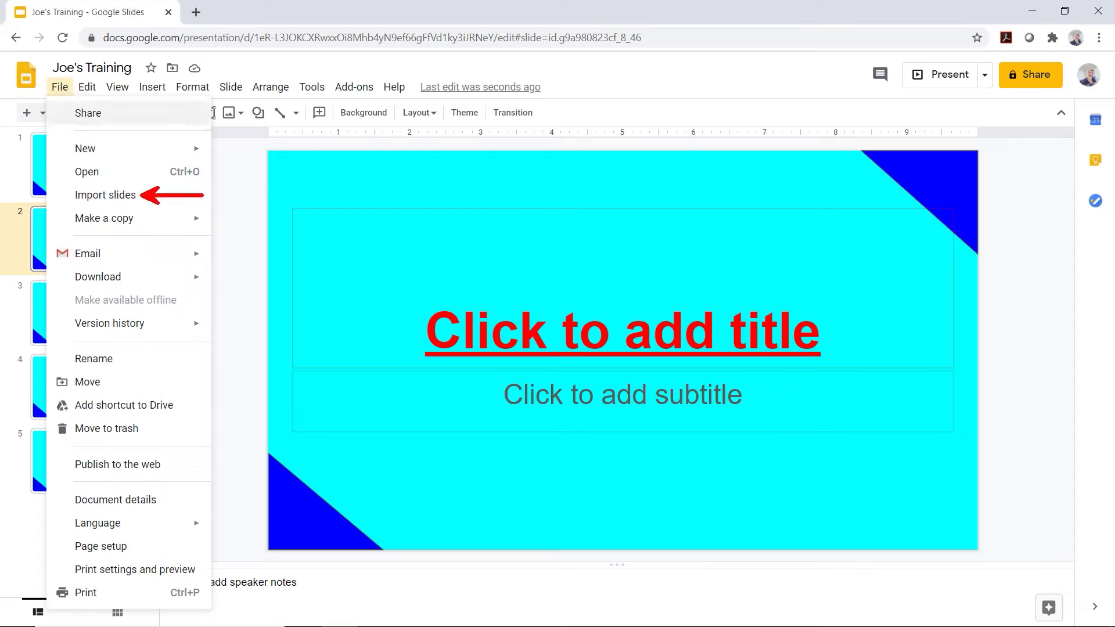
{"action": "left_click", "coordinate": [102, 196]}
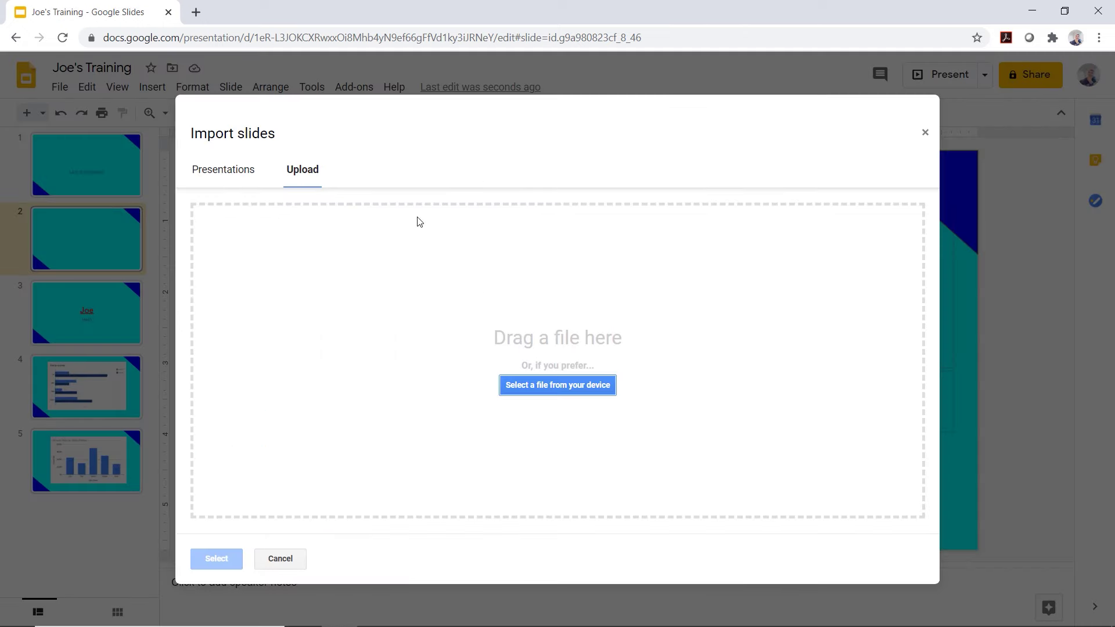
{"action": "left_click", "coordinate": [234, 181]}
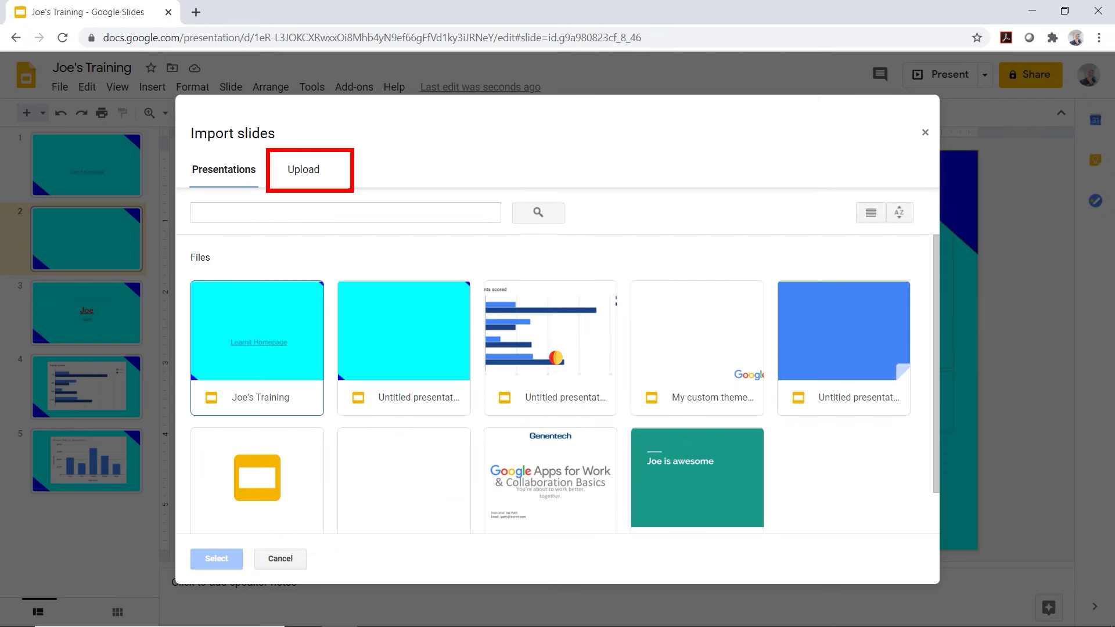
{"action": "left_click", "coordinate": [305, 172]}
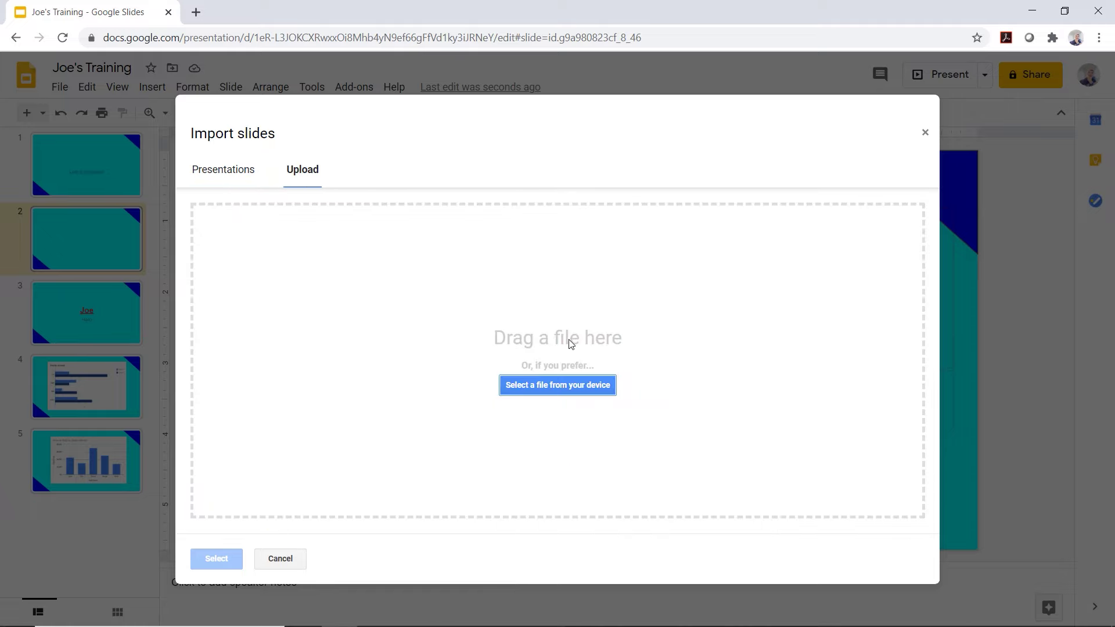
Upload PowerPoint Introduction Agenda from the Day 1 folder into the Import slides dialog
{"action": "left_click", "coordinate": [585, 393]}
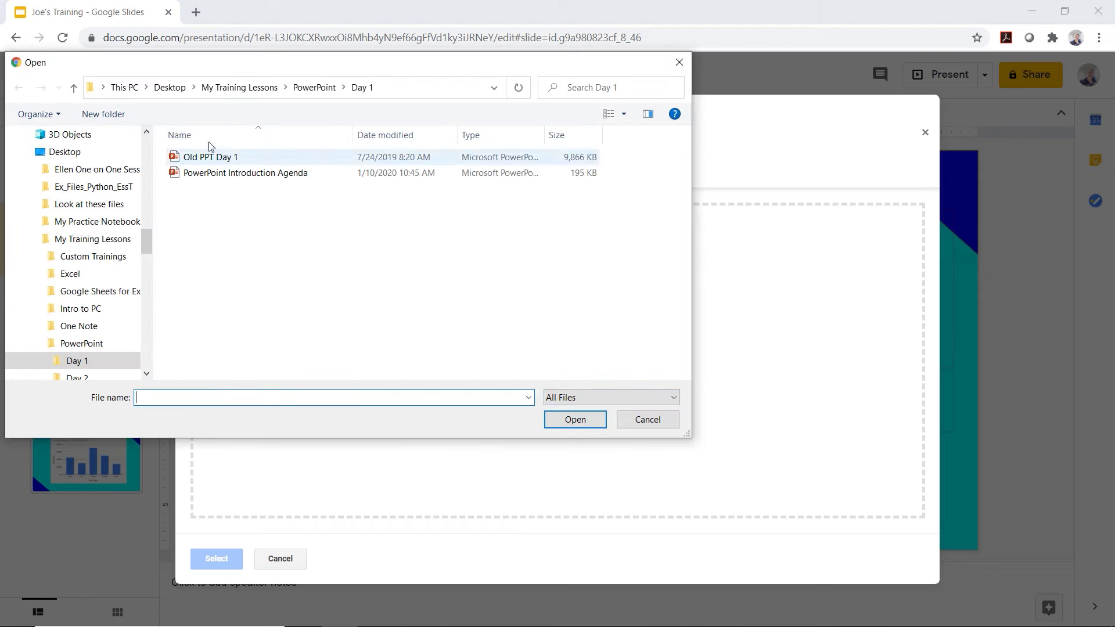
{"action": "left_click", "coordinate": [241, 173]}
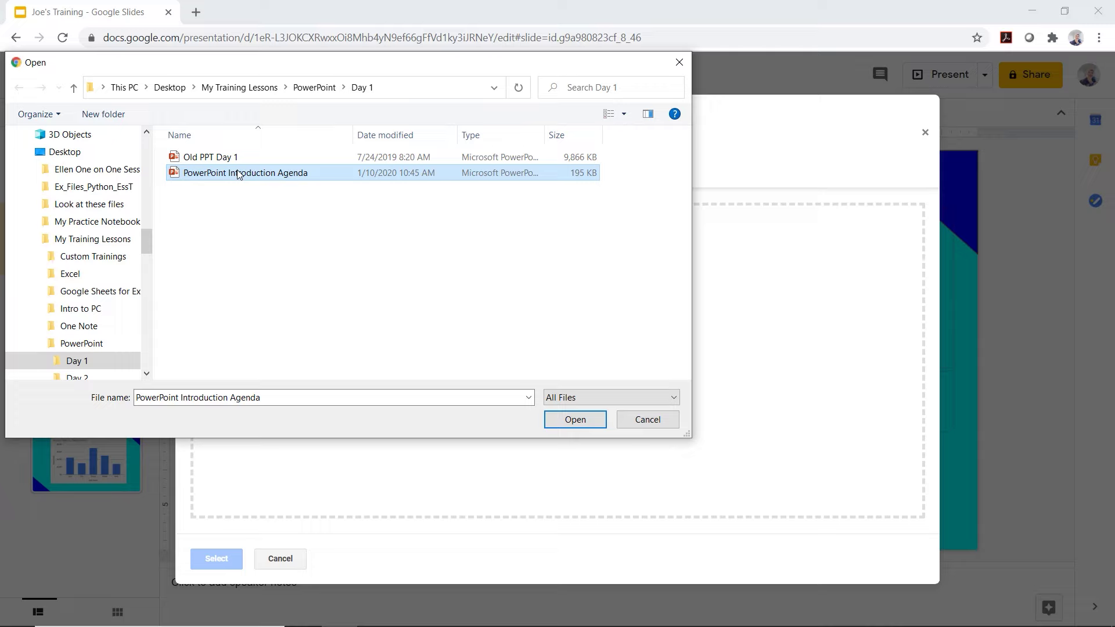
{"action": "left_click", "coordinate": [585, 418]}
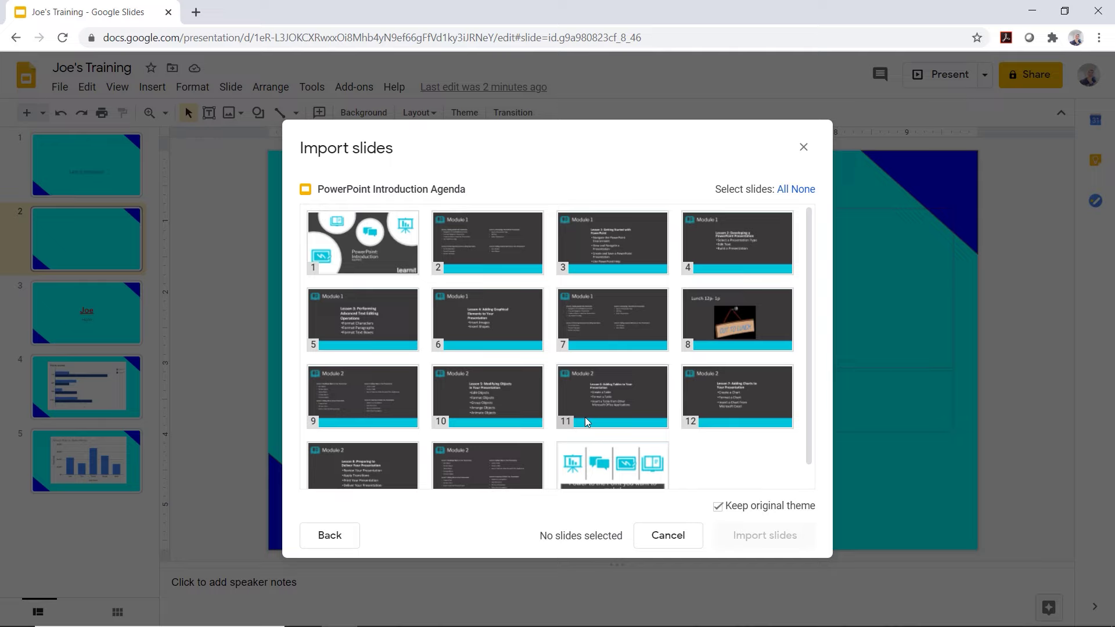
Select slides 1–8 of PowerPoint Introduction Agenda and import them after slide 2
{"action": "left_click", "coordinate": [386, 257]}
{"action": "left_click", "coordinate": [456, 249]}
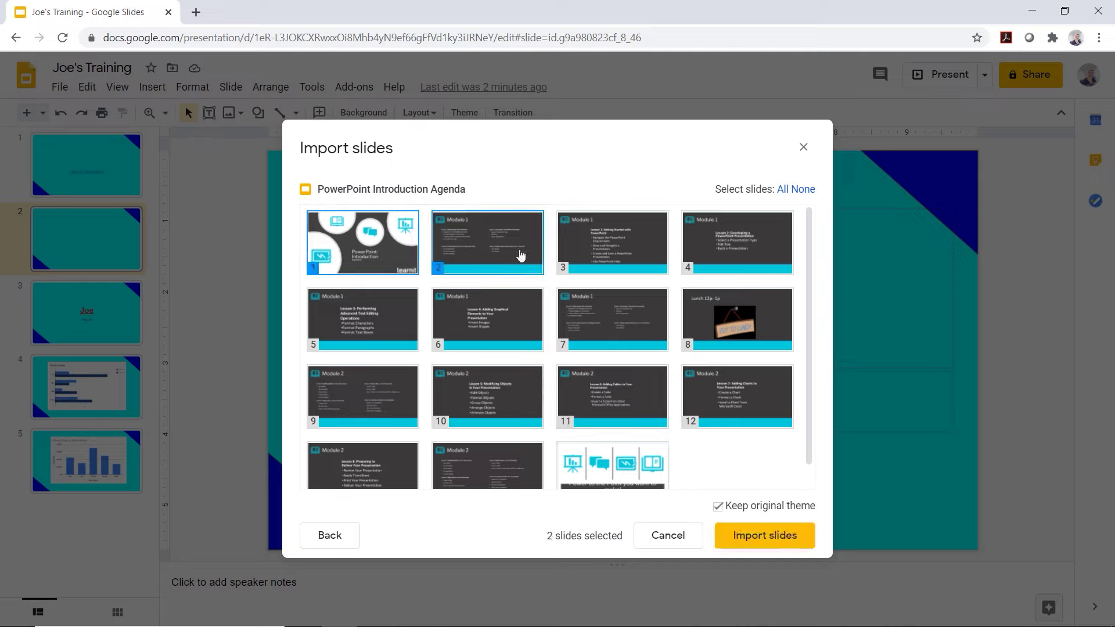
{"action": "left_click", "coordinate": [592, 237]}
{"action": "left_click", "coordinate": [716, 249]}
{"action": "left_click", "coordinate": [403, 309]}
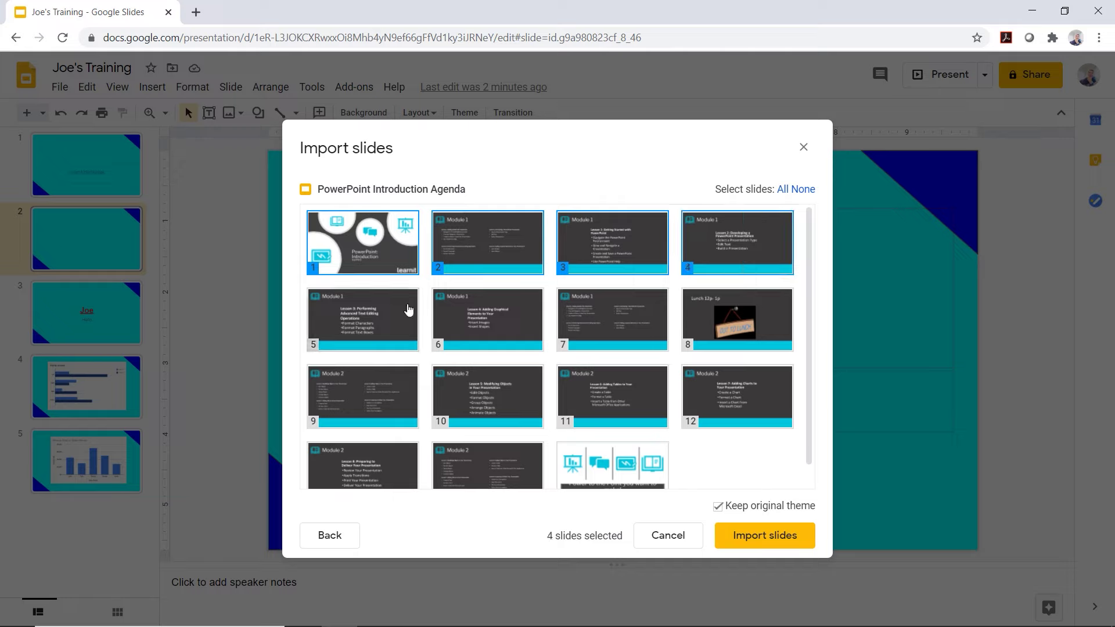
{"action": "left_click", "coordinate": [460, 316]}
{"action": "left_click", "coordinate": [587, 312]}
{"action": "left_click", "coordinate": [714, 315]}
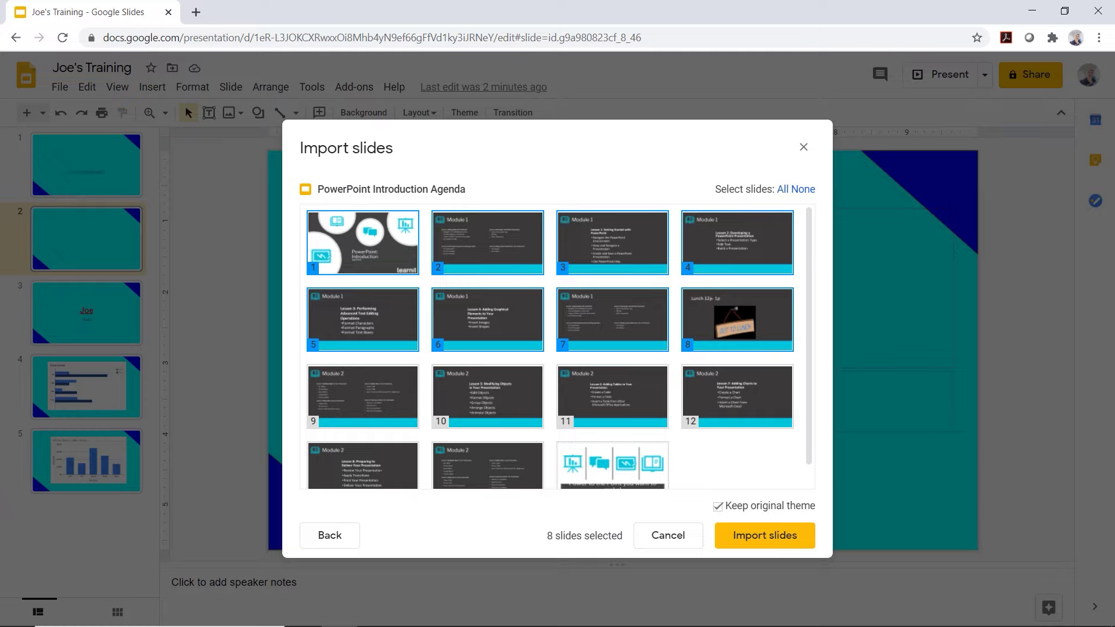
{"action": "left_click", "coordinate": [744, 545]}
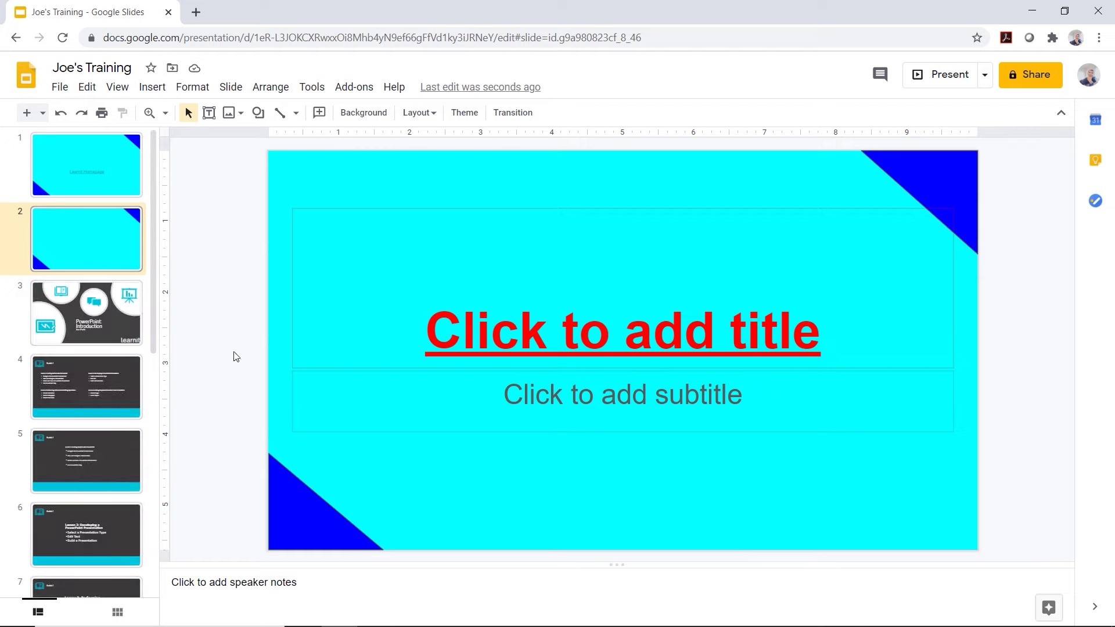
Browse imported slides 3–6, then settle on slide 4 with the Module 1 lessons
{"action": "left_click", "coordinate": [93, 305]}
{"action": "left_click", "coordinate": [89, 367]}
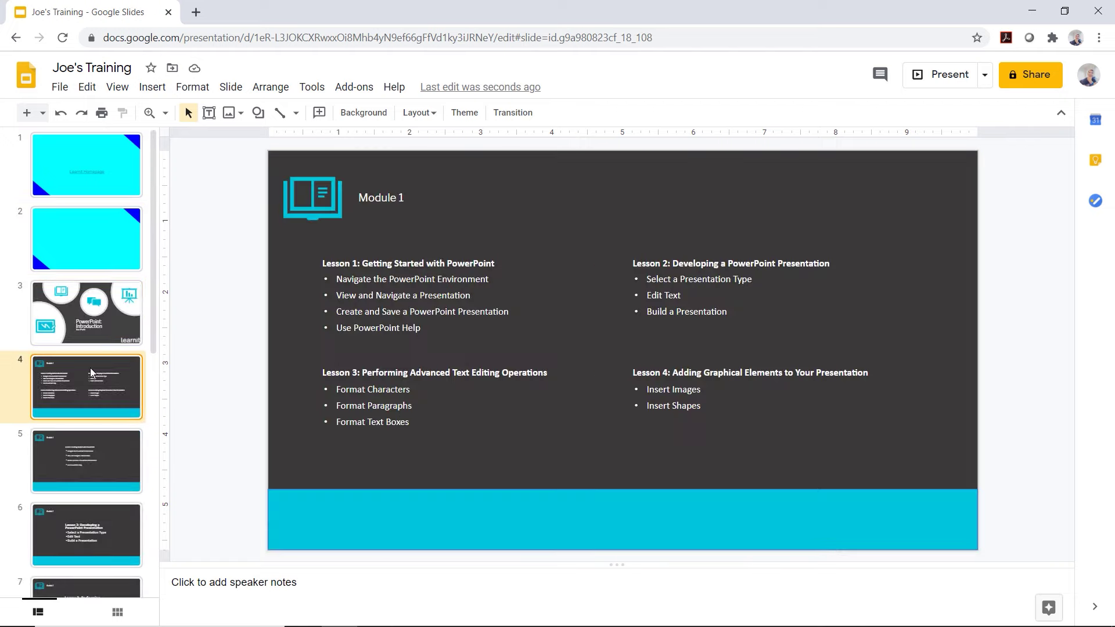
{"action": "left_click", "coordinate": [74, 443]}
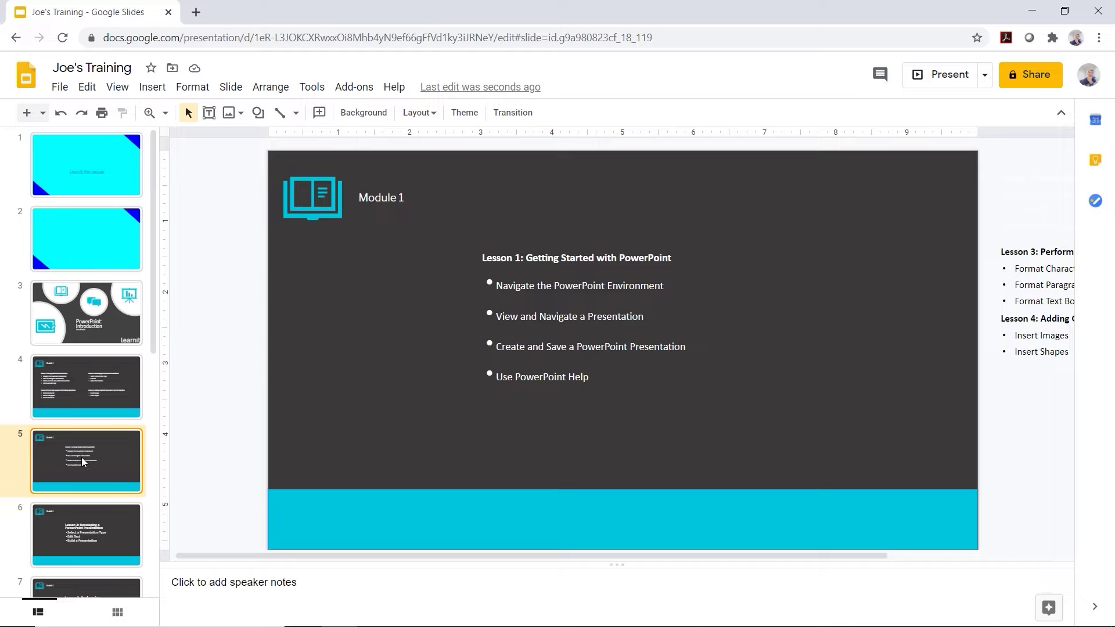
{"action": "left_click", "coordinate": [86, 450]}
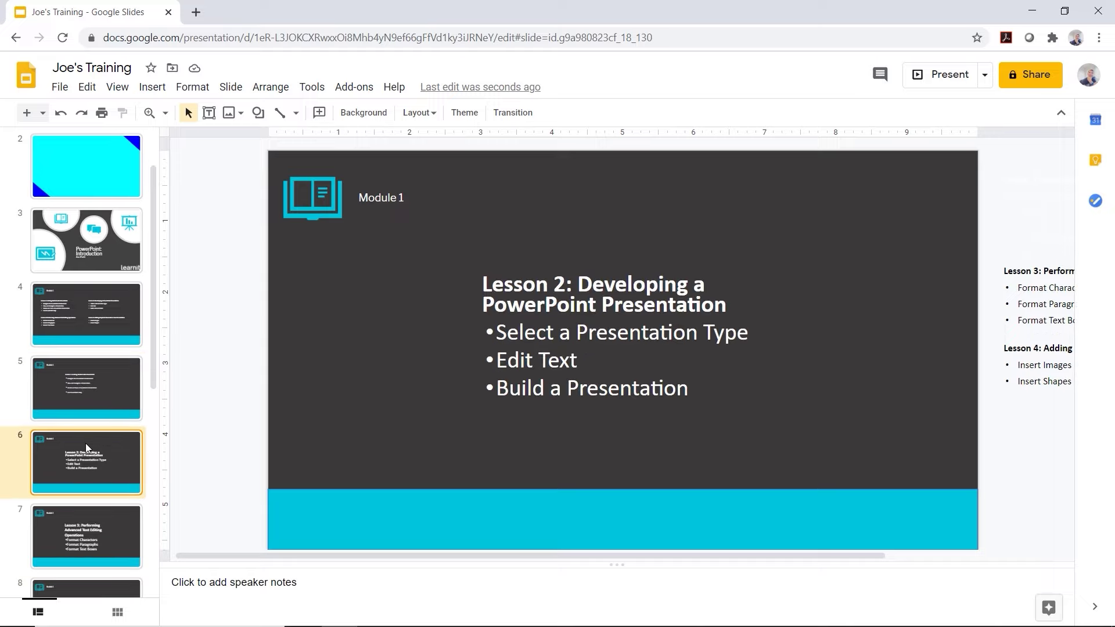
{"action": "left_click", "coordinate": [120, 274]}
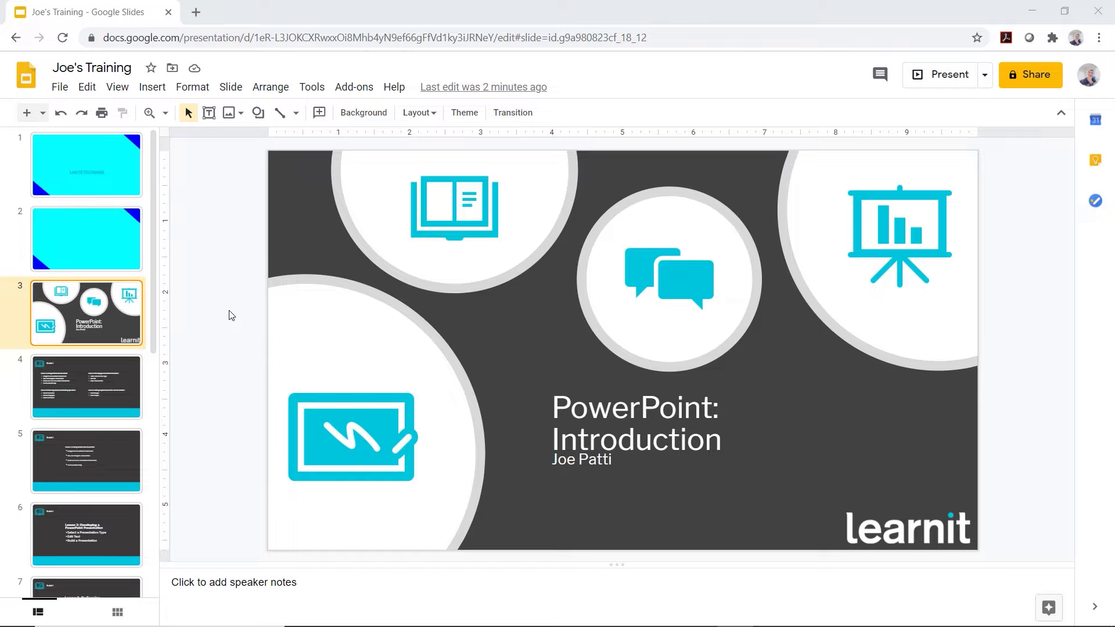
{"action": "left_click", "coordinate": [90, 384]}
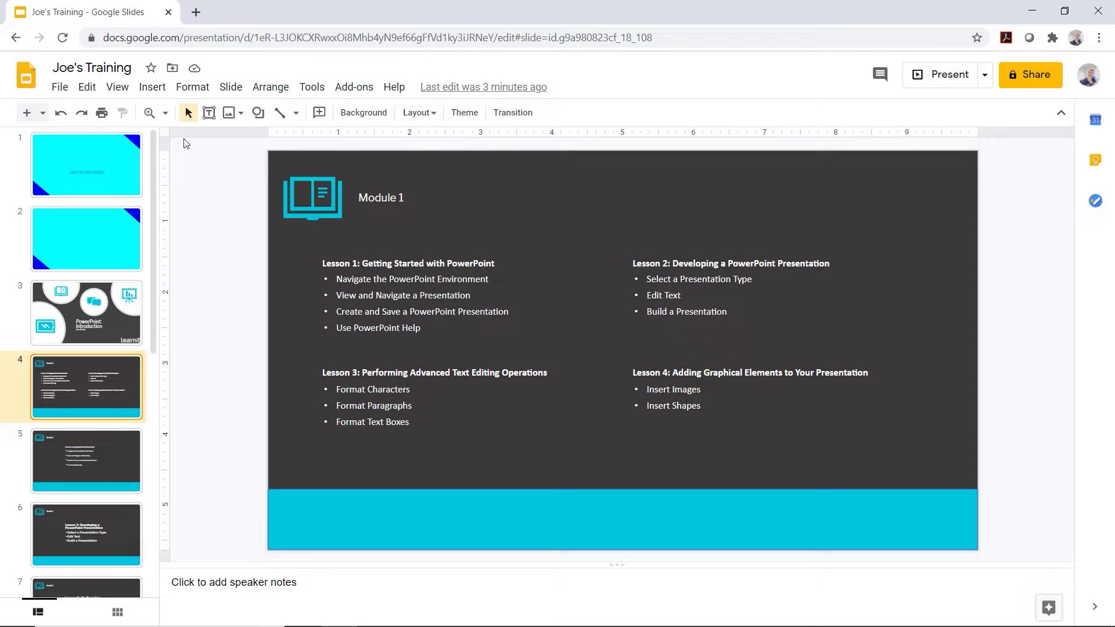
Select the Lesson 1 text box on slide 4 and reopen the Insert menu to find Animation
{"action": "left_click", "coordinate": [158, 92]}
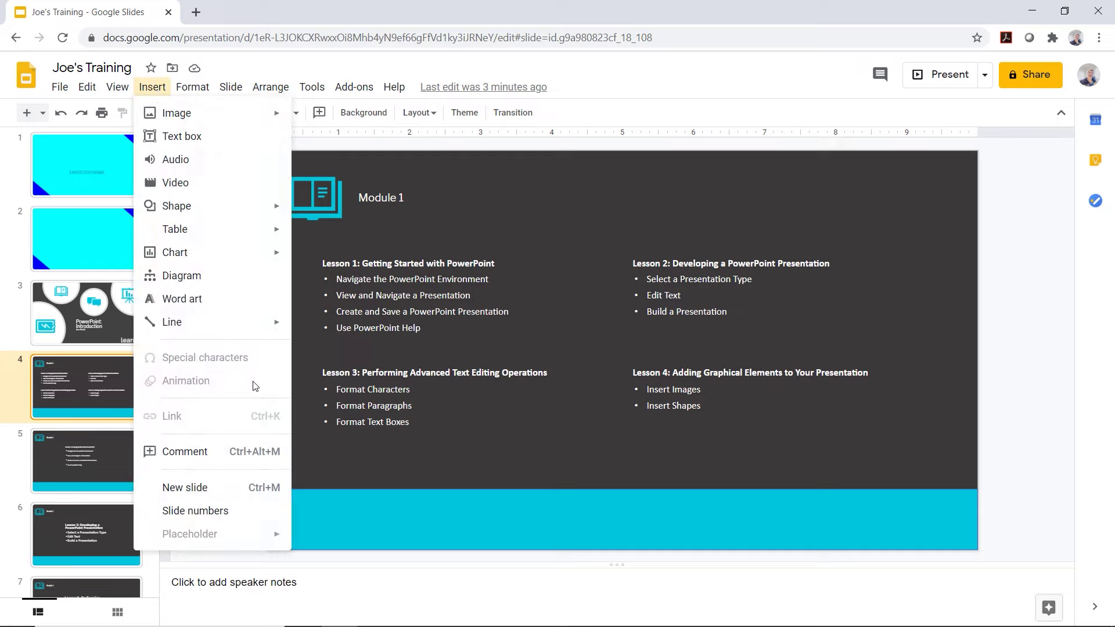
{"action": "left_click_drag", "start_coordinate": [228, 380], "coordinate": [306, 364]}
{"action": "key", "text": "Escape"}
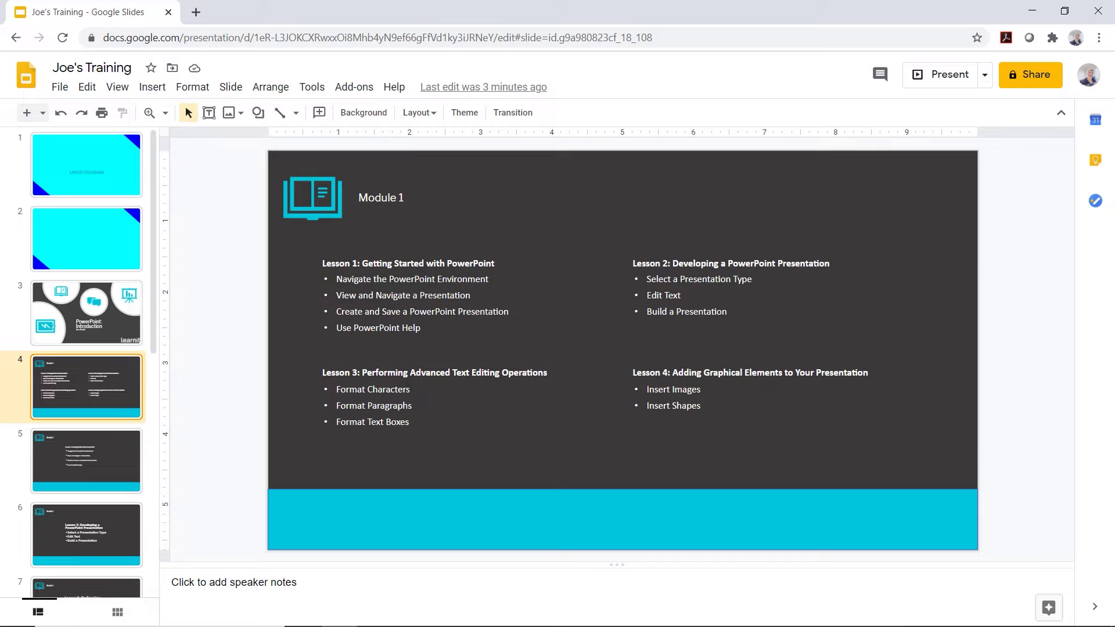
{"action": "left_click", "coordinate": [443, 296]}
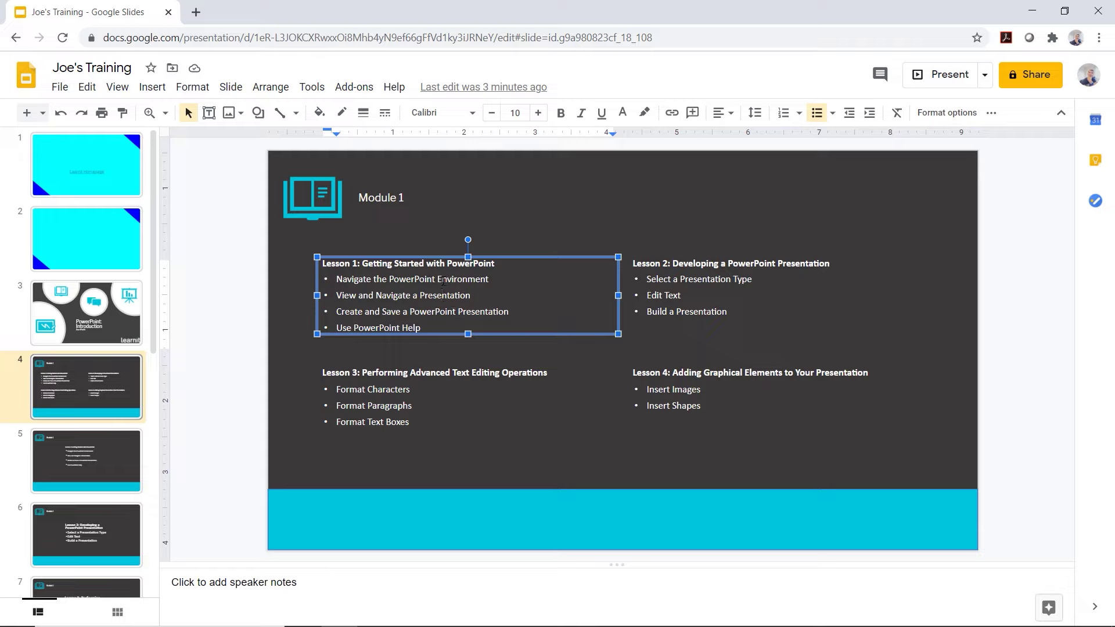
{"action": "left_click", "coordinate": [422, 329]}
{"action": "left_click", "coordinate": [152, 88]}
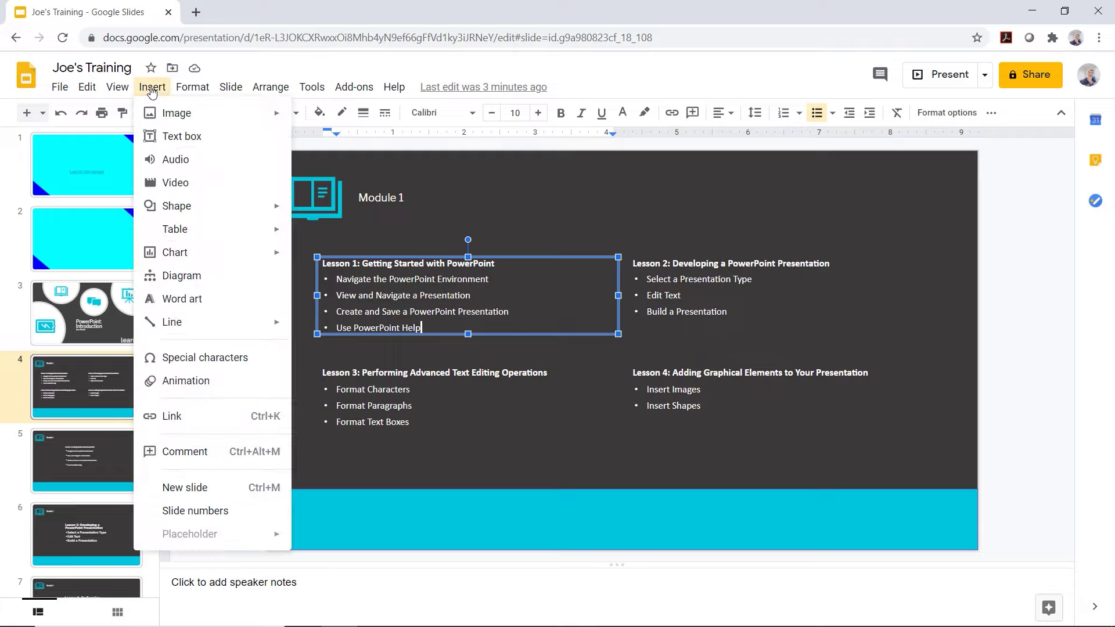
{"action": "left_click", "coordinate": [237, 381]}
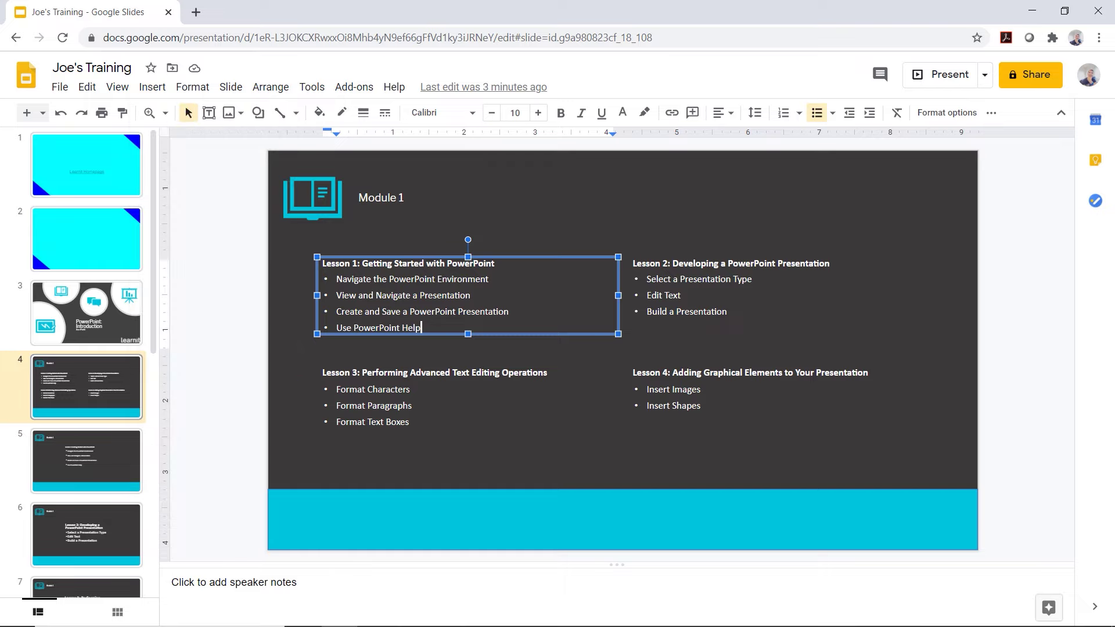
{"action": "left_click", "coordinate": [152, 87]}
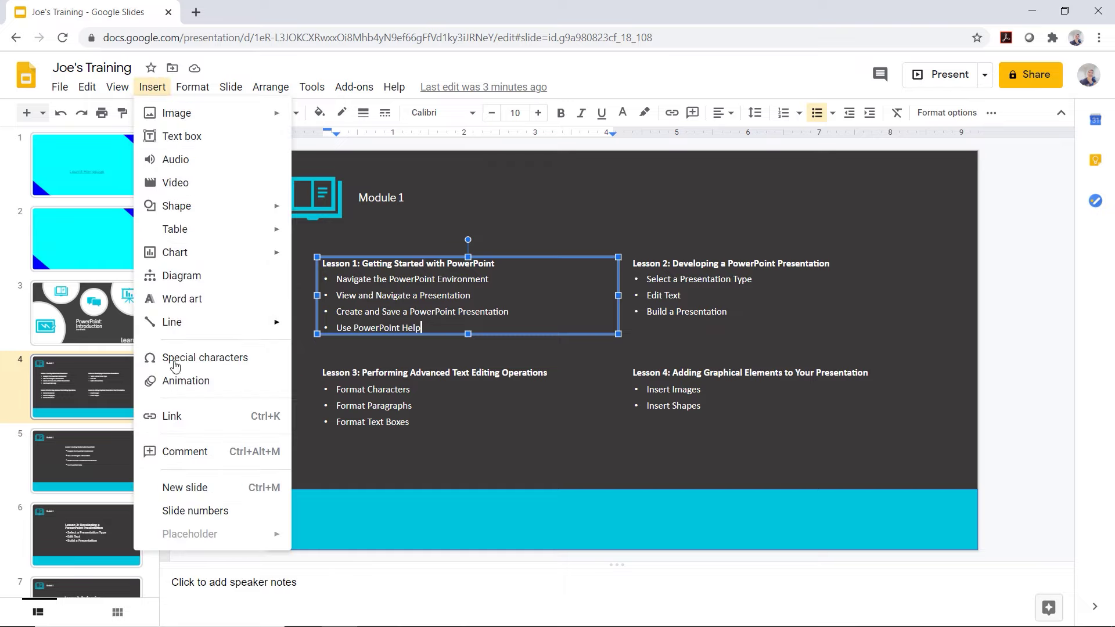
Animate the Lesson 1 box with Fly in from left and preview it
{"action": "left_click", "coordinate": [175, 382]}
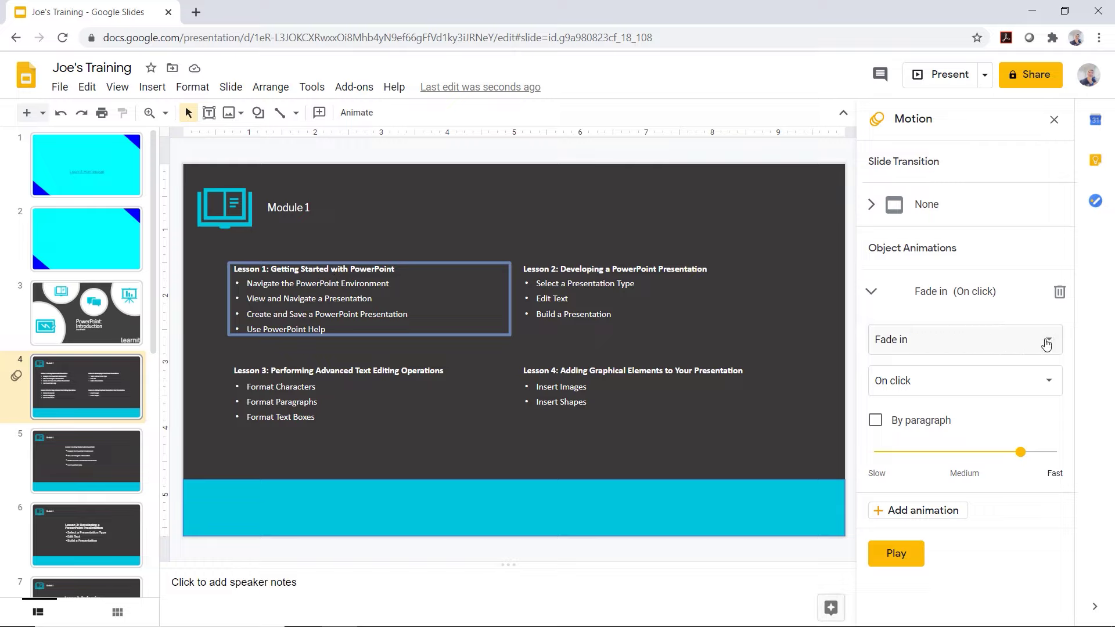
{"action": "left_click", "coordinate": [1046, 344]}
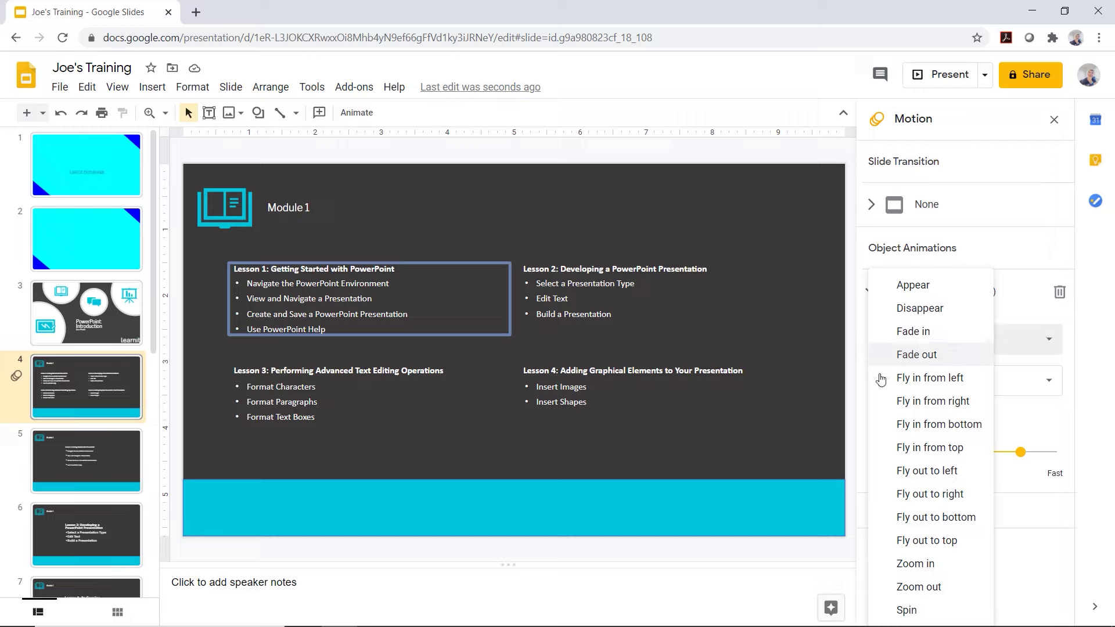
{"action": "left_click", "coordinate": [914, 381]}
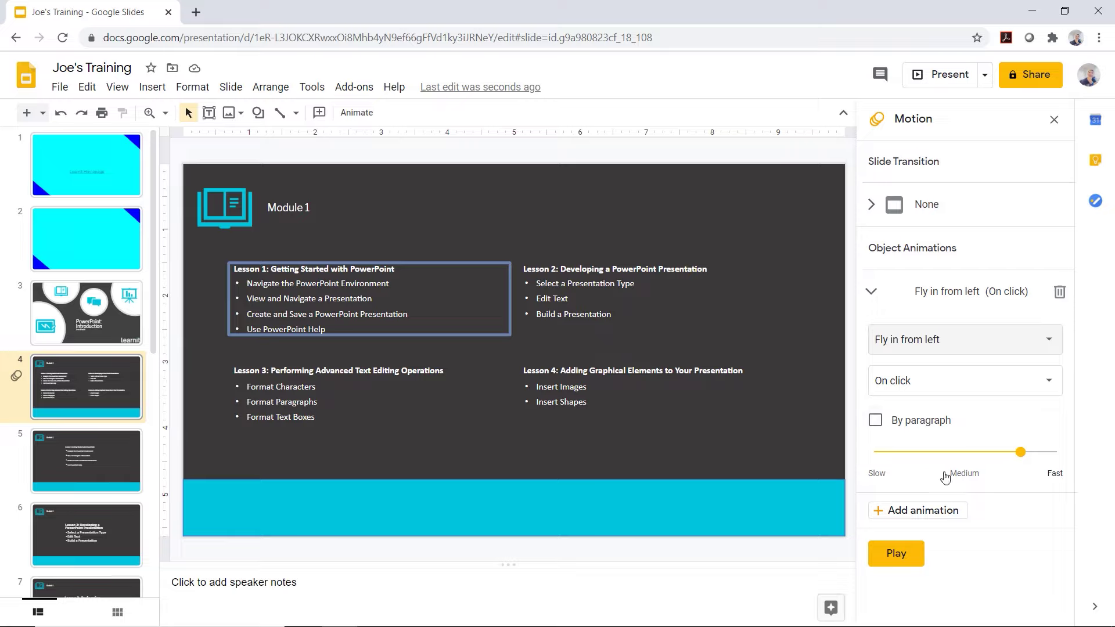
{"action": "left_click", "coordinate": [913, 561]}
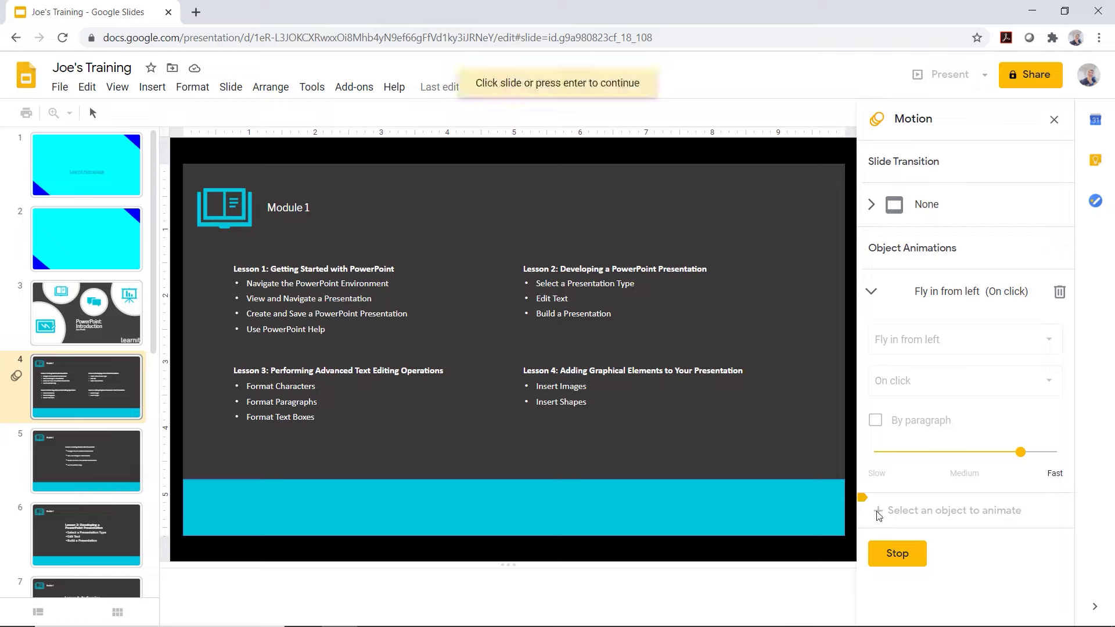
Animate Lesson 1 bullets By paragraph, preview it, then add a blank slide after slide 2
{"action": "left_click", "coordinate": [918, 560]}
{"action": "left_click", "coordinate": [874, 422]}
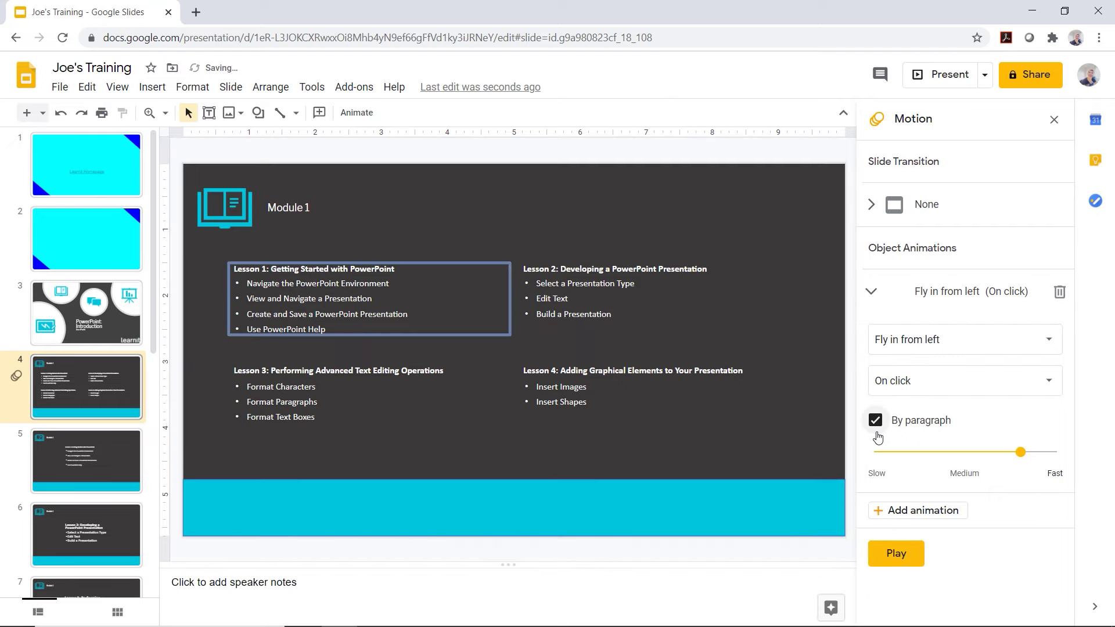
{"action": "left_click", "coordinate": [896, 554]}
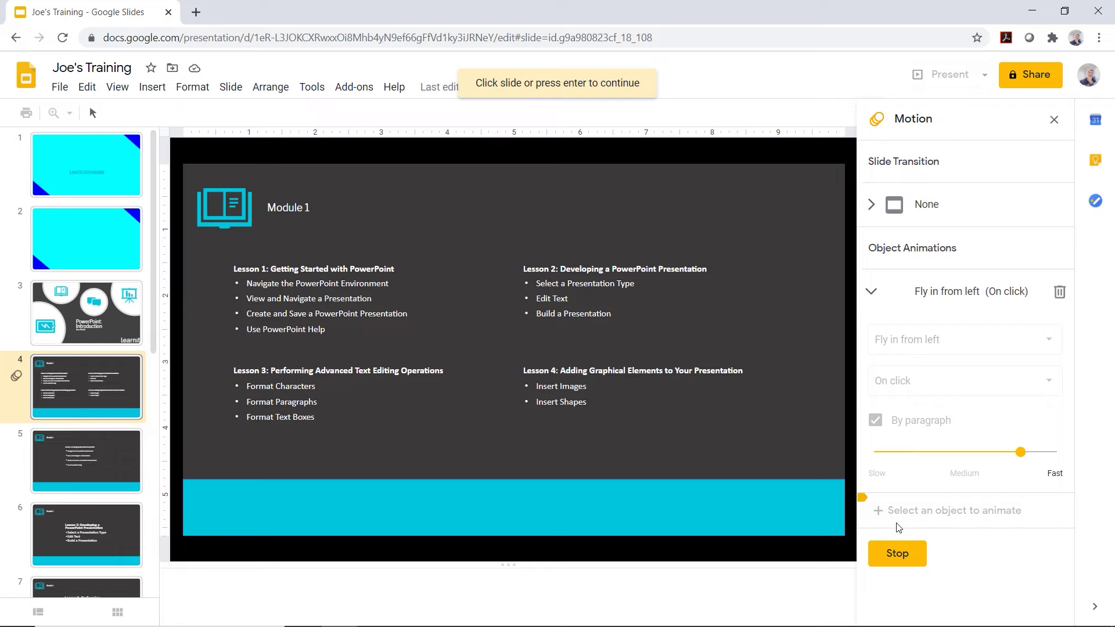
{"action": "left_click", "coordinate": [908, 557]}
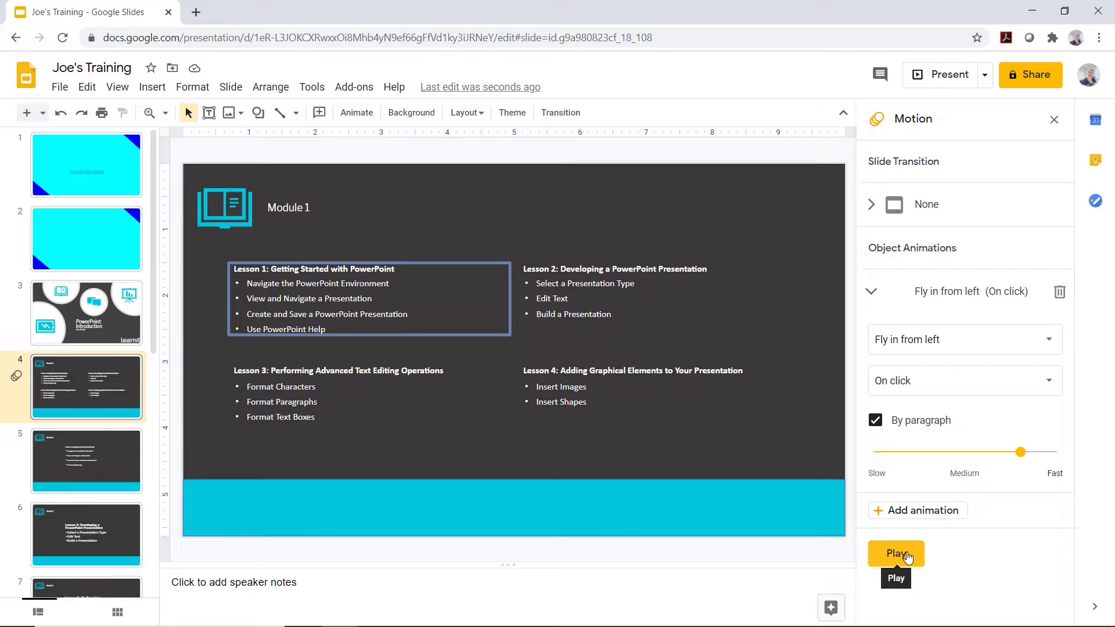
{"action": "left_click", "coordinate": [78, 236]}
{"action": "key", "text": "ctrl+m"}
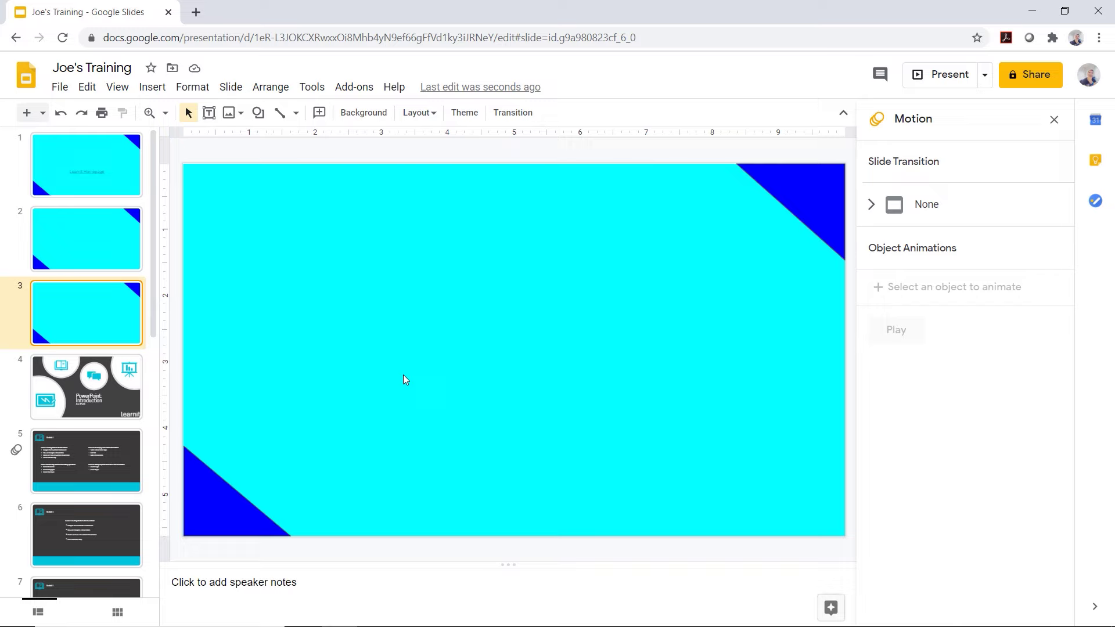
Insert the first 'cartoon spaceship' web rocket image on slide 3, shrink it and move it up
{"action": "left_click", "coordinate": [152, 87]}
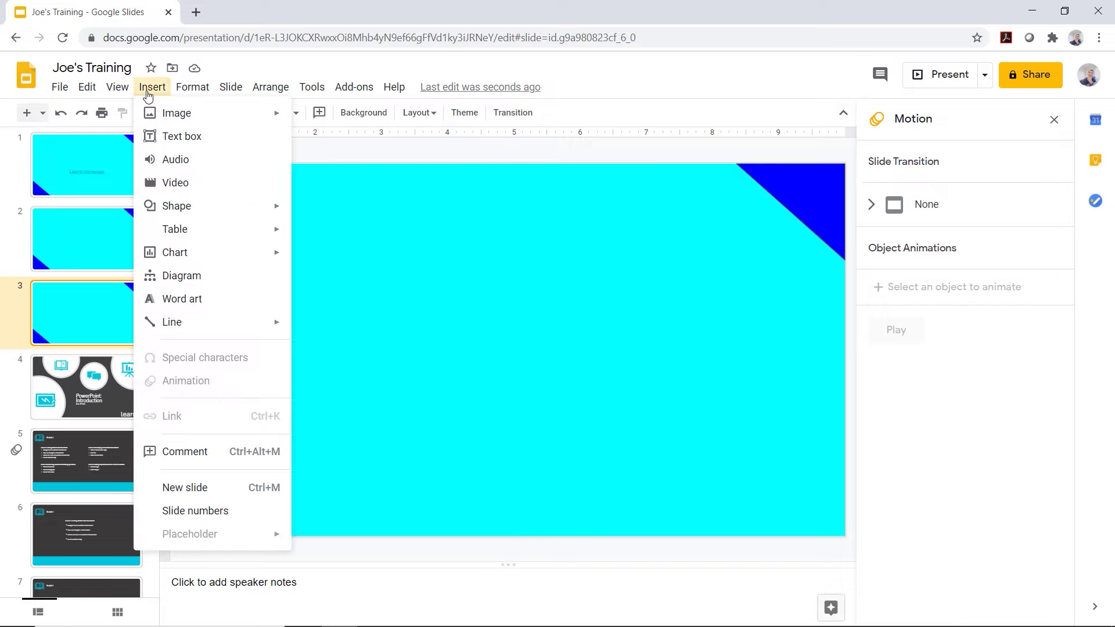
{"action": "mouse_move", "coordinate": [176, 113]}
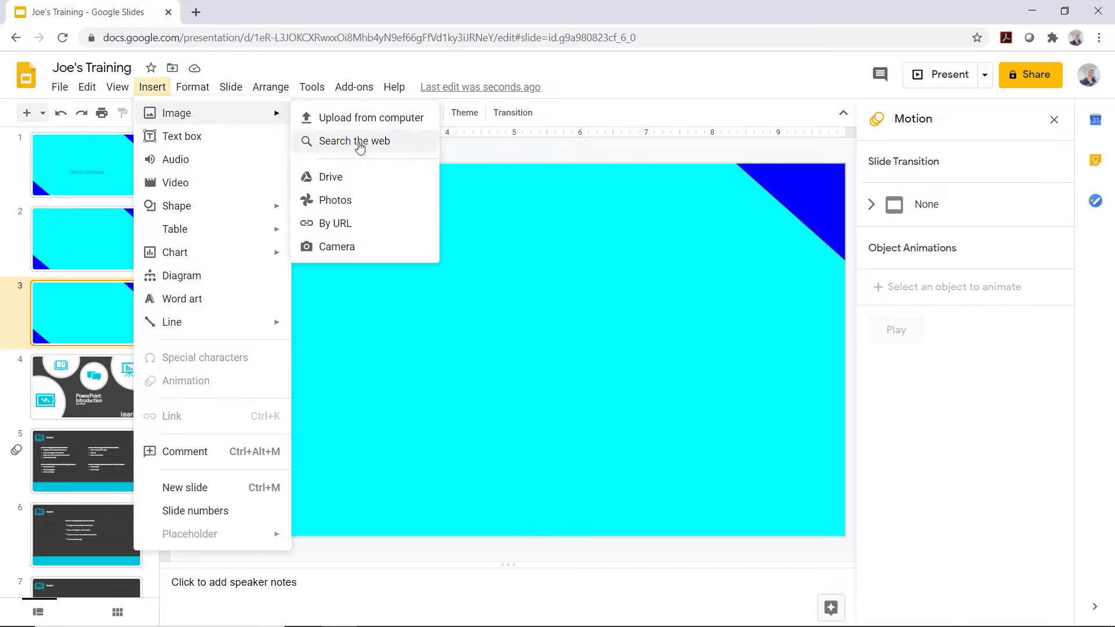
{"action": "left_click", "coordinate": [355, 141]}
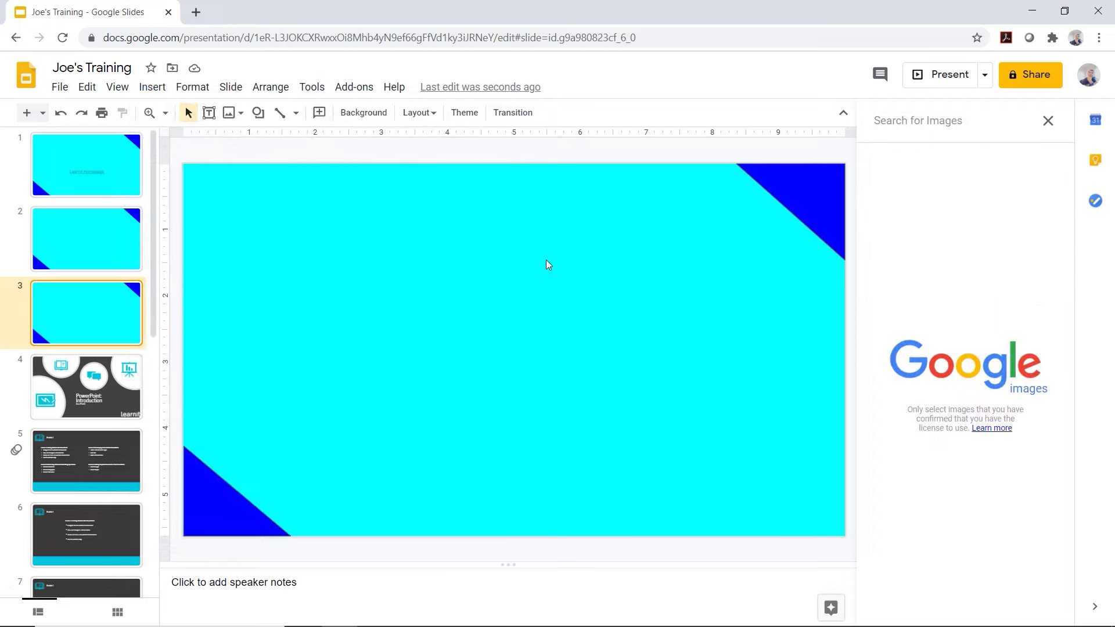
{"action": "type", "text": "carto"}
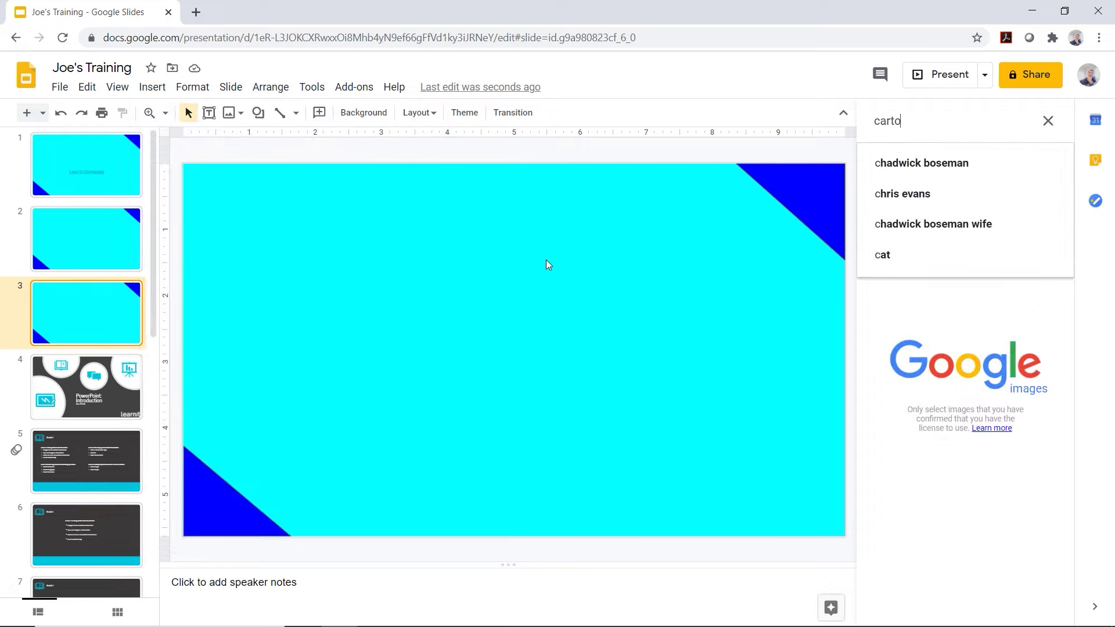
{"action": "type", "text": "on spacesh"}
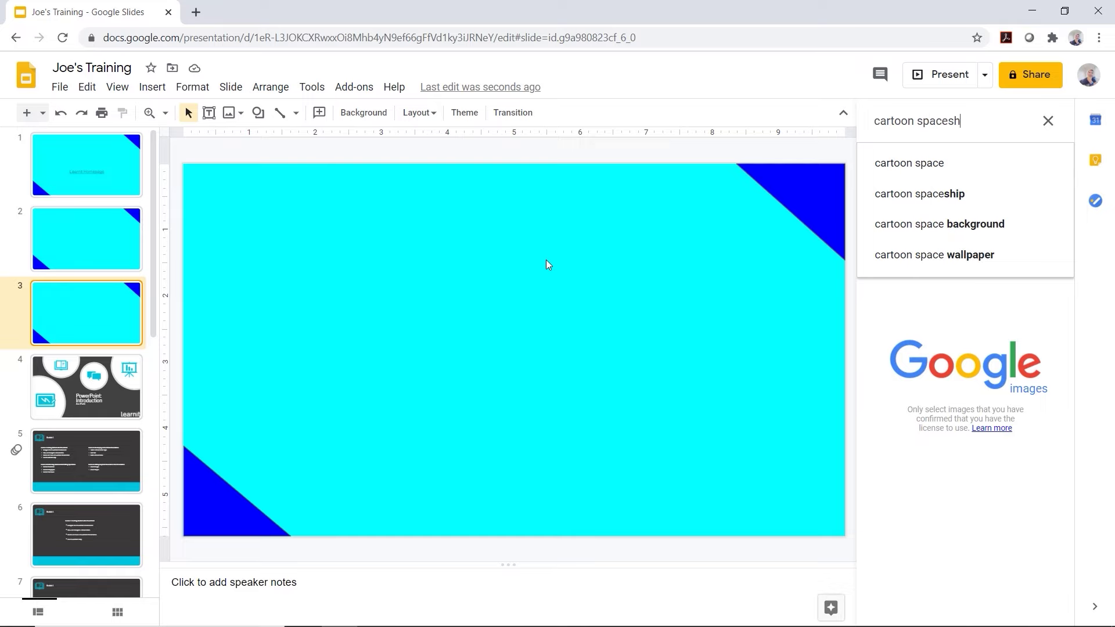
{"action": "type", "text": "ip"}
{"action": "key", "text": "Return"}
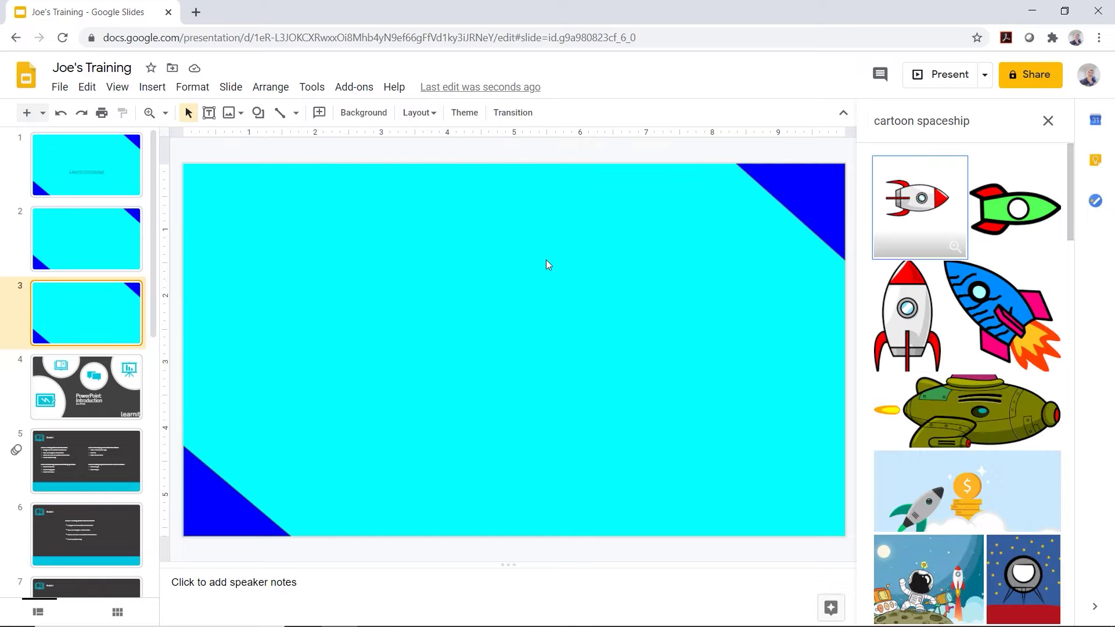
{"action": "left_click", "coordinate": [926, 202]}
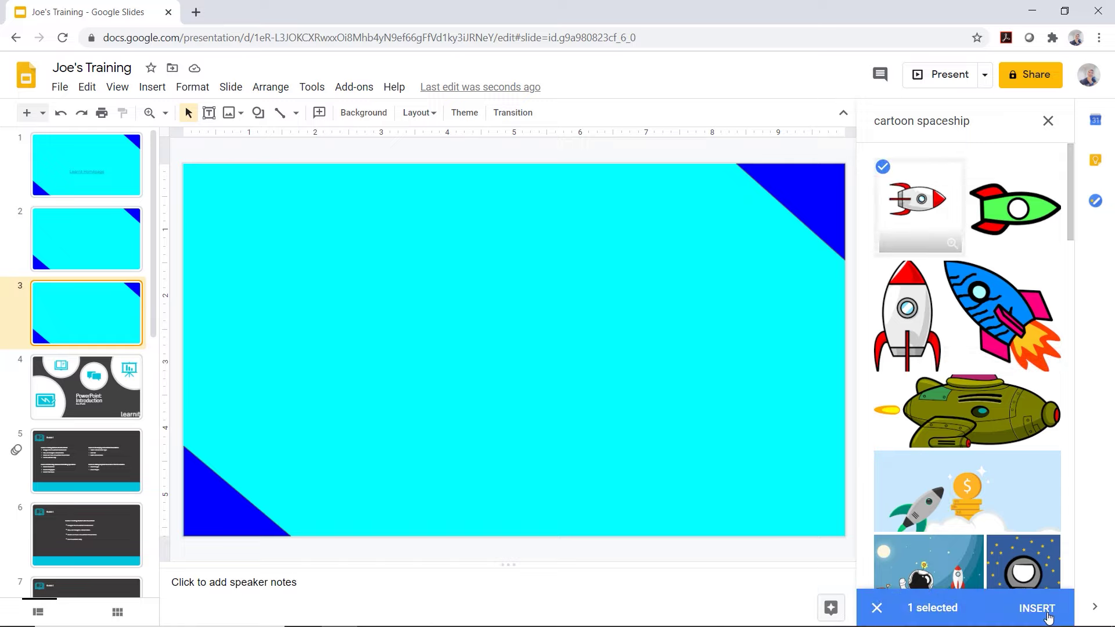
{"action": "left_click", "coordinate": [1048, 615]}
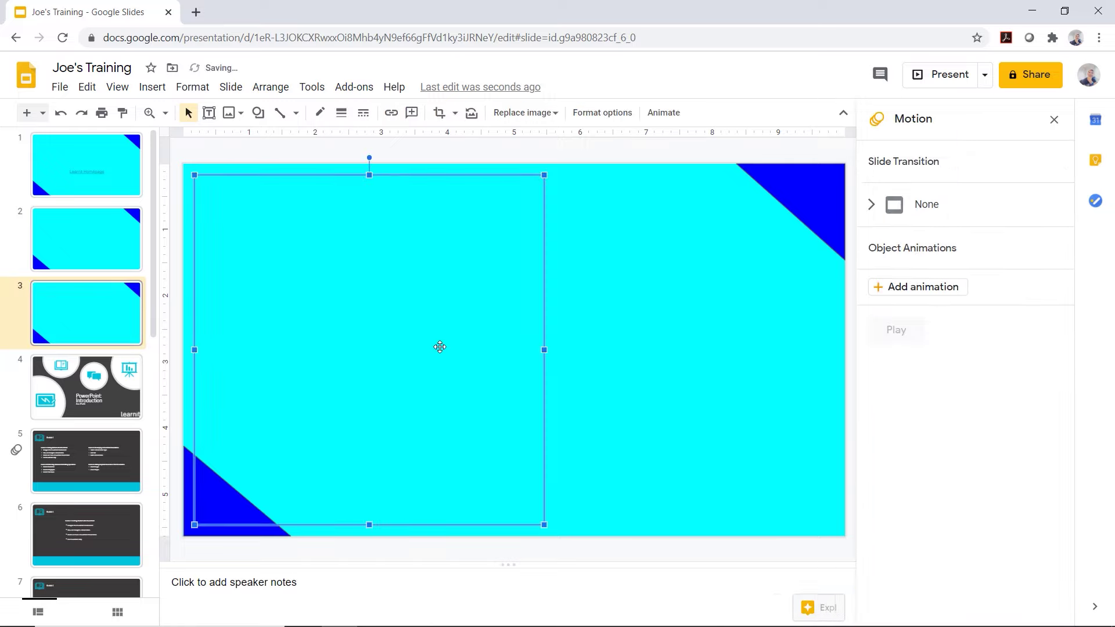
{"action": "left_click_drag", "start_coordinate": [544, 174], "coordinate": [378, 342]}
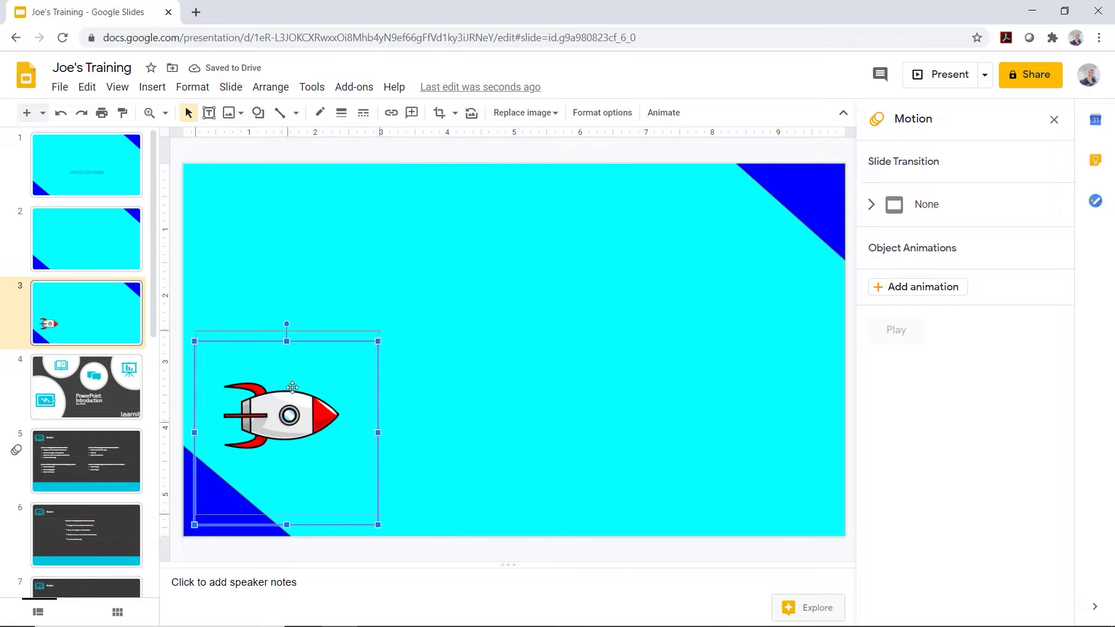
{"action": "mouse_move", "coordinate": [289, 417]}
{"action": "left_mouse_down"}
{"action": "mouse_move", "coordinate": [284, 297]}
{"action": "mouse_move", "coordinate": [302, 323]}
{"action": "left_mouse_up"}
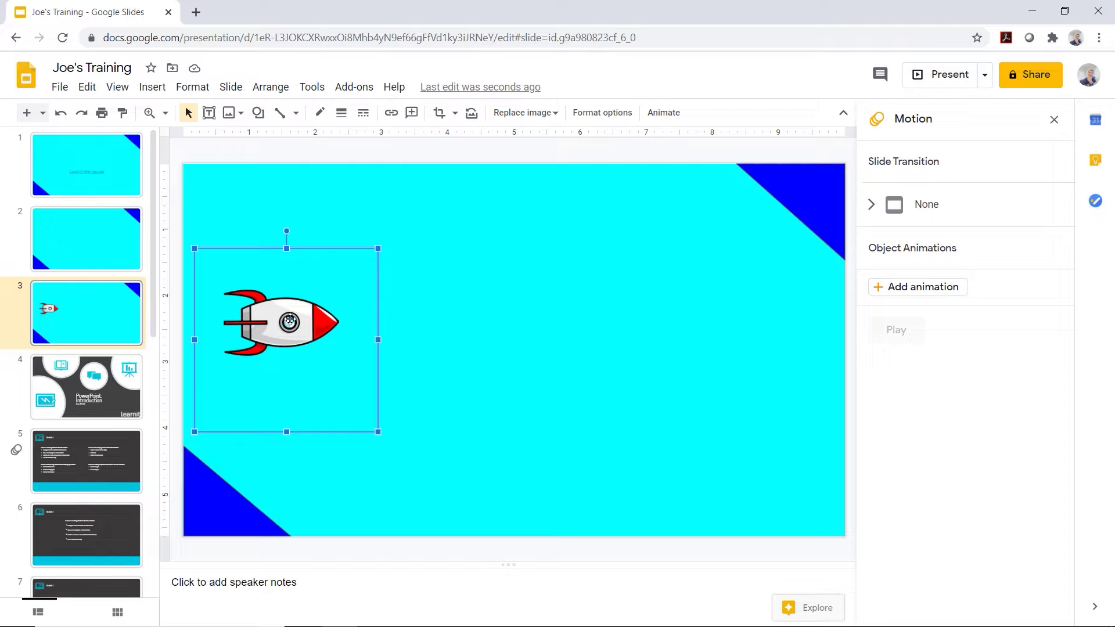
Give the slide 3 rocket a Fly in from left animation on click and preview it
{"action": "left_click", "coordinate": [917, 288]}
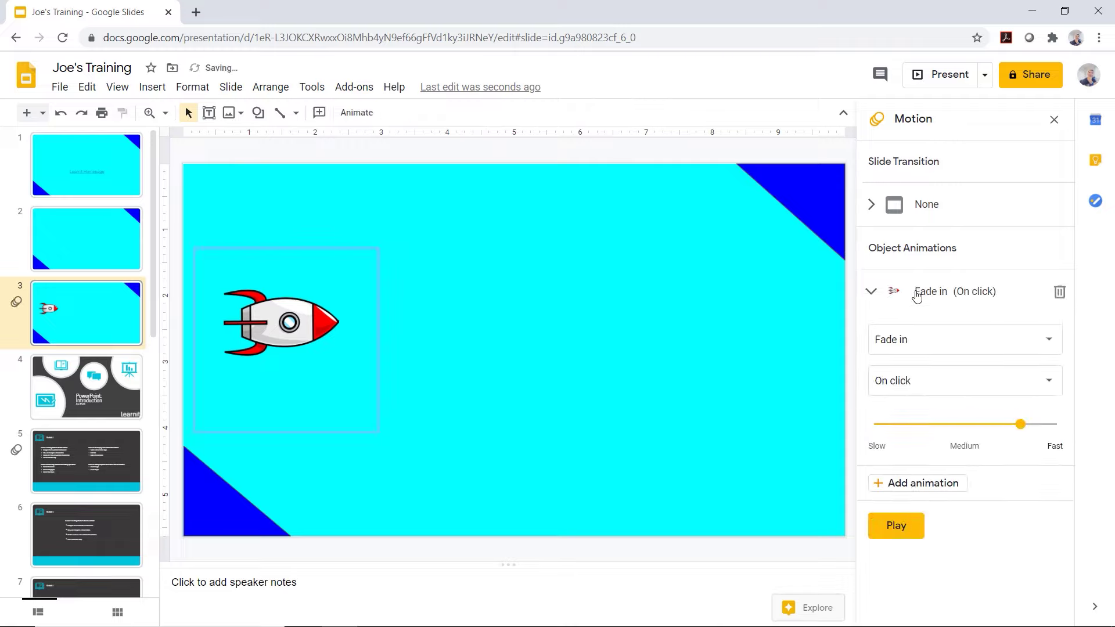
{"action": "left_click", "coordinate": [952, 343]}
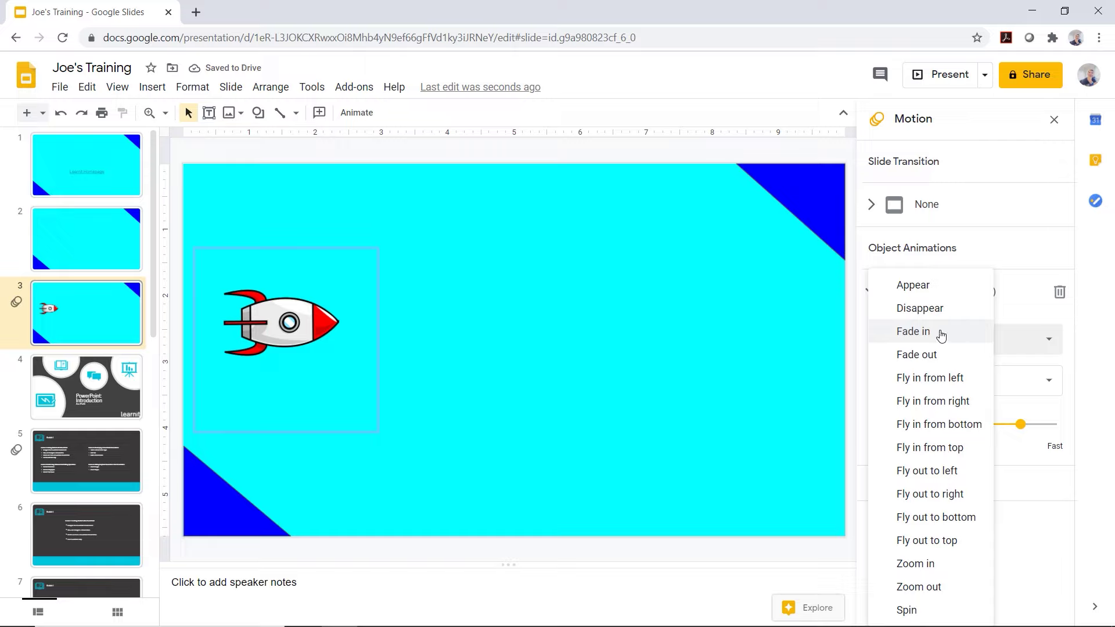
{"action": "left_click", "coordinate": [950, 378]}
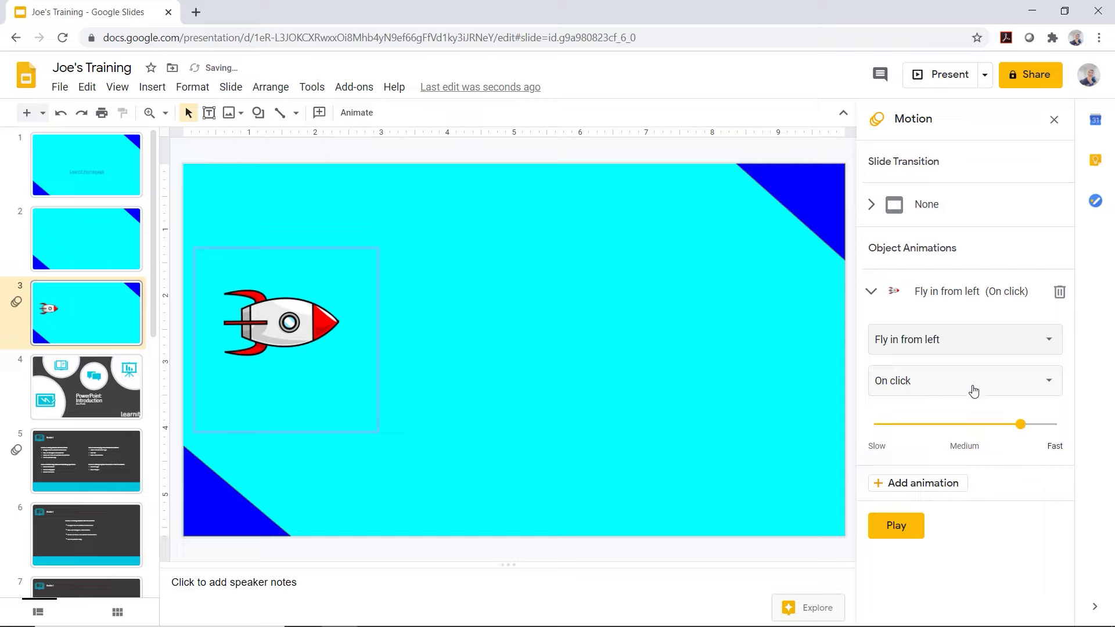
{"action": "left_click", "coordinate": [894, 527]}
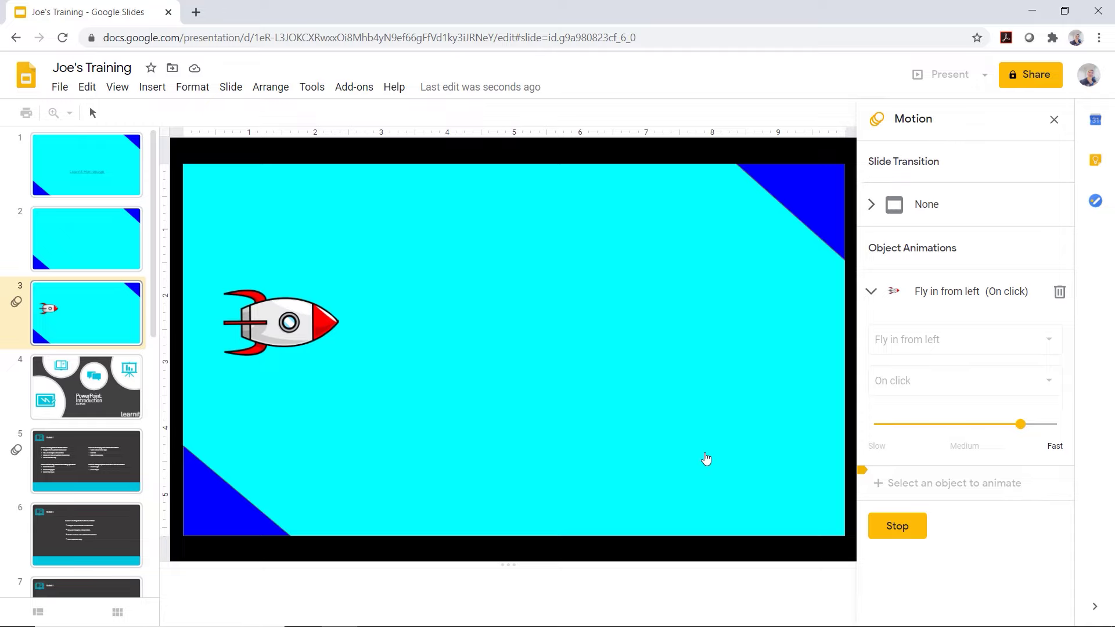
{"action": "left_click", "coordinate": [897, 527]}
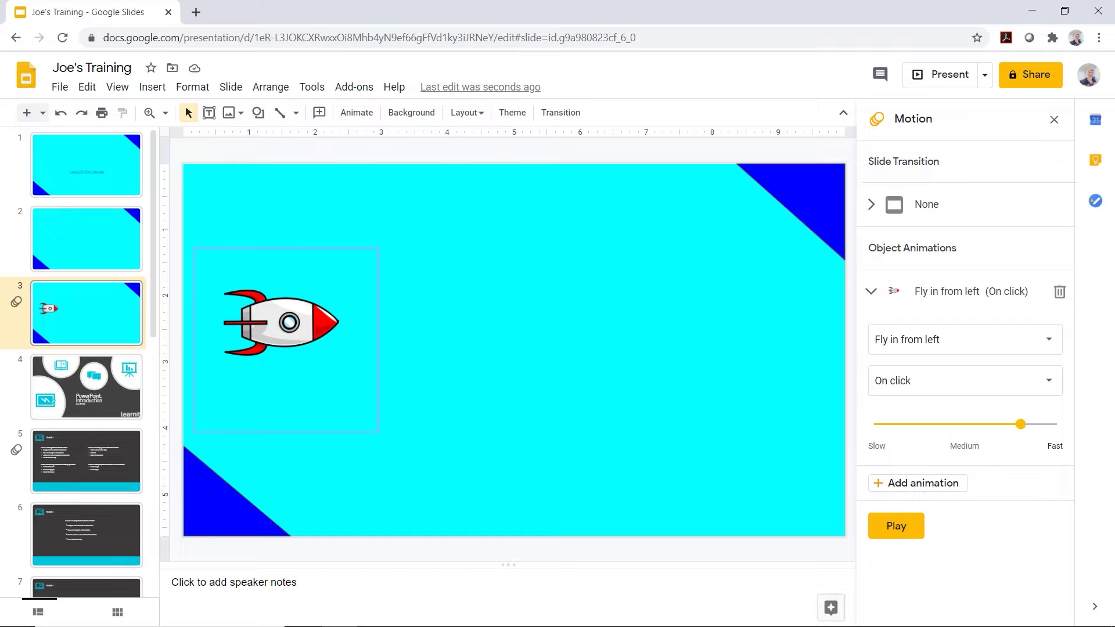
Add a second rocket animation, Spin, starting After previous
{"action": "left_click", "coordinate": [947, 485]}
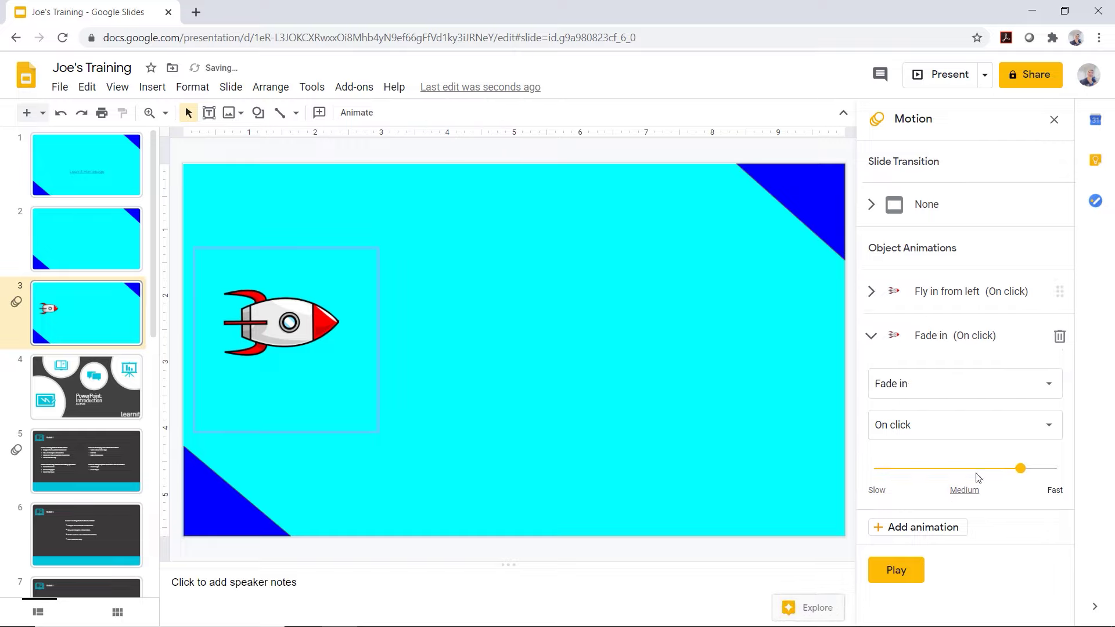
{"action": "left_click", "coordinate": [948, 400]}
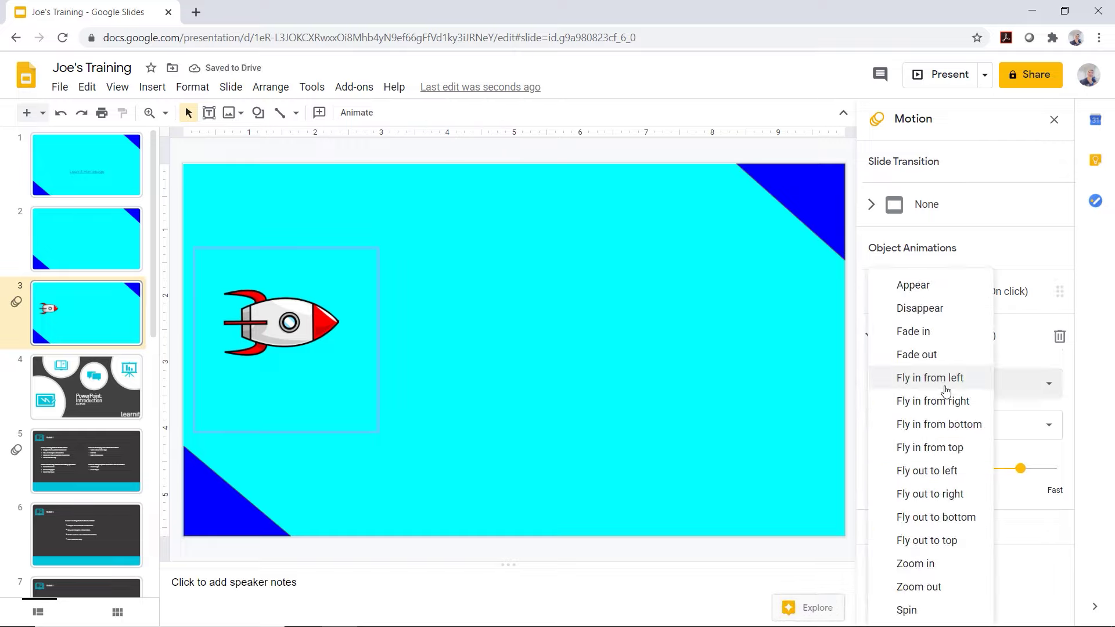
{"action": "left_click", "coordinate": [929, 609]}
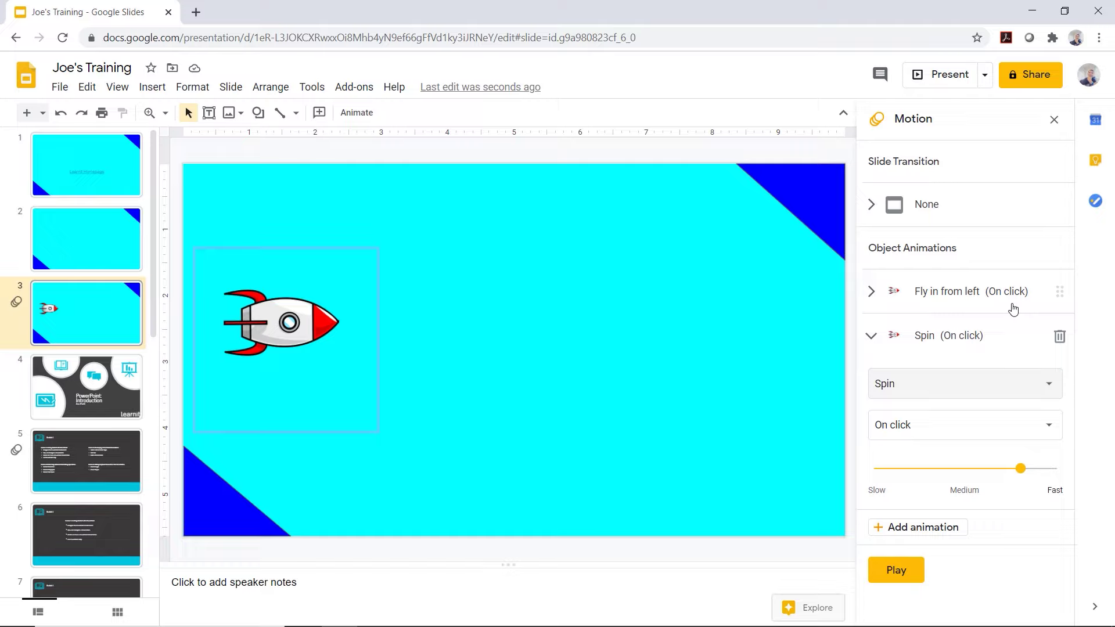
{"action": "left_click", "coordinate": [1020, 429]}
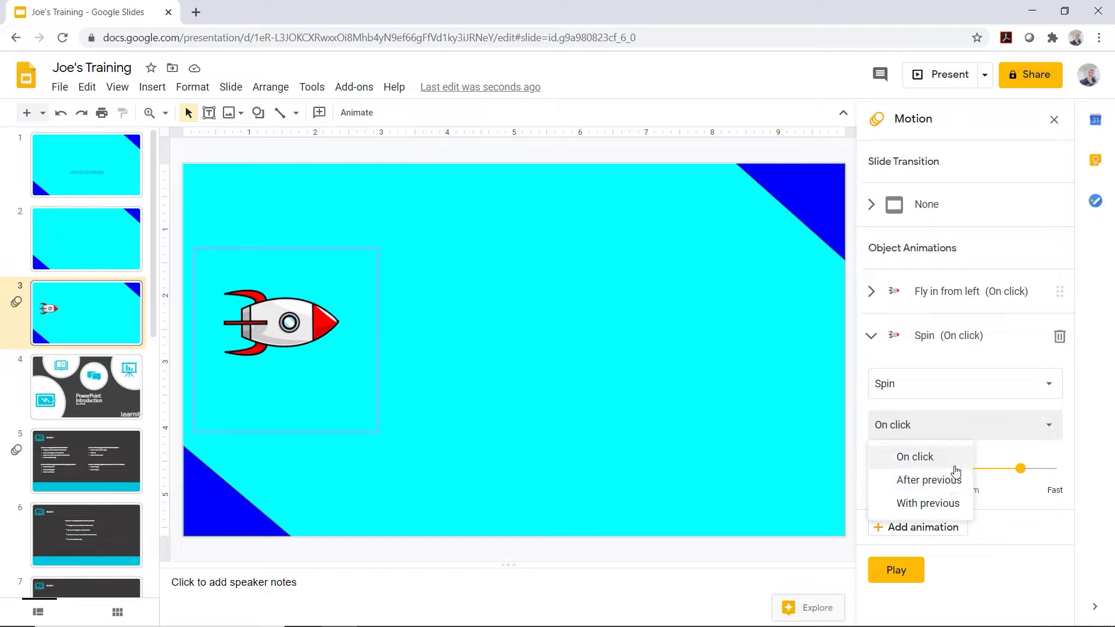
{"action": "left_click", "coordinate": [941, 481]}
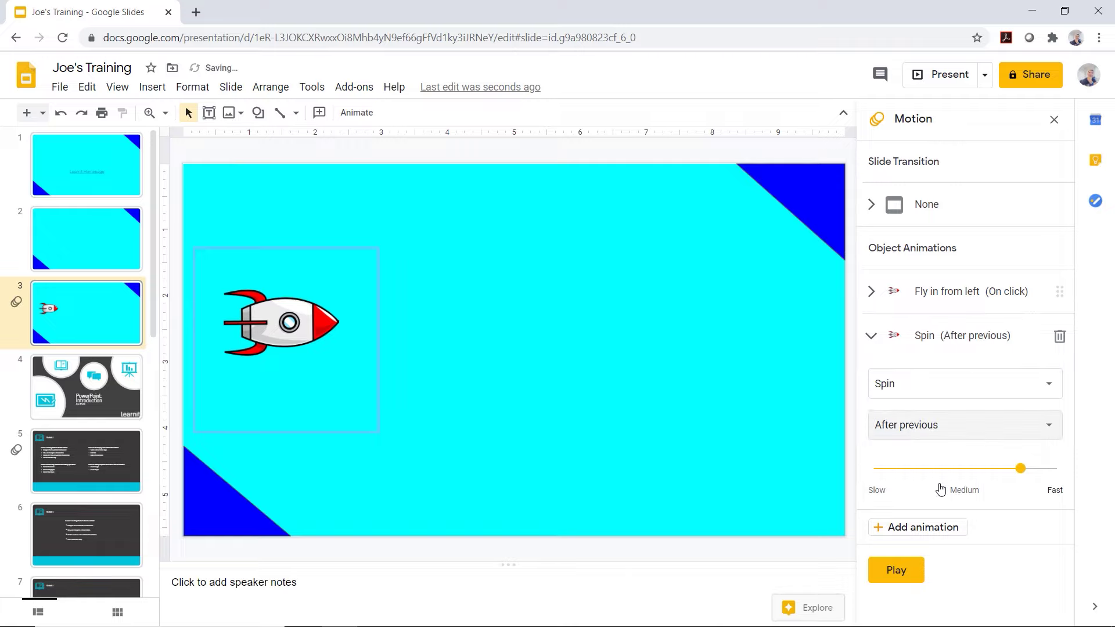
Add a third rocket animation, Fly out to right, following the spin
{"action": "left_click", "coordinate": [932, 527]}
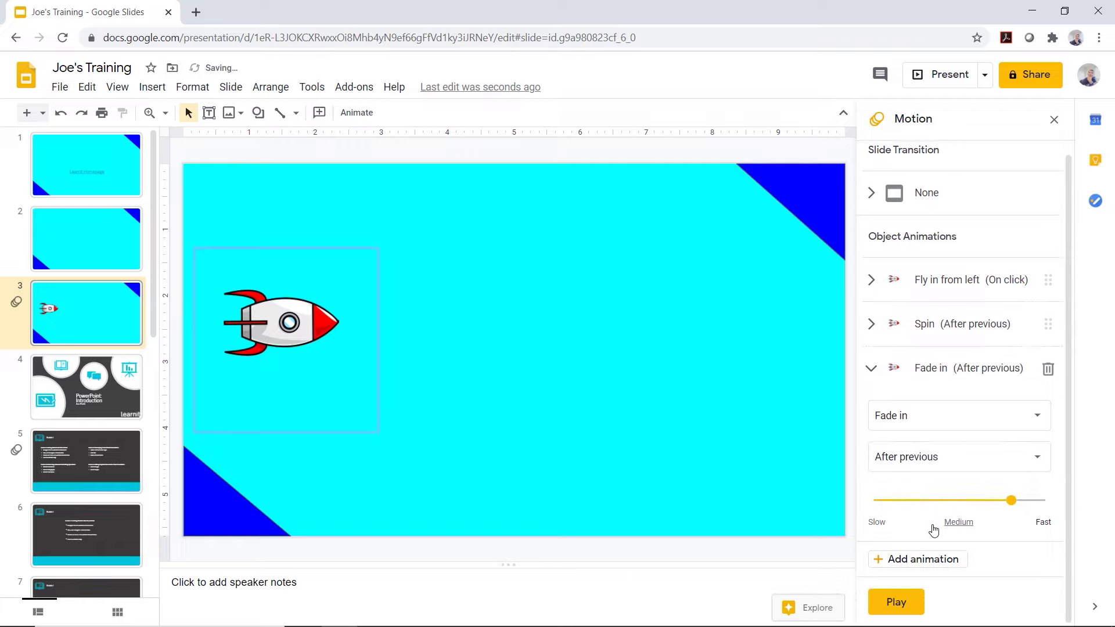
{"action": "left_click", "coordinate": [940, 416]}
{"action": "left_click", "coordinate": [941, 424]}
{"action": "left_click", "coordinate": [940, 416]}
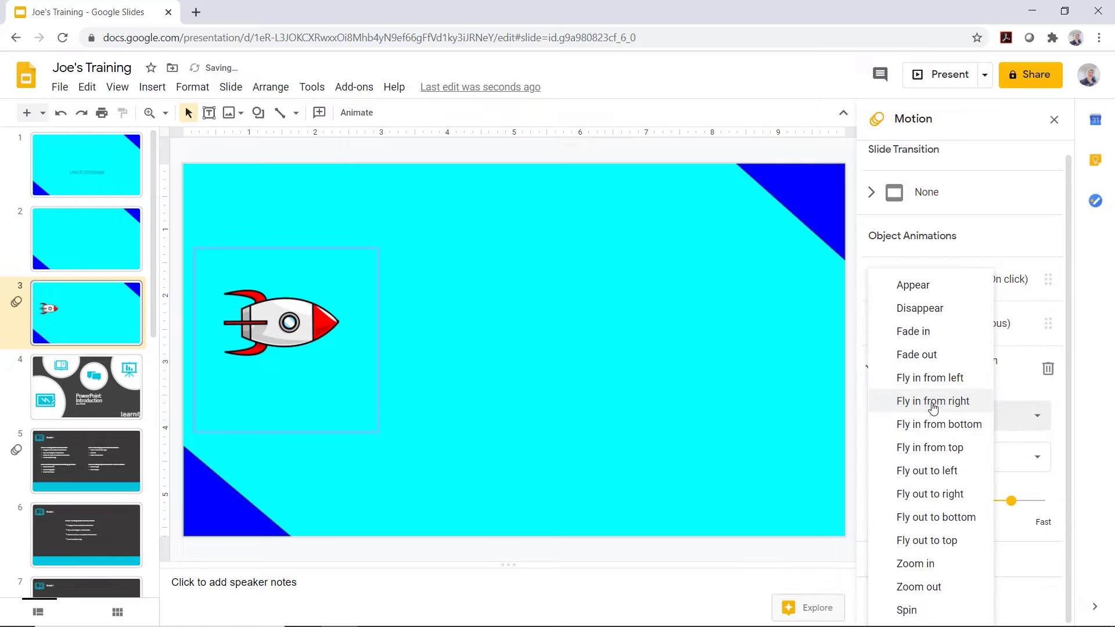
{"action": "left_click", "coordinate": [946, 495]}
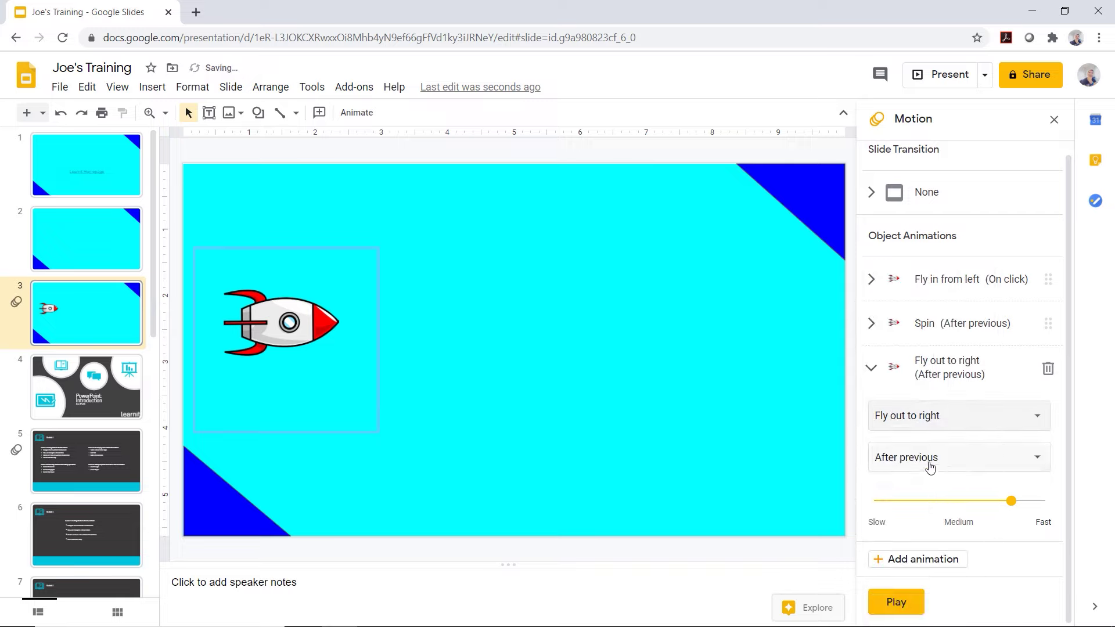
{"action": "left_click", "coordinate": [868, 368]}
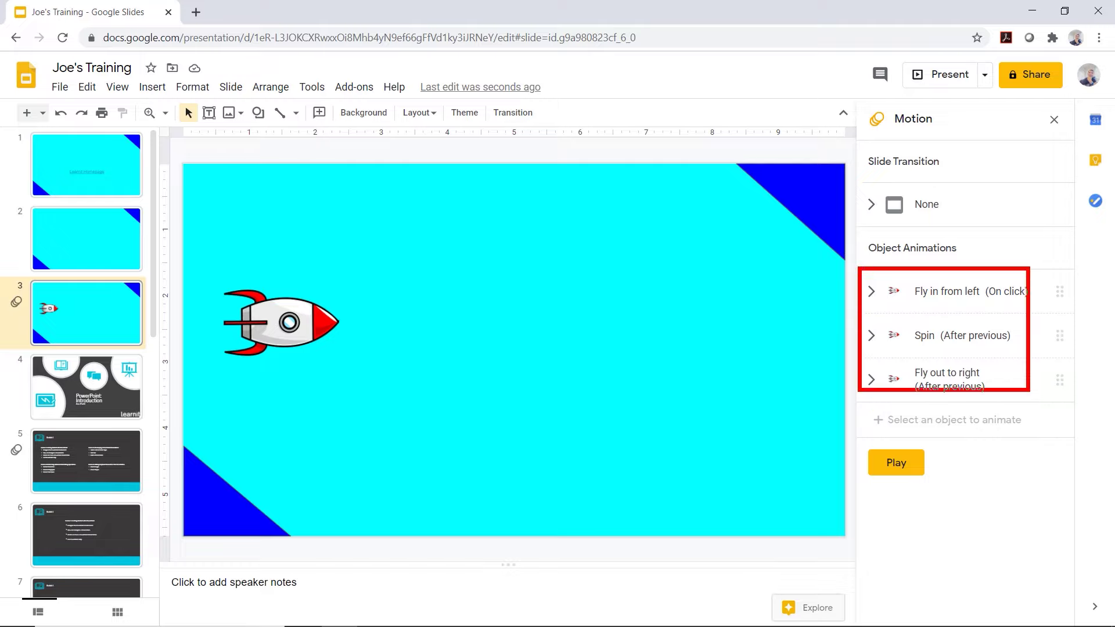
{"action": "left_click_drag", "start_coordinate": [860, 269], "coordinate": [1084, 418]}
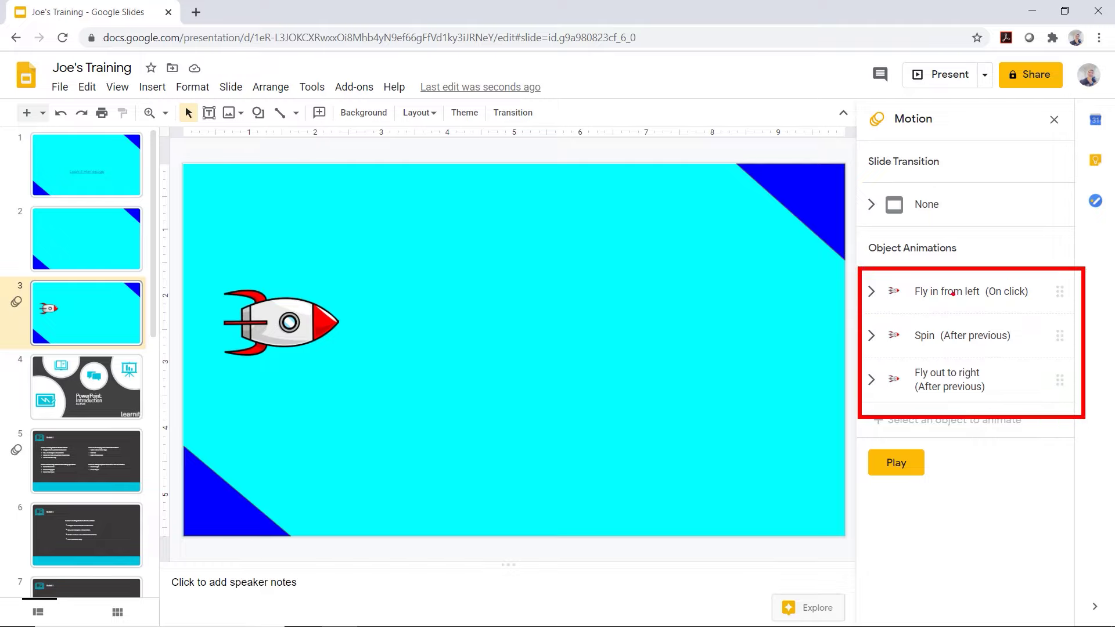
{"action": "left_click_drag", "start_coordinate": [1008, 253], "coordinate": [986, 283]}
{"action": "left_click_drag", "start_coordinate": [1015, 333], "coordinate": [1083, 343]}
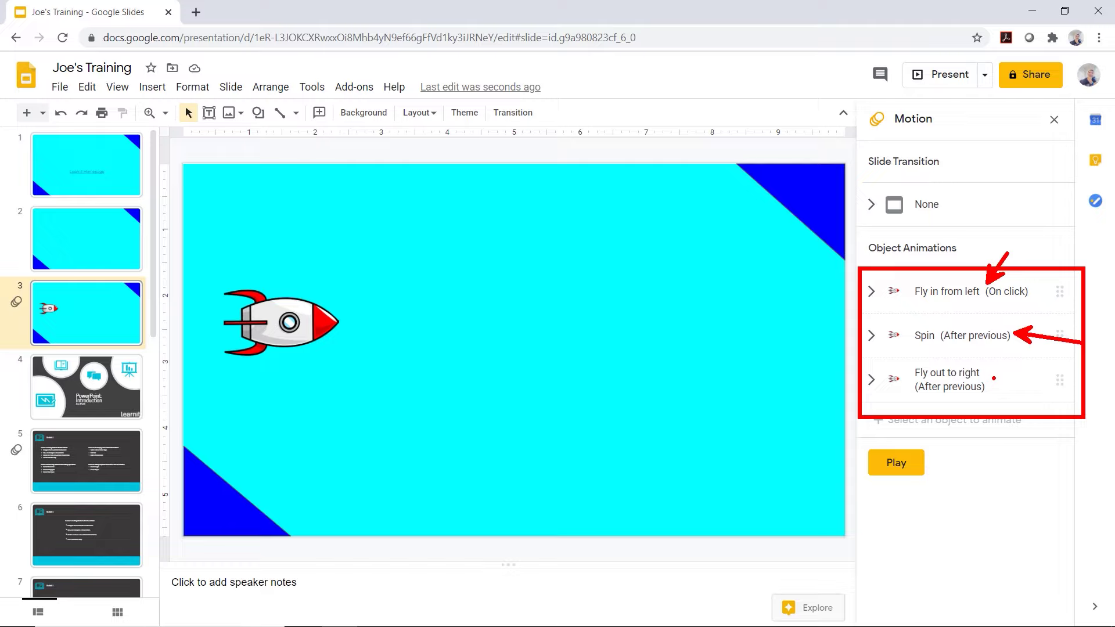
{"action": "left_click_drag", "start_coordinate": [990, 376], "coordinate": [1048, 398]}
{"action": "key", "text": "Escape"}
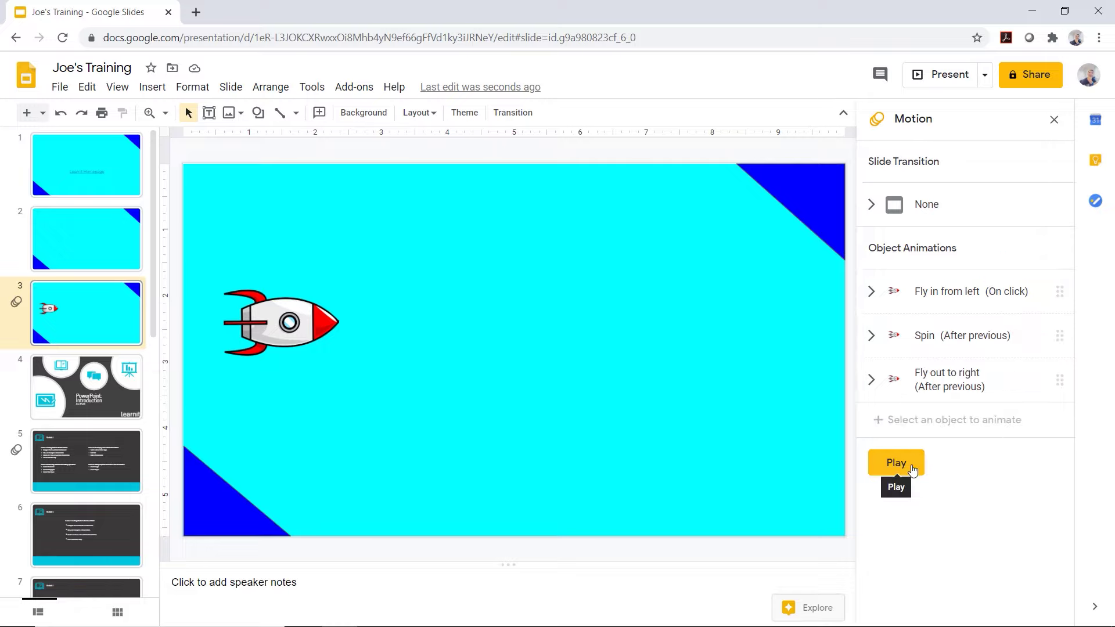
{"action": "left_click", "coordinate": [912, 470]}
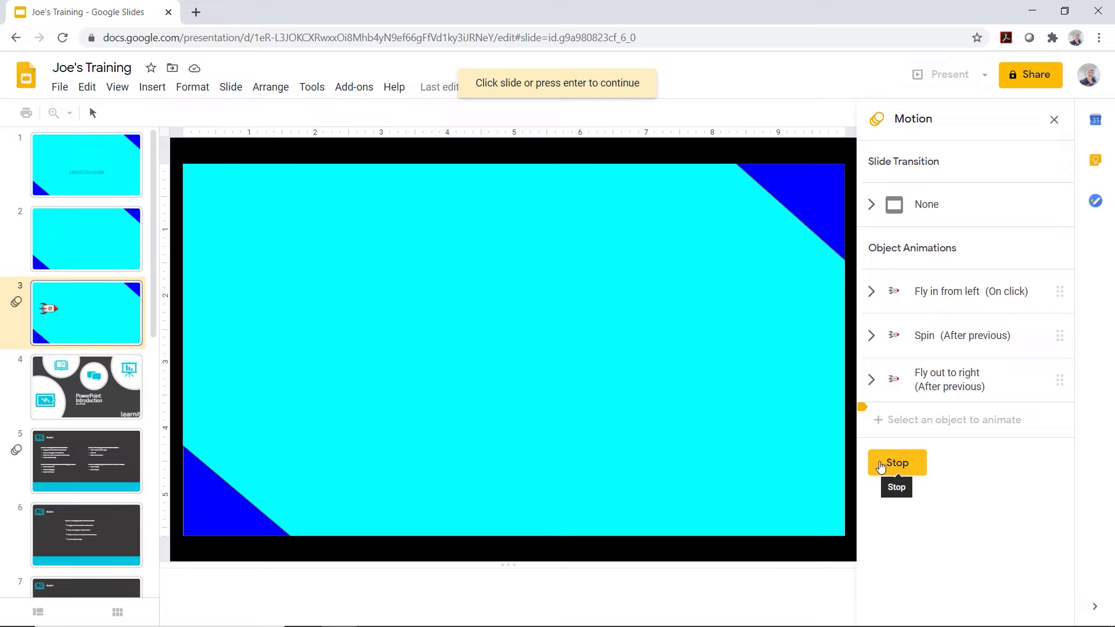
{"action": "left_click", "coordinate": [881, 466]}
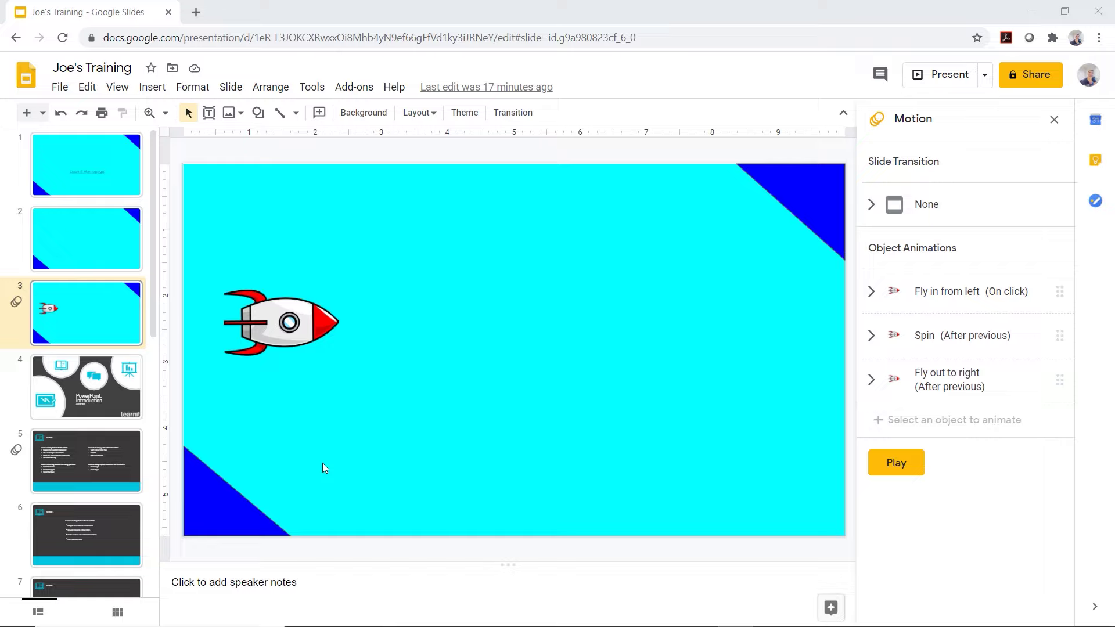
Delete the two leading cyan title slides and move the rocket slide into third place
{"action": "left_click", "coordinate": [119, 165]}
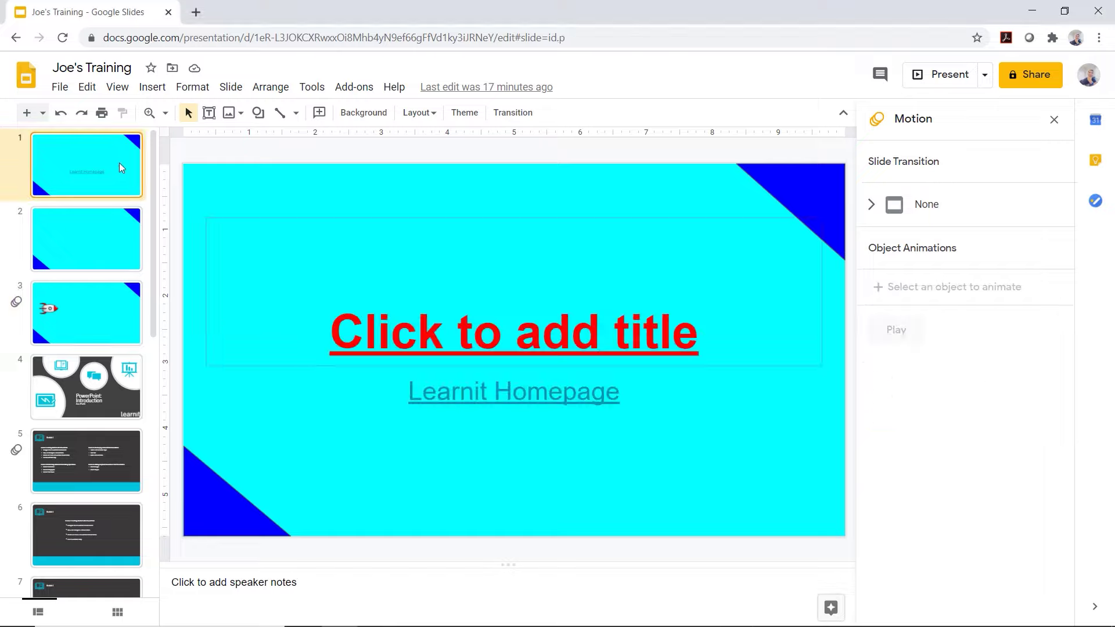
{"action": "key", "text": "Delete"}
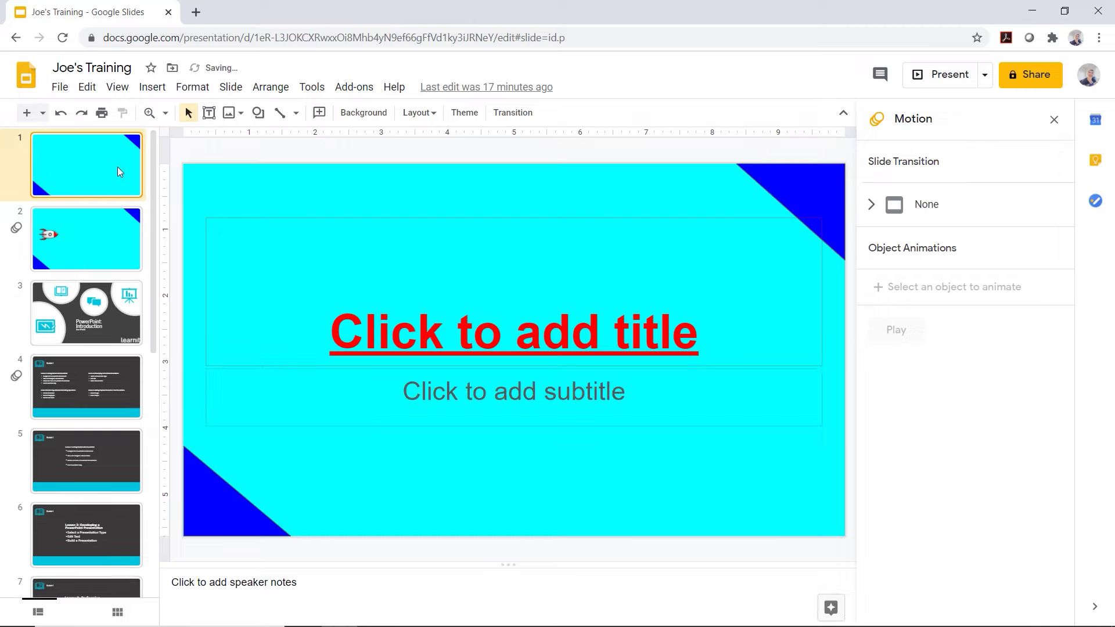
{"action": "key", "text": "Delete"}
{"action": "mouse_move", "coordinate": [117, 165]}
{"action": "left_mouse_down"}
{"action": "mouse_move", "coordinate": [116, 376]}
{"action": "mouse_move", "coordinate": [118, 357]}
{"action": "left_mouse_up"}
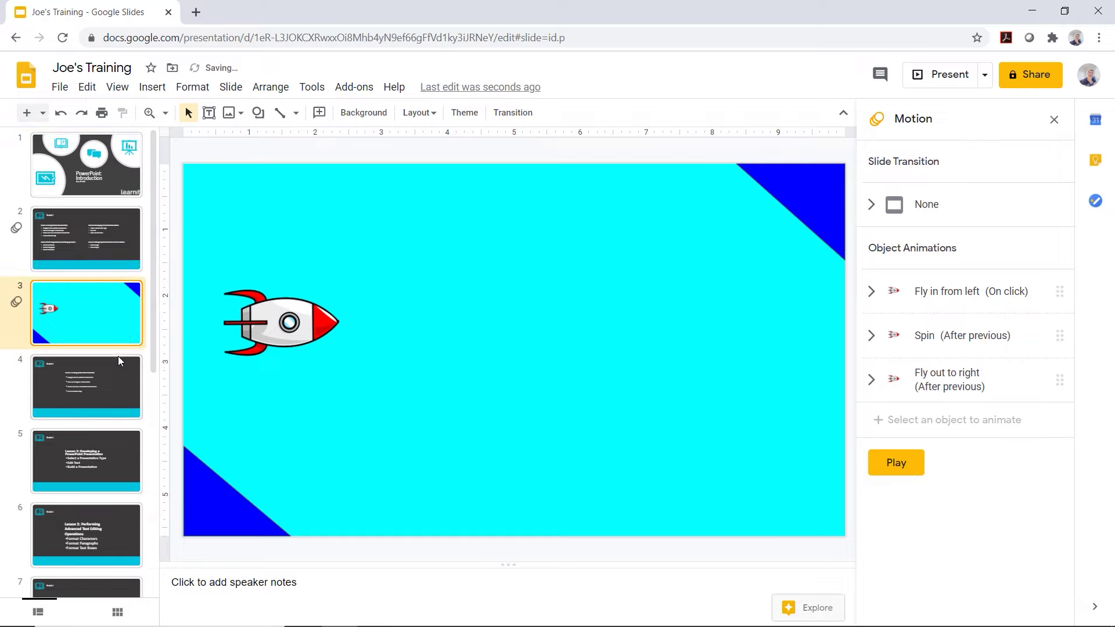
Delete the Joe / Hello slide and the dark picture slide
{"action": "scroll", "coordinate": [120, 322], "scroll_direction": "down", "scroll_amount": 3}
{"action": "scroll", "coordinate": [121, 322], "scroll_direction": "down", "scroll_amount": 4}
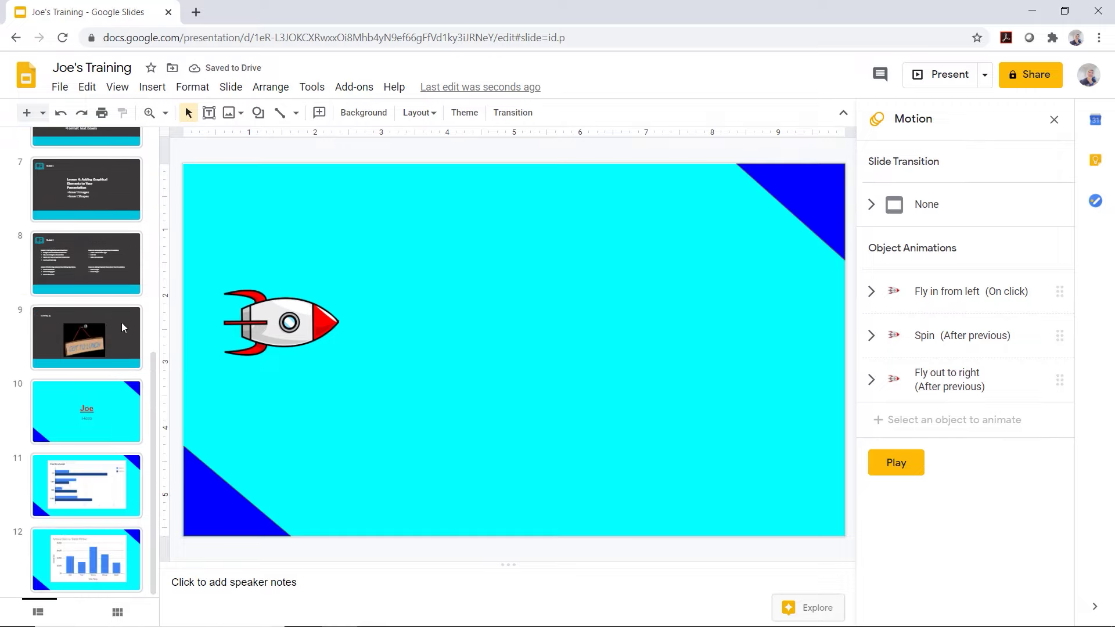
{"action": "left_click", "coordinate": [103, 410]}
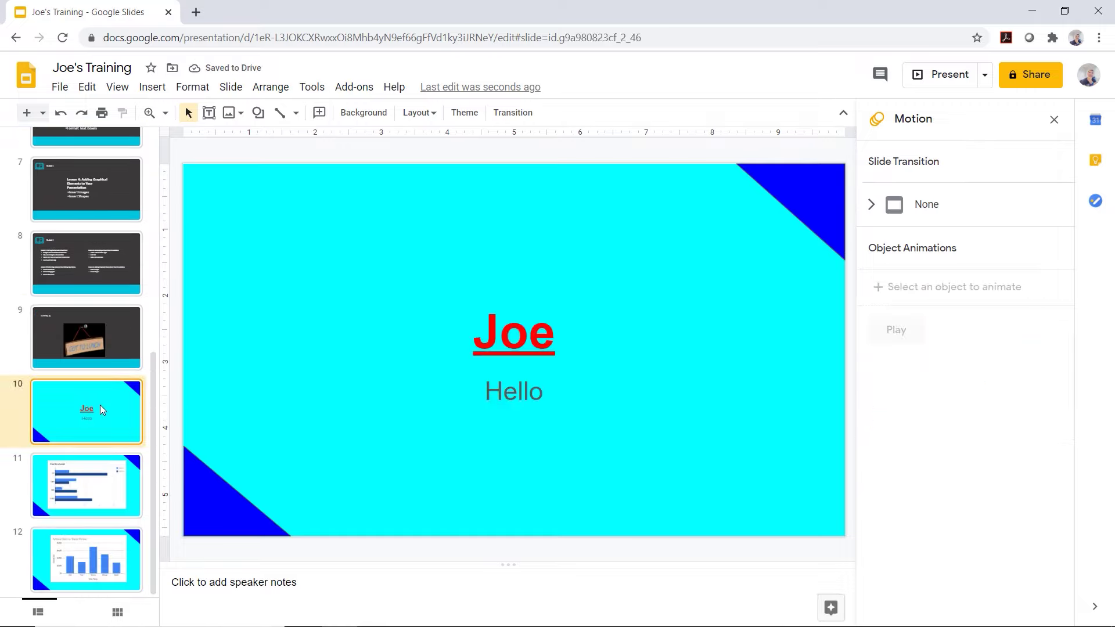
{"action": "key", "text": "Delete"}
{"action": "left_click", "coordinate": [113, 424]}
{"action": "key", "text": "Delete"}
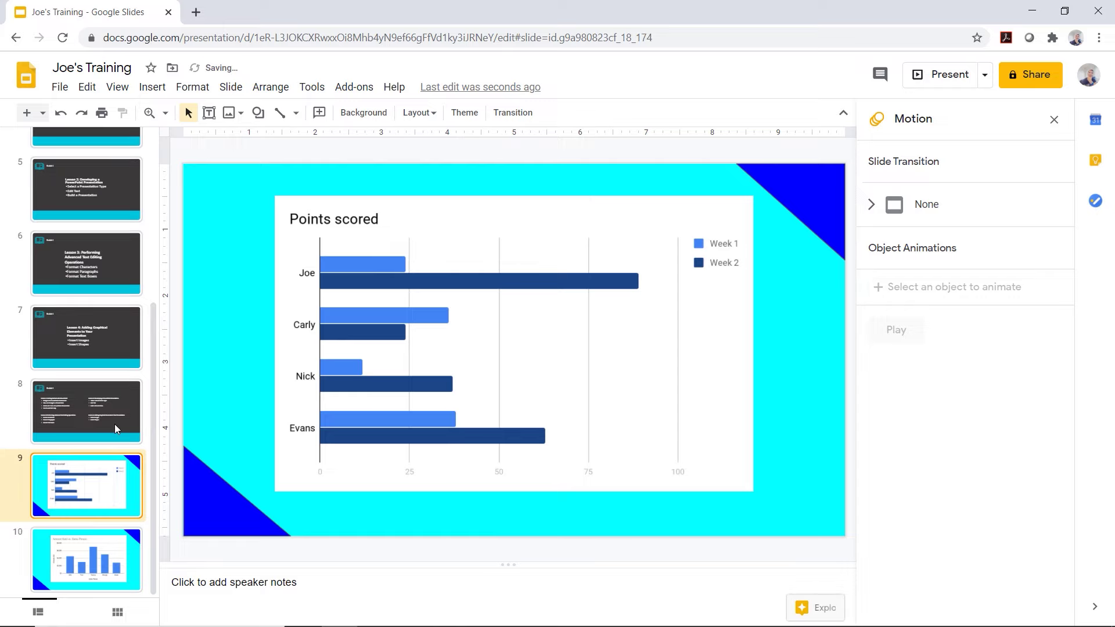
{"action": "scroll", "coordinate": [114, 424], "scroll_direction": "up", "scroll_amount": 5}
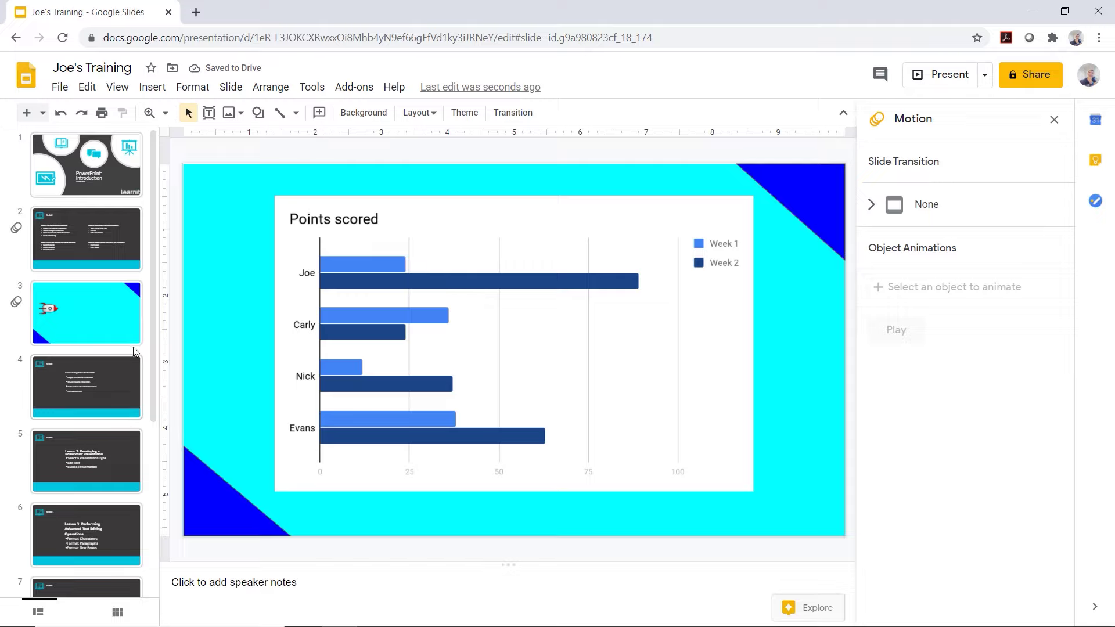
Present the deck full screen and jump back to slide 1, PowerPoint Introduction
{"action": "left_click", "coordinate": [949, 74]}
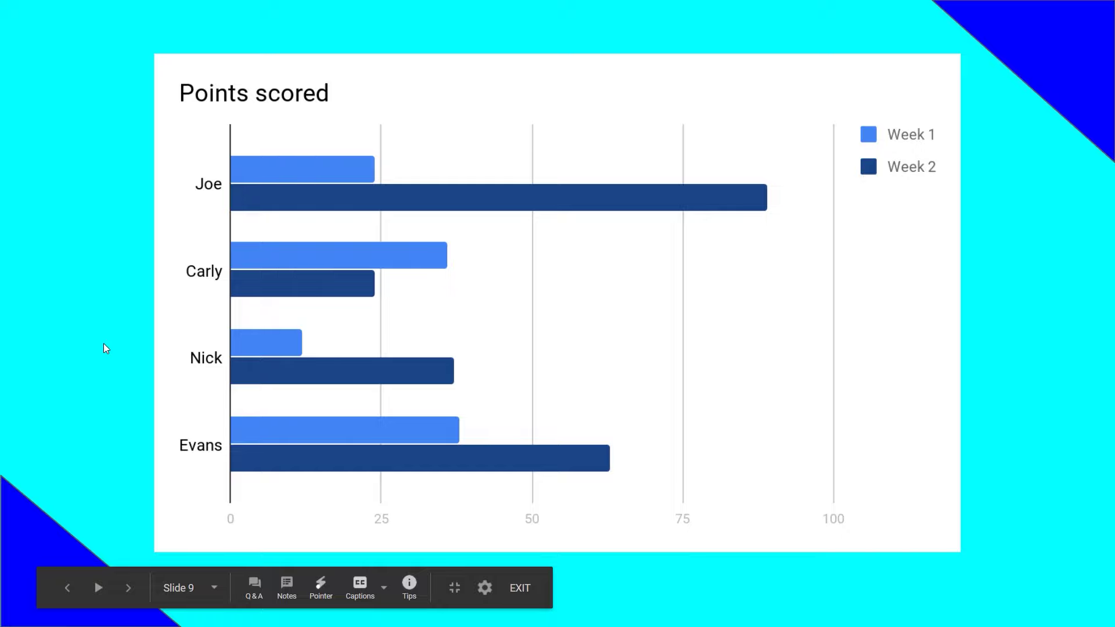
{"action": "left_click", "coordinate": [186, 593]}
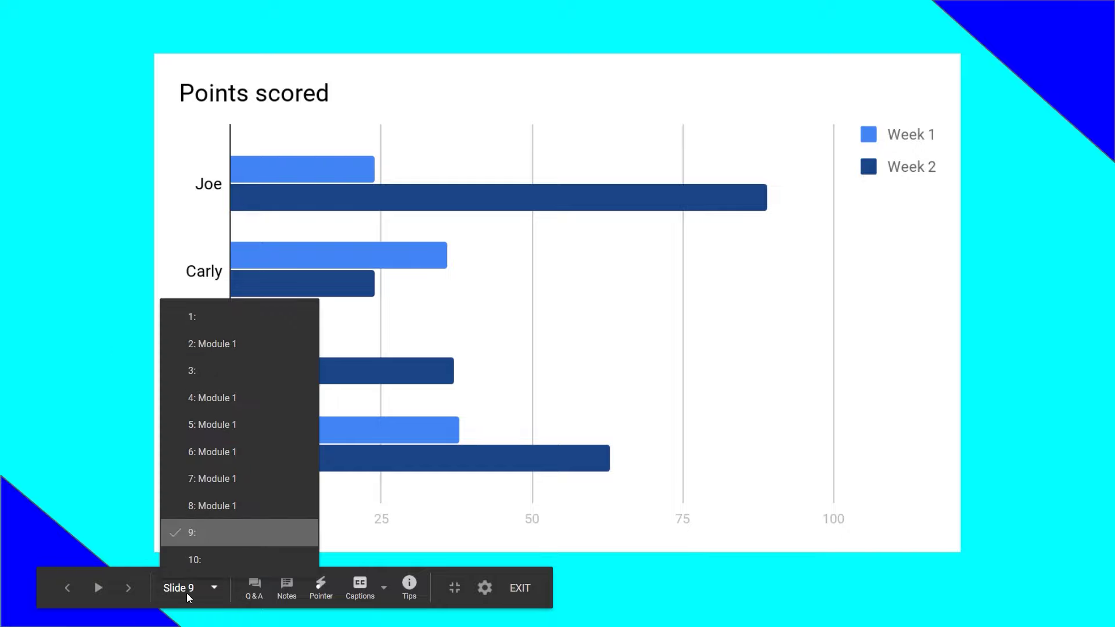
{"action": "left_click", "coordinate": [232, 317]}
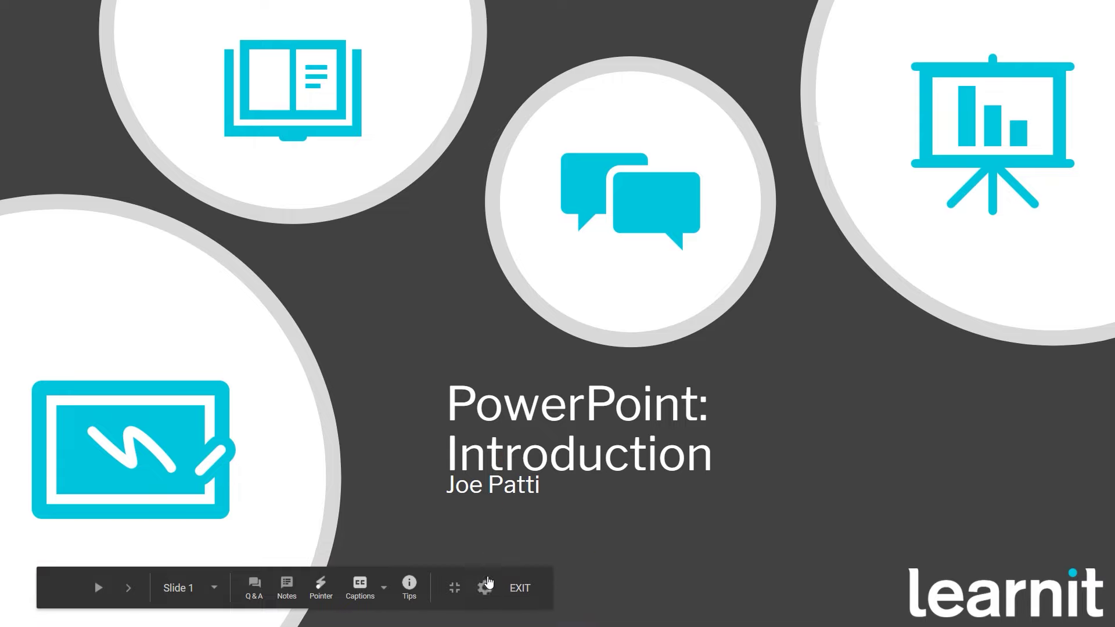
Turn on auto-advance with a timed interval and start the slideshow playing automatically
{"action": "left_click", "coordinate": [485, 589]}
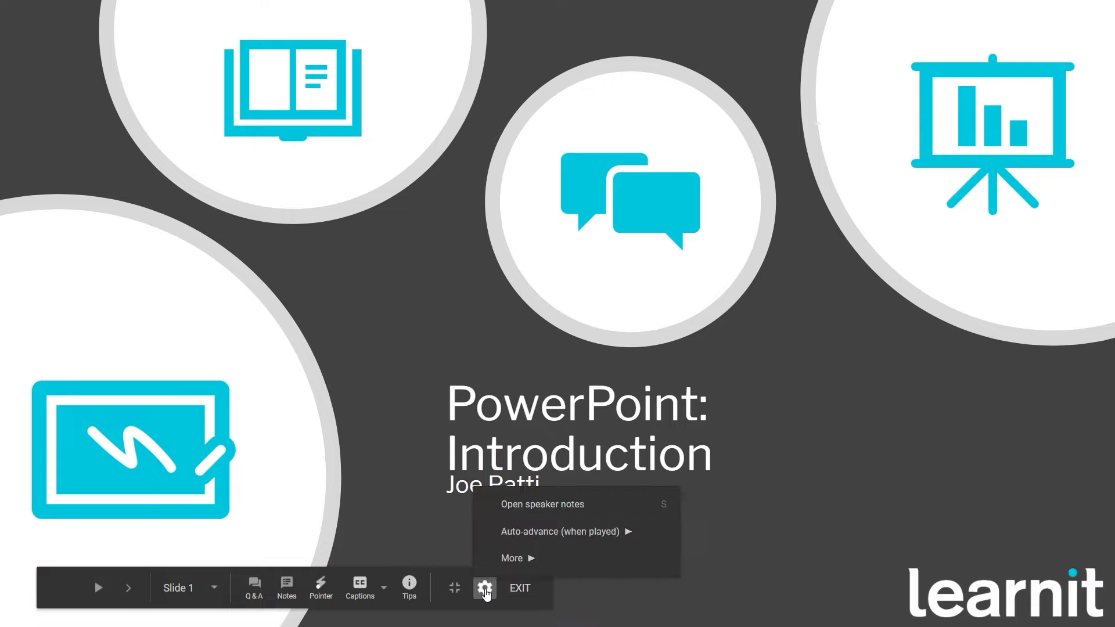
{"action": "mouse_move", "coordinate": [565, 531]}
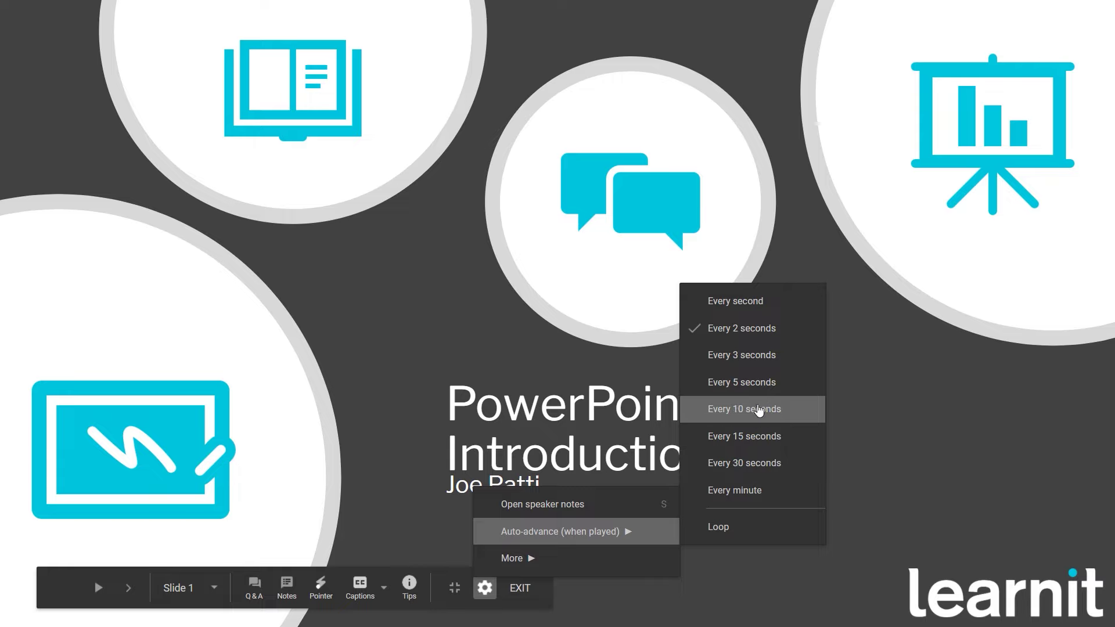
{"action": "left_click", "coordinate": [755, 356]}
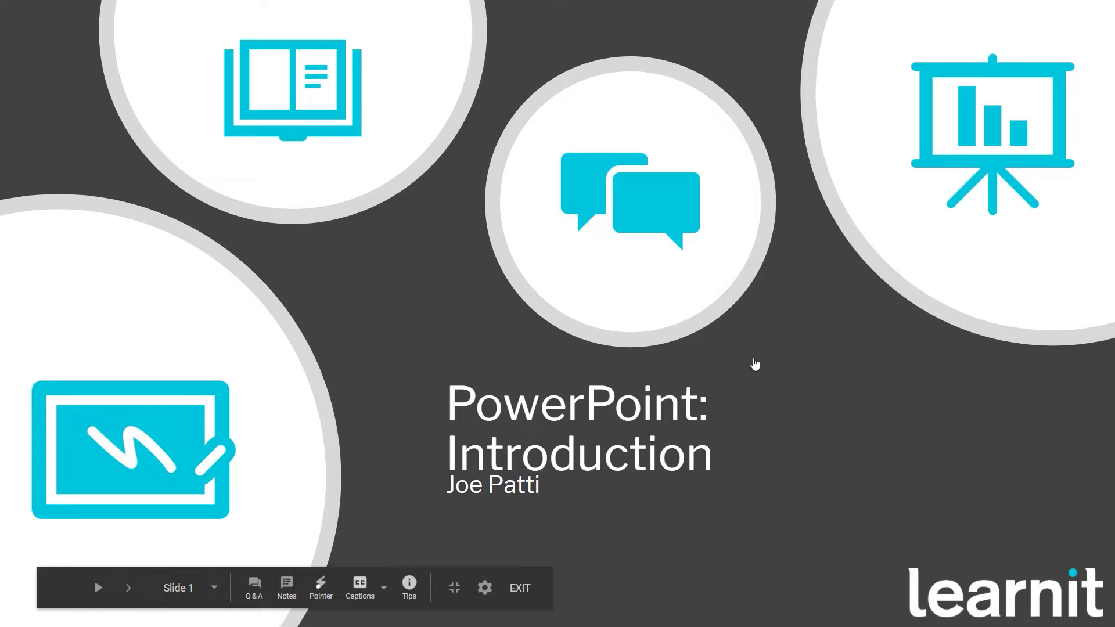
{"action": "left_click", "coordinate": [98, 588]}
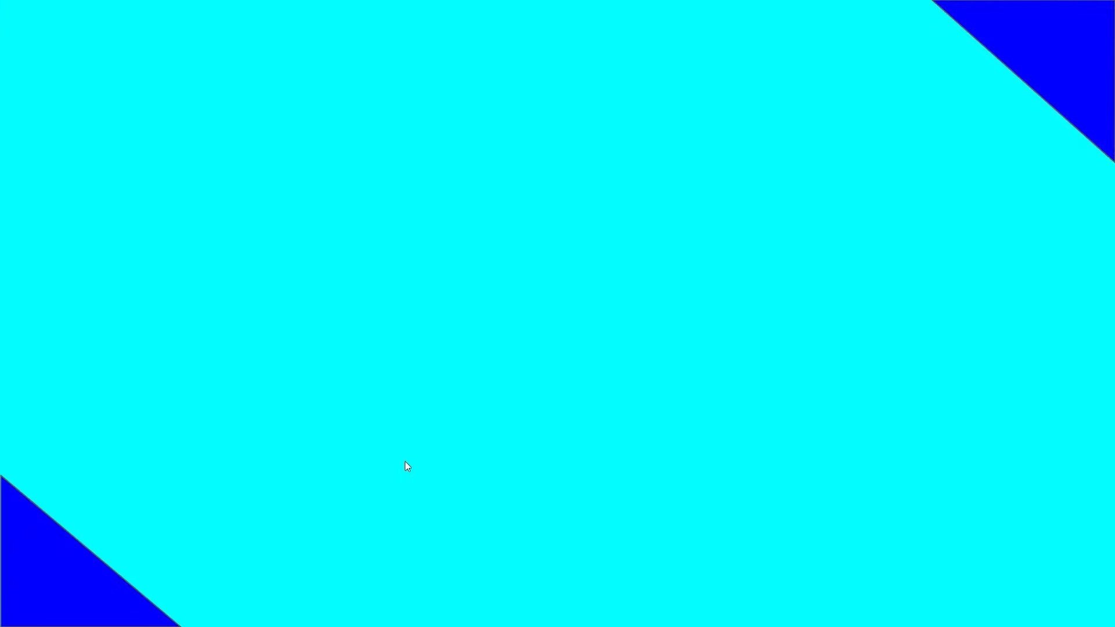
Leave the slideshow and select the rocket slide in the editor
{"action": "key", "text": "Right"}
{"action": "key", "text": "Escape"}
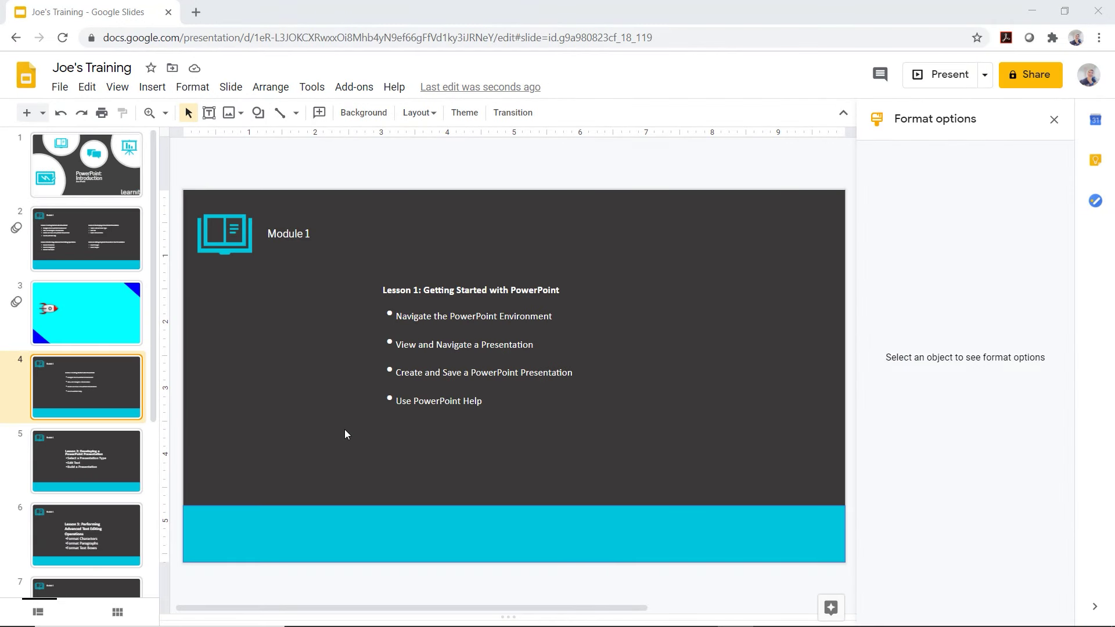
{"action": "left_click", "coordinate": [88, 333]}
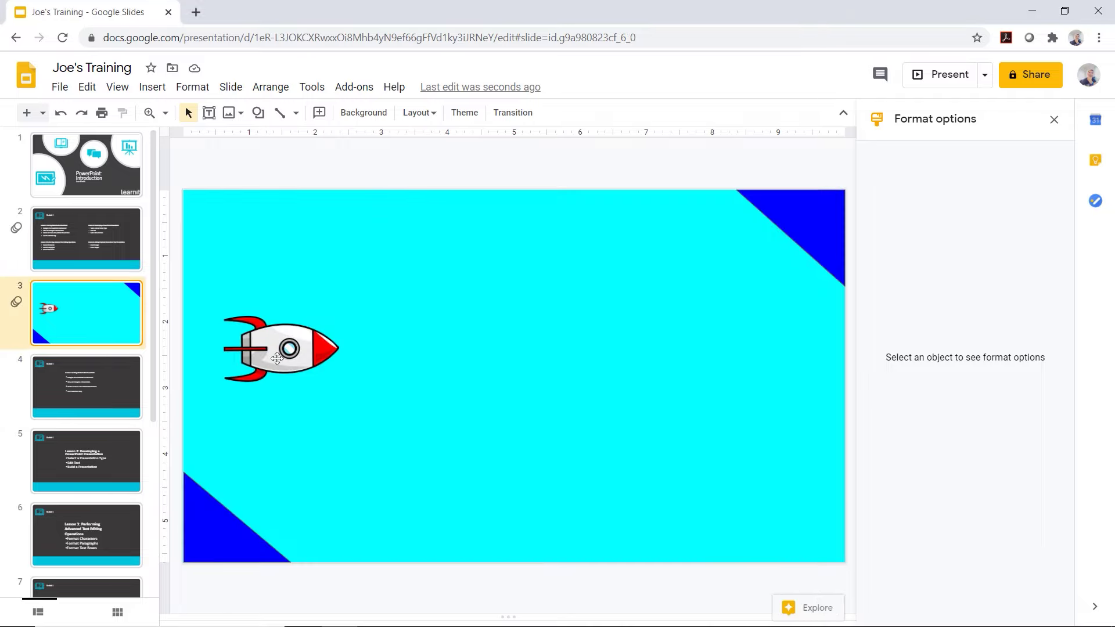
Bring up the Insert video window from the Insert menu
{"action": "left_click", "coordinate": [153, 88]}
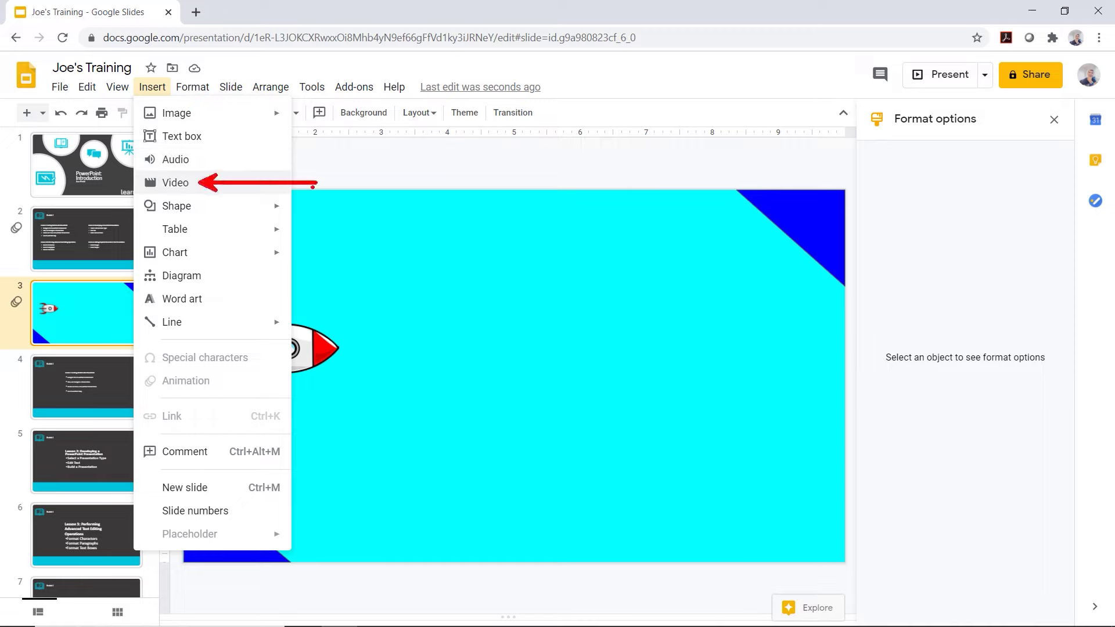
{"action": "key", "text": "Escape"}
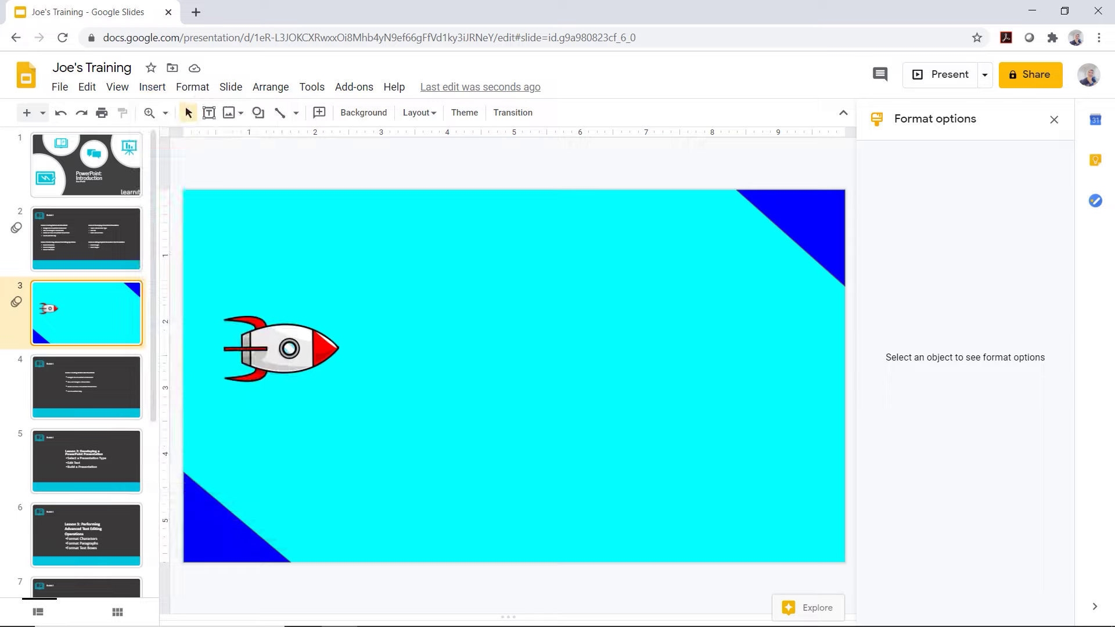
{"action": "left_click", "coordinate": [152, 88]}
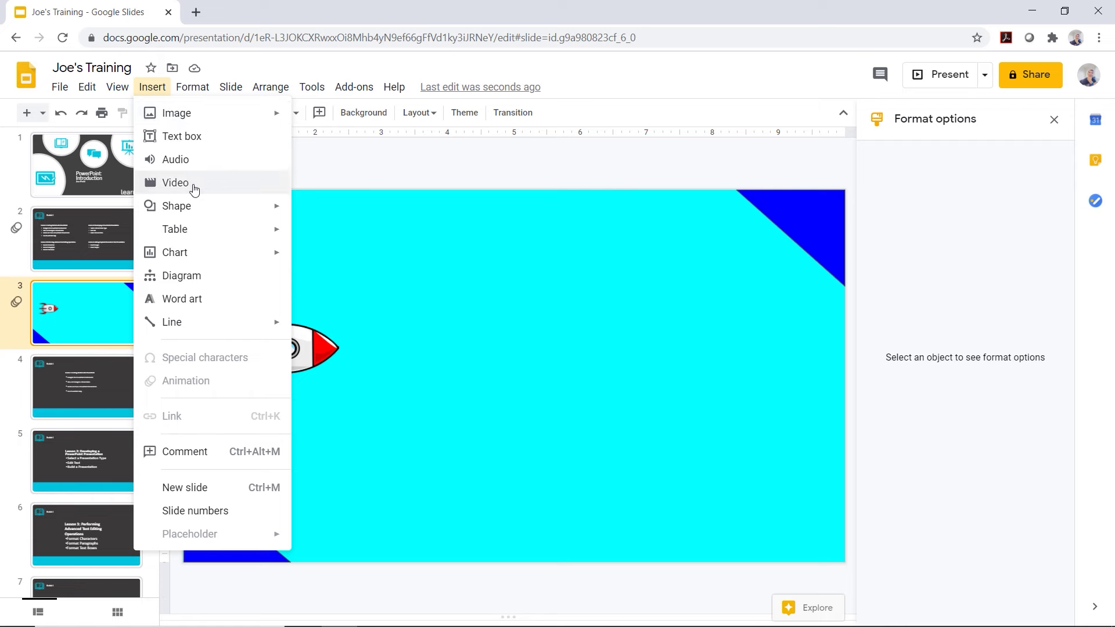
{"action": "left_click", "coordinate": [193, 183]}
Search YouTube for '10 second puppy video' and insert '30 Seconds of Puppy Playtime!'
{"action": "left_click", "coordinate": [204, 173]}
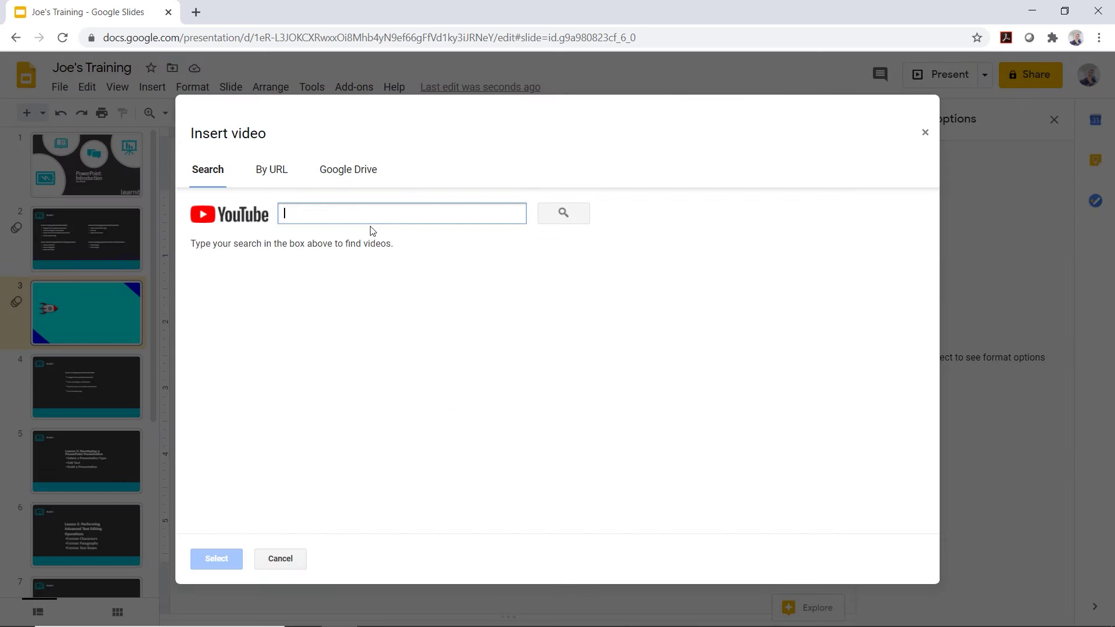
{"action": "type", "text": "10 sec"}
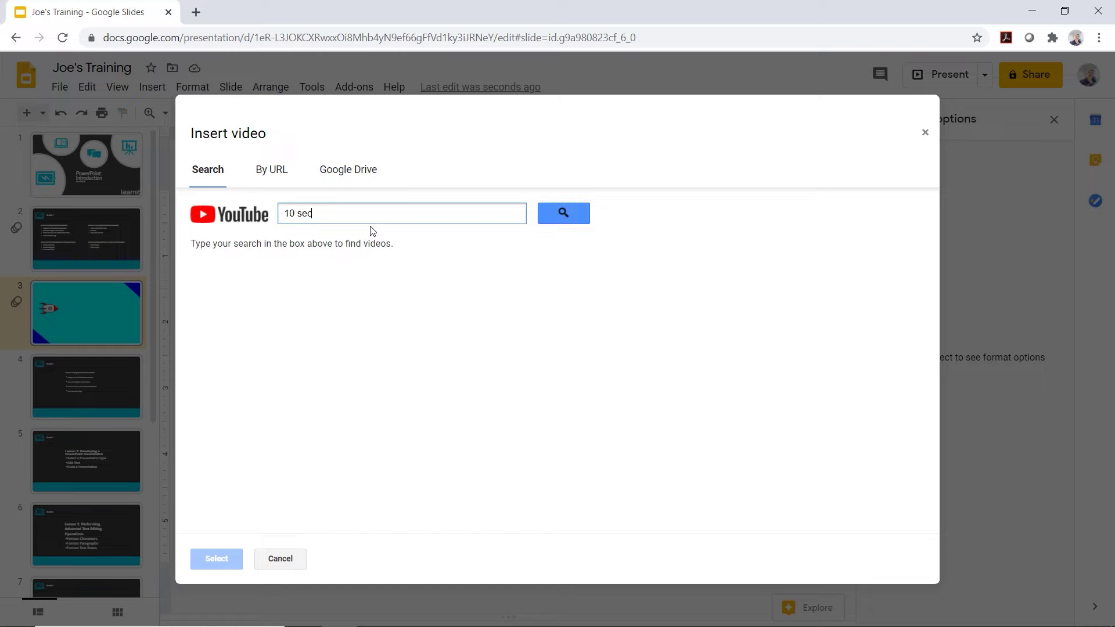
{"action": "type", "text": "ond puppy"}
{"action": "type", "text": " video"}
{"action": "left_click", "coordinate": [549, 212]}
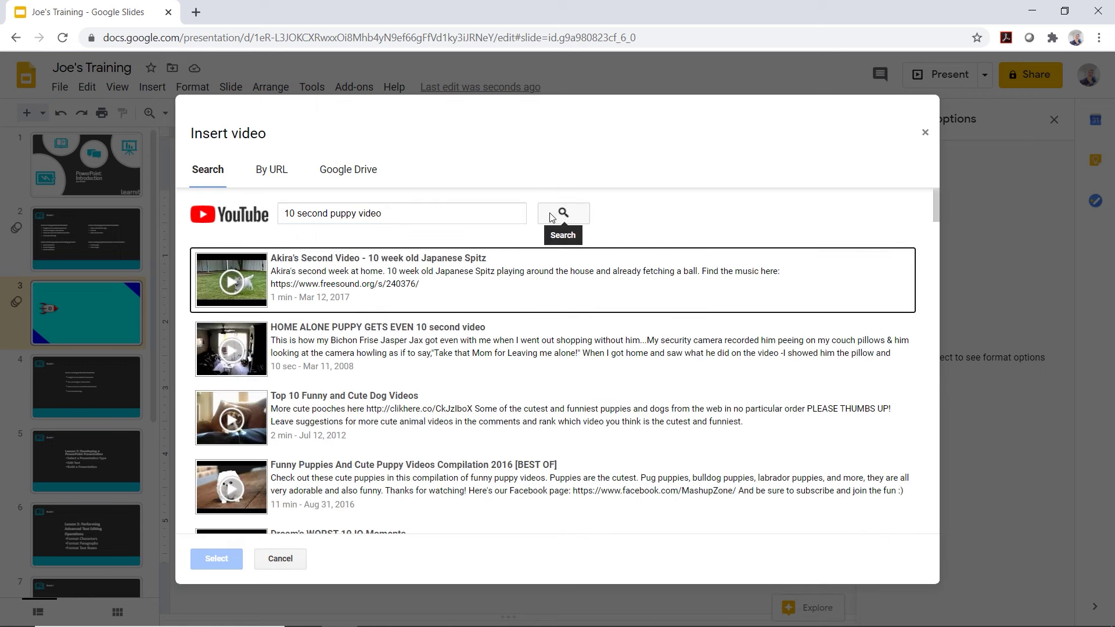
{"action": "scroll", "coordinate": [360, 327], "scroll_direction": "down", "scroll_amount": 2}
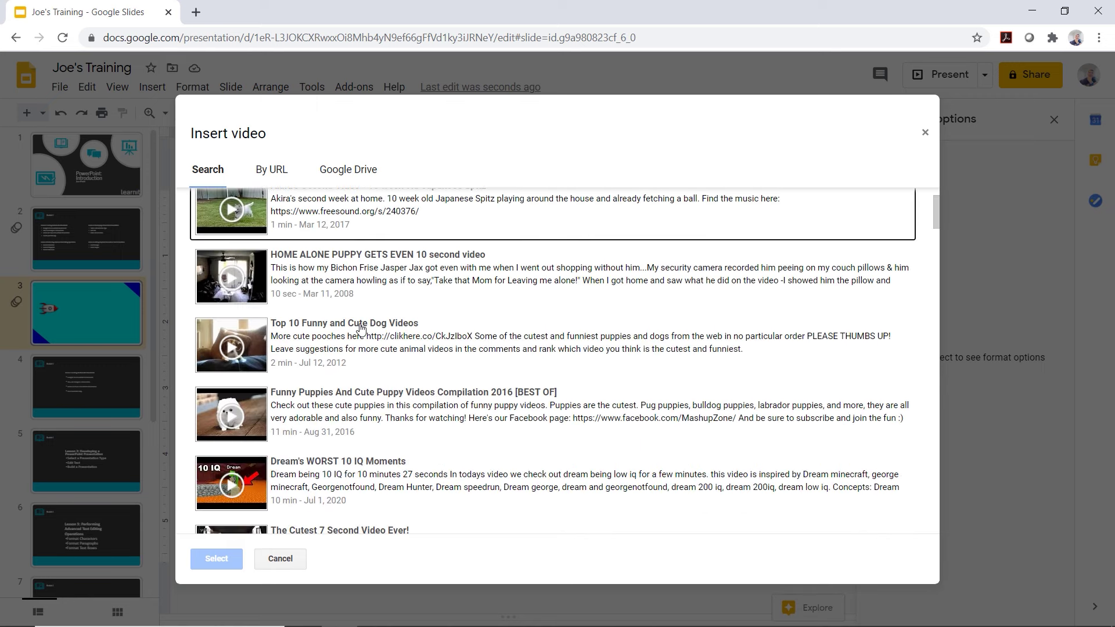
{"action": "scroll", "coordinate": [360, 327], "scroll_direction": "down", "scroll_amount": 2}
{"action": "scroll", "coordinate": [360, 327], "scroll_direction": "down", "scroll_amount": 1}
{"action": "scroll", "coordinate": [360, 327], "scroll_direction": "down", "scroll_amount": 1}
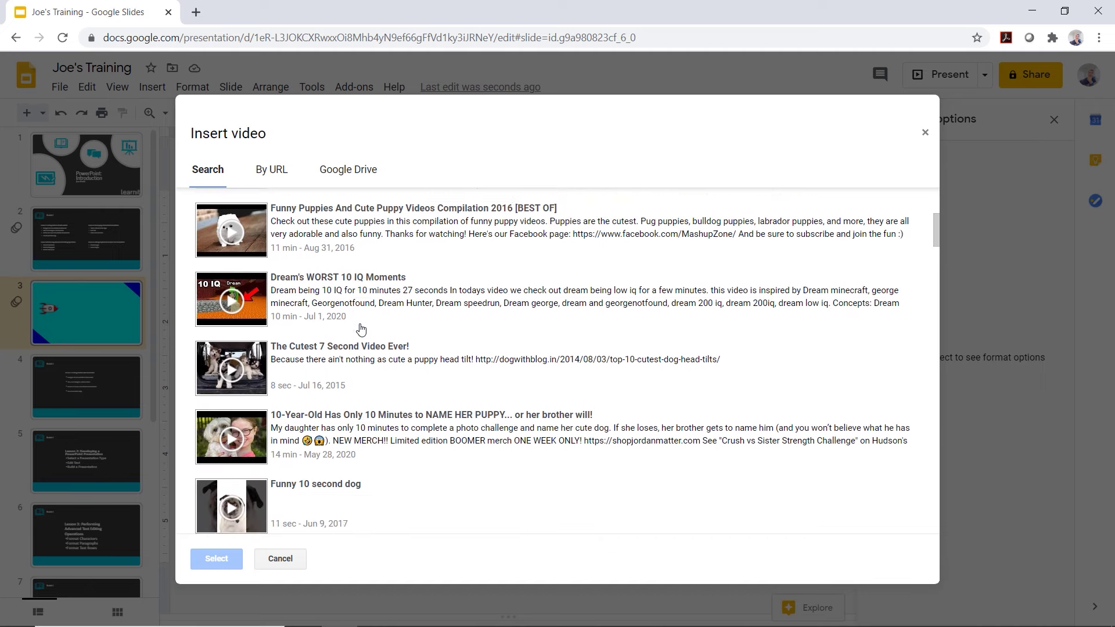
{"action": "scroll", "coordinate": [360, 327], "scroll_direction": "down", "scroll_amount": 2}
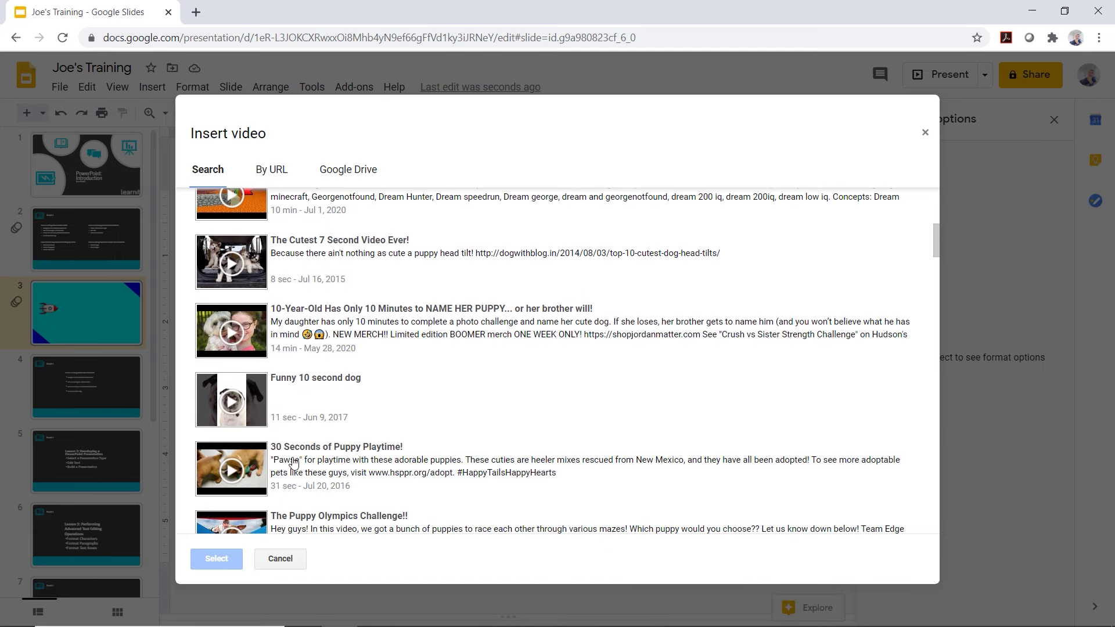
{"action": "left_click", "coordinate": [277, 465]}
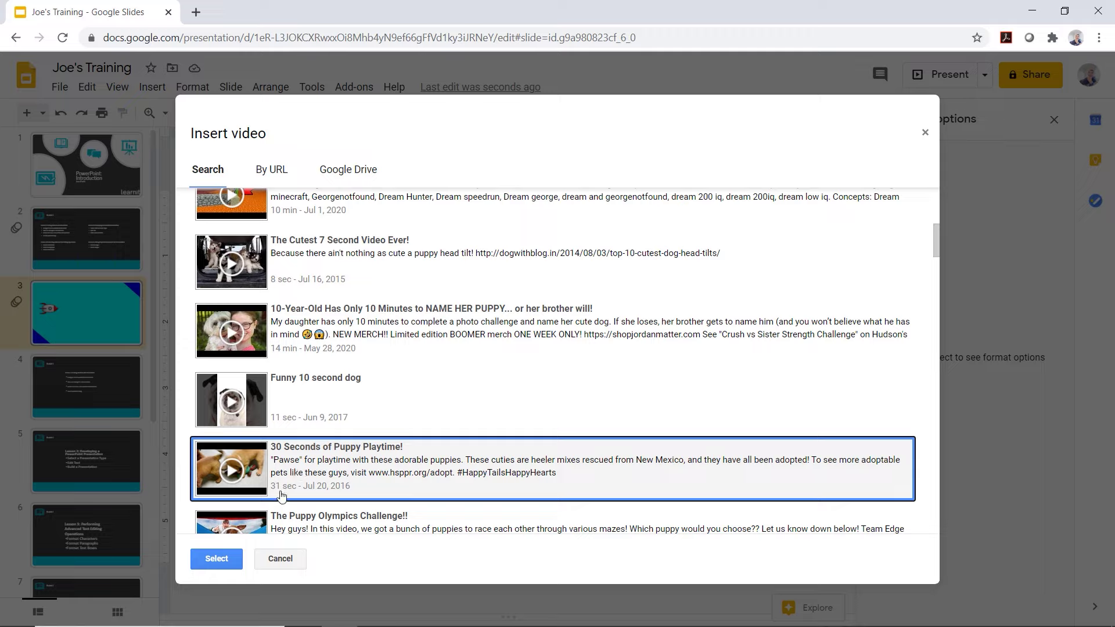
{"action": "left_click", "coordinate": [232, 559]}
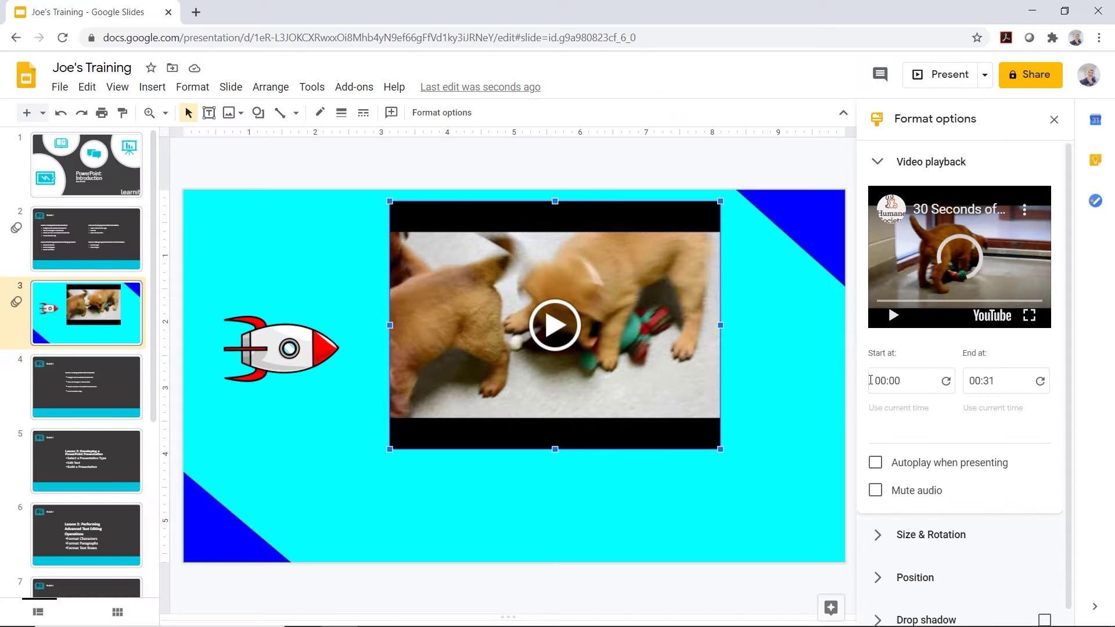
Change the video's End at time from 00:31 to 00:11 under Video playback
{"action": "left_click", "coordinate": [1002, 380]}
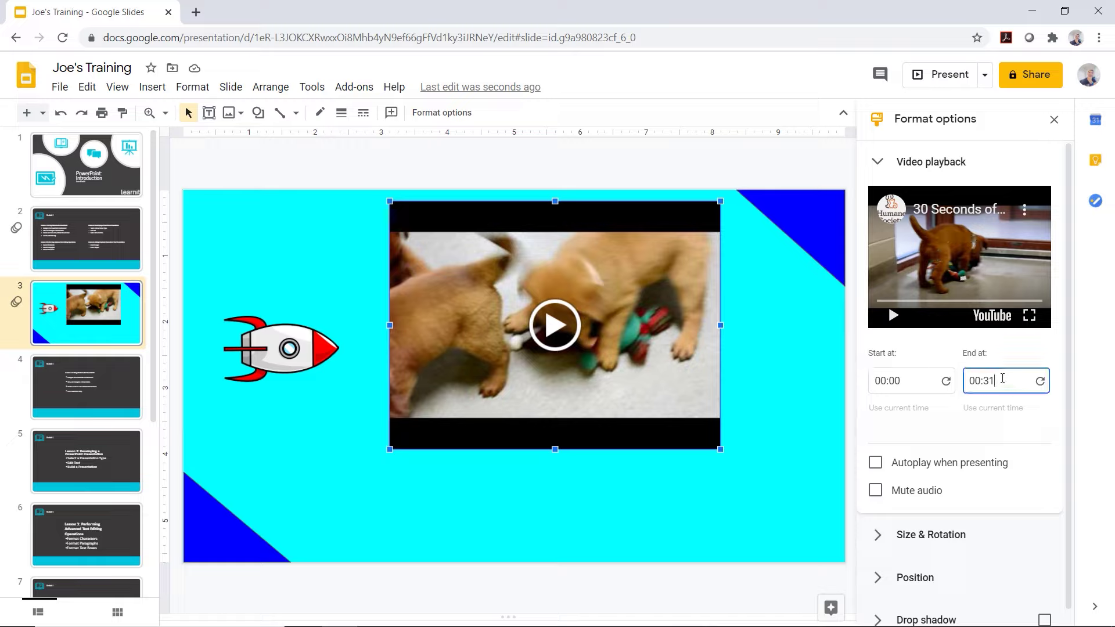
{"action": "key", "text": "BackSpace"}
{"action": "key", "text": "BackSpace"}
{"action": "type", "text": "11"}
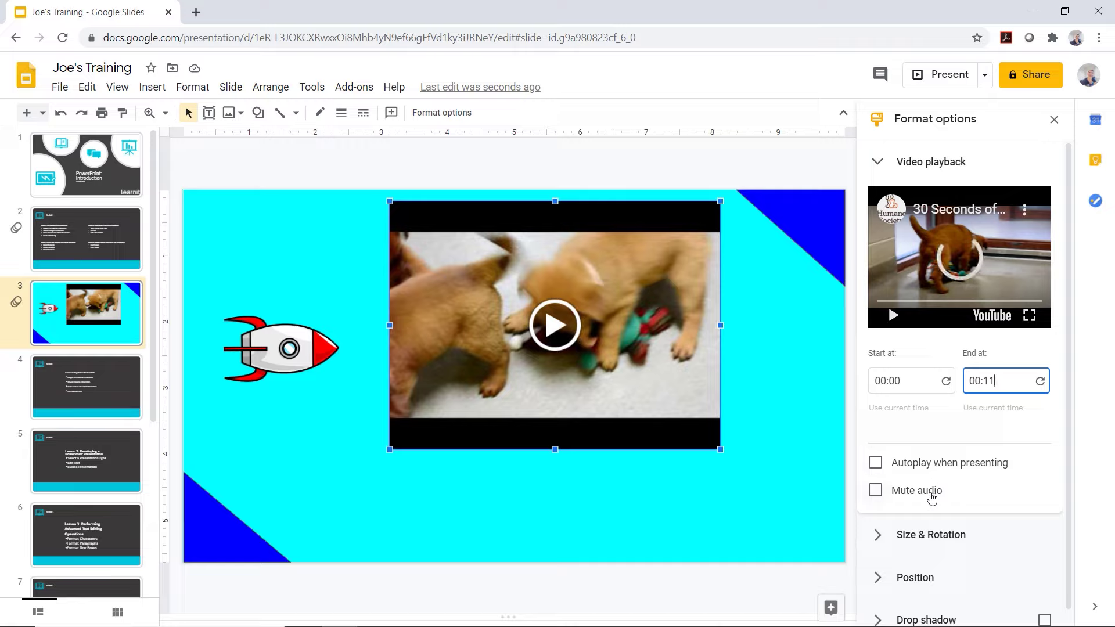
{"action": "scroll", "coordinate": [931, 498], "scroll_direction": "down", "scroll_amount": 1}
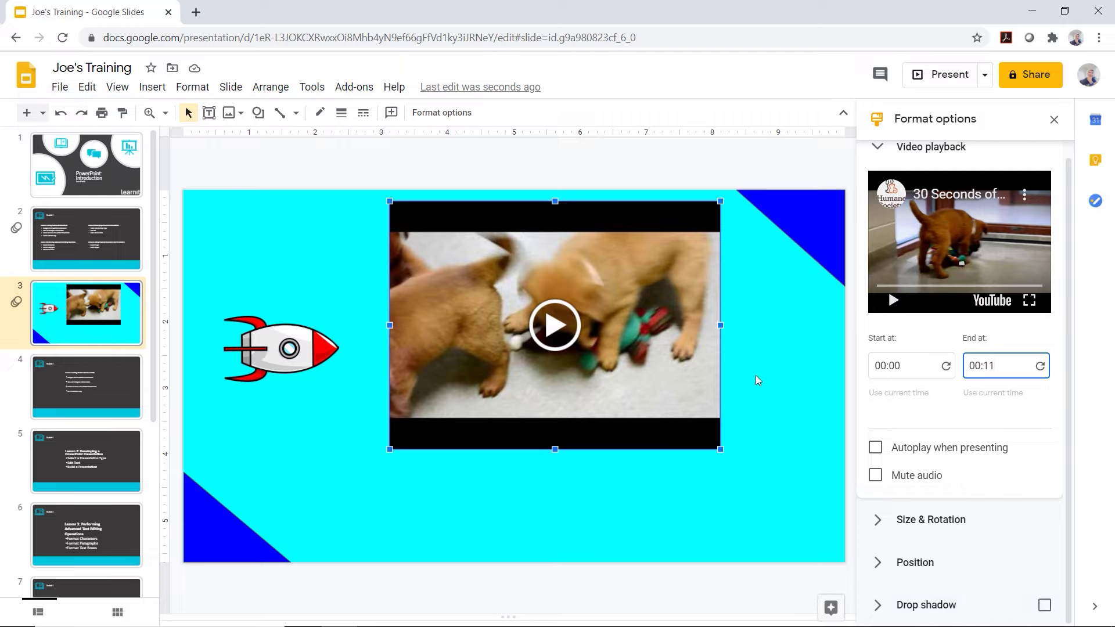
Play the puppy video on slide 3 to confirm it now stops at 00:11
{"action": "left_click", "coordinate": [744, 448]}
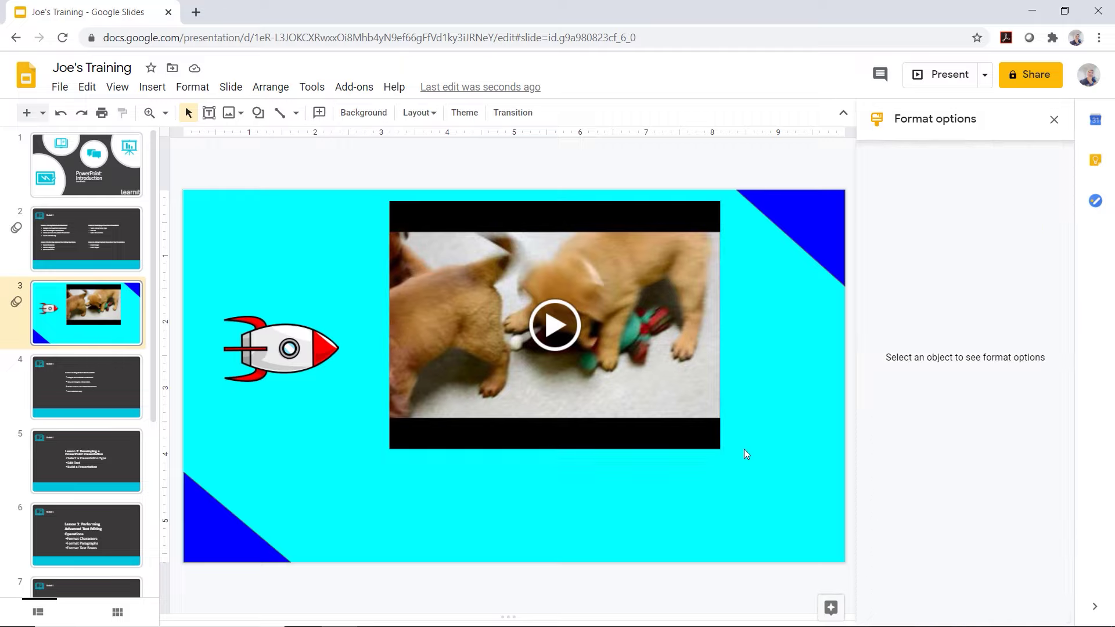
{"action": "left_click", "coordinate": [553, 325]}
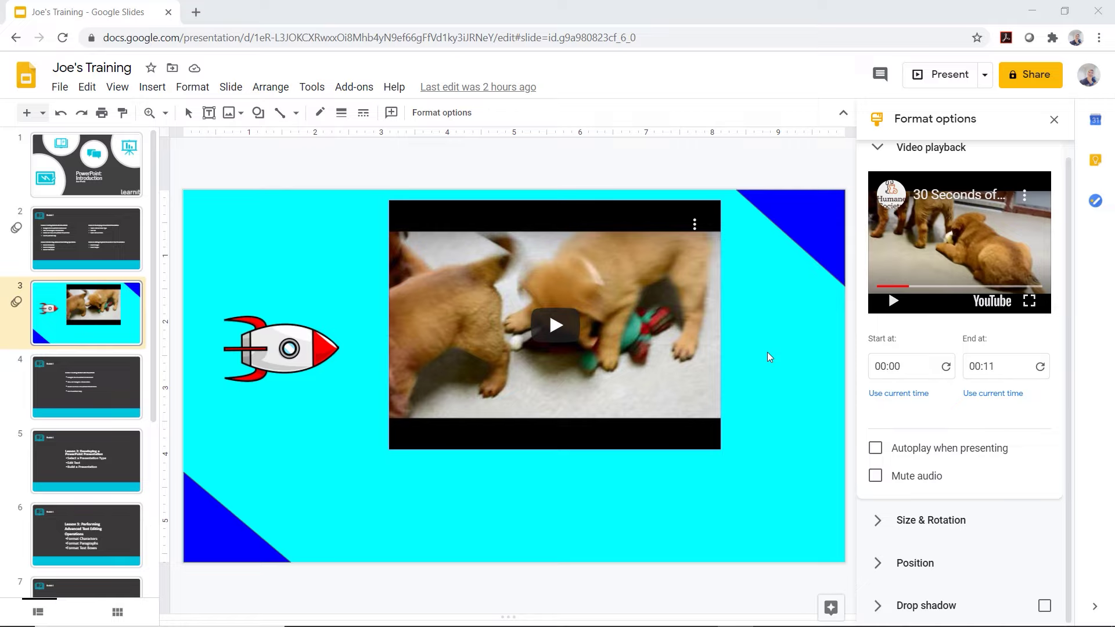
Present from the title slide with the laser pointer on, advance to Module 1, then exit
{"action": "left_click", "coordinate": [106, 169]}
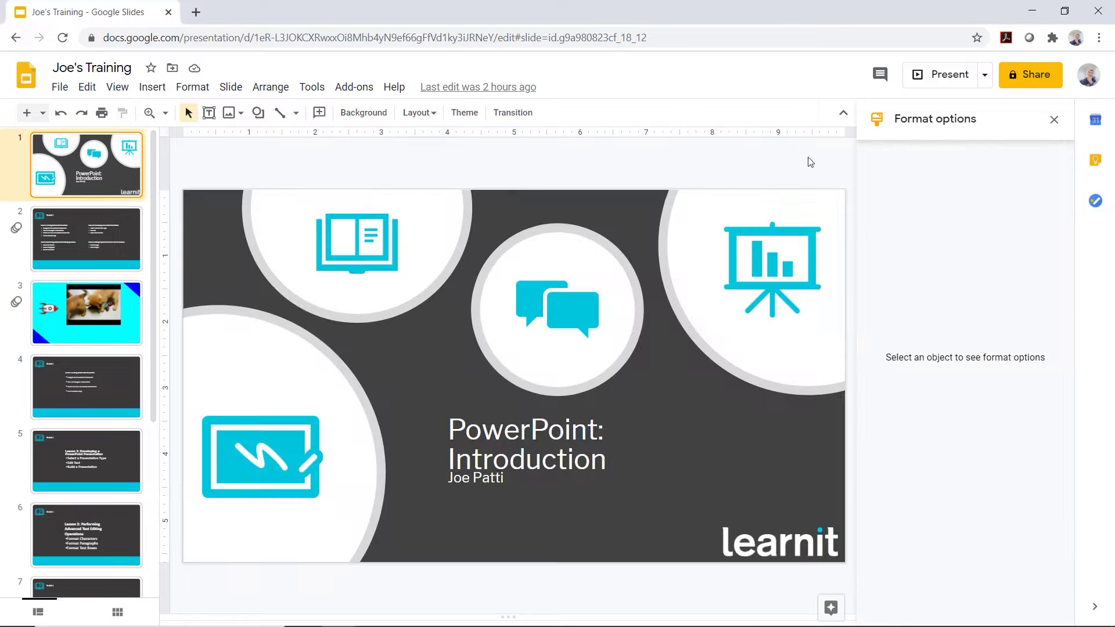
{"action": "left_click", "coordinate": [935, 87]}
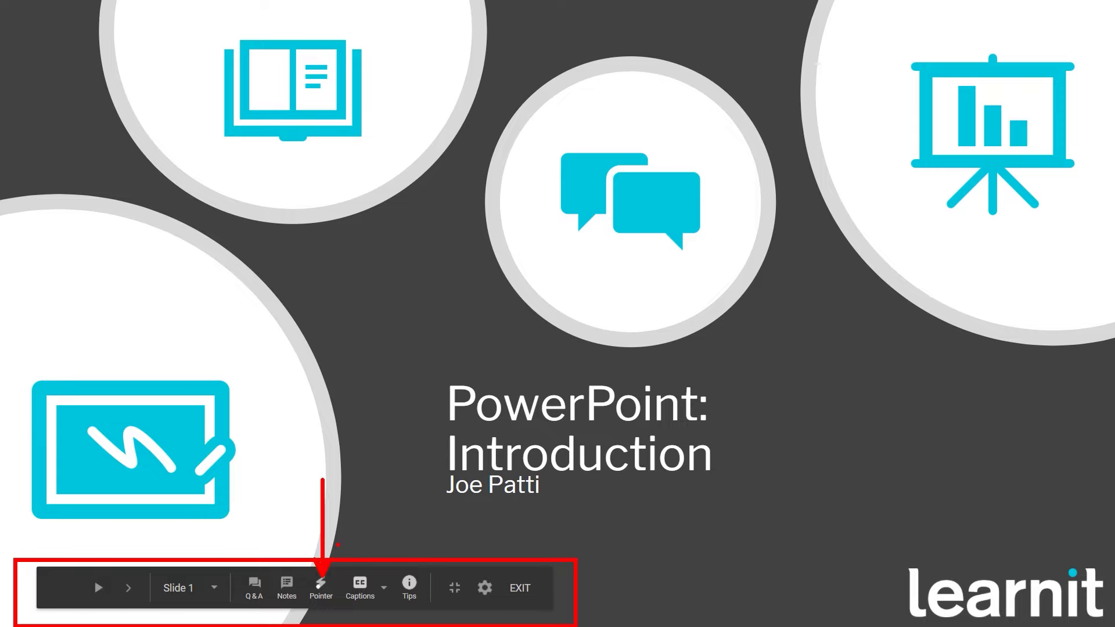
{"action": "left_click", "coordinate": [317, 602]}
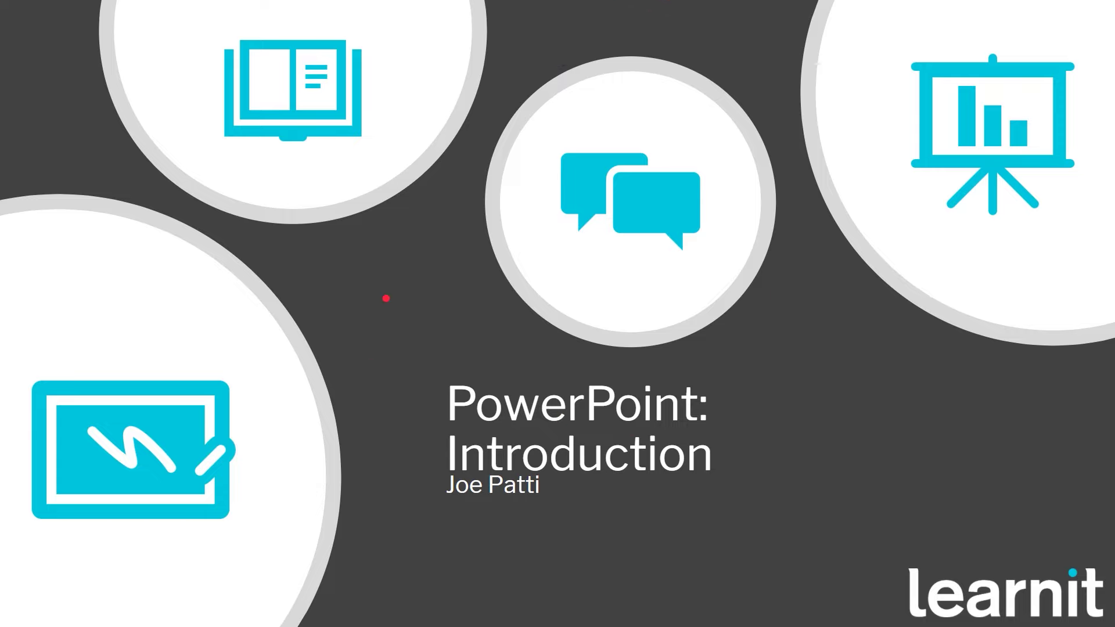
{"action": "key", "text": "Right"}
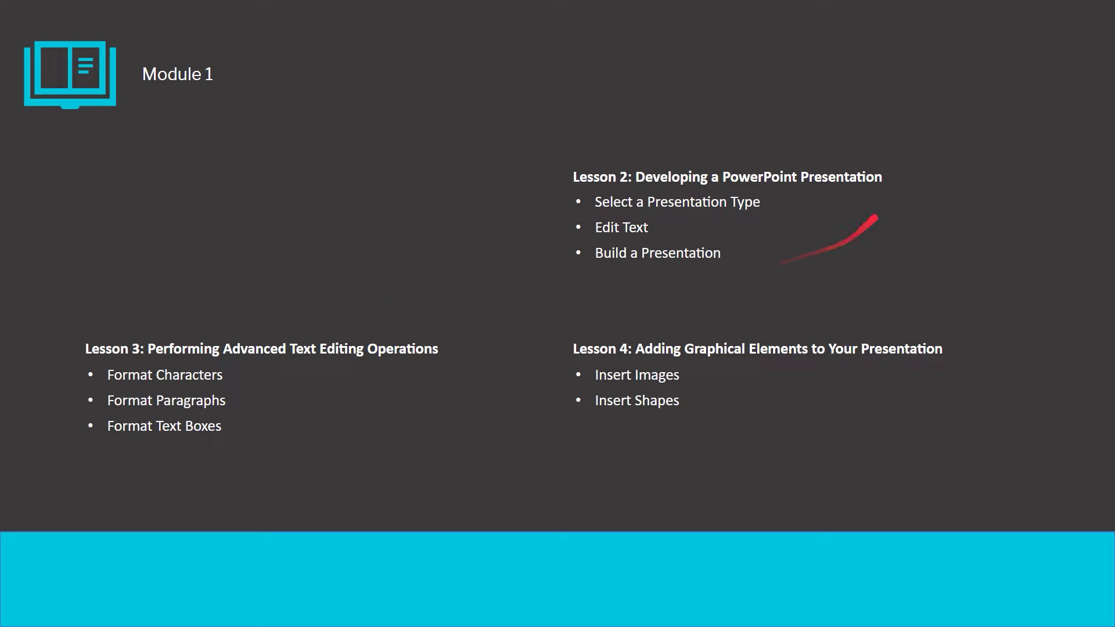
{"action": "key", "text": "Escape"}
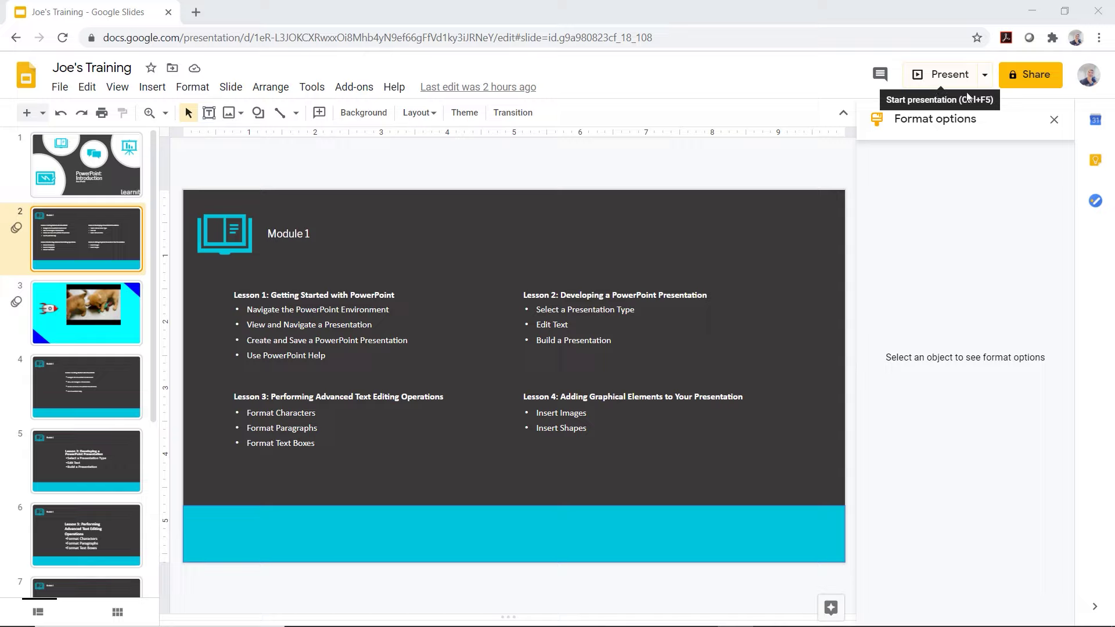
Start Presenter view on slide 2 from the Present button's dropdown
{"action": "left_click", "coordinate": [985, 84]}
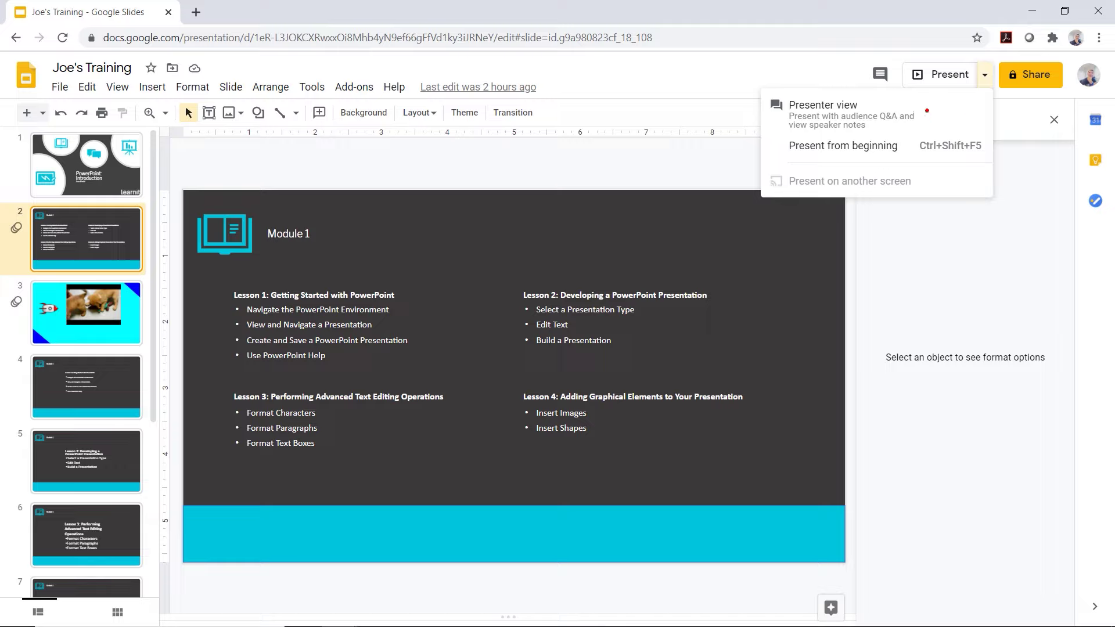
{"action": "left_click_drag", "start_coordinate": [927, 110], "coordinate": [966, 112]}
{"action": "left_click", "coordinate": [983, 77]}
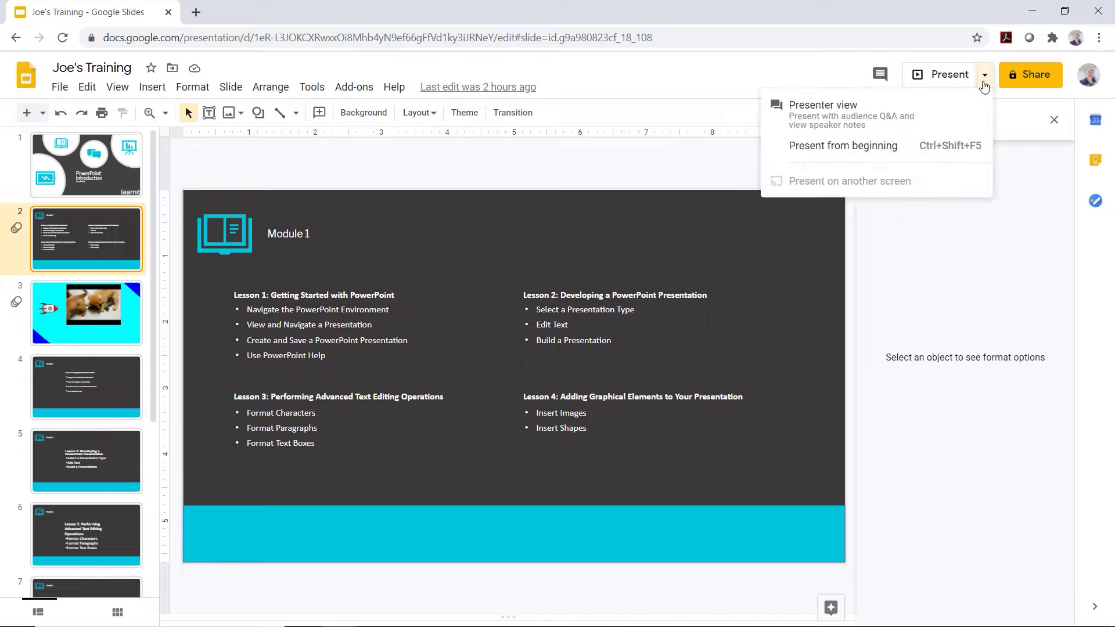
{"action": "left_click", "coordinate": [942, 113]}
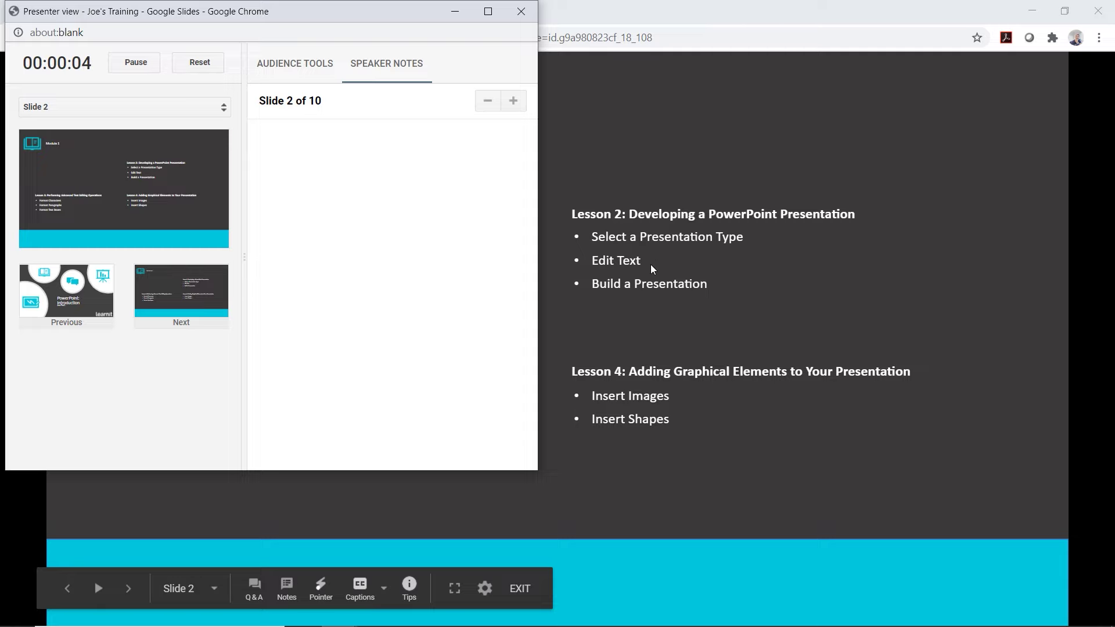
Move the Presenter view window aside and show the AUDIENCE TOOLS panel
{"action": "left_click_drag", "start_coordinate": [227, 17], "coordinate": [328, 68]}
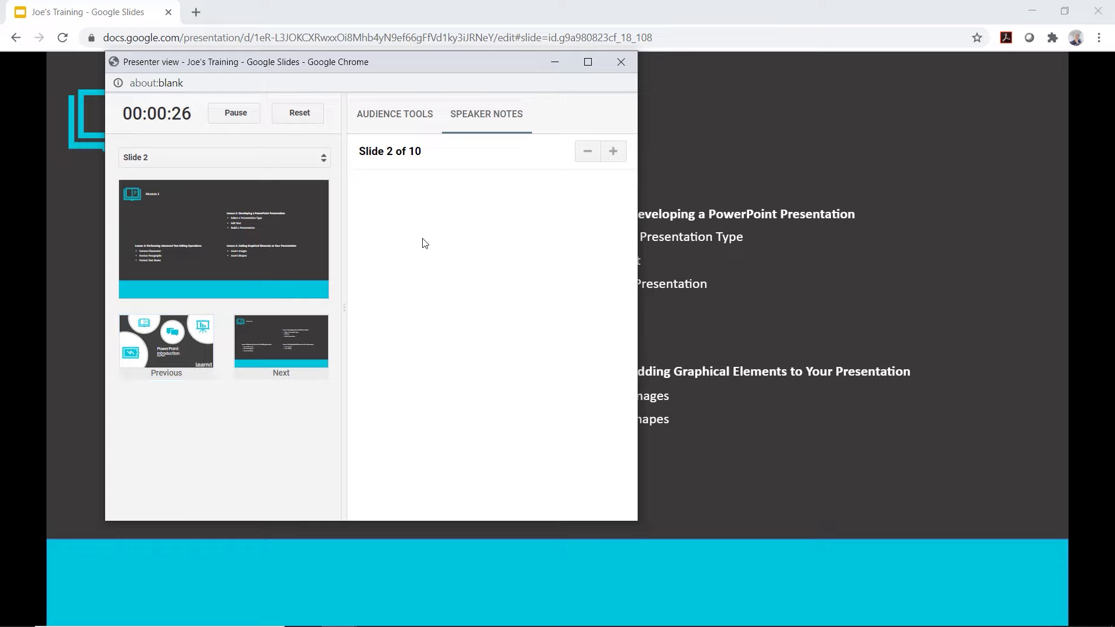
{"action": "left_click", "coordinate": [396, 118]}
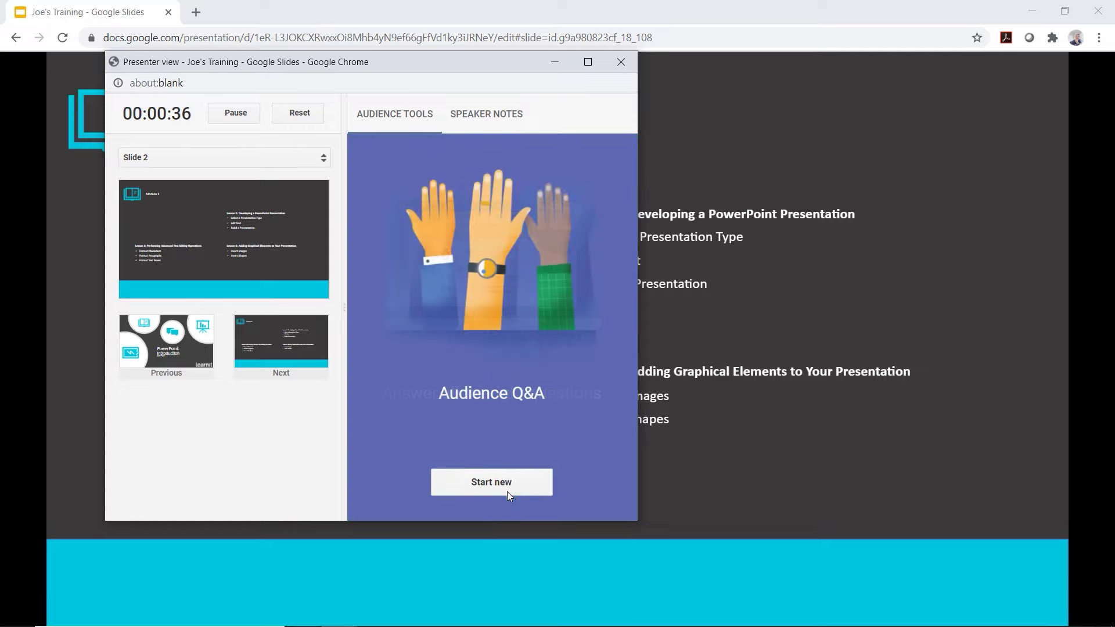
Start a new audience Q&A session and arrange the Presenter view and presentation windows
{"action": "left_click", "coordinate": [505, 491]}
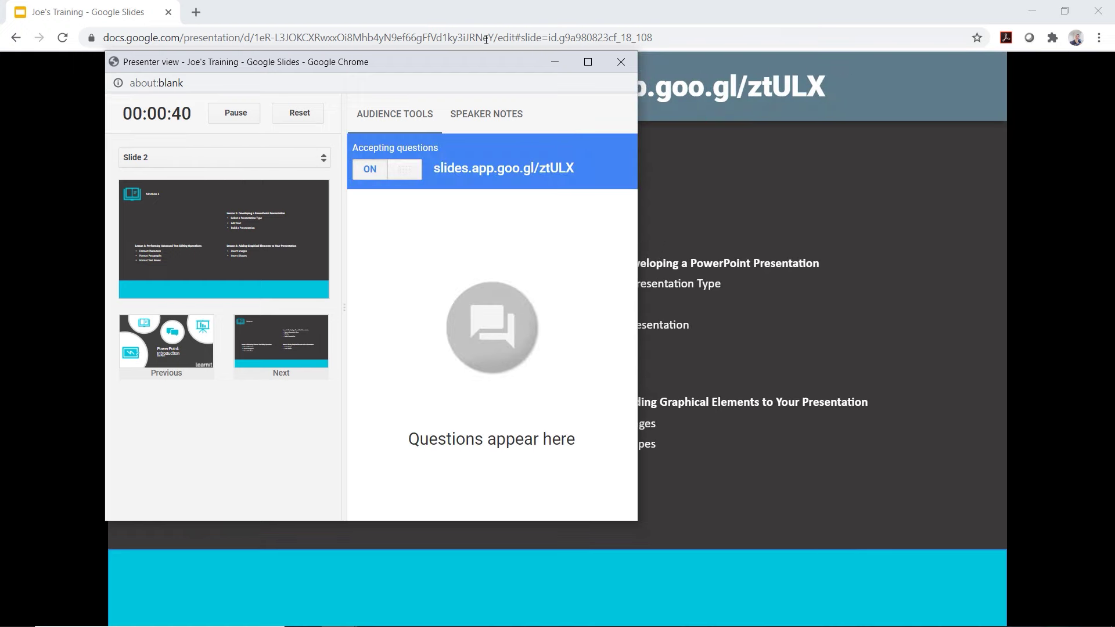
{"action": "left_click_drag", "start_coordinate": [475, 67], "coordinate": [371, 204]}
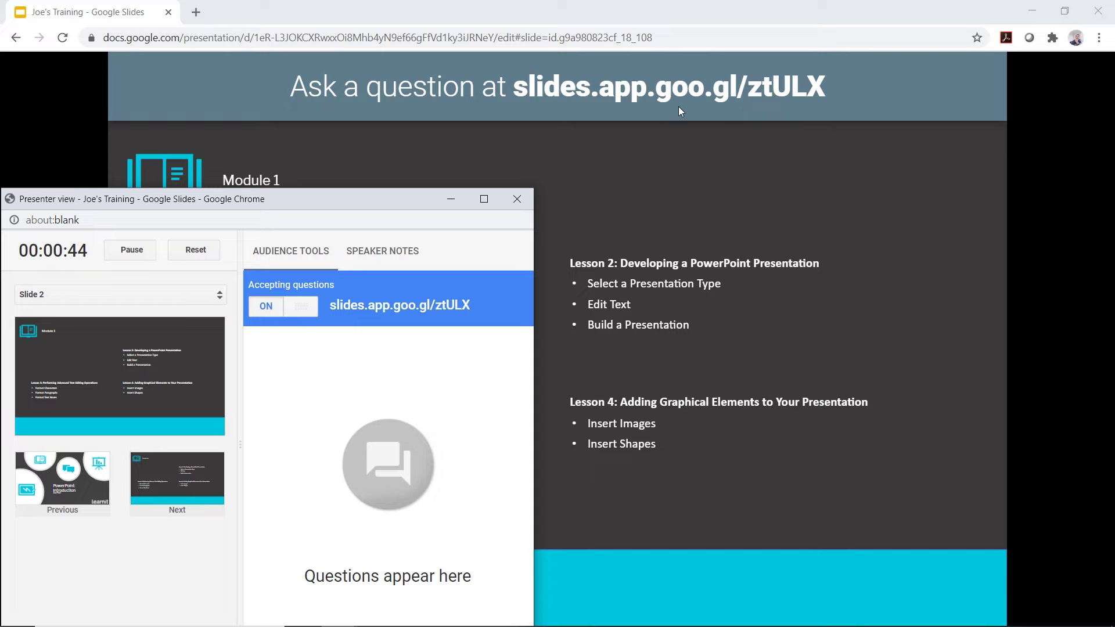
{"action": "left_click", "coordinate": [831, 84]}
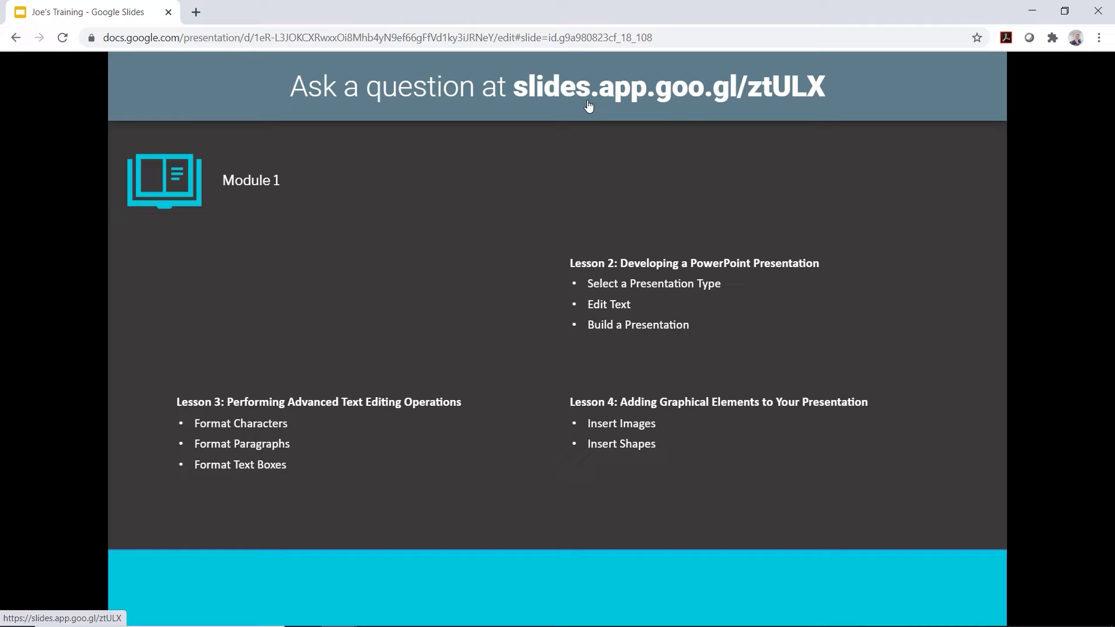
Reveal the Lesson 1 heading, then open a blank new tab alongside the presentation
{"action": "key", "text": "Right"}
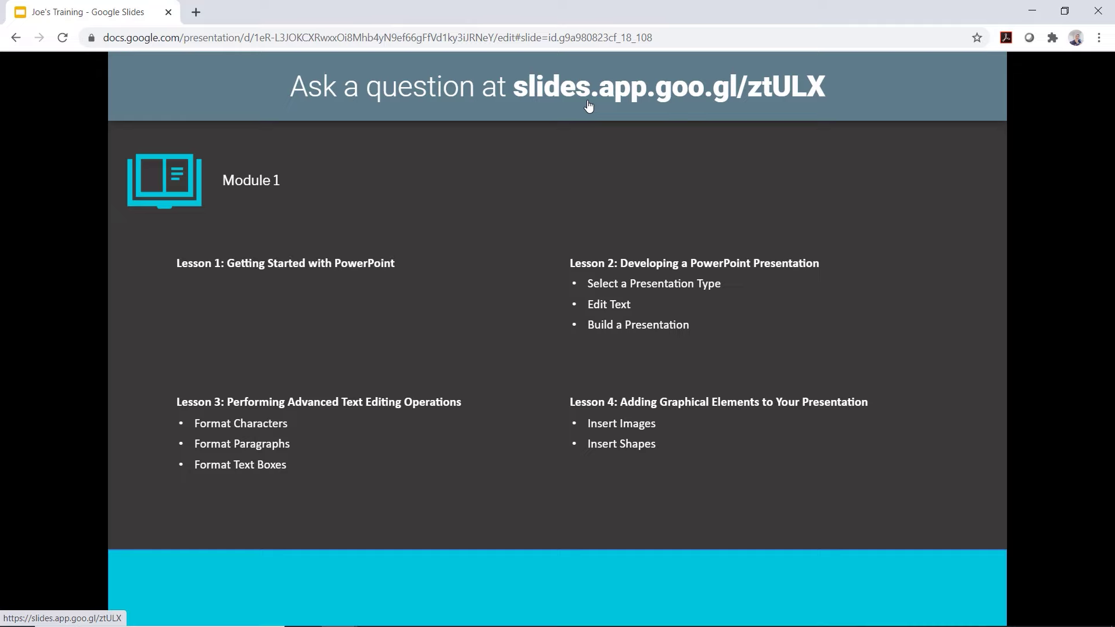
{"action": "left_click", "coordinate": [196, 13]}
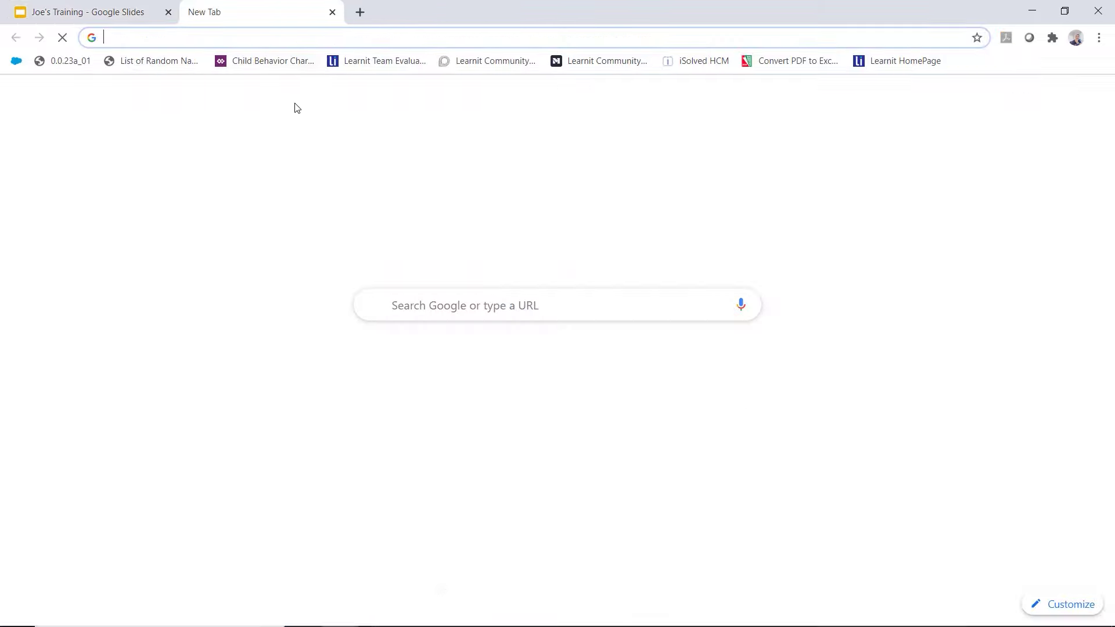
{"action": "left_click", "coordinate": [105, 13]}
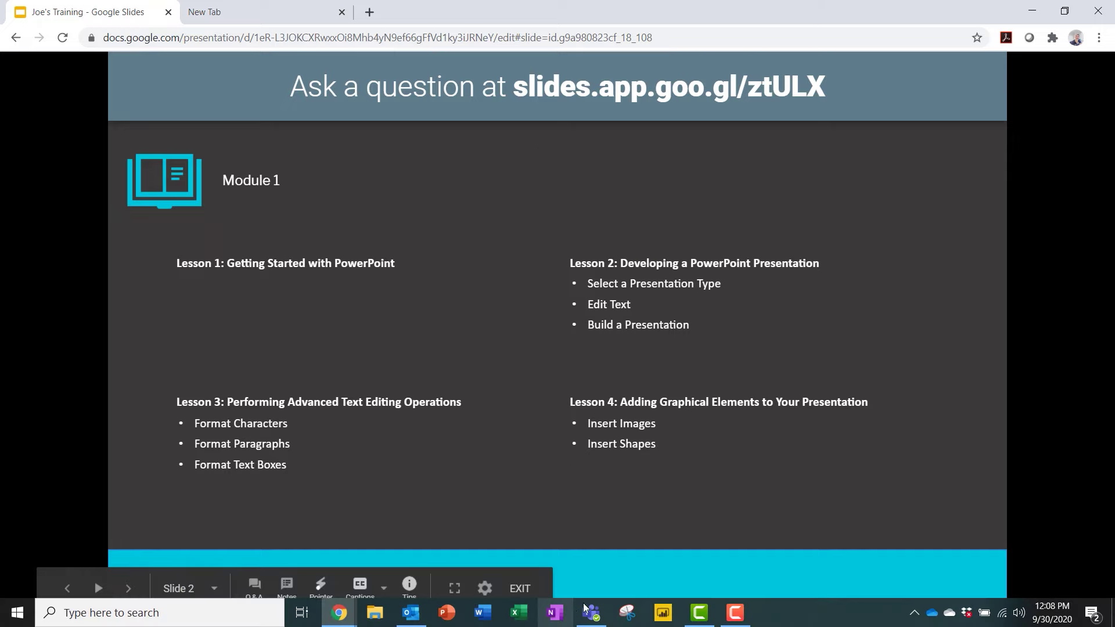
Open Presenter view's slides.app.goo.gl/ztULX question link in a new browser tab
{"action": "left_click", "coordinate": [339, 613]}
{"action": "mouse_move", "coordinate": [339, 612]}
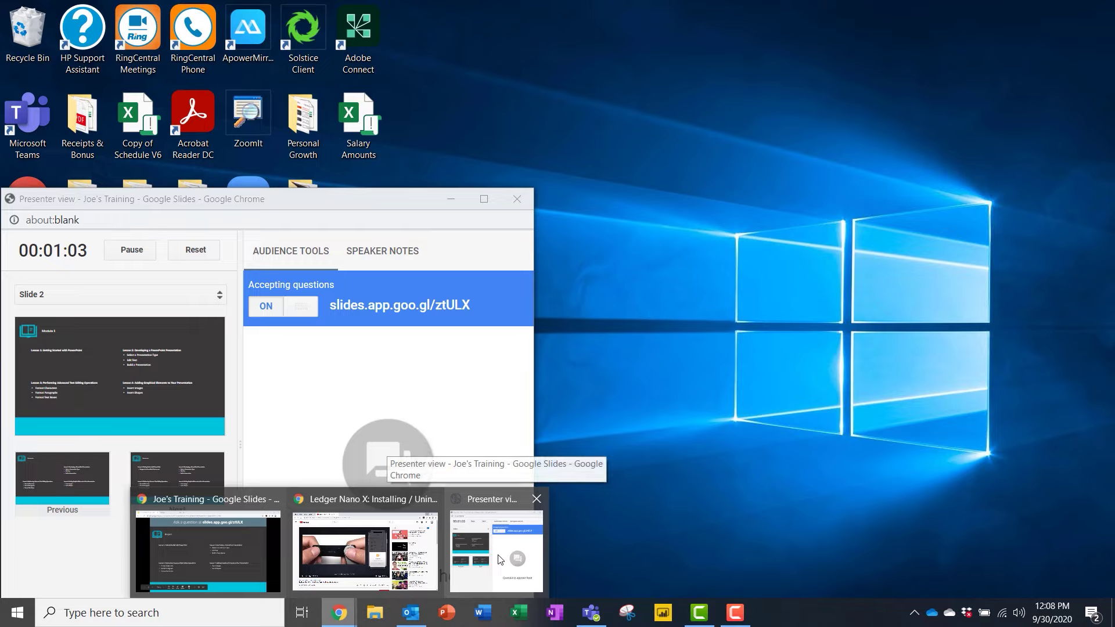
{"action": "left_click", "coordinate": [500, 559]}
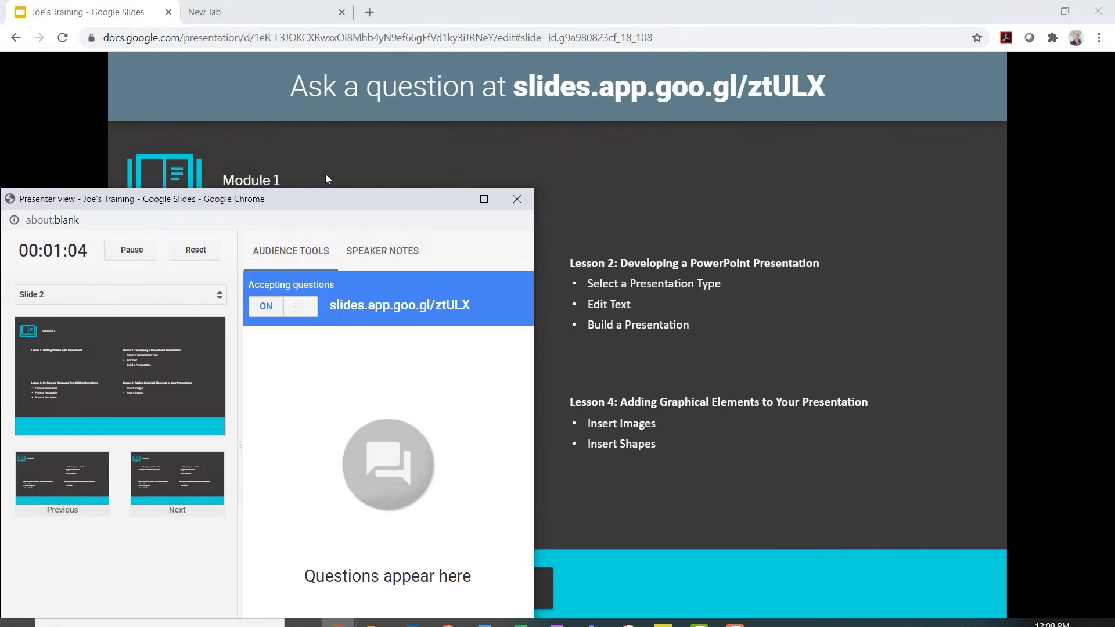
{"action": "left_click_drag", "start_coordinate": [313, 192], "coordinate": [316, 94]}
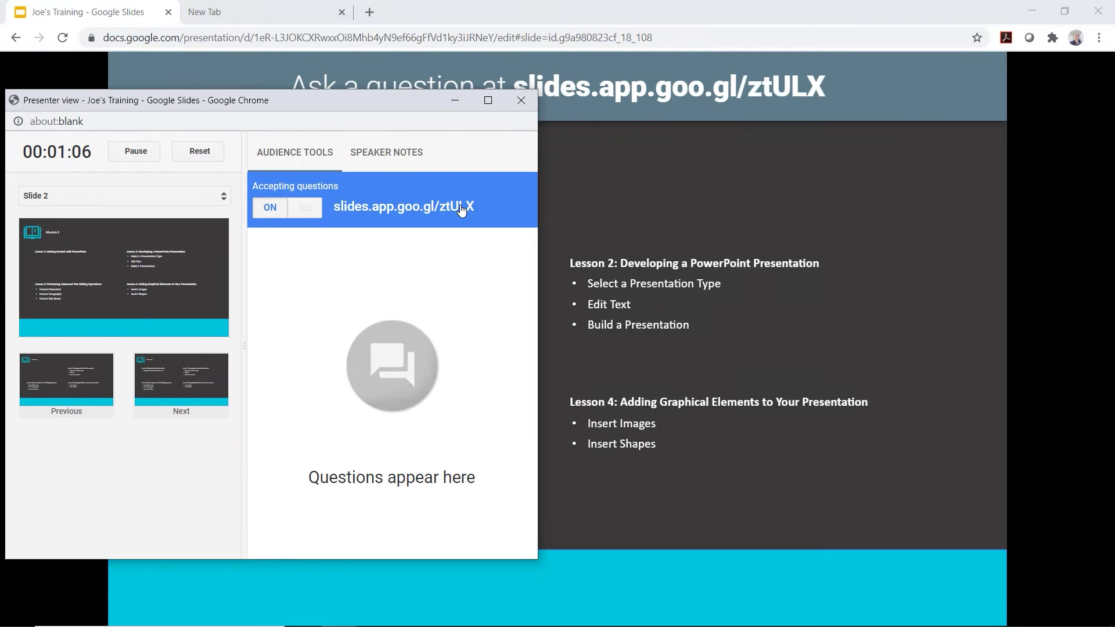
{"action": "left_click_drag", "start_coordinate": [470, 208], "coordinate": [335, 208]}
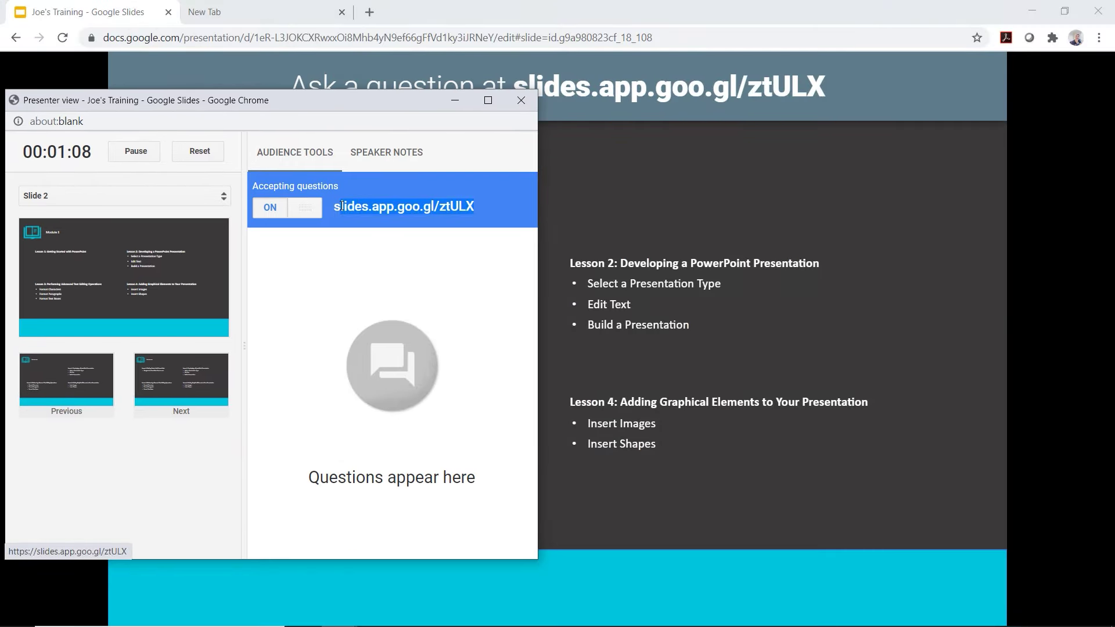
{"action": "right_click", "coordinate": [347, 211]}
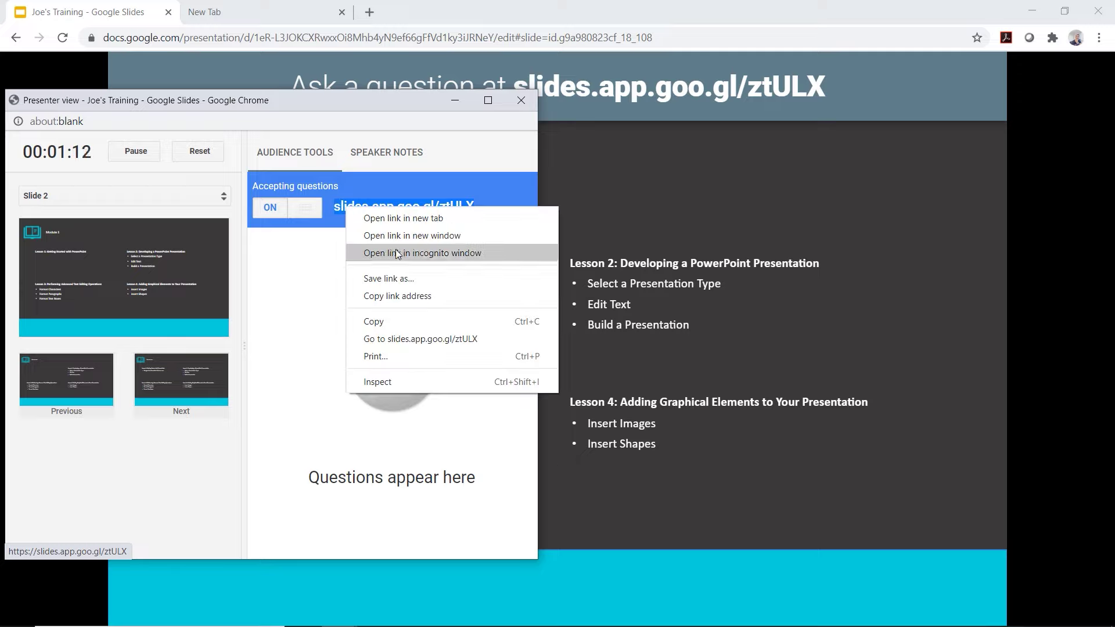
{"action": "left_click", "coordinate": [410, 217]}
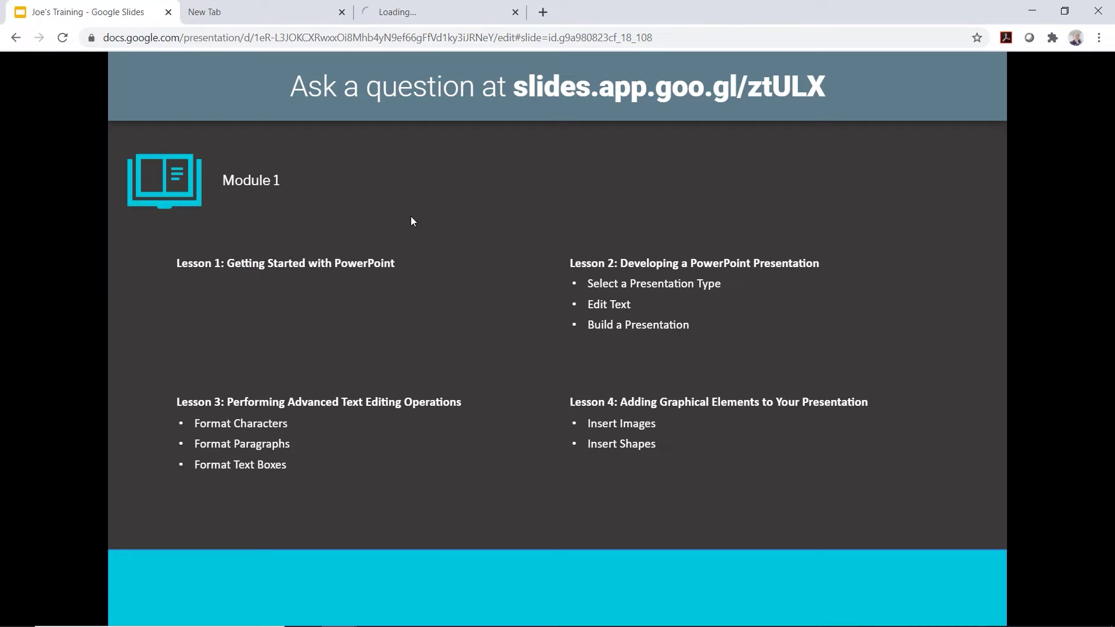
Post the question 'How did you like this topic?' on the Q&A page
{"action": "left_click", "coordinate": [438, 12]}
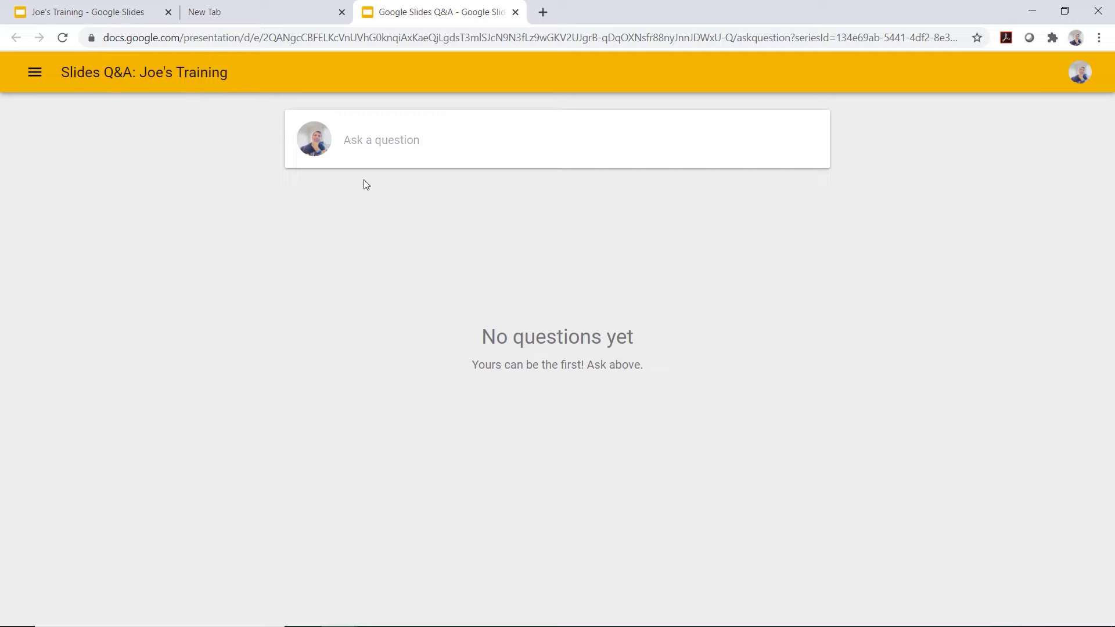
{"action": "left_click", "coordinate": [386, 141]}
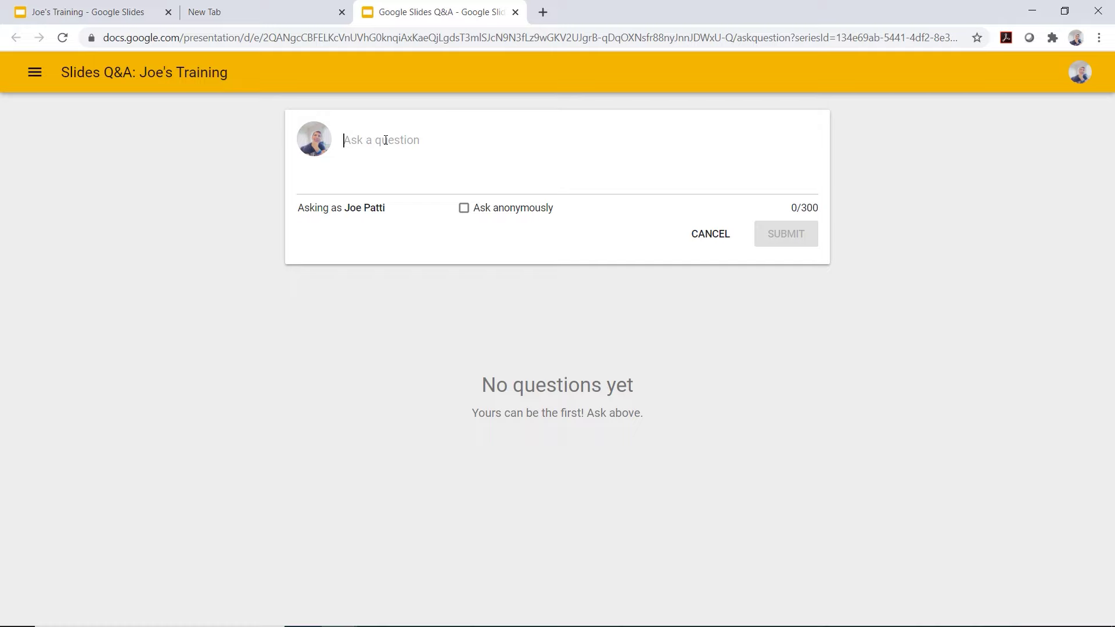
{"action": "type", "text": "How "}
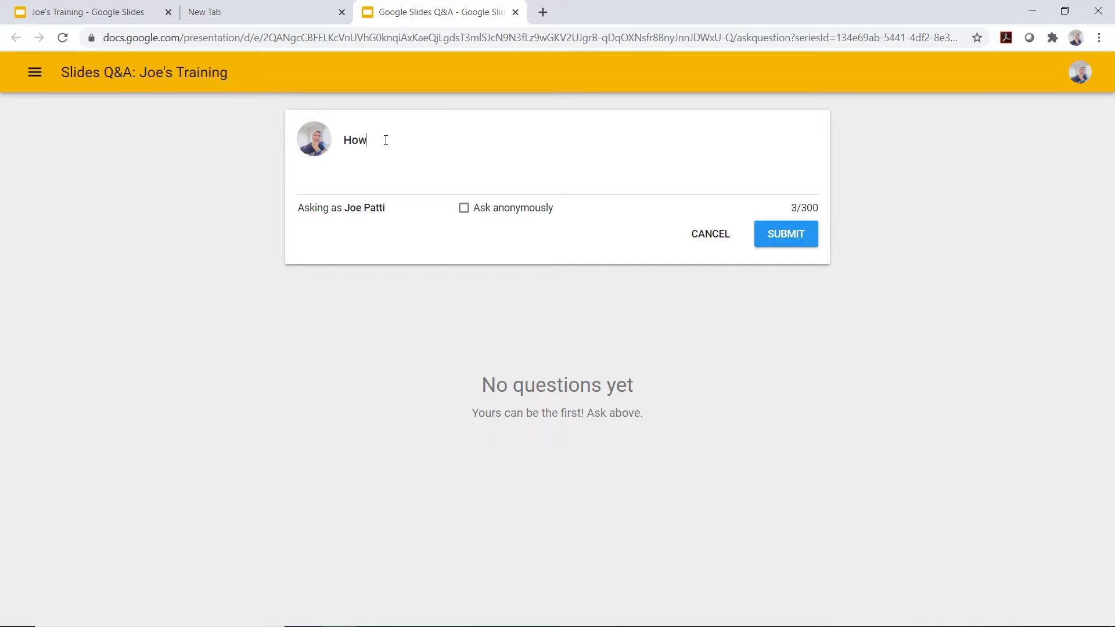
{"action": "type", "text": "did you "}
{"action": "type", "text": "like this to"}
{"action": "type", "text": "pic?"}
{"action": "left_click", "coordinate": [794, 239]}
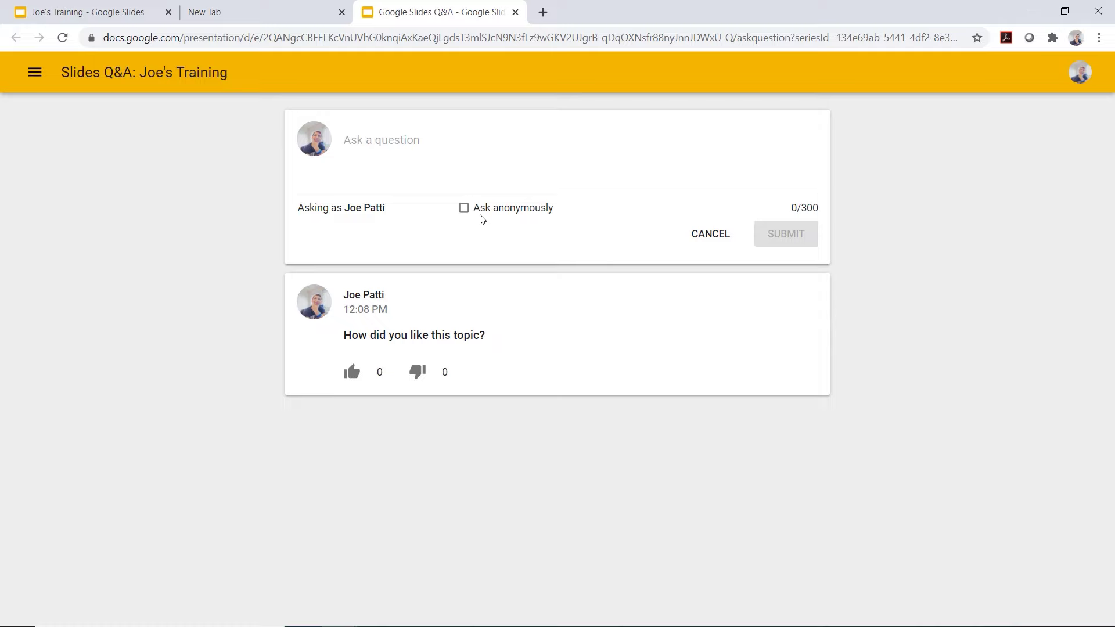
Anonymously post 'Do you know what other tricks or tips there are in google slides?'
{"action": "left_click", "coordinate": [463, 208]}
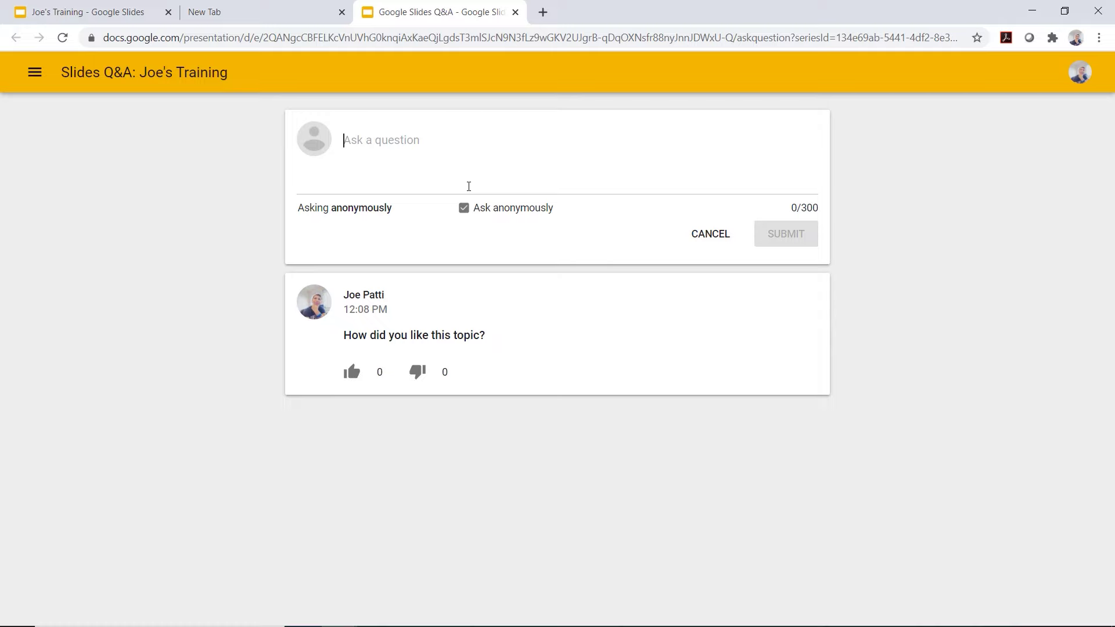
{"action": "type", "text": "Do you kn"}
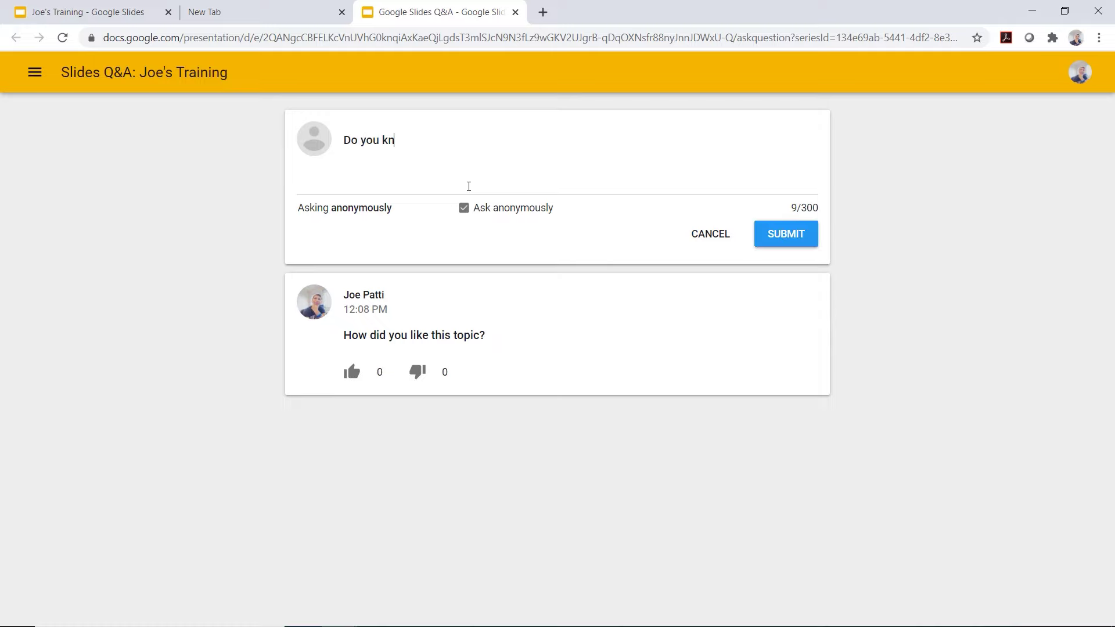
{"action": "type", "text": "ow what other"}
{"action": "type", "text": " tricks or "}
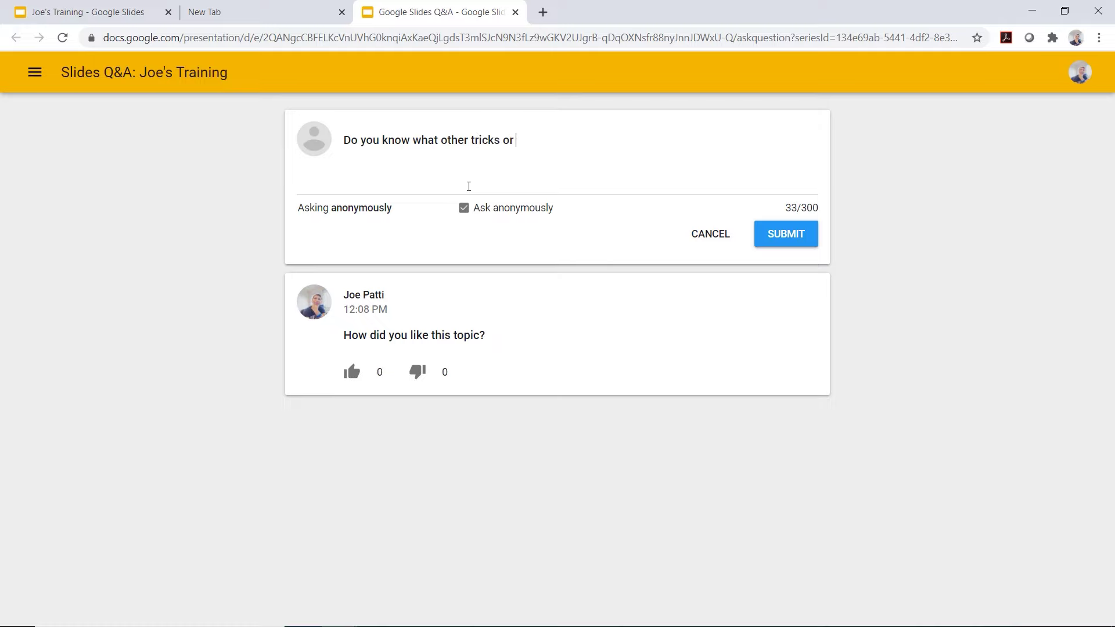
{"action": "type", "text": "tips there "}
{"action": "type", "text": "are in"}
{"action": "type", "text": " google slides"}
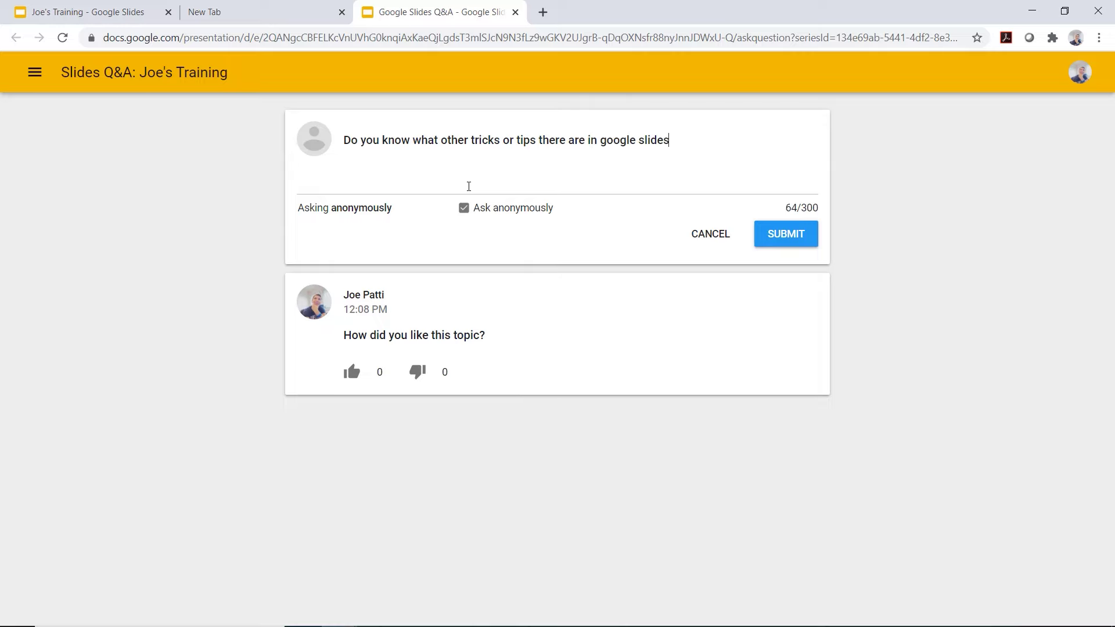
{"action": "type", "text": "?"}
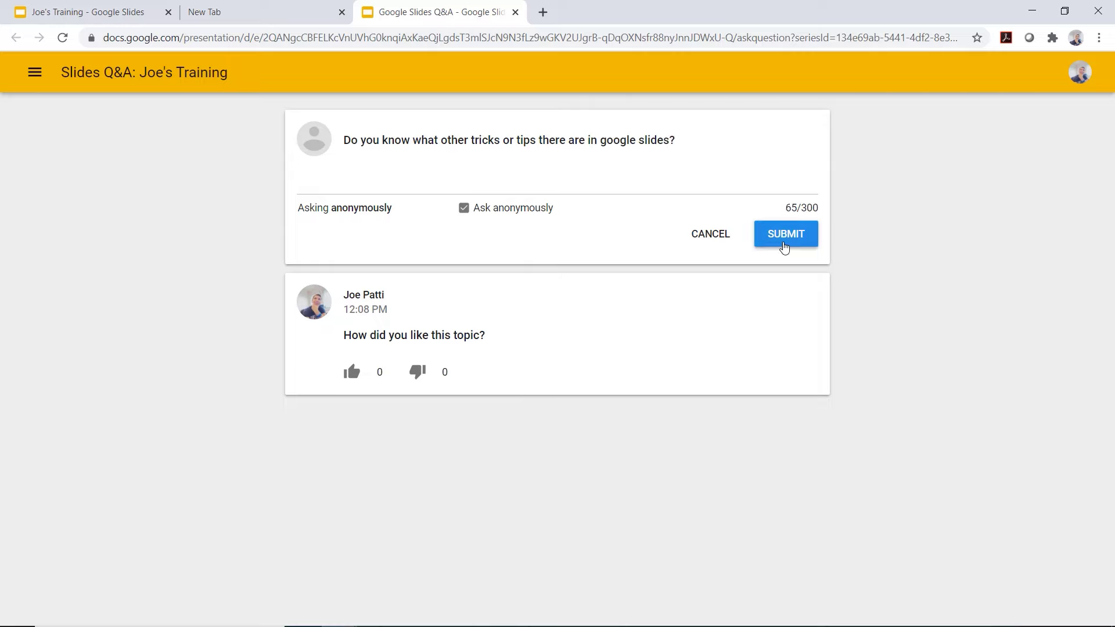
{"action": "left_click", "coordinate": [781, 243]}
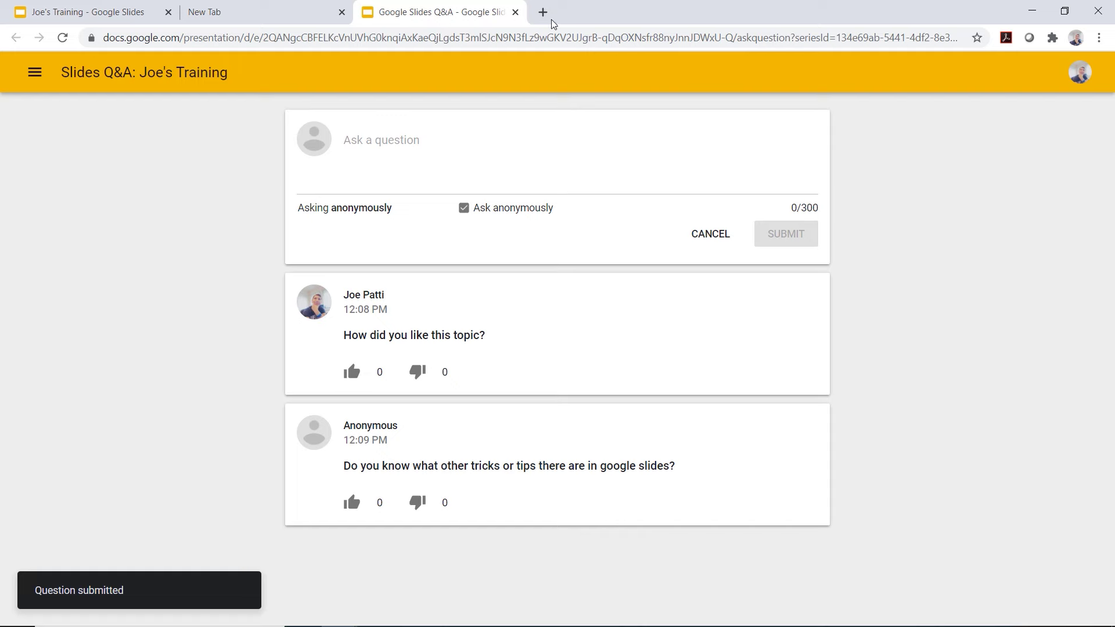
Close the Q&A and New Tab tabs and exit the slideshow to the Module 1 slide
{"action": "left_click", "coordinate": [515, 12]}
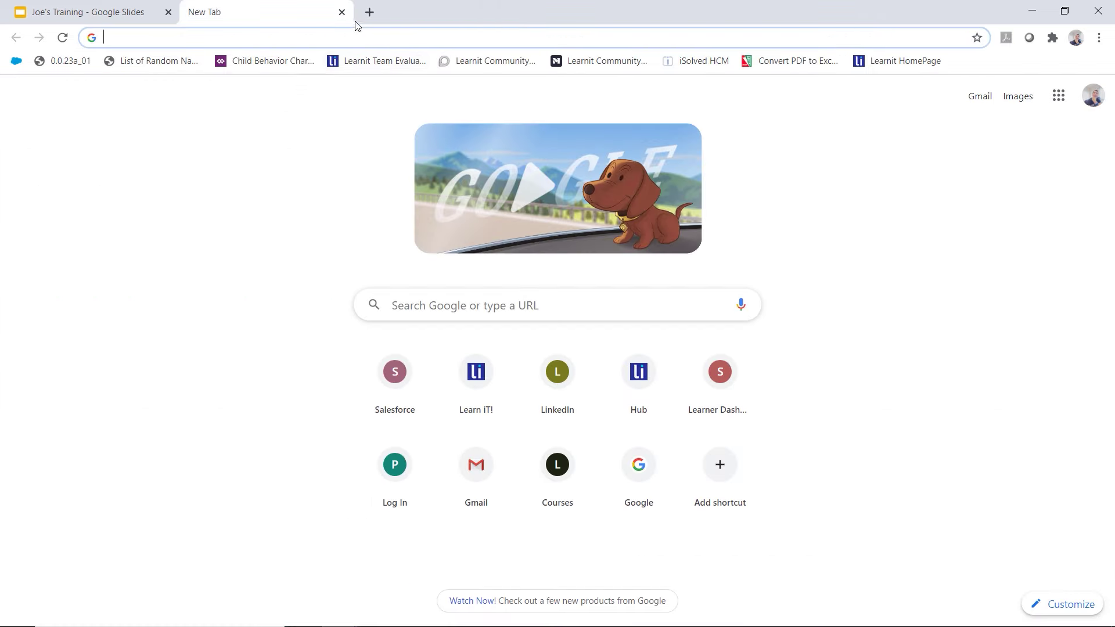
{"action": "left_click", "coordinate": [341, 12]}
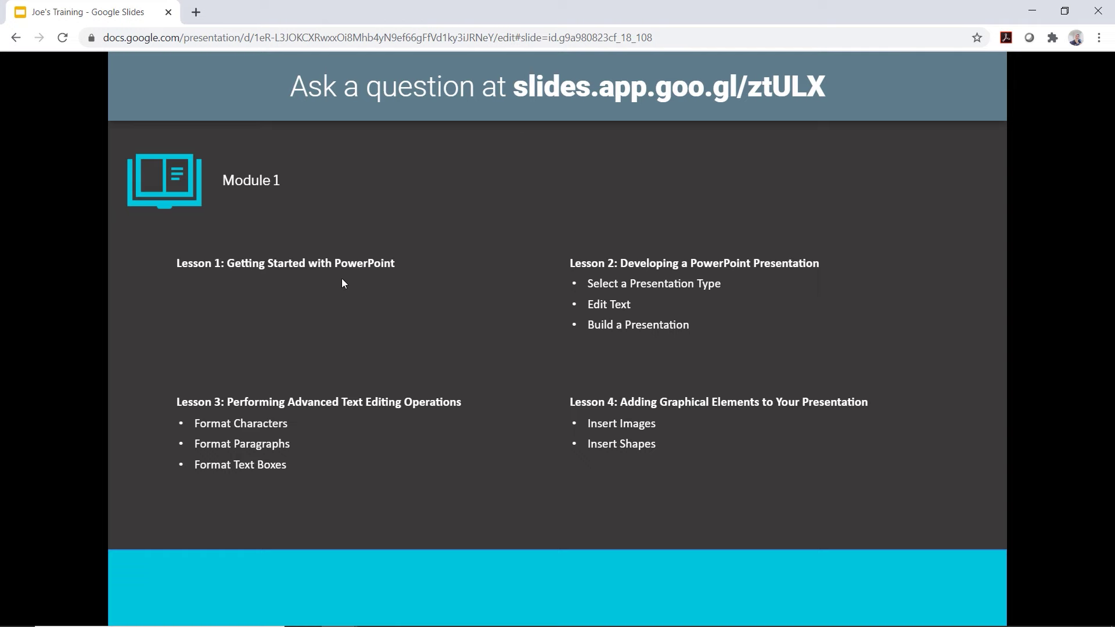
{"action": "key", "text": "Escape"}
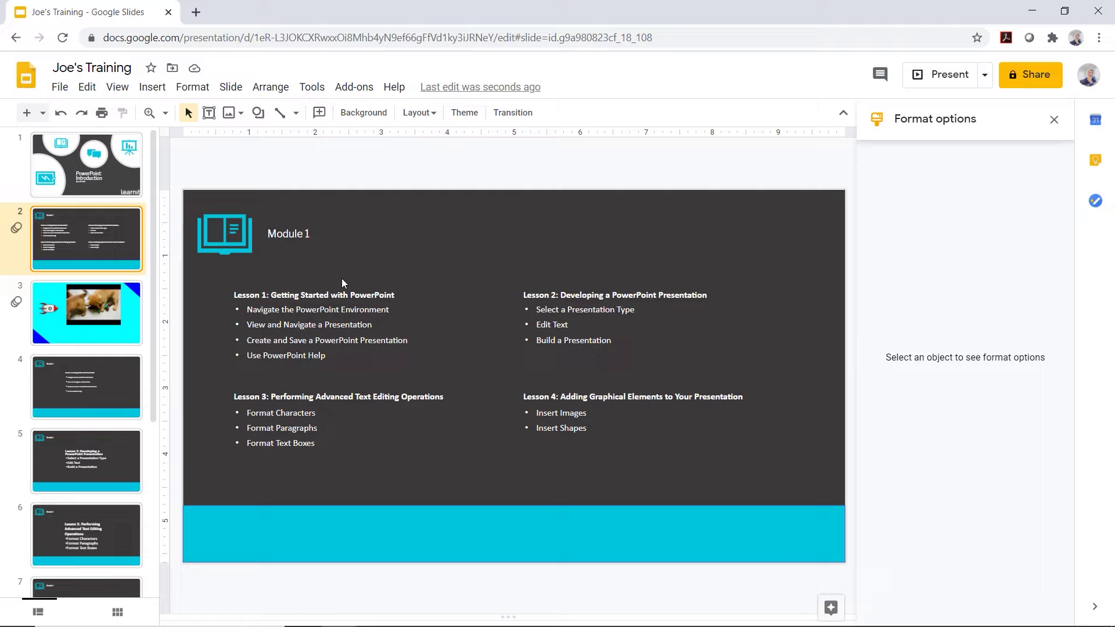
Open Tools > Q&A history, view the Sep 30, 12:07 PM session's two questions, then go back
{"action": "left_click", "coordinate": [320, 95]}
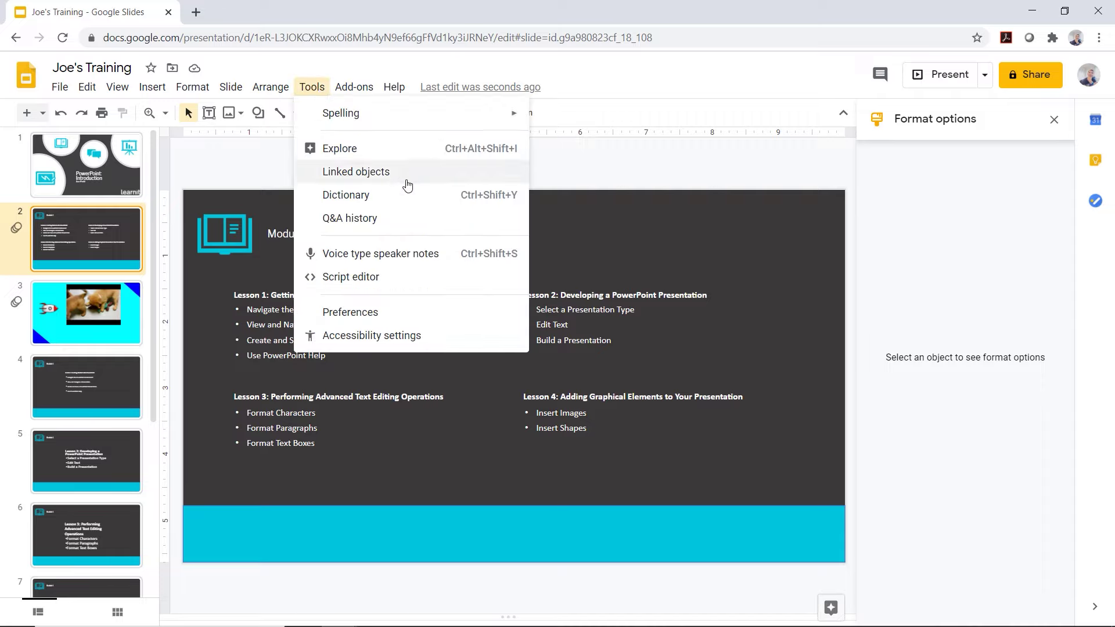
{"action": "left_click", "coordinate": [406, 217]}
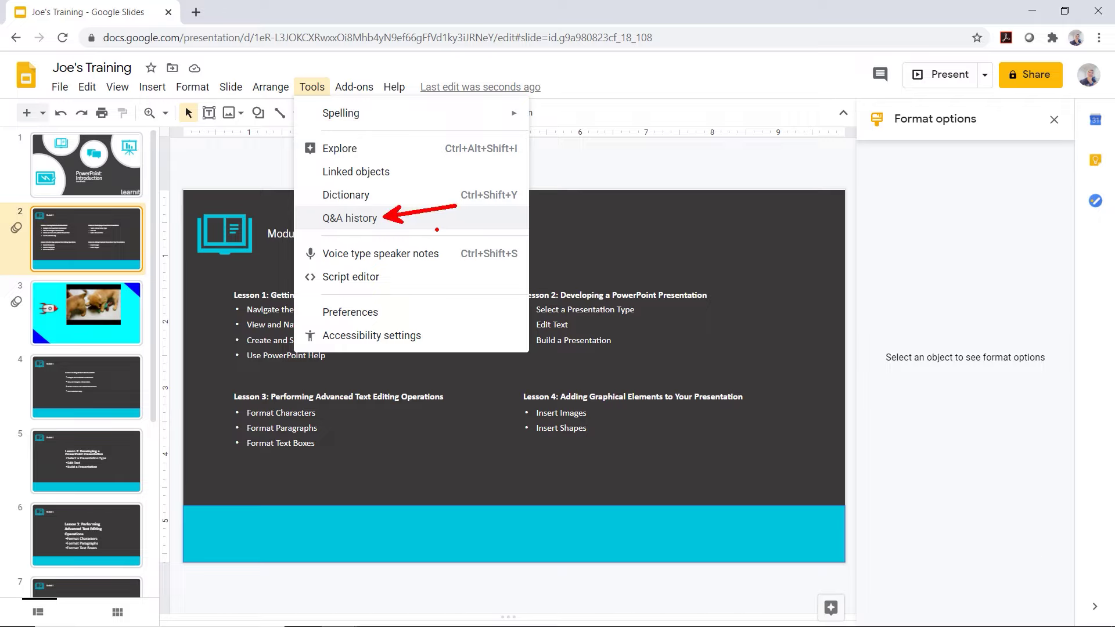
{"action": "left_click", "coordinate": [312, 87]}
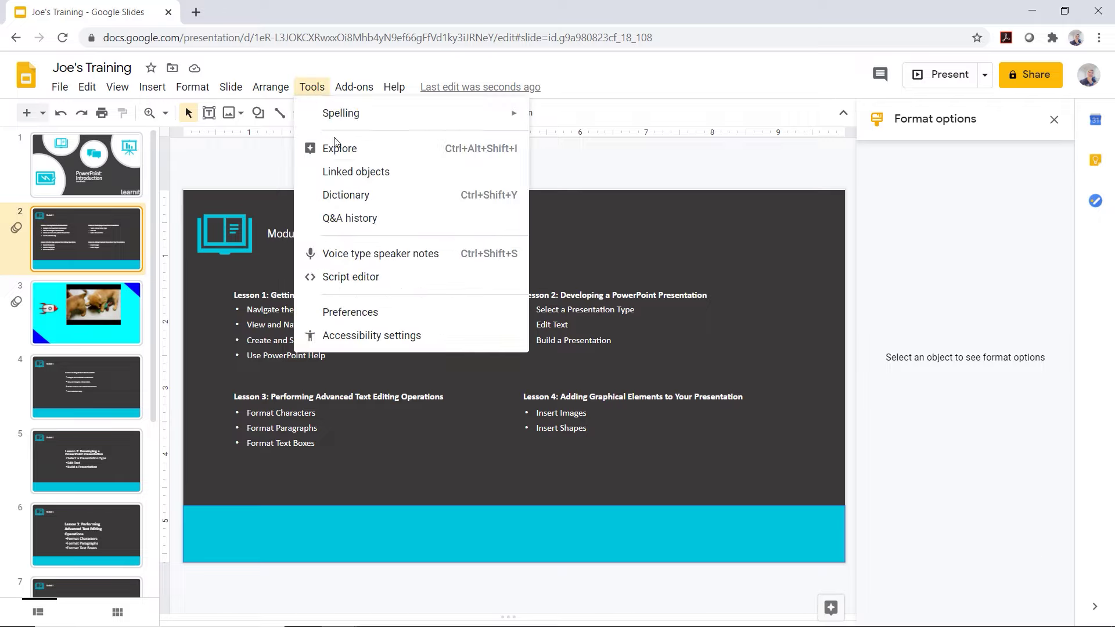
{"action": "left_click", "coordinate": [365, 219]}
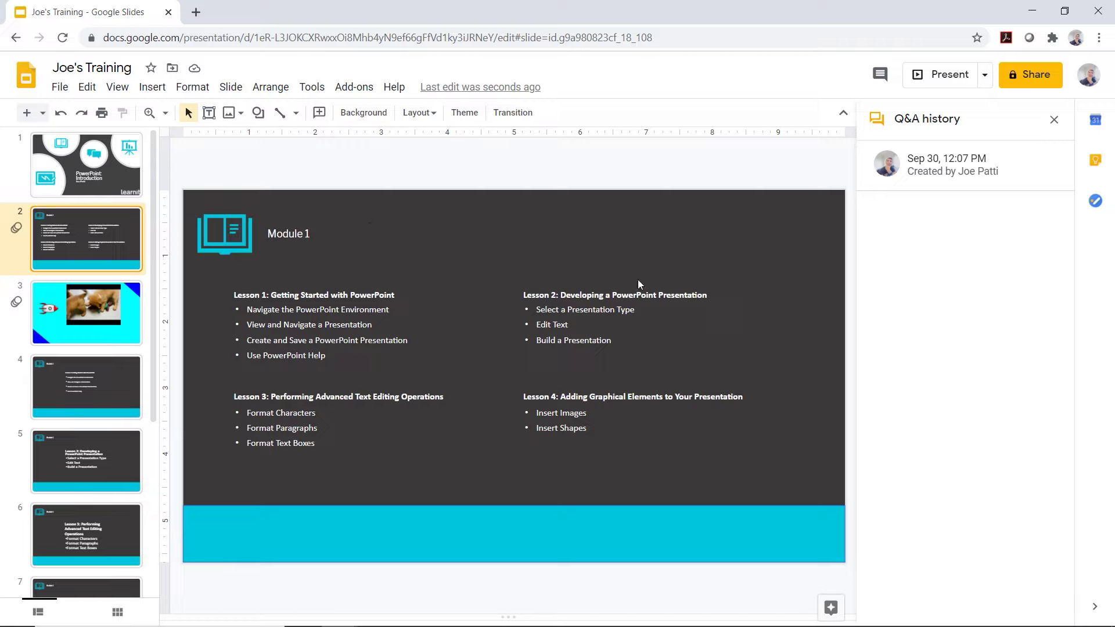
{"action": "left_click", "coordinate": [957, 174]}
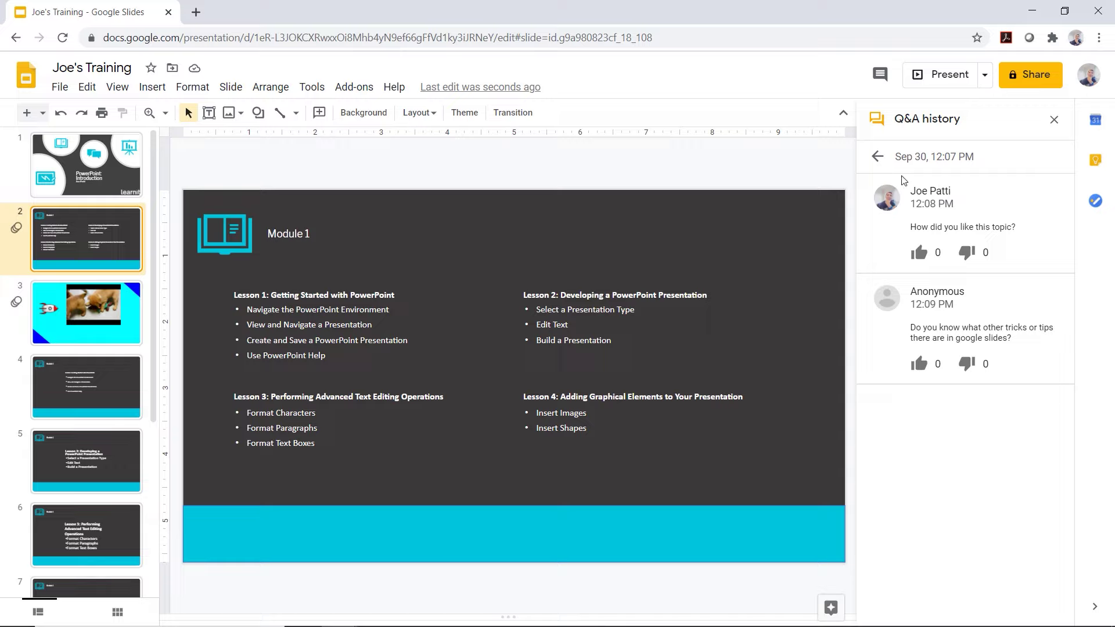
{"action": "left_click", "coordinate": [878, 157]}
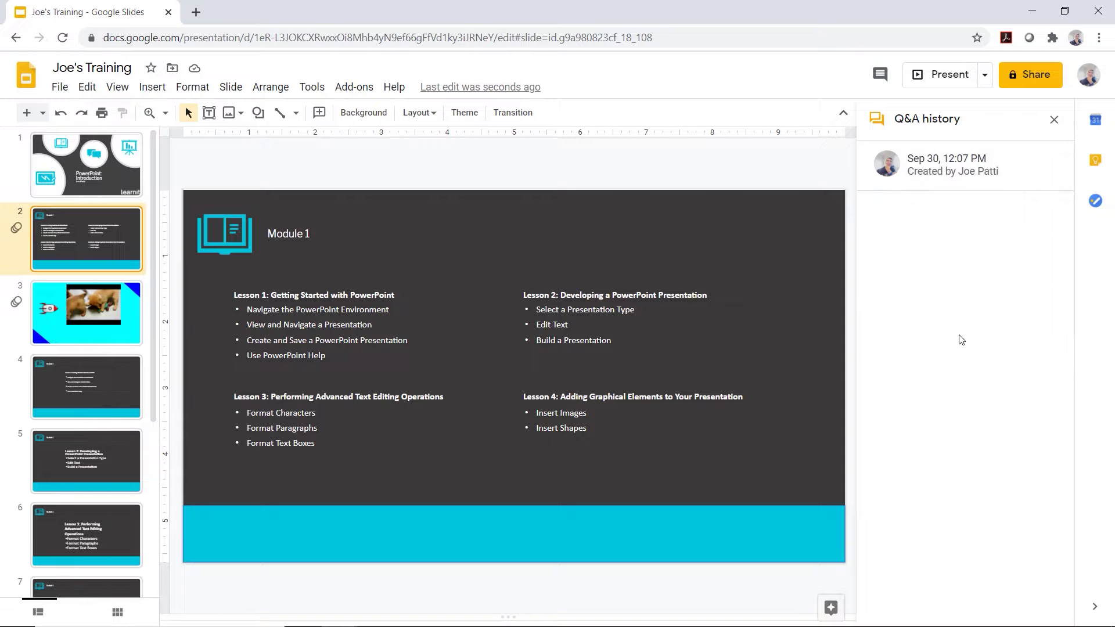
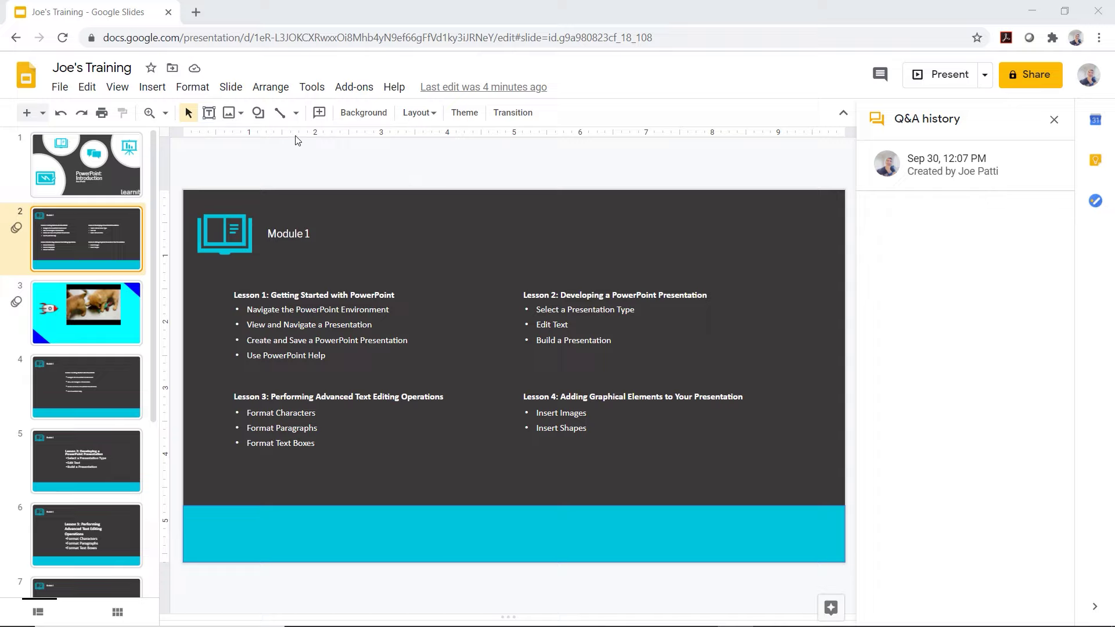
Open Slide > Edit master and select the Office Theme master slide for editing
{"action": "left_click", "coordinate": [230, 87]}
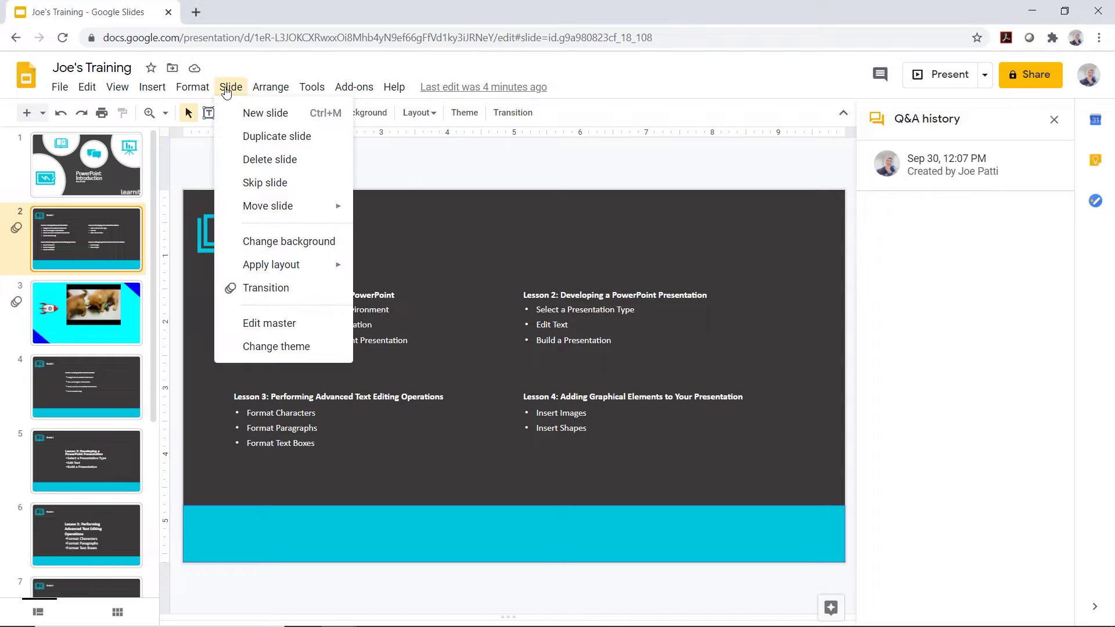
{"action": "left_click", "coordinate": [301, 326]}
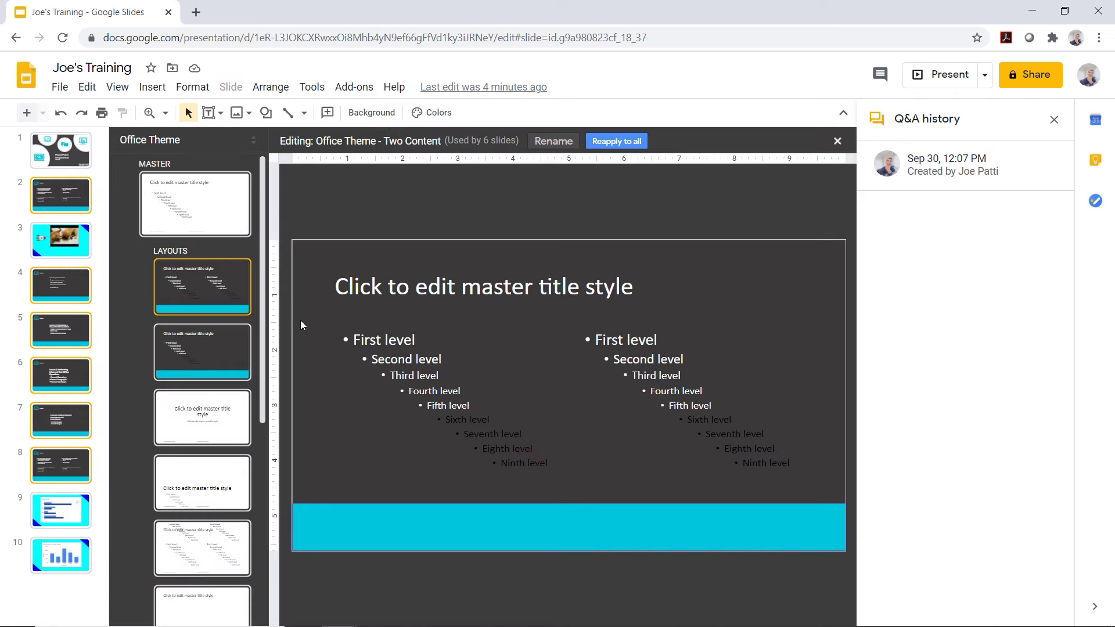
{"action": "left_click", "coordinate": [221, 186]}
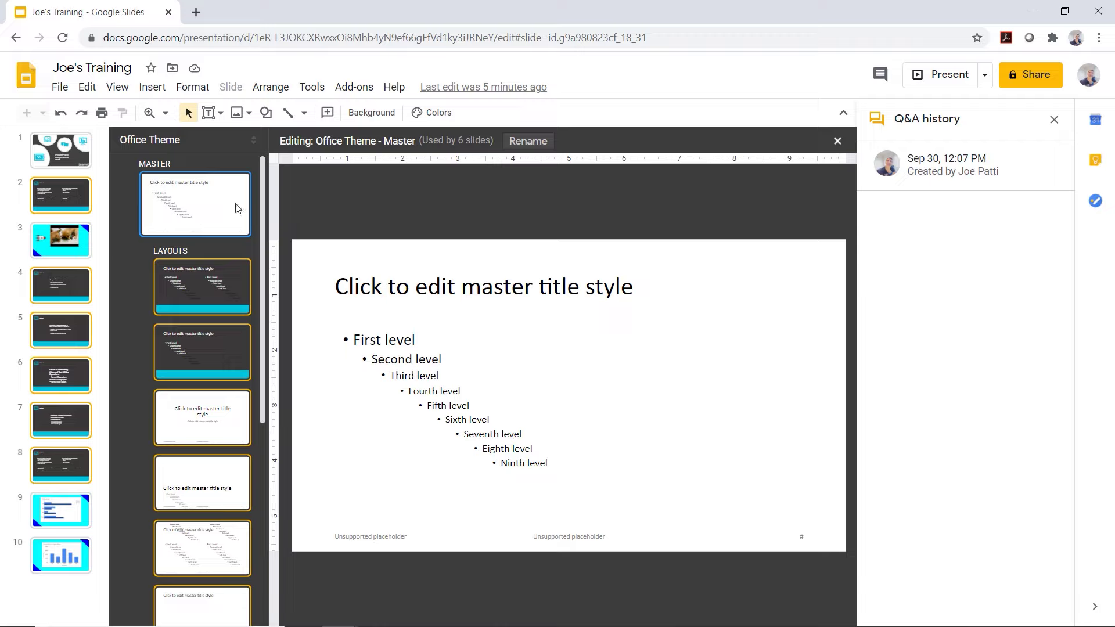
Web-search 'house icon', insert the solid black house onto the master, and shrink it to icon size
{"action": "left_click", "coordinate": [153, 87]}
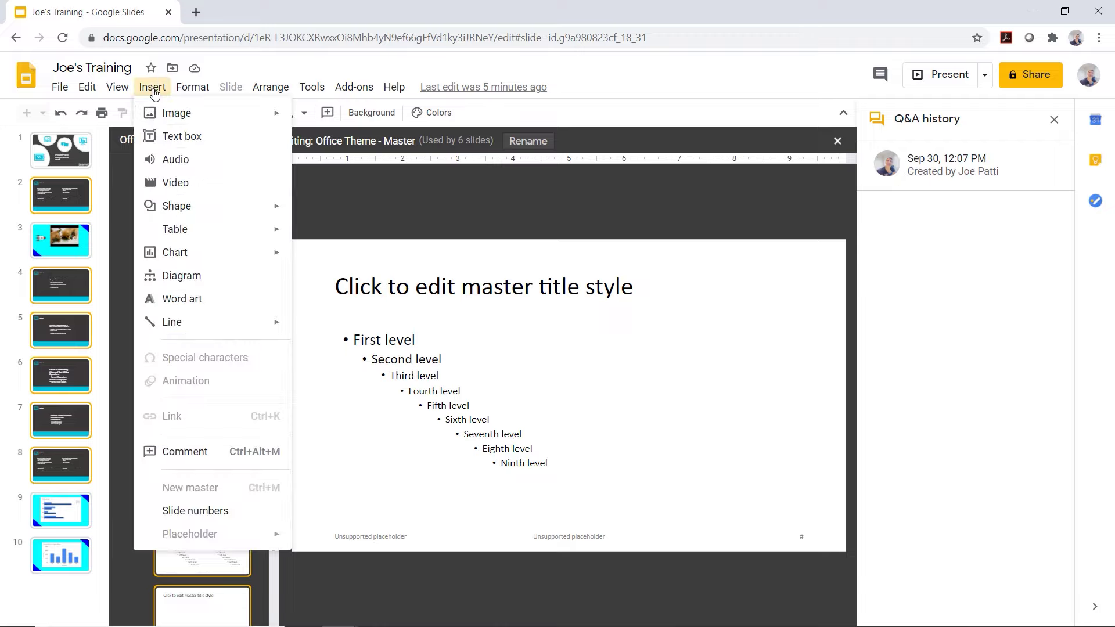
{"action": "mouse_move", "coordinate": [176, 114]}
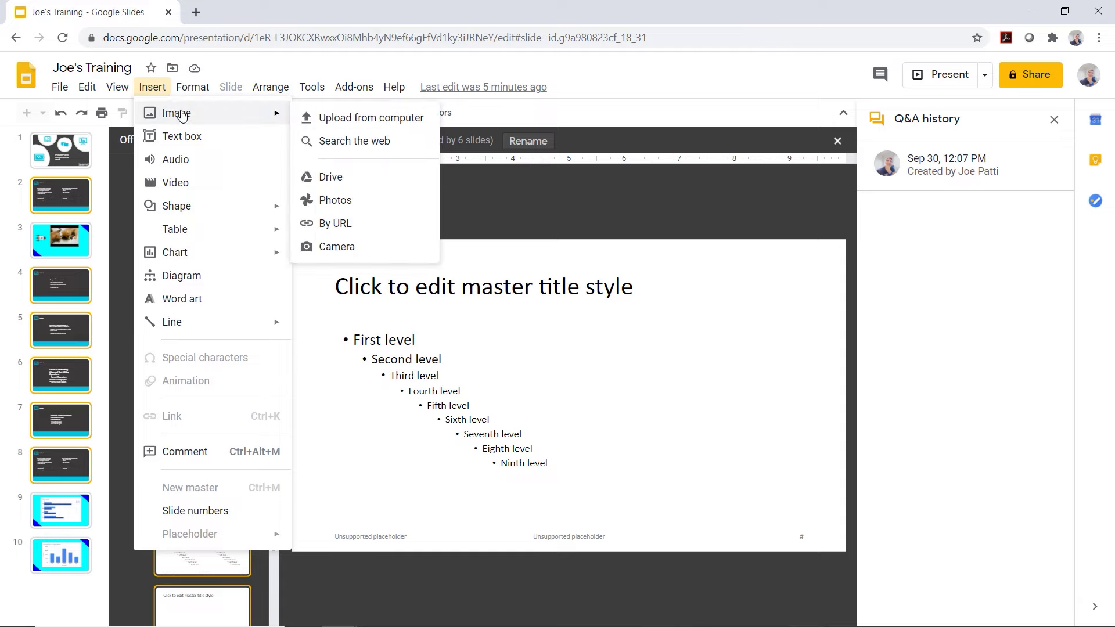
{"action": "left_click", "coordinate": [323, 141]}
{"action": "type", "text": "cartoon spaceship"}
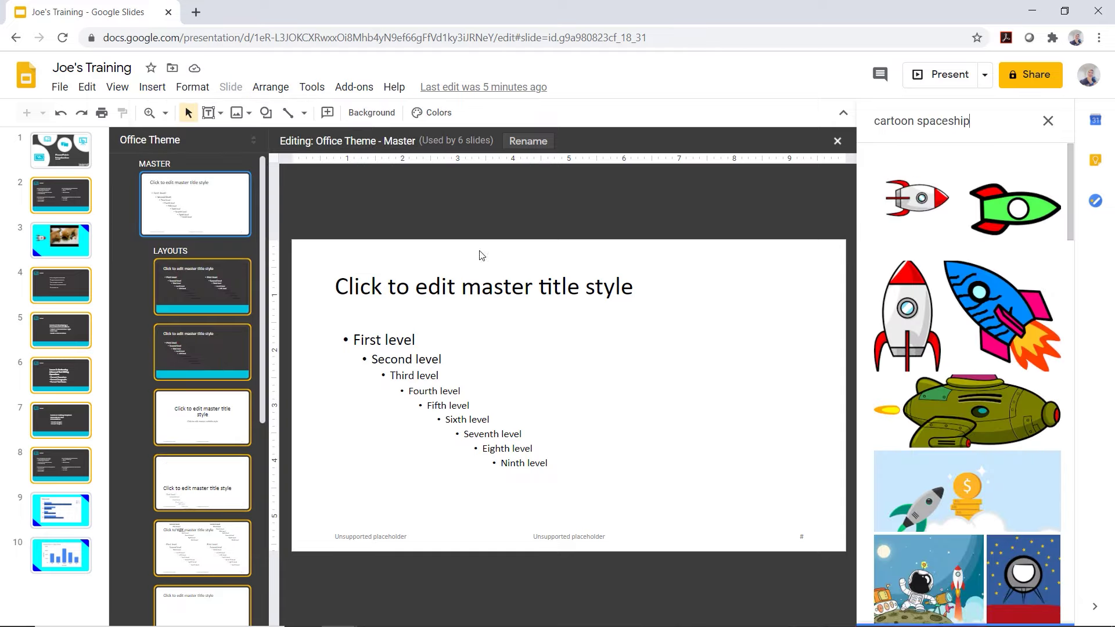
{"action": "left_click", "coordinate": [971, 121]}
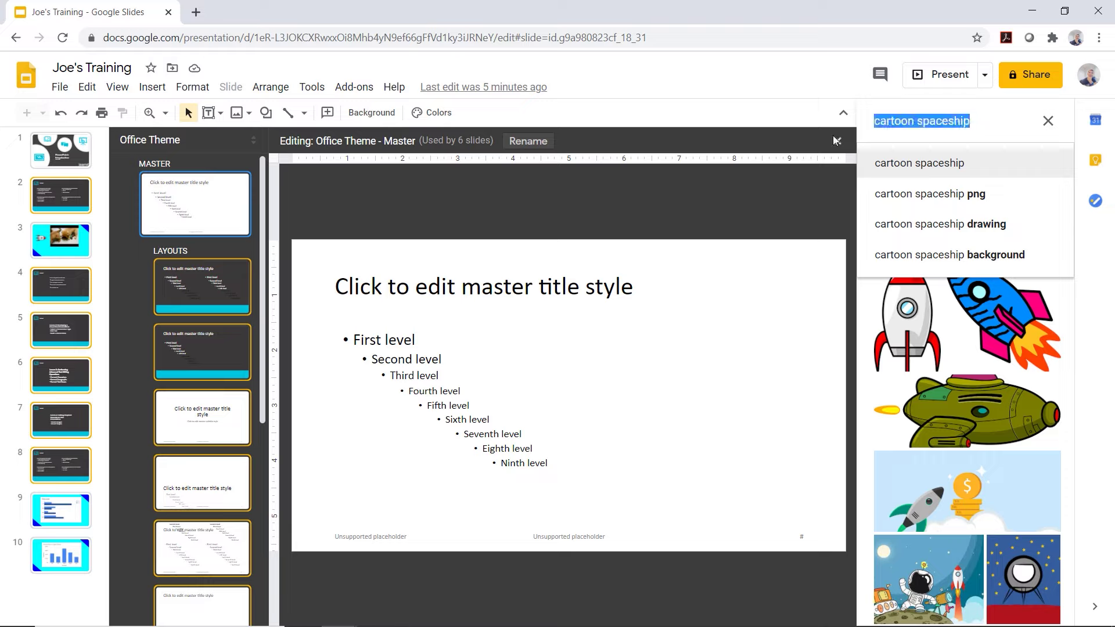
{"action": "type", "text": "house icon"}
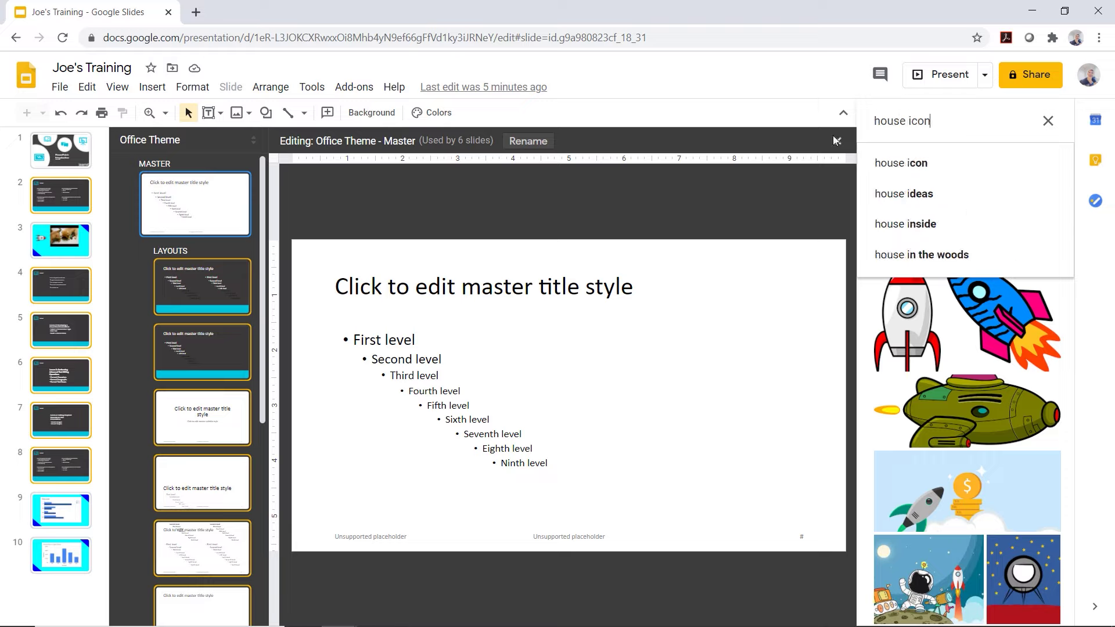
{"action": "left_click", "coordinate": [916, 166]}
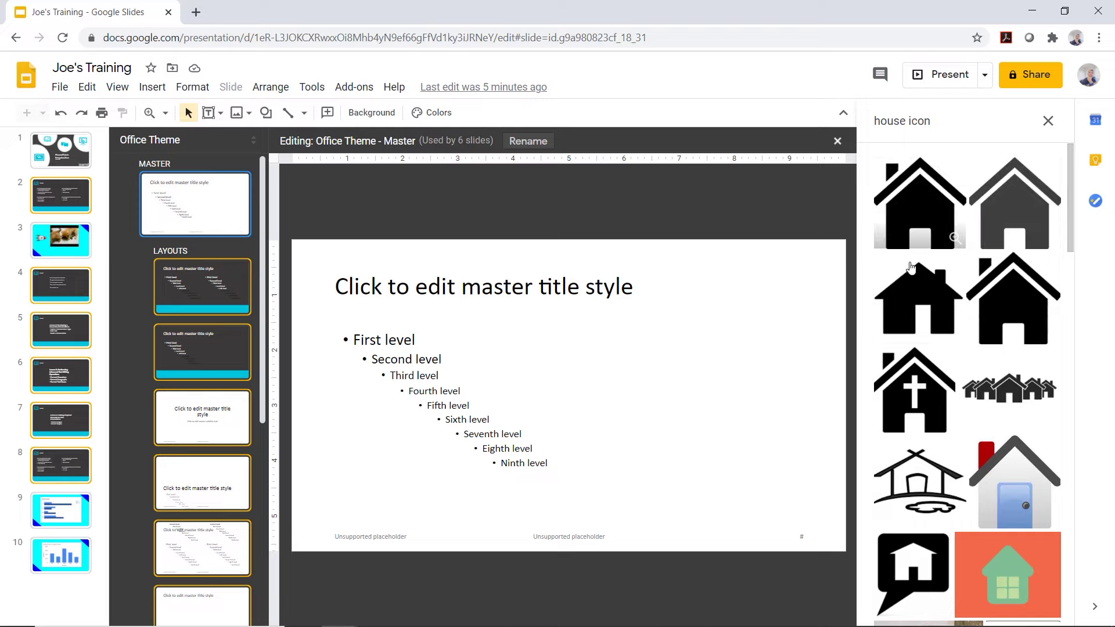
{"action": "left_click", "coordinate": [918, 303]}
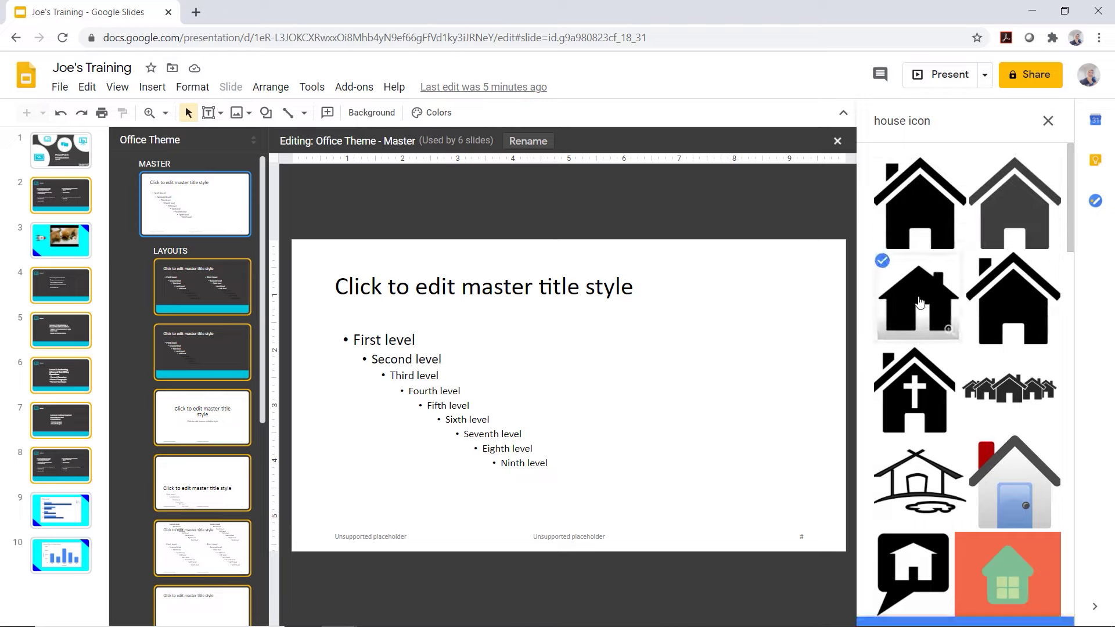
{"action": "left_click", "coordinate": [1037, 607]}
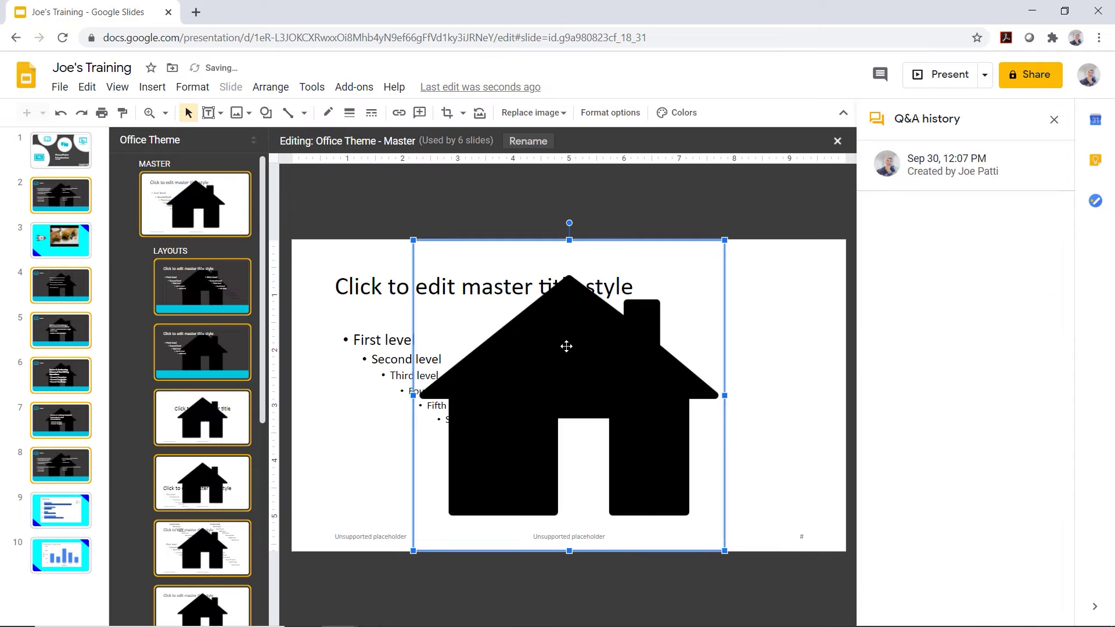
{"action": "mouse_move", "coordinate": [410, 236]}
{"action": "left_mouse_down"}
{"action": "mouse_move", "coordinate": [669, 544]}
{"action": "mouse_move", "coordinate": [698, 283]}
{"action": "mouse_move", "coordinate": [680, 263]}
{"action": "mouse_move", "coordinate": [734, 254]}
{"action": "left_mouse_up"}
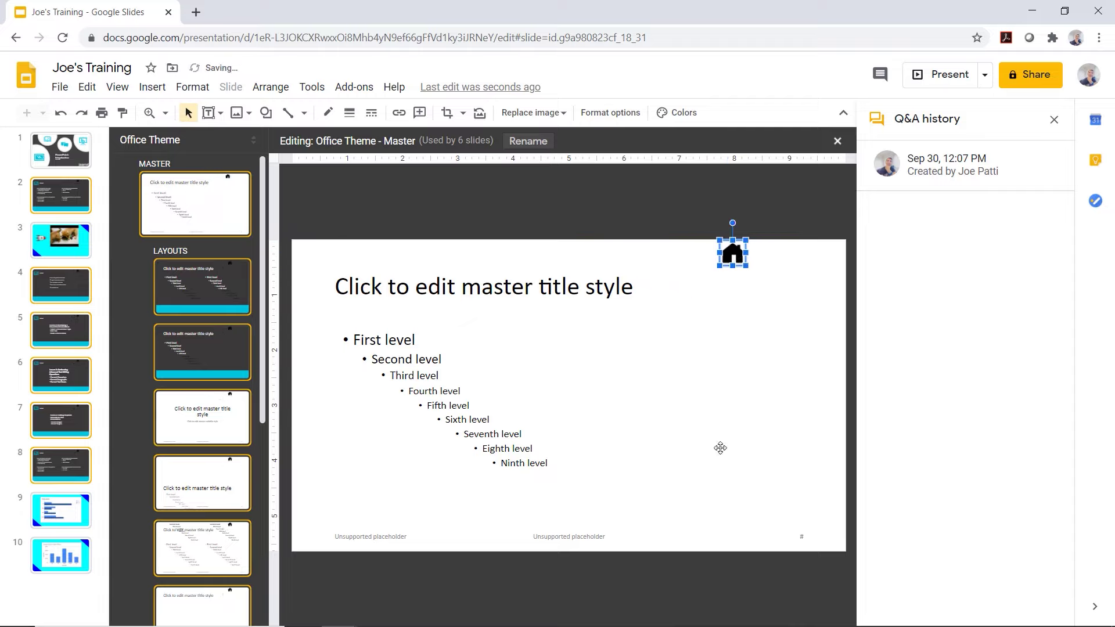
Deselect the house icon and open the Insert menu to reach the arrow shapes
{"action": "left_click", "coordinate": [673, 323]}
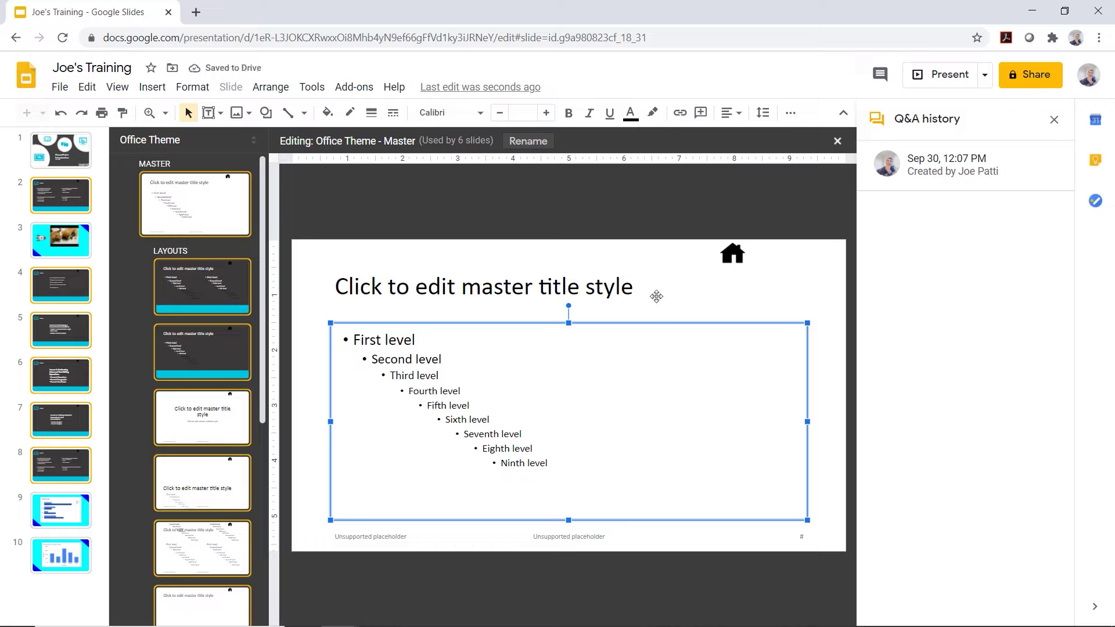
{"action": "left_click", "coordinate": [154, 88]}
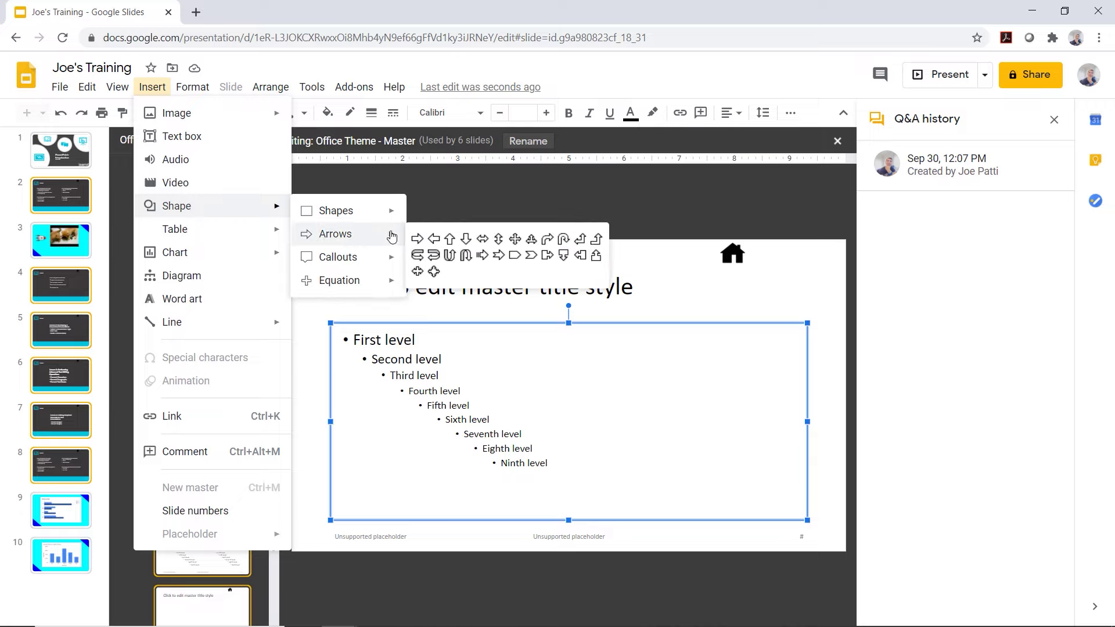
Draw a small left arrow shape beside the house icon
{"action": "mouse_move", "coordinate": [336, 234]}
{"action": "left_click", "coordinate": [434, 239]}
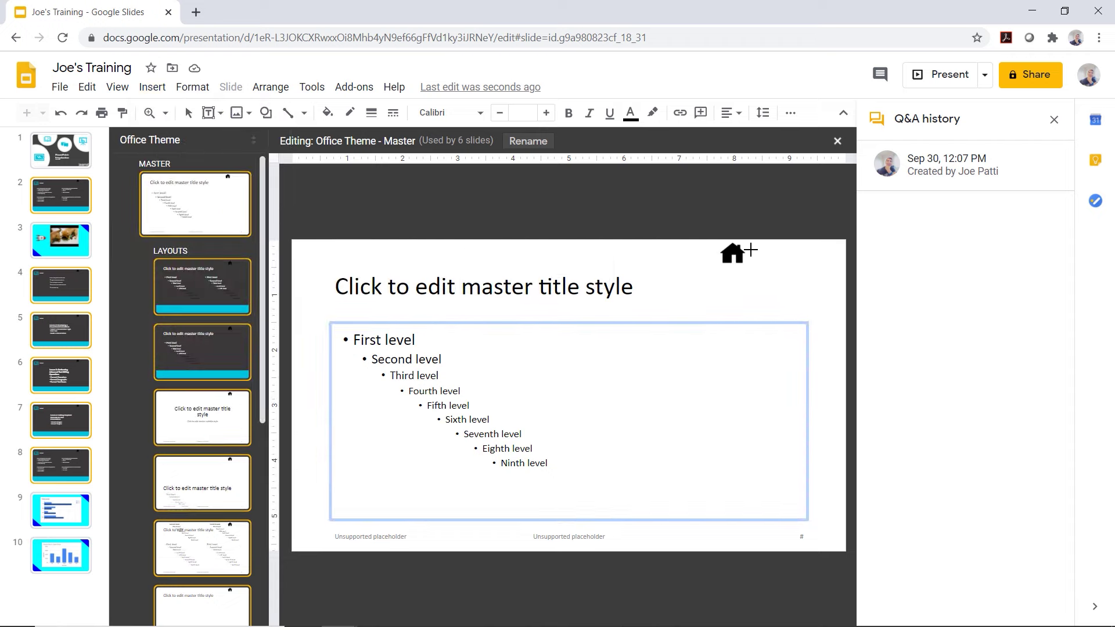
{"action": "left_click_drag", "start_coordinate": [751, 246], "coordinate": [777, 260]}
{"action": "left_click_drag", "start_coordinate": [777, 260], "coordinate": [776, 264]}
{"action": "left_click", "coordinate": [740, 296]}
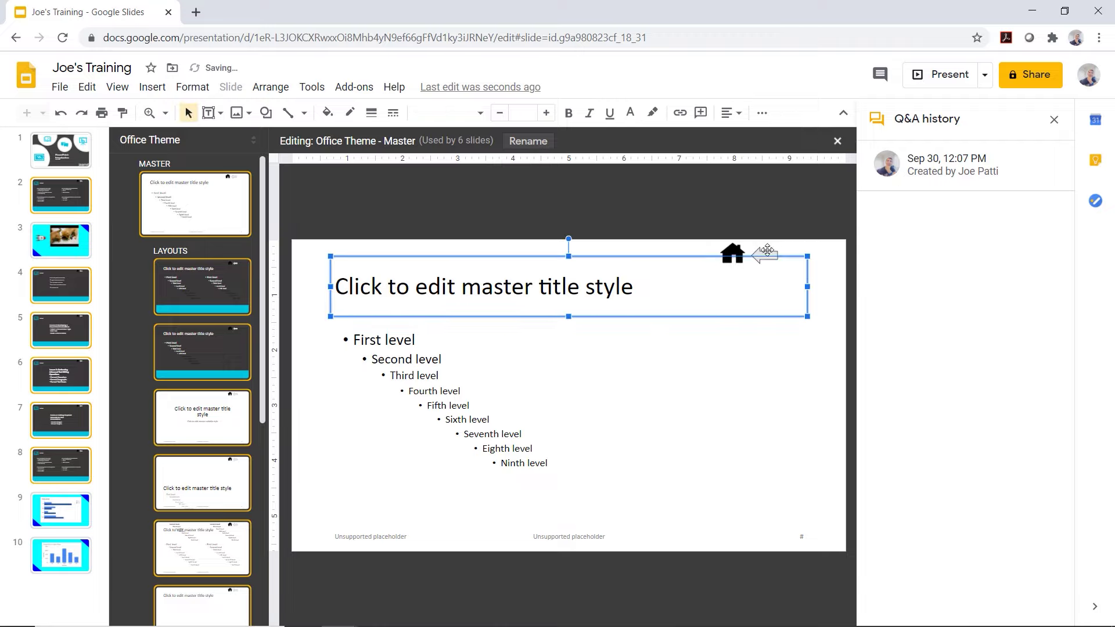
Duplicate the arrow and rotate the copy to point right beside the first one
{"action": "left_click", "coordinate": [766, 250]}
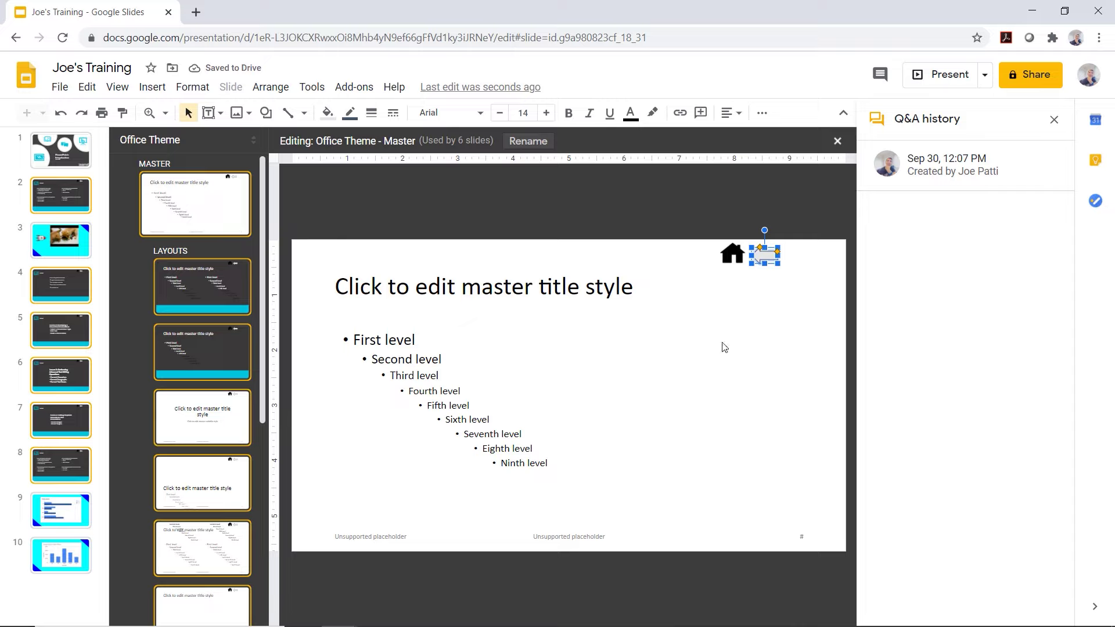
{"action": "key", "text": "Right"}
{"action": "key", "text": "Down"}
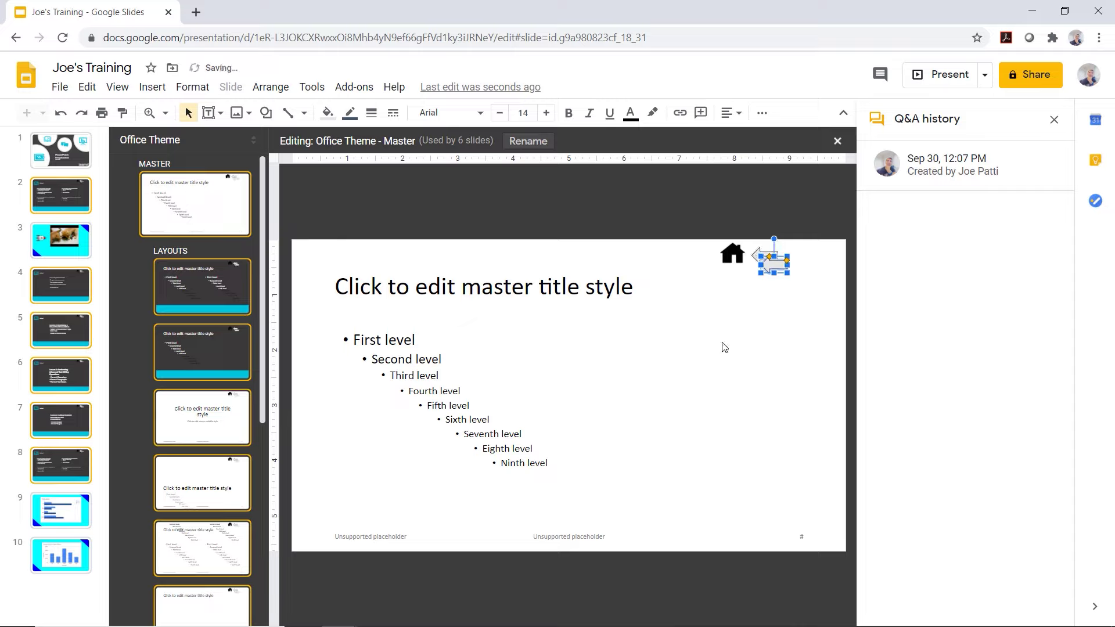
{"action": "mouse_move", "coordinate": [775, 268]}
{"action": "left_mouse_down"}
{"action": "mouse_move", "coordinate": [771, 309]}
{"action": "mouse_move", "coordinate": [789, 322]}
{"action": "mouse_move", "coordinate": [768, 335]}
{"action": "left_mouse_up"}
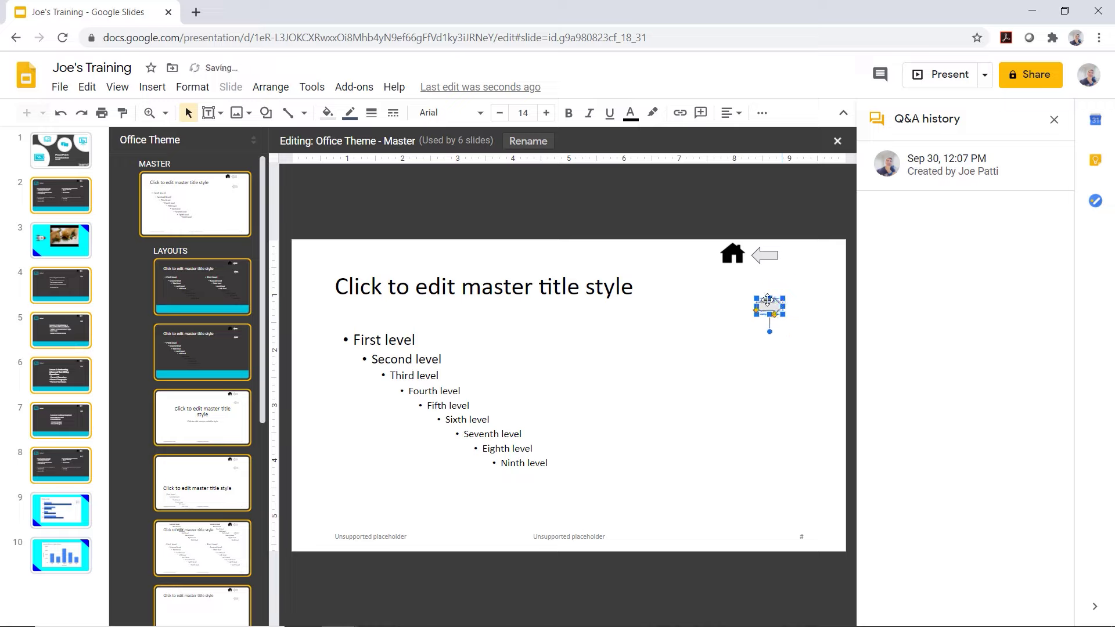
{"action": "left_click_drag", "start_coordinate": [767, 304], "coordinate": [794, 255]}
{"action": "left_click", "coordinate": [750, 318]}
{"action": "left_click", "coordinate": [703, 437]}
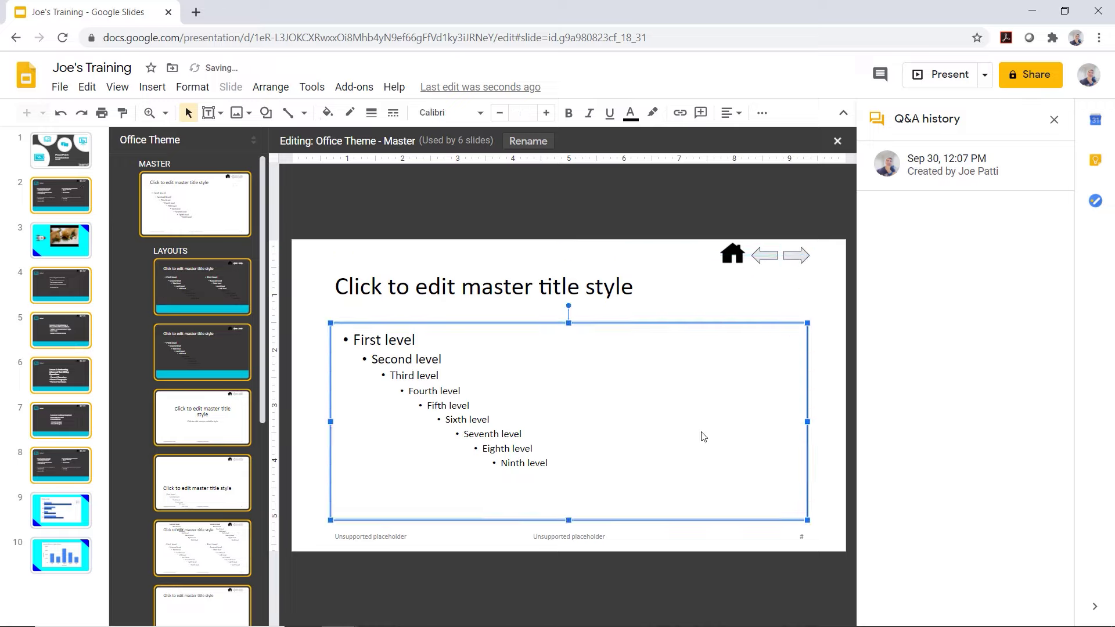
{"action": "left_click", "coordinate": [771, 259]}
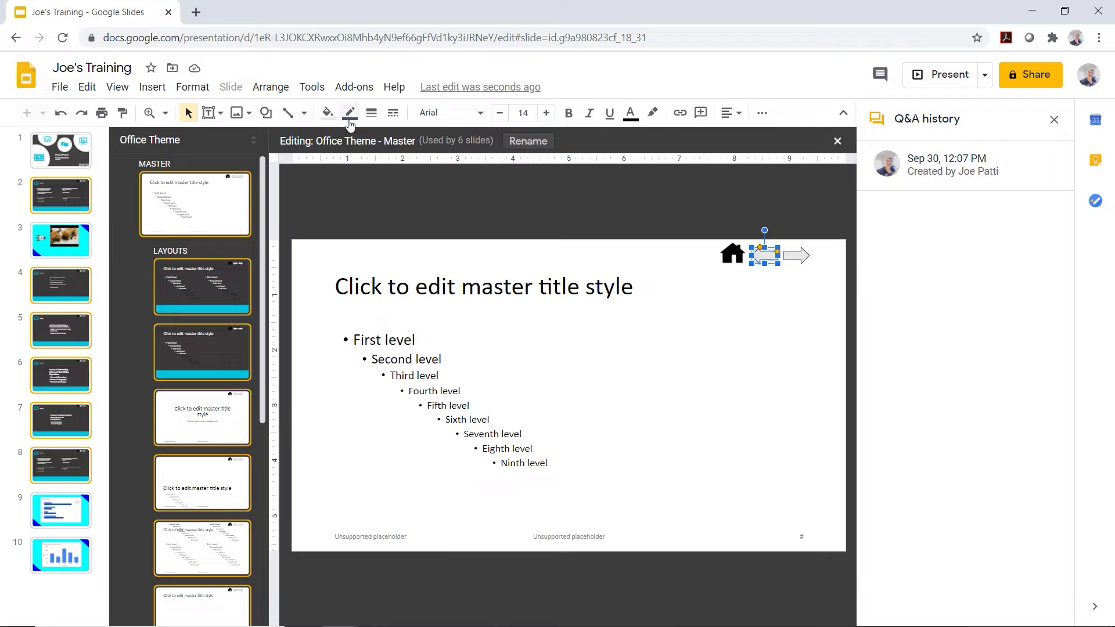
Set the fill colour of both the left and right arrows to black
{"action": "left_click", "coordinate": [327, 113]}
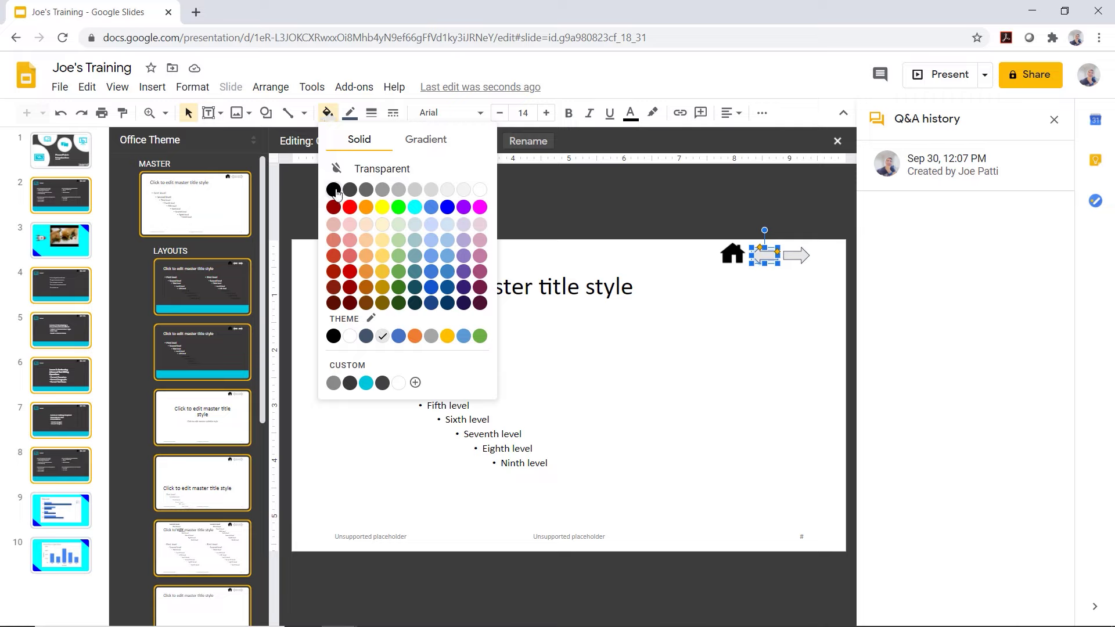
{"action": "left_click", "coordinate": [334, 190]}
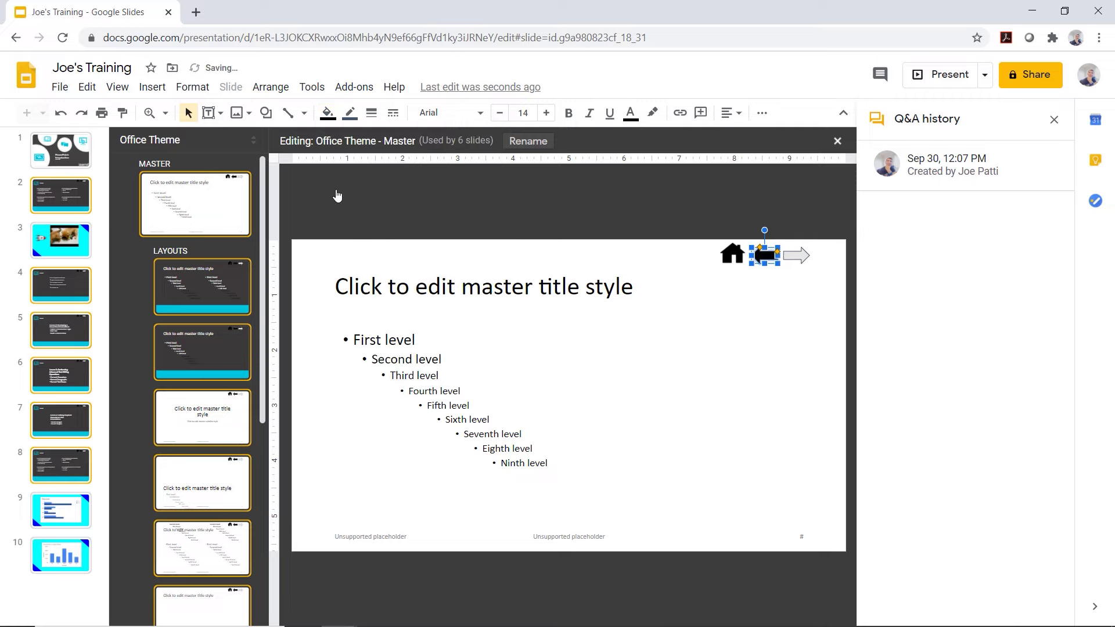
{"action": "left_click", "coordinate": [800, 254]}
{"action": "left_click", "coordinate": [338, 114]}
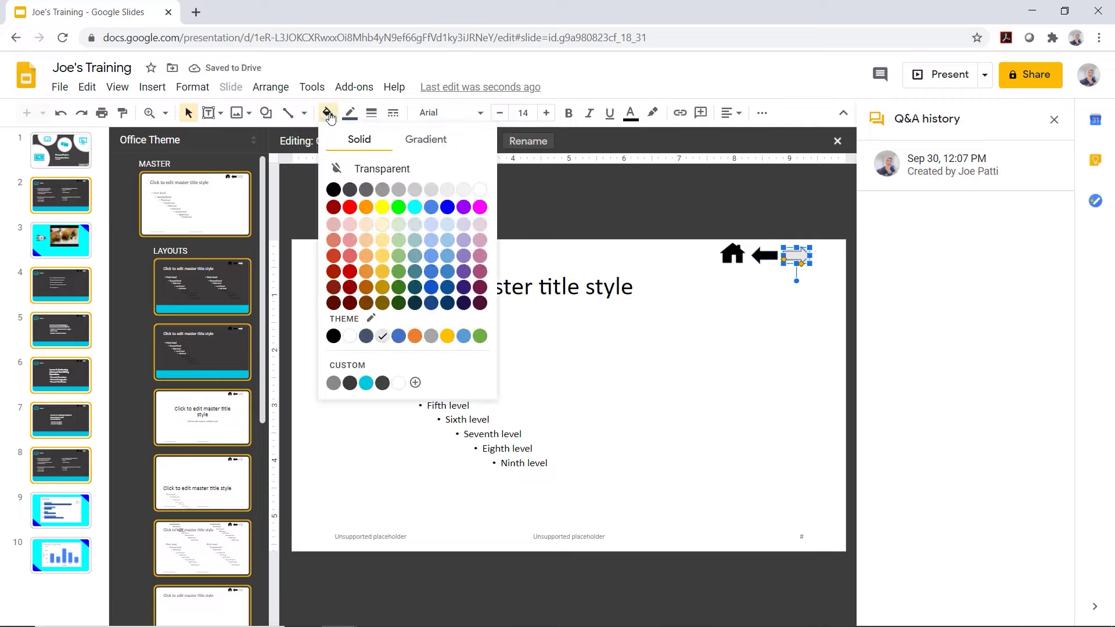
{"action": "left_click", "coordinate": [334, 189]}
{"action": "left_click", "coordinate": [782, 369]}
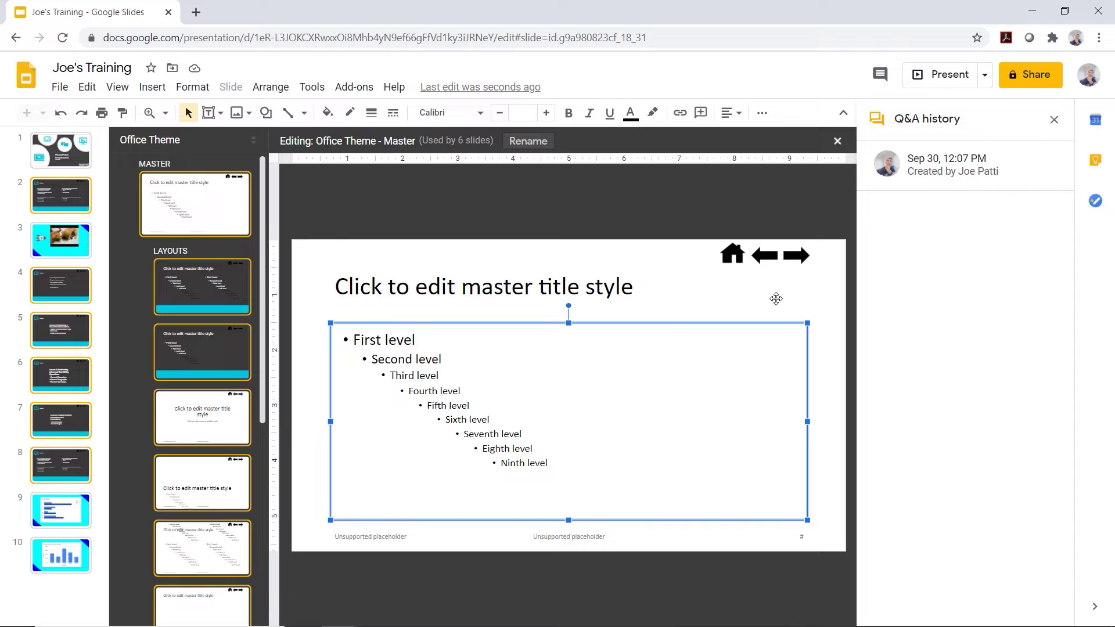
{"action": "left_click", "coordinate": [731, 251]}
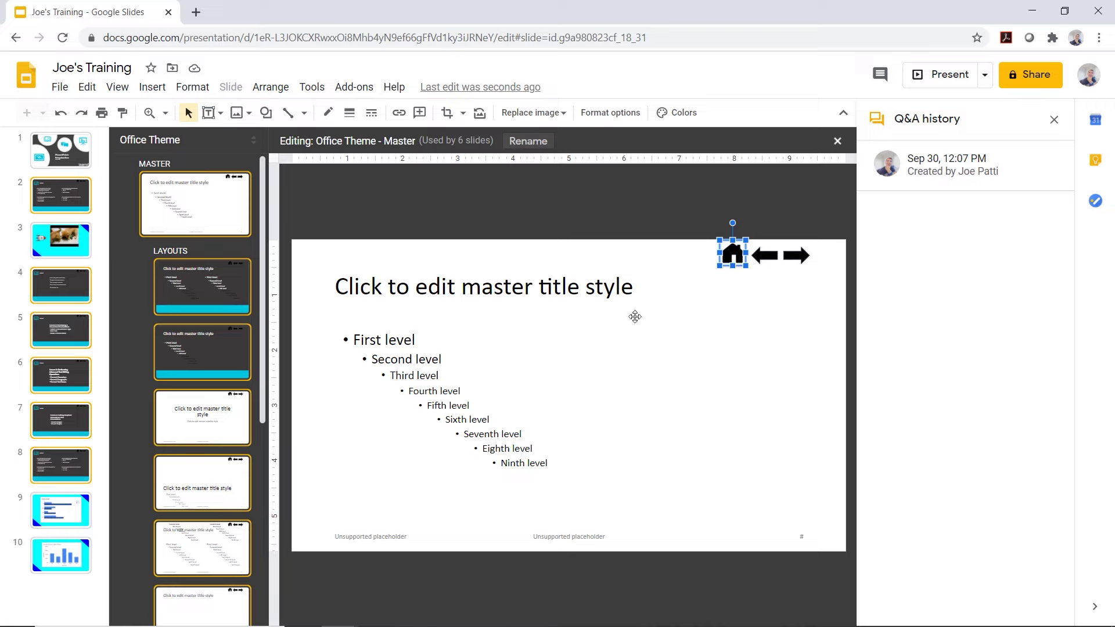
Link the house icon to First Slide under Slides in this presentation
{"action": "left_click", "coordinate": [156, 90]}
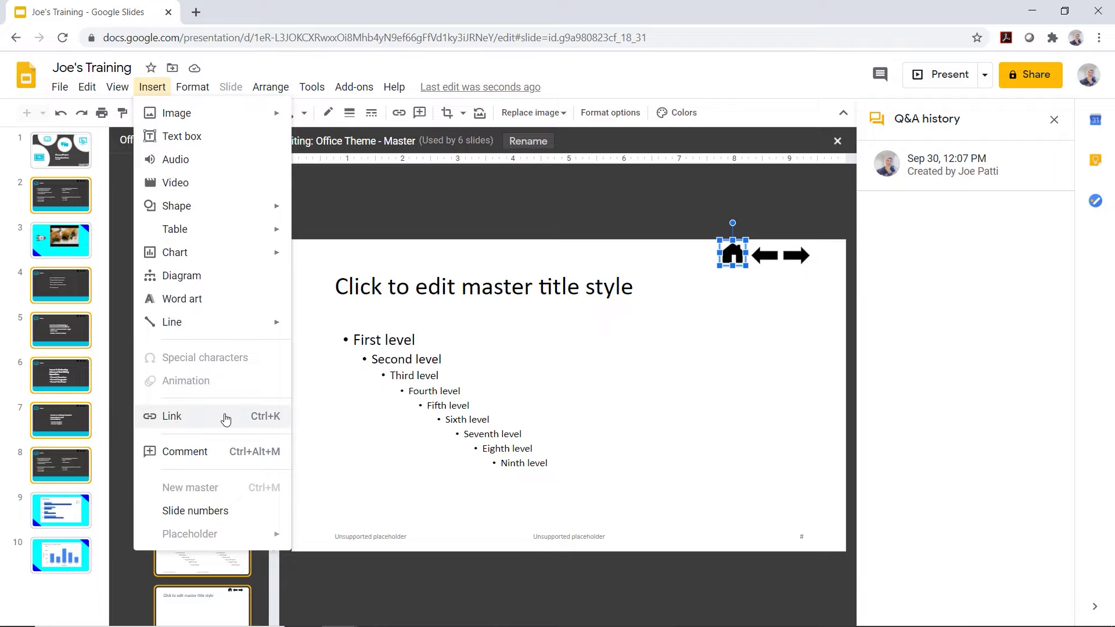
{"action": "left_click", "coordinate": [226, 419]}
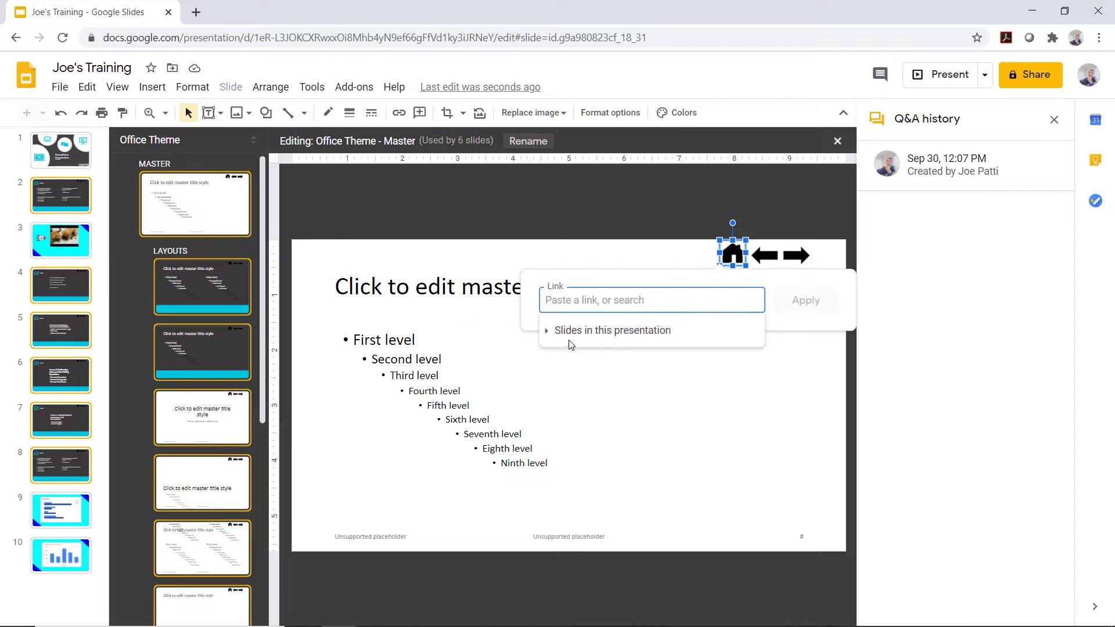
{"action": "left_click", "coordinate": [566, 335]}
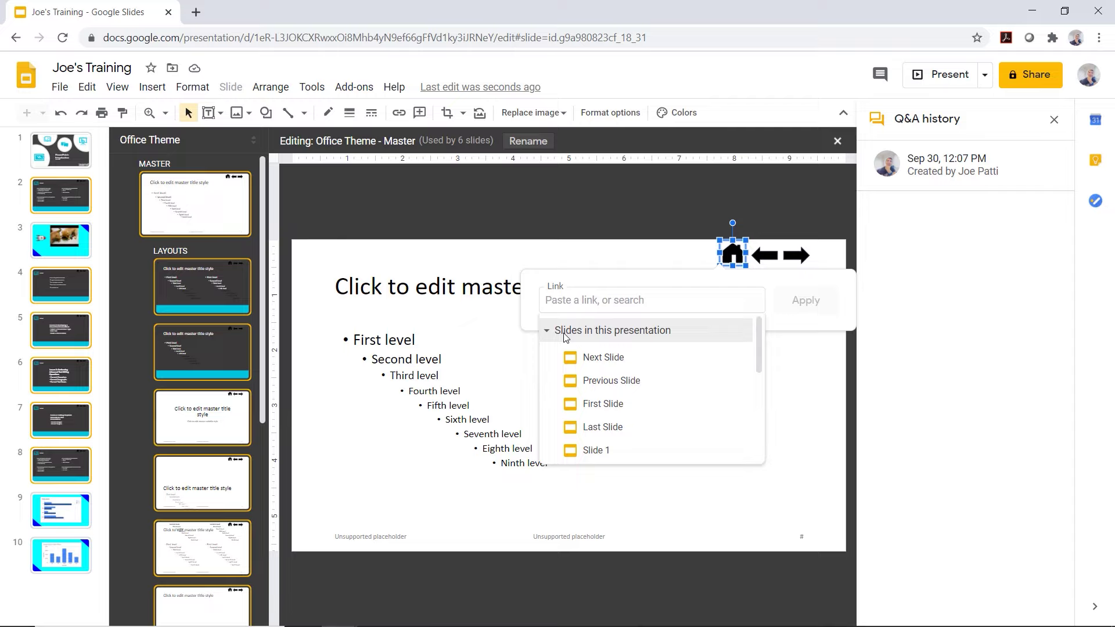
{"action": "left_click", "coordinate": [628, 404]}
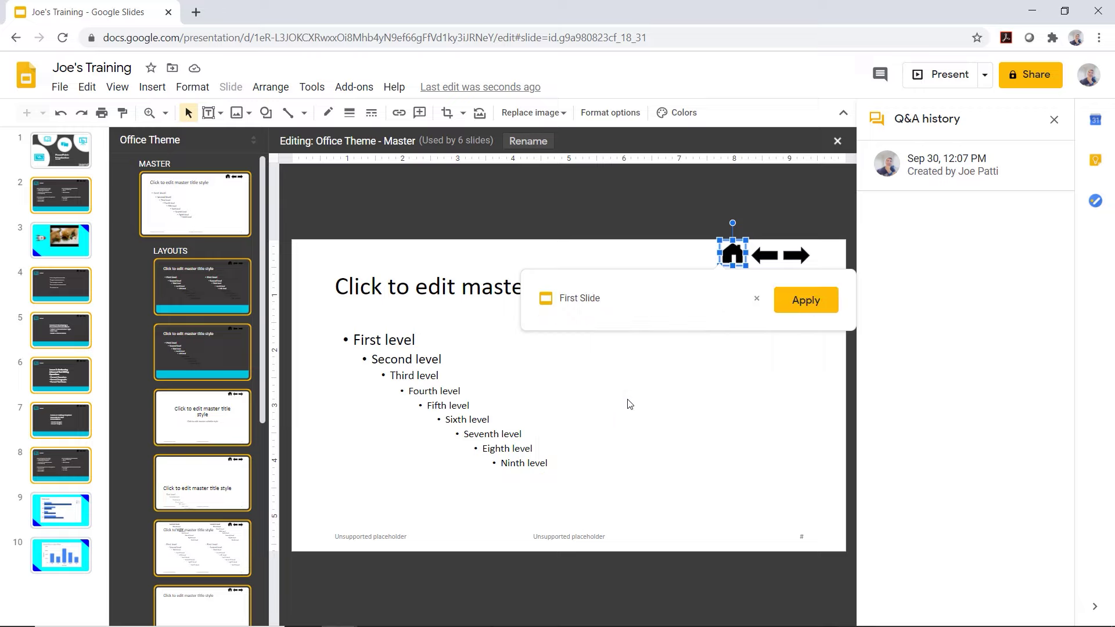
{"action": "left_click", "coordinate": [787, 304]}
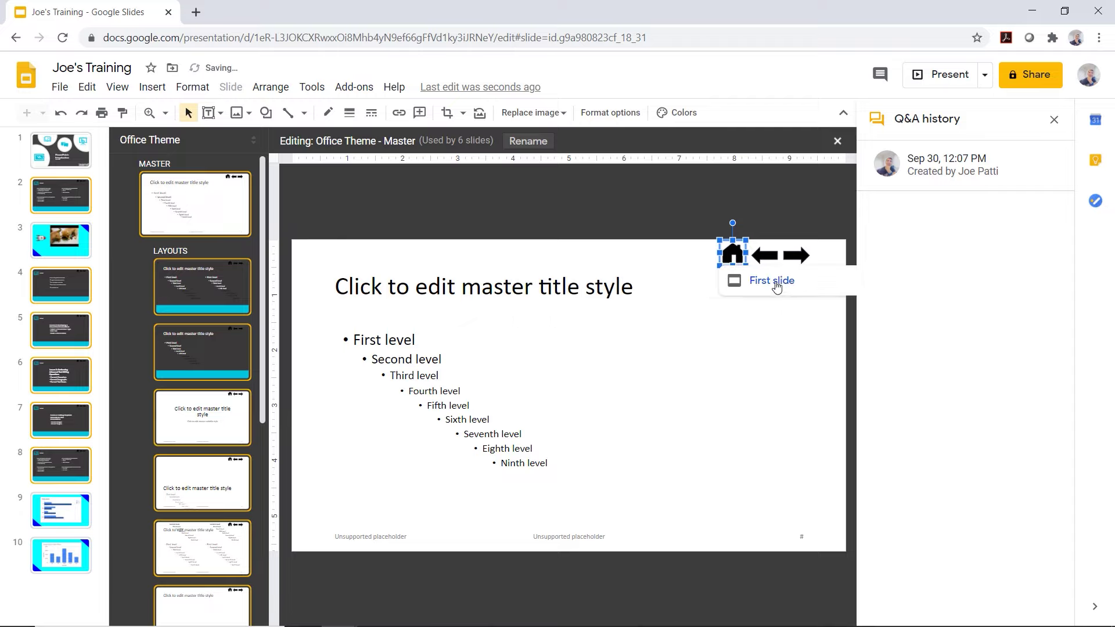
{"action": "left_click", "coordinate": [763, 255]}
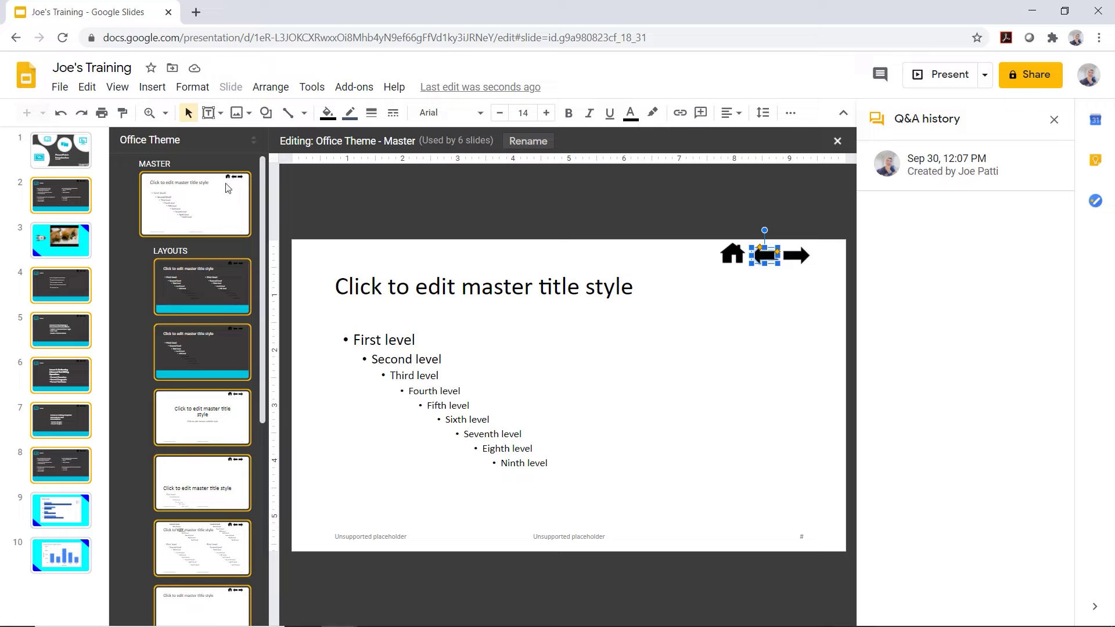
Link the left arrow to Previous Slide via Insert > Link
{"action": "left_click", "coordinate": [149, 88]}
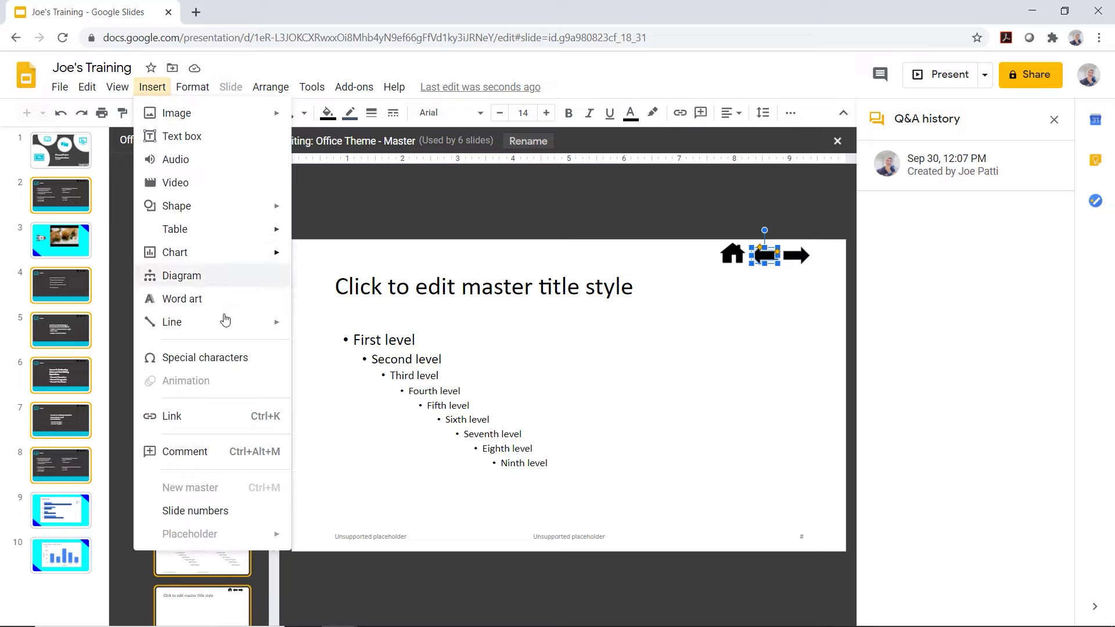
{"action": "left_click", "coordinate": [221, 416]}
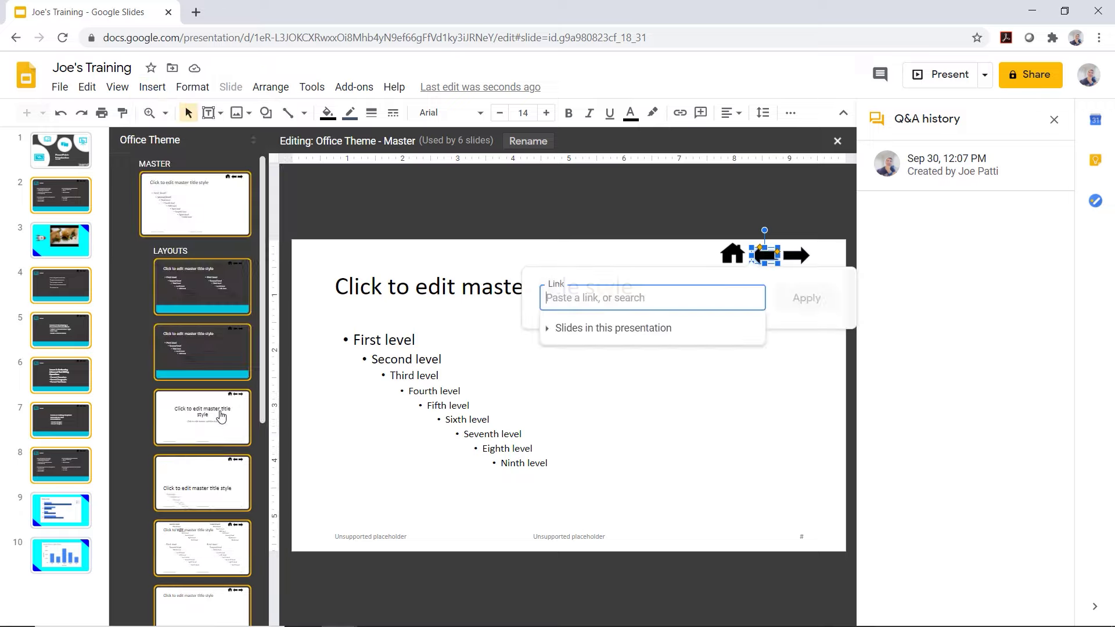
{"action": "left_click", "coordinate": [676, 332]}
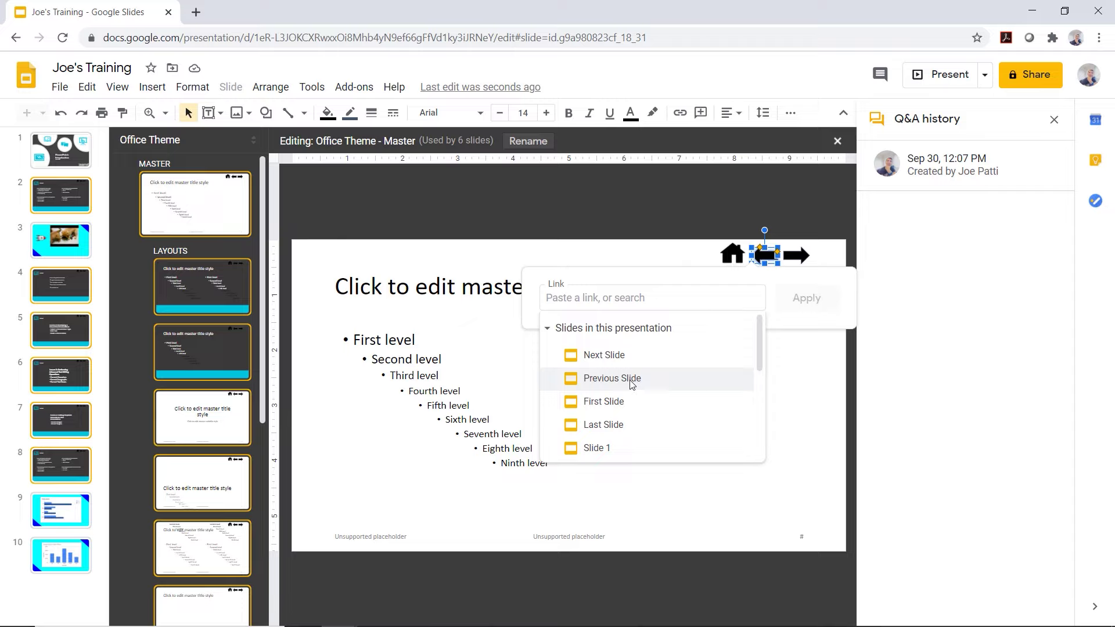
{"action": "left_click", "coordinate": [631, 383]}
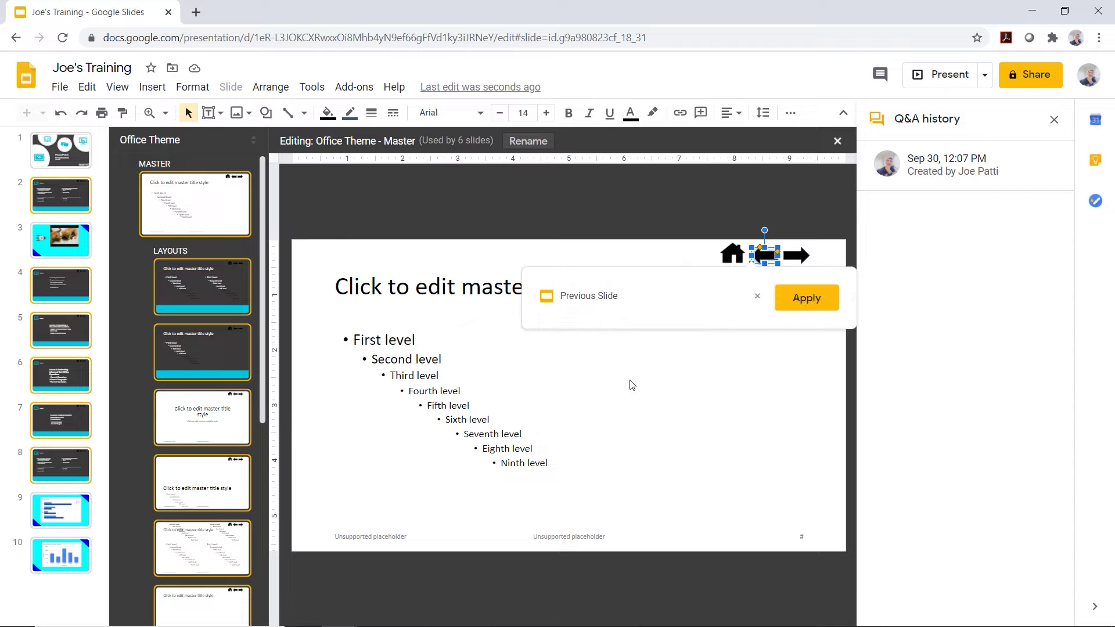
{"action": "left_click", "coordinate": [806, 299]}
{"action": "left_click", "coordinate": [803, 252]}
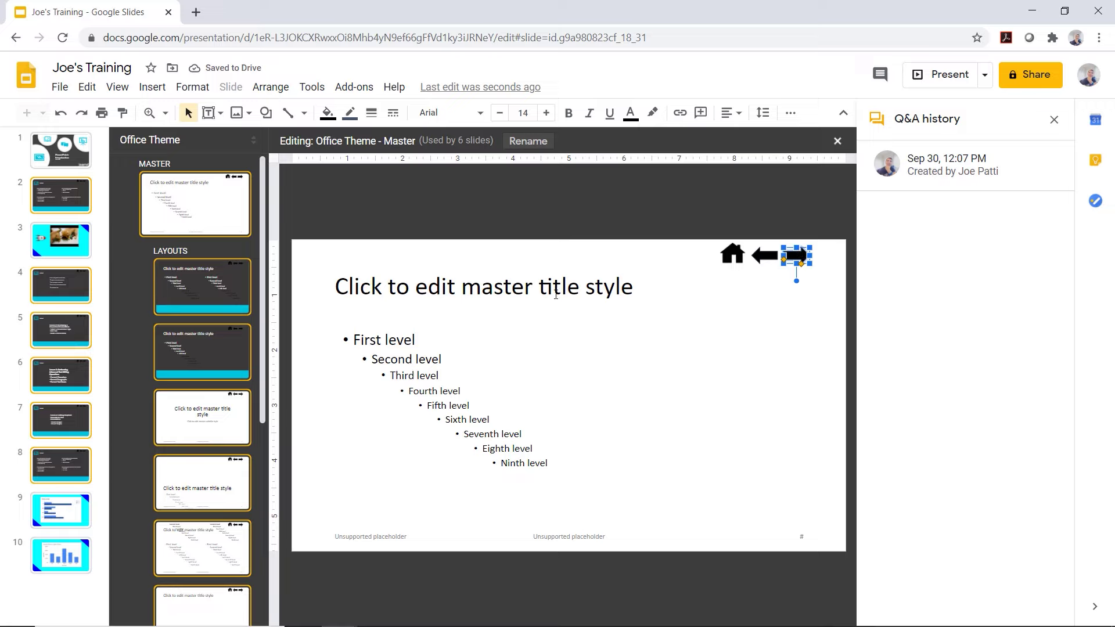
Link the right arrow to Next Slide via Insert > Link
{"action": "left_click", "coordinate": [153, 87]}
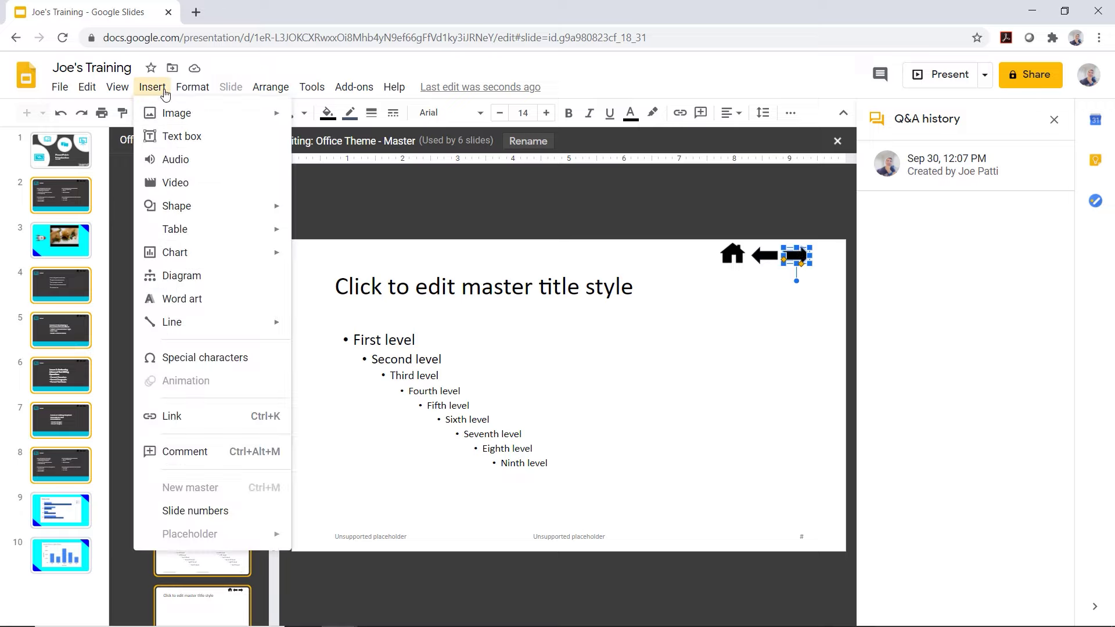
{"action": "left_click", "coordinate": [238, 420]}
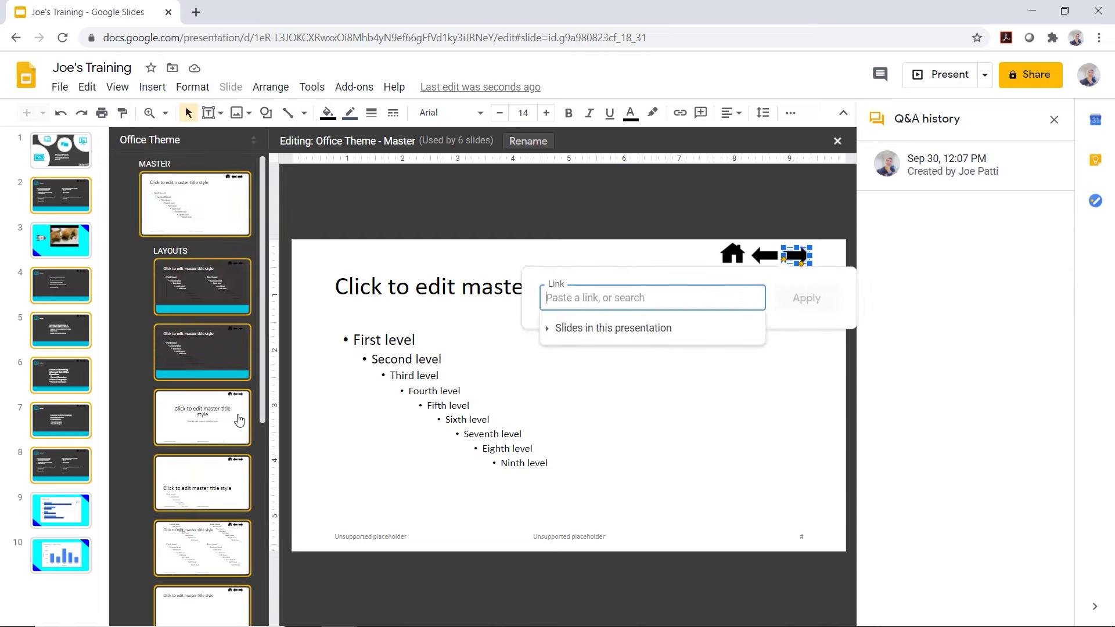
{"action": "left_click", "coordinate": [619, 331]}
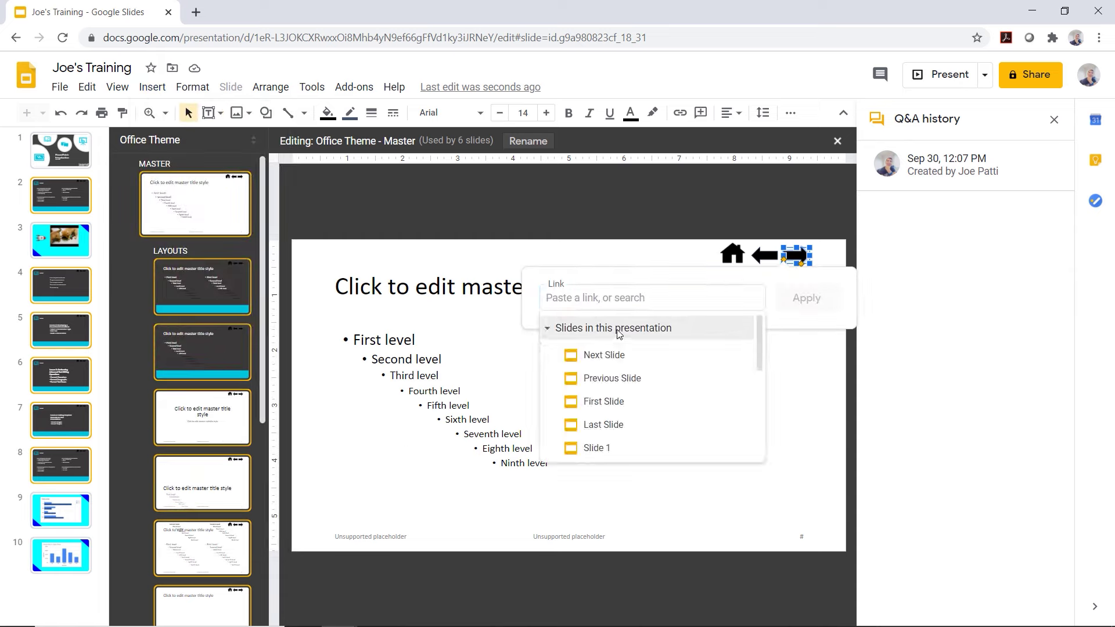
{"action": "left_click", "coordinate": [604, 355]}
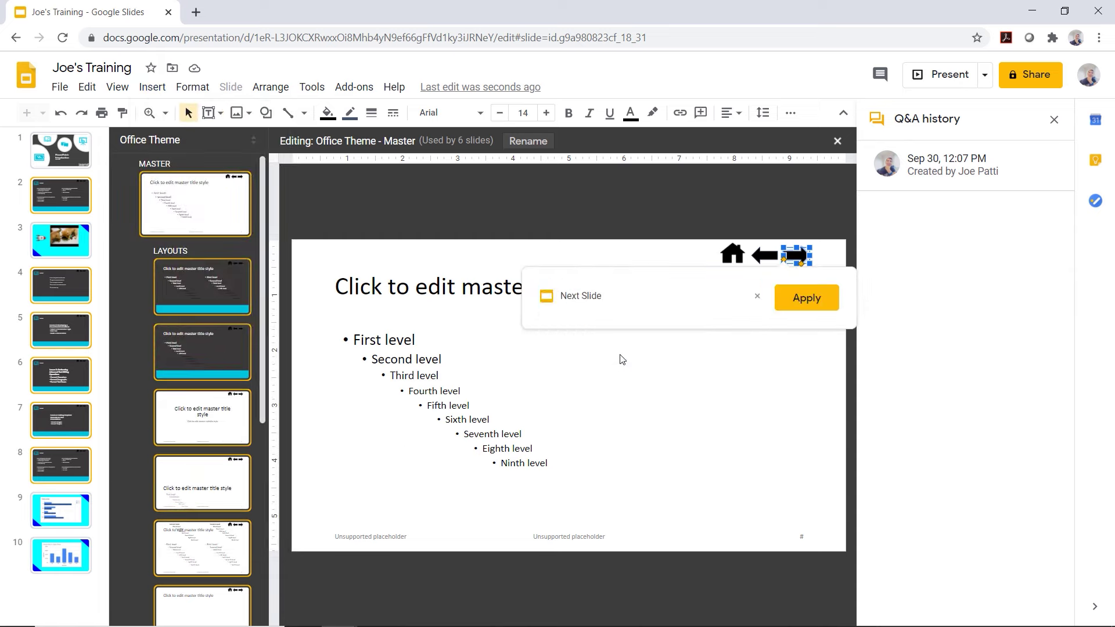
{"action": "left_click", "coordinate": [793, 307]}
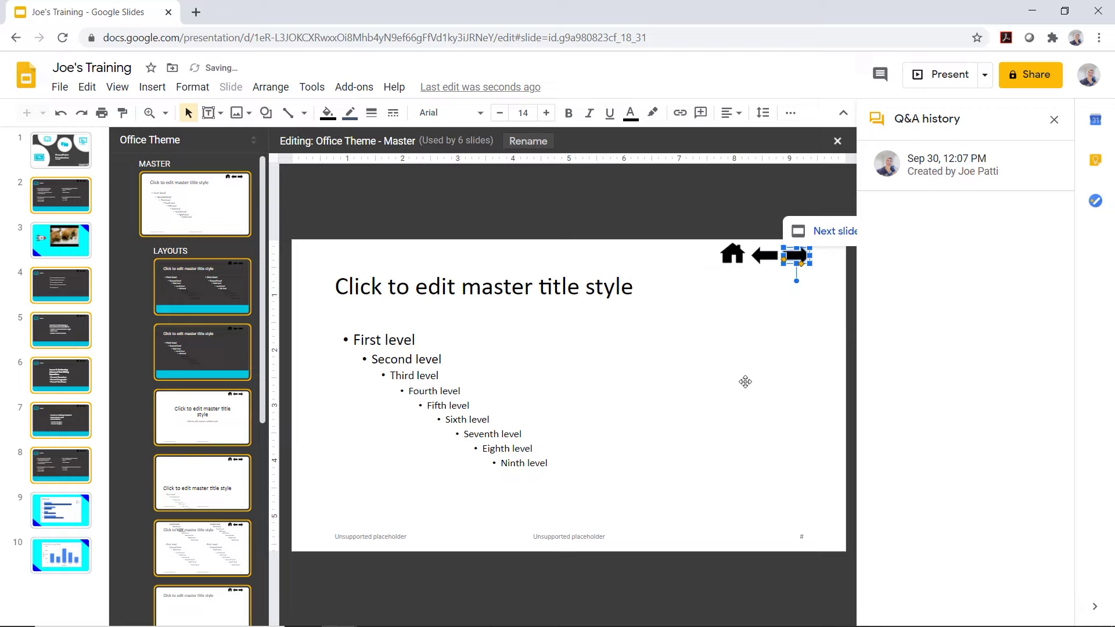
{"action": "left_click", "coordinate": [700, 428]}
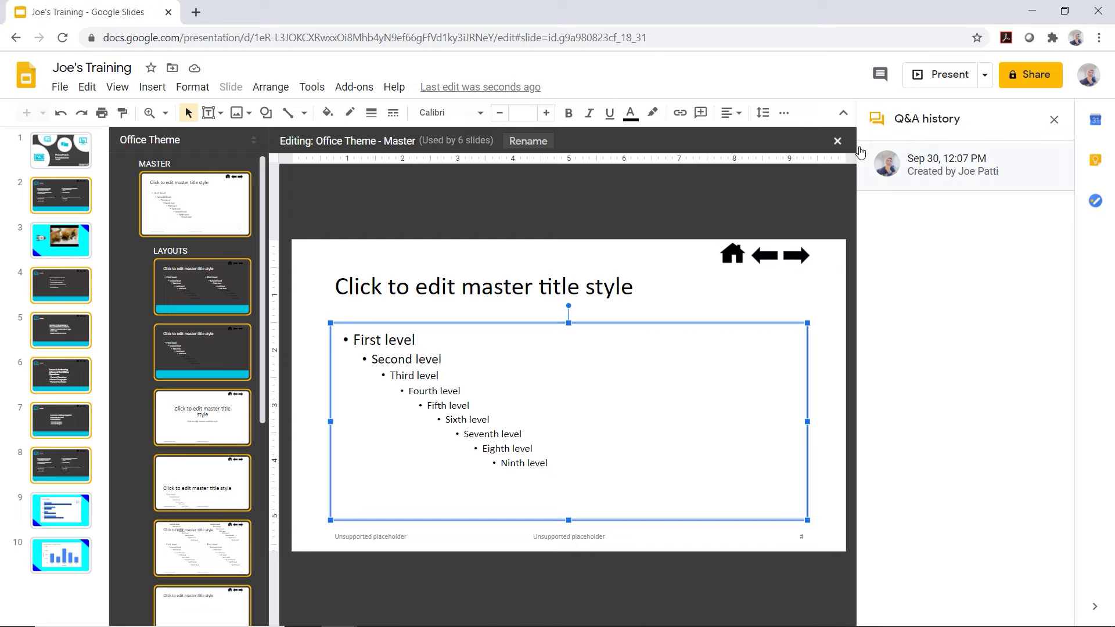
Close the master editor and present the deck starting from slide 2, Module 1
{"action": "left_click", "coordinate": [838, 142]}
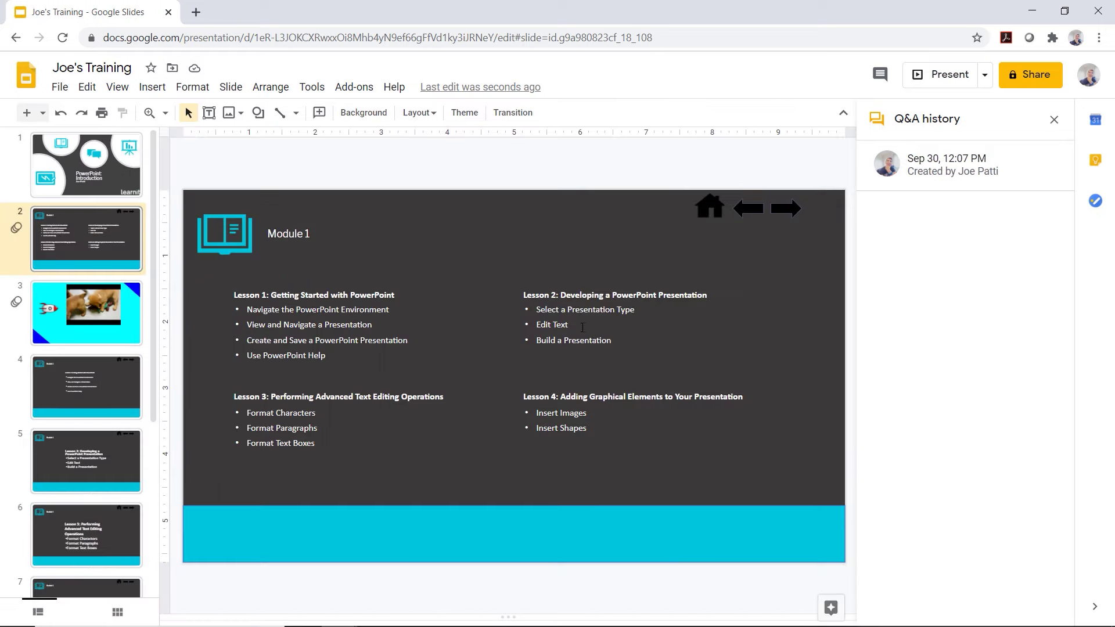
{"action": "left_click", "coordinate": [80, 165]}
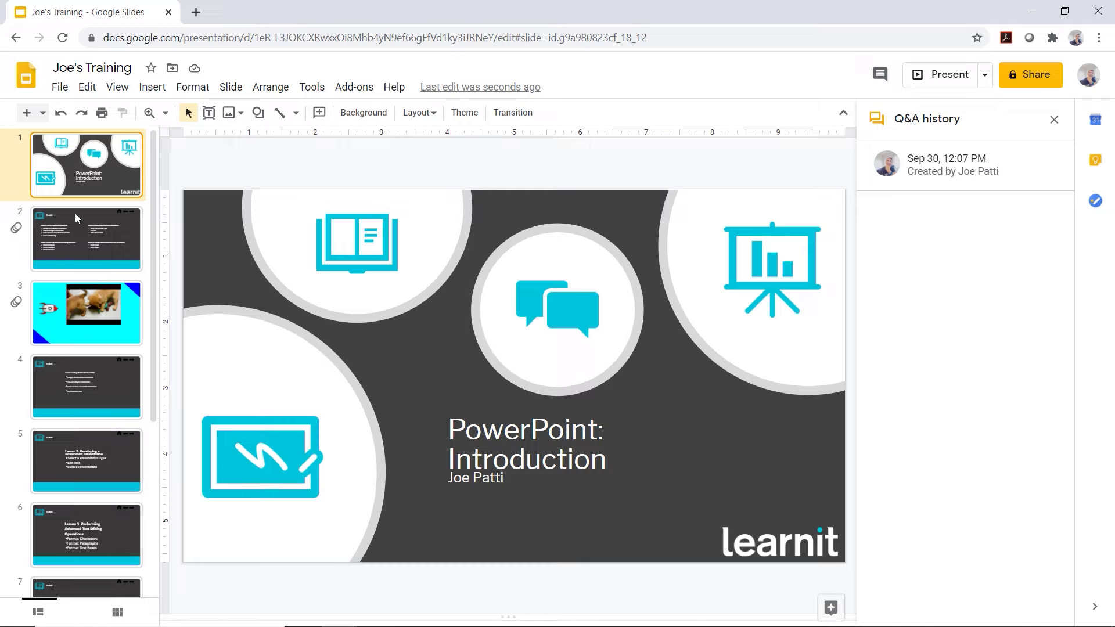
{"action": "left_click", "coordinate": [73, 235]}
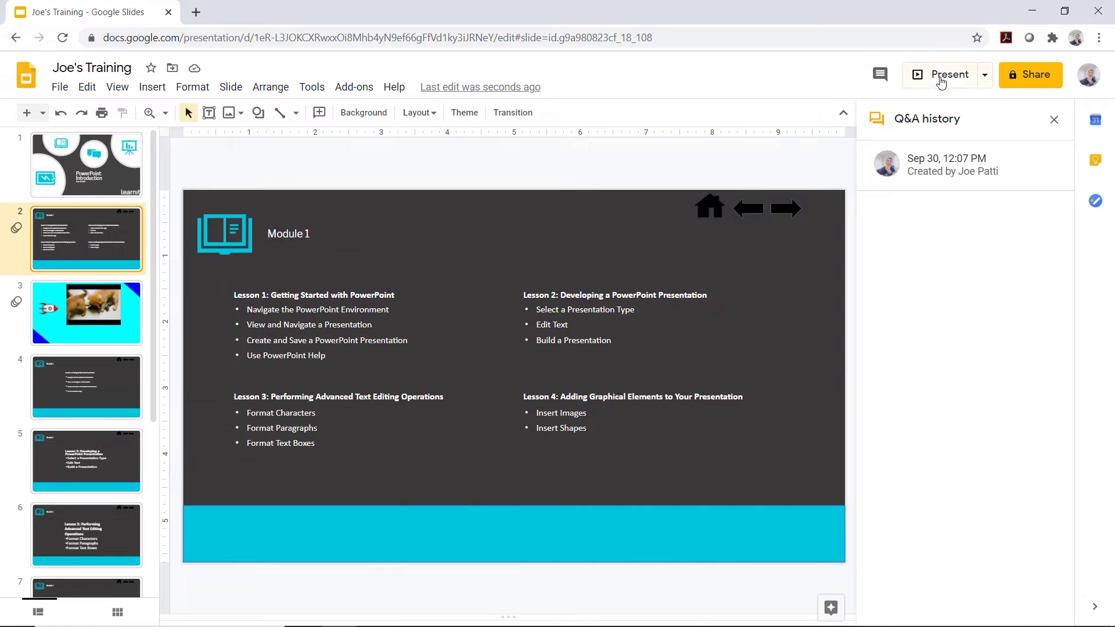
{"action": "left_click", "coordinate": [940, 78]}
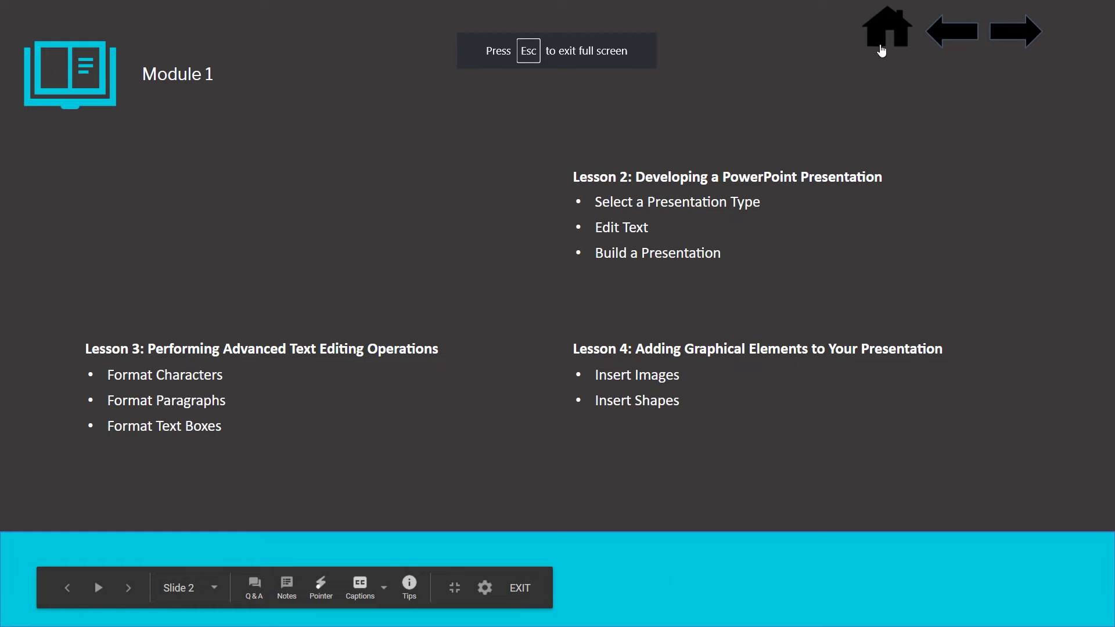
Test the home, next and previous links between the title, Module 1, video and Lesson 1 slides
{"action": "left_click", "coordinate": [881, 39]}
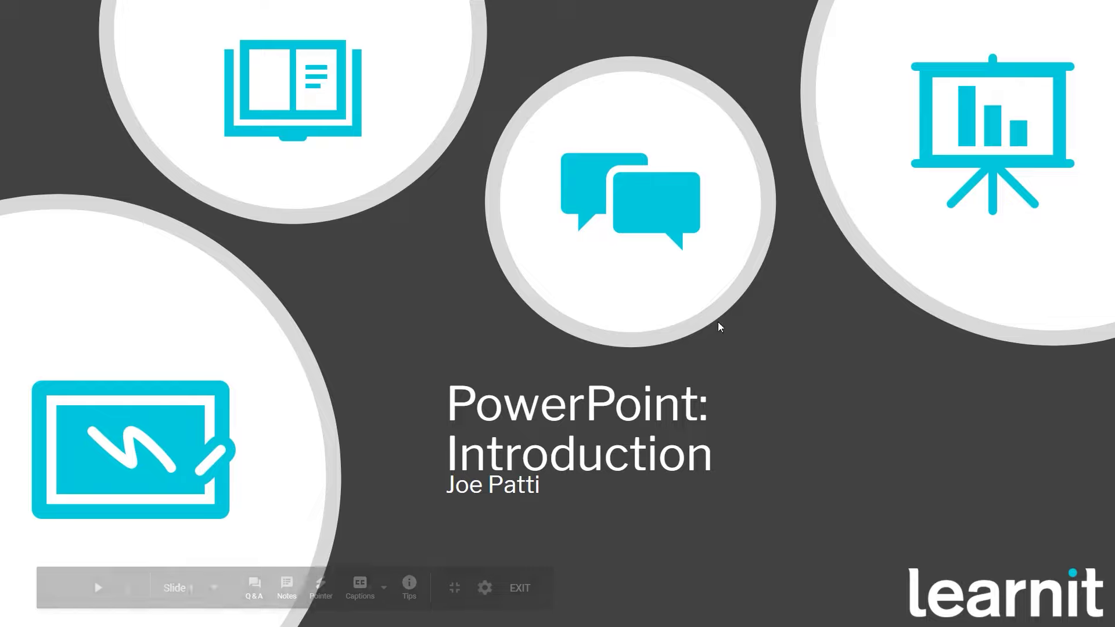
{"action": "left_click", "coordinate": [761, 356]}
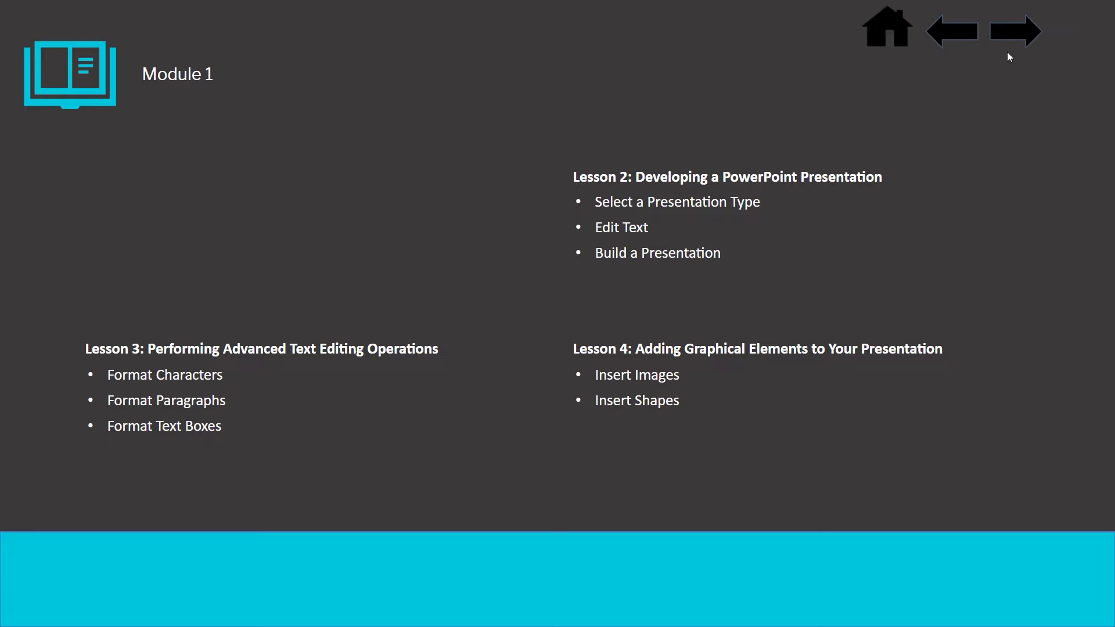
{"action": "left_click", "coordinate": [1016, 37]}
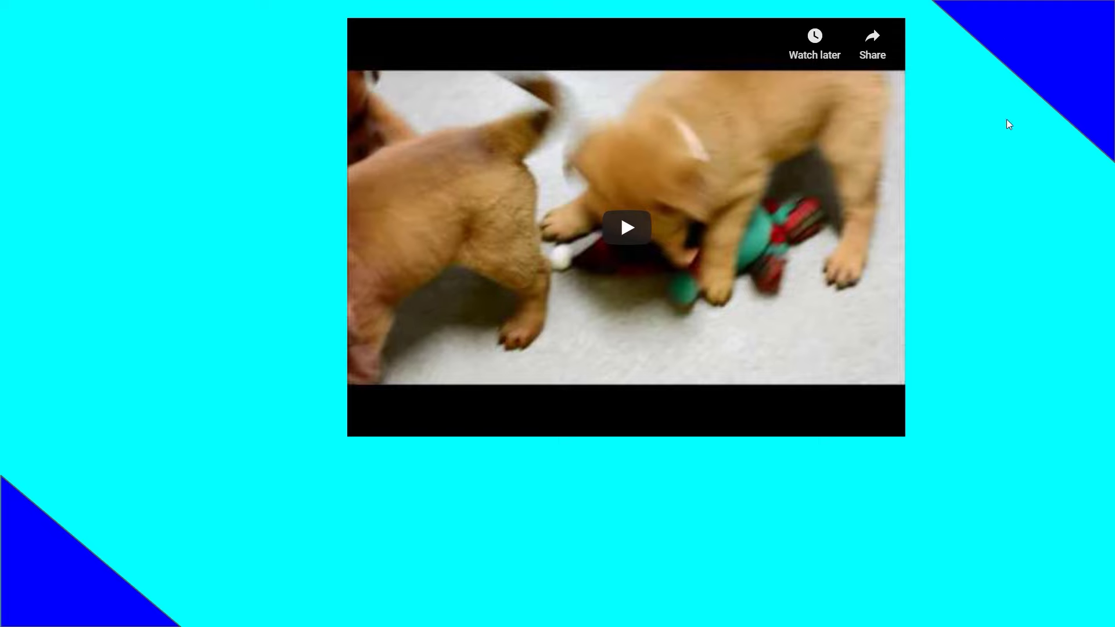
{"action": "left_click", "coordinate": [988, 126]}
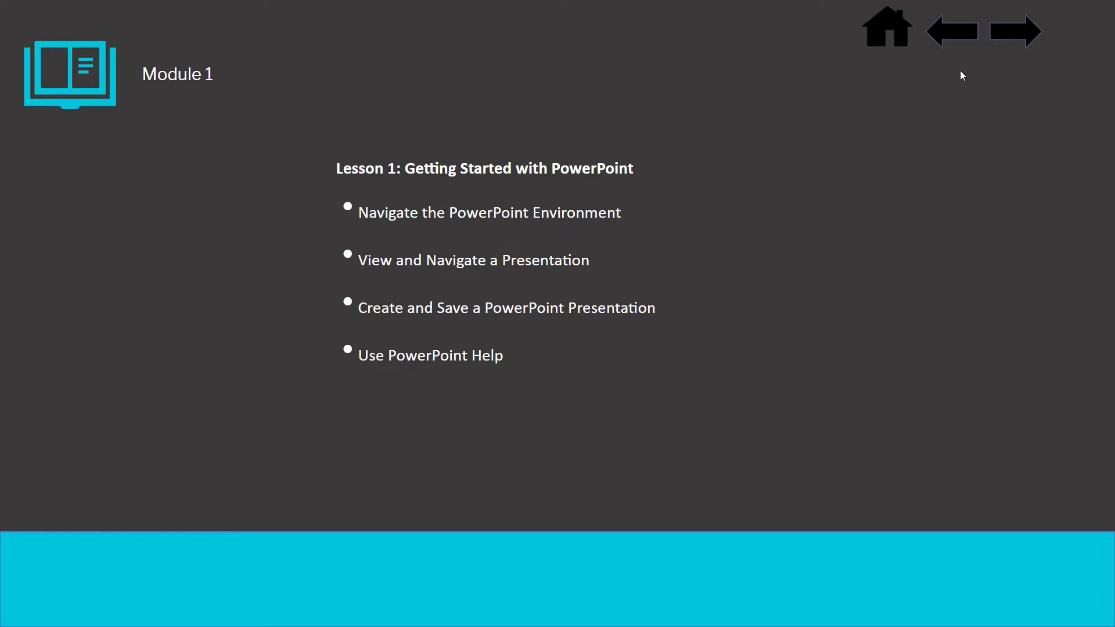
{"action": "left_click", "coordinate": [950, 38]}
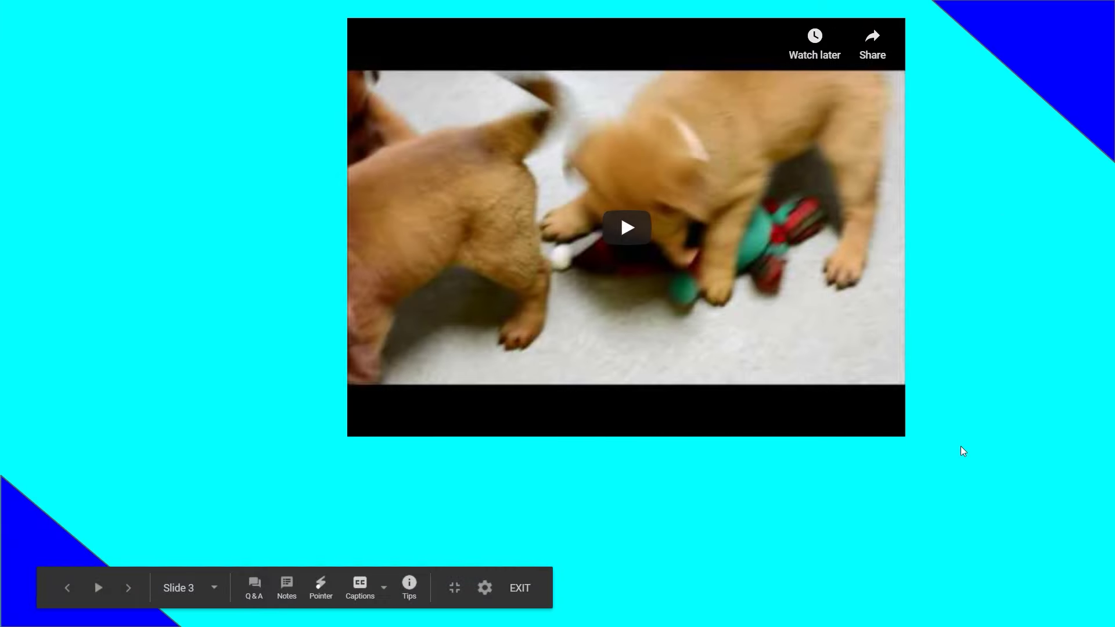
{"action": "left_click", "coordinate": [960, 446]}
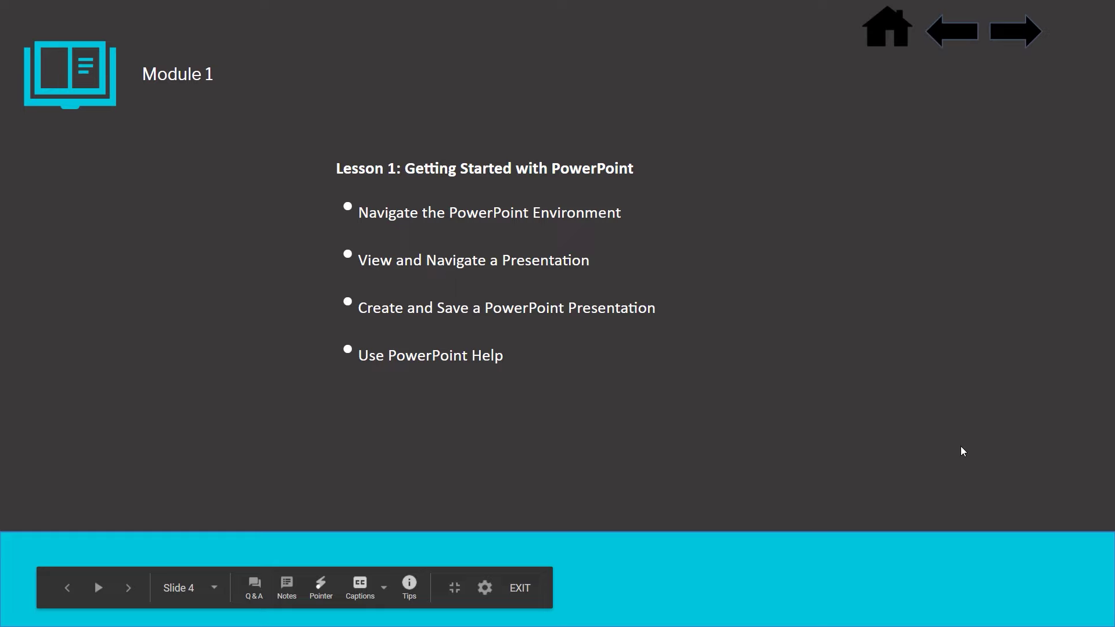
Advance through the lessons to the chart slides, test back and home links, then exit the slideshow
{"action": "left_click", "coordinate": [1011, 39]}
{"action": "left_click", "coordinate": [1017, 41]}
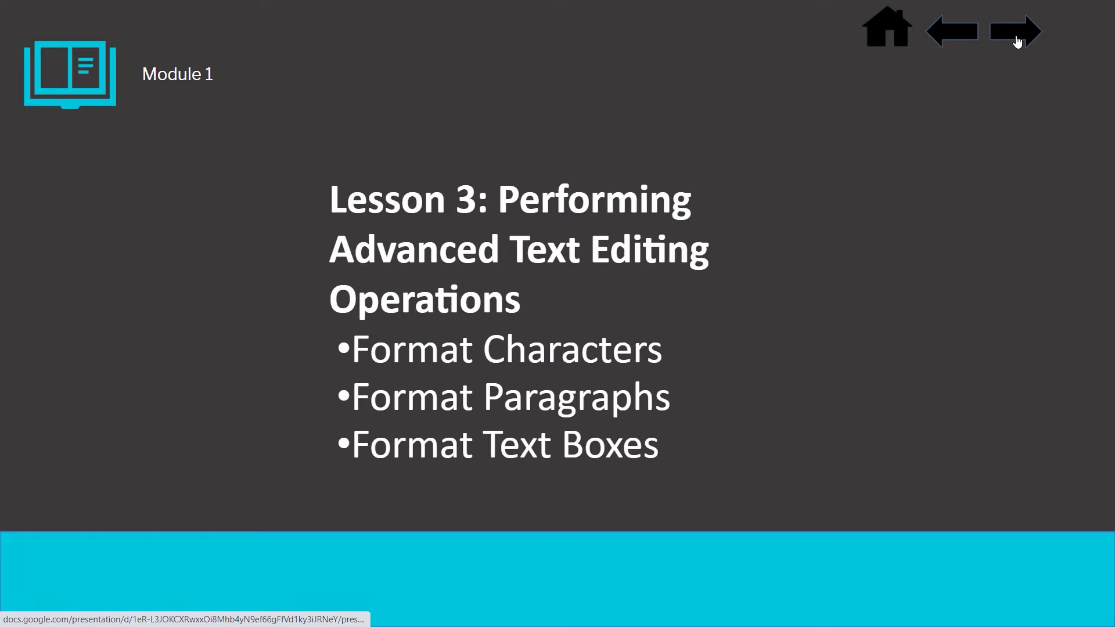
{"action": "left_click", "coordinate": [1017, 40]}
{"action": "left_click", "coordinate": [1016, 40]}
{"action": "left_click", "coordinate": [1017, 40]}
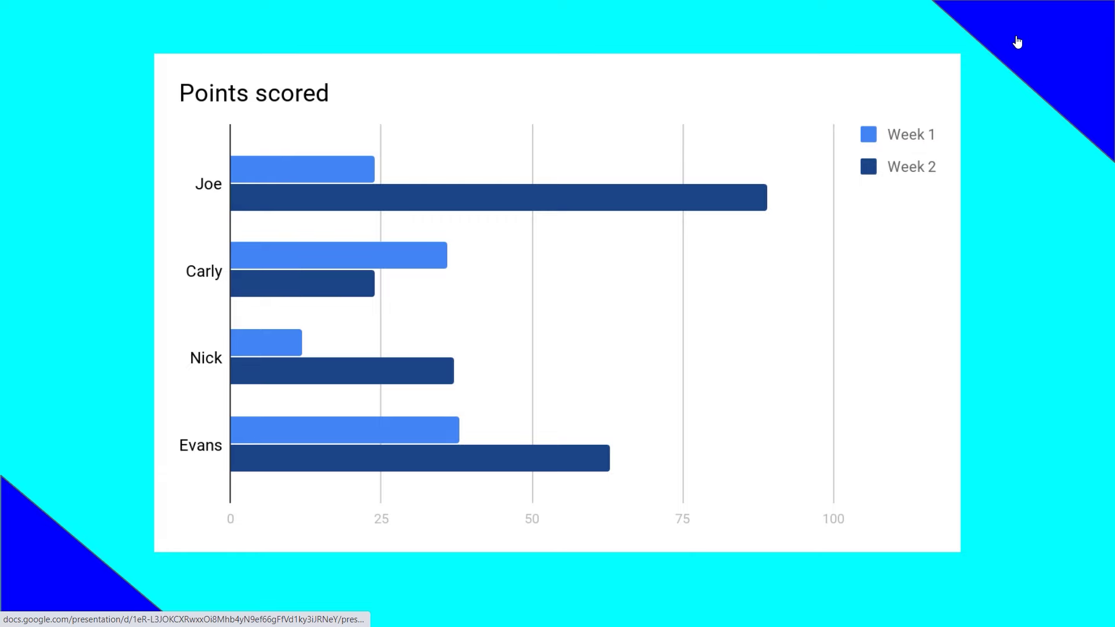
{"action": "left_click", "coordinate": [994, 209]}
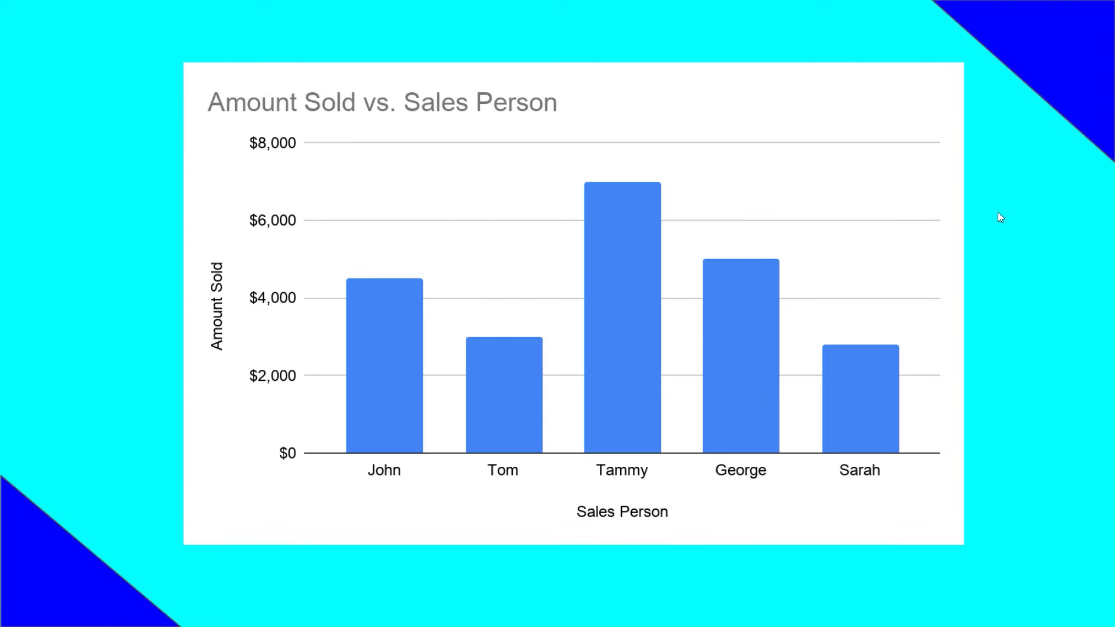
{"action": "key", "text": "Left"}
{"action": "key", "text": "Left"}
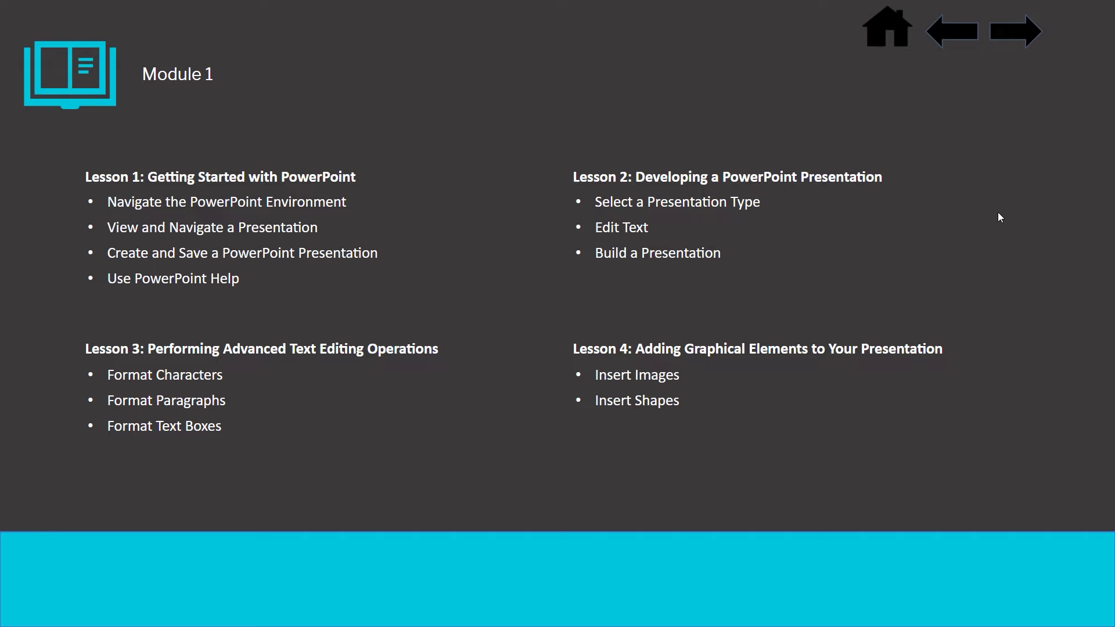
{"action": "left_click", "coordinate": [941, 40]}
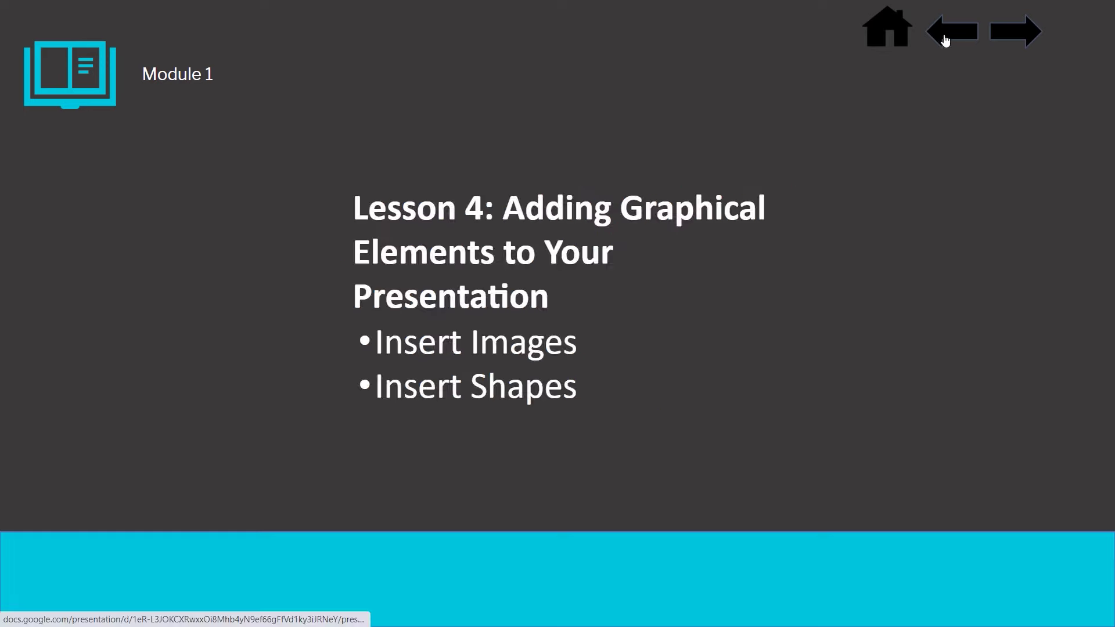
{"action": "left_click", "coordinate": [887, 33]}
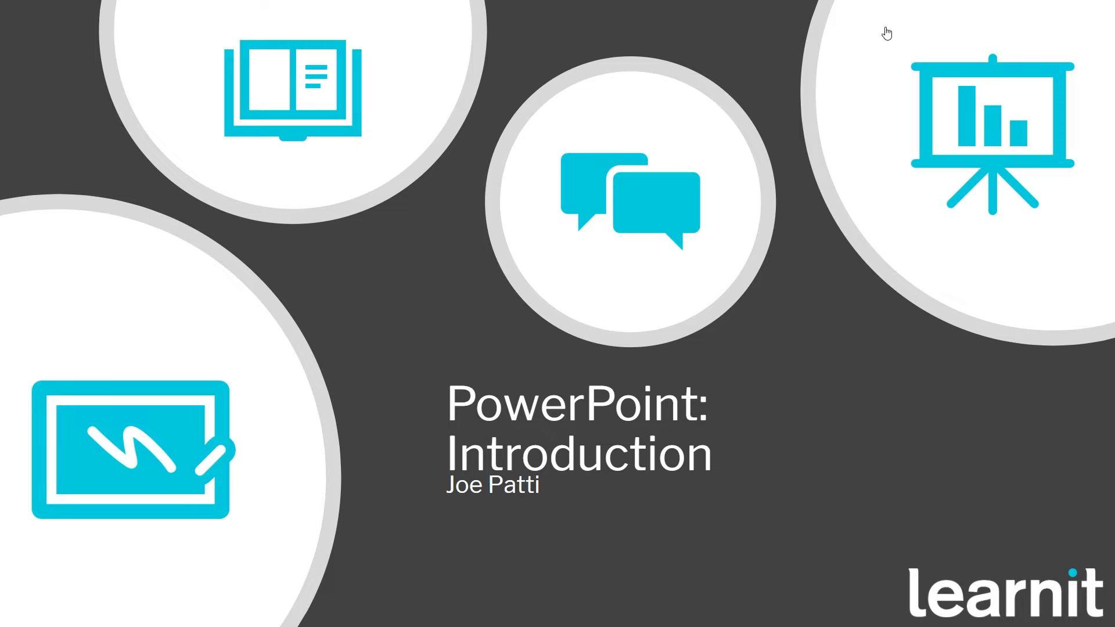
{"action": "key", "text": "Escape"}
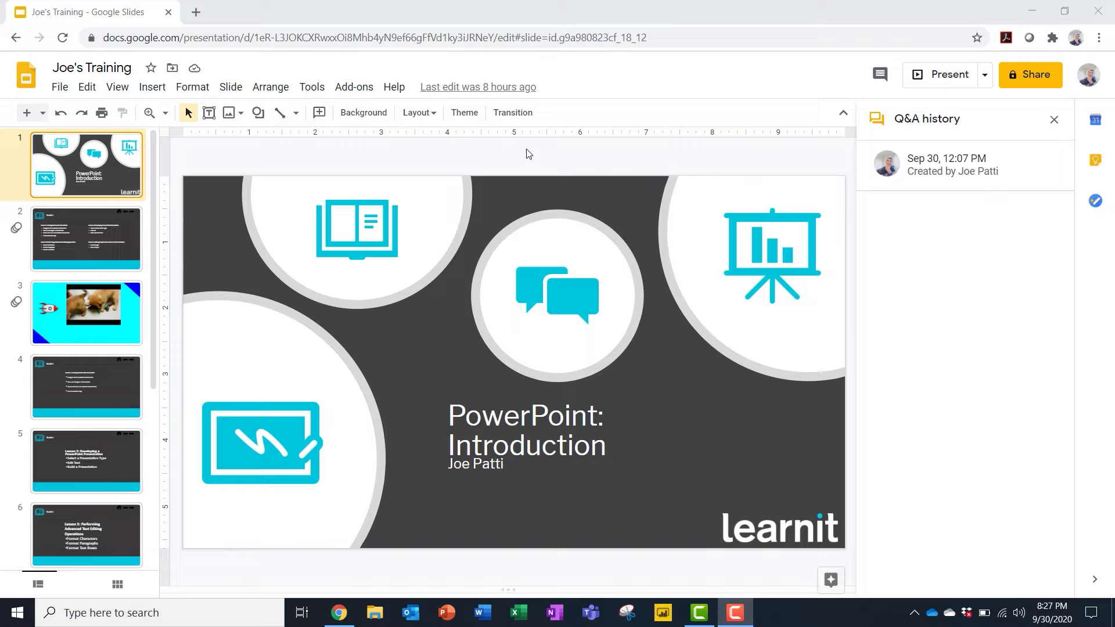
{"action": "left_click", "coordinate": [62, 87]}
In the Share settings, uncheck 'Editors can change permissions and share', then return to the main sharing view
{"action": "left_click", "coordinate": [1021, 86]}
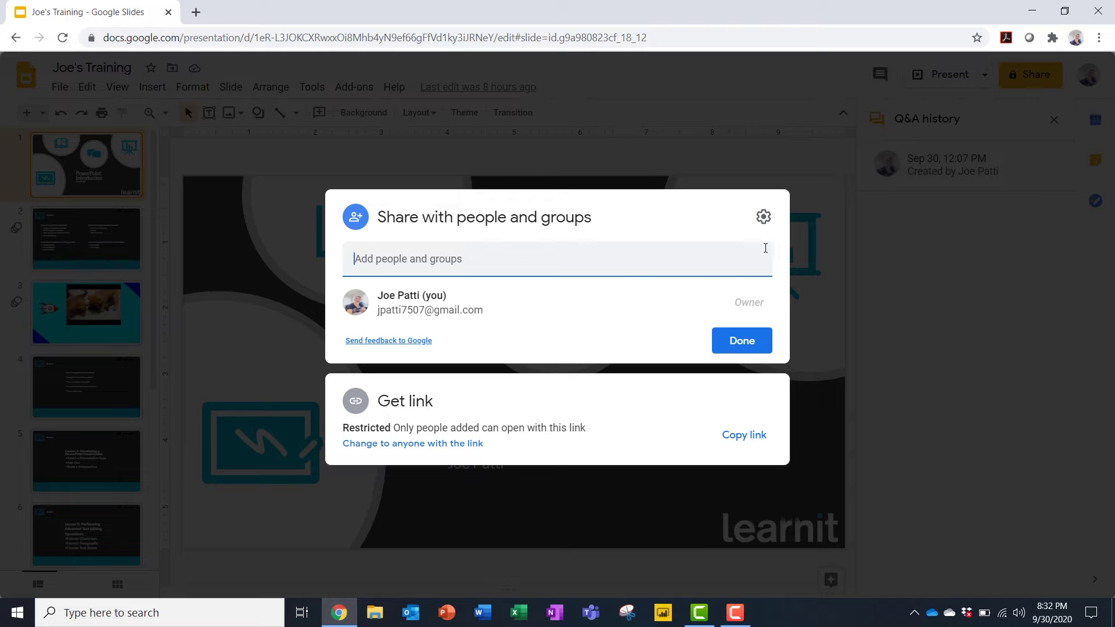
{"action": "left_click", "coordinate": [765, 217]}
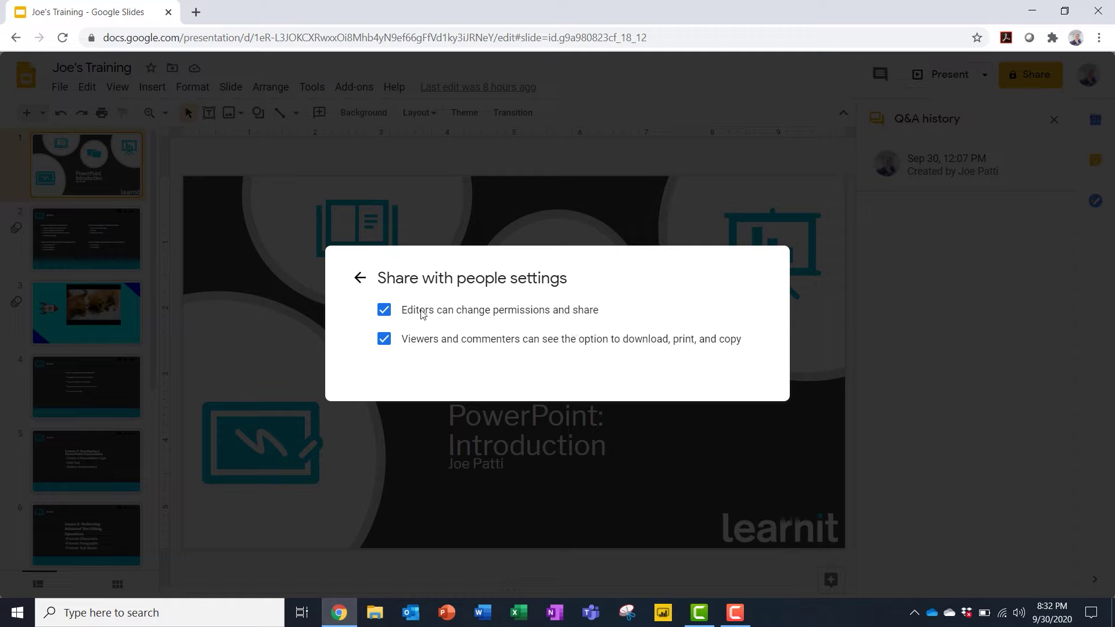
{"action": "left_click", "coordinate": [383, 311]}
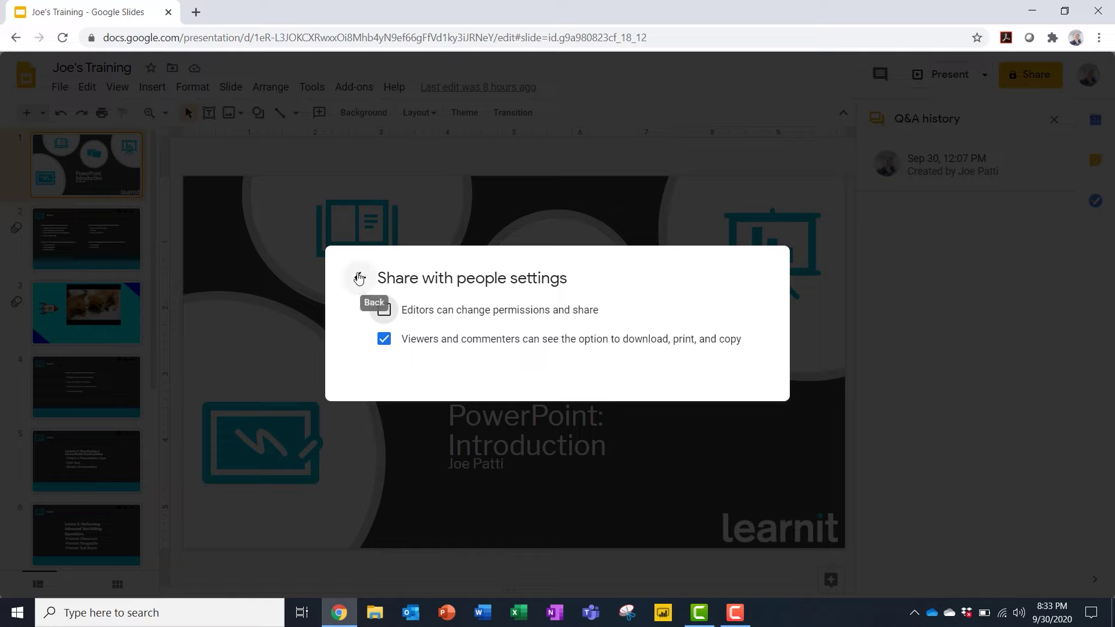
{"action": "left_click", "coordinate": [359, 279]}
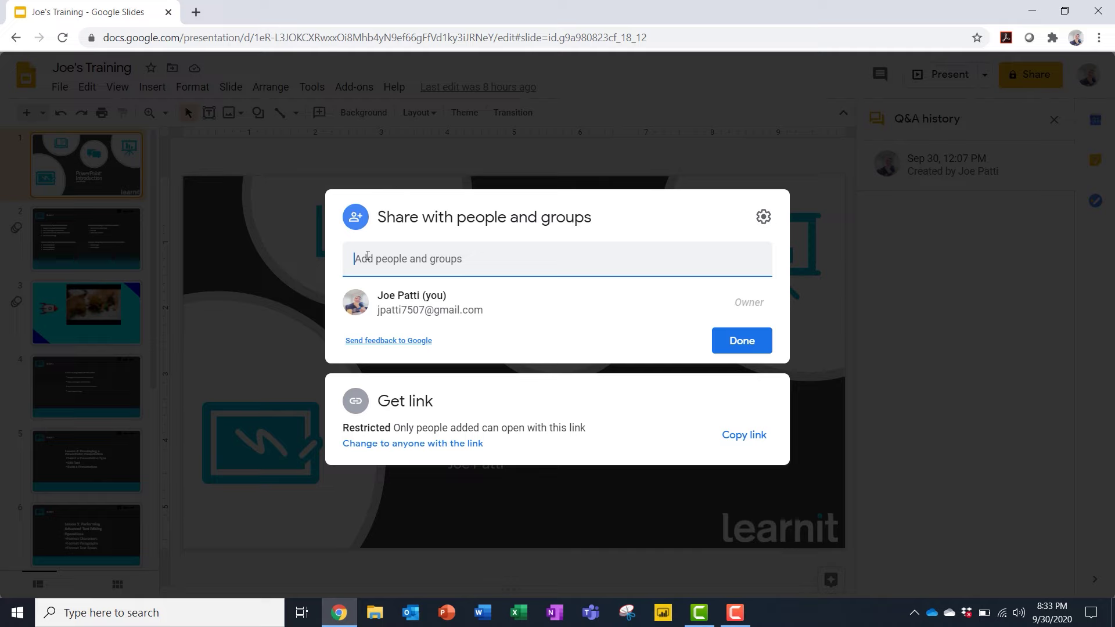
Draft an Editor invite to the collaborator's e-mail with 'Hey Thanks for helping!', then cancel it and close sharing
{"action": "left_click", "coordinate": [423, 314]}
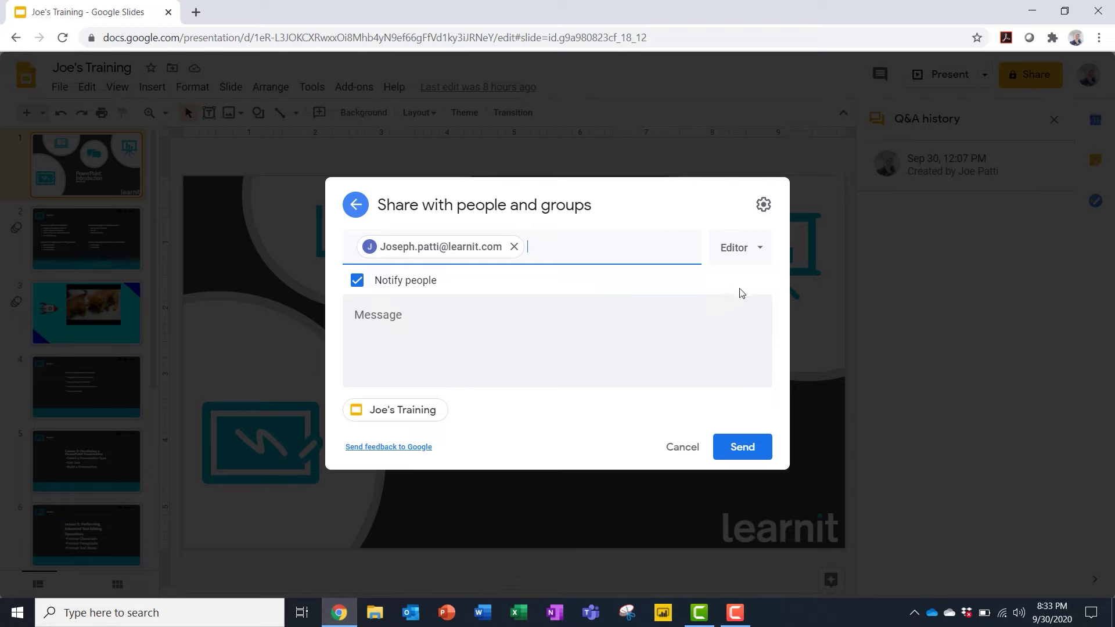
{"action": "left_click", "coordinate": [747, 263]}
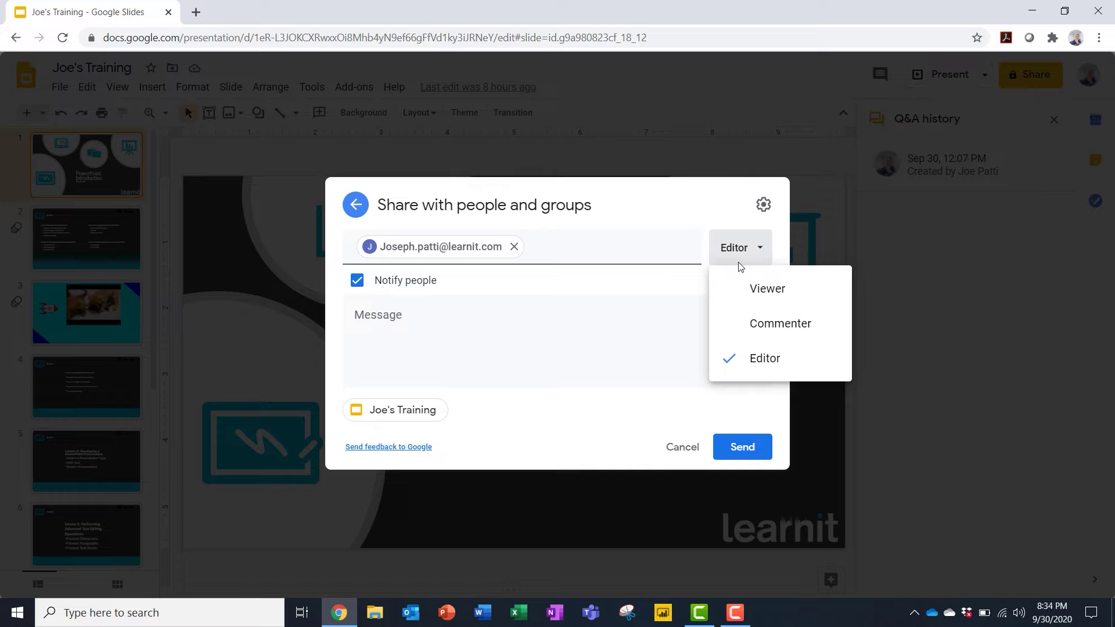
{"action": "left_click", "coordinate": [441, 284]}
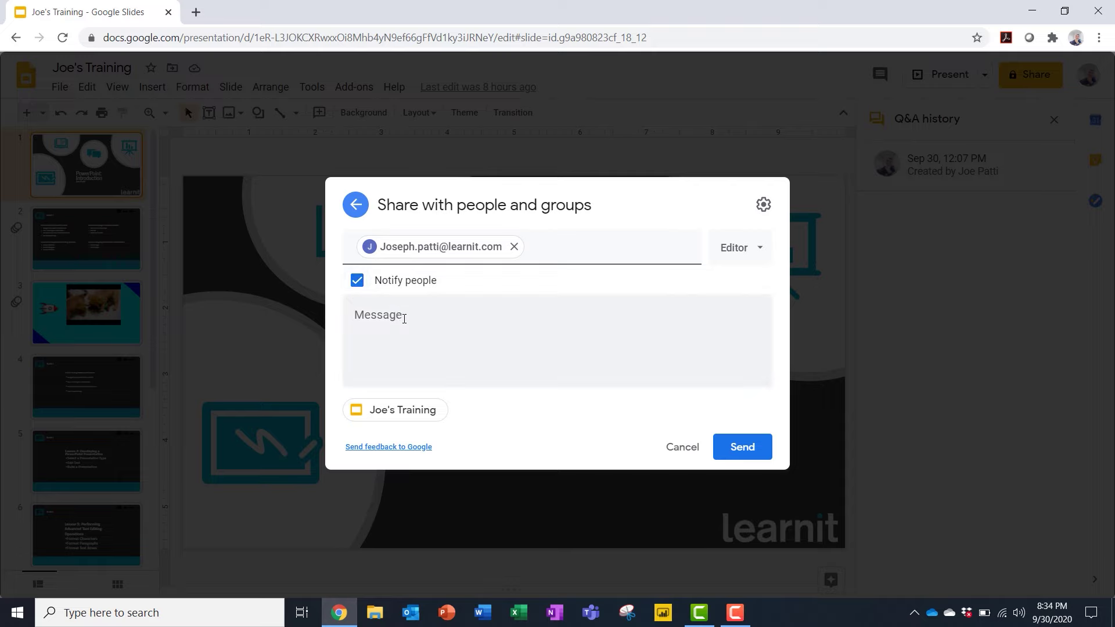
{"action": "left_click", "coordinate": [404, 319]}
{"action": "type", "text": "Hey Thanks "}
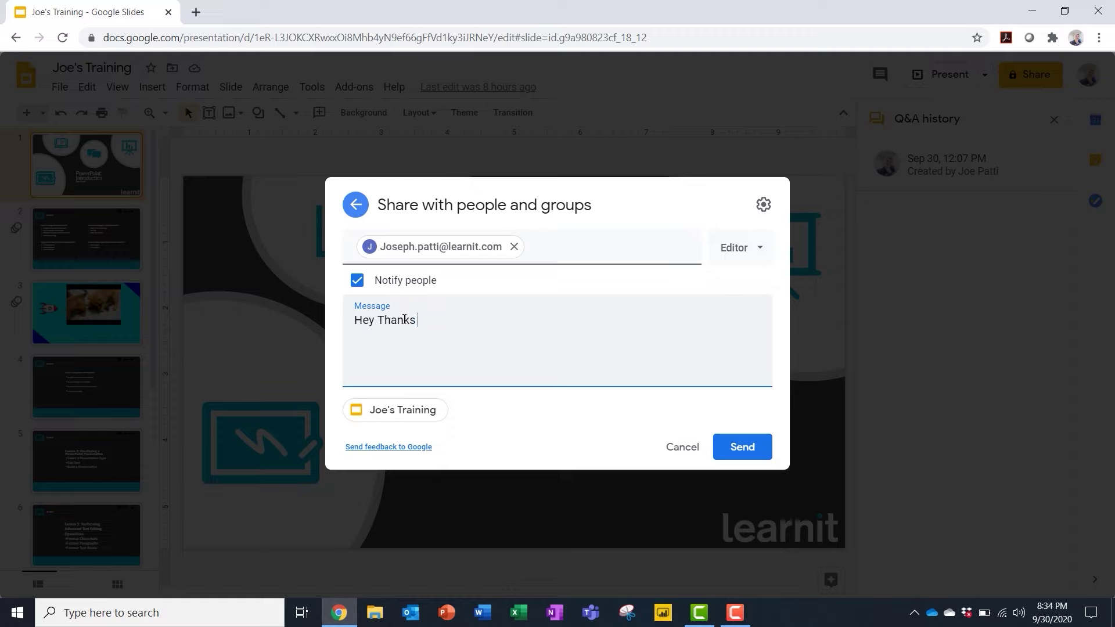
{"action": "type", "text": "for helping"}
{"action": "type", "text": "!"}
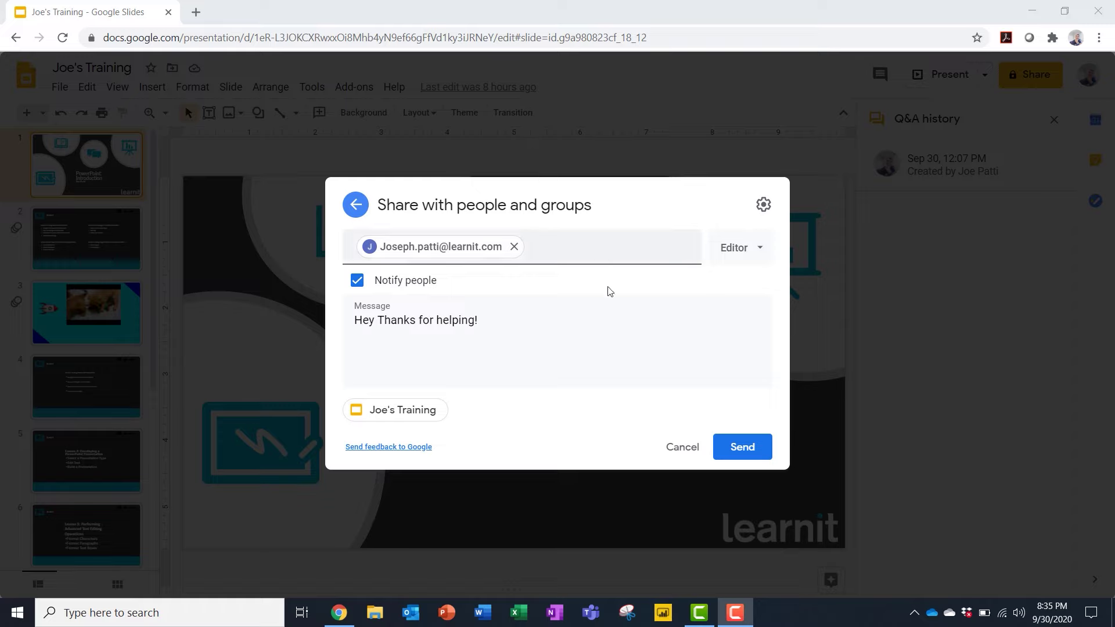
{"action": "left_click", "coordinate": [684, 448]}
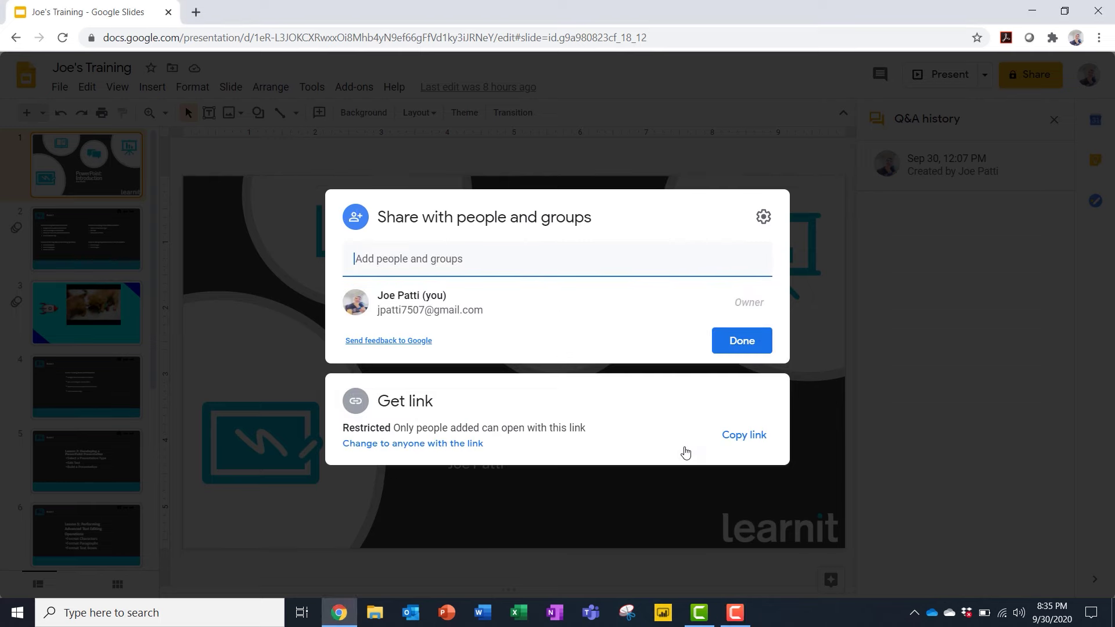
{"action": "left_click", "coordinate": [864, 307]}
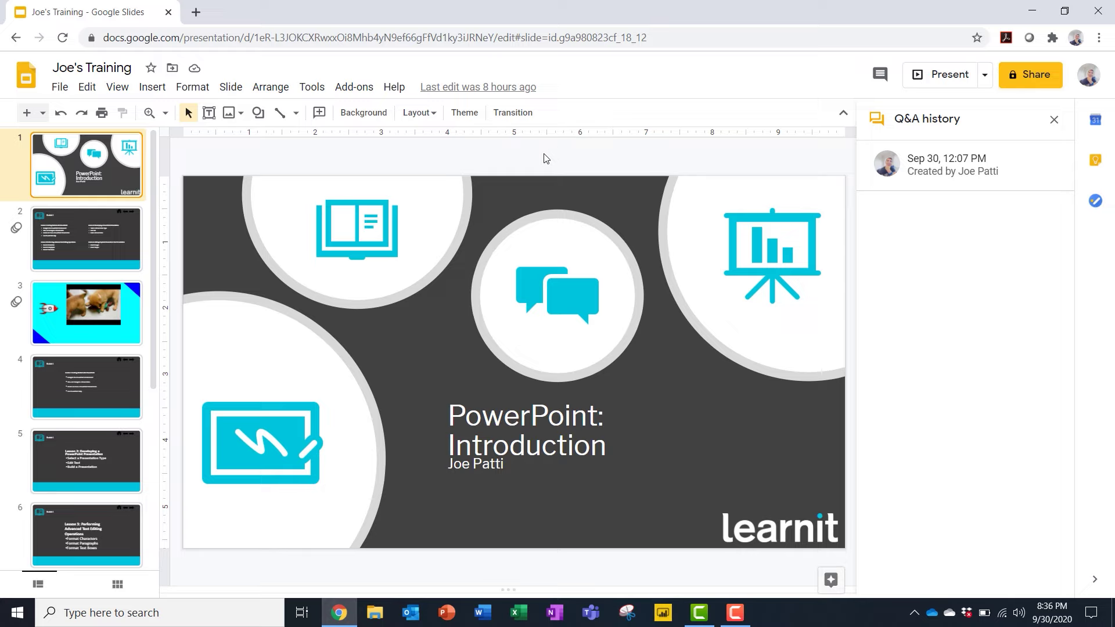
{"action": "left_click", "coordinate": [154, 89]}
Post the comment 'Lets change the color scheme here.' on the title slide from the comments list
{"action": "left_click", "coordinate": [879, 78]}
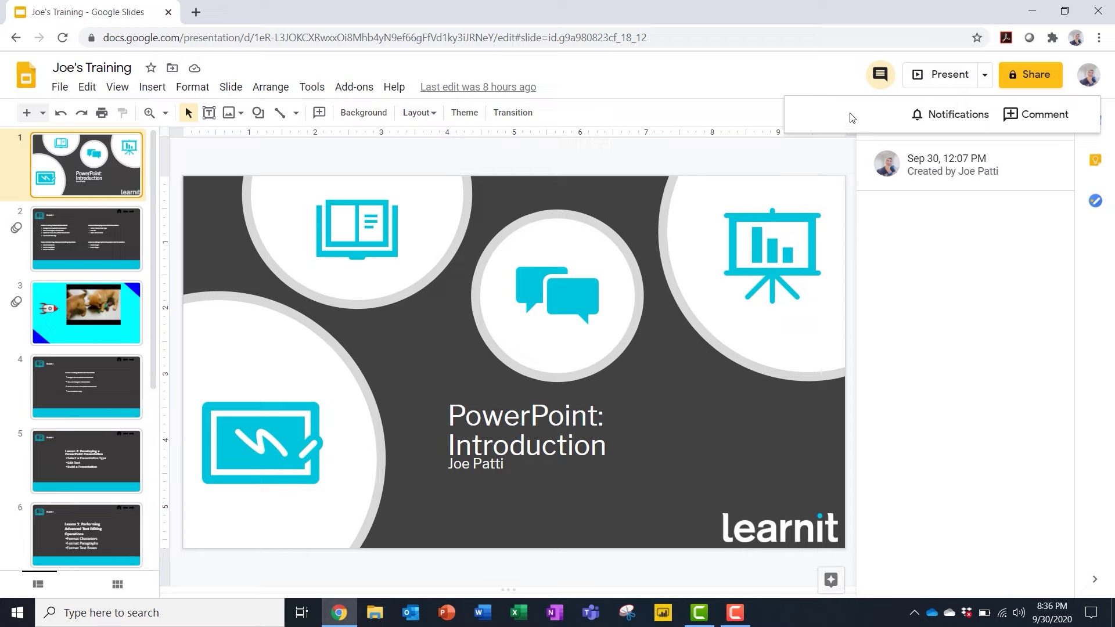
{"action": "left_click", "coordinate": [1022, 116]}
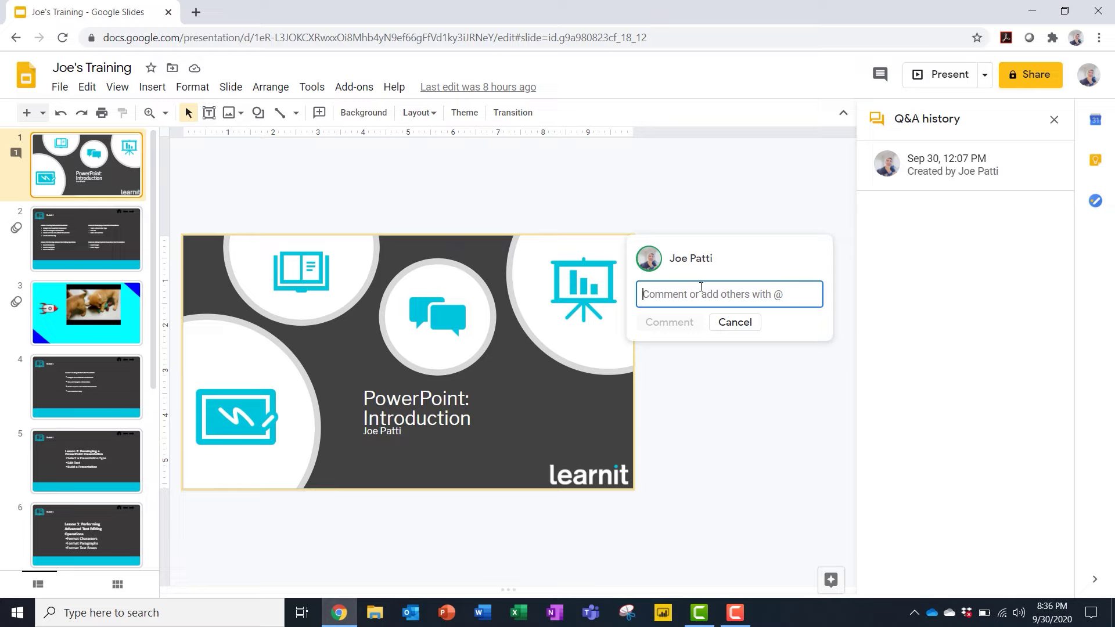
{"action": "type", "text": "L"}
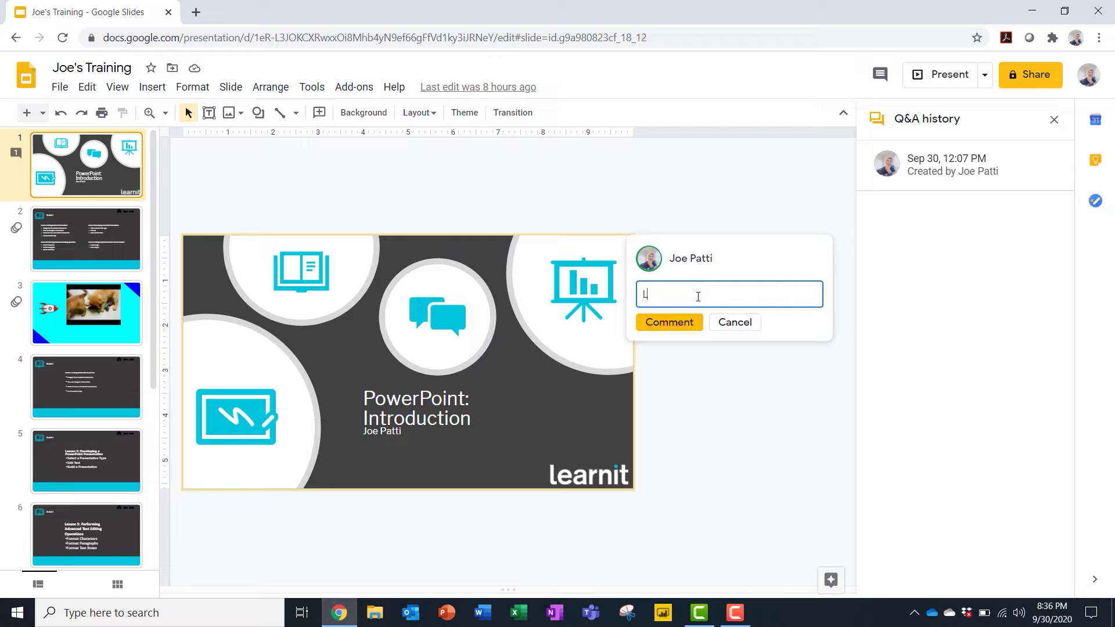
{"action": "type", "text": "ets change the"}
{"action": "type", "text": " color sche"}
{"action": "type", "text": "me here."}
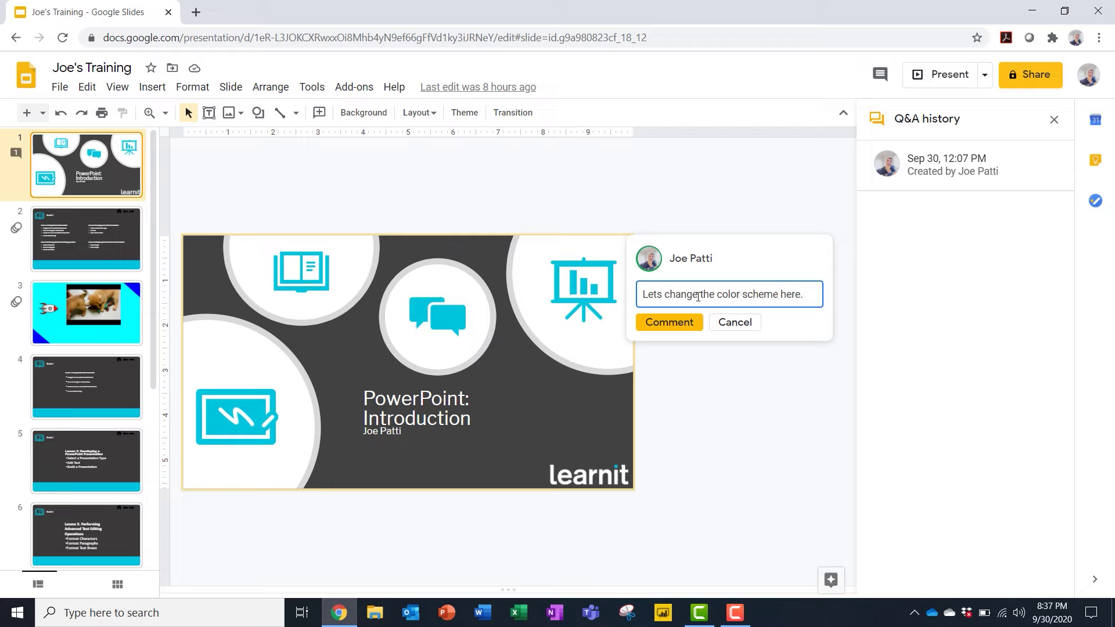
{"action": "left_click", "coordinate": [670, 323]}
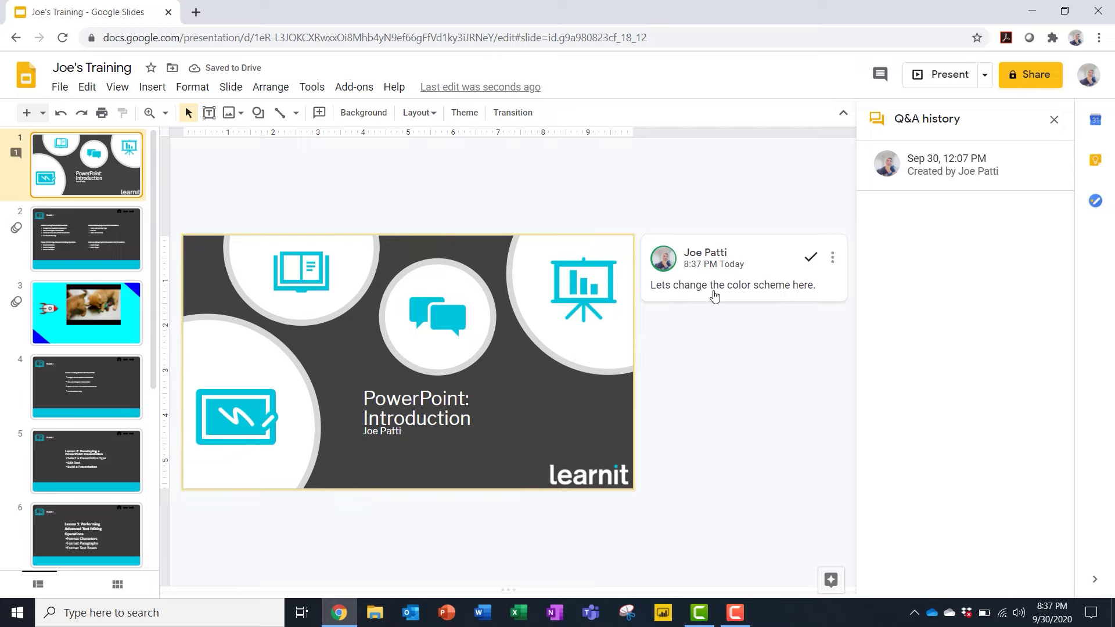
Glance through slides 2 and 3, then resolve the title slide's color-scheme comment from comment history
{"action": "left_click", "coordinate": [833, 262]}
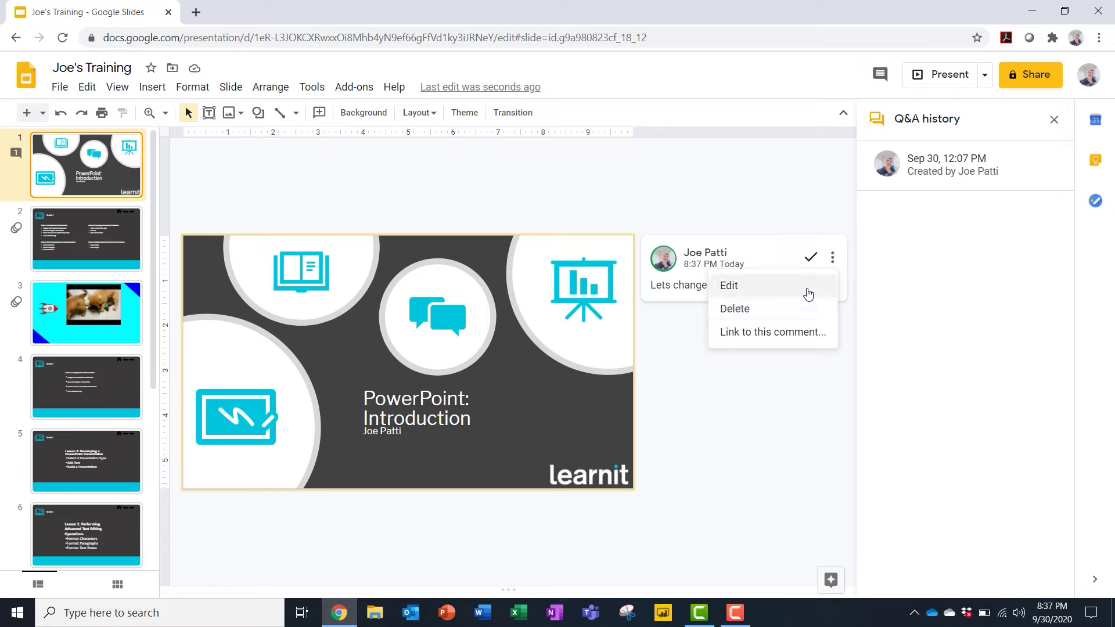
{"action": "left_click", "coordinate": [763, 202]}
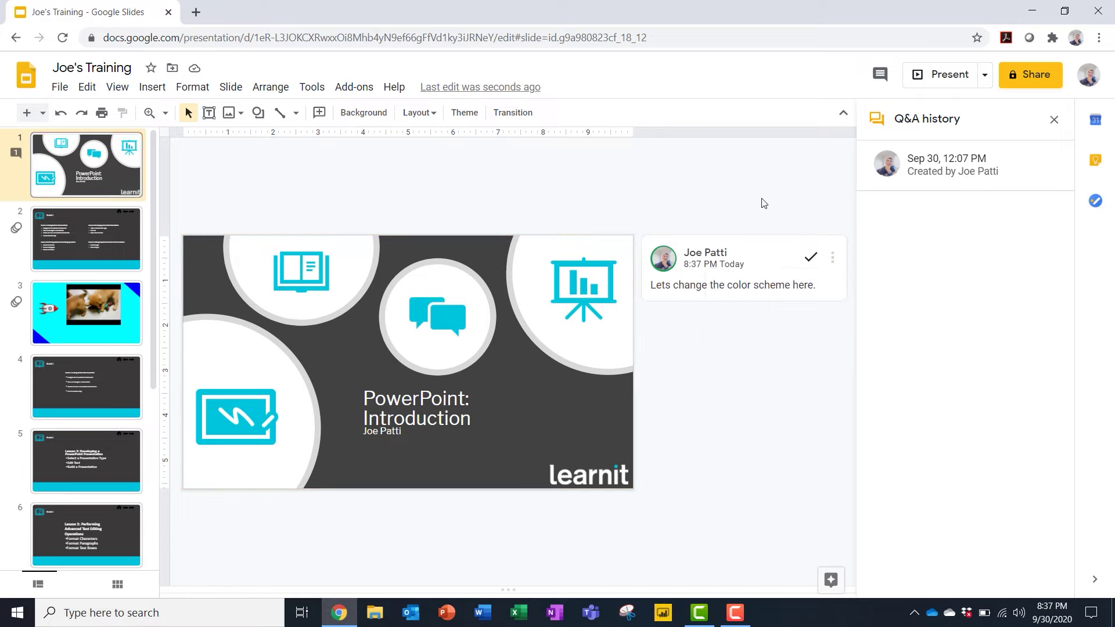
{"action": "left_click", "coordinate": [56, 233]}
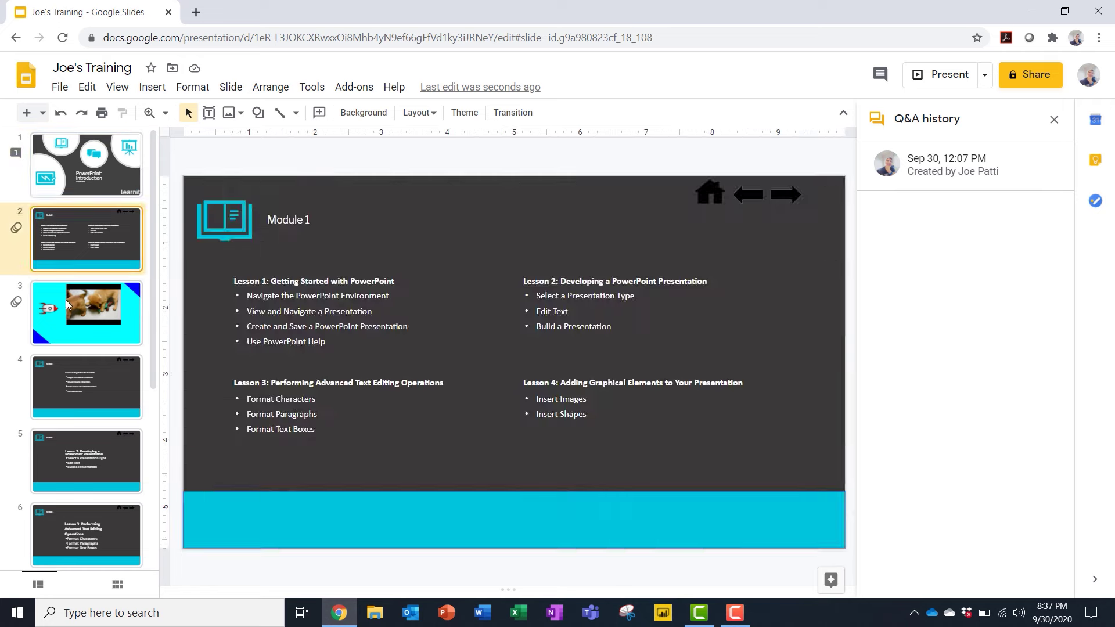
{"action": "left_click", "coordinate": [65, 300]}
{"action": "left_click", "coordinate": [83, 168]}
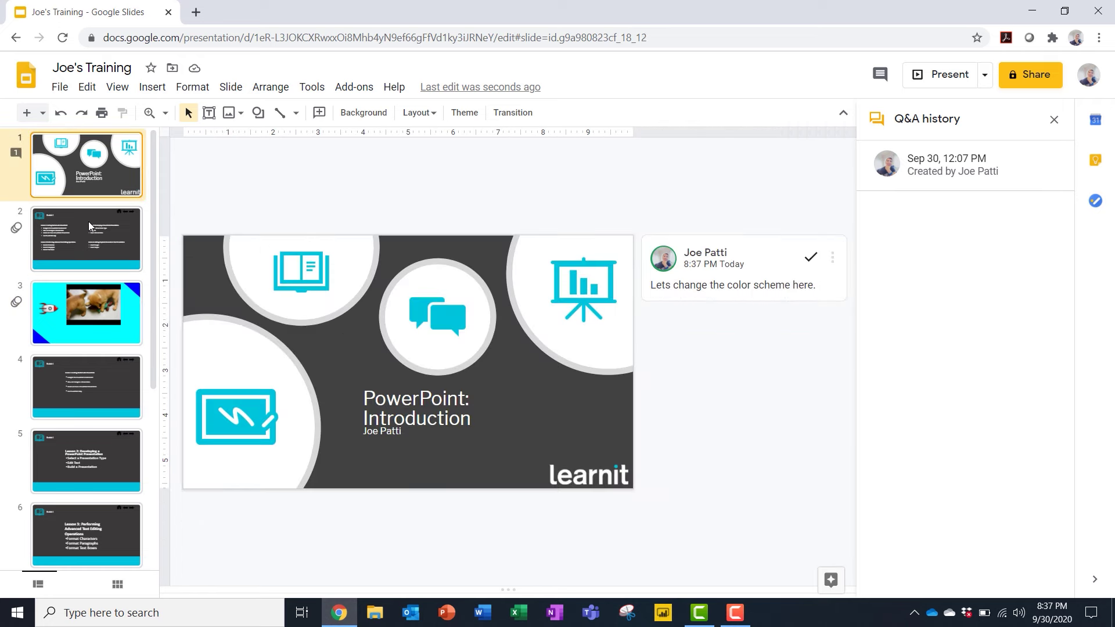
{"action": "left_click", "coordinate": [881, 75]}
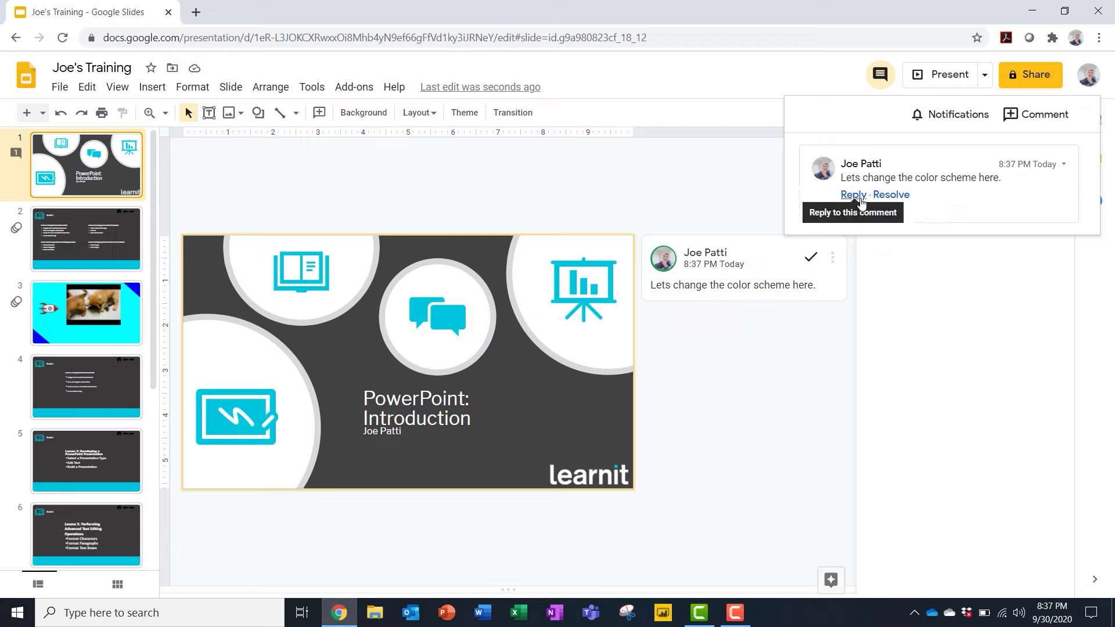
{"action": "left_click", "coordinate": [891, 195]}
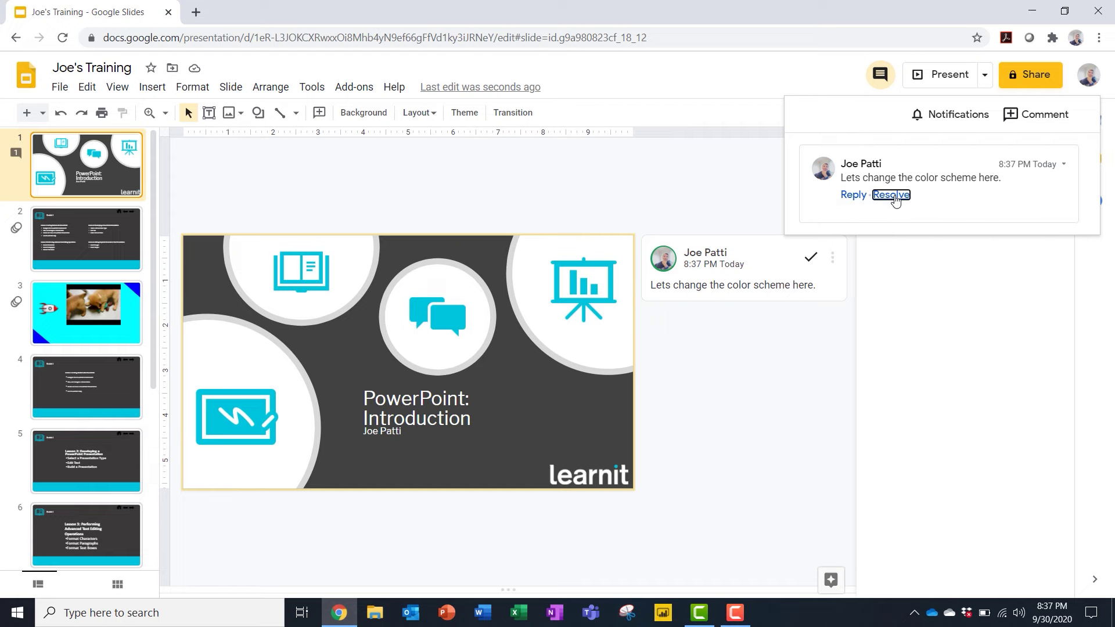